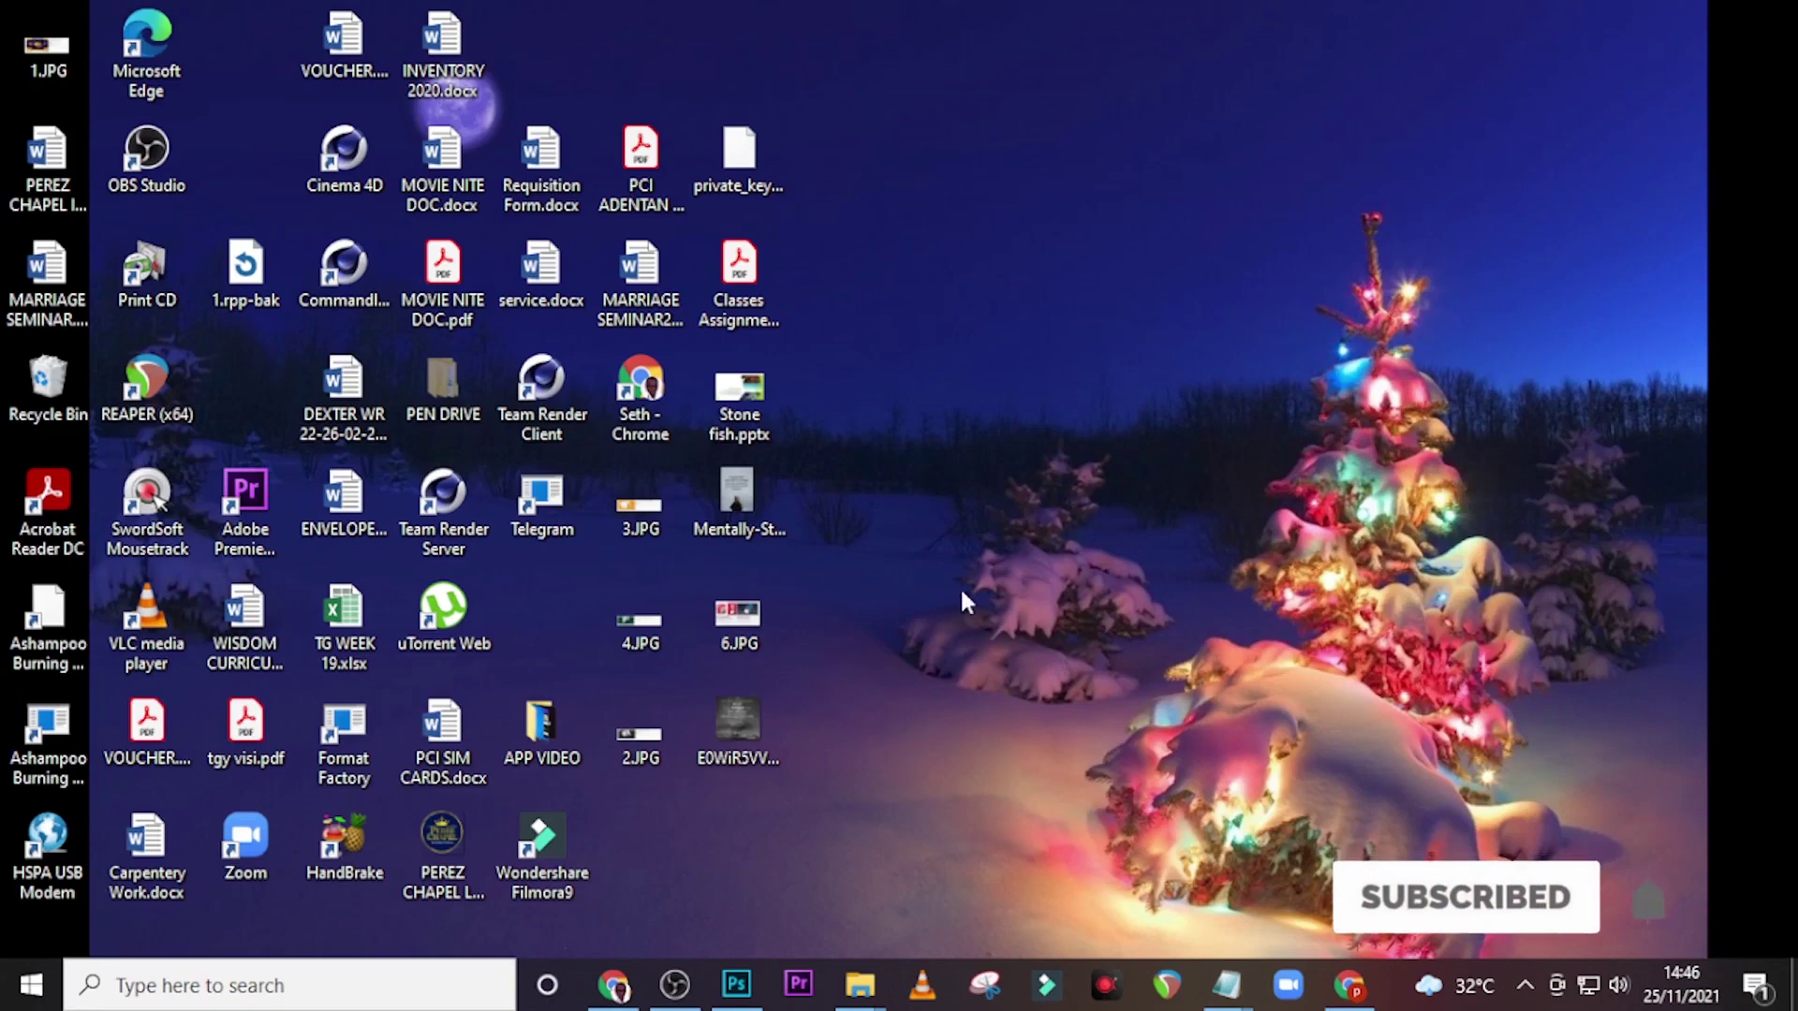
# - Switch to Photoshop and create a new 2000 by 2000 pixel document named BIRTHDAY FLYER
pyautogui.click(736, 983)
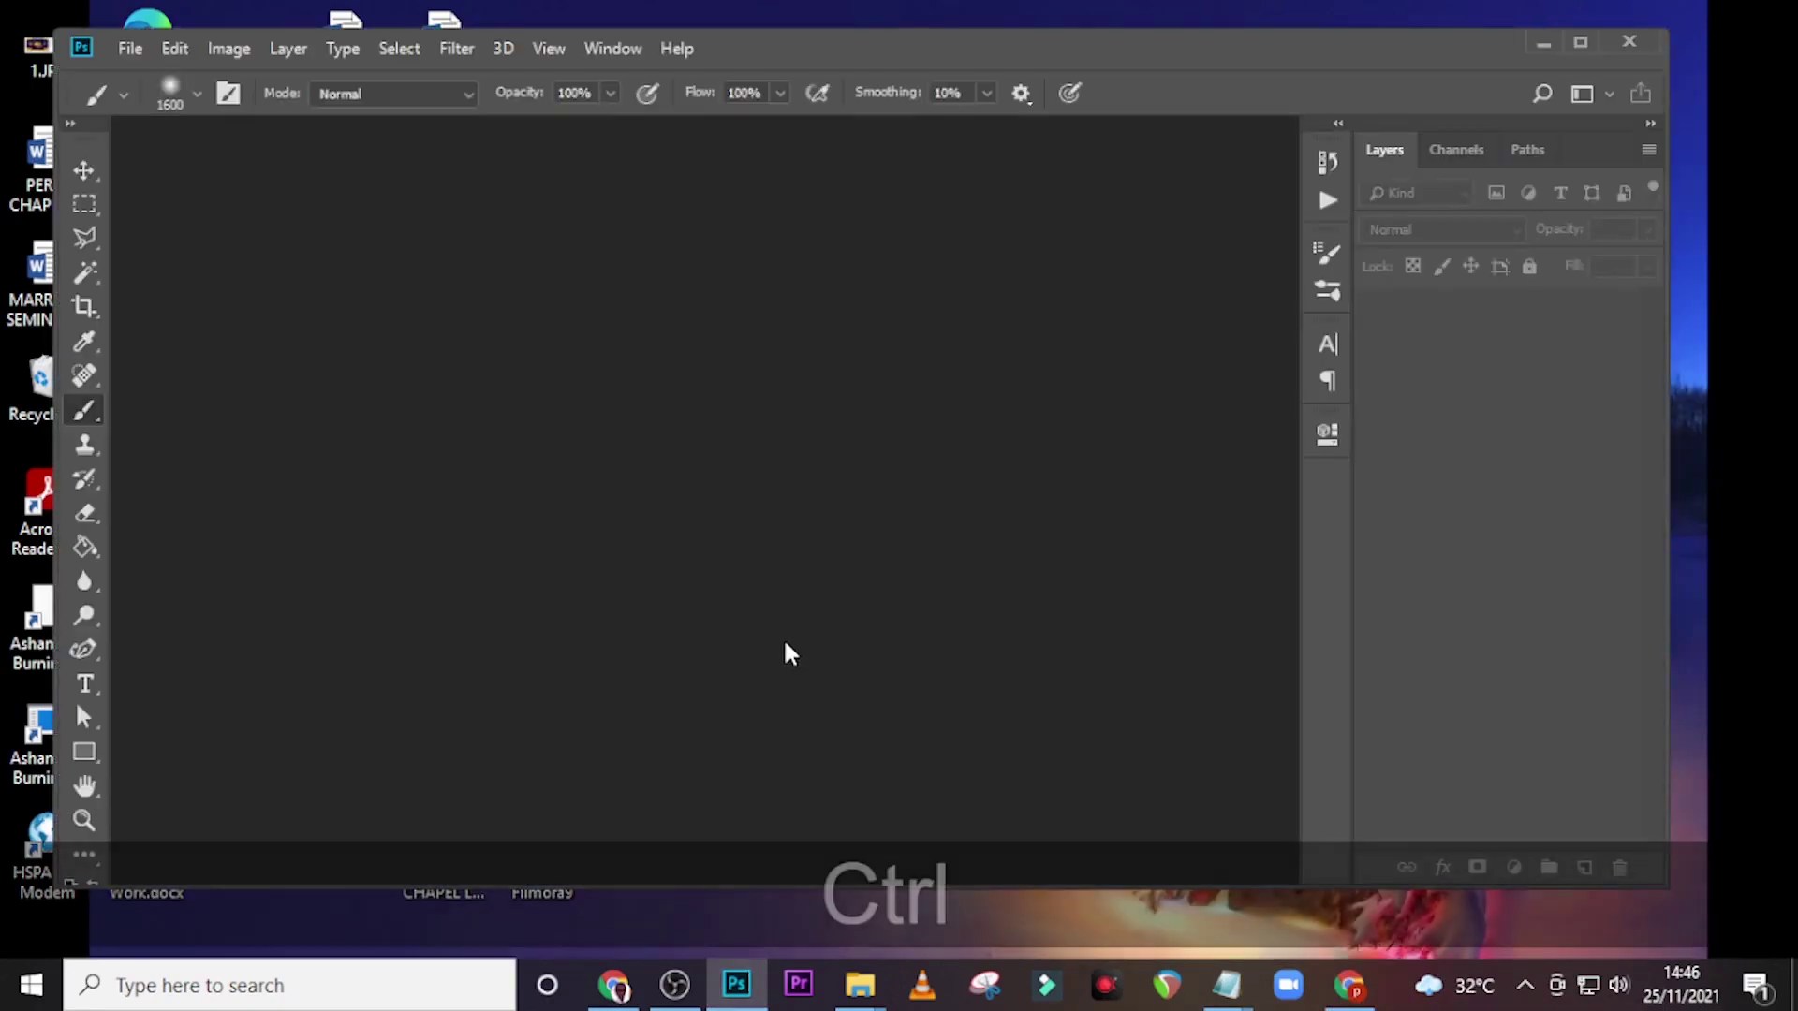
pyautogui.hotkey('ctrl', 'n')
pyautogui.doubleClick(925, 47)
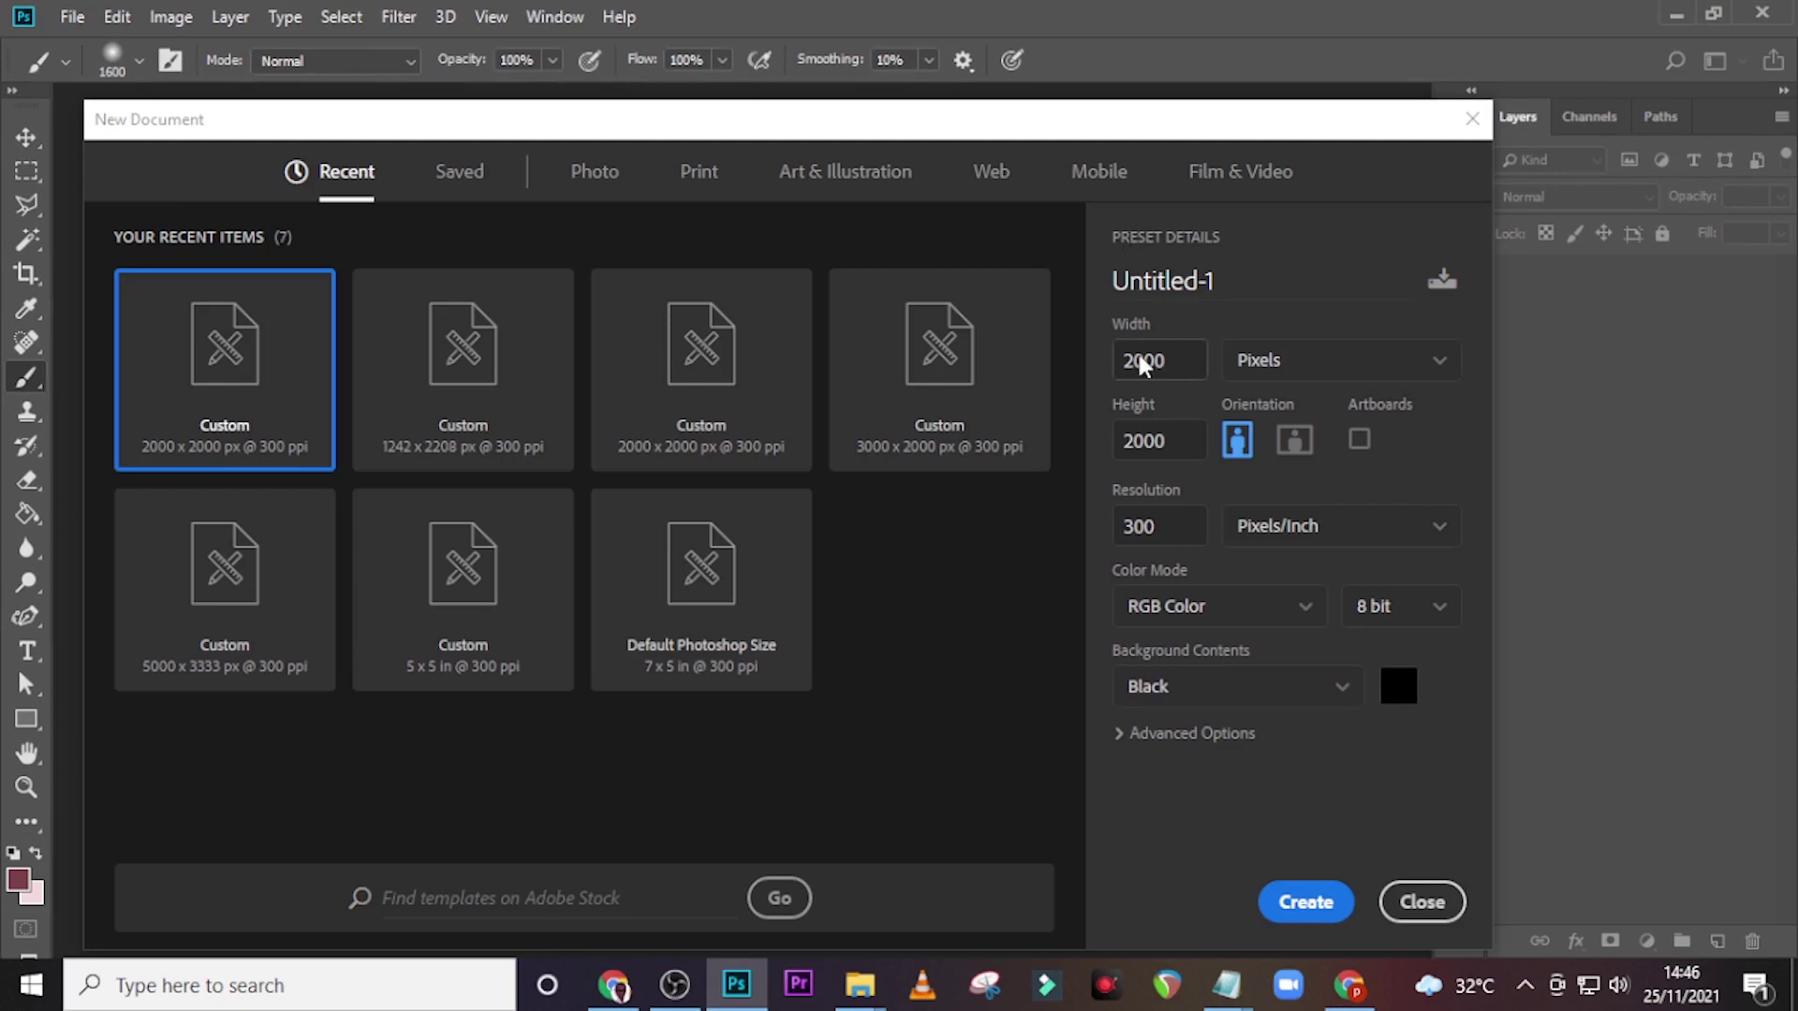
pyautogui.write('2000')
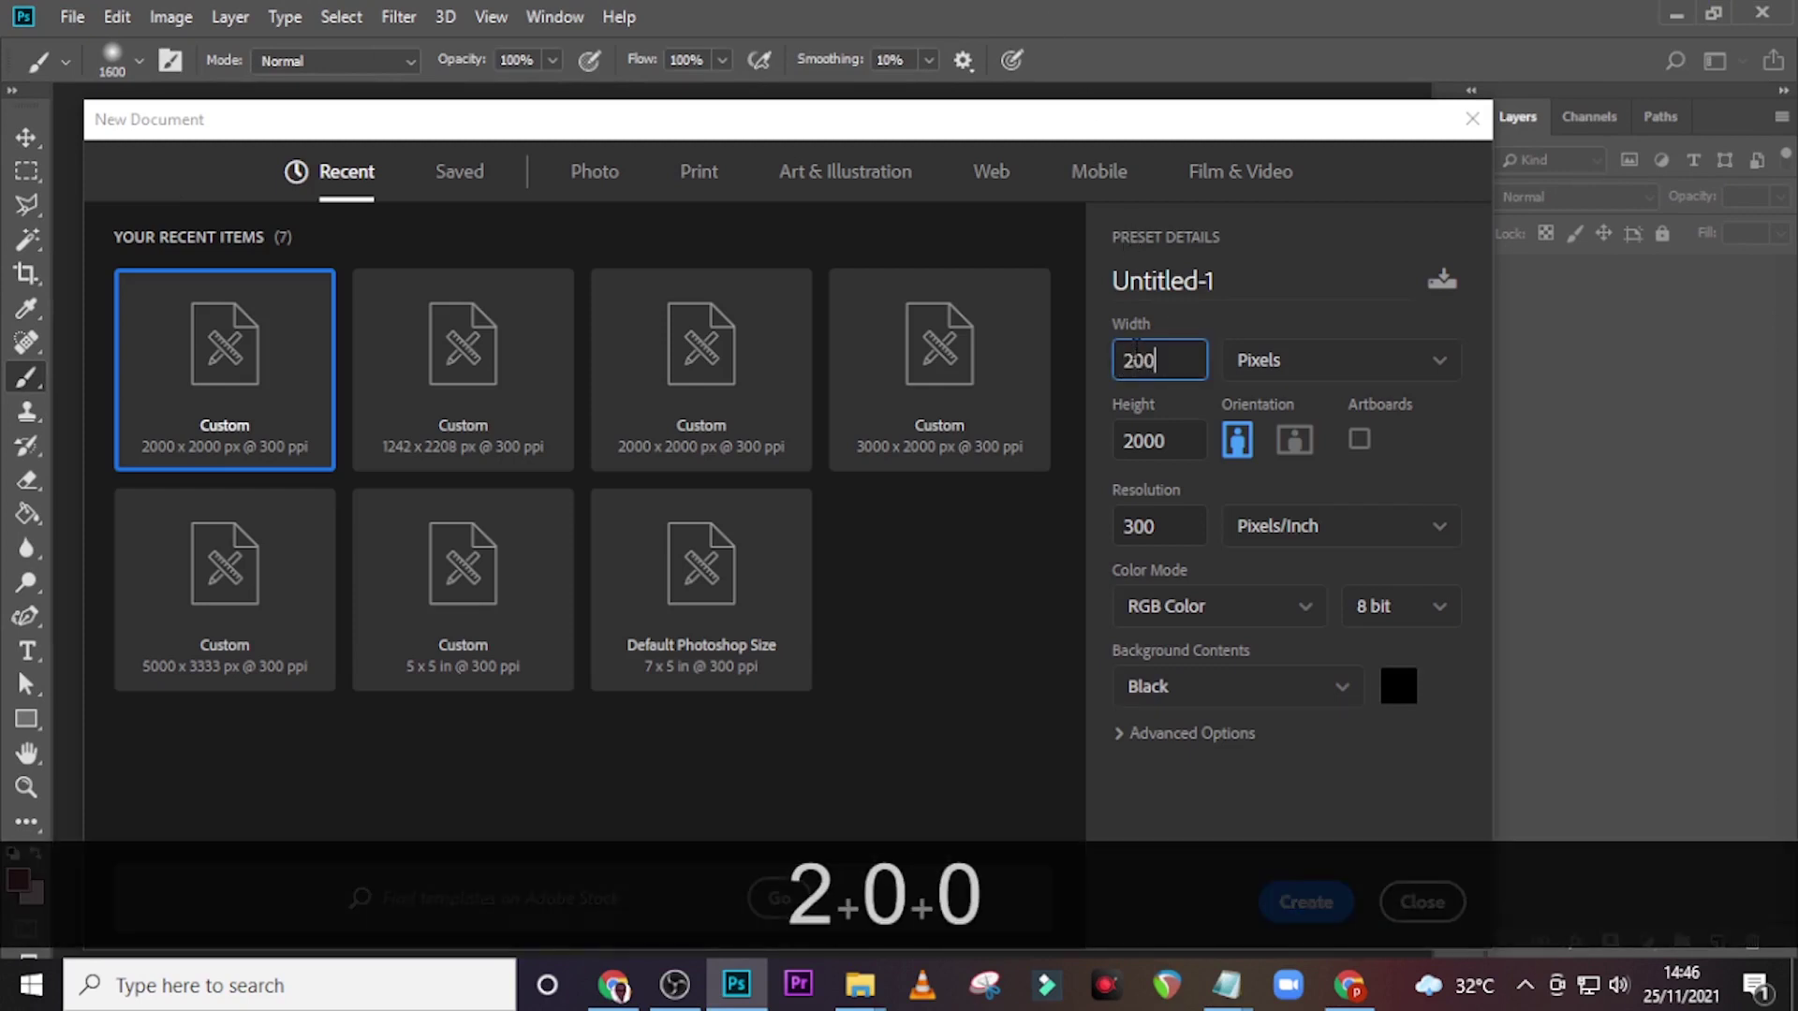
pyautogui.click(1180, 438)
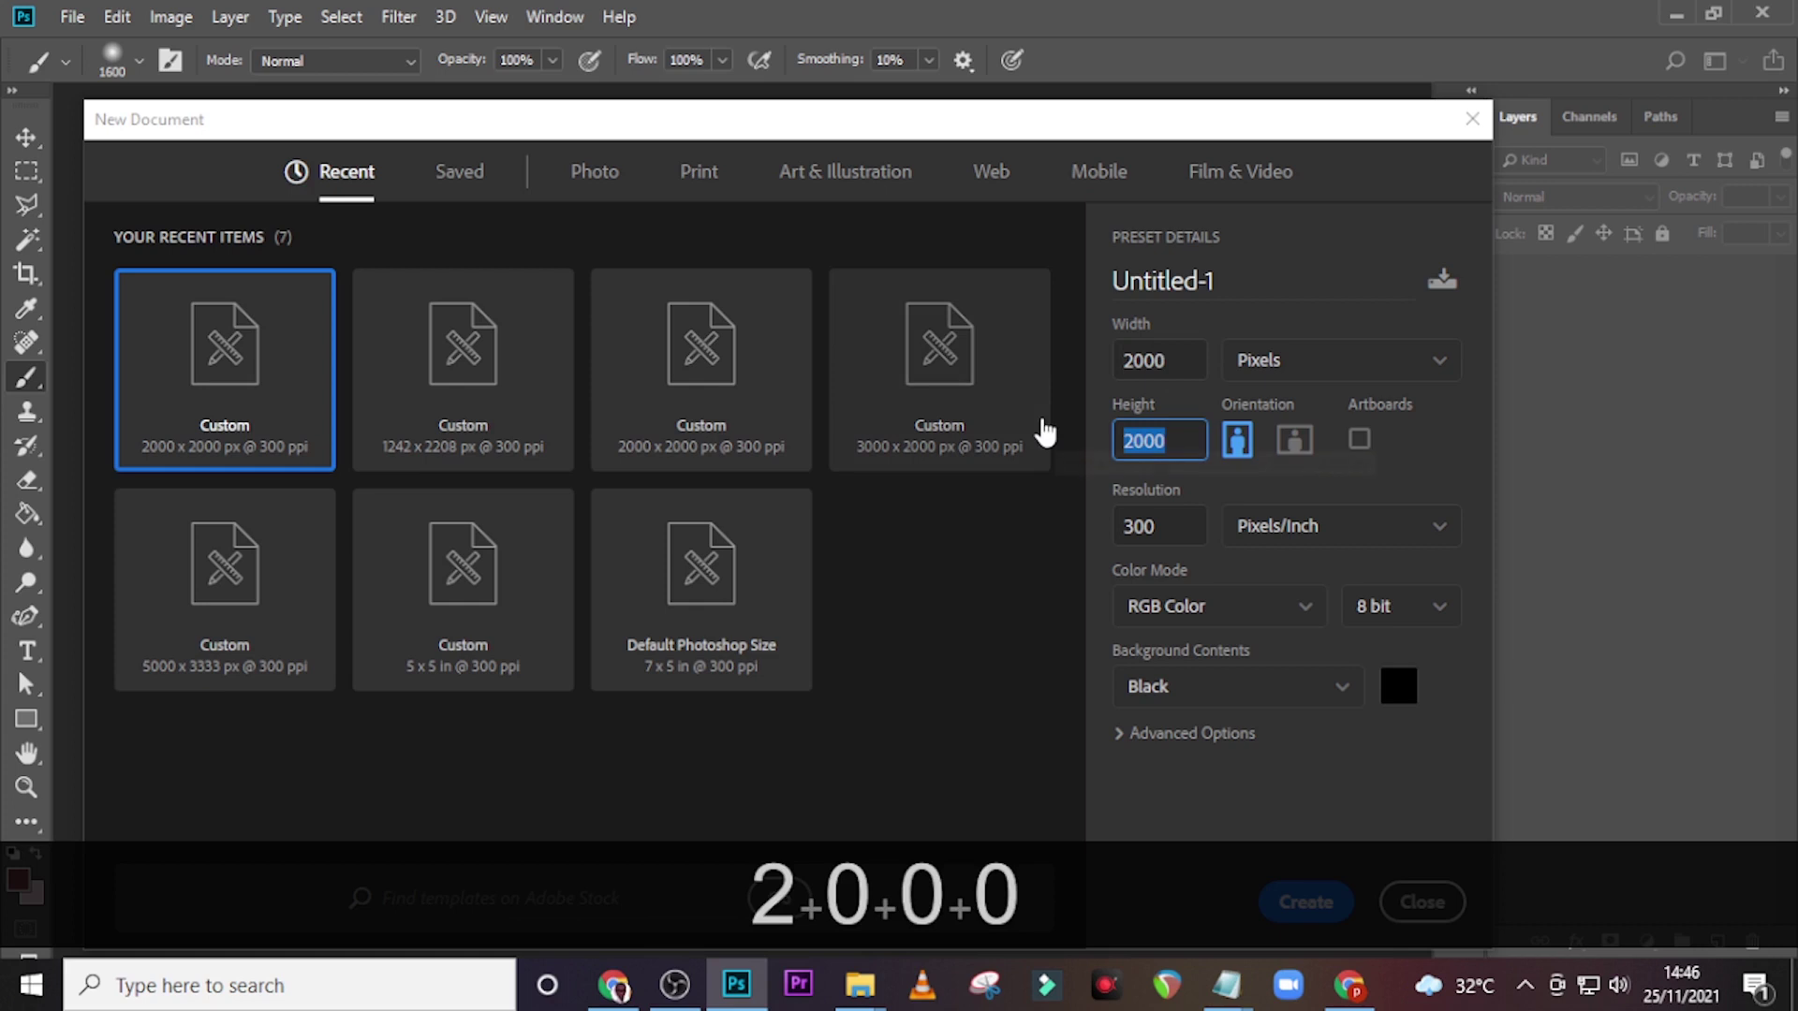
pyautogui.write('2000')
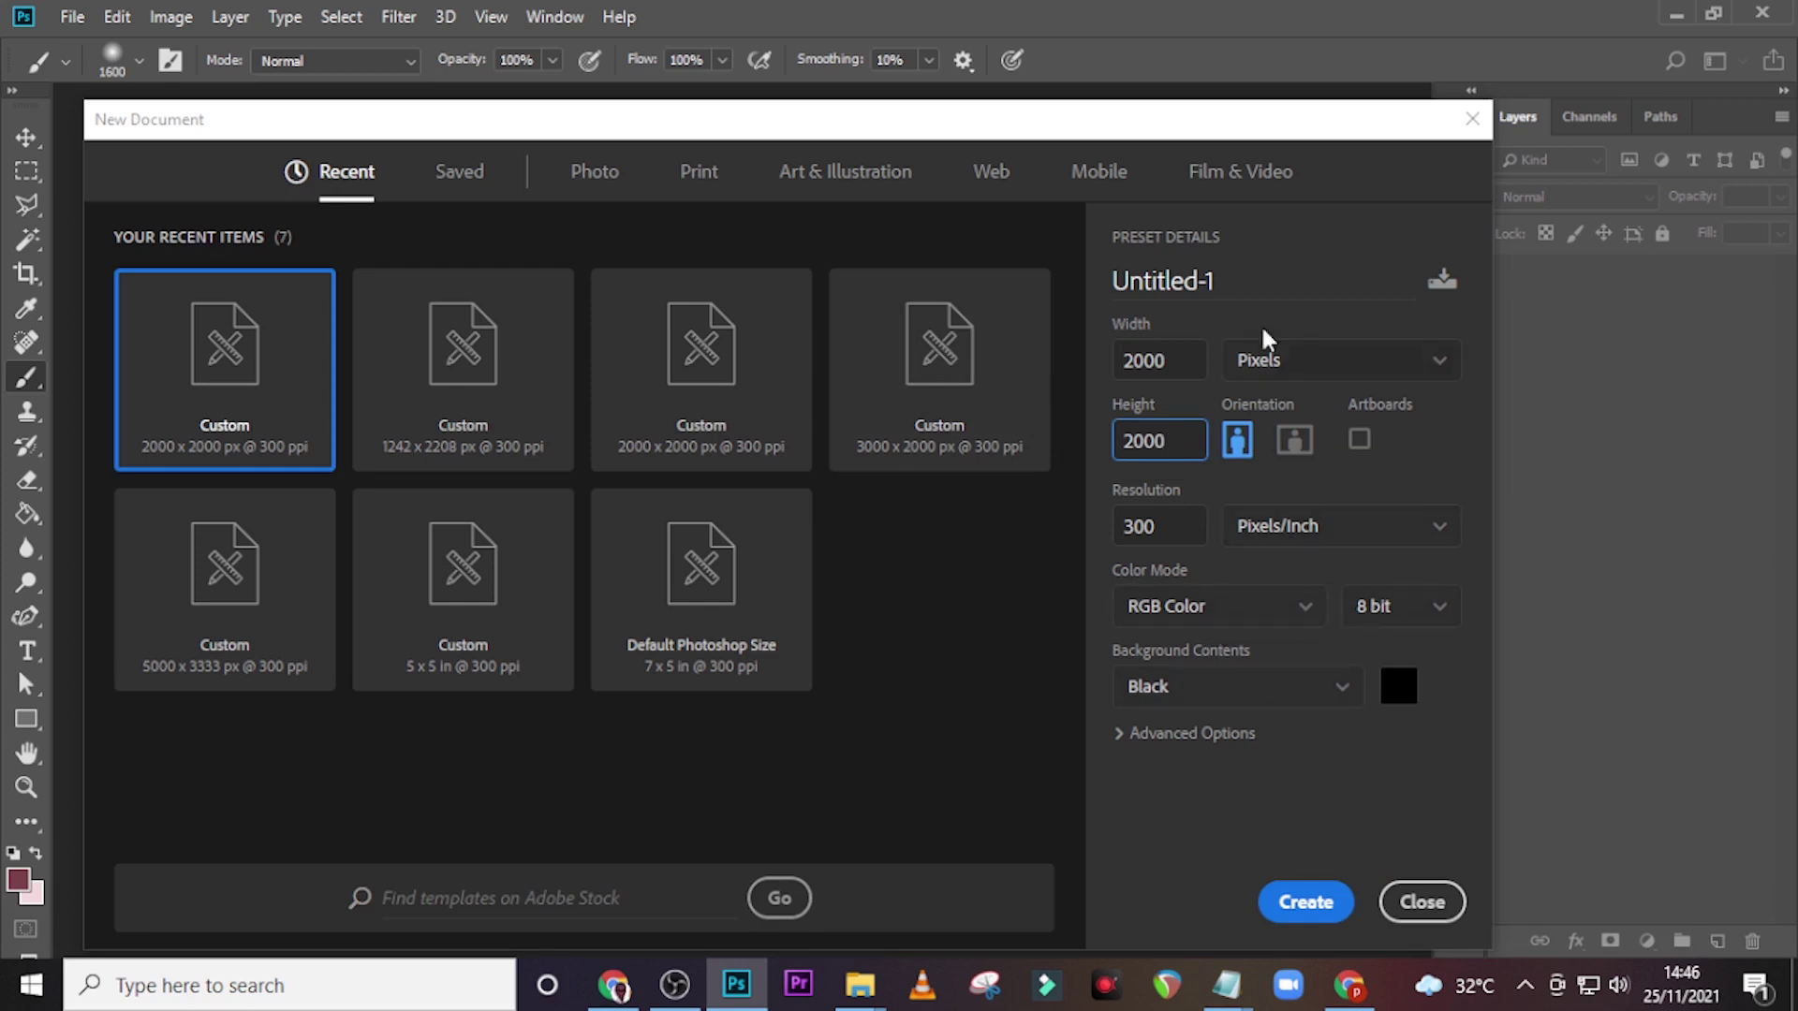
pyautogui.click(1226, 281)
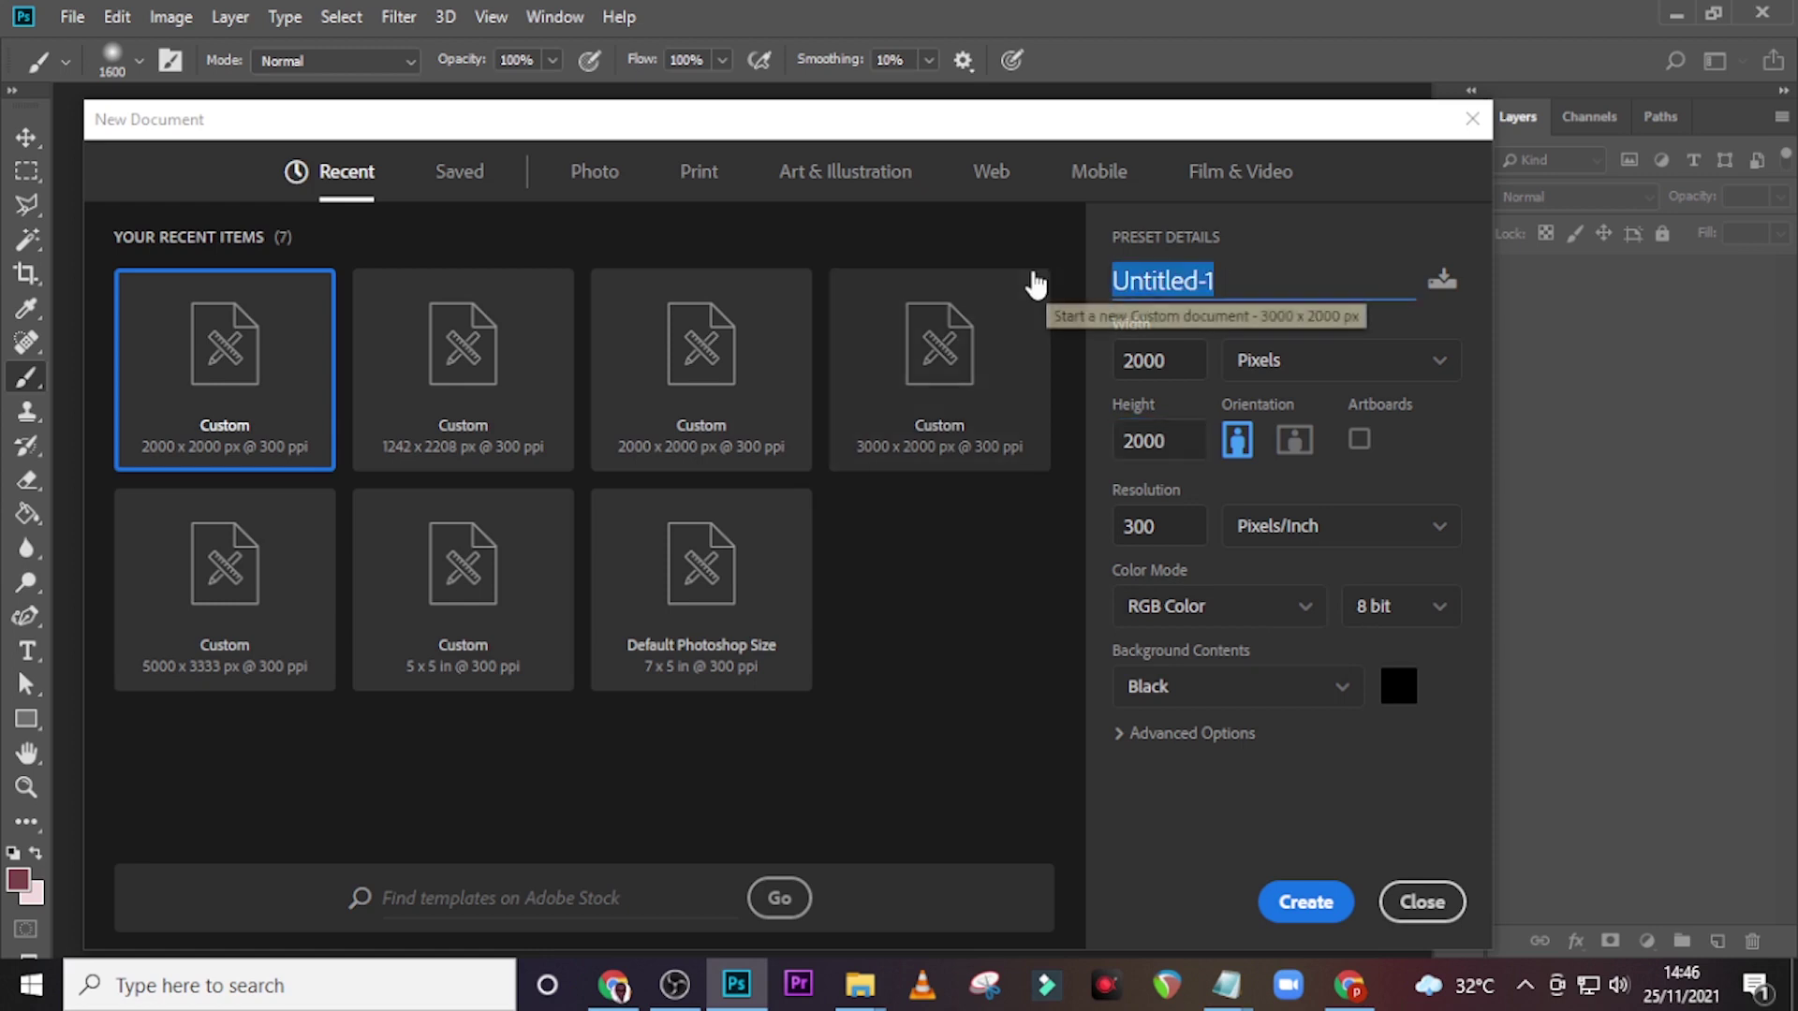
pyautogui.write('BIRTHDAY')
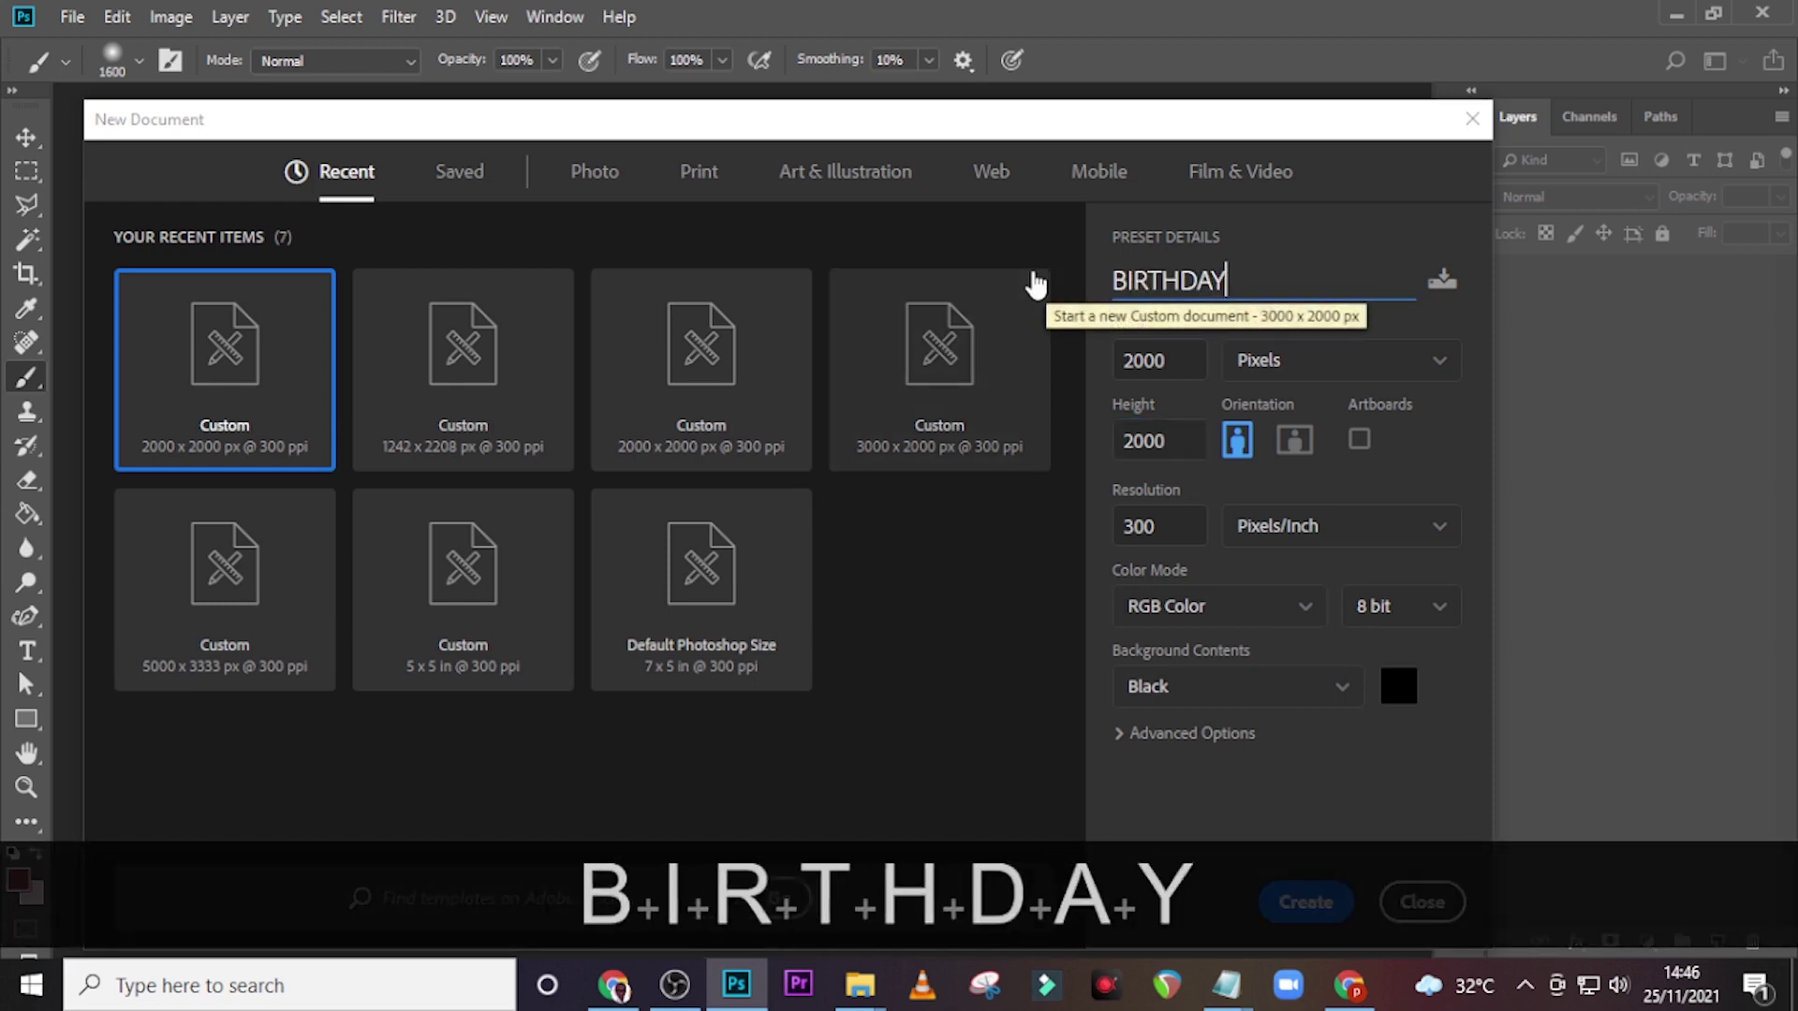
pyautogui.write(' FLYER')
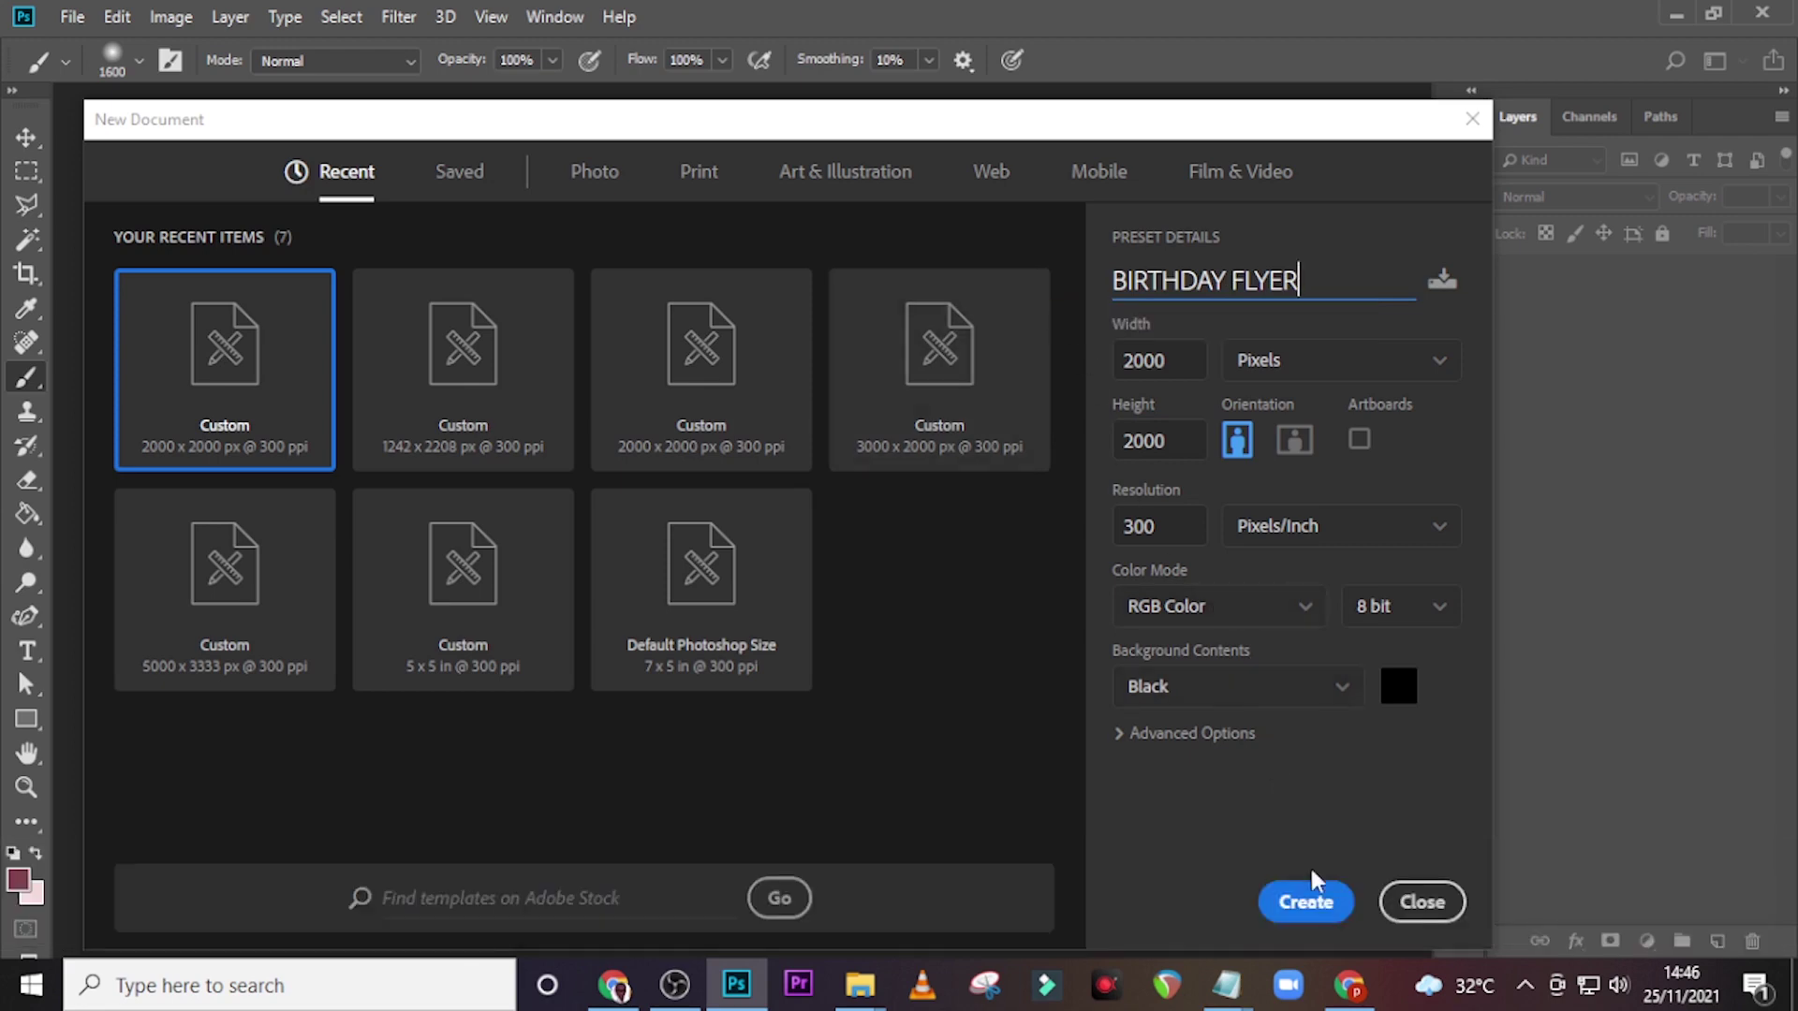
pyautogui.click(1307, 904)
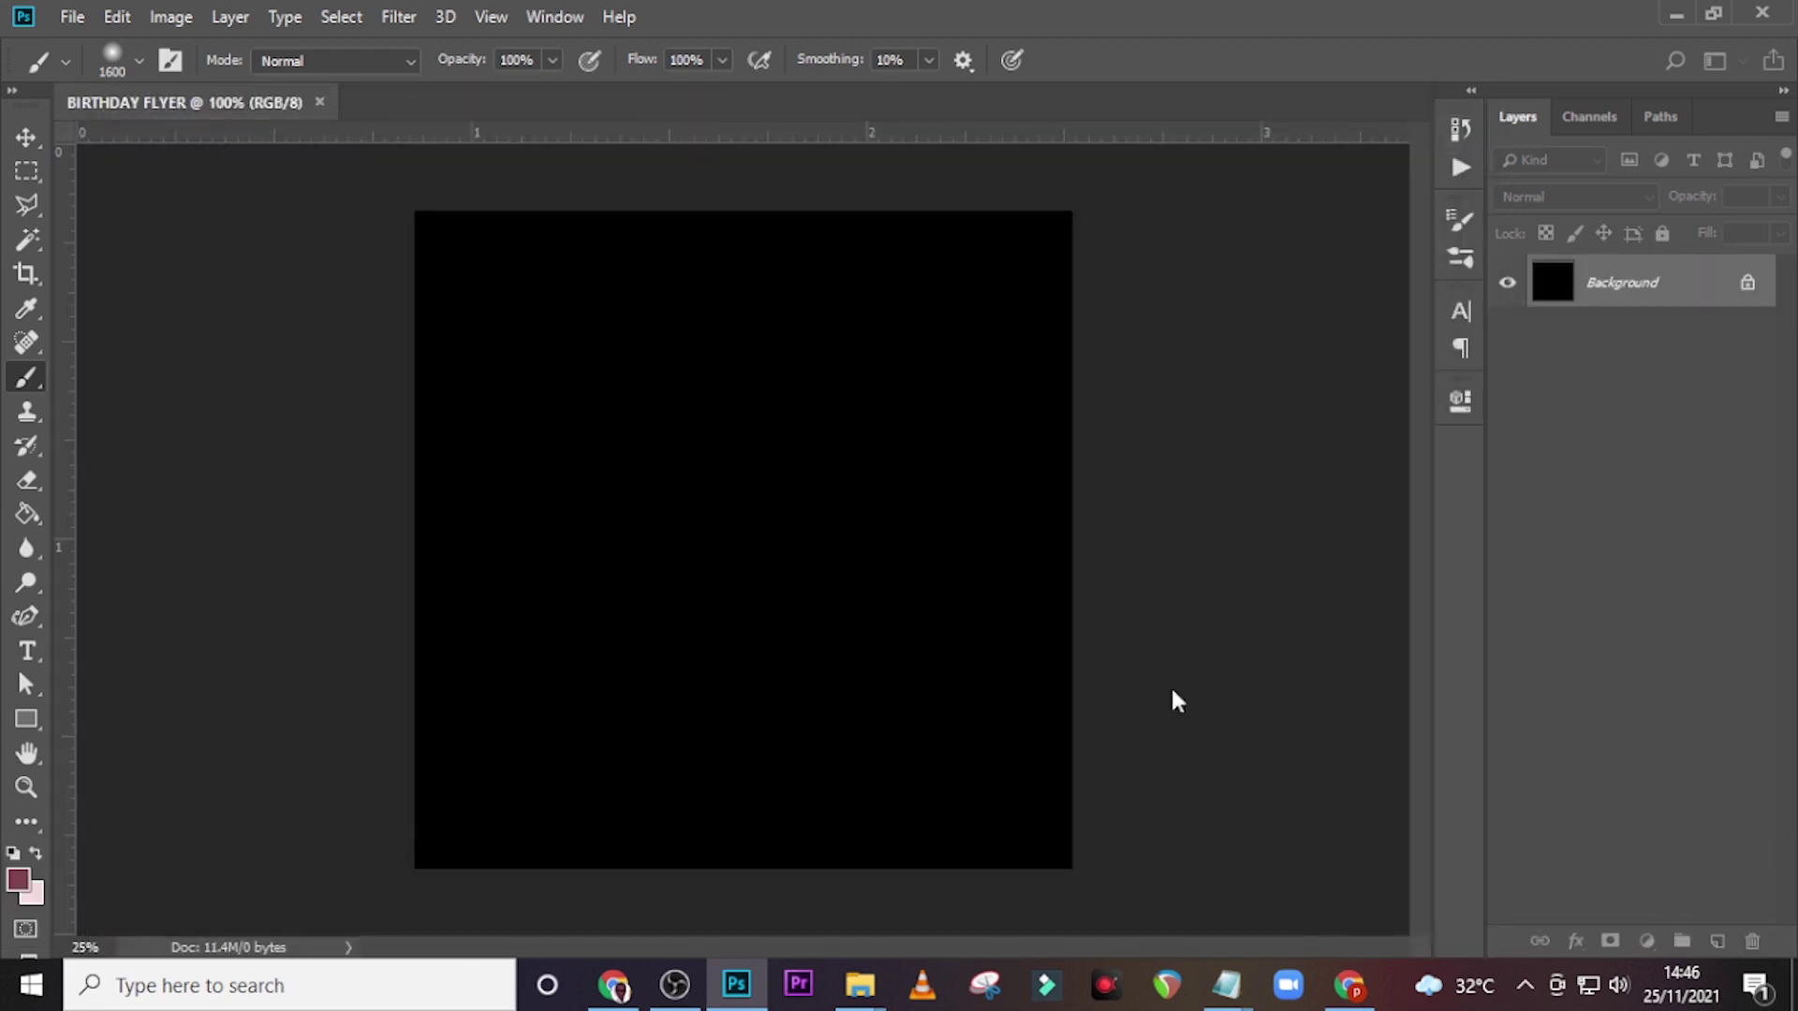
# - Show the rulers and place a vertical guide through the horizontal centre of the canvas
pyautogui.press('ctrl')
pyautogui.hotkey('ctrl', 'r')
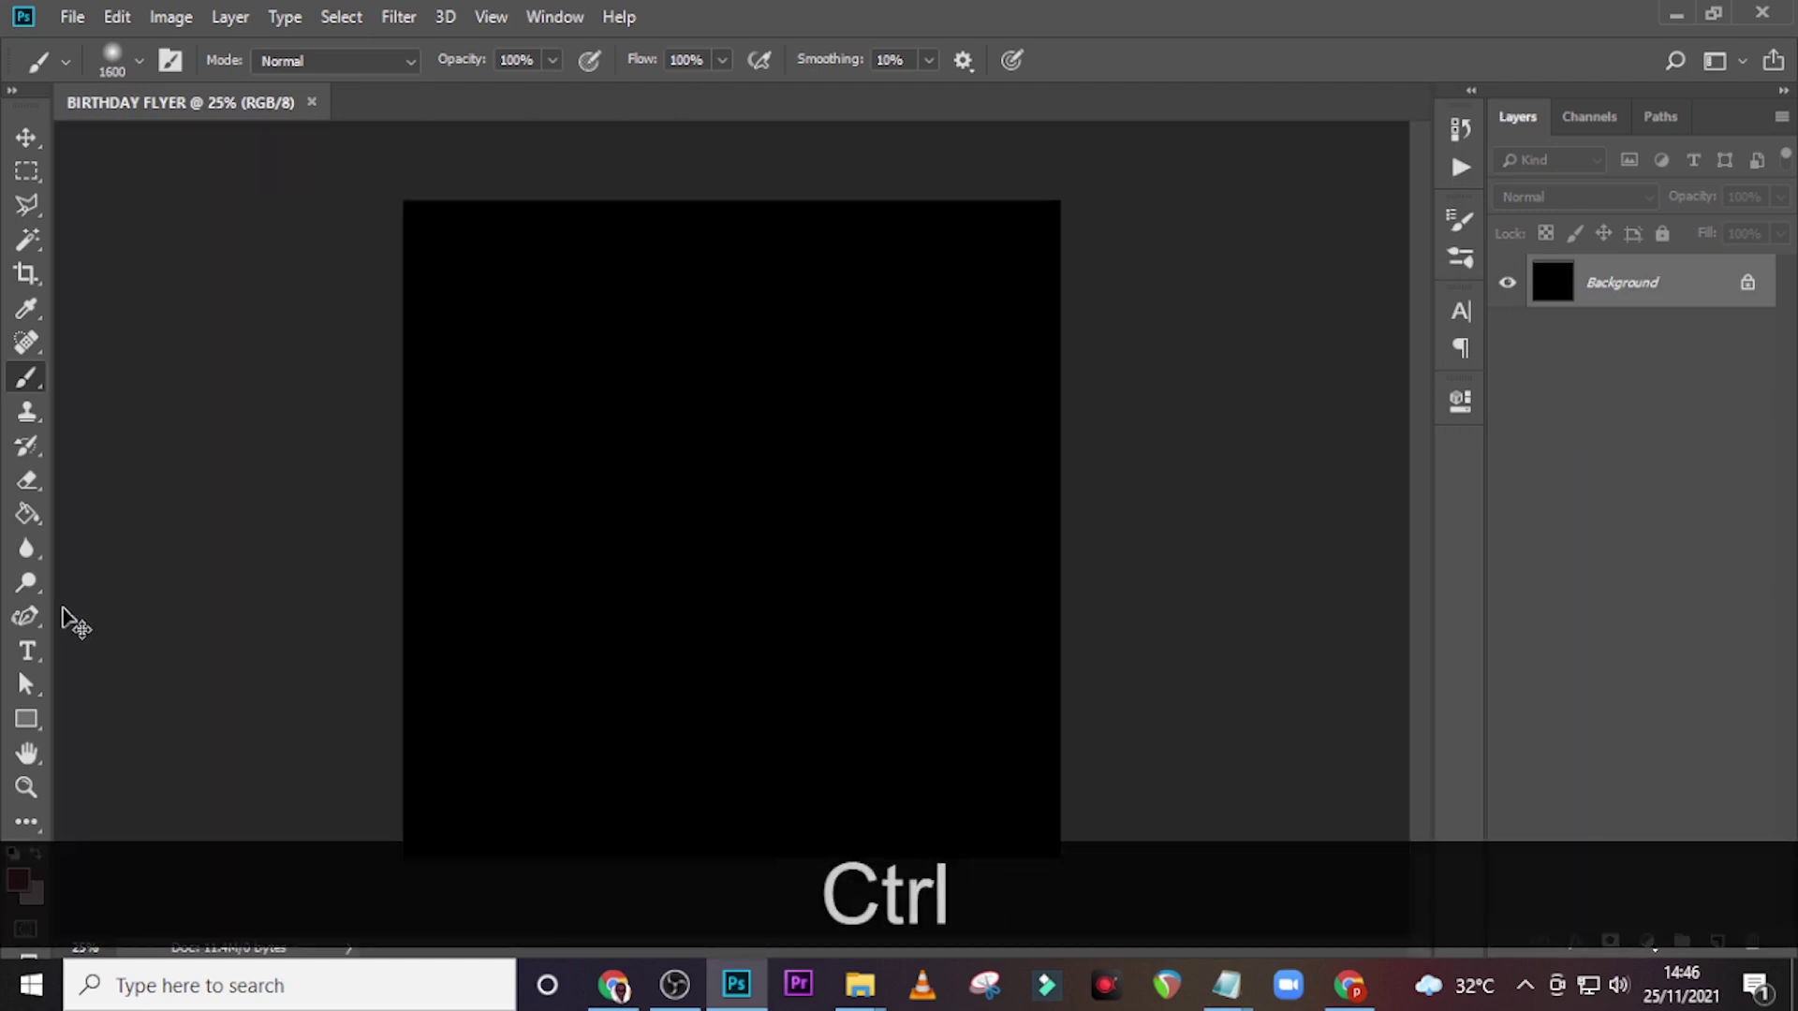
pyautogui.hotkey('ctrl', 'r')
pyautogui.moveTo(66, 651); pyautogui.dragTo(743, 706)
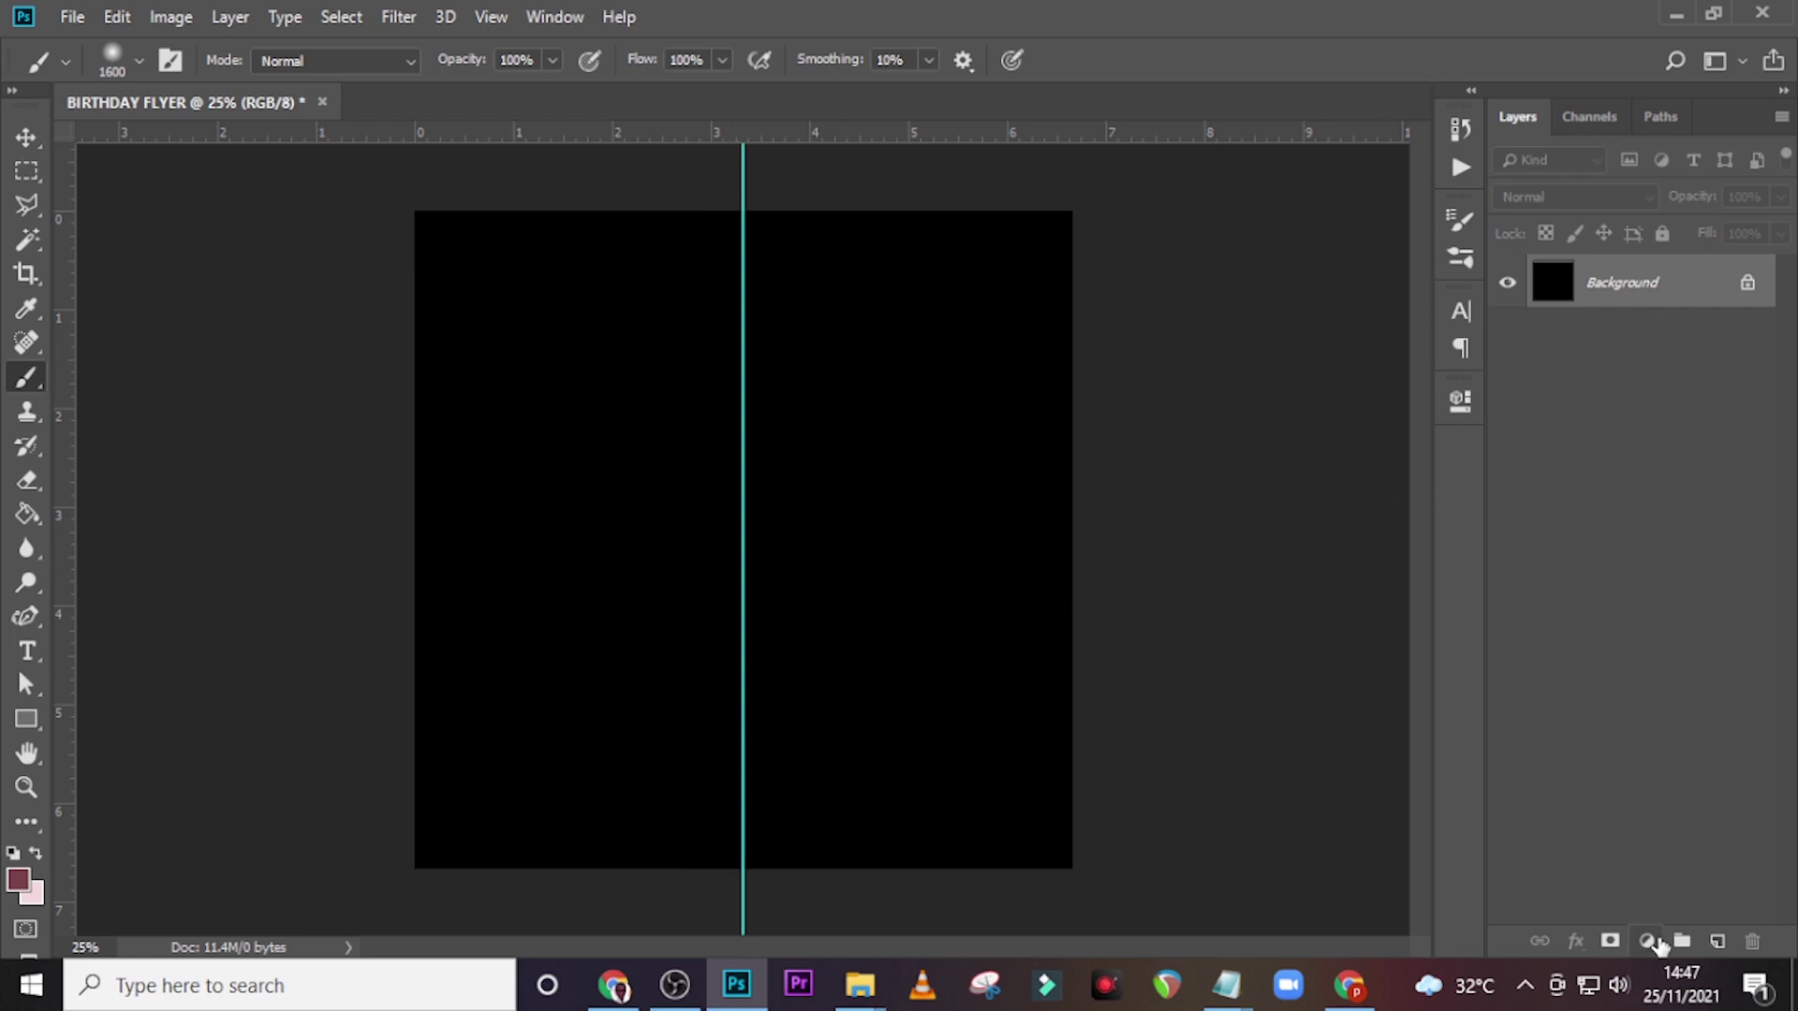
# - Add a Solid Color fill layer with hex colour C16771 above the background
pyautogui.click(1648, 942)
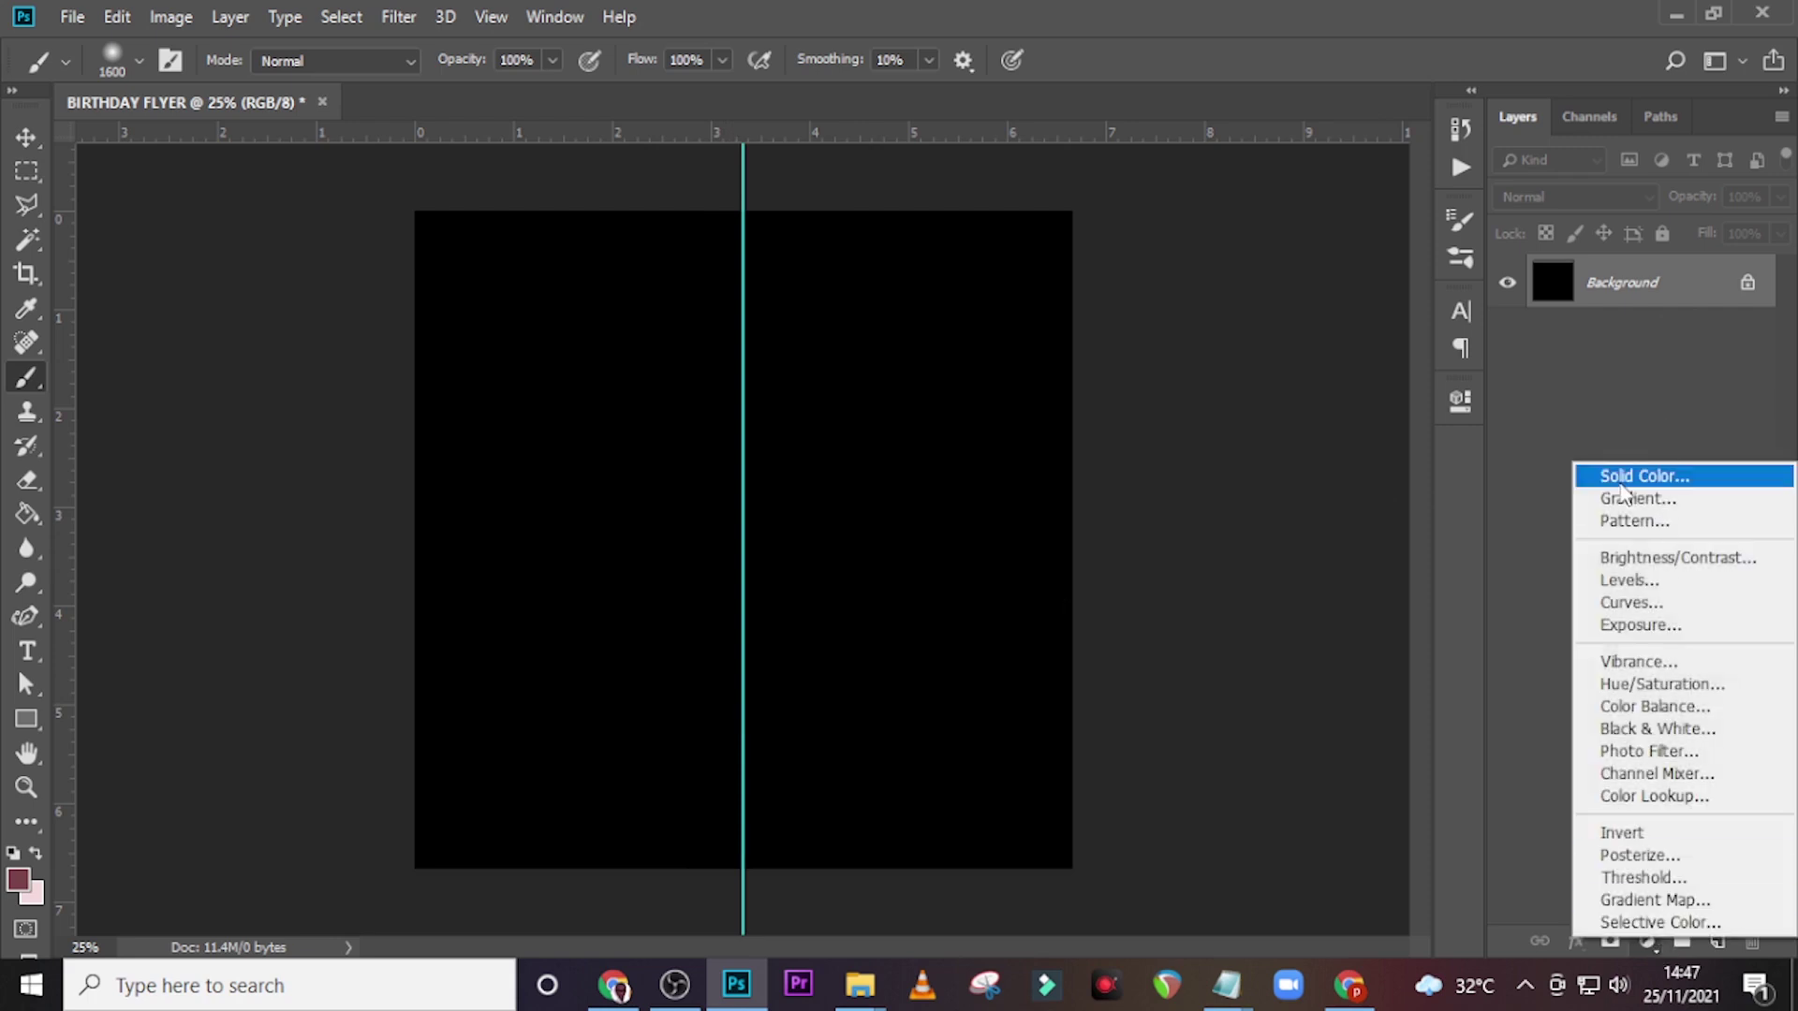
pyautogui.click(1618, 480)
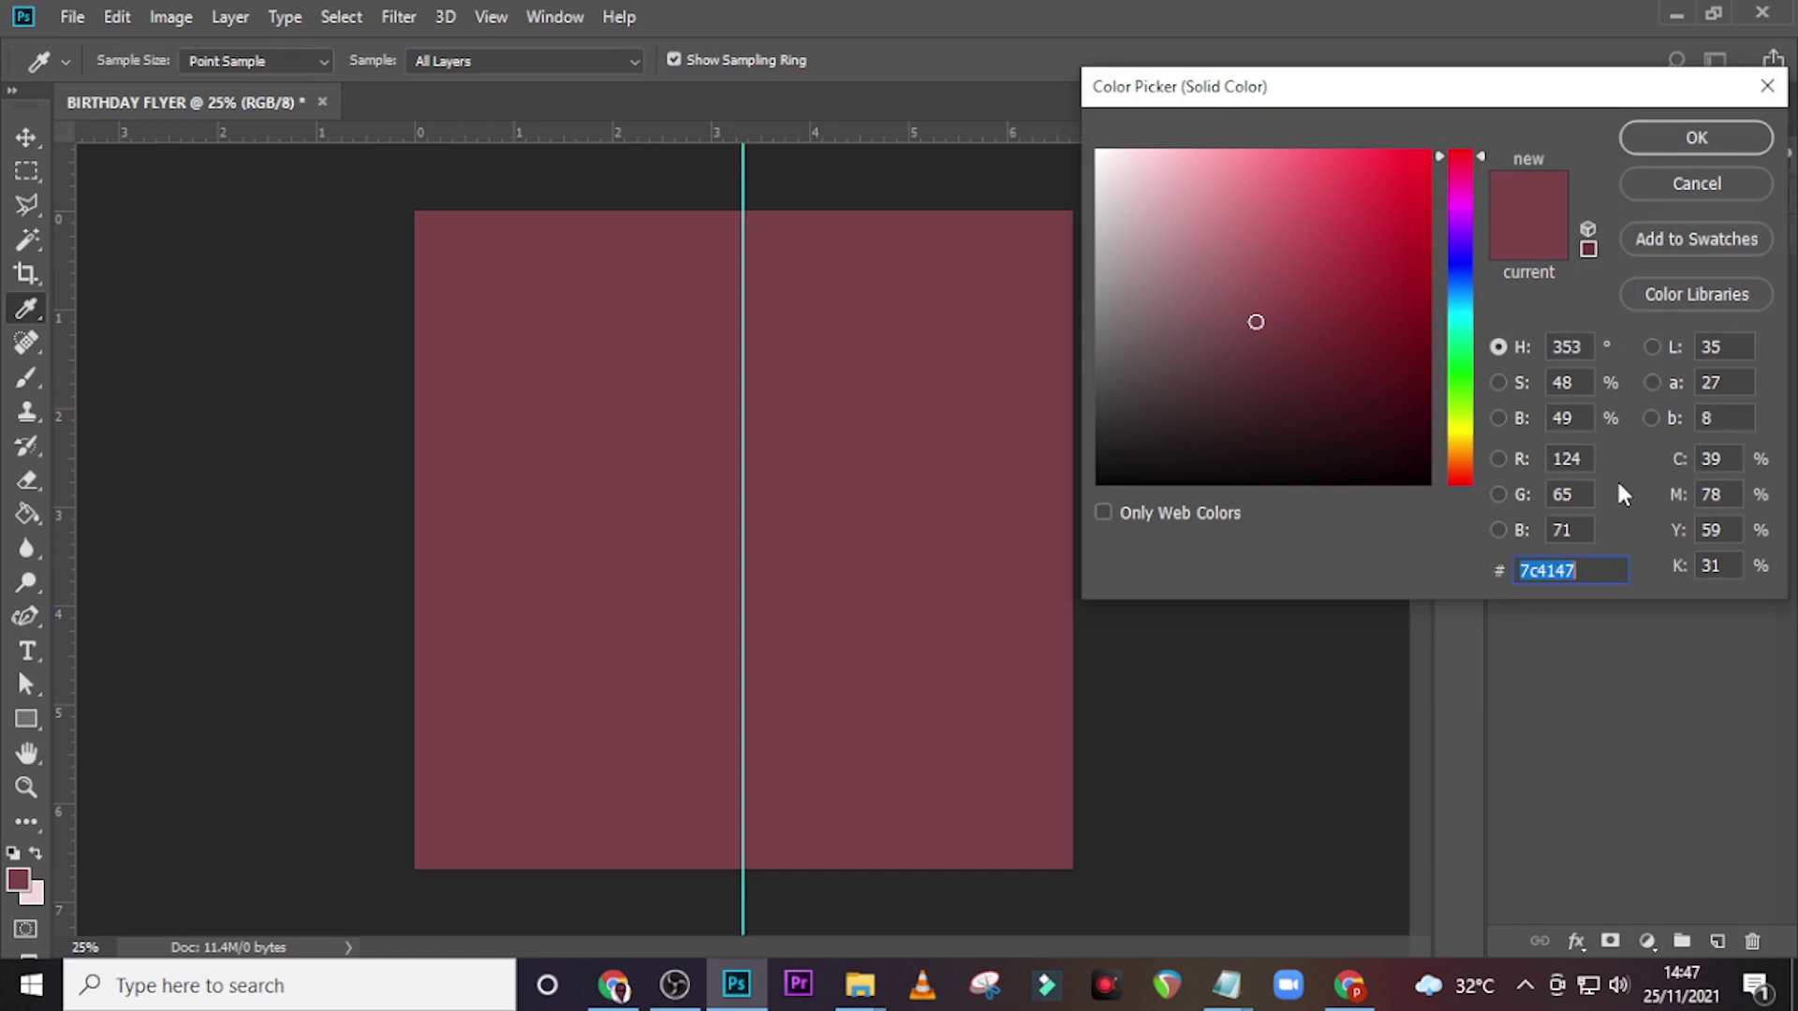
pyautogui.write('c')
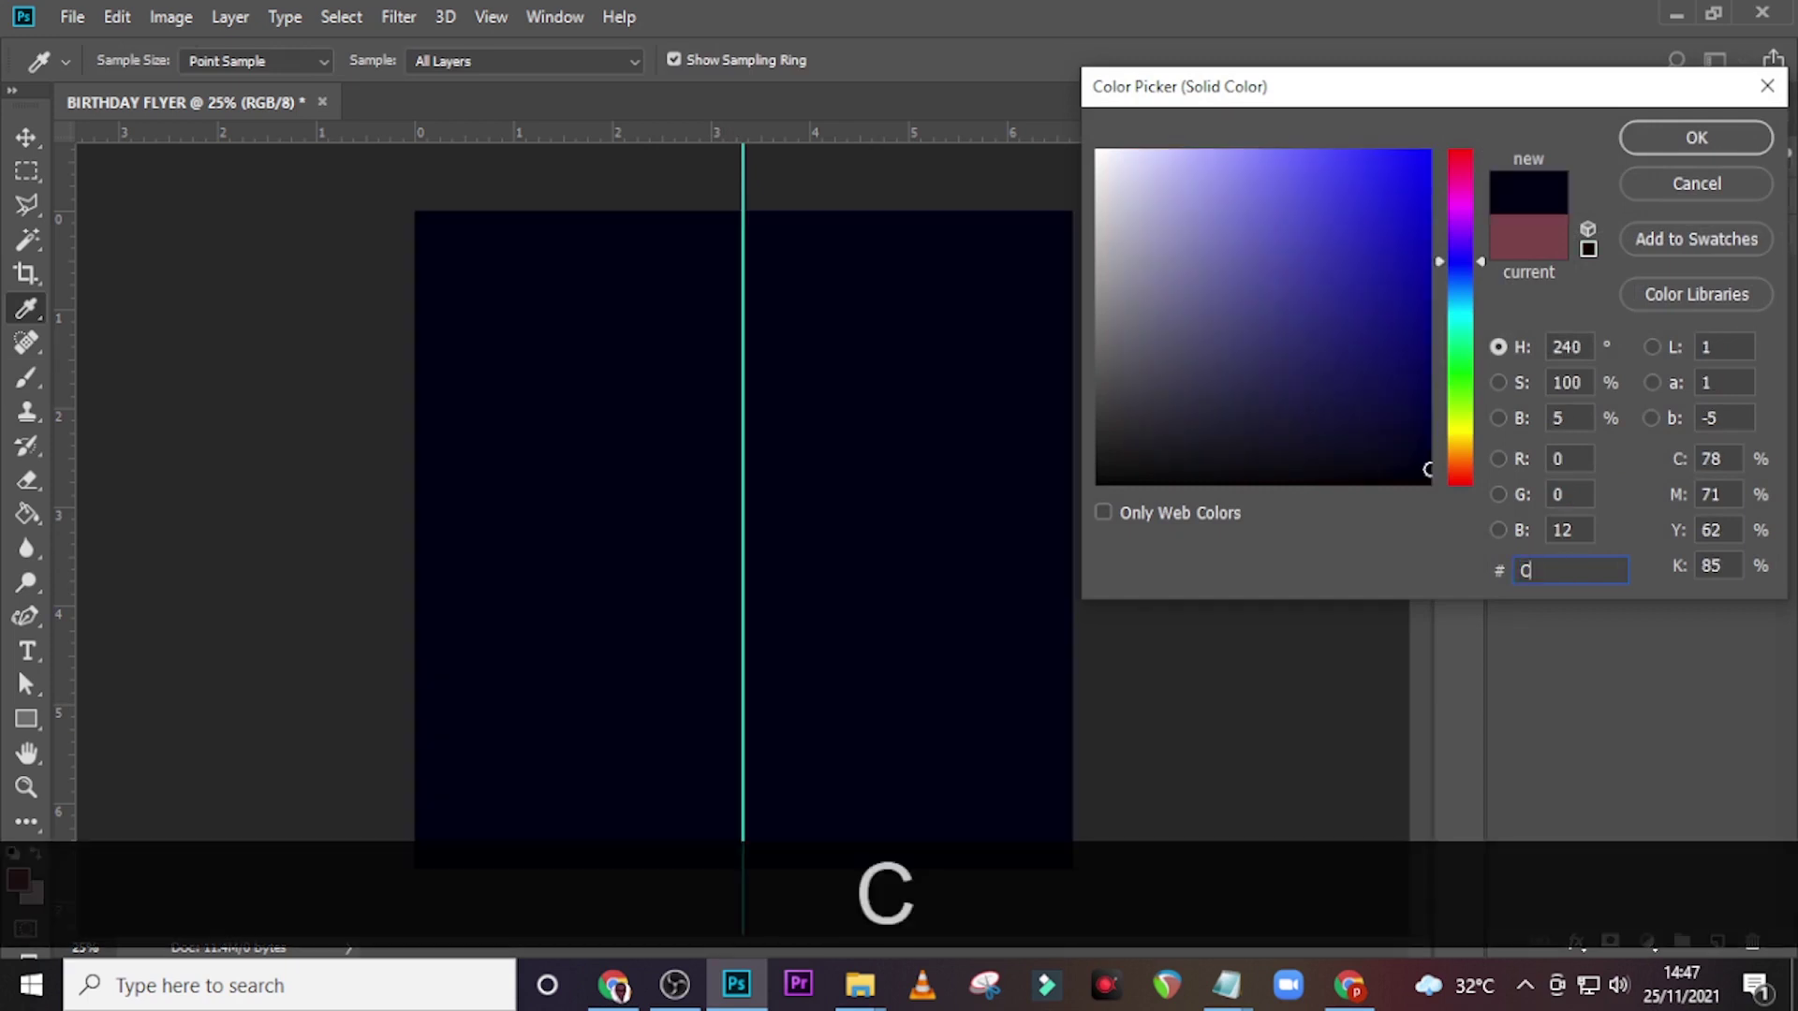
pyautogui.write('16')
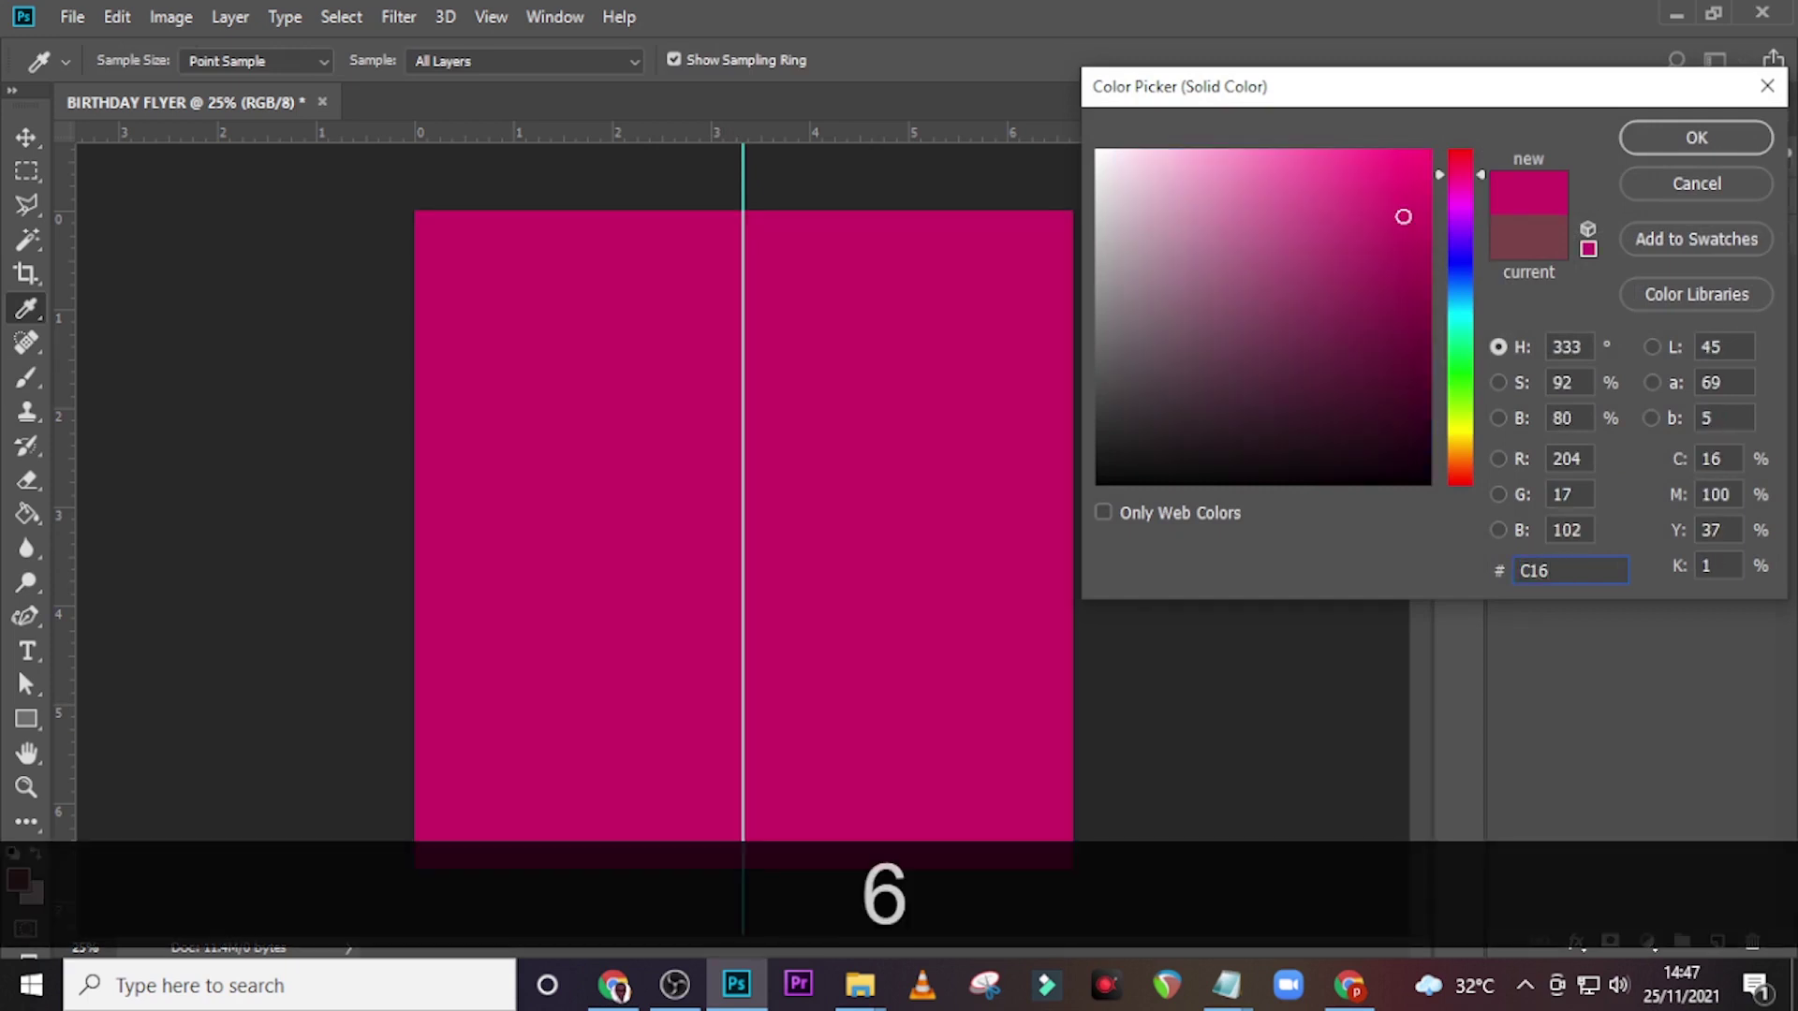
pyautogui.write('77')
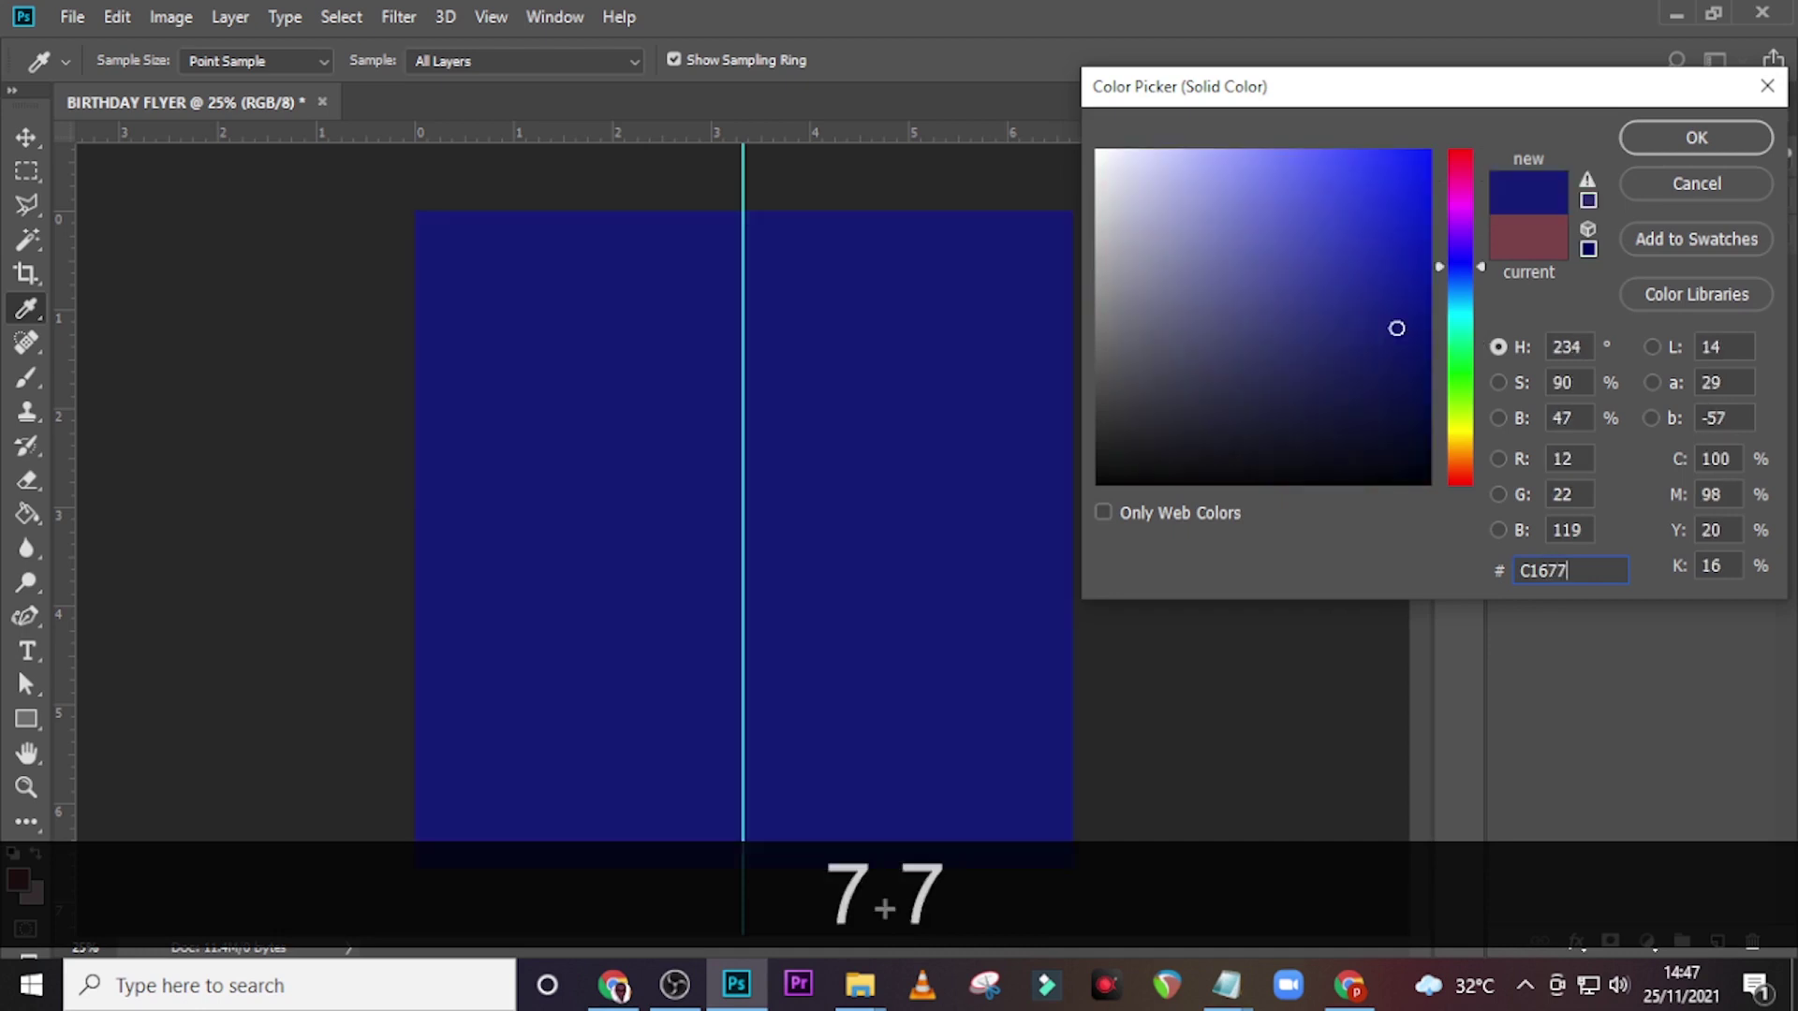
pyautogui.write('1')
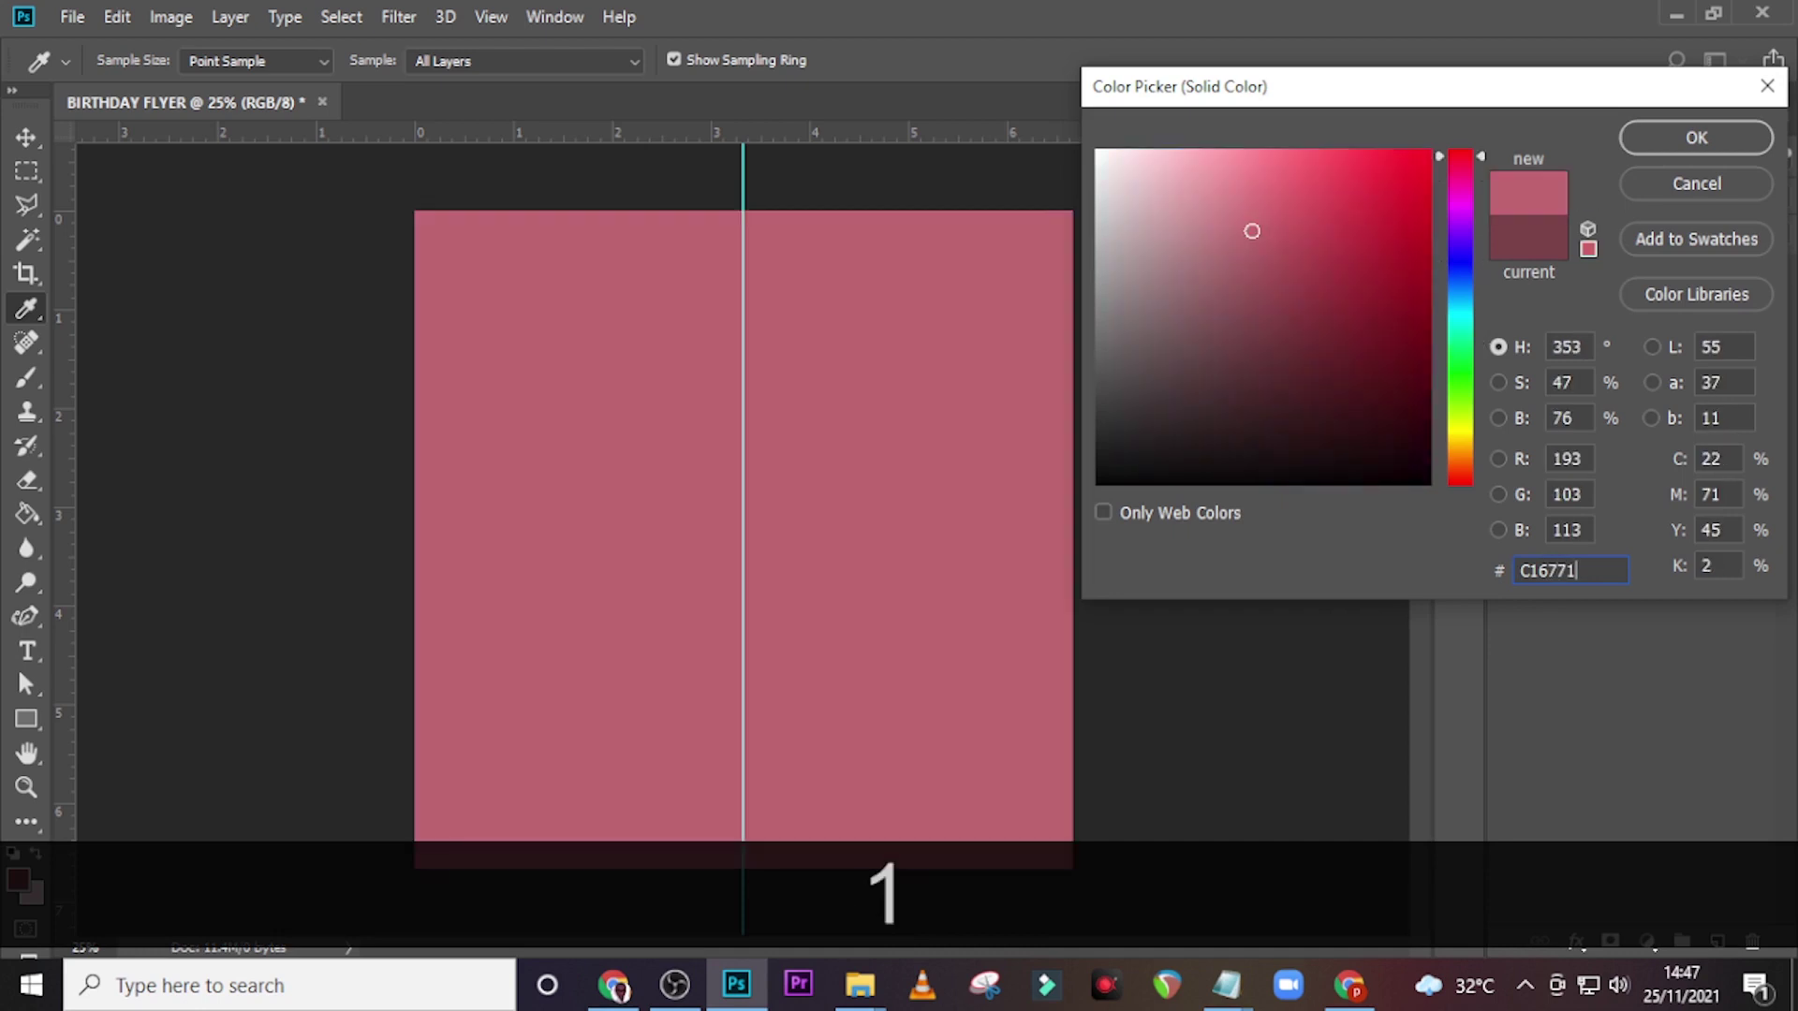
pyautogui.click(1697, 138)
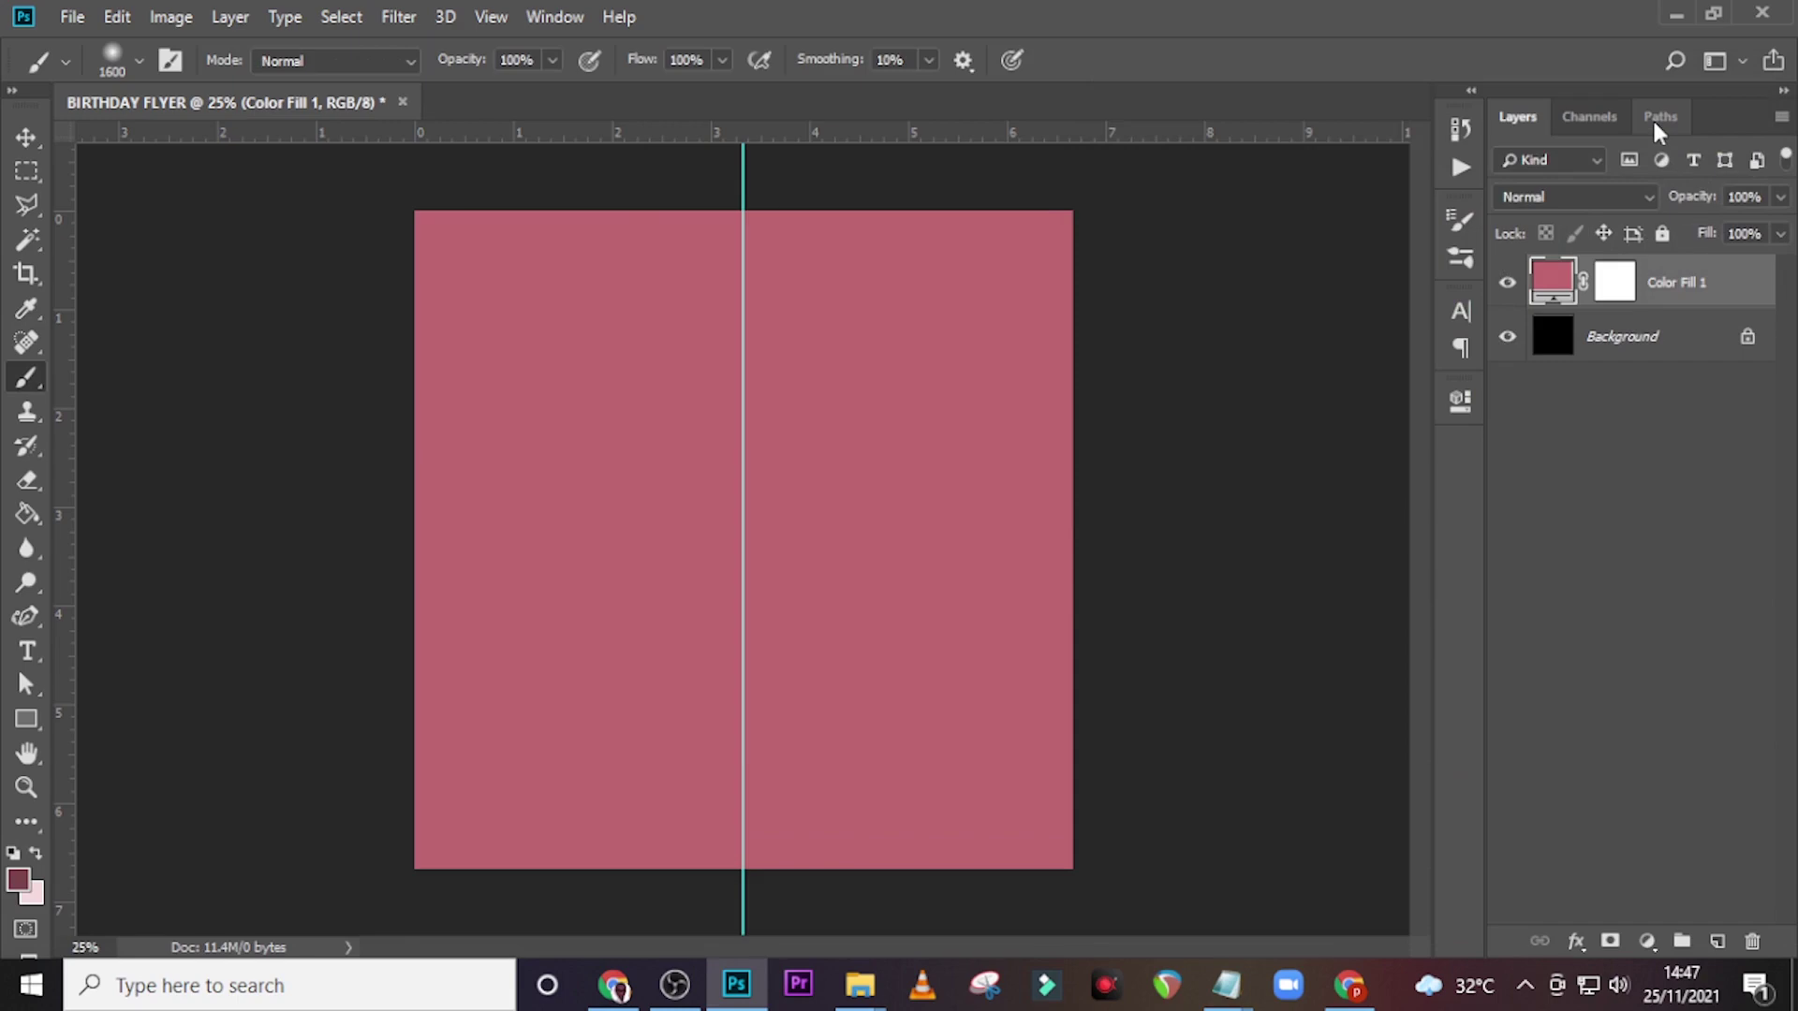
# - Place the pop art black abstract dots image from the DONE folder on the canvas at its default size and centred position
pyautogui.moveTo(859, 985)
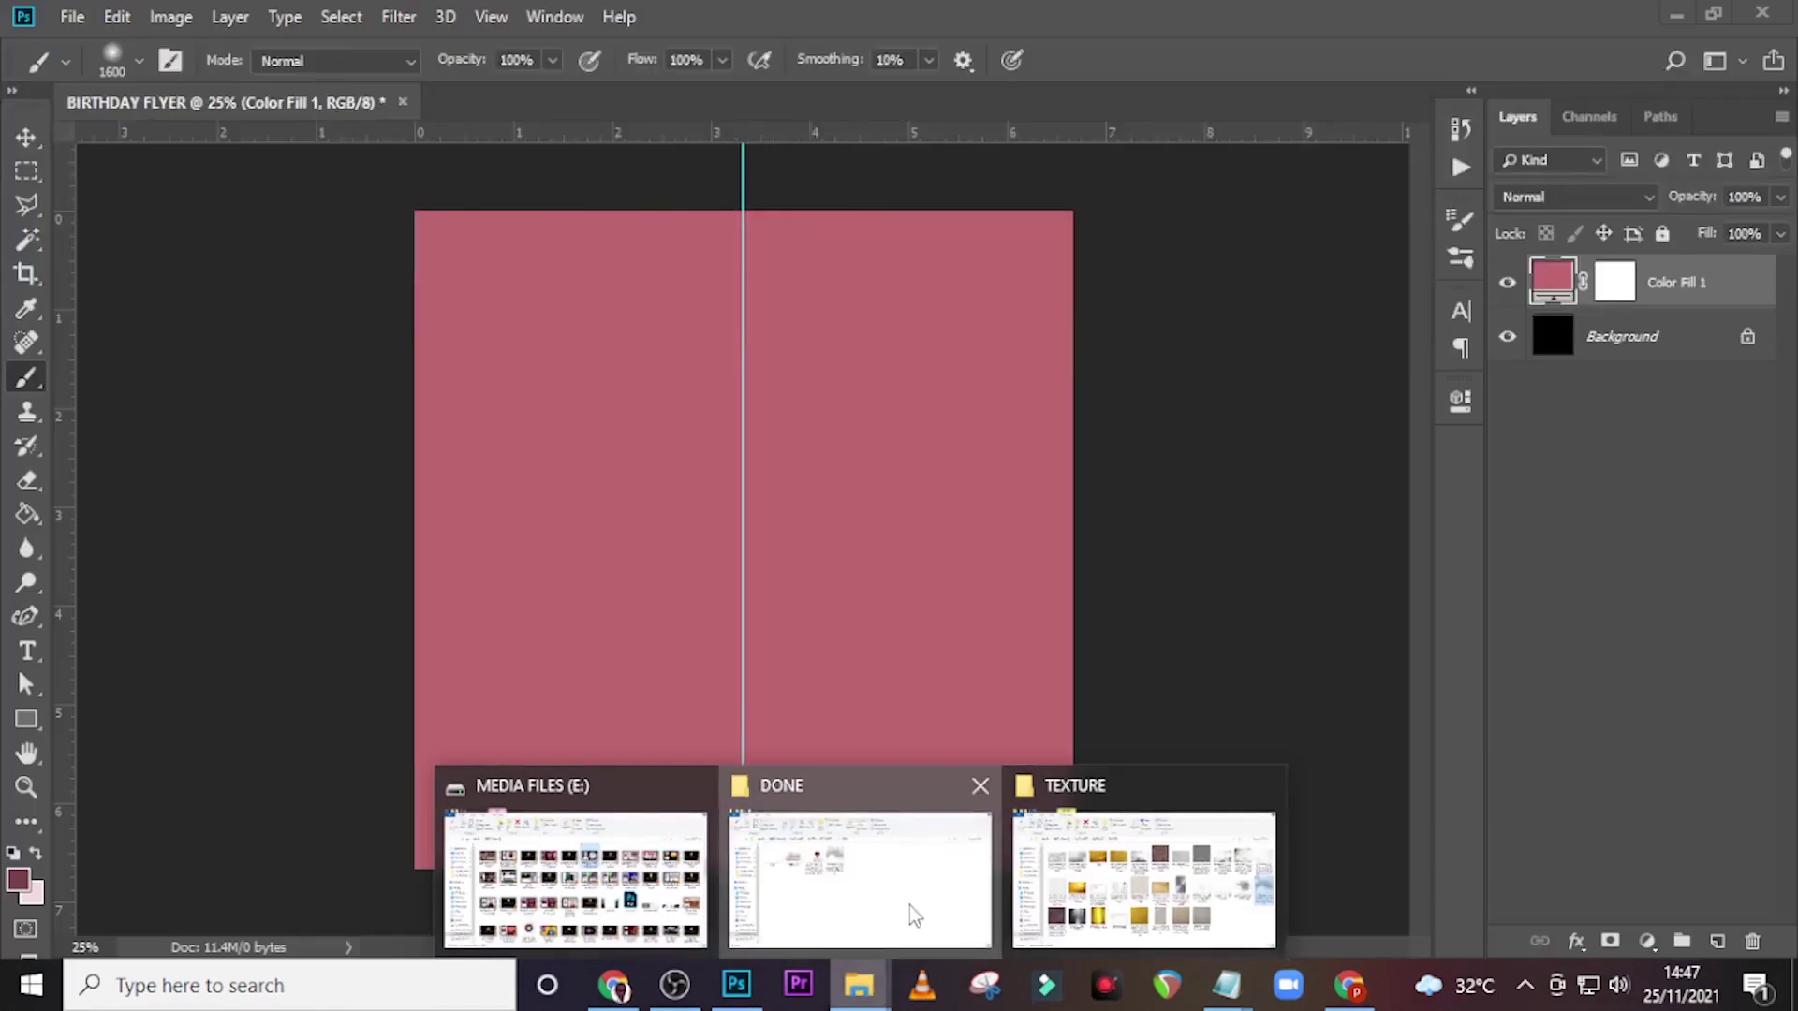
pyautogui.click(904, 909)
pyautogui.moveTo(766, 408); pyautogui.dragTo(970, 800)
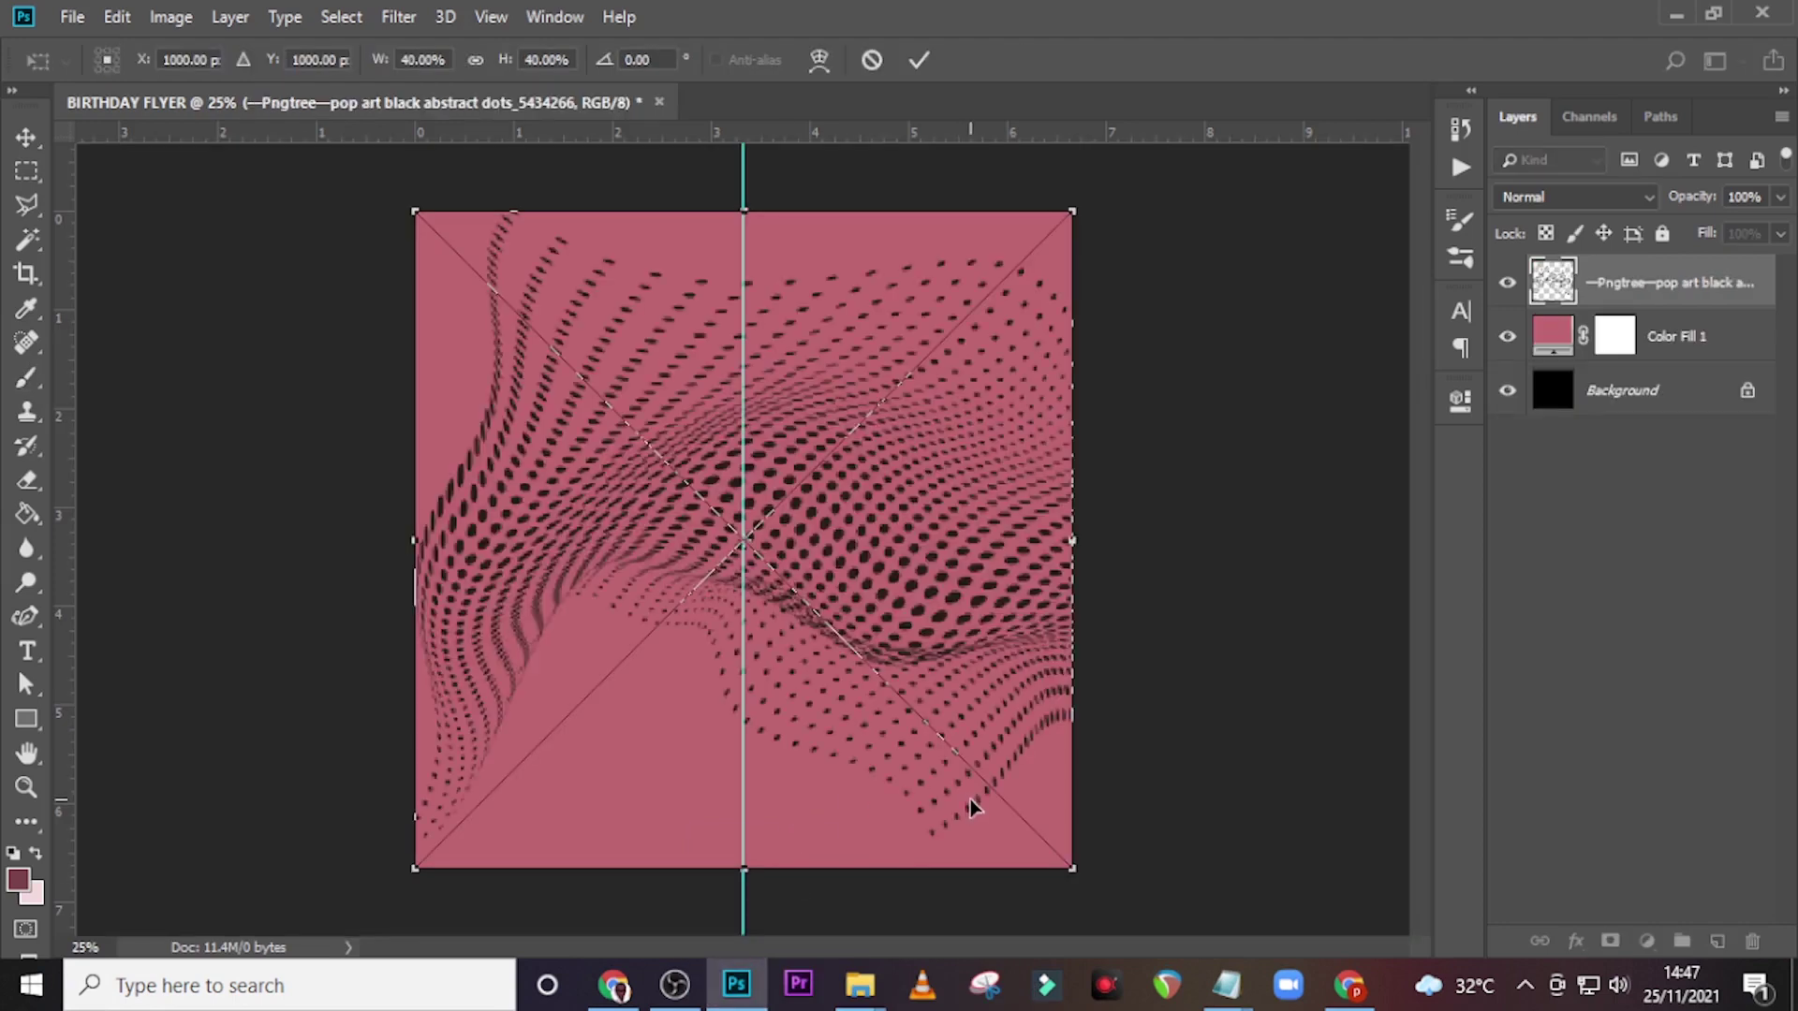
pyautogui.press('Return')
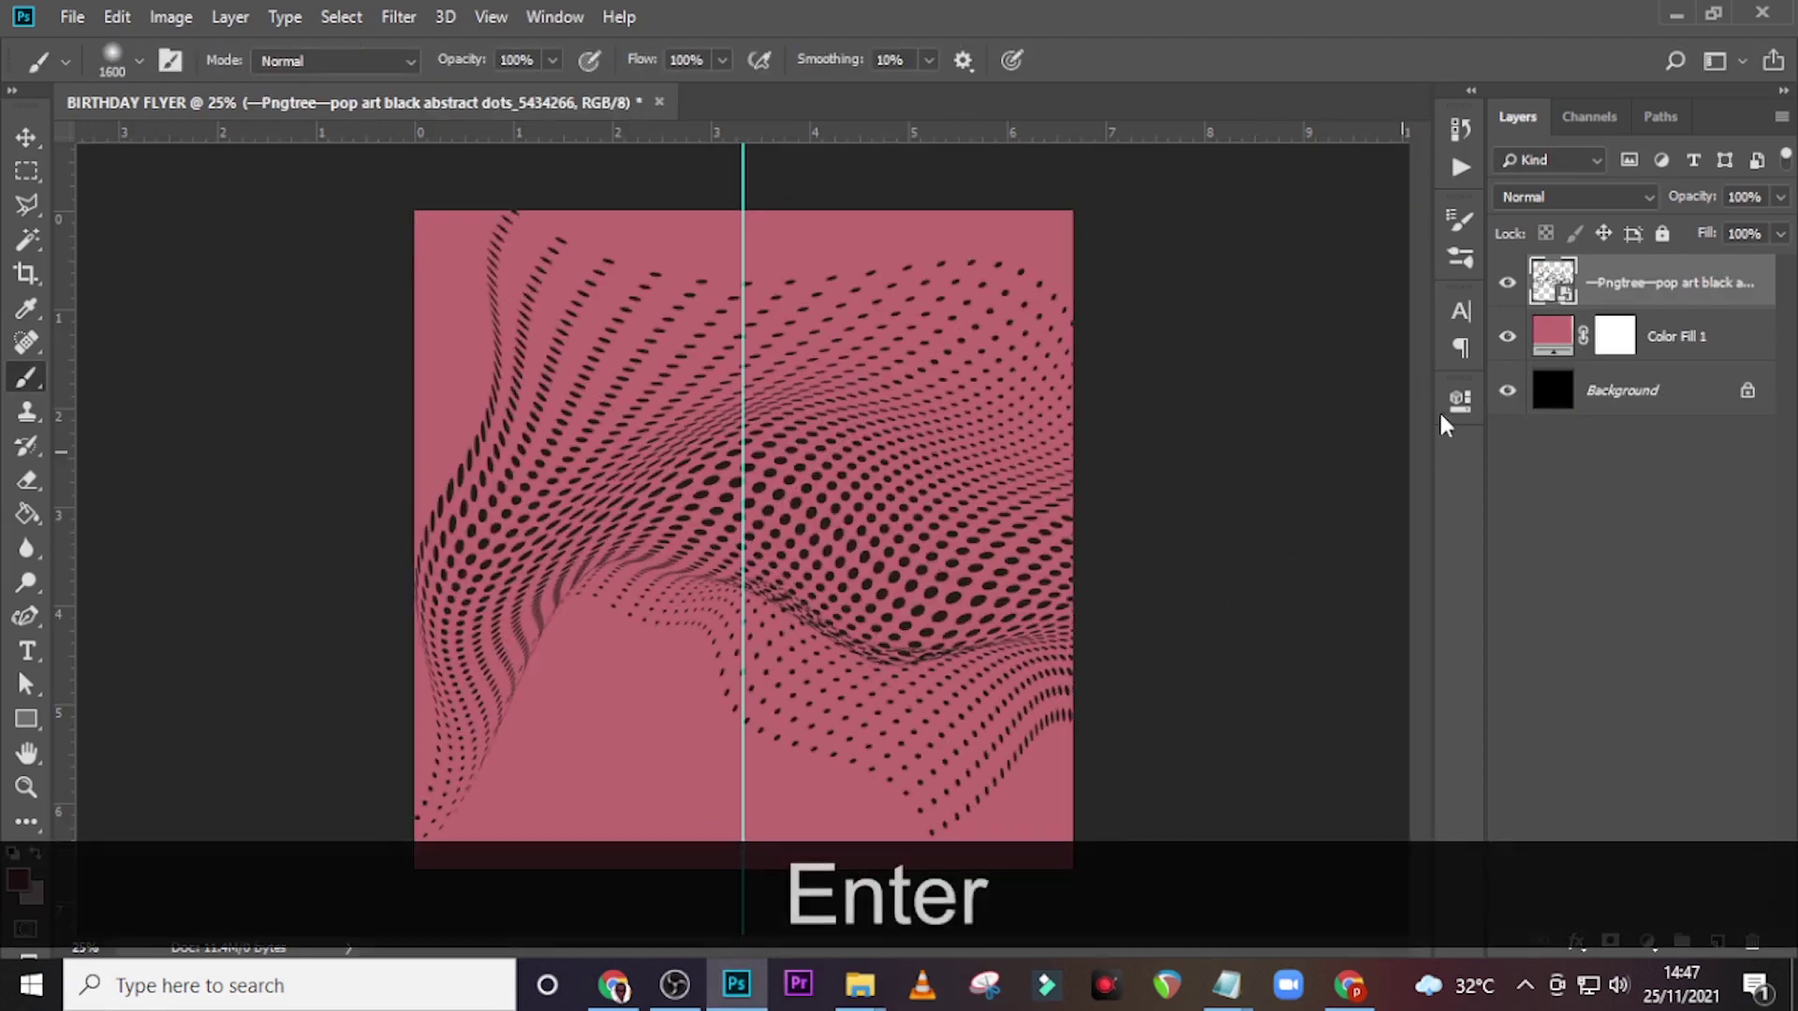
# - Apply a Color Overlay with hex colour F98097 to the abstract dots layer
pyautogui.doubleClick(1760, 284)
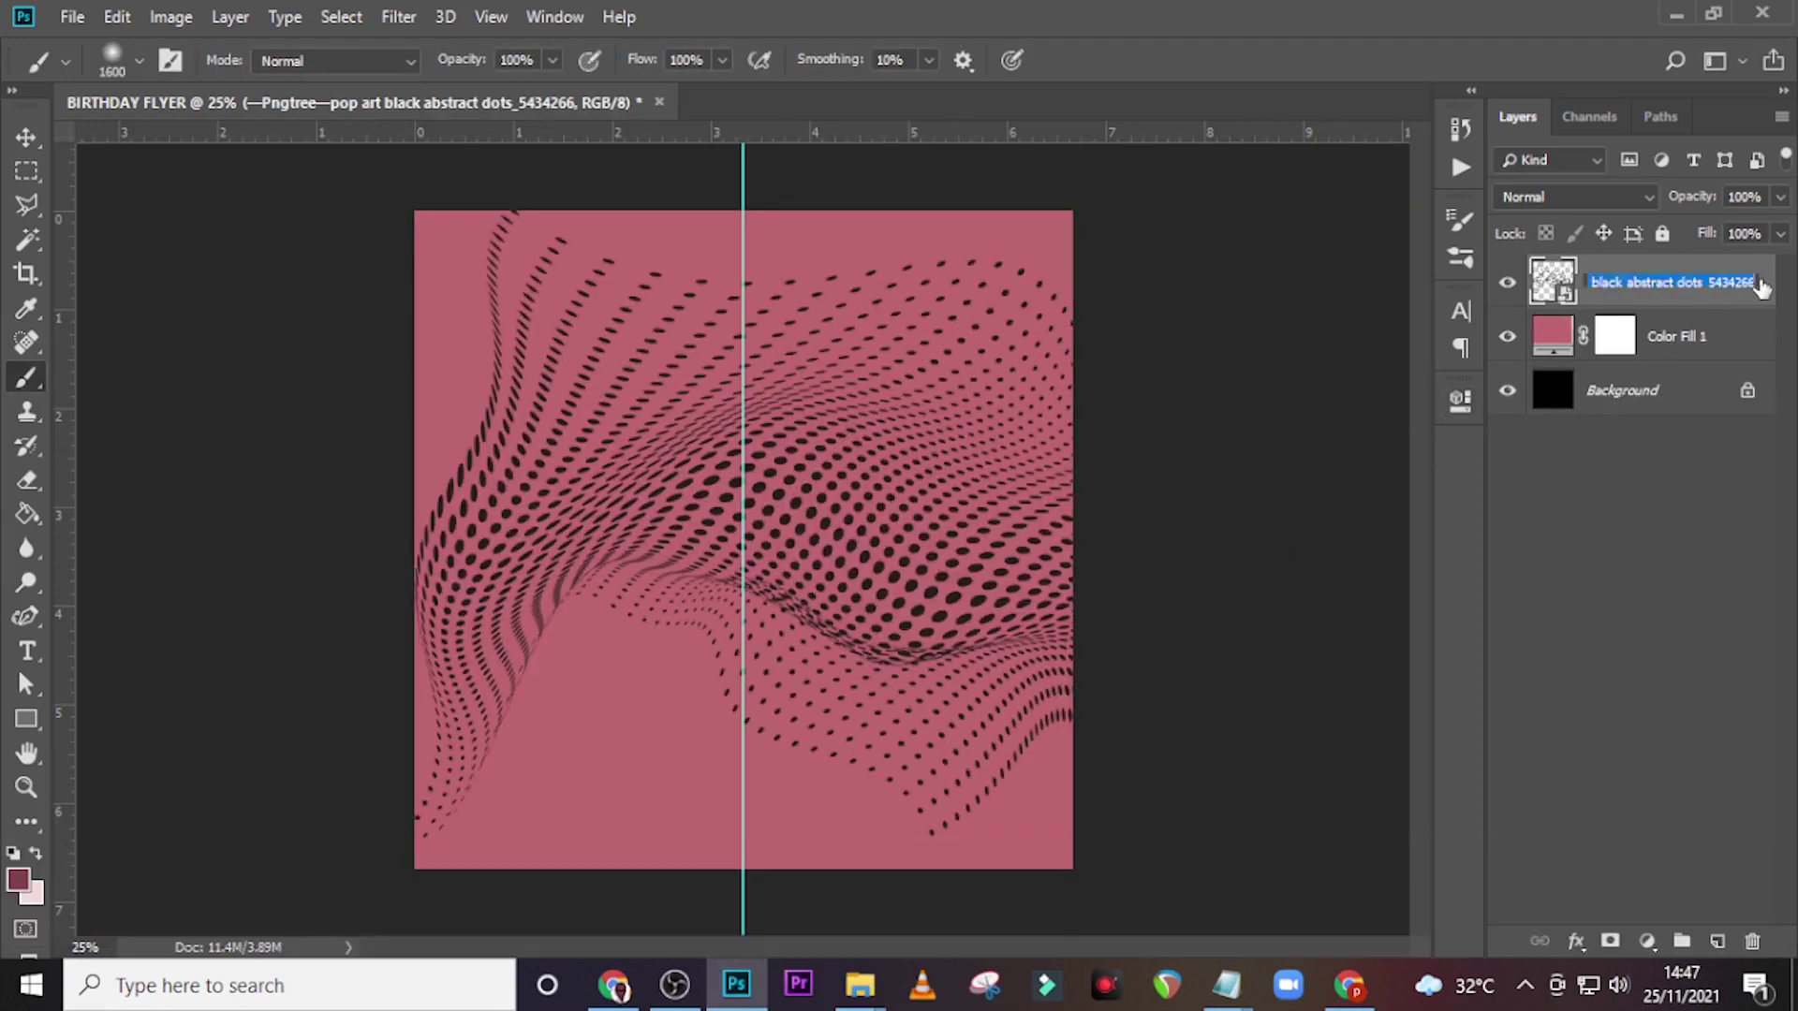
pyautogui.click(1767, 274)
pyautogui.doubleClick(1767, 273)
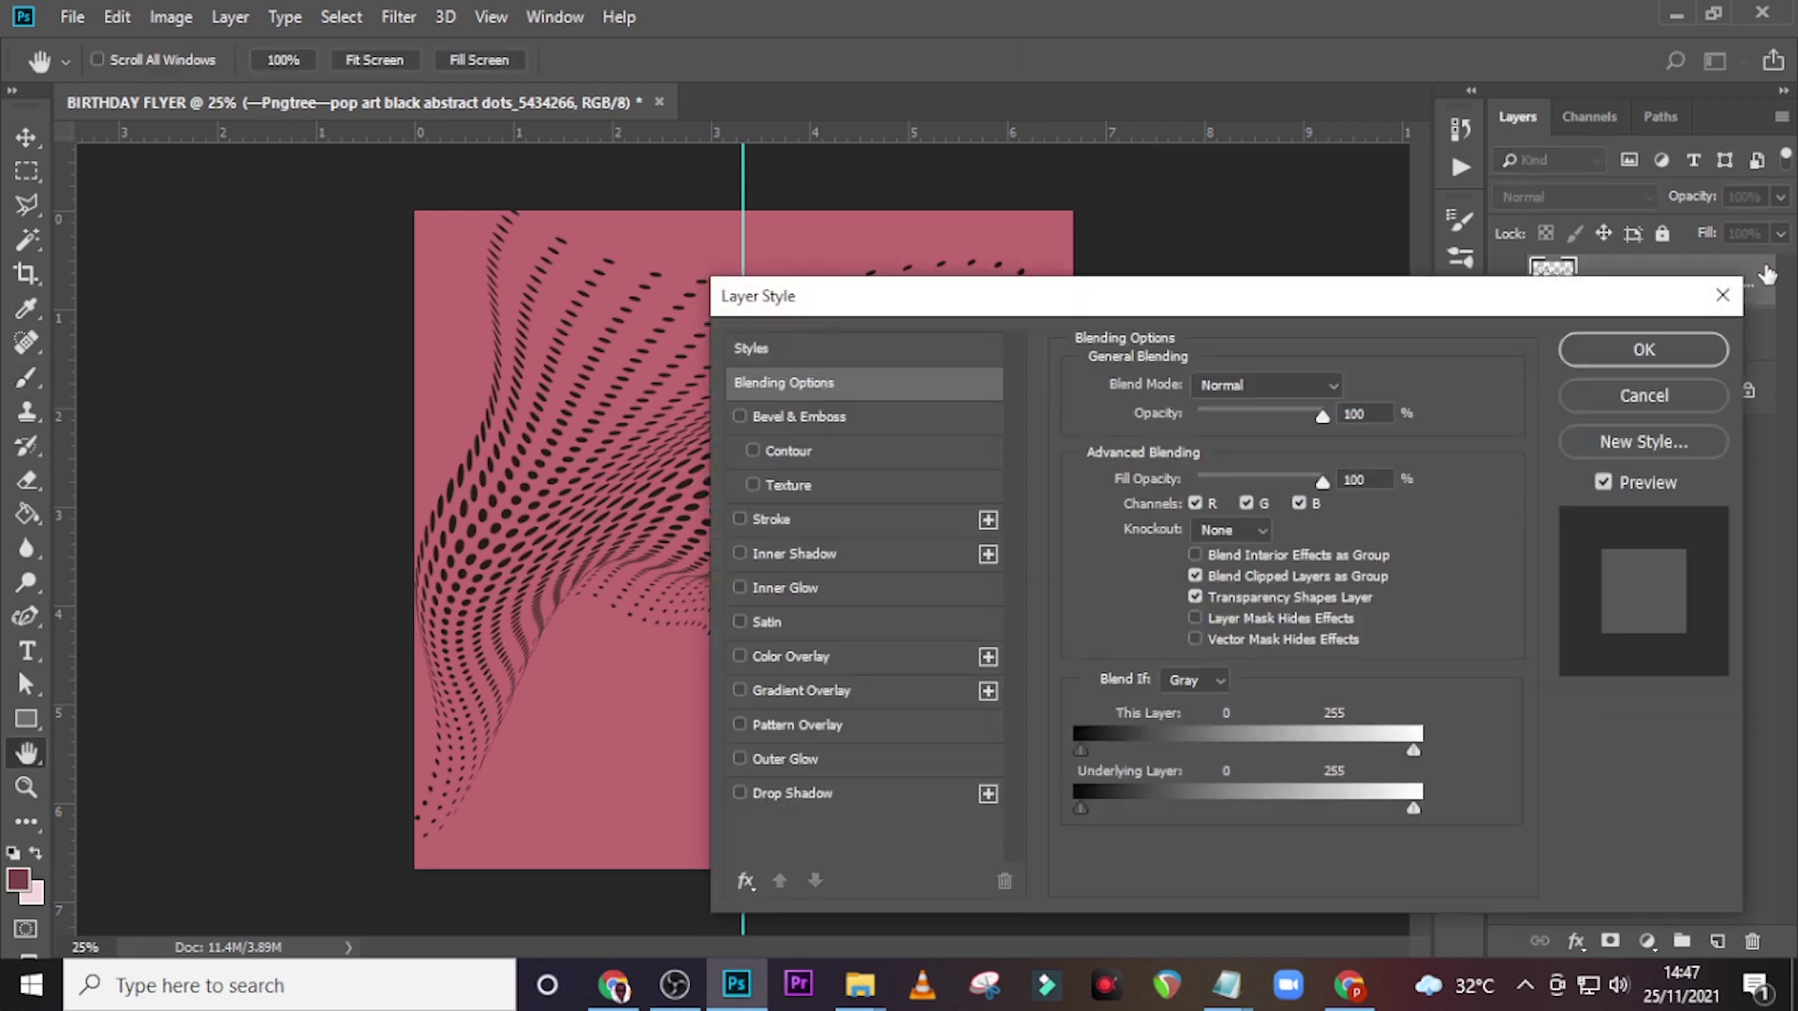
pyautogui.moveTo(1202, 307); pyautogui.dragTo(1241, 215)
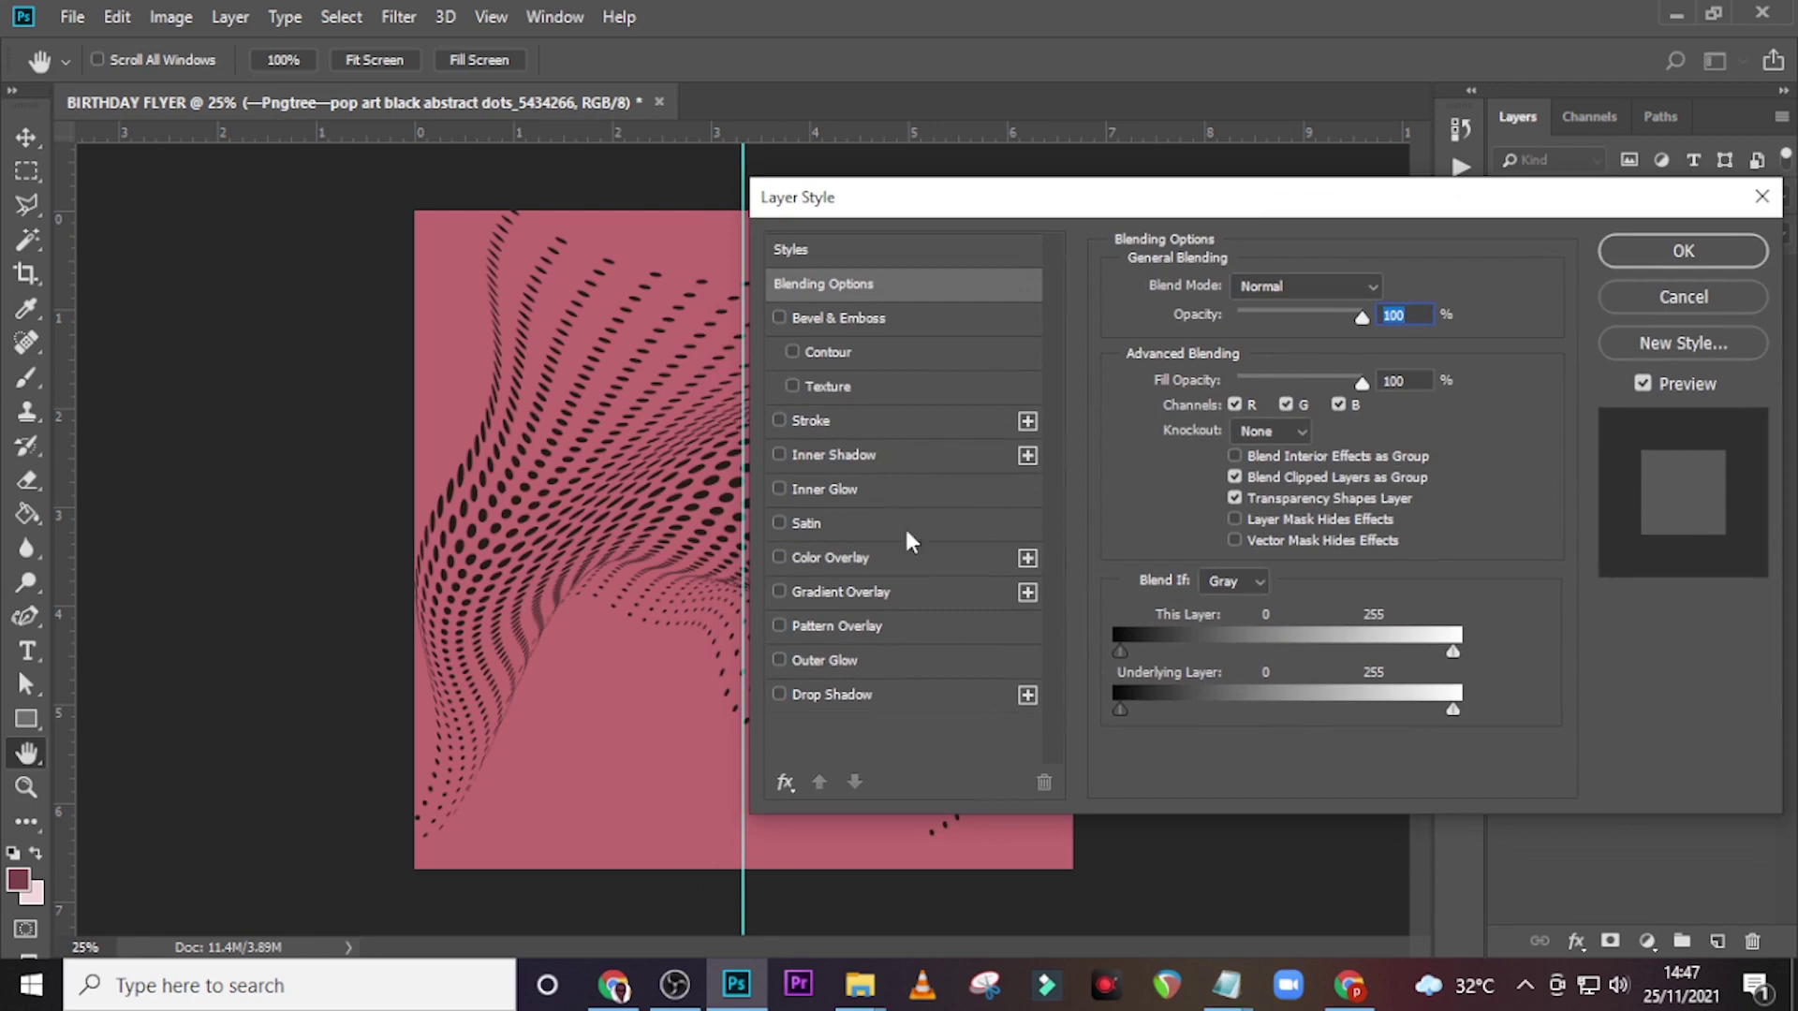
pyautogui.click(870, 559)
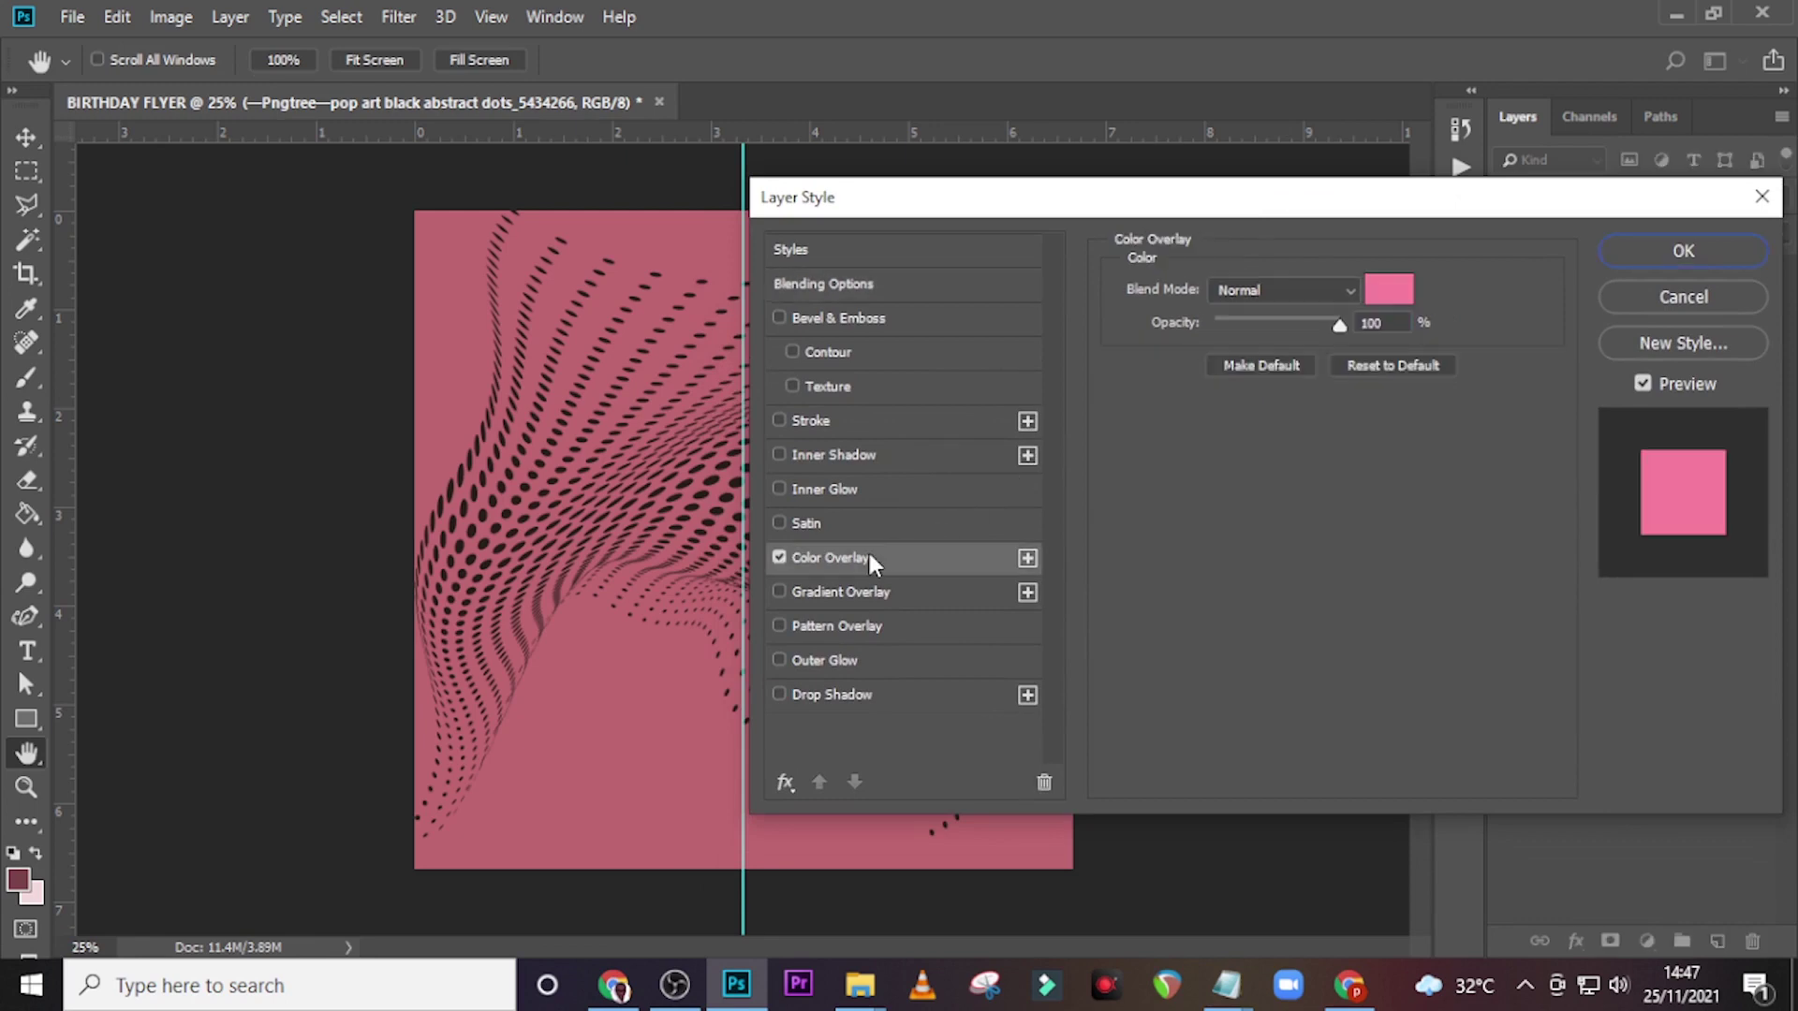
pyautogui.click(1387, 307)
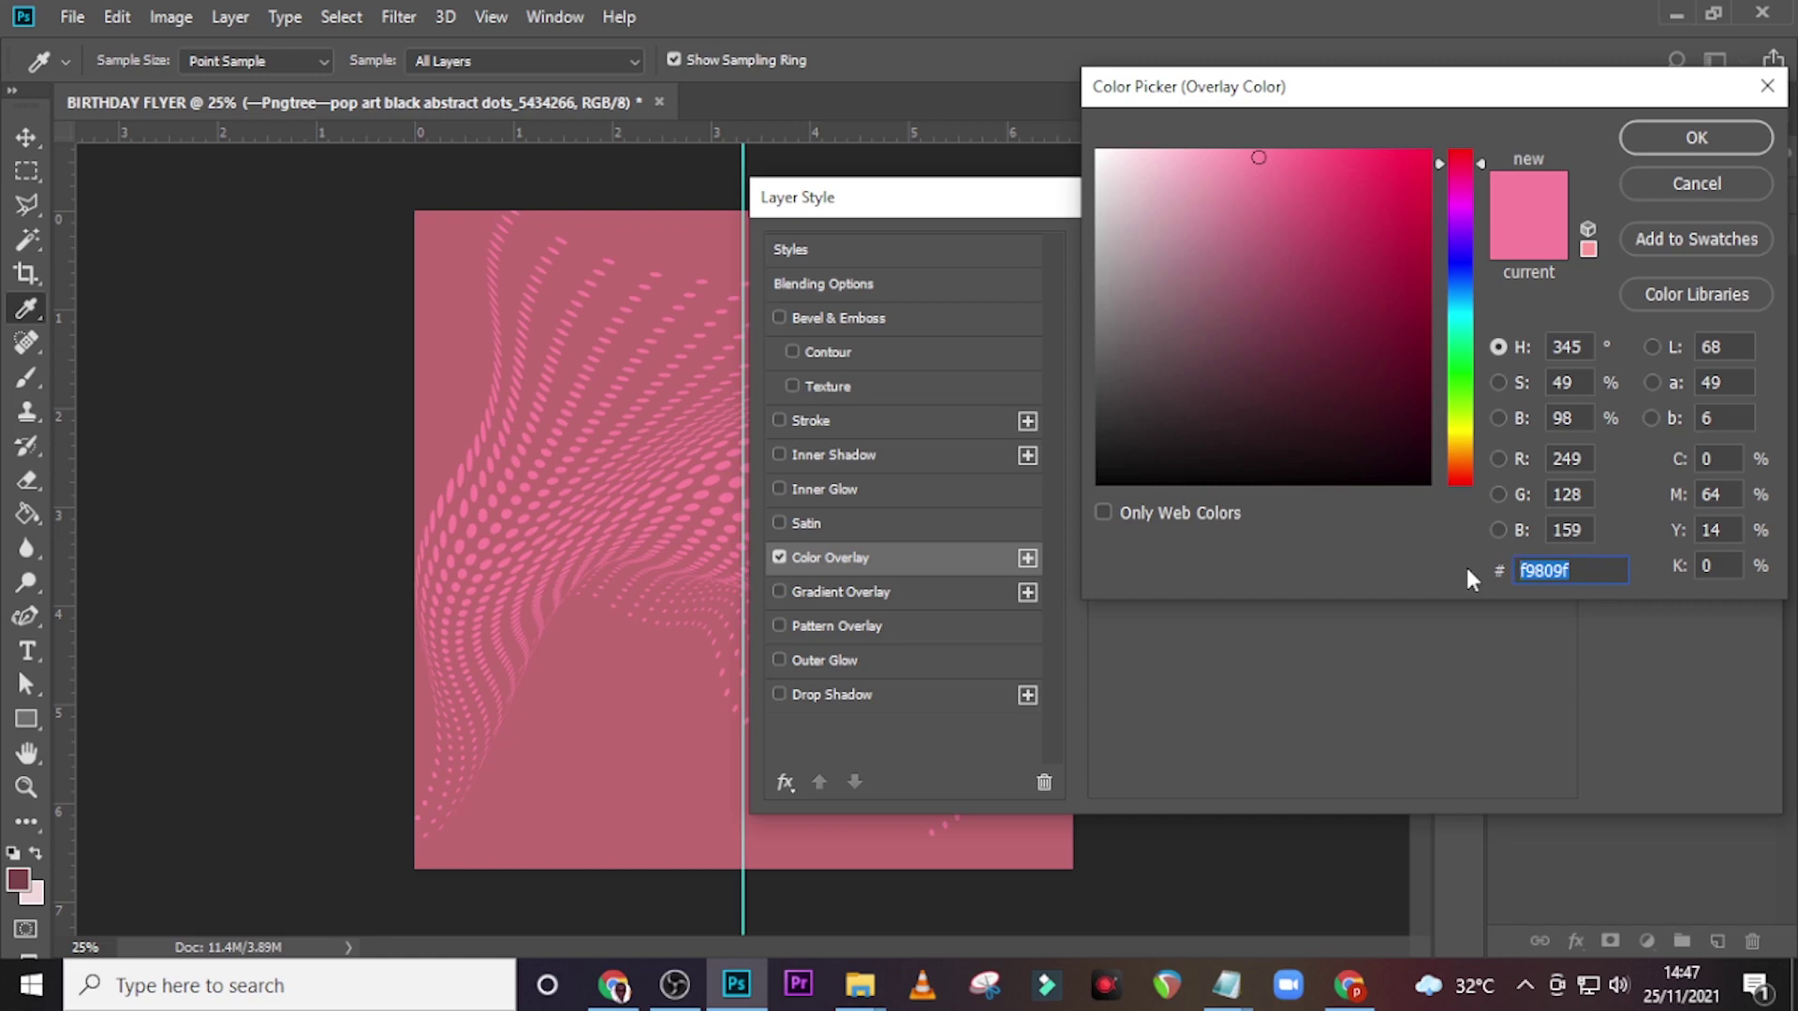
pyautogui.write('F9')
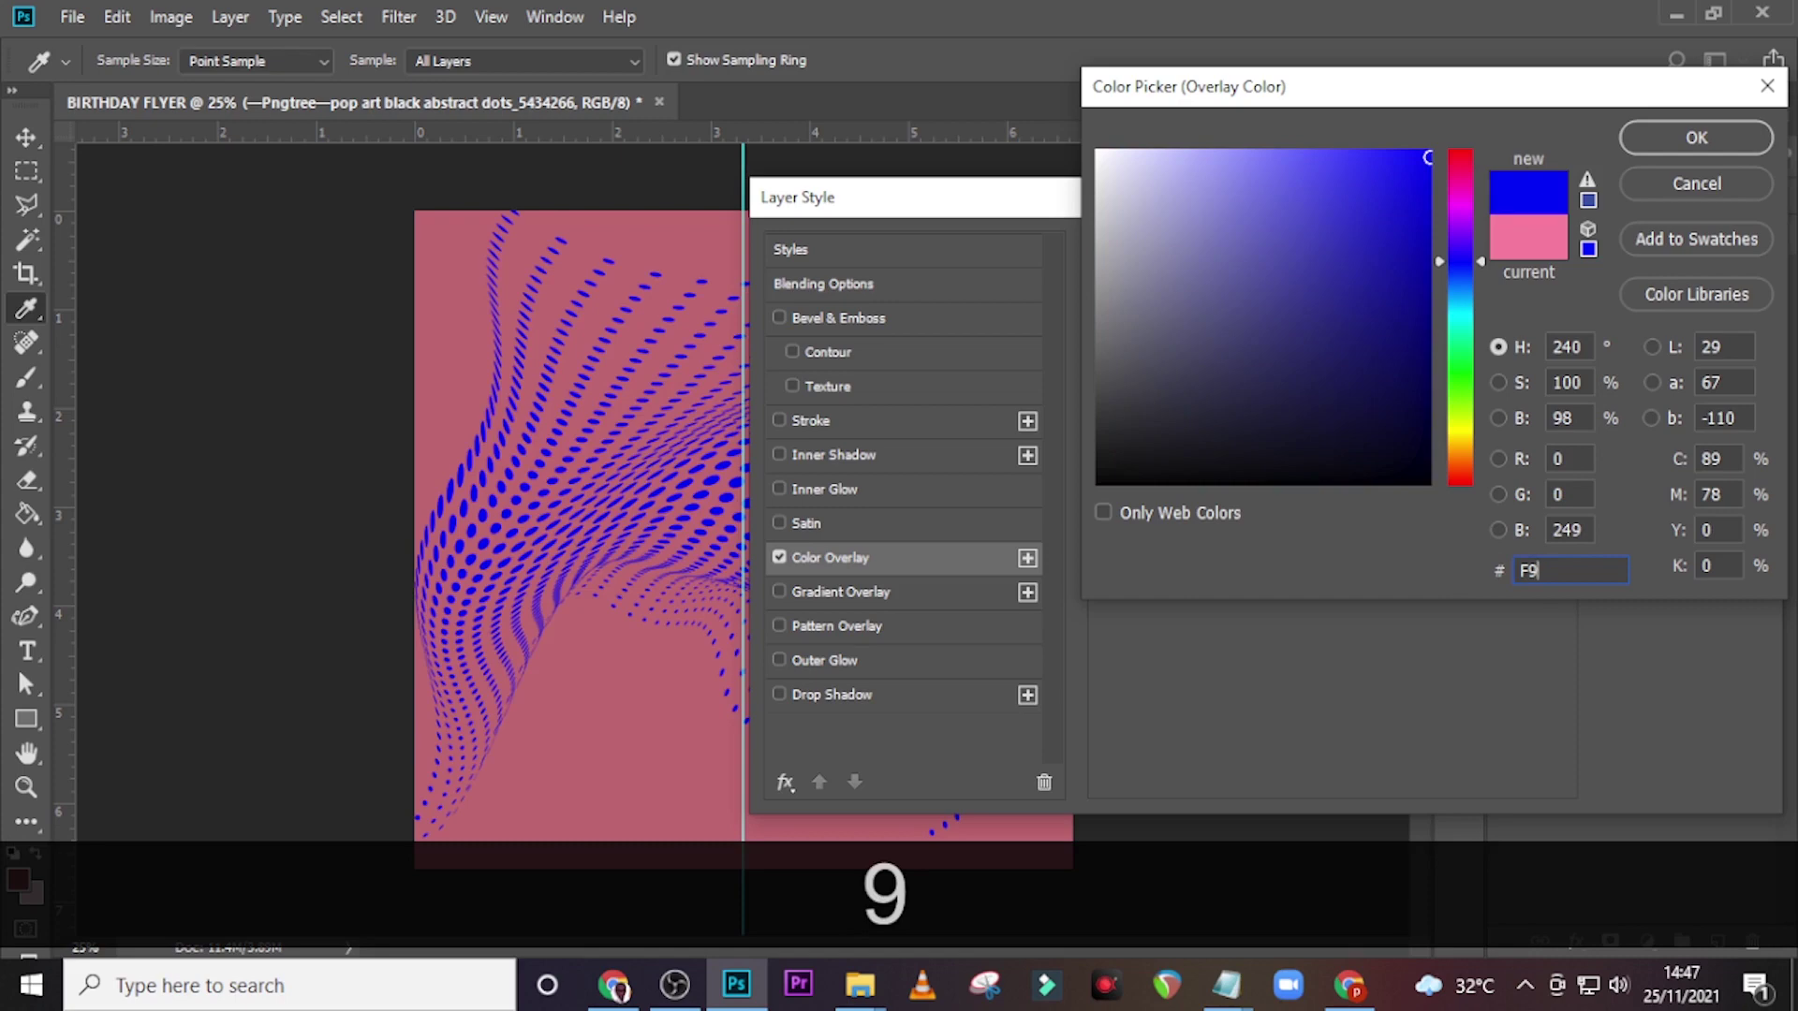
pyautogui.write('8')
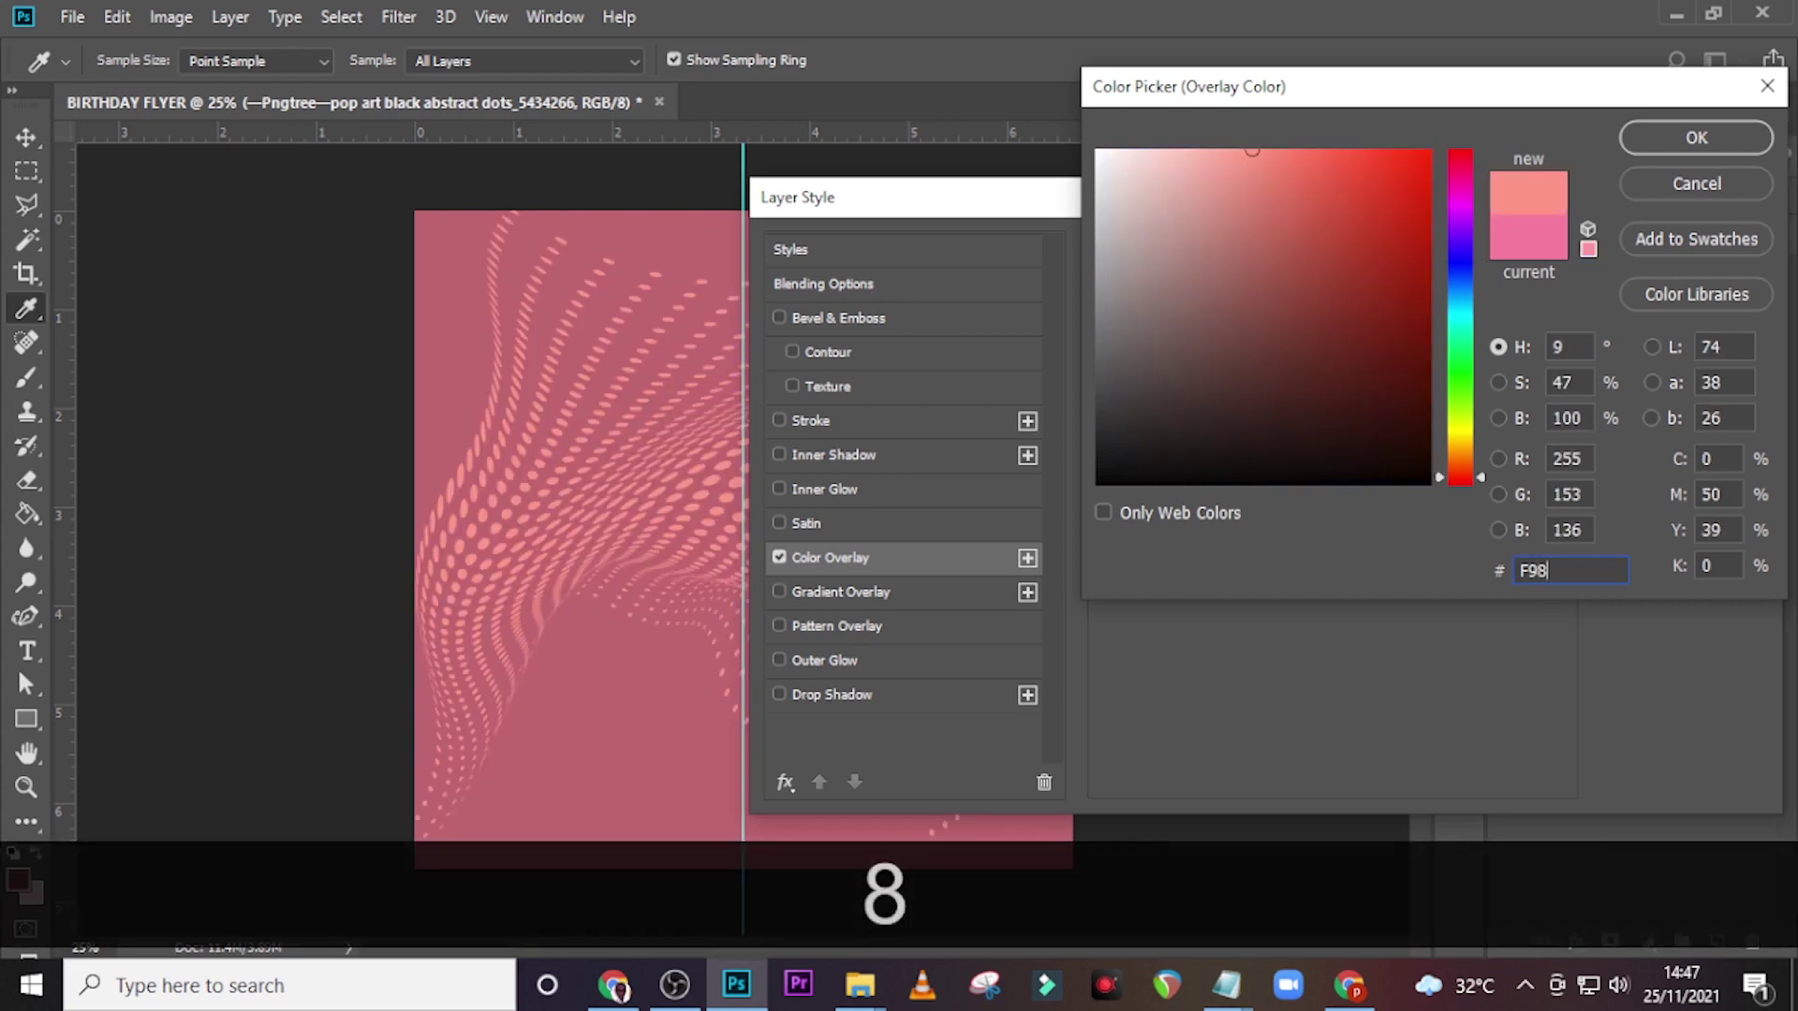
pyautogui.write('0')
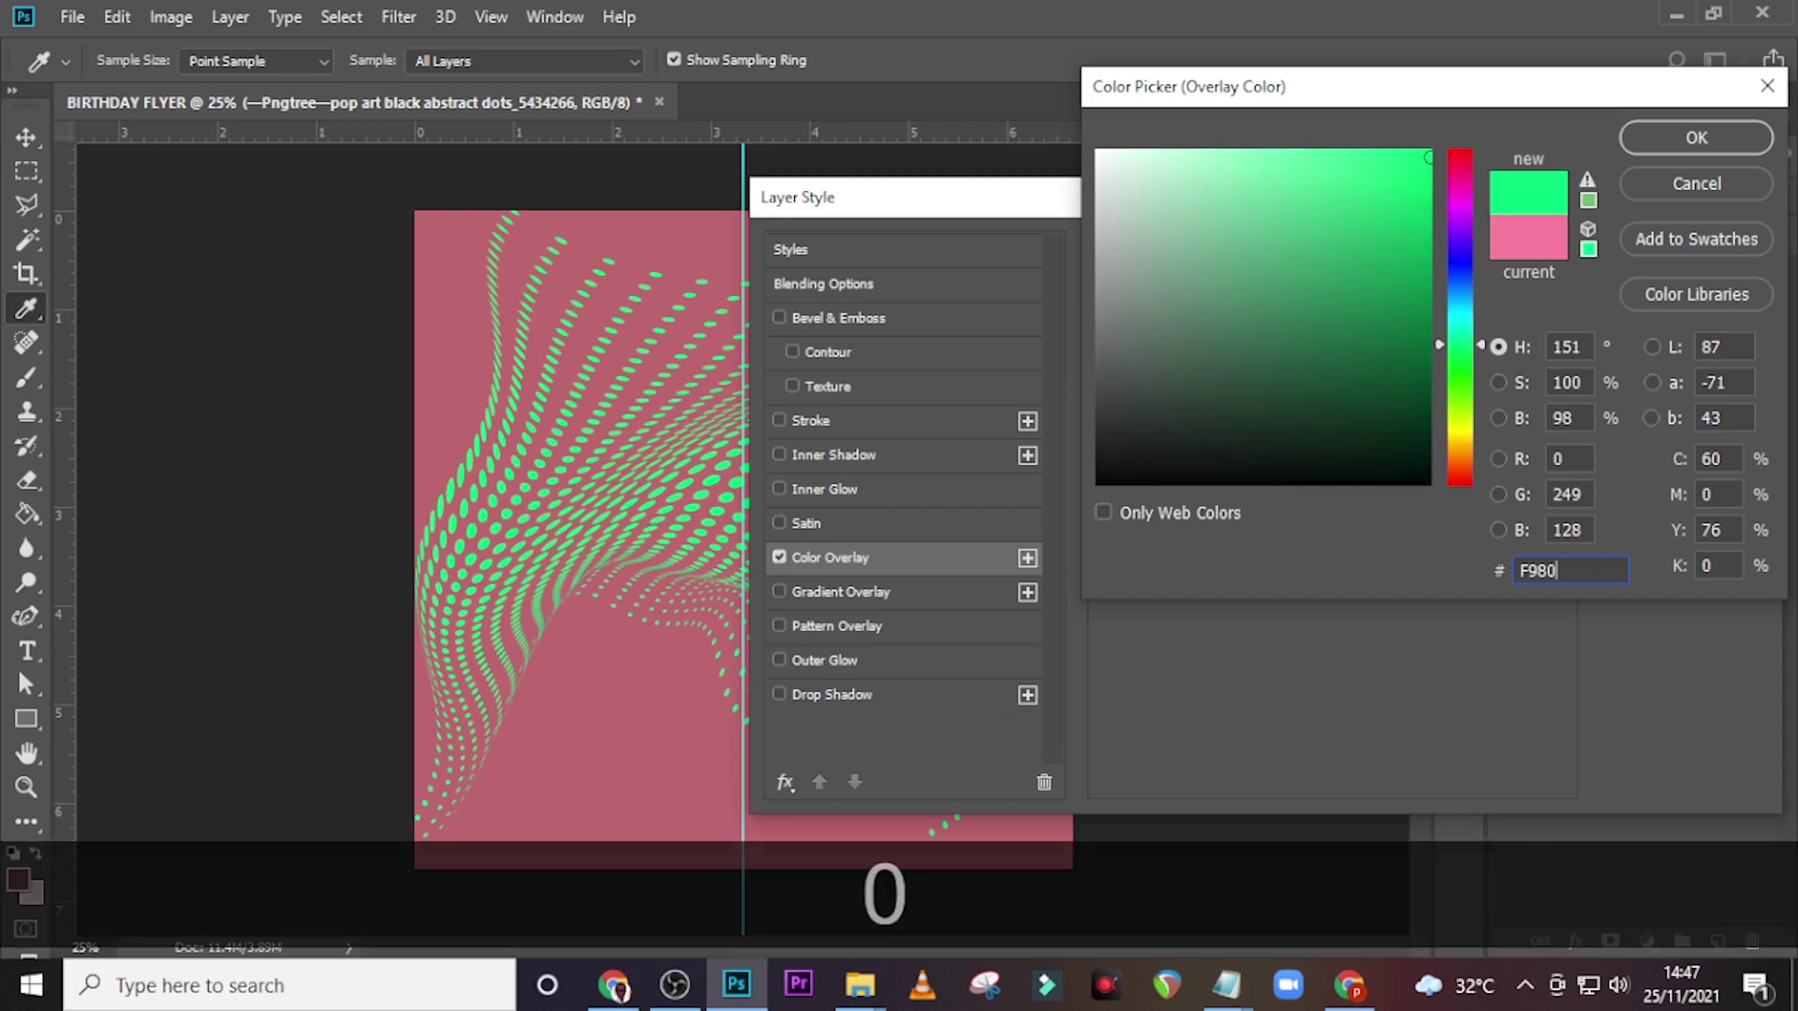
pyautogui.write('9')
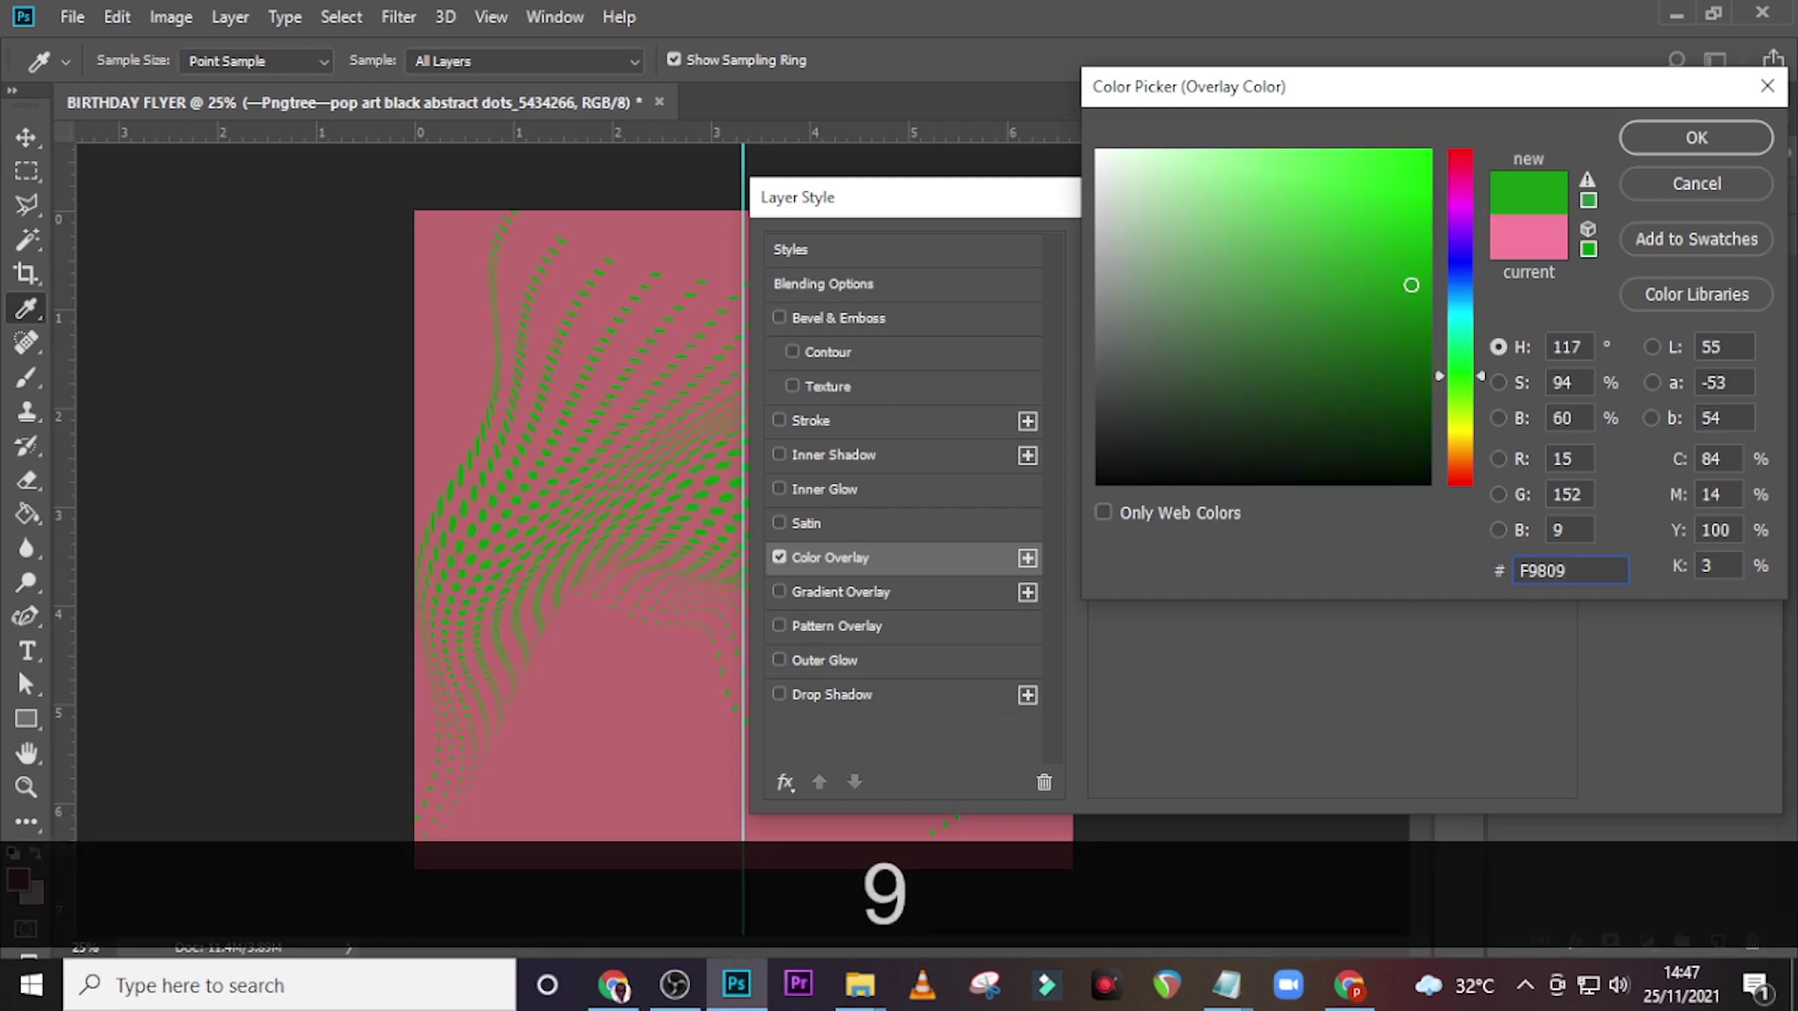
pyautogui.write('7')
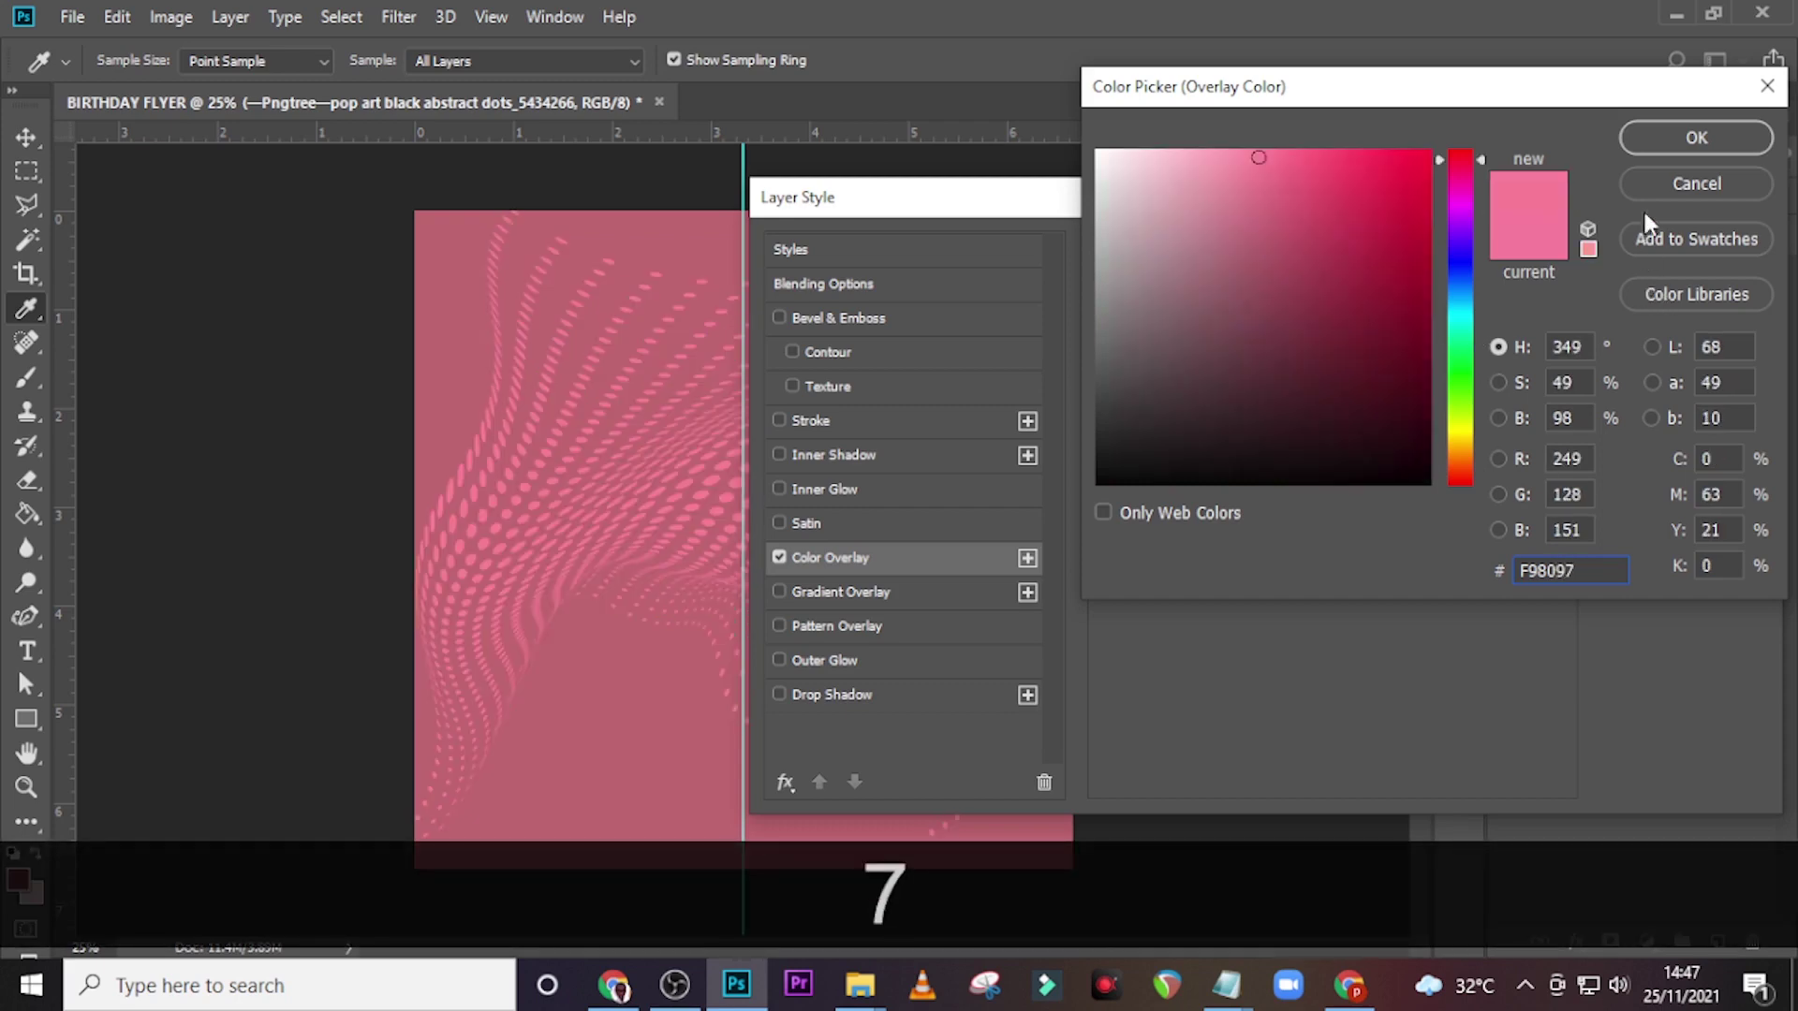
pyautogui.click(1677, 136)
pyautogui.click(1672, 245)
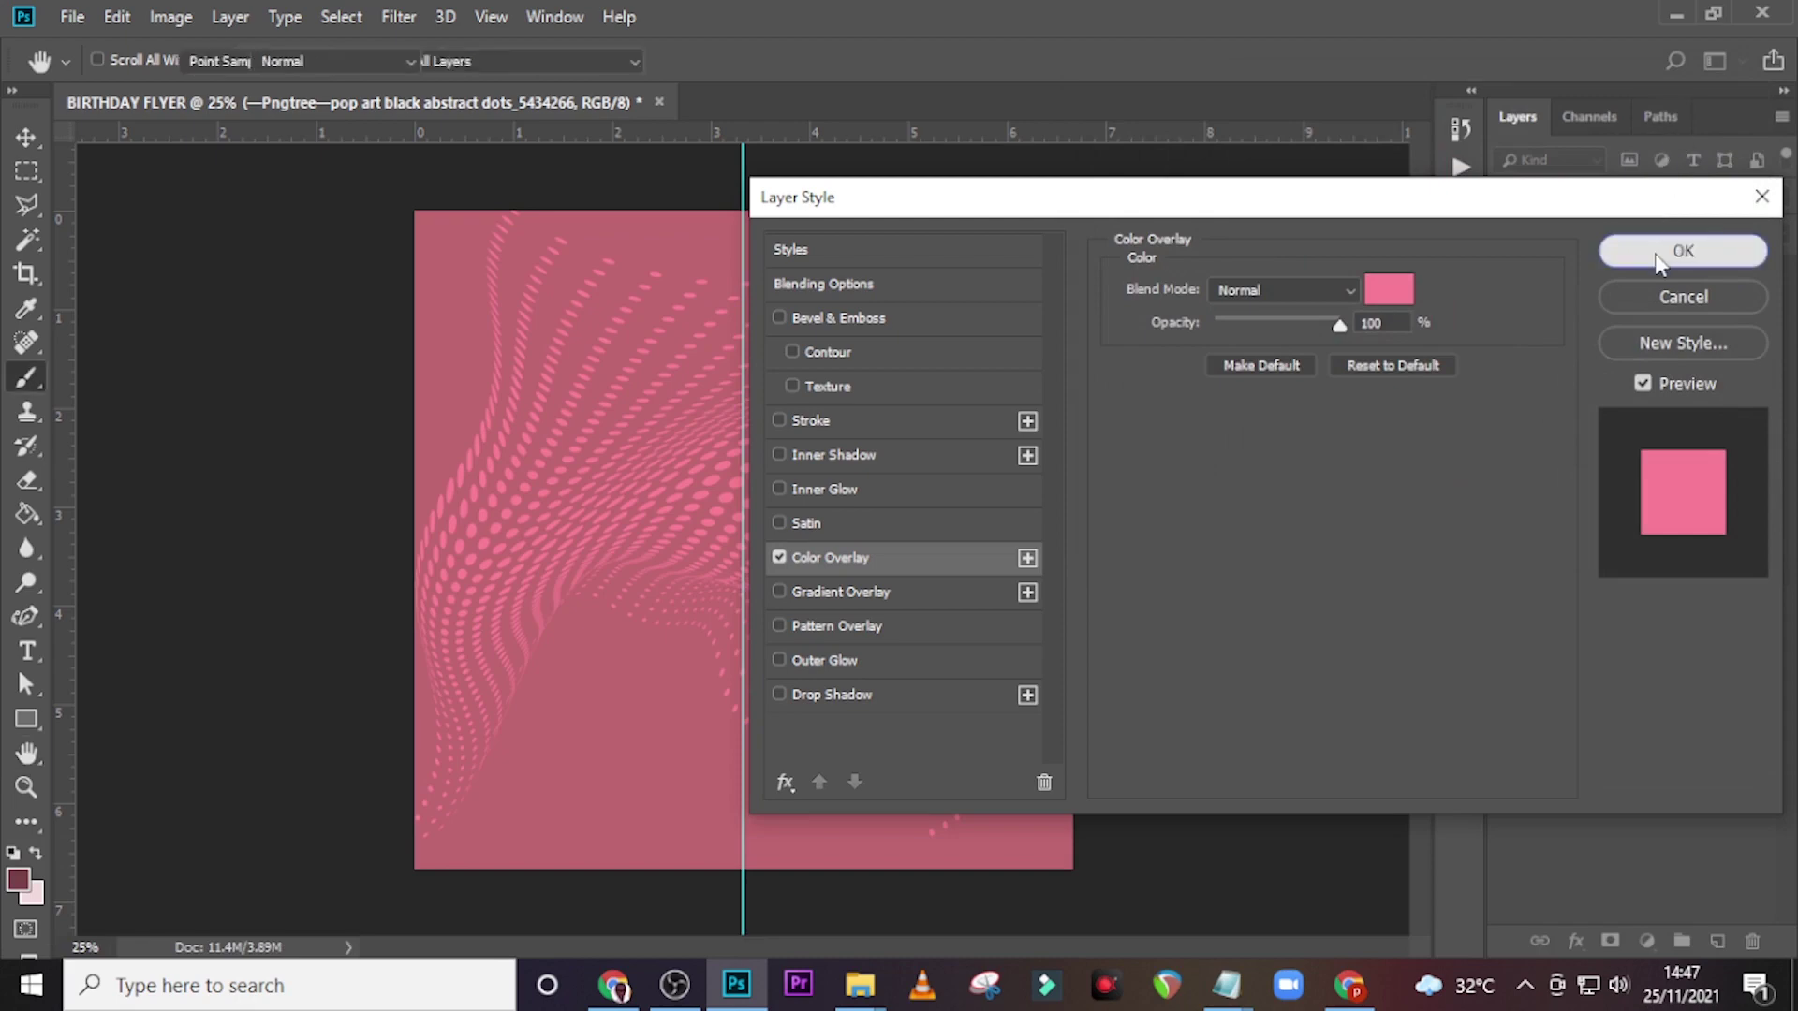
# - Add a Solid Color fill layer with hex colour 16090A above the abstract dots layer
pyautogui.click(1641, 941)
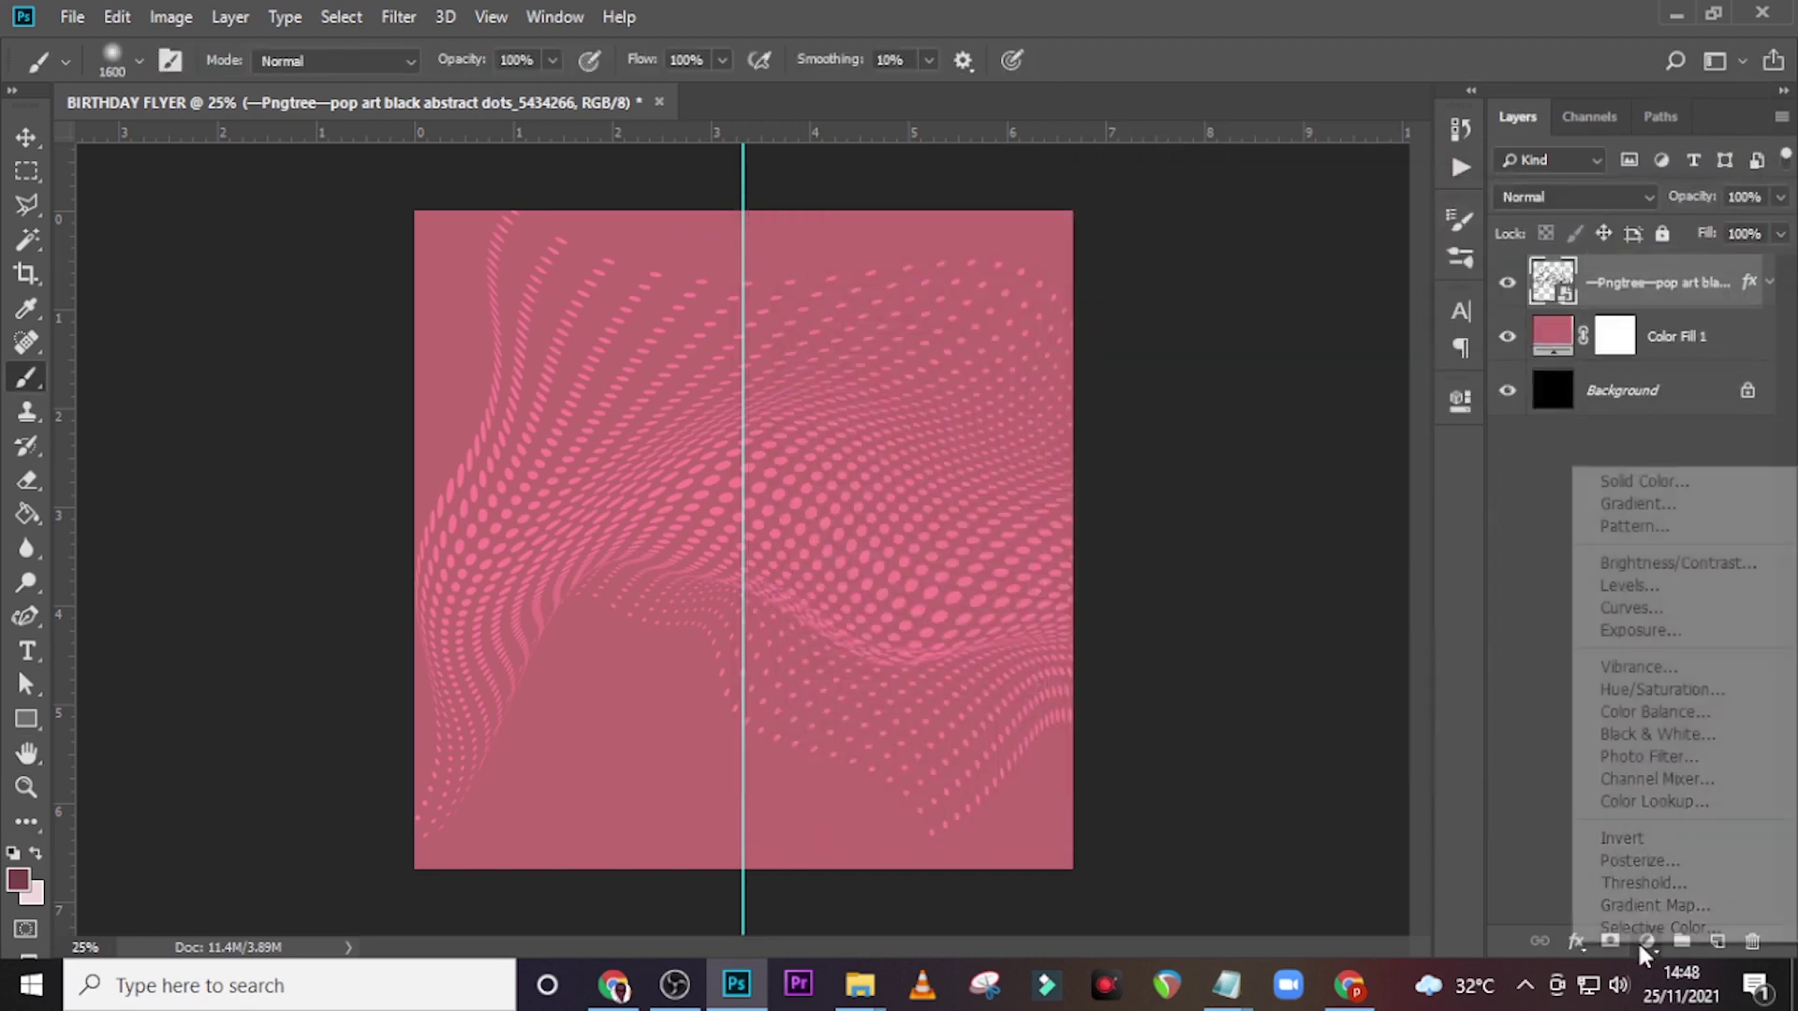
pyautogui.click(1678, 481)
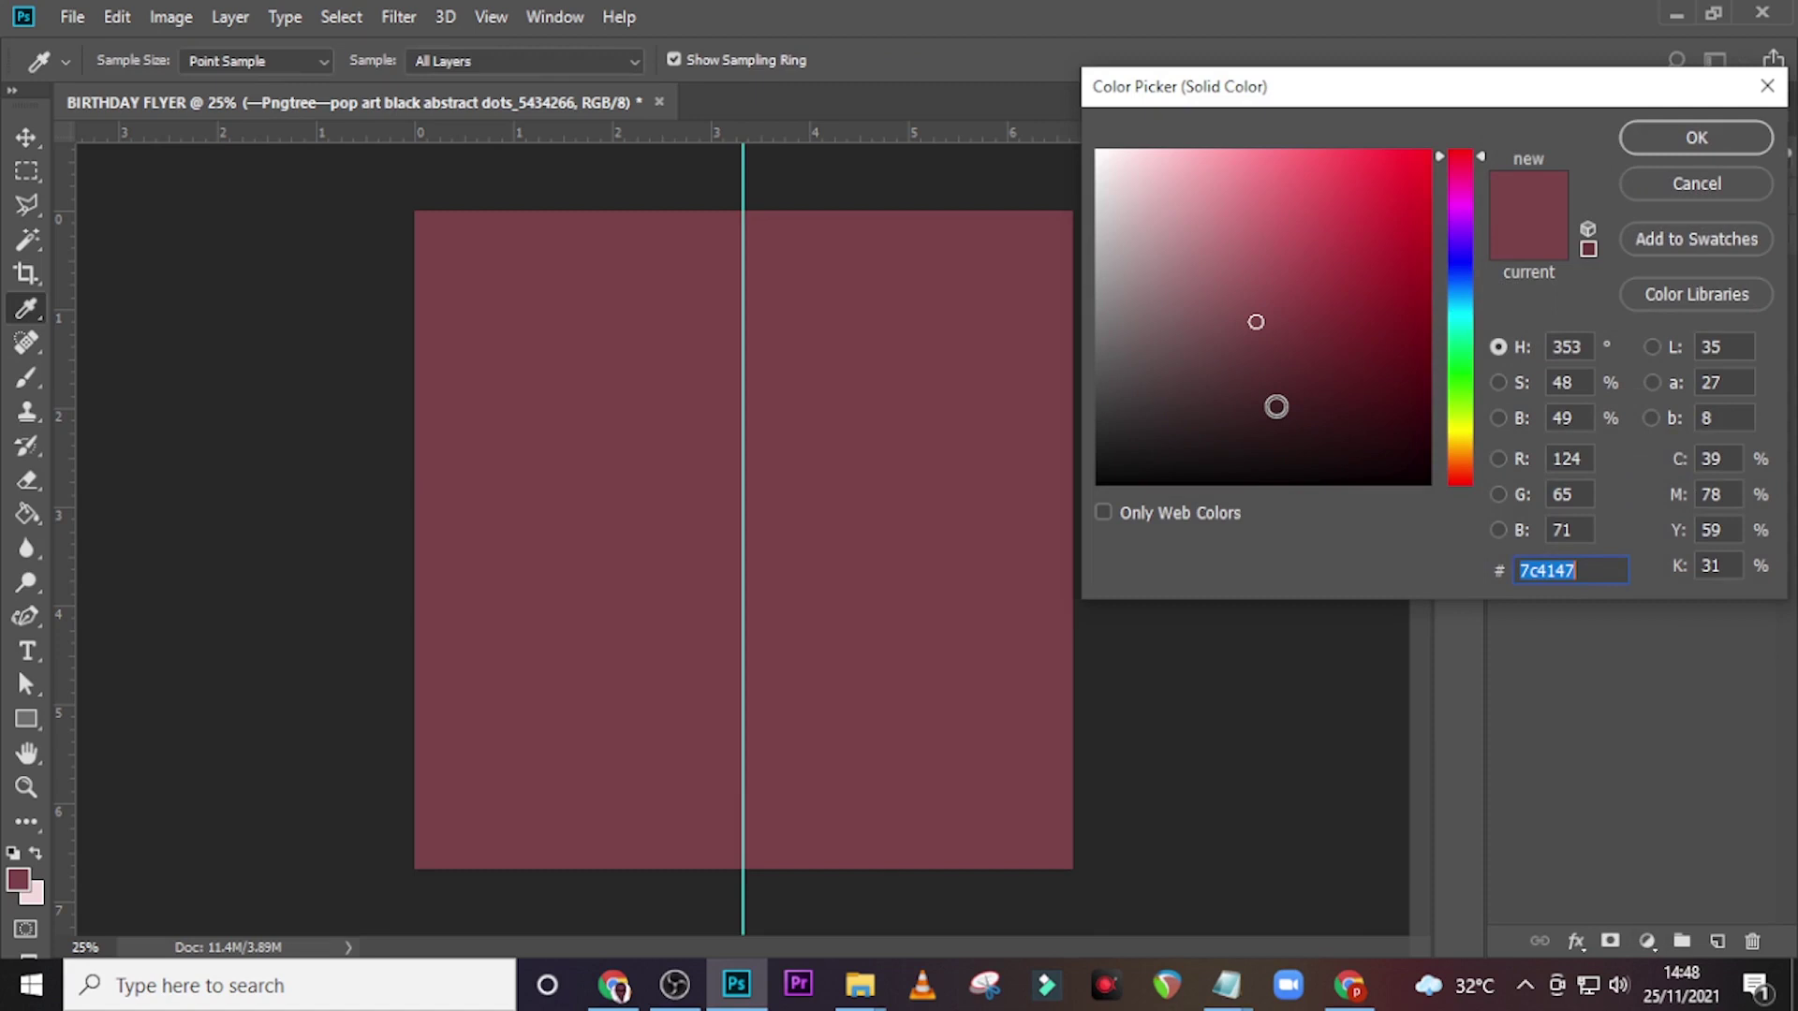
pyautogui.write('16')
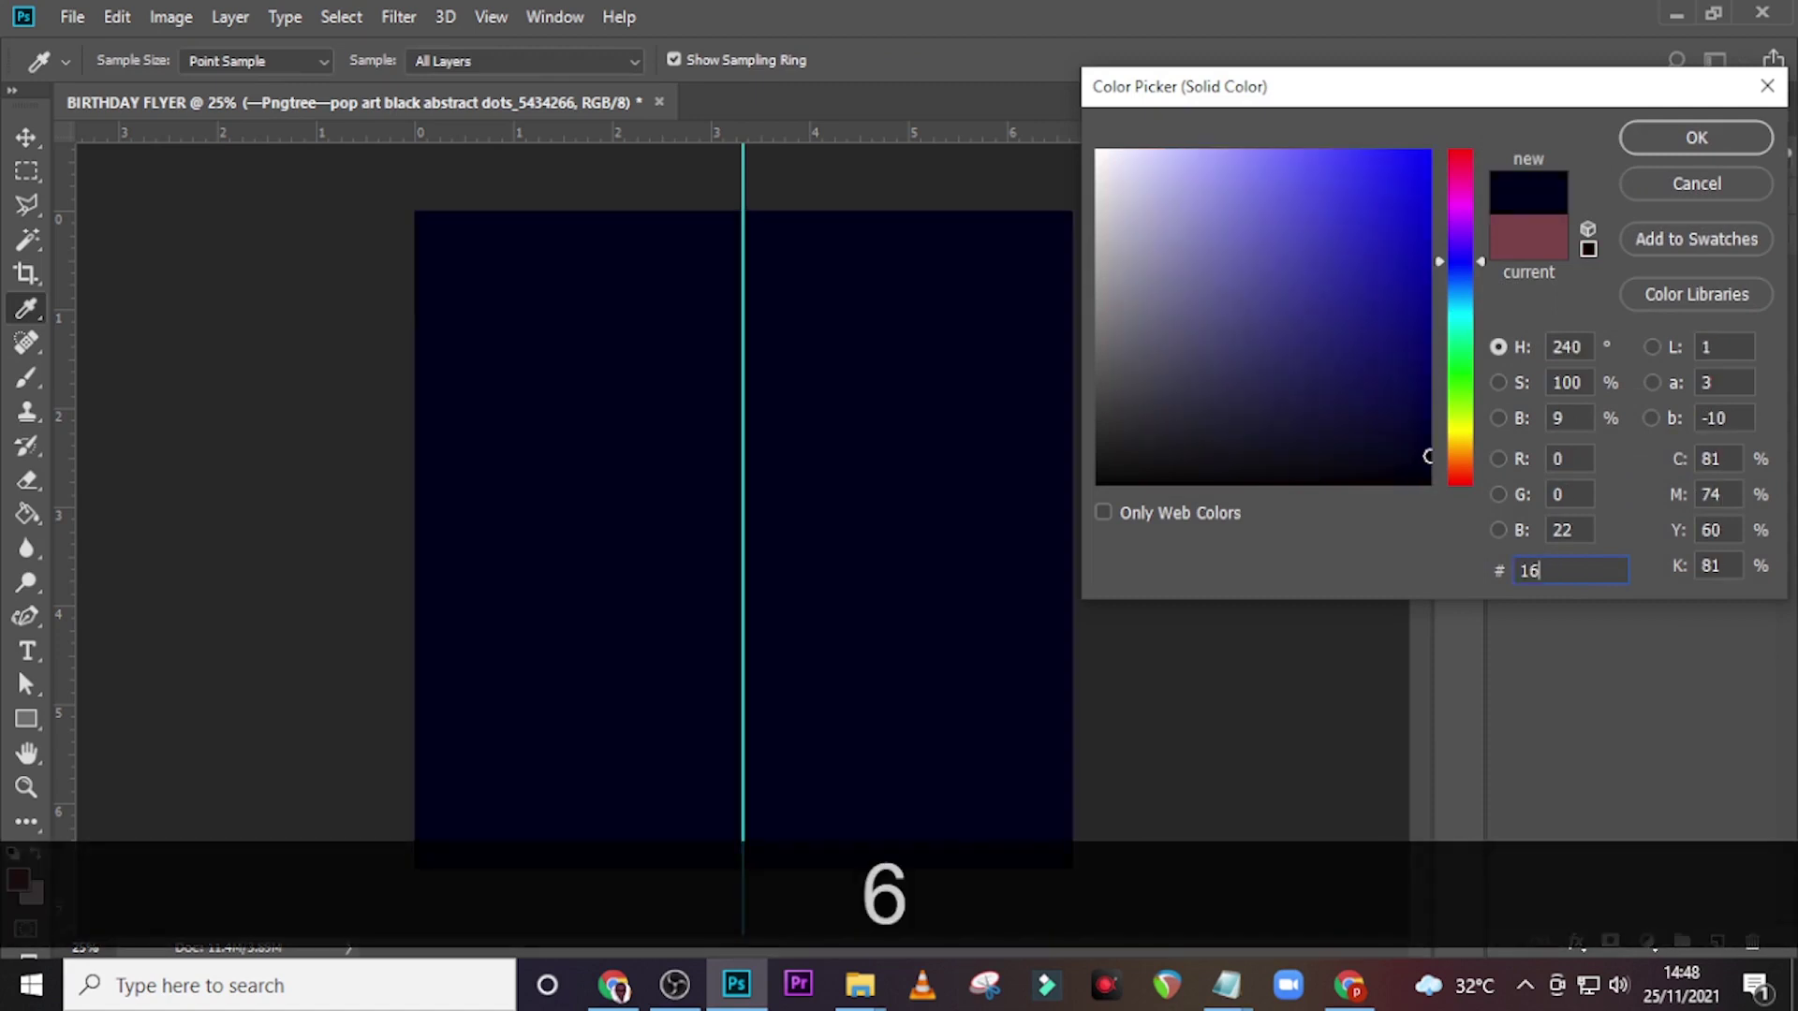
pyautogui.write('09')
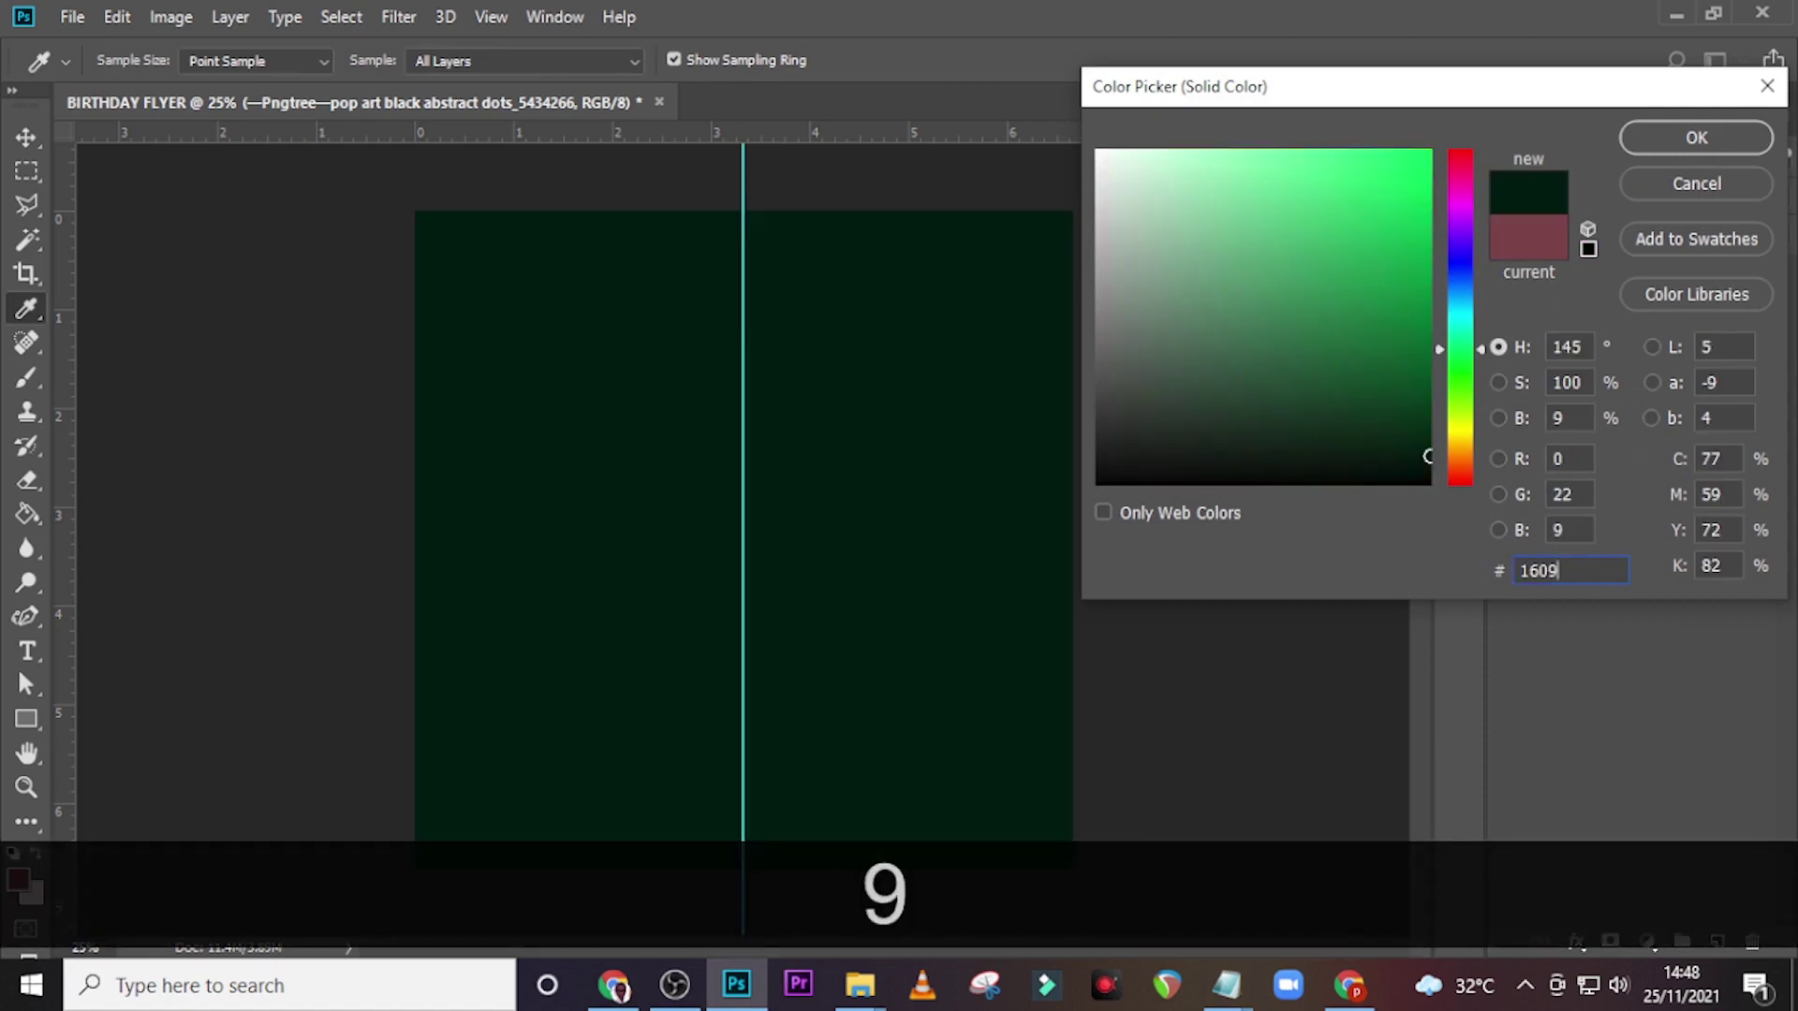
pyautogui.write('0A')
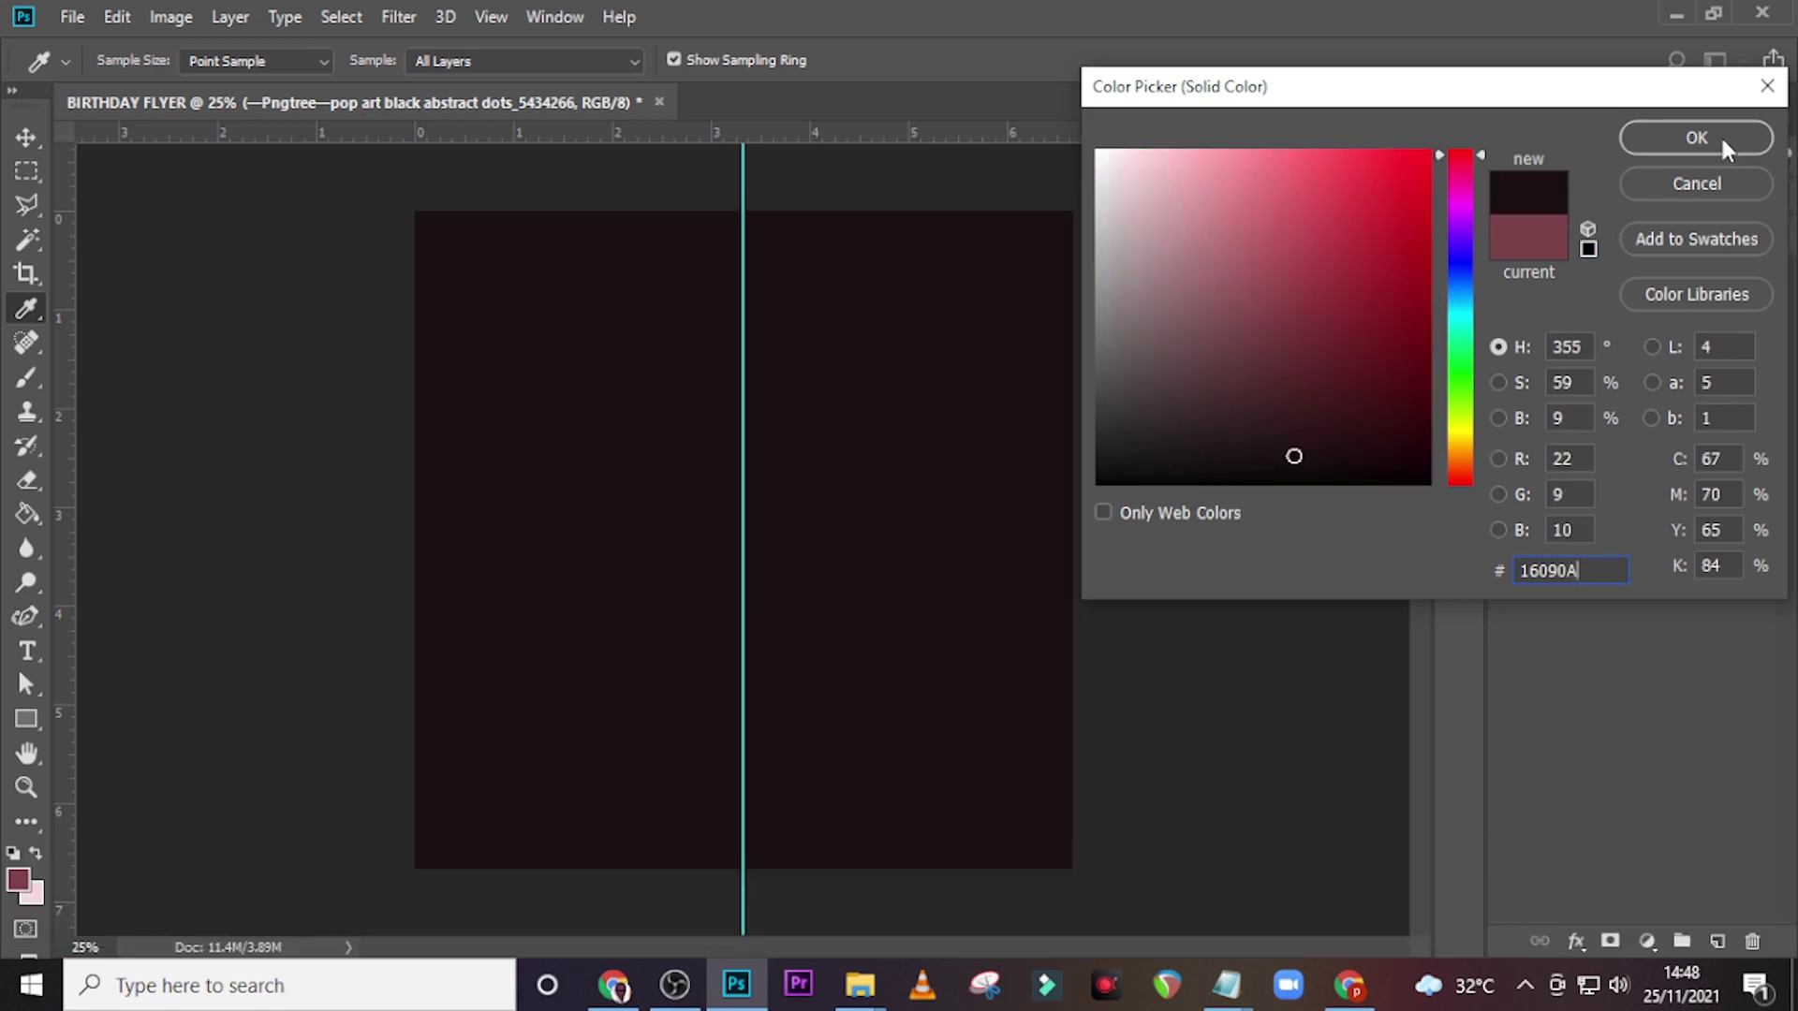
pyautogui.click(1722, 136)
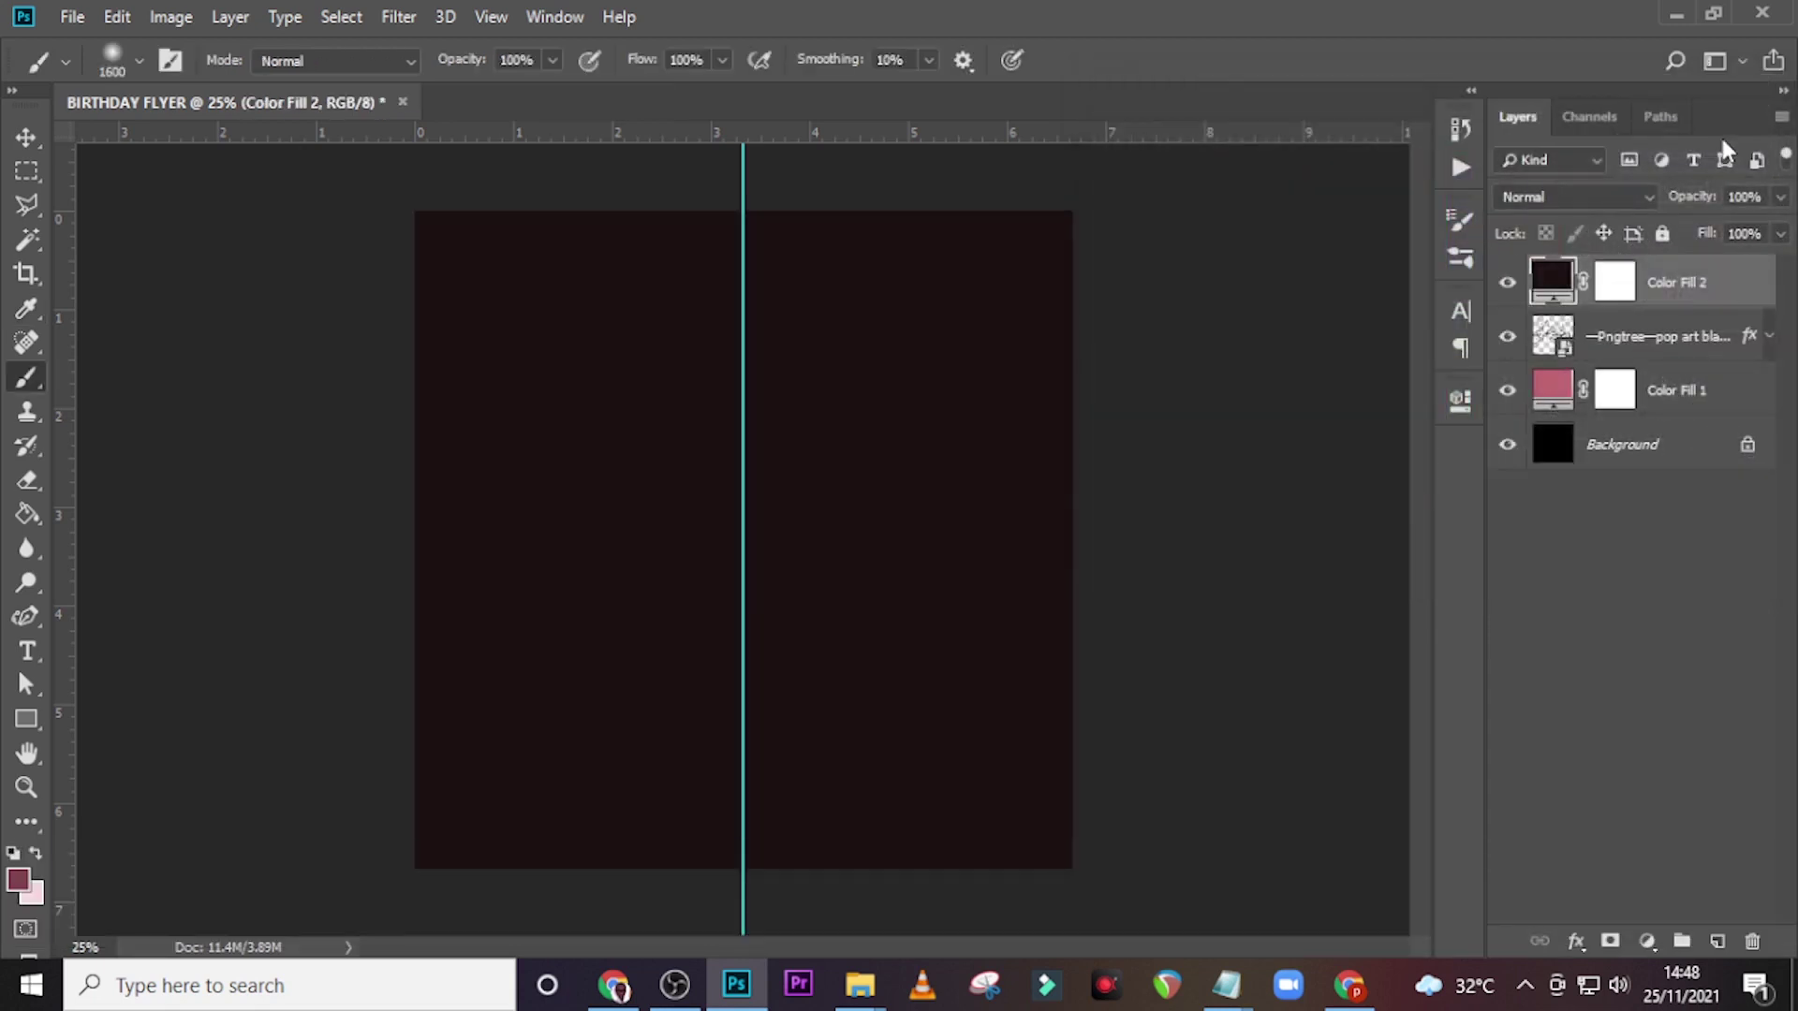
# - Paint black on the dark fill layer's mask with an 1800 px Soft Round brush around the upper centre, revealing the pink dots and leaving a dark vignette
pyautogui.click(1615, 293)
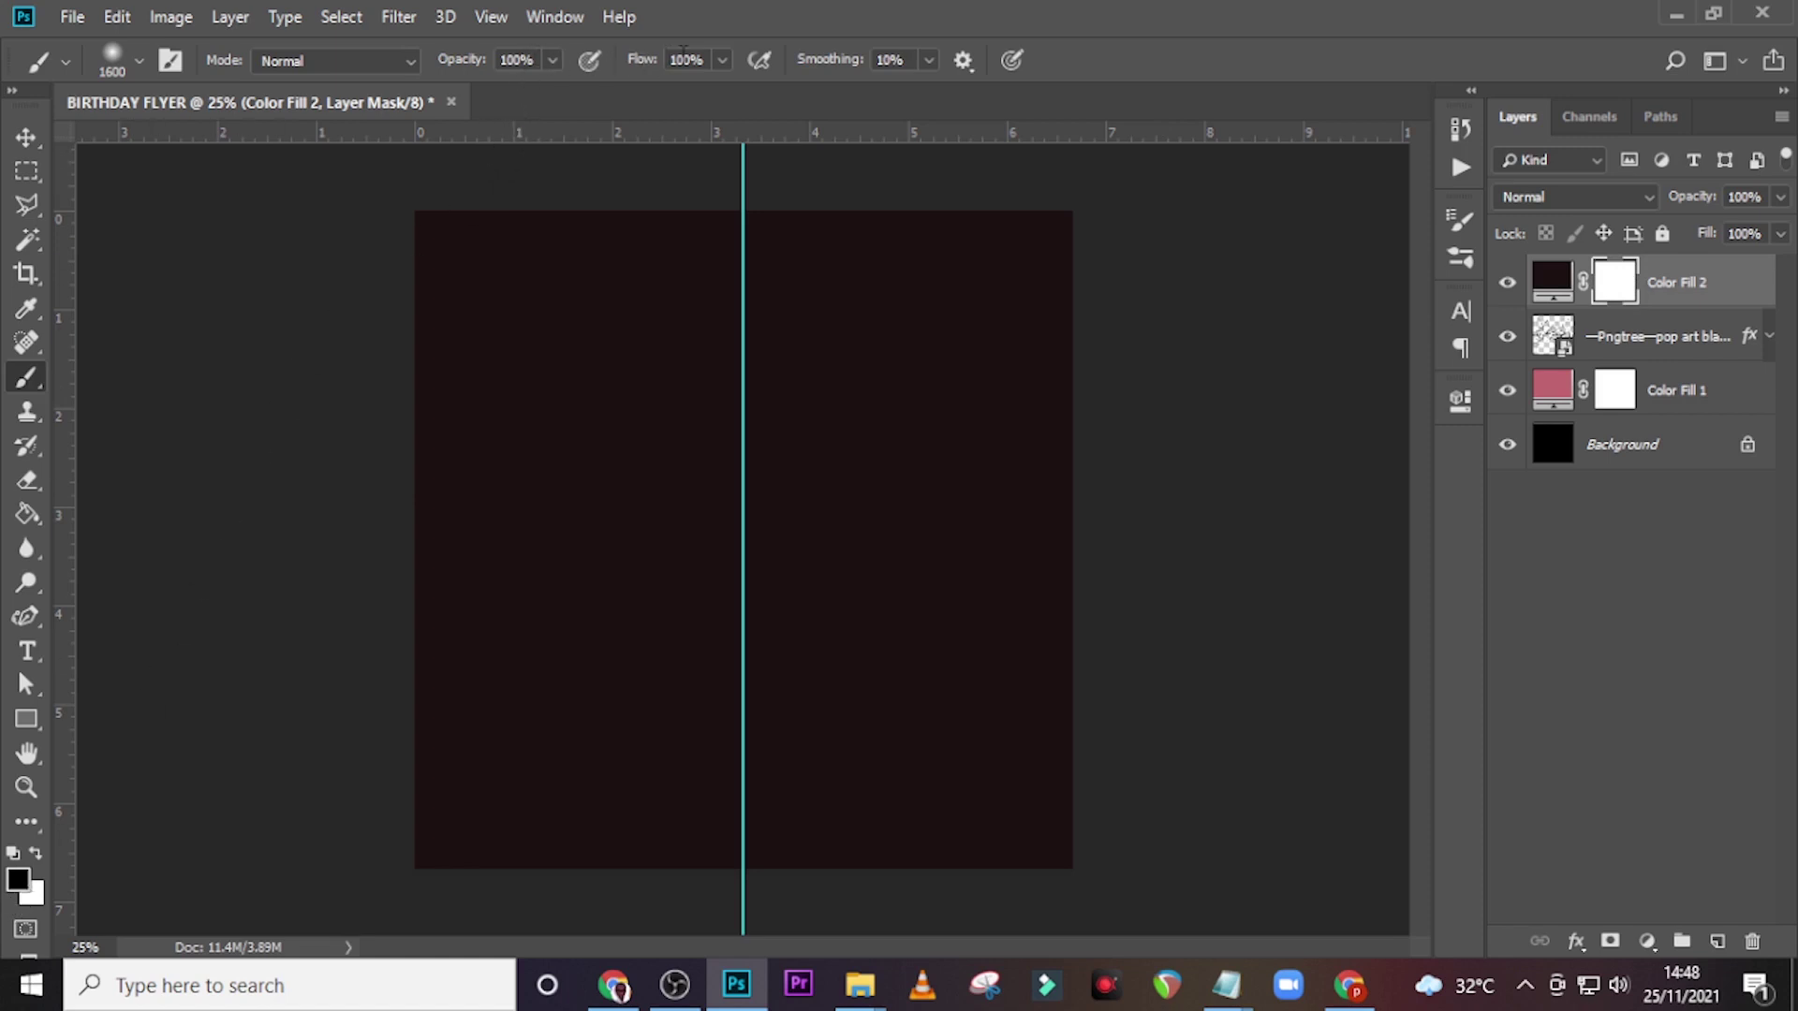
pyautogui.click(110, 59)
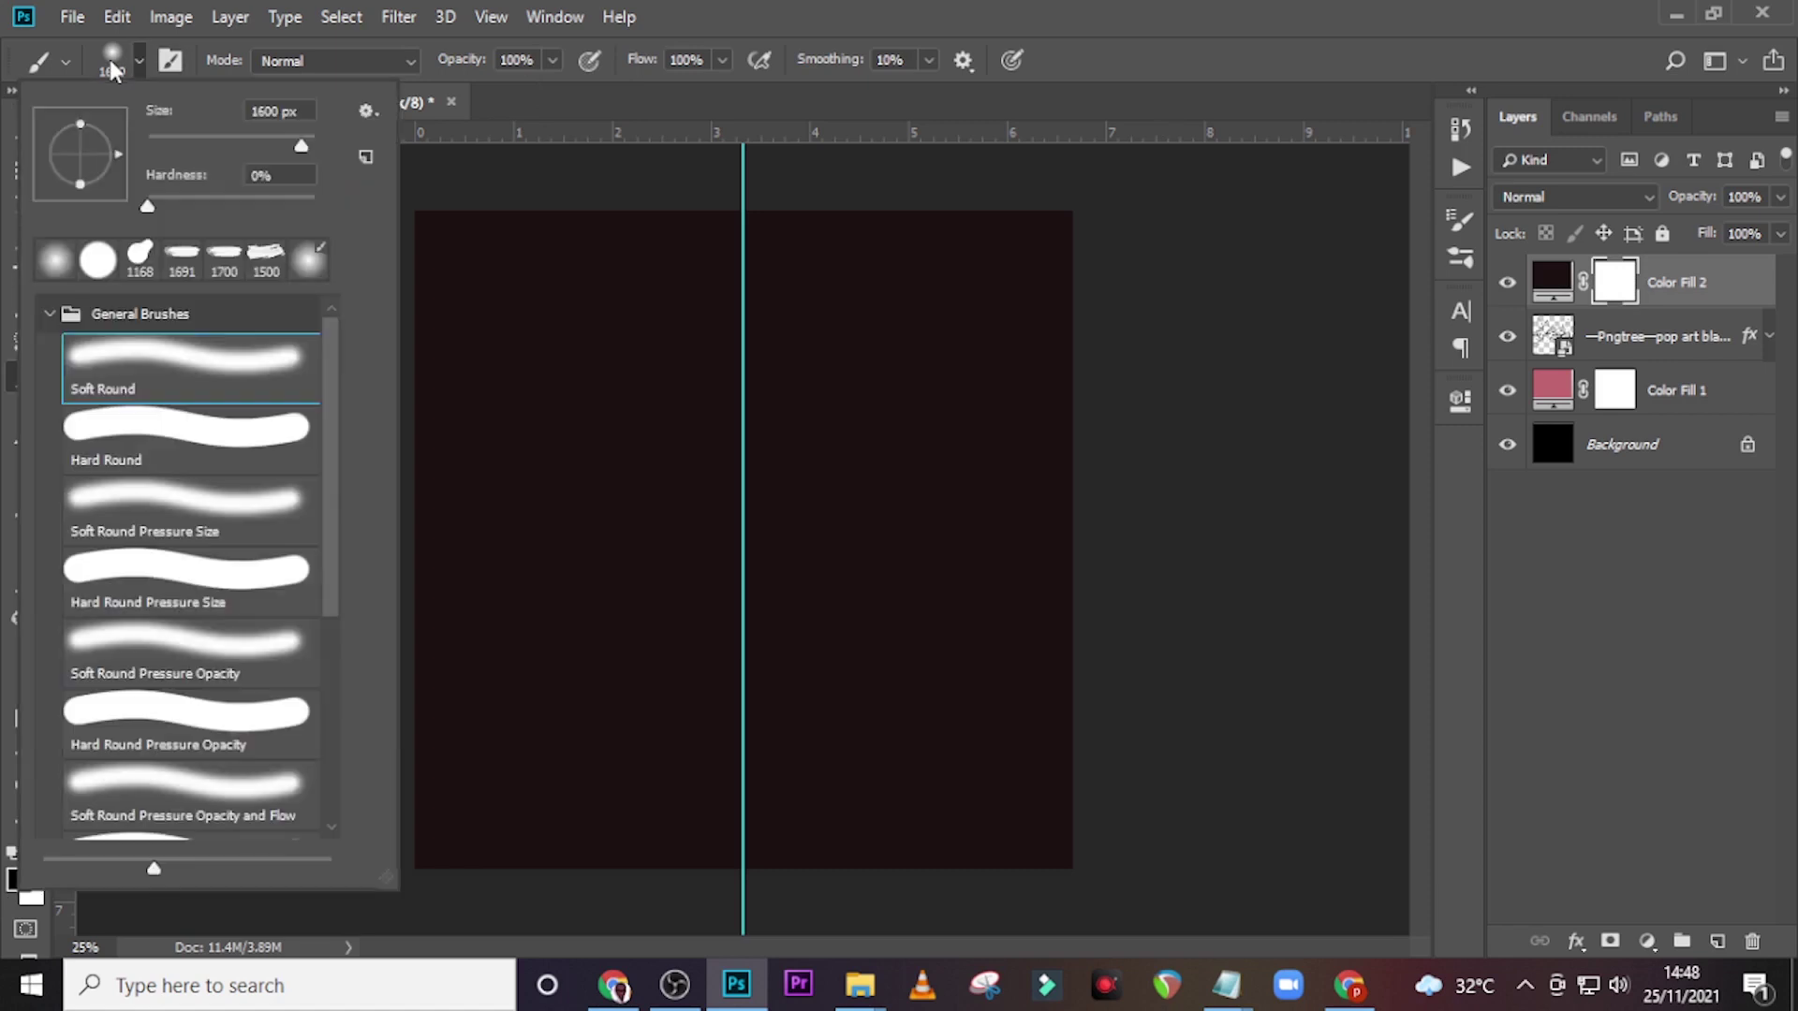
pyautogui.click(128, 362)
pyautogui.click(774, 9)
pyautogui.press('capslock')
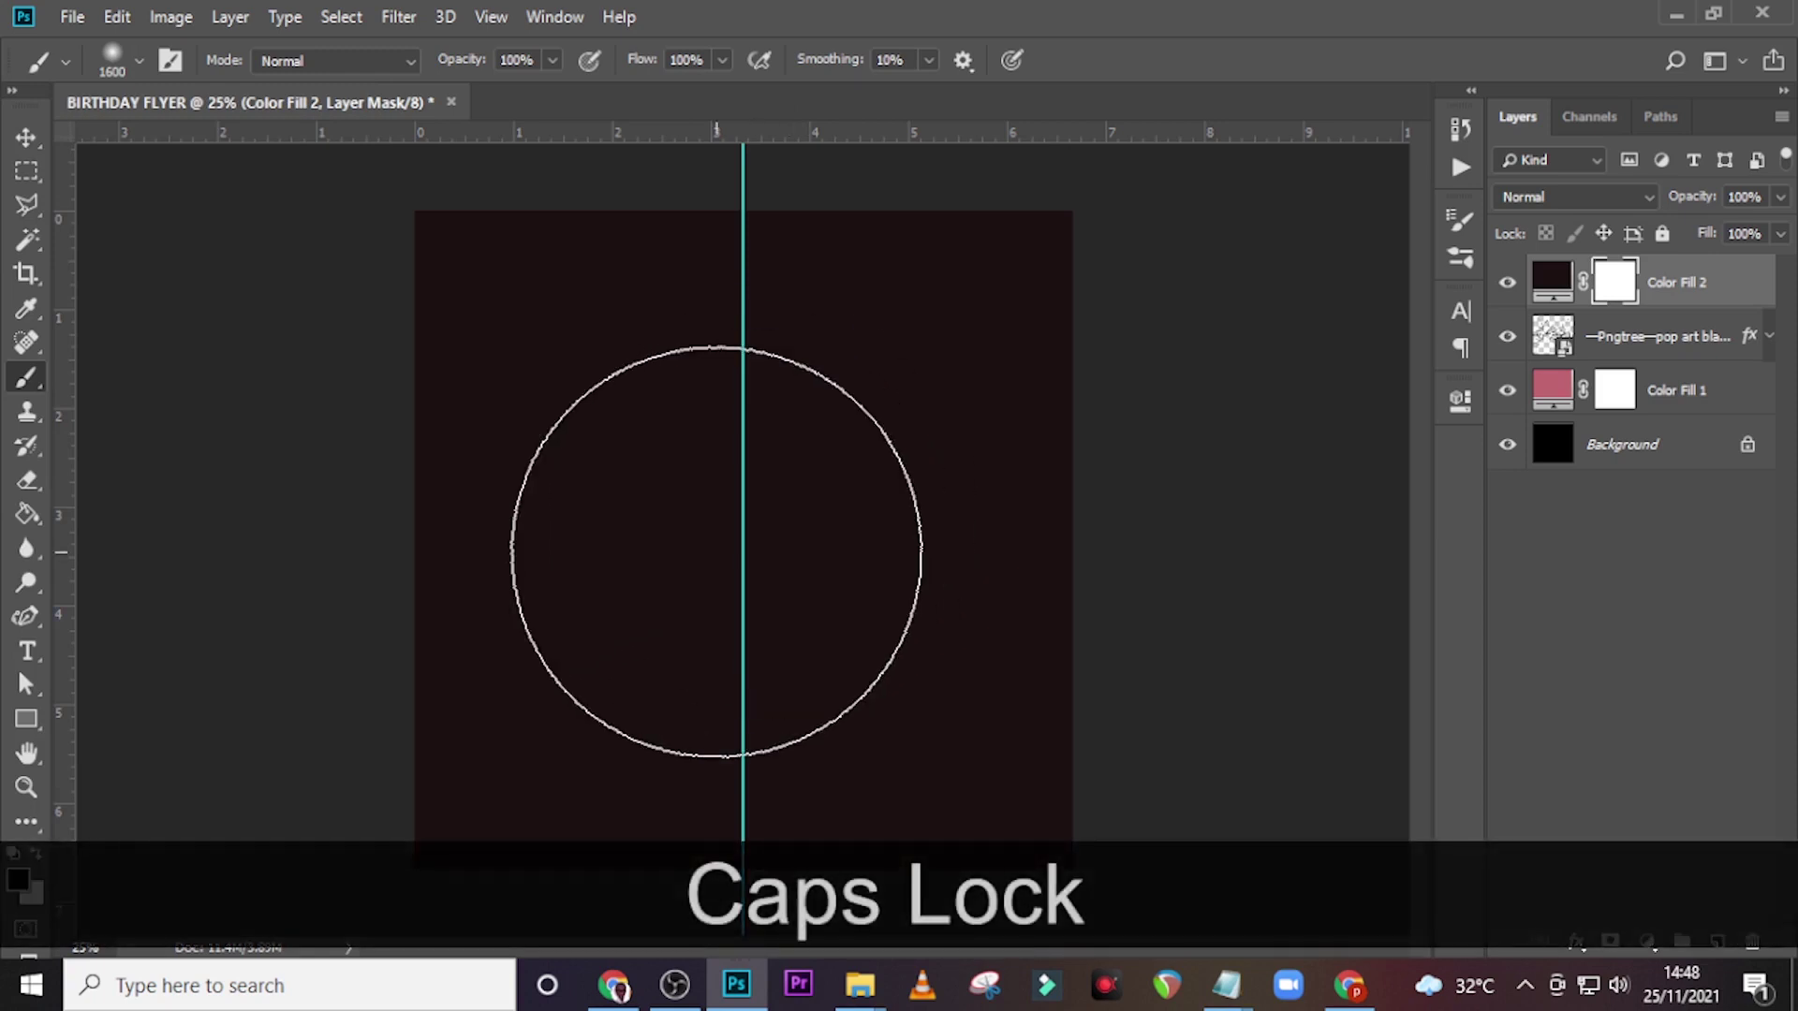
pyautogui.press(']')
pyautogui.press(']')
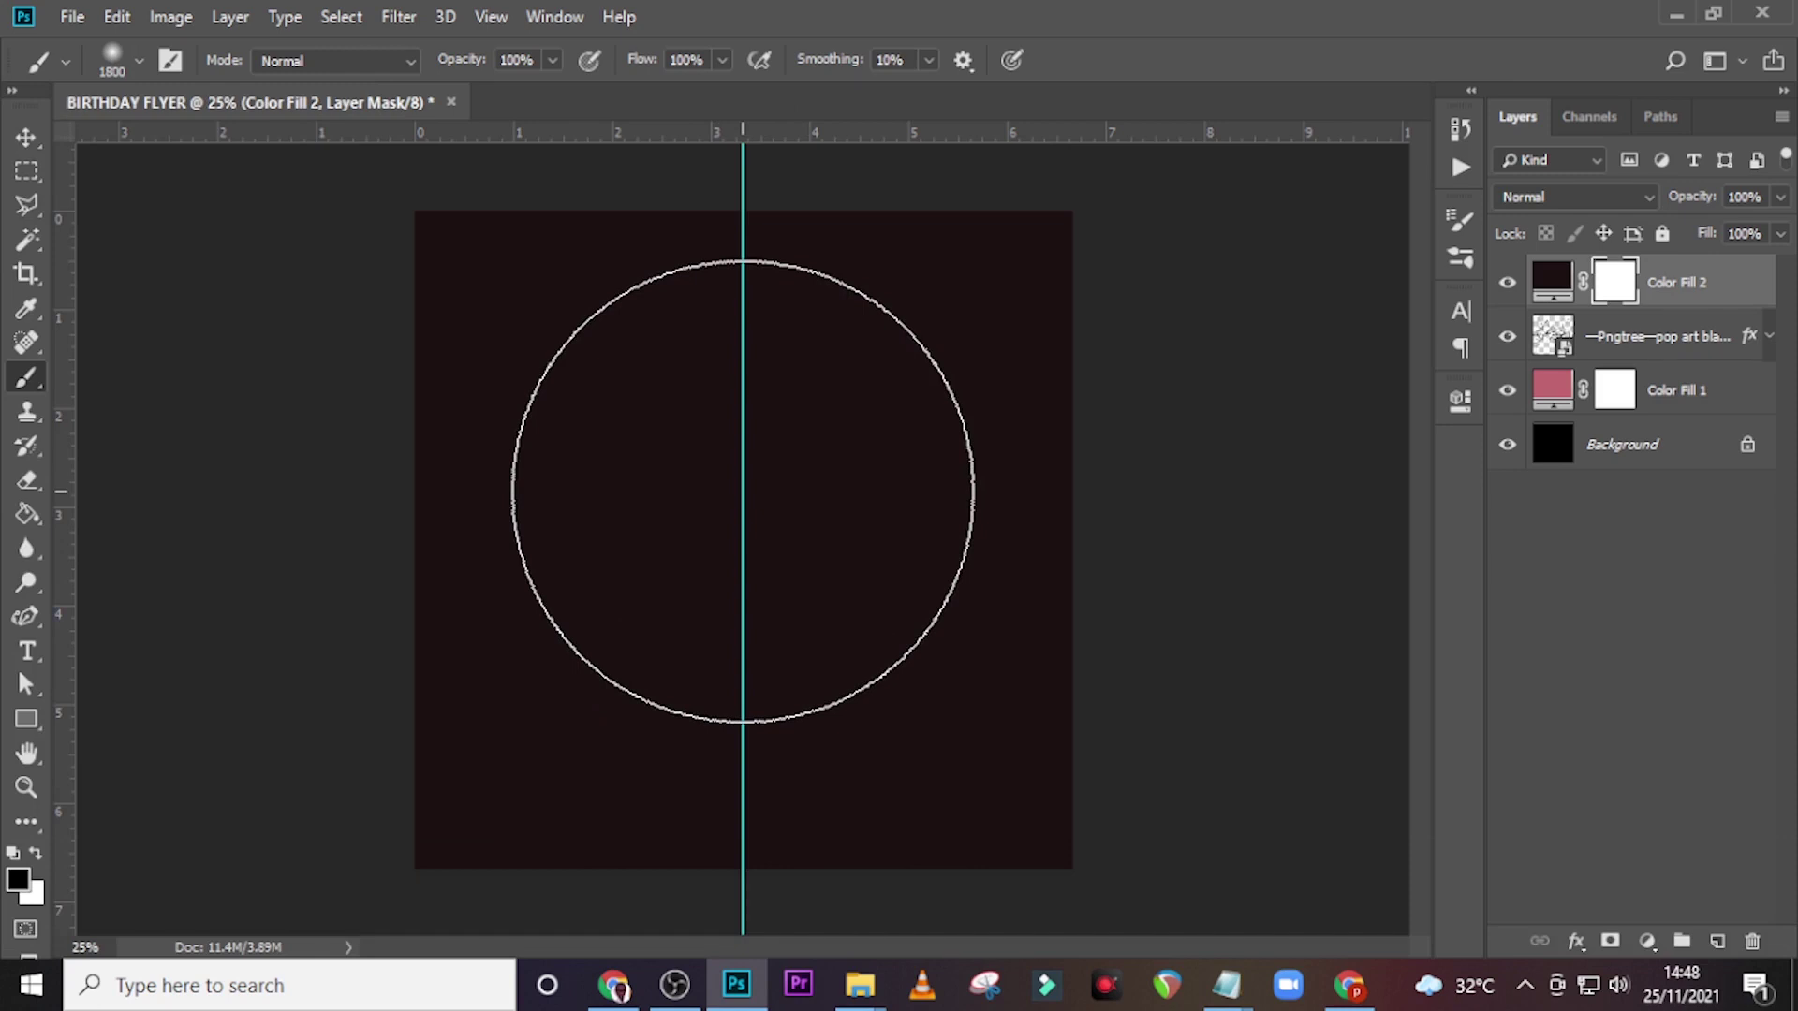
pyautogui.click(742, 482)
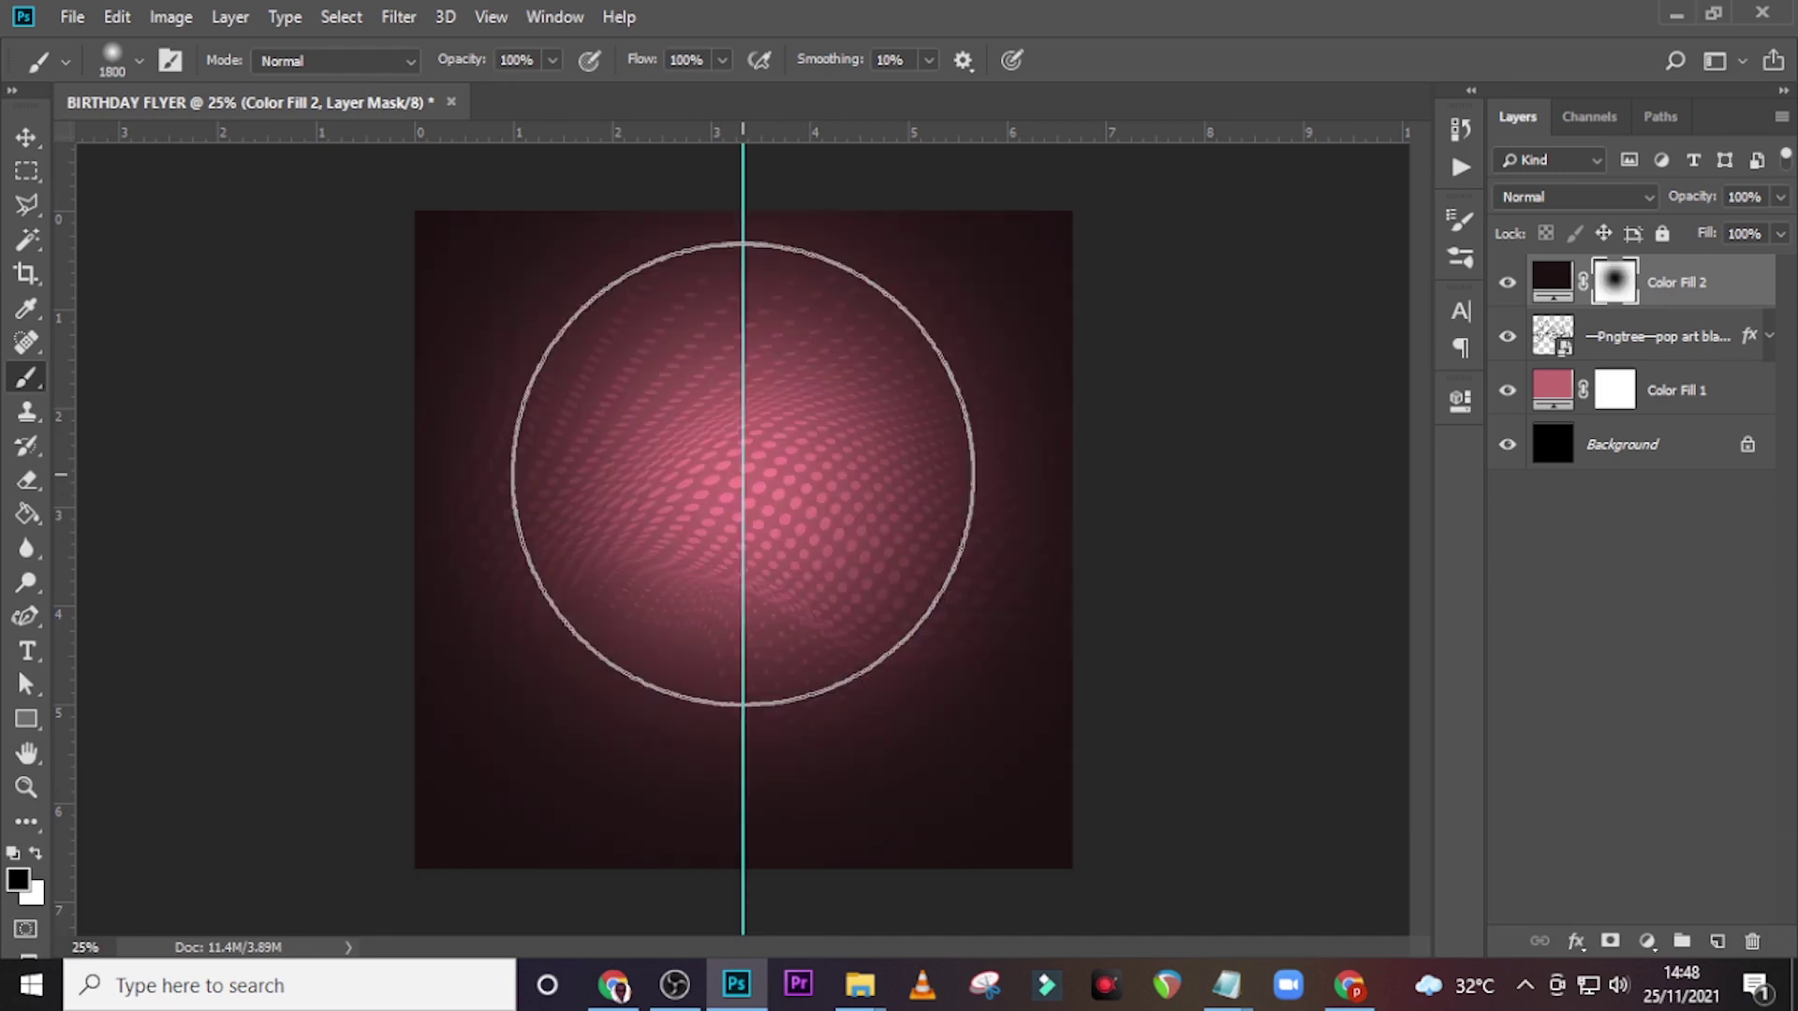
pyautogui.click(747, 448)
pyautogui.click(746, 442)
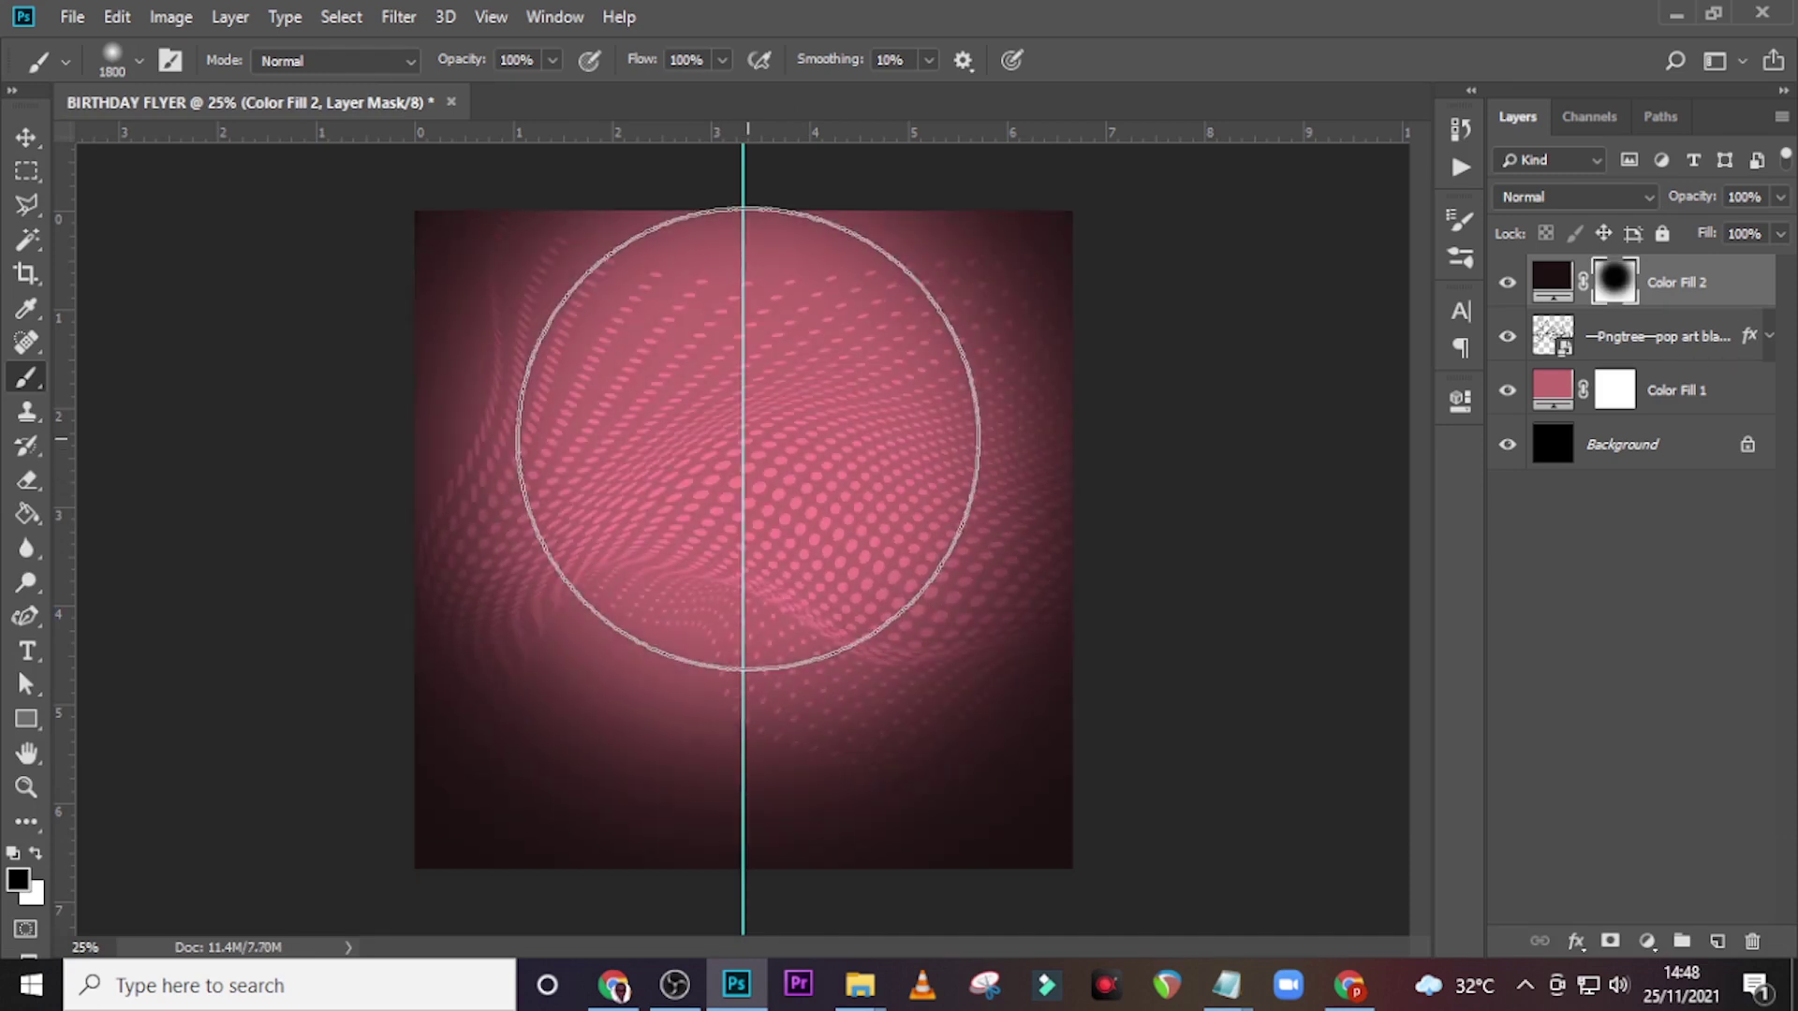
pyautogui.click(747, 439)
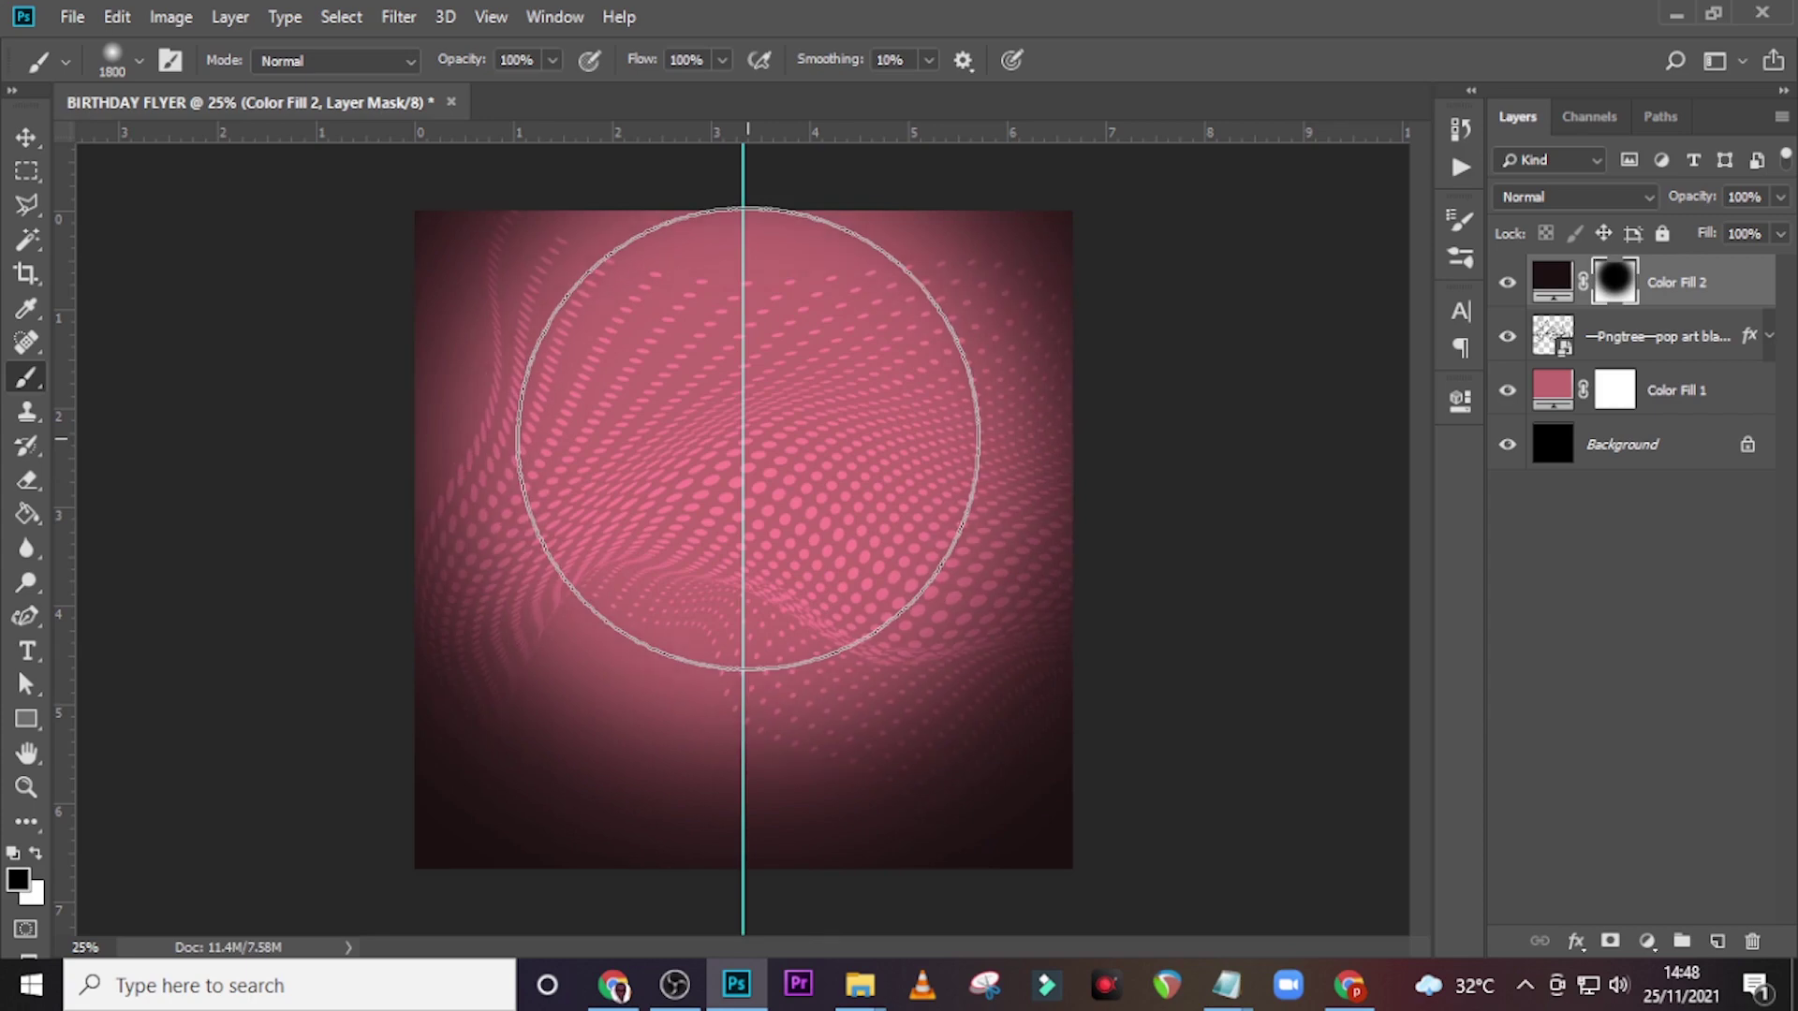
pyautogui.click(749, 427)
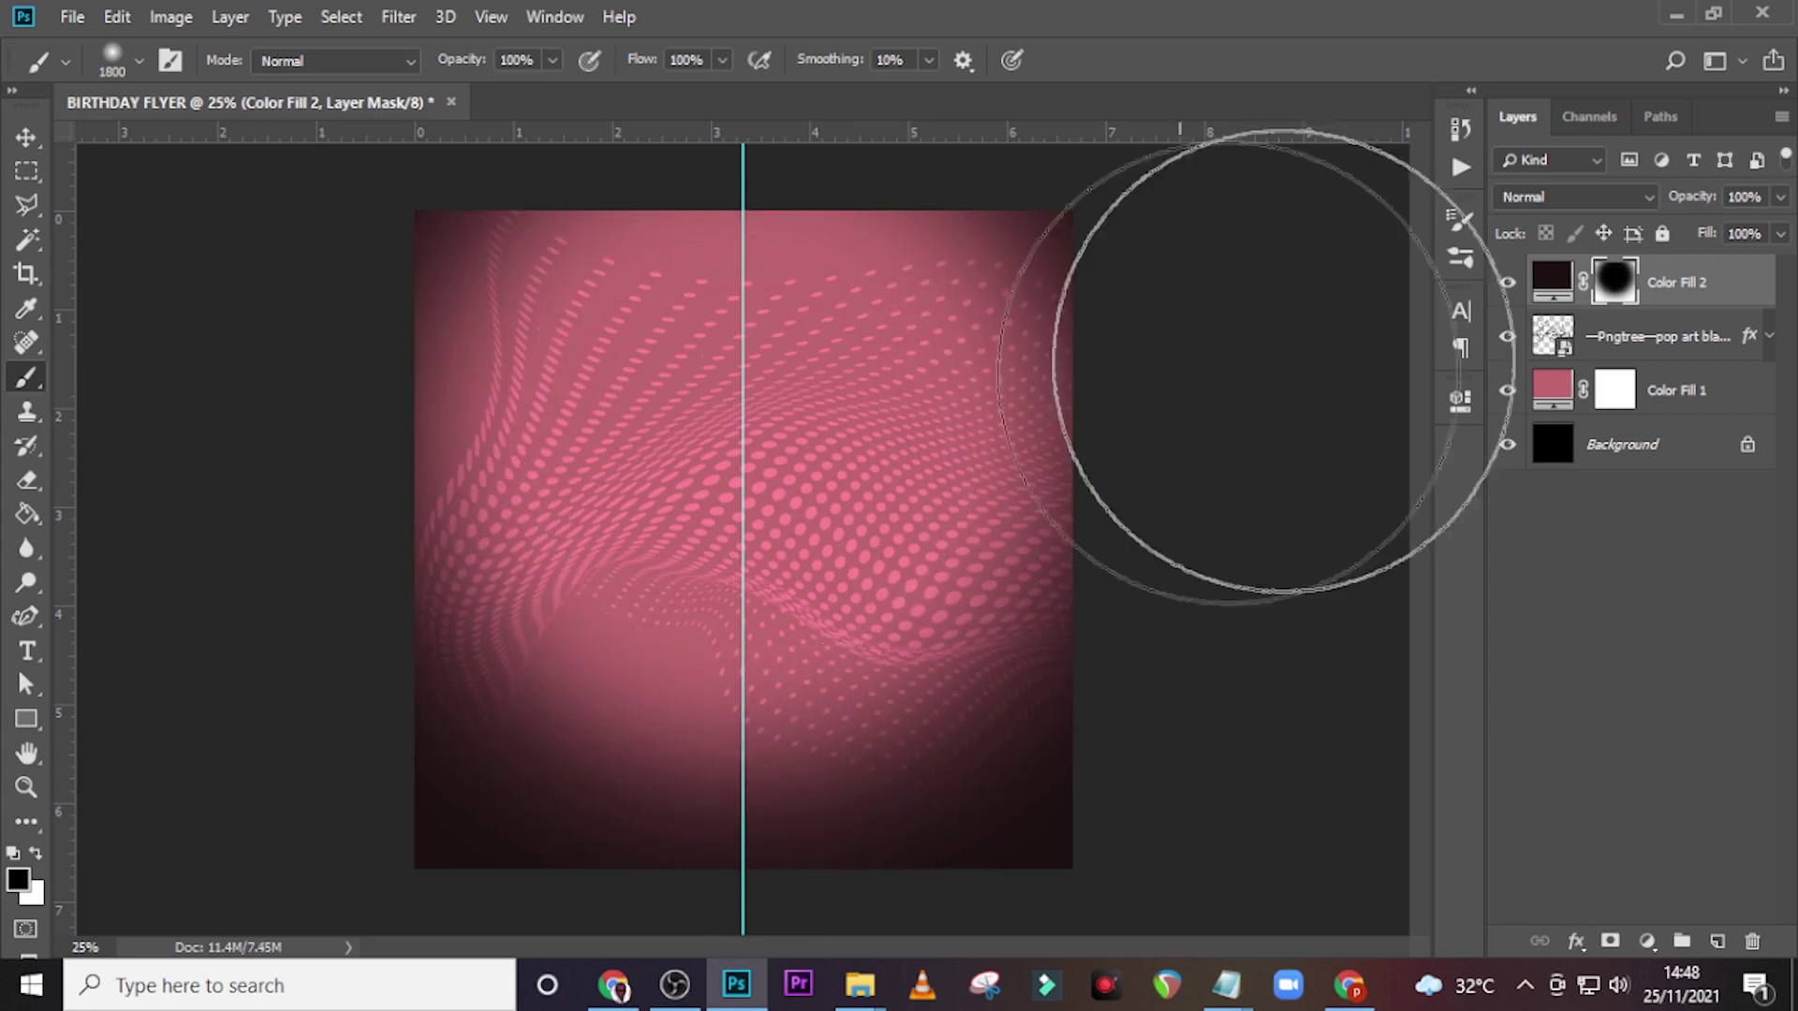
# - Lower the Color Fill 2 layer's opacity to 85% and dab its mask with black once more near the canvas centre
pyautogui.click(1704, 193)
pyautogui.write('85')
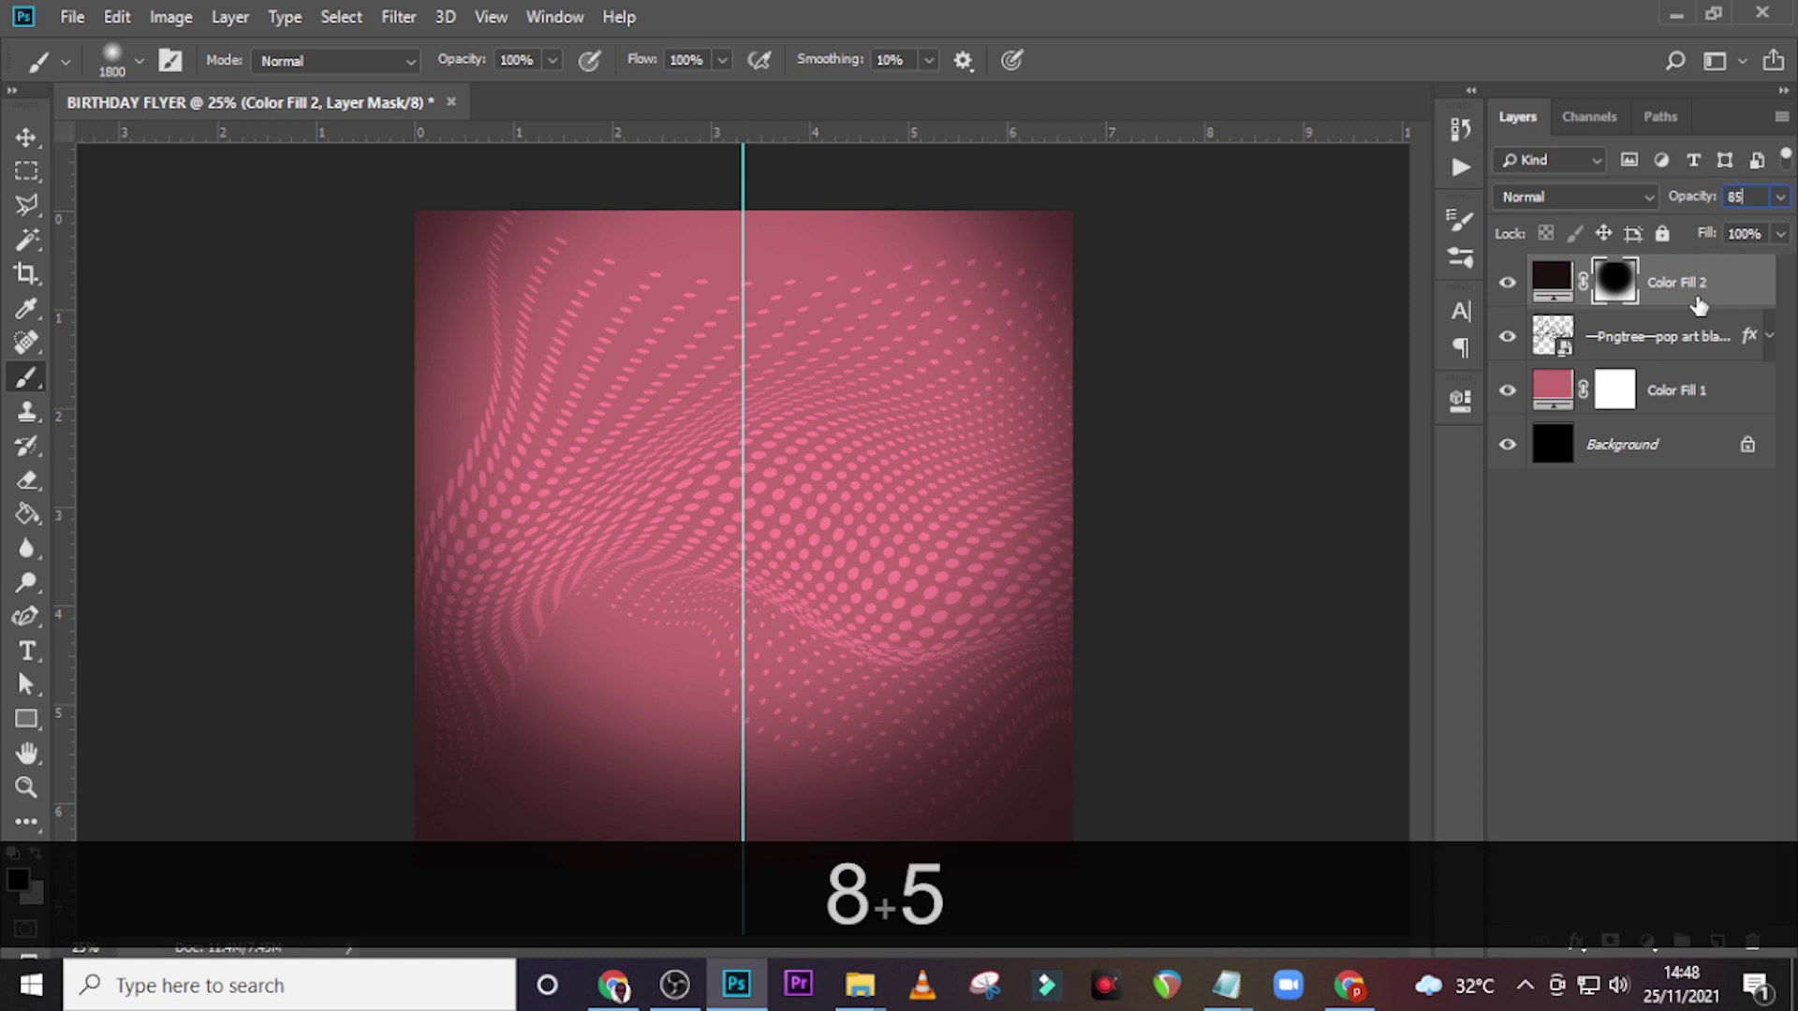
pyautogui.click(1697, 304)
pyautogui.click(1628, 286)
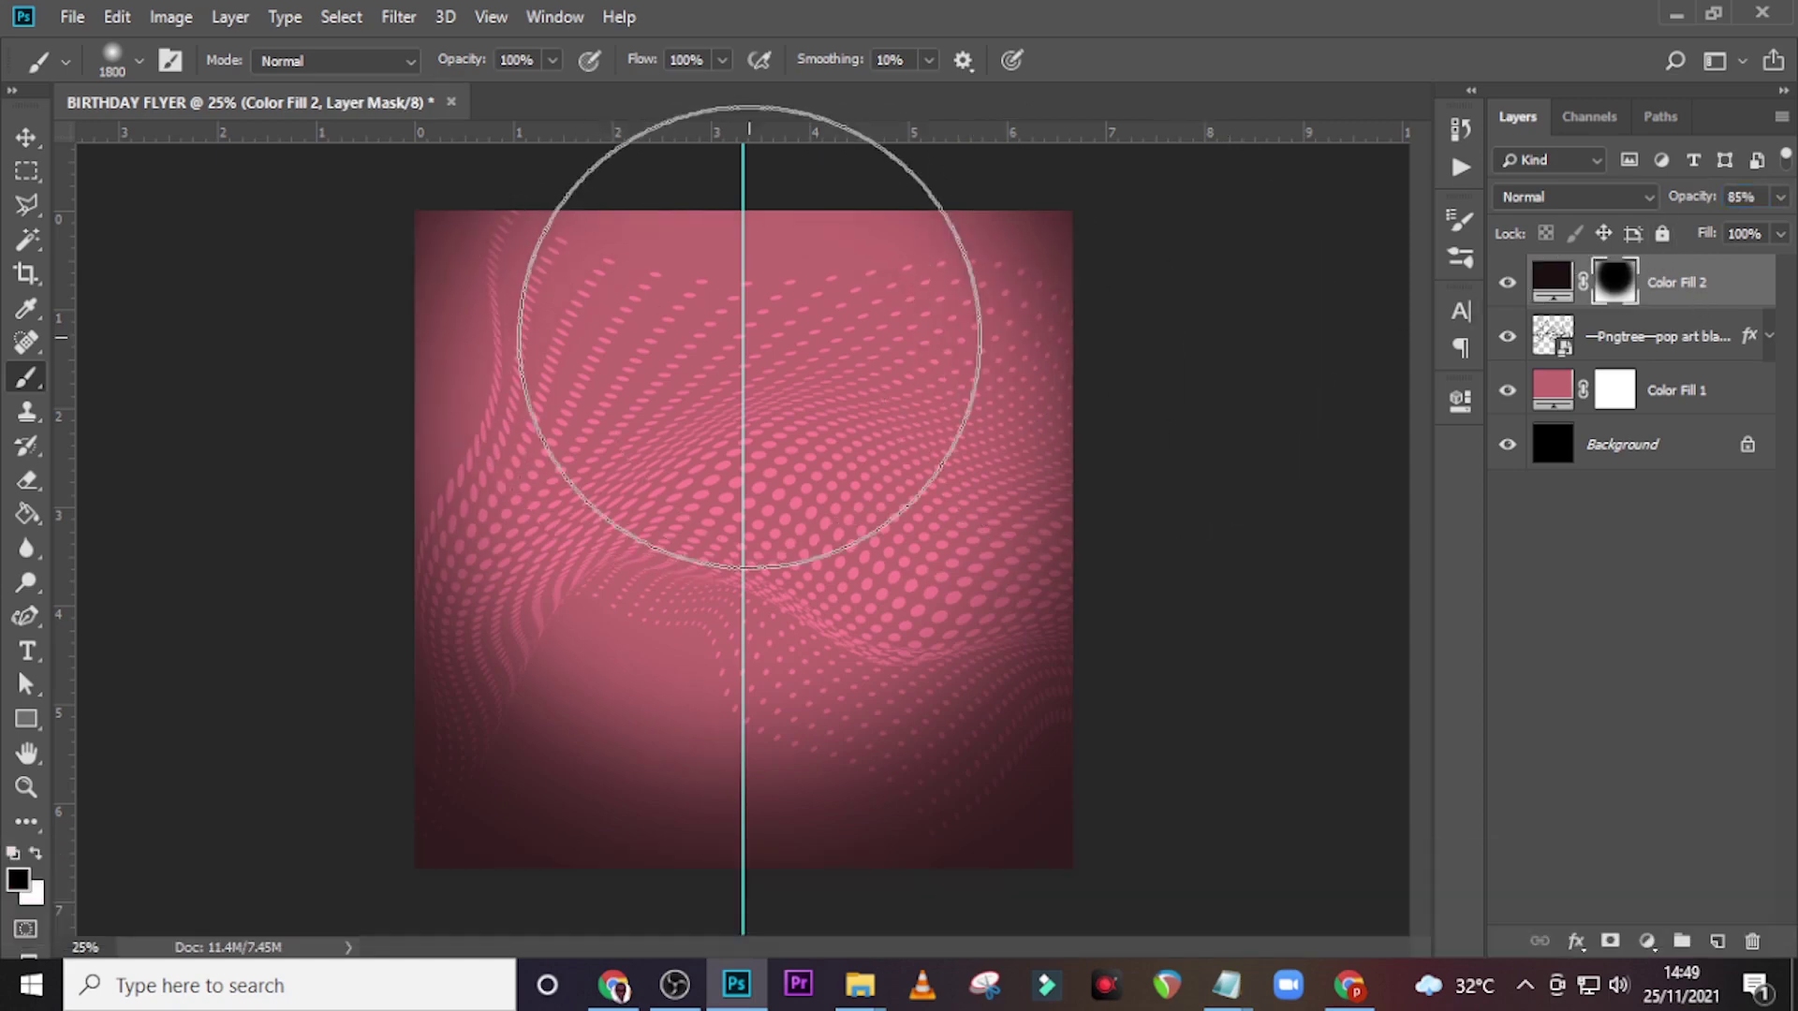
pyautogui.click(750, 518)
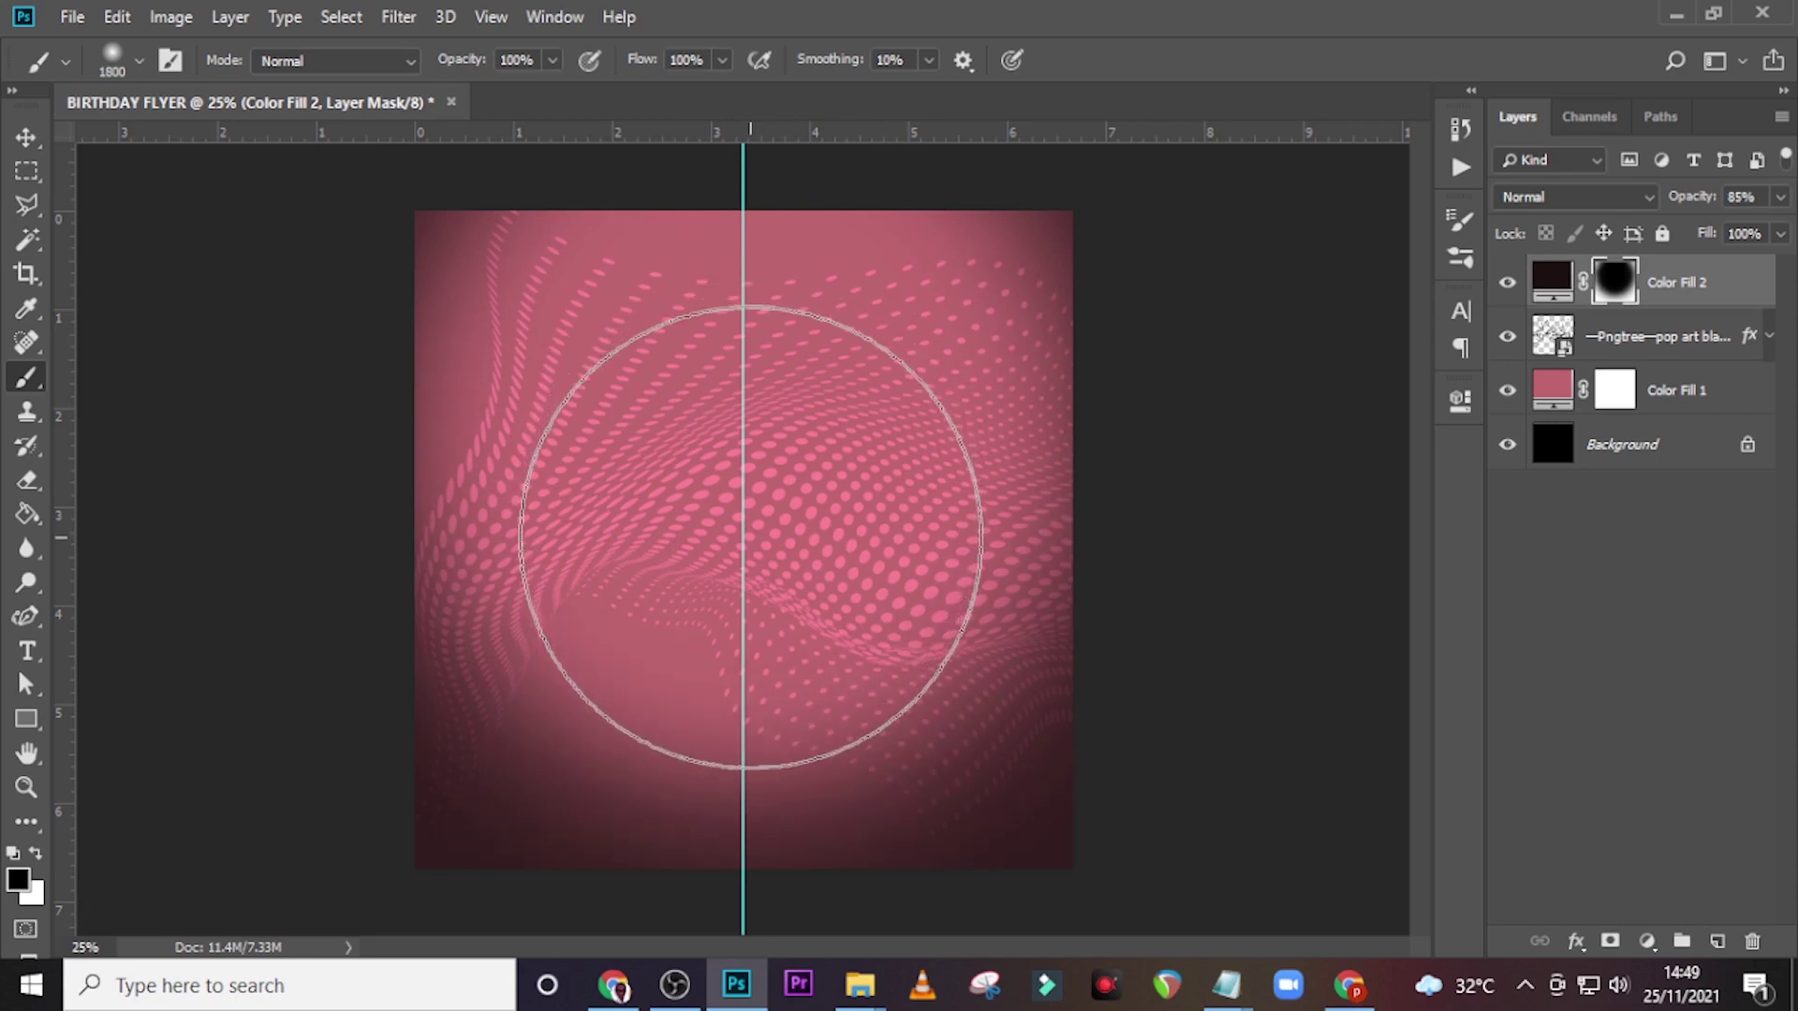
# - Group both colour fill layers and the abstract dots layer into a group named BG
pyautogui.click(1686, 281)
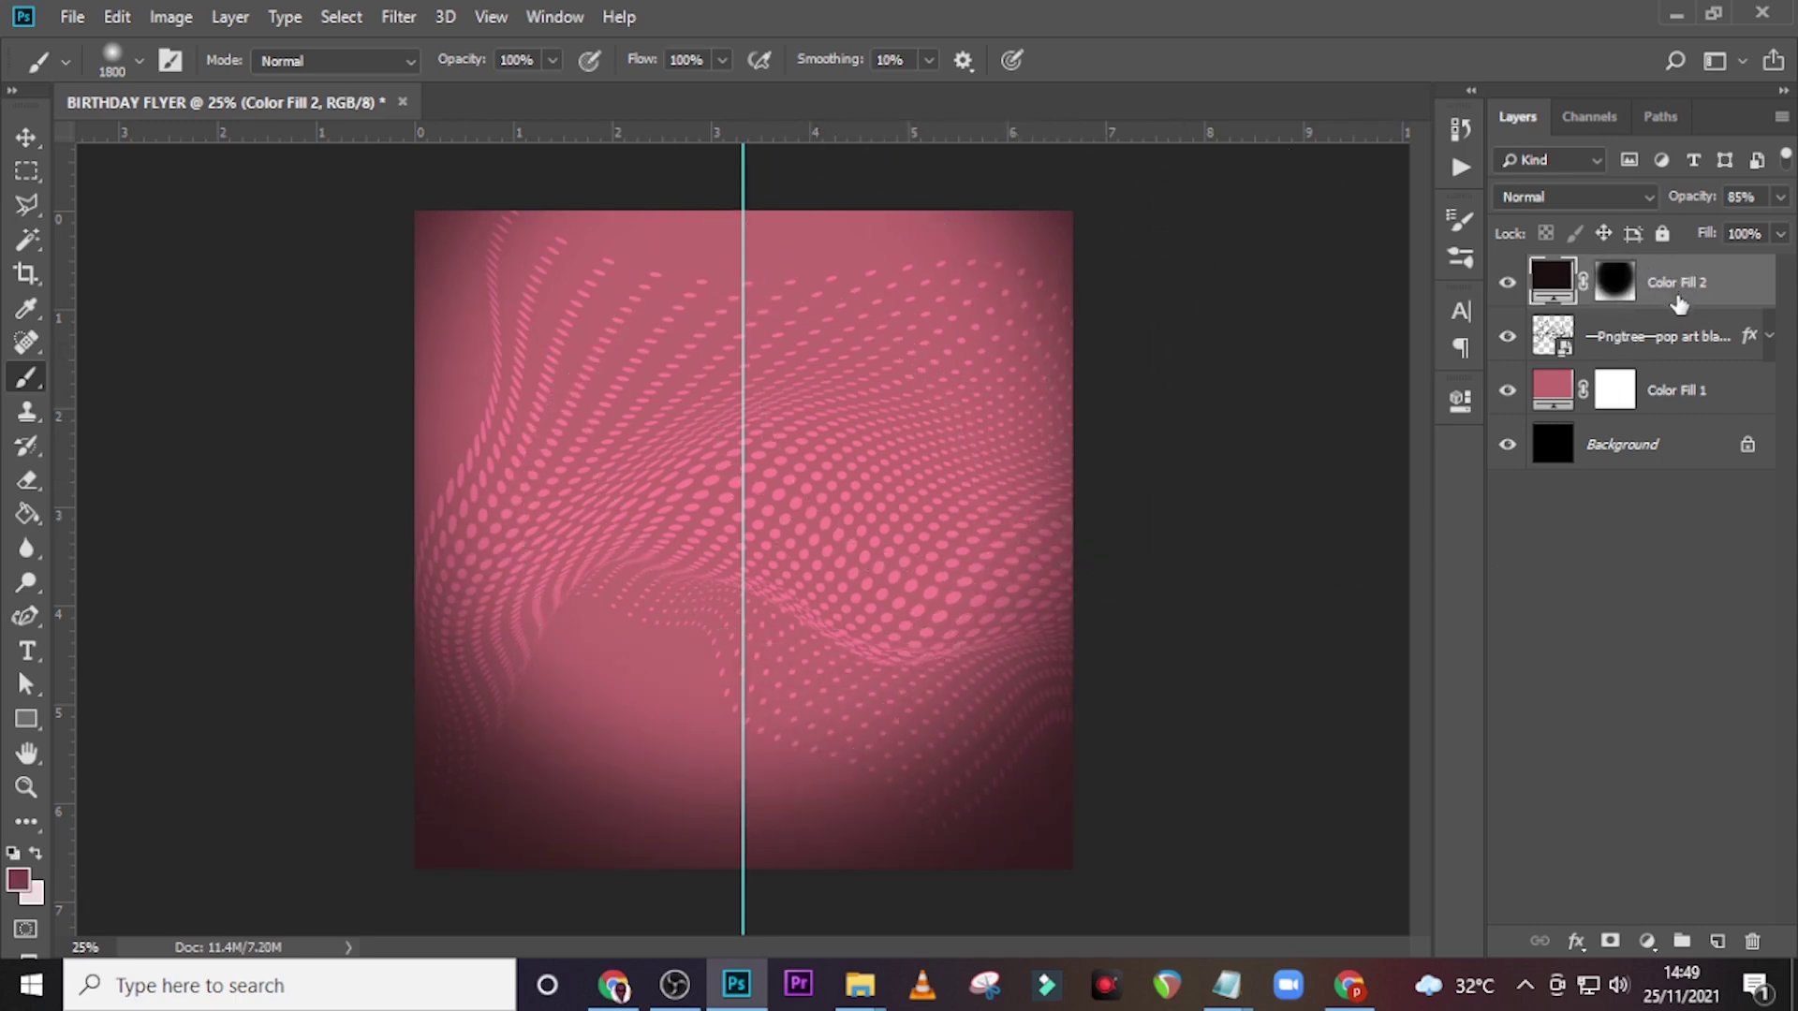
pyautogui.press('ctrl')
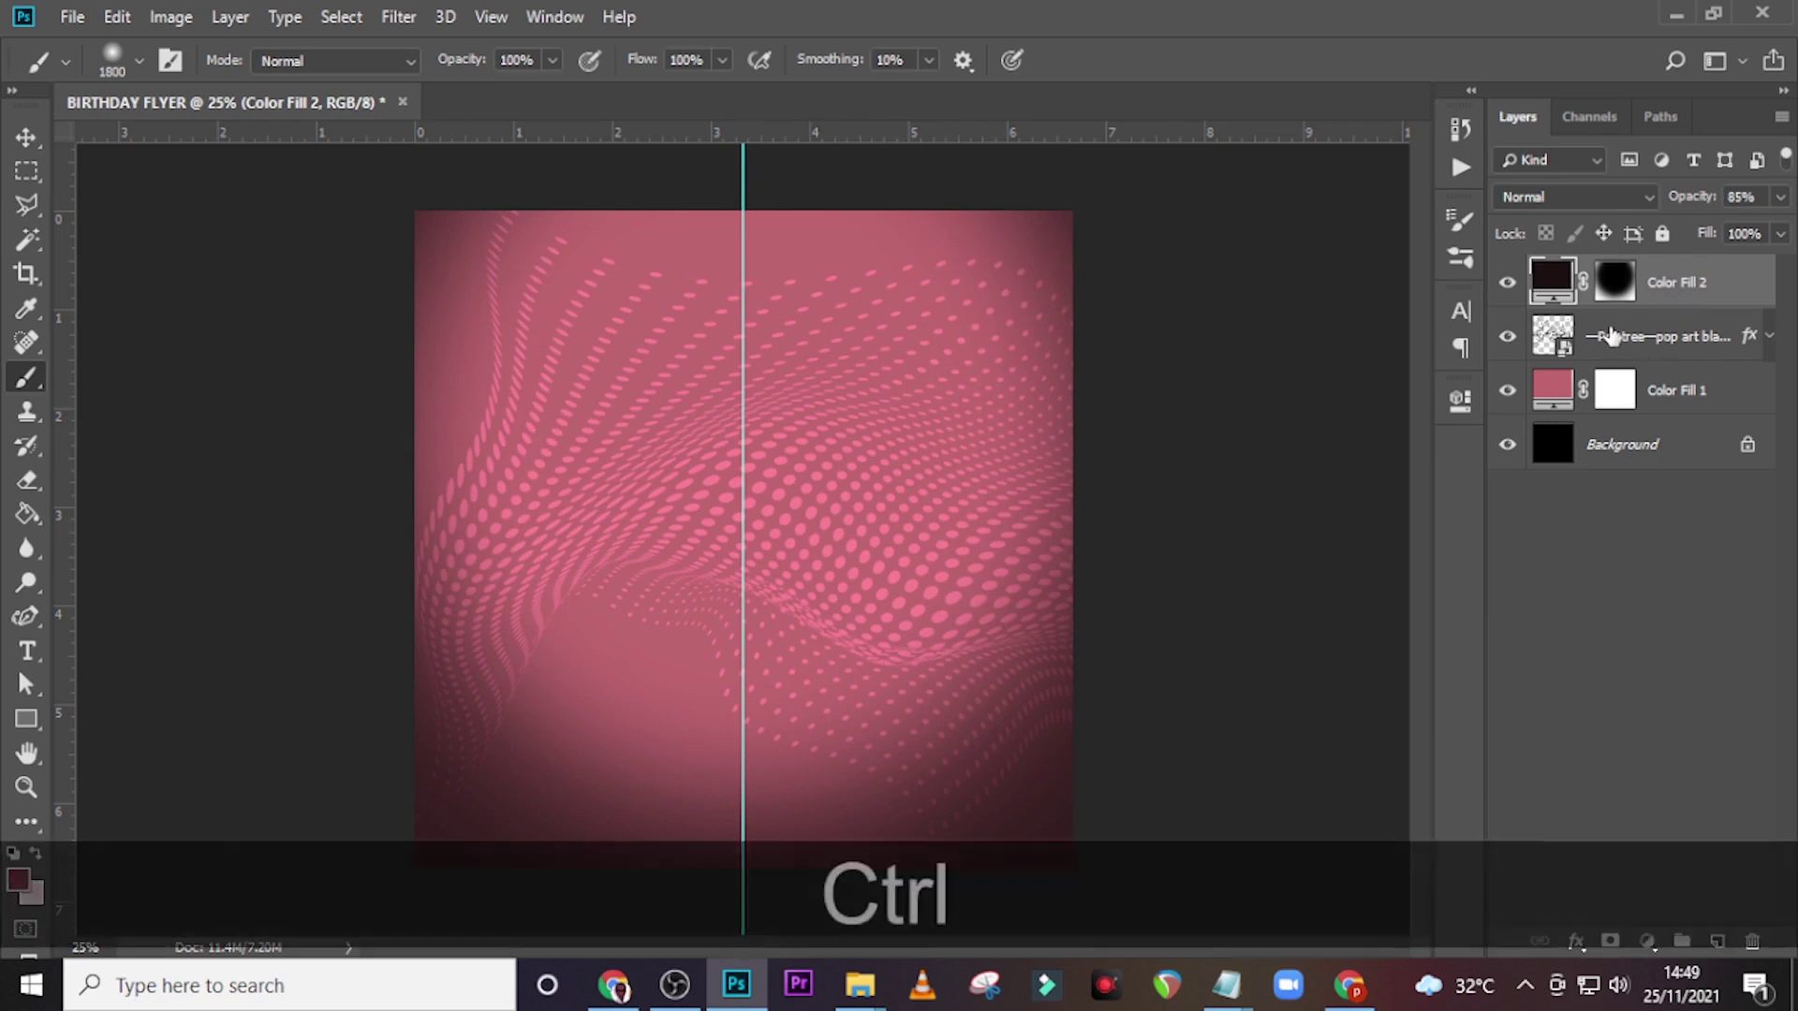
pyautogui.press('shift')
pyautogui.keyDown('shift'); pyautogui.click(1682, 398); pyautogui.keyUp('shift')
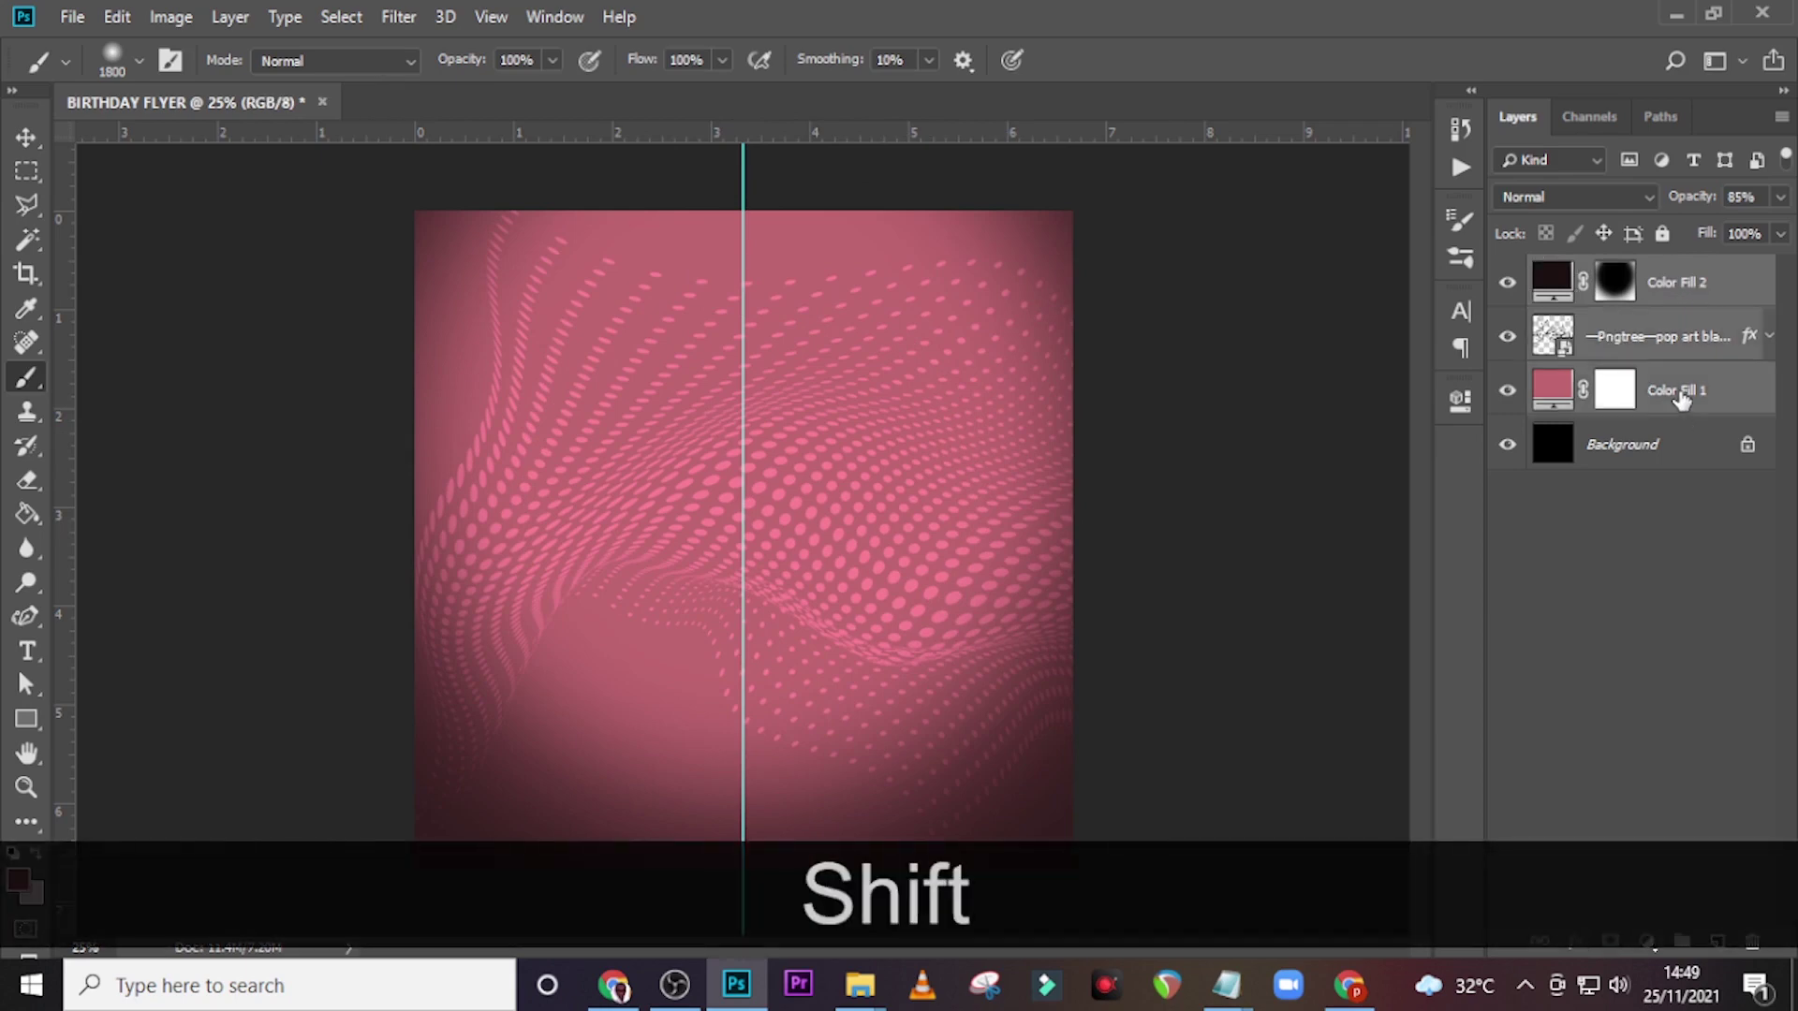
pyautogui.hotkey('shift', 'ctrl', 'g')
pyautogui.doubleClick(1606, 271)
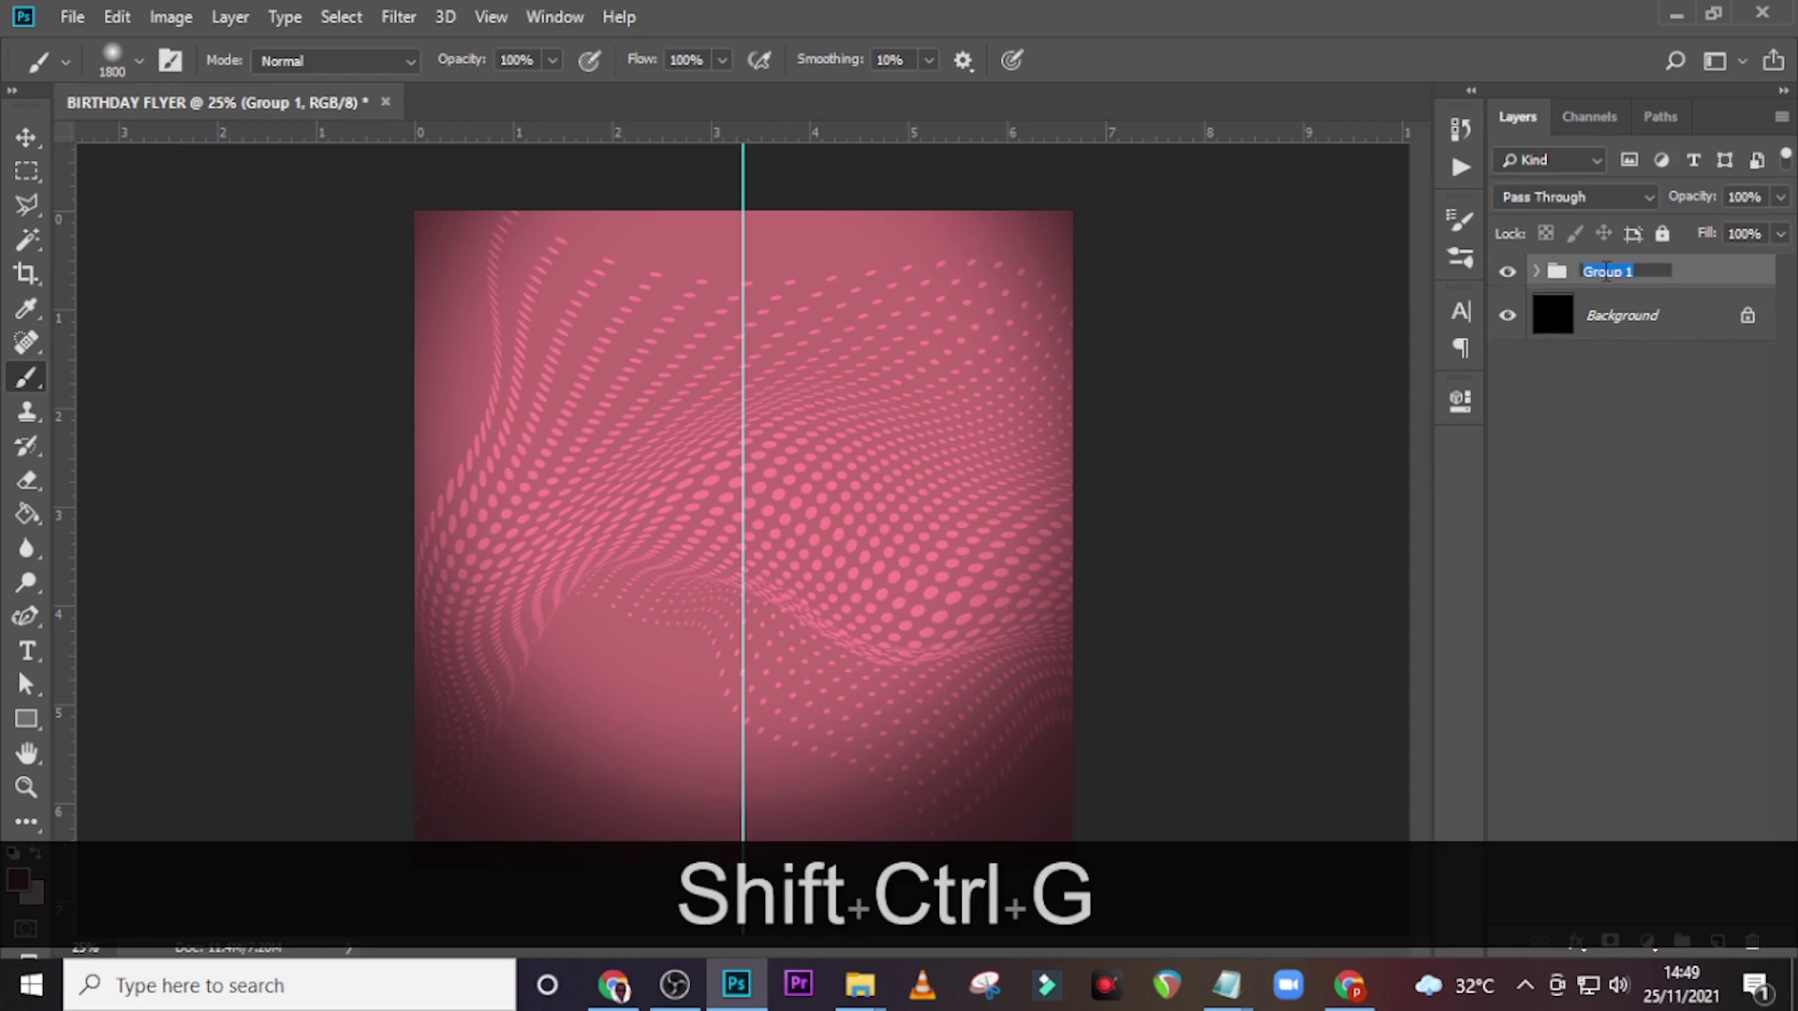
pyautogui.press('capslock')
pyautogui.write('BG')
pyautogui.press('Return')
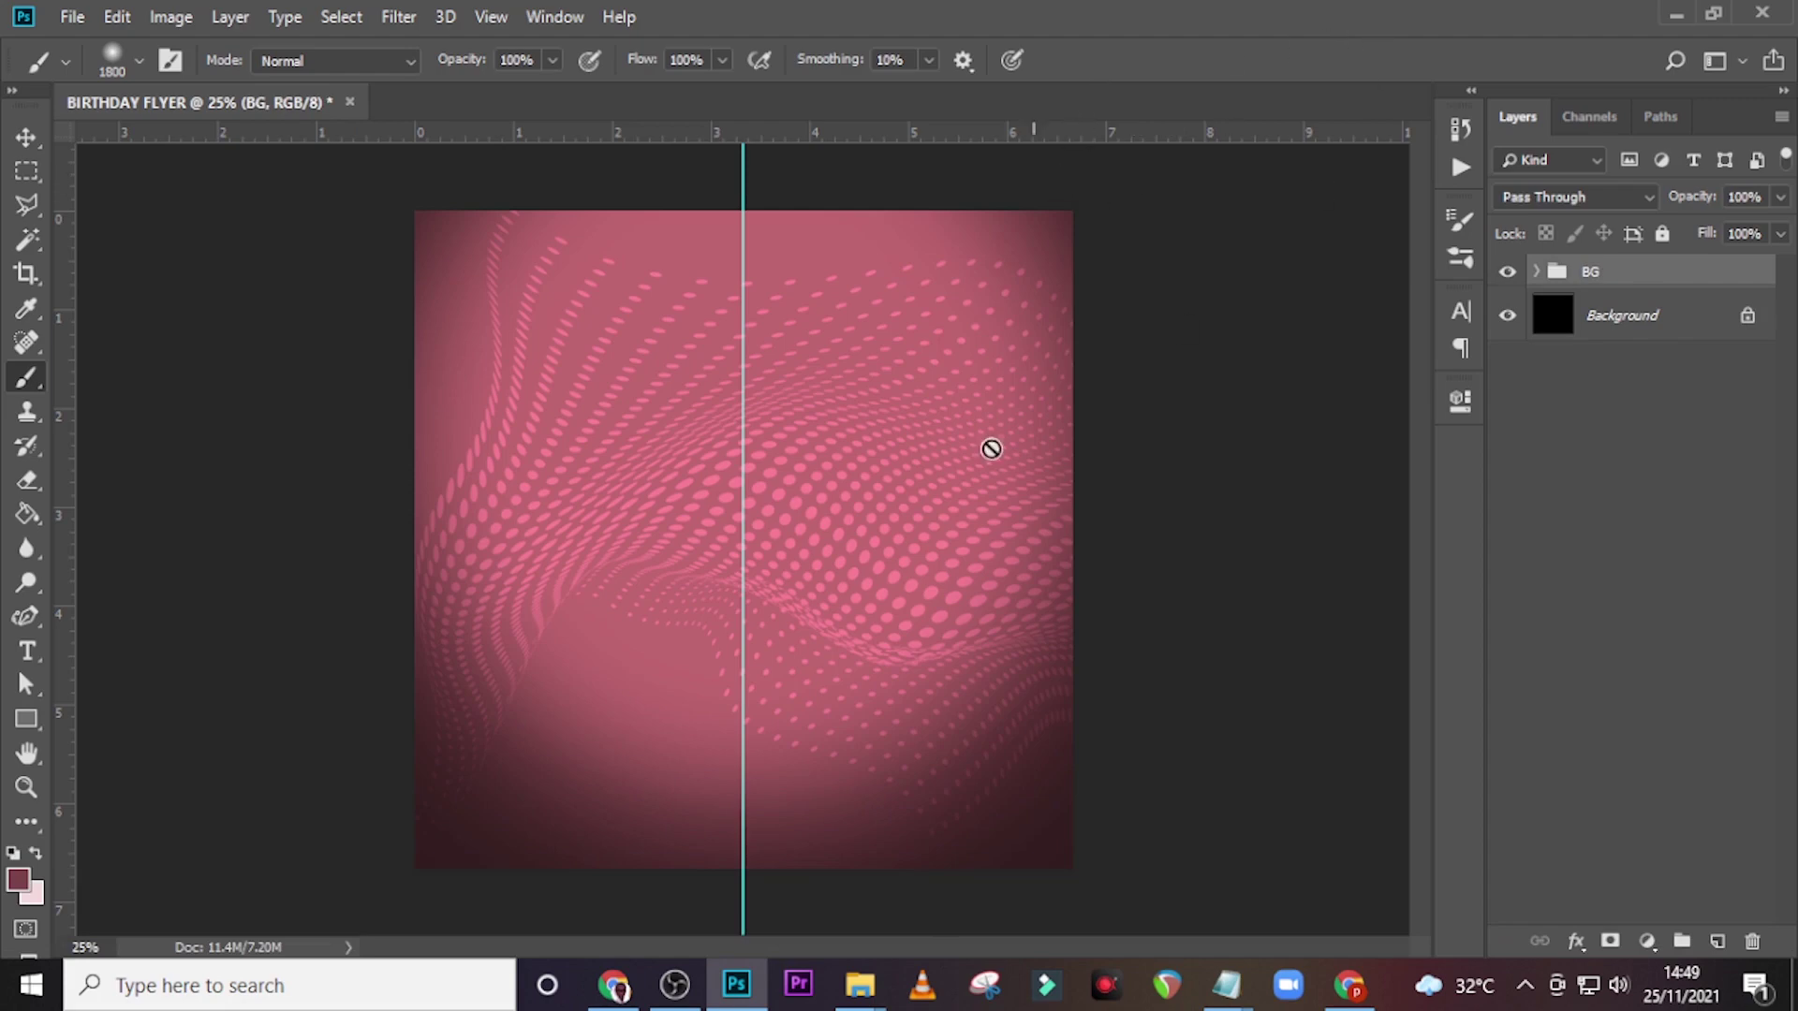
# - Place the young lady photo from the DONE folder, scaled down slightly, with the model on the canvas's lower edge just right of centre
pyautogui.moveTo(860, 983)
pyautogui.click(886, 880)
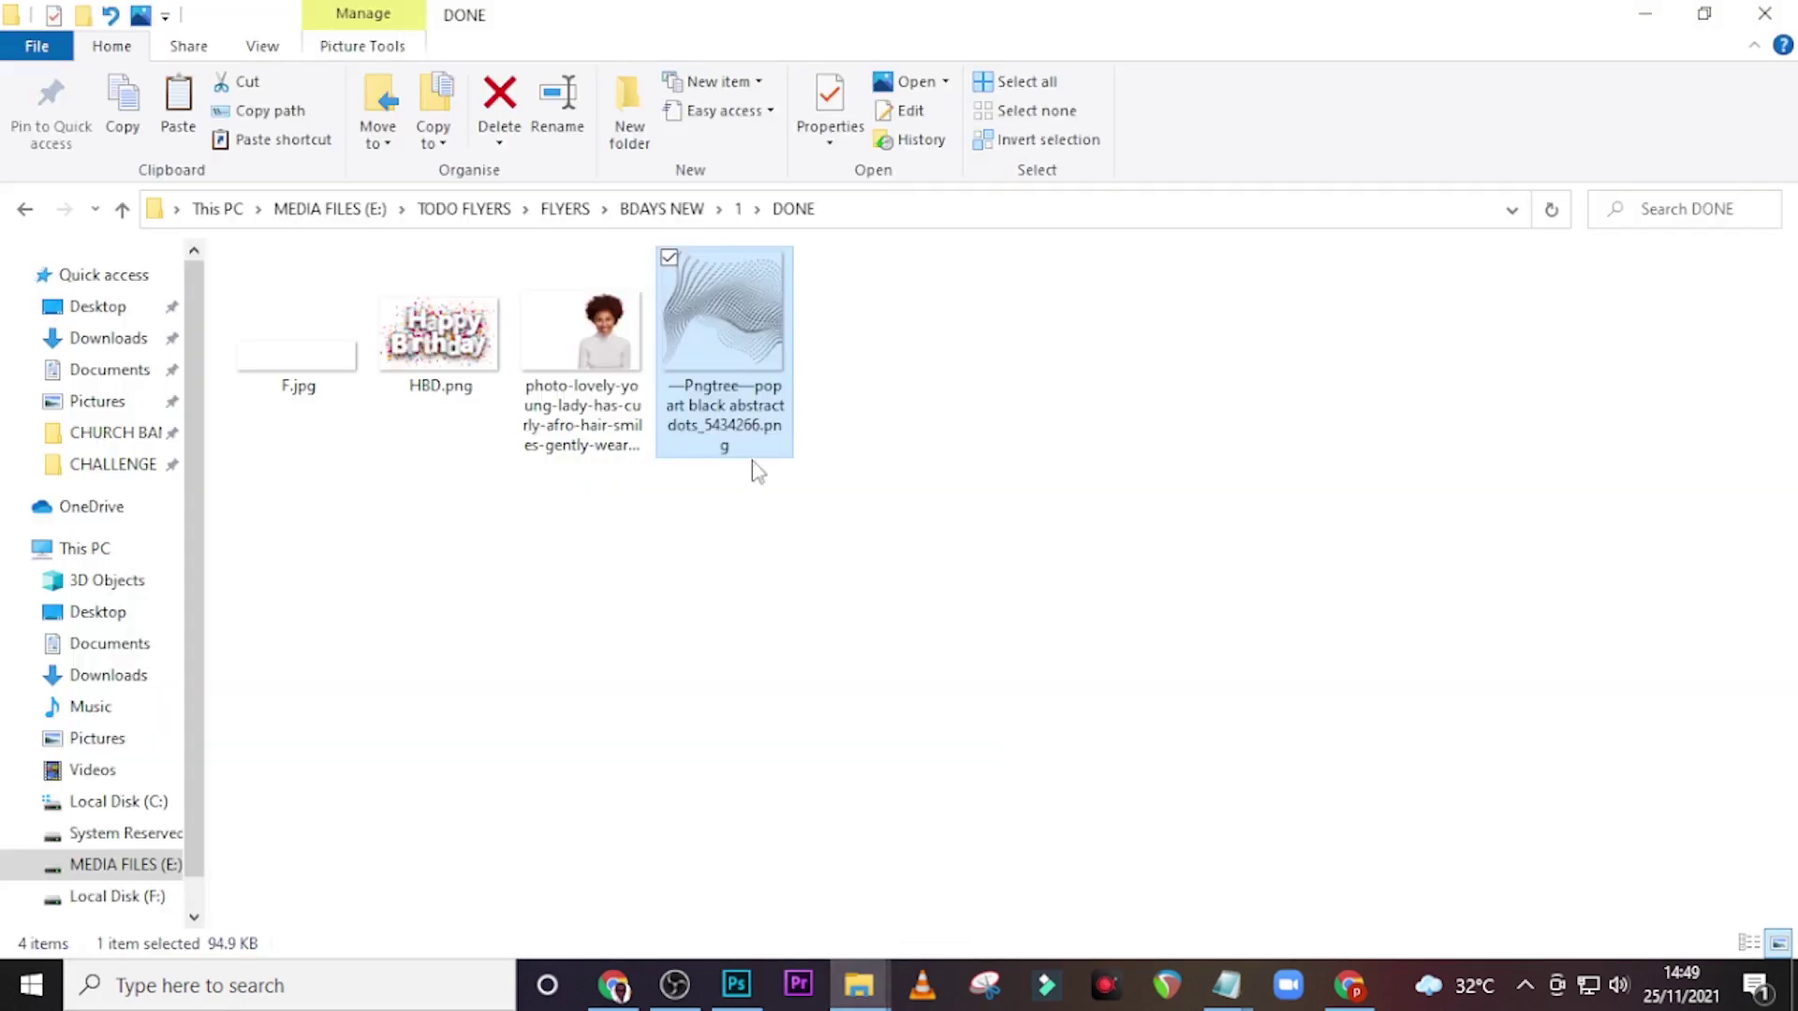
pyautogui.moveTo(582, 337); pyautogui.dragTo(936, 739)
pyautogui.moveTo(935, 615); pyautogui.dragTo(896, 733)
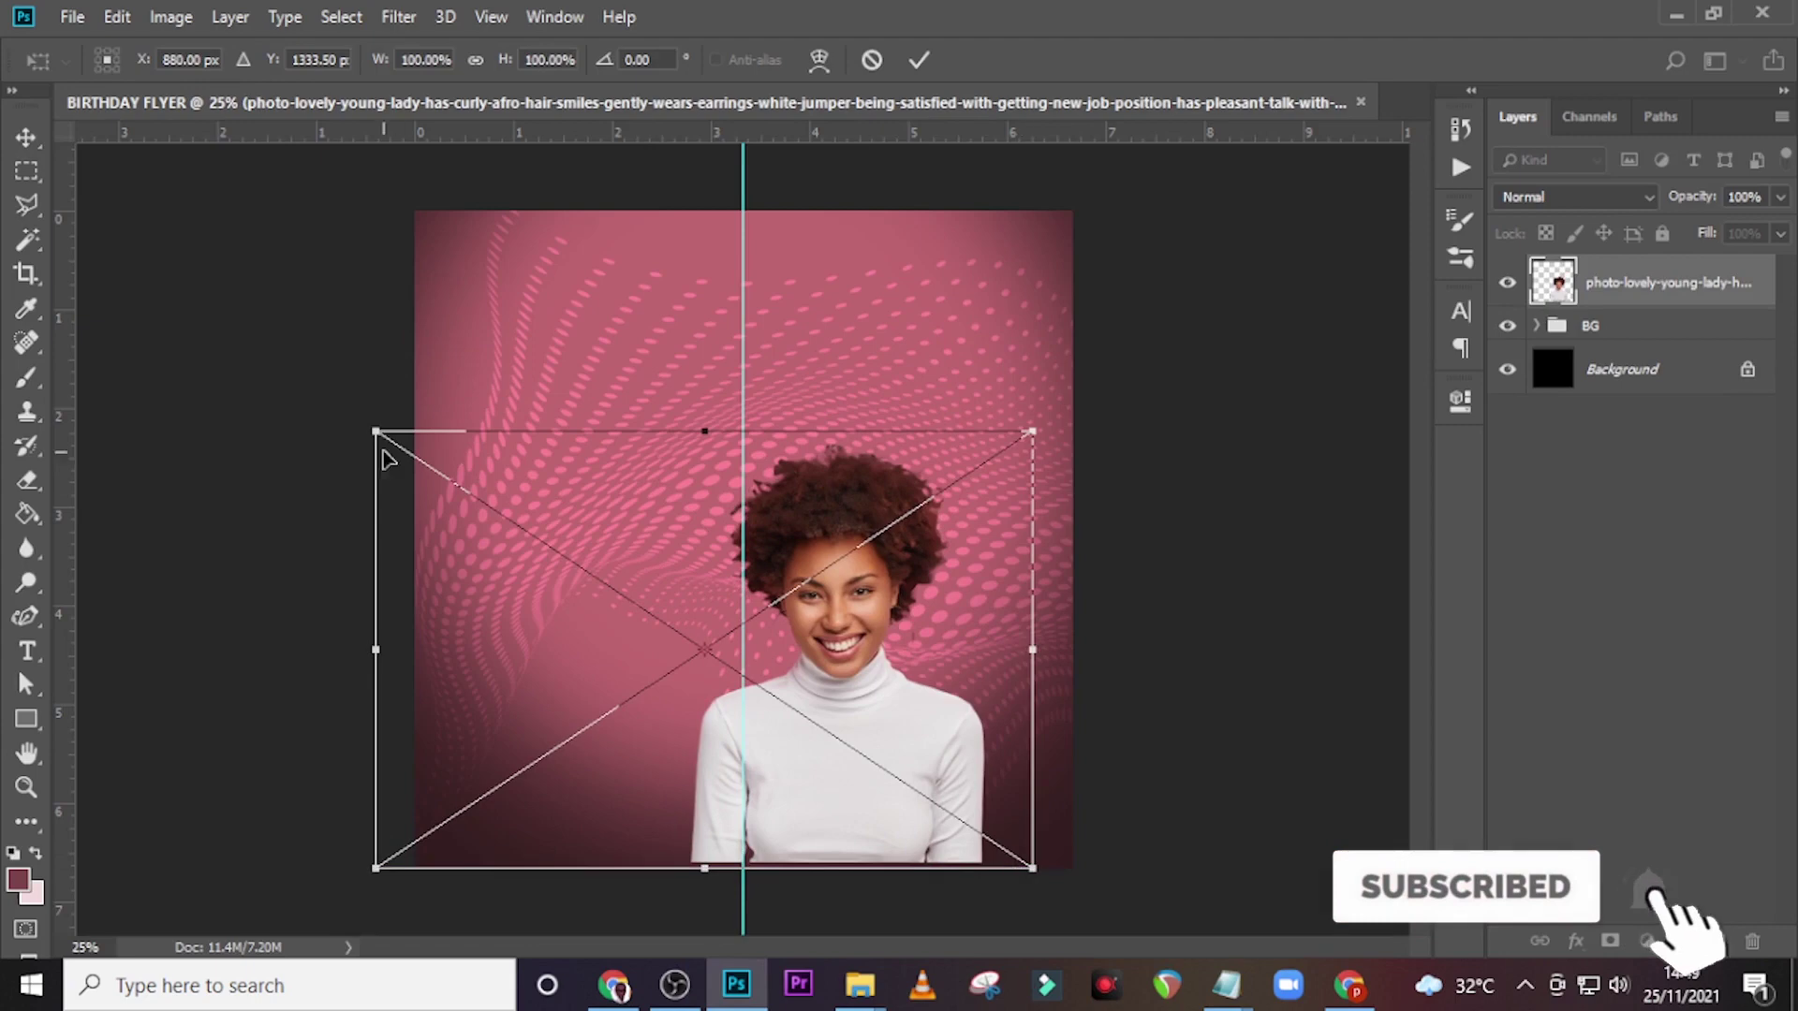
pyautogui.moveTo(387, 459); pyautogui.dragTo(468, 511)
pyautogui.hotkey('ctrl', '+')
pyautogui.press('Return')
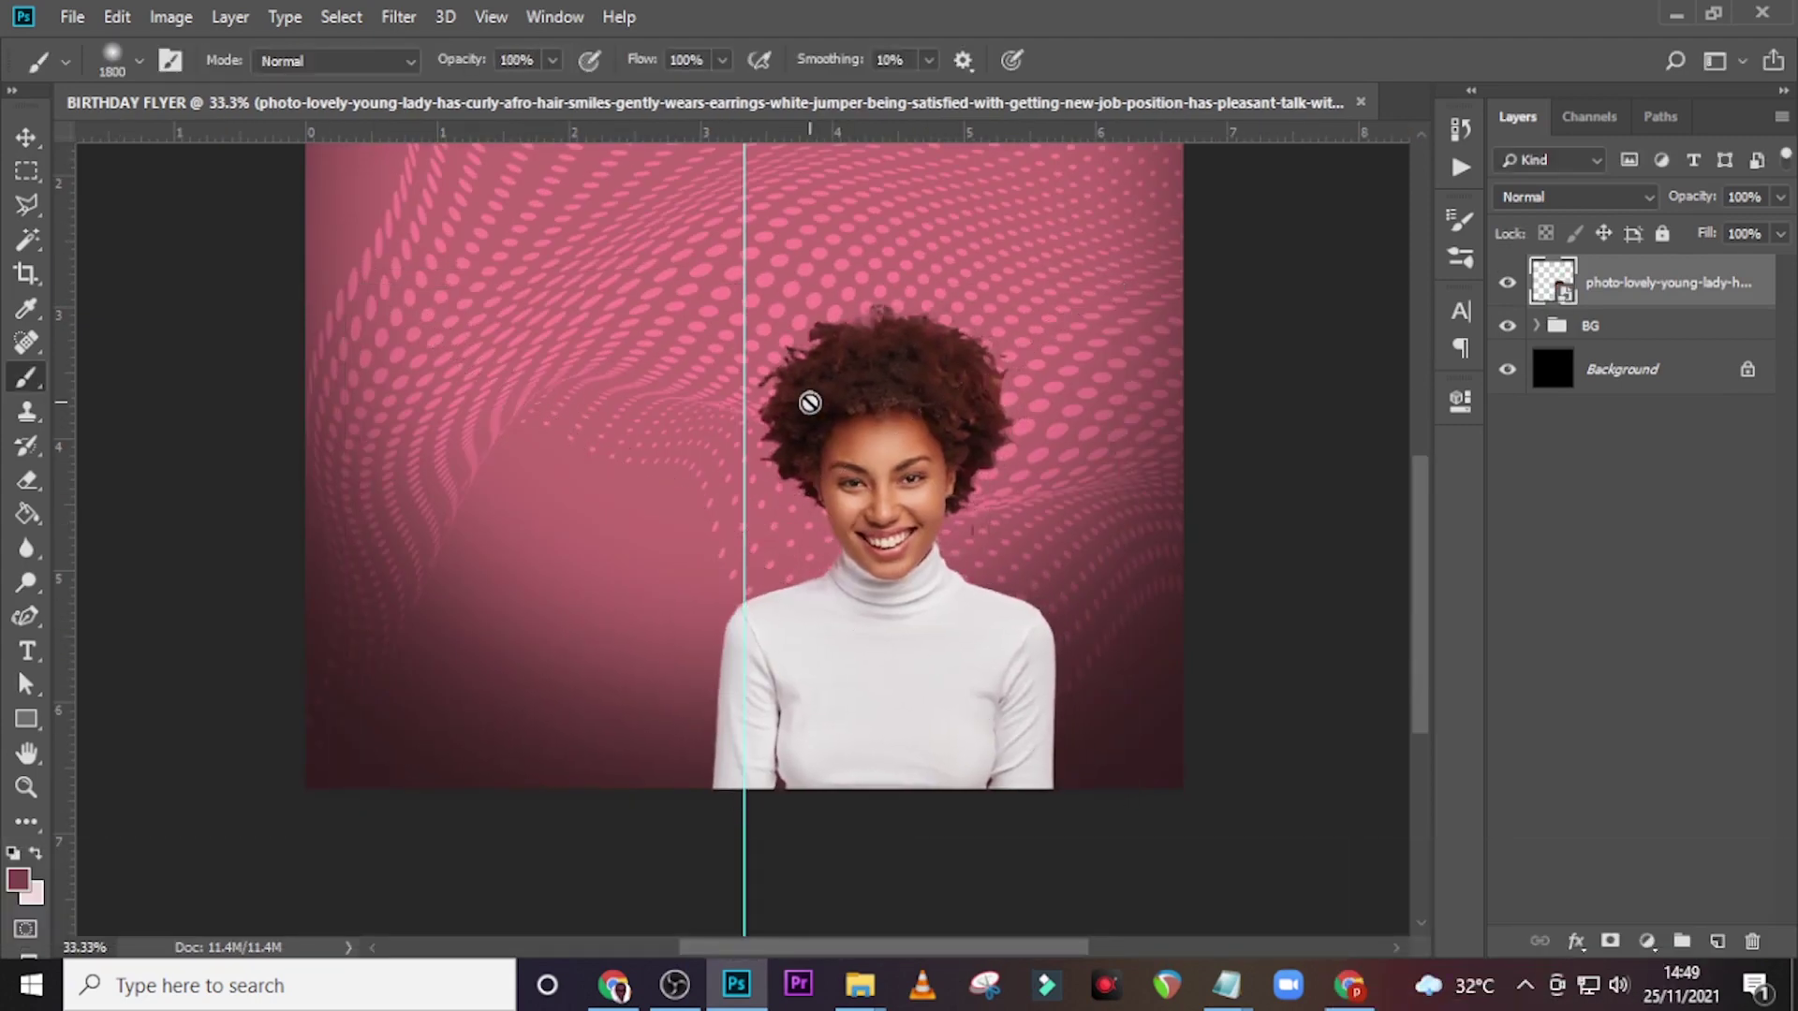
# - Put the young lady photo layer in a group named MODEL and collapse the group
pyautogui.hotkey('ctrl', 'g')
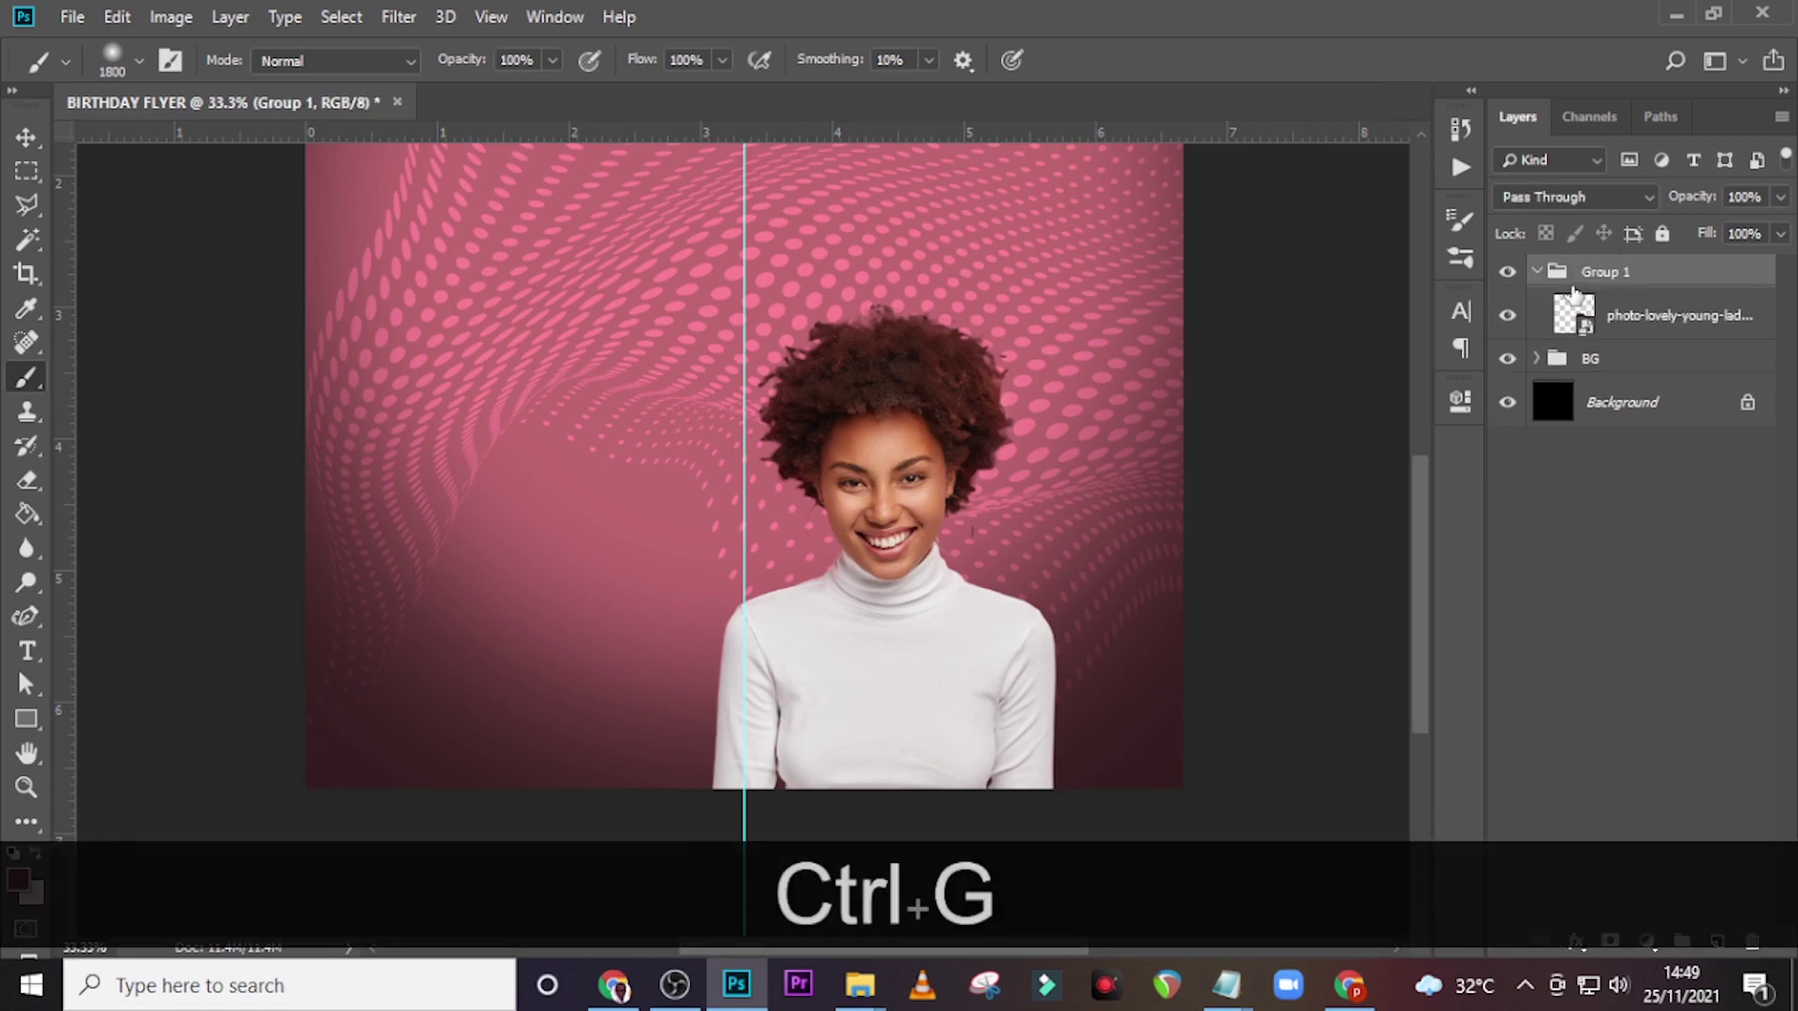
pyautogui.doubleClick(1603, 272)
pyautogui.write('MODEL')
pyautogui.click(1537, 272)
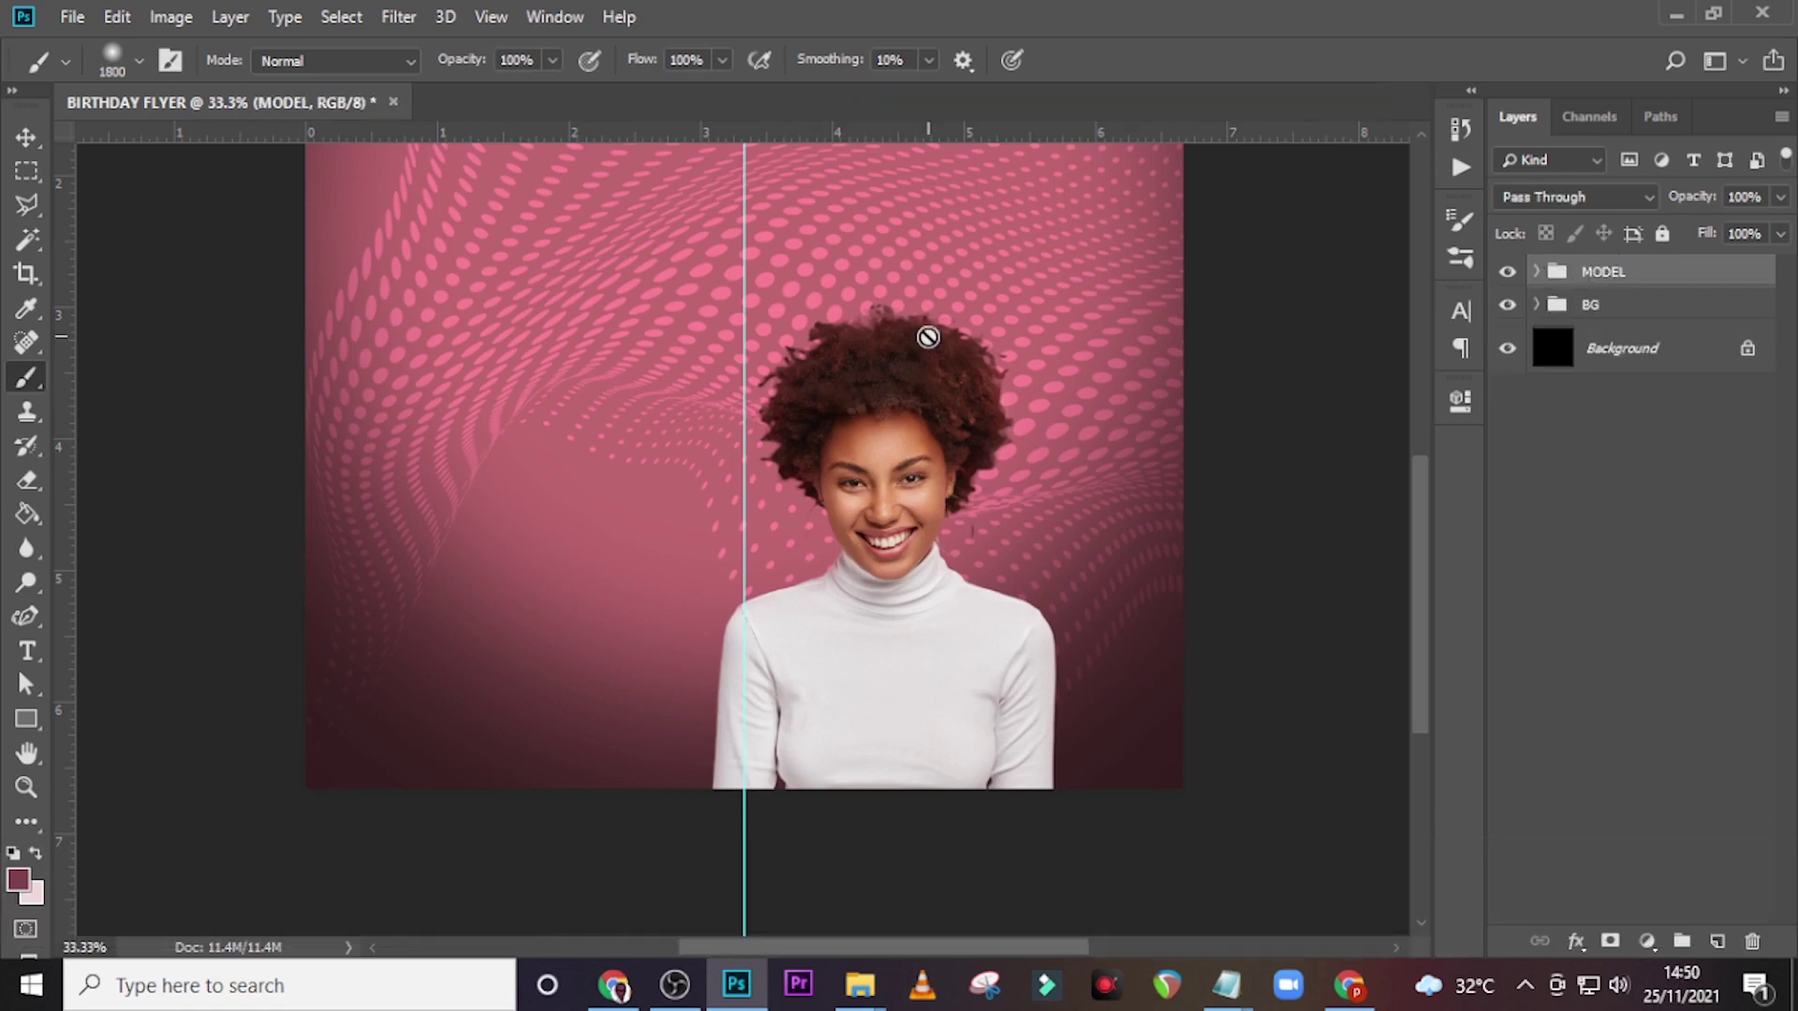
pyautogui.hotkey('ctrl', '0')
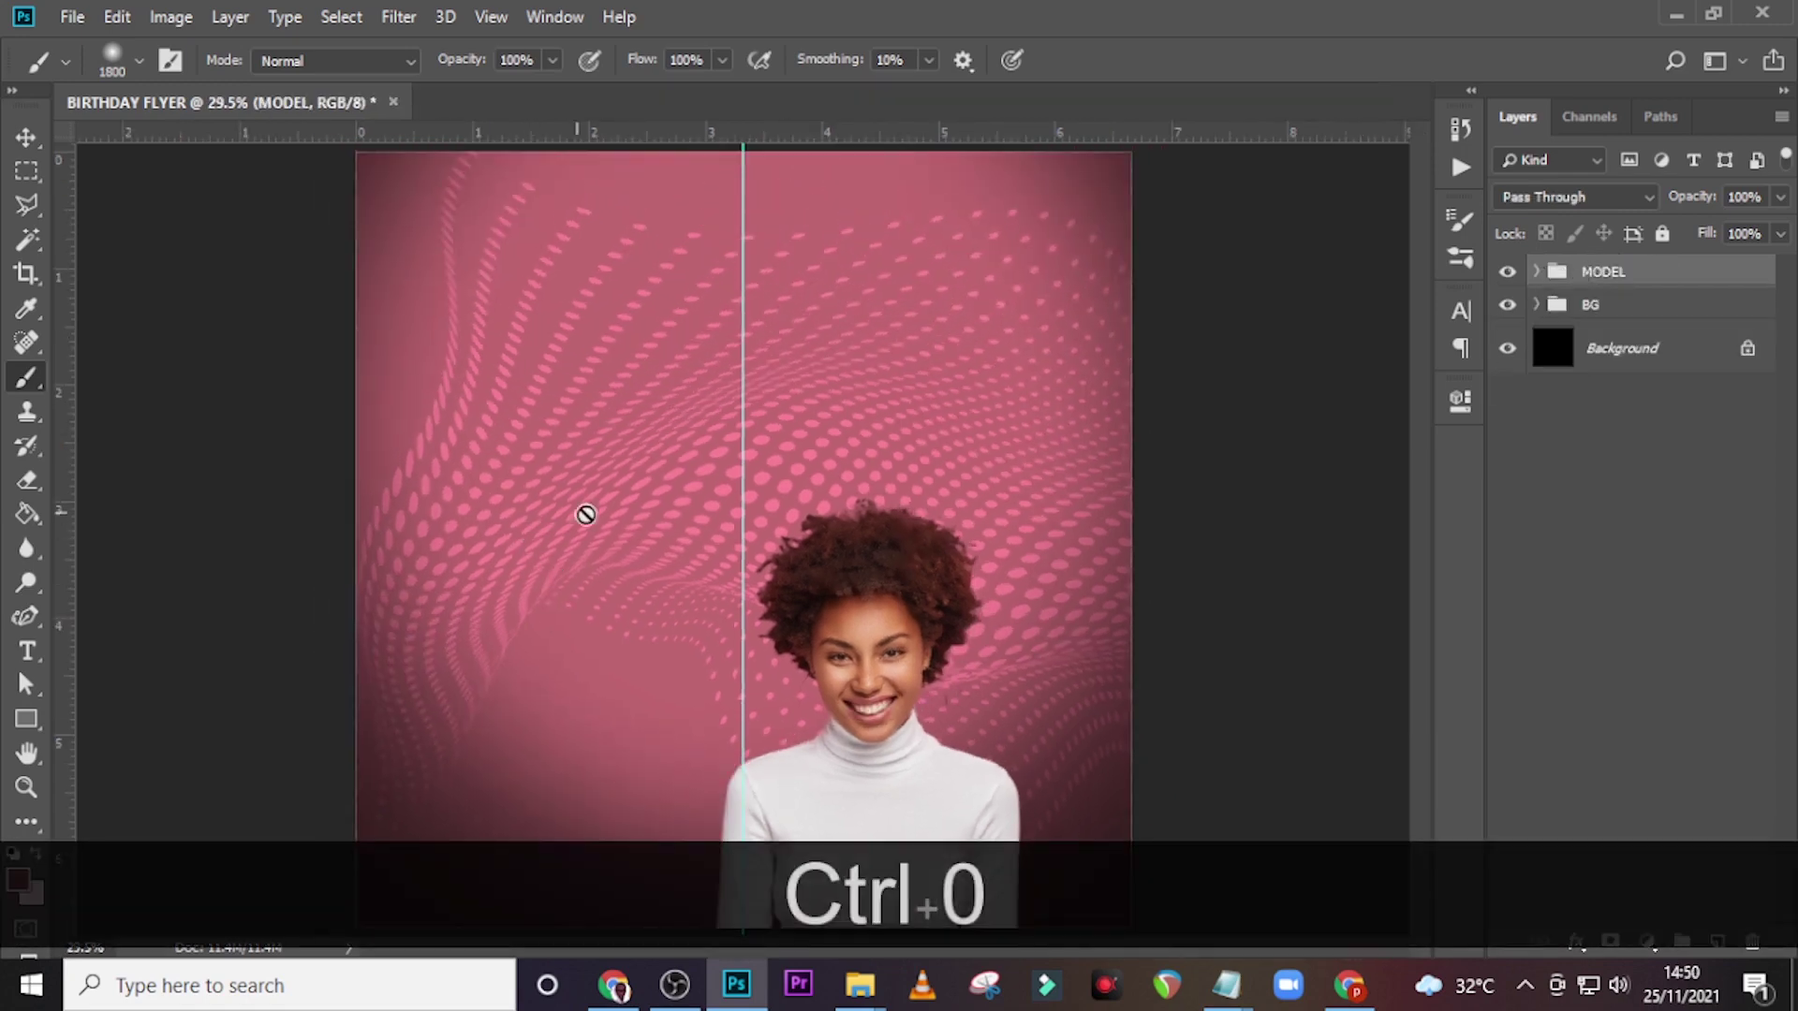
# - Place HBD.png from the DONE folder horizontally centred above the model and scale it proportionally to about 108.4%
pyautogui.moveTo(866, 987)
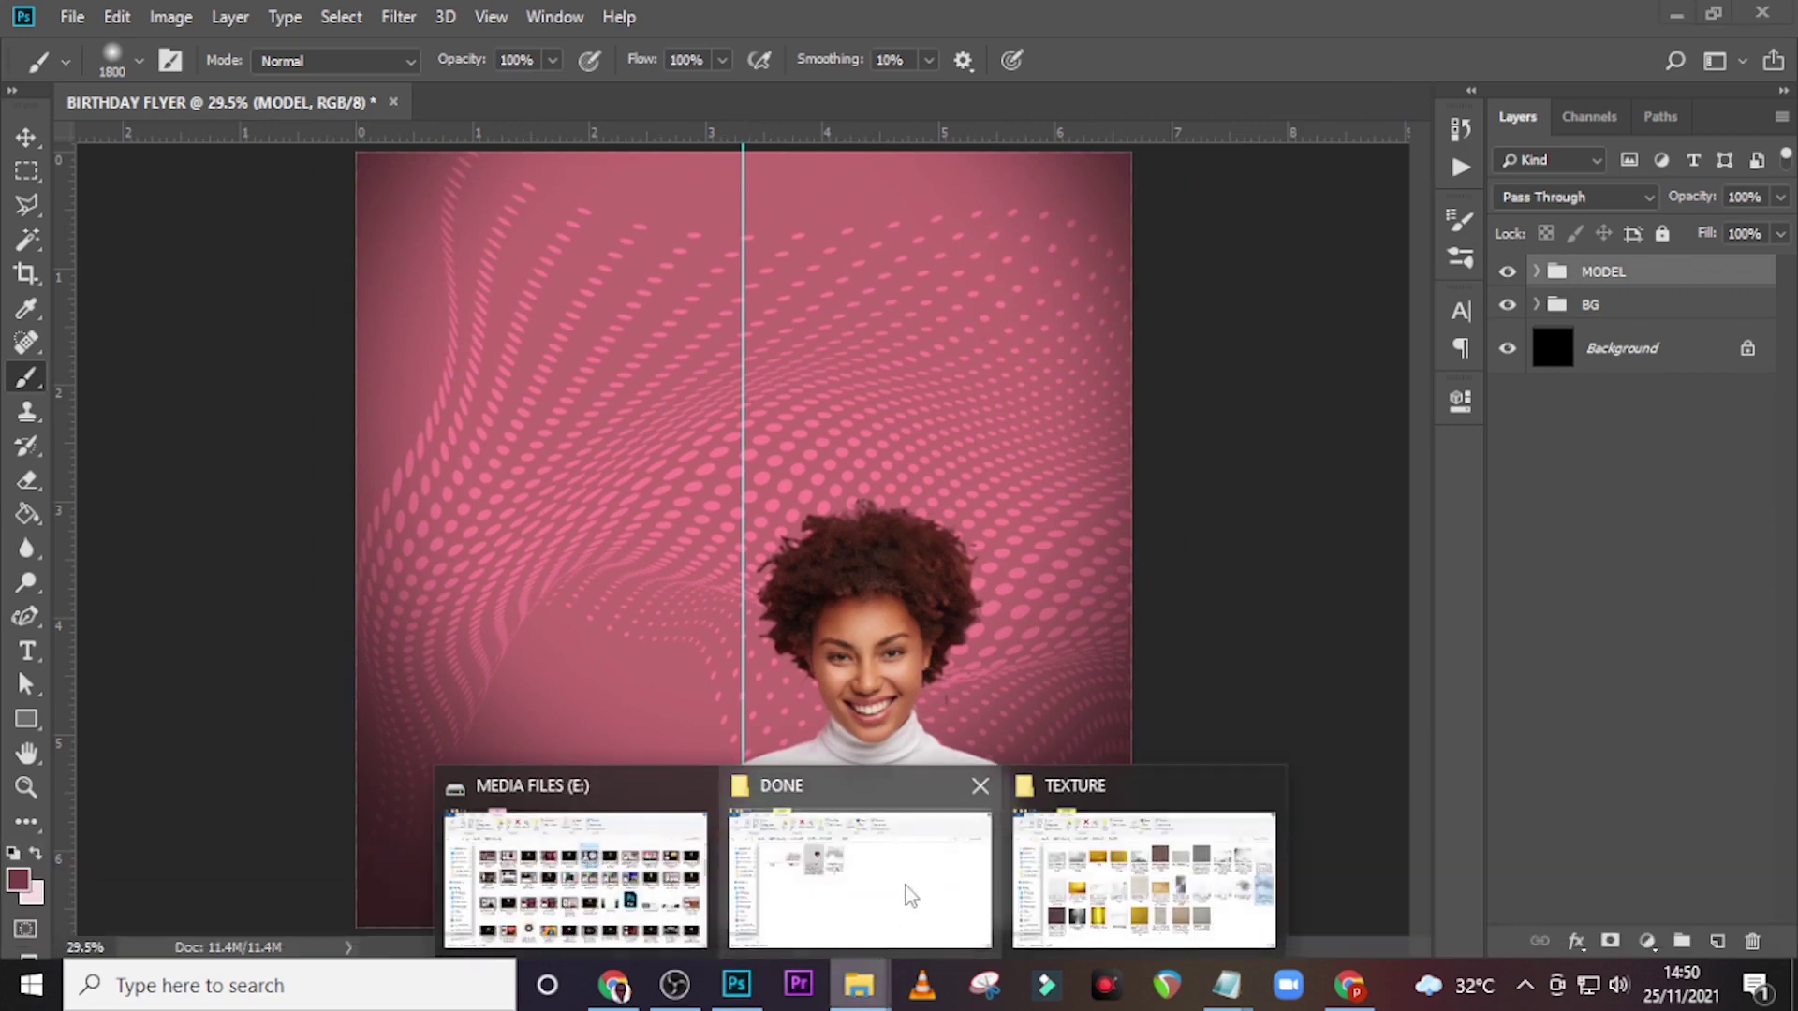
pyautogui.click(906, 886)
pyautogui.click(430, 351)
pyautogui.moveTo(430, 350); pyautogui.dragTo(920, 453)
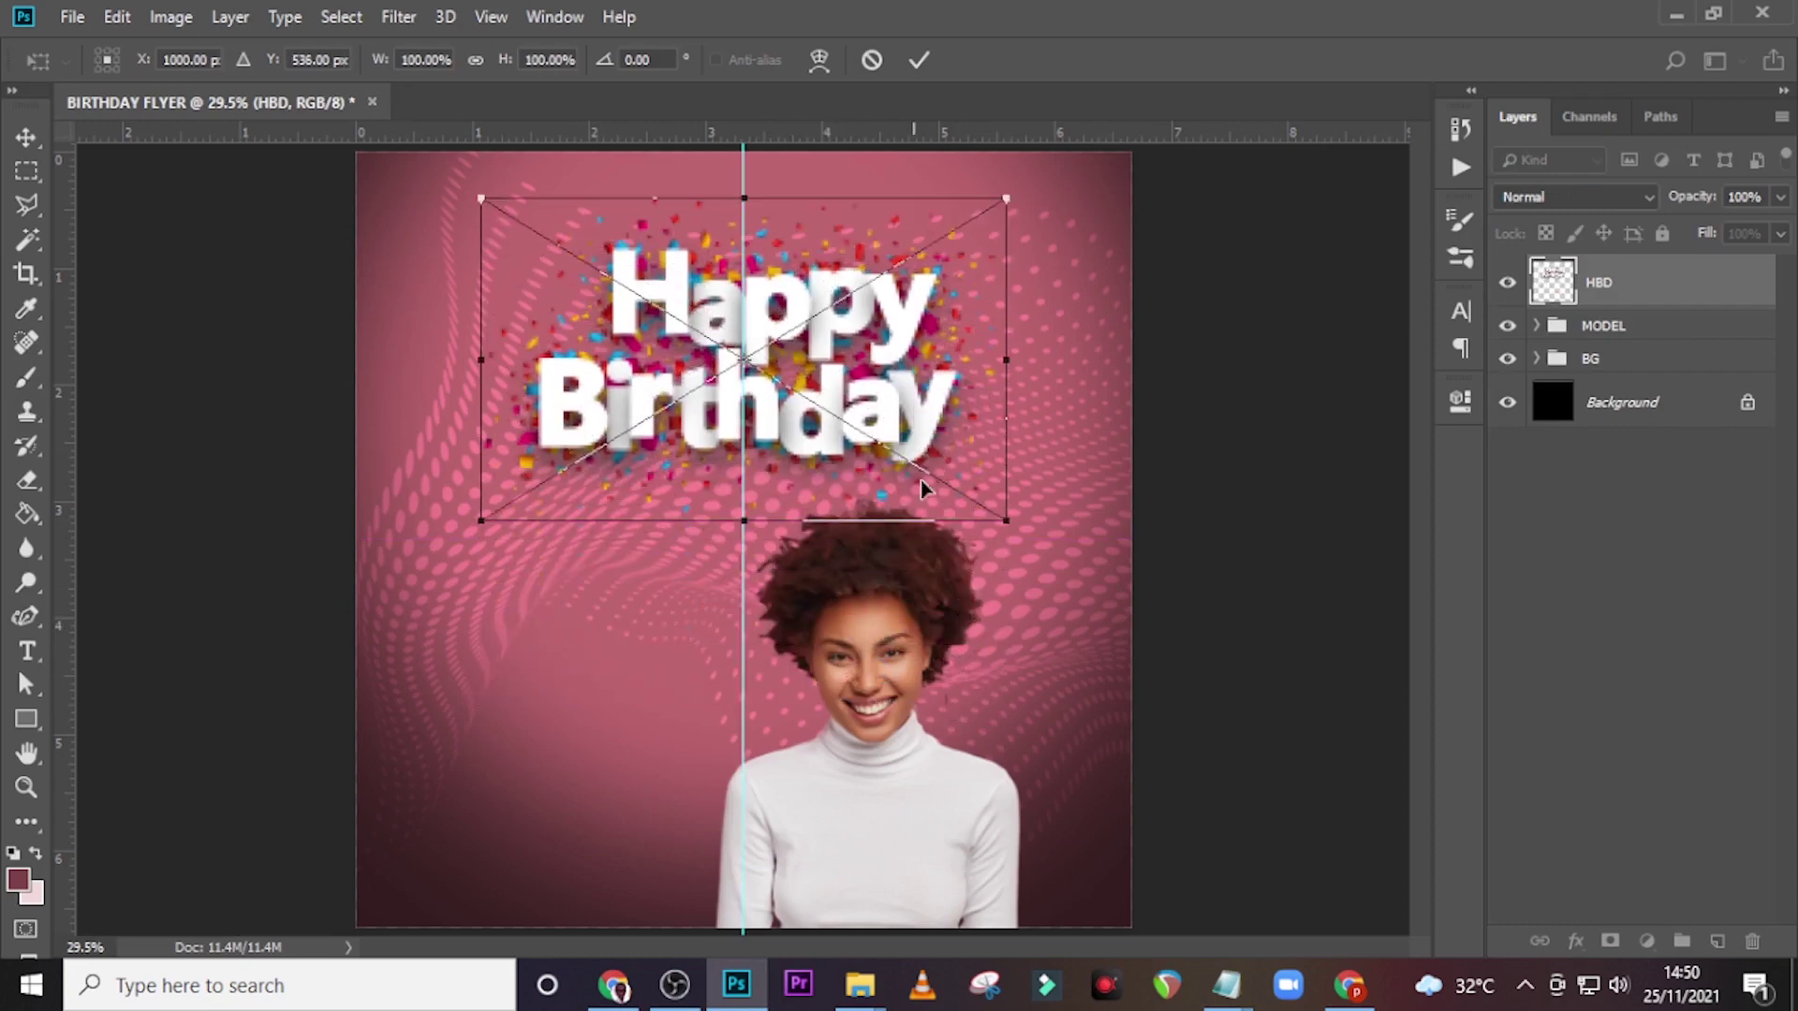
pyautogui.moveTo(1001, 527); pyautogui.dragTo(1028, 534)
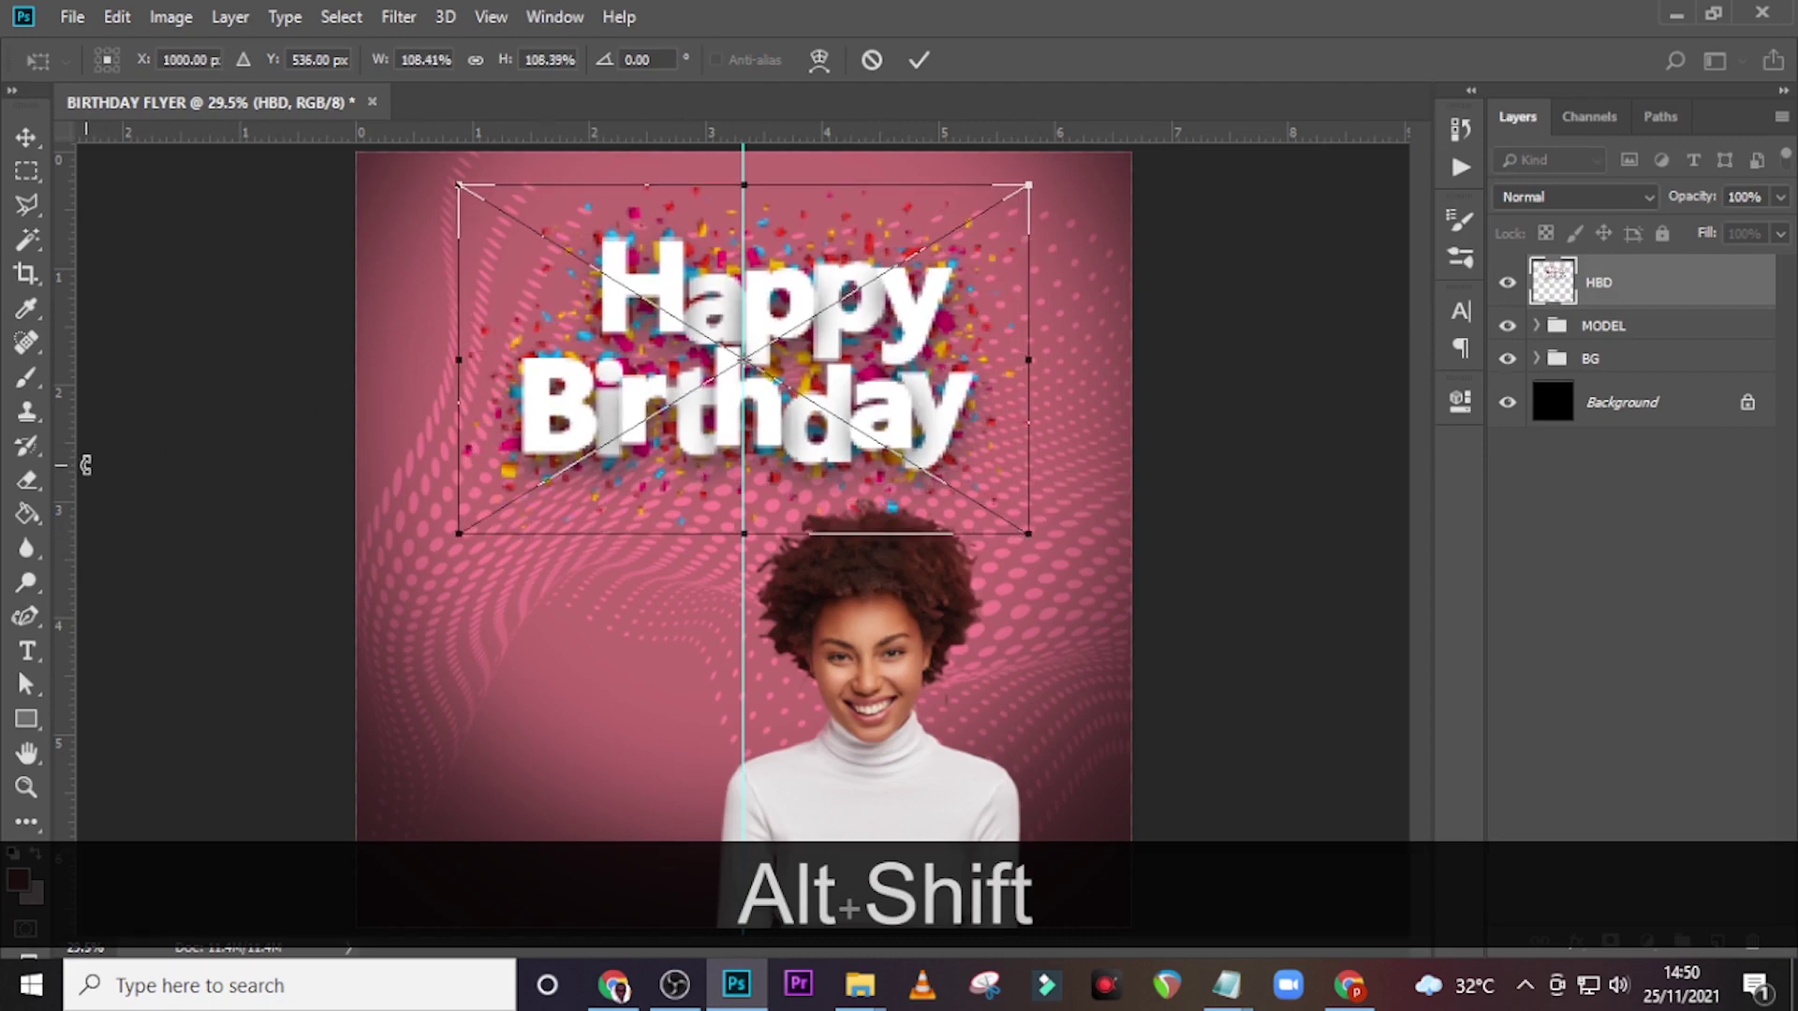
# - Add vertical guides along both side edges of the Happy Birthday image, commit its placement and hide the guides
pyautogui.moveTo(67, 471); pyautogui.dragTo(453, 471)
pyautogui.moveTo(67, 506); pyautogui.dragTo(1030, 575)
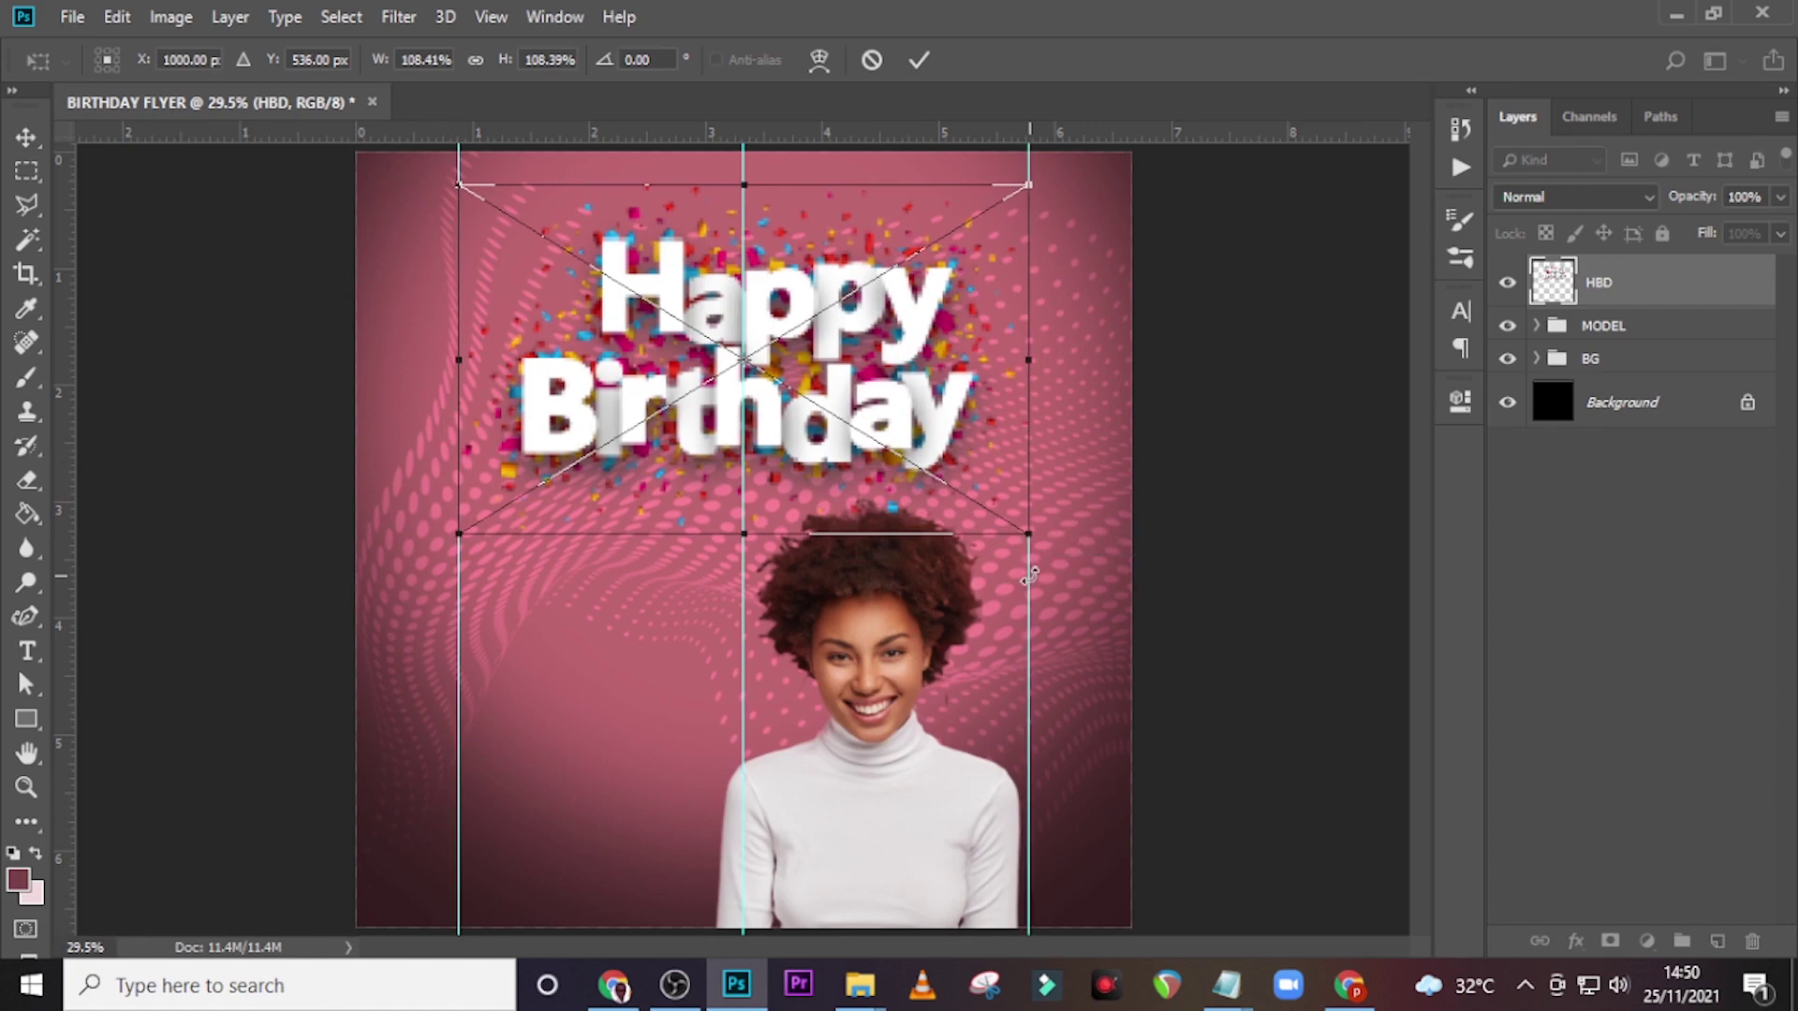
pyautogui.press('Return')
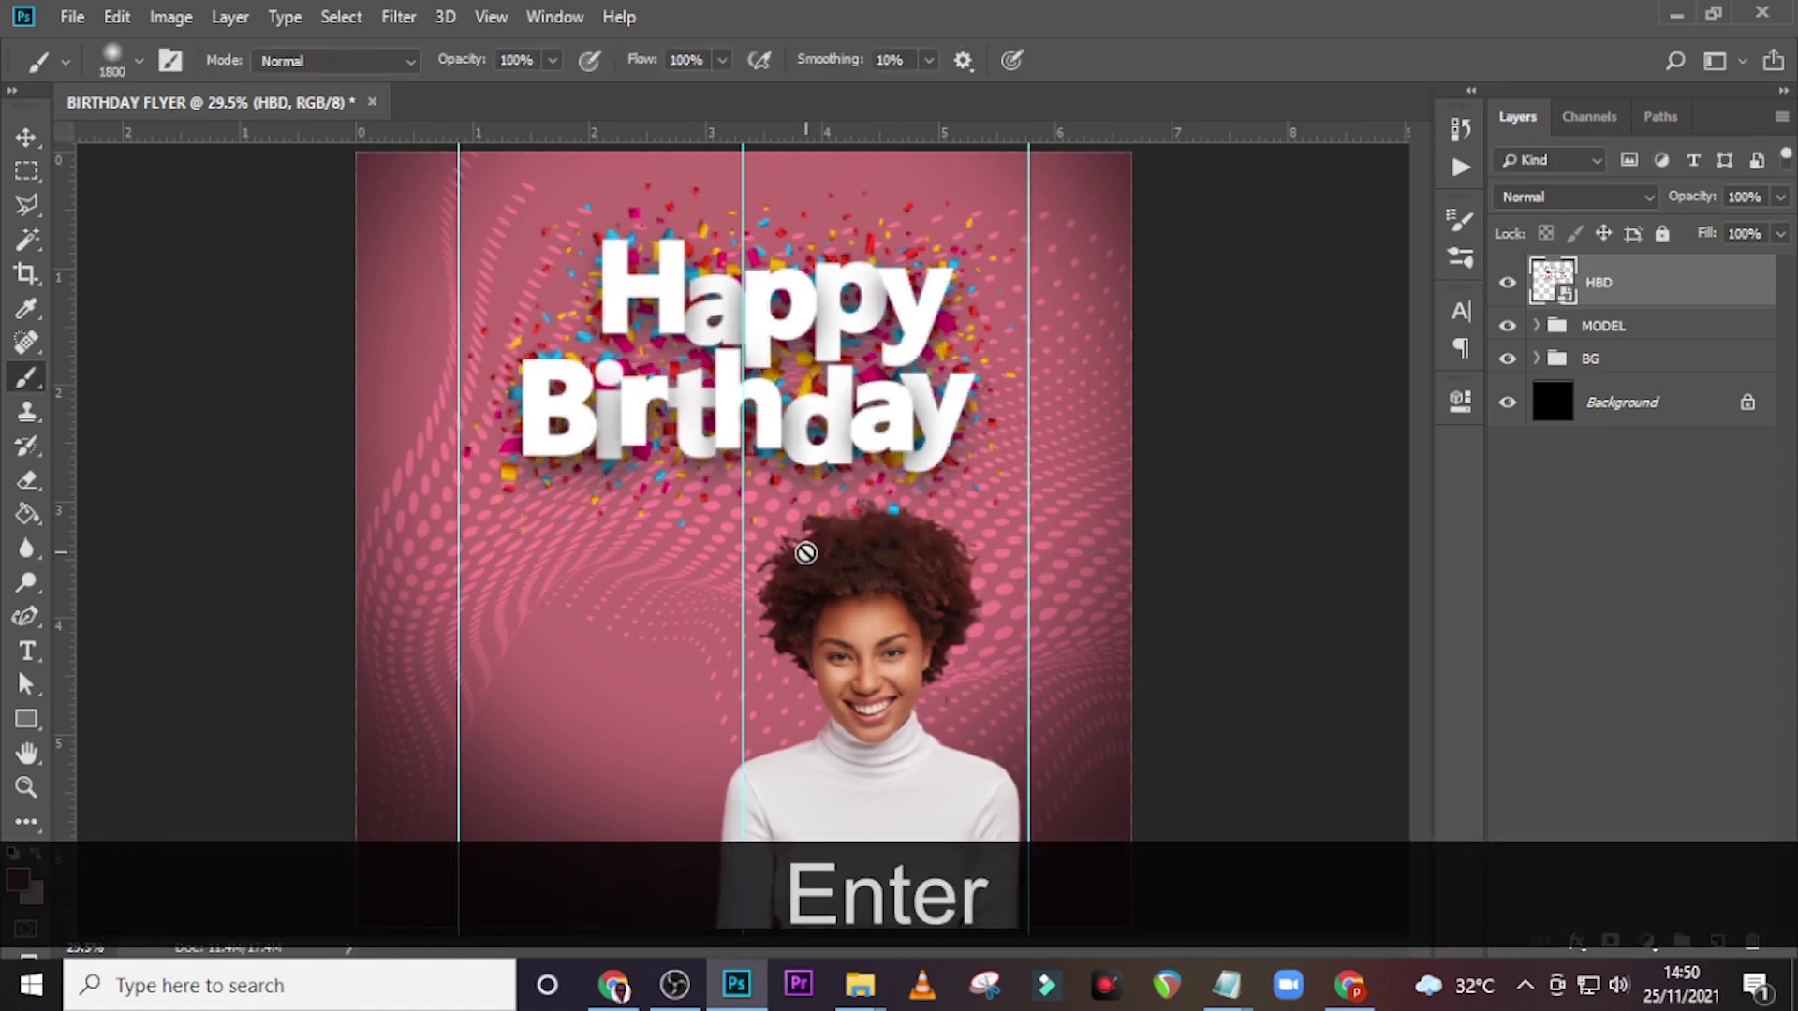
pyautogui.hotkey('ctrl', 'h')
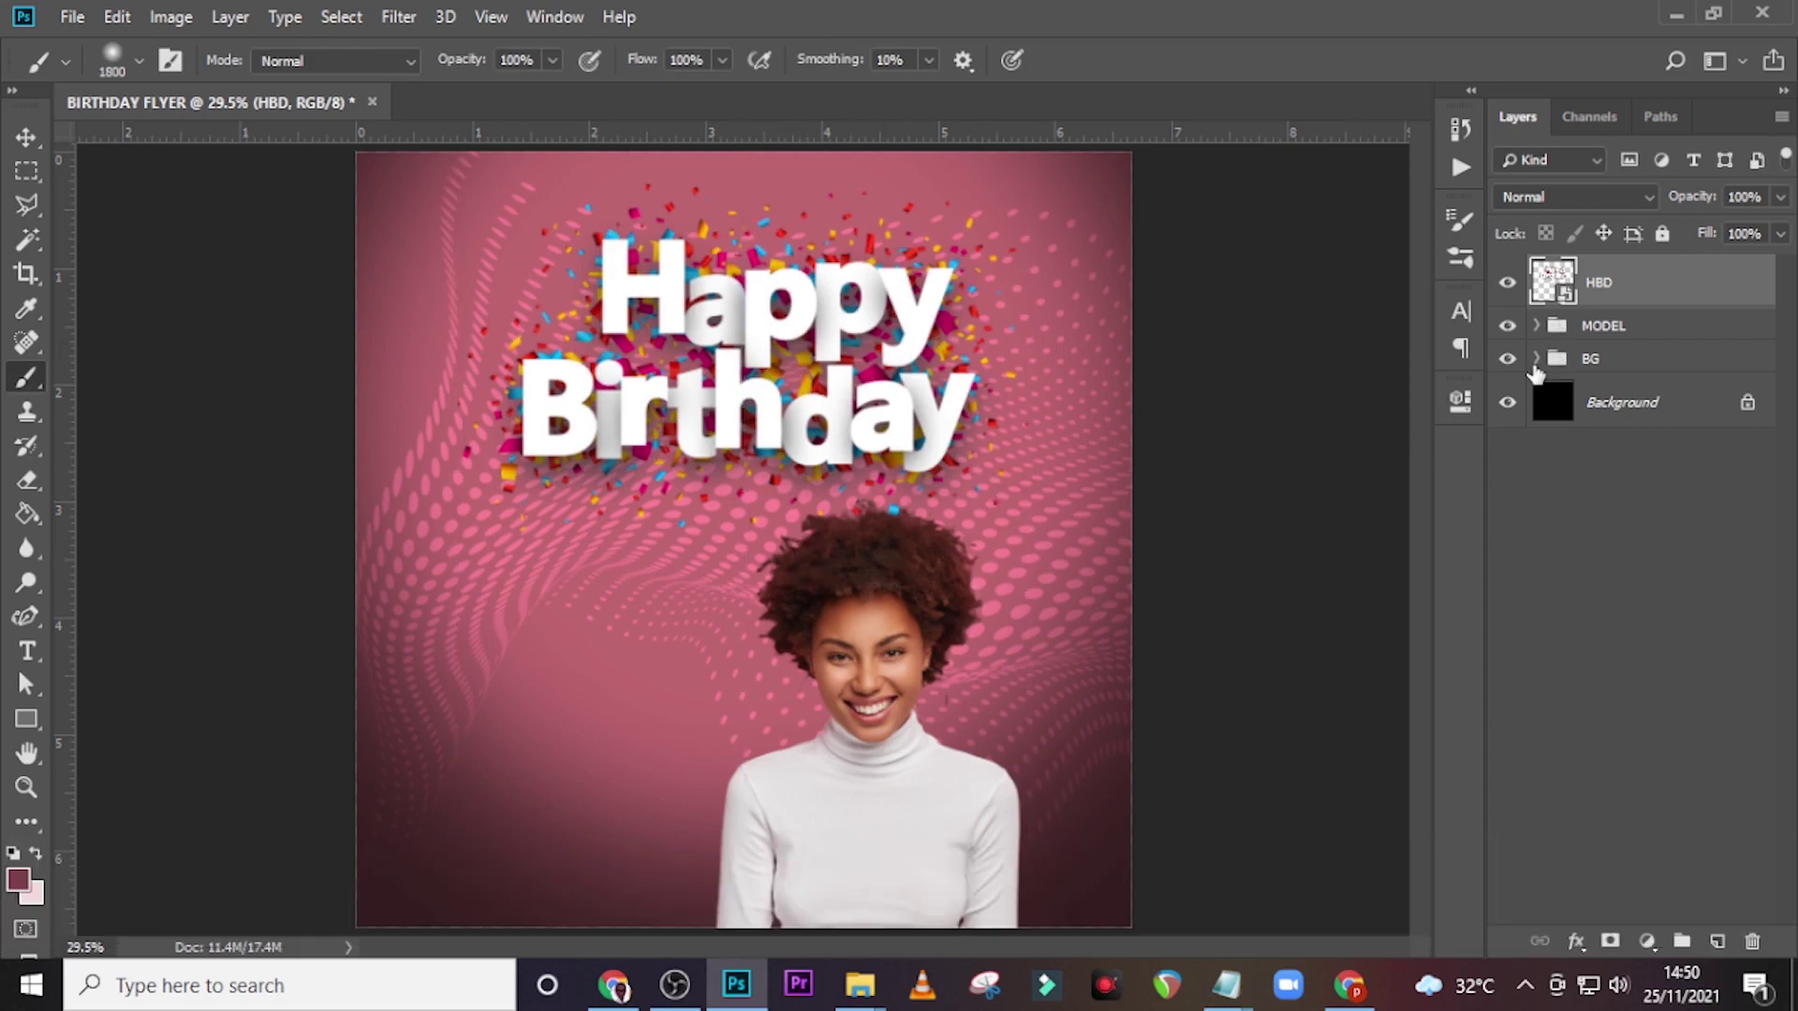
# - Add a mask to the dots layer in the BG group and paint out the upper and middle dots with a 1300 px soft brush
pyautogui.click(1537, 359)
pyautogui.click(1641, 465)
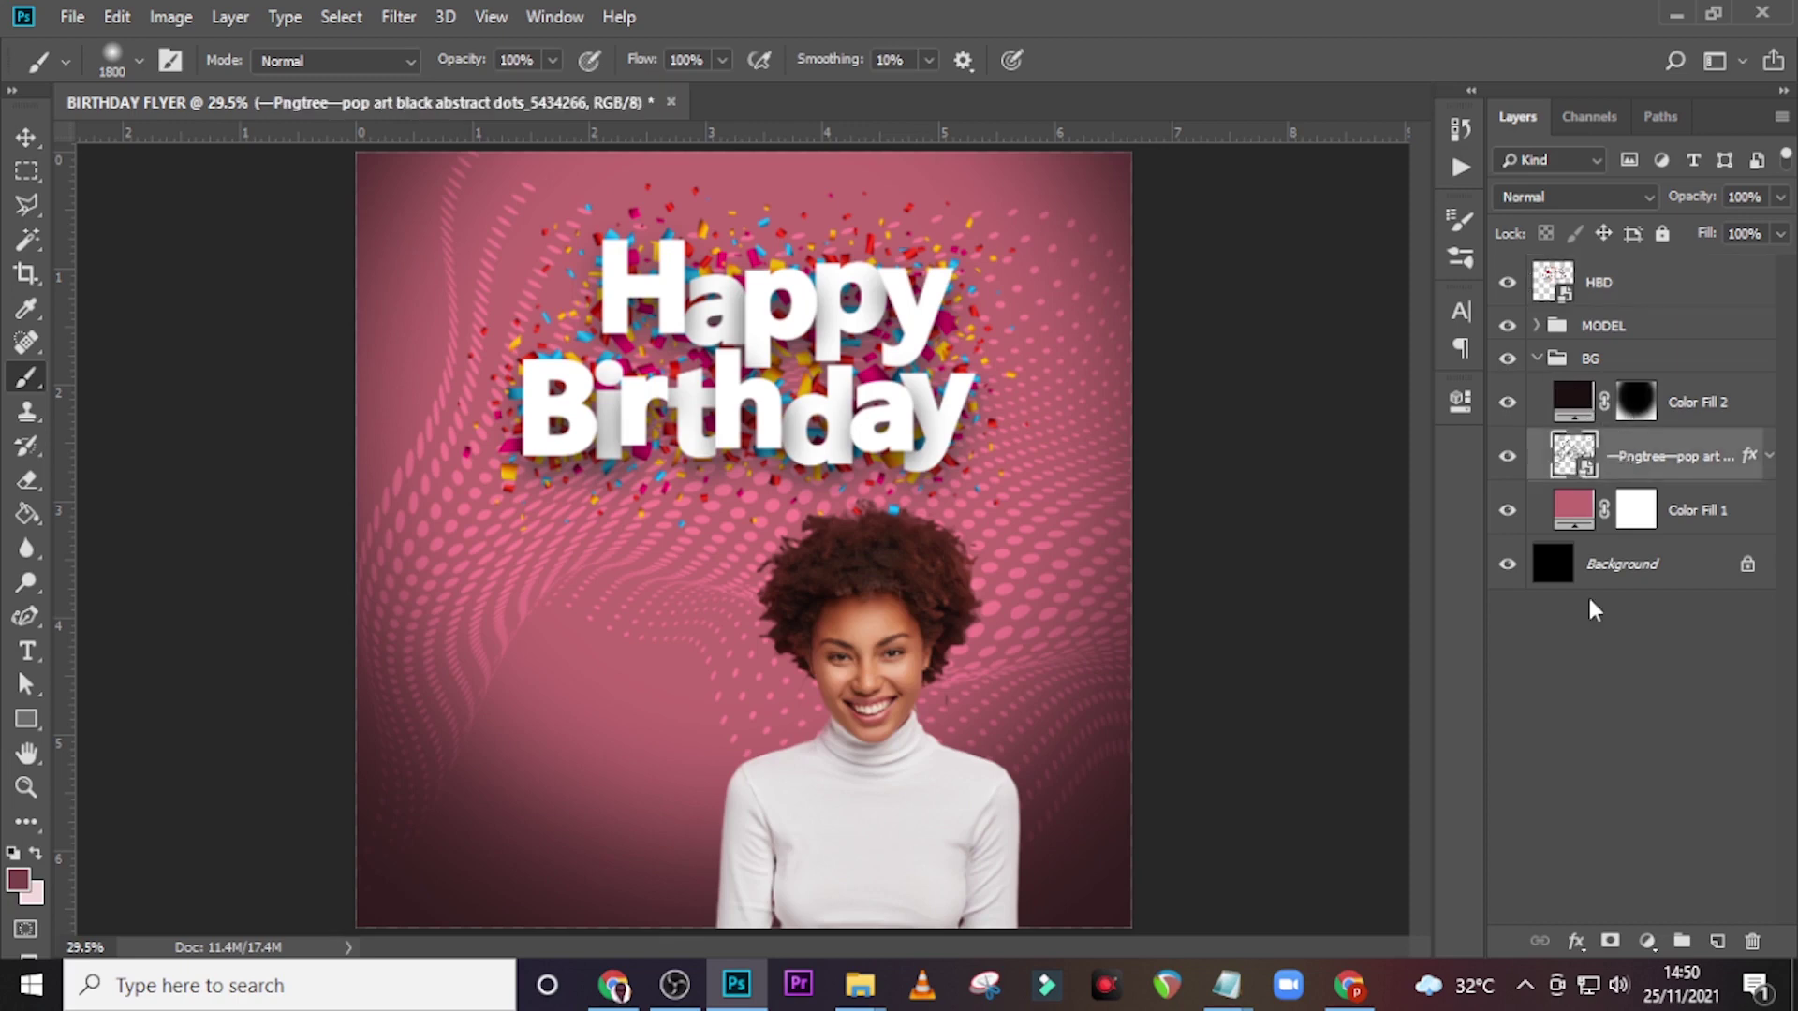
pyautogui.click(1610, 941)
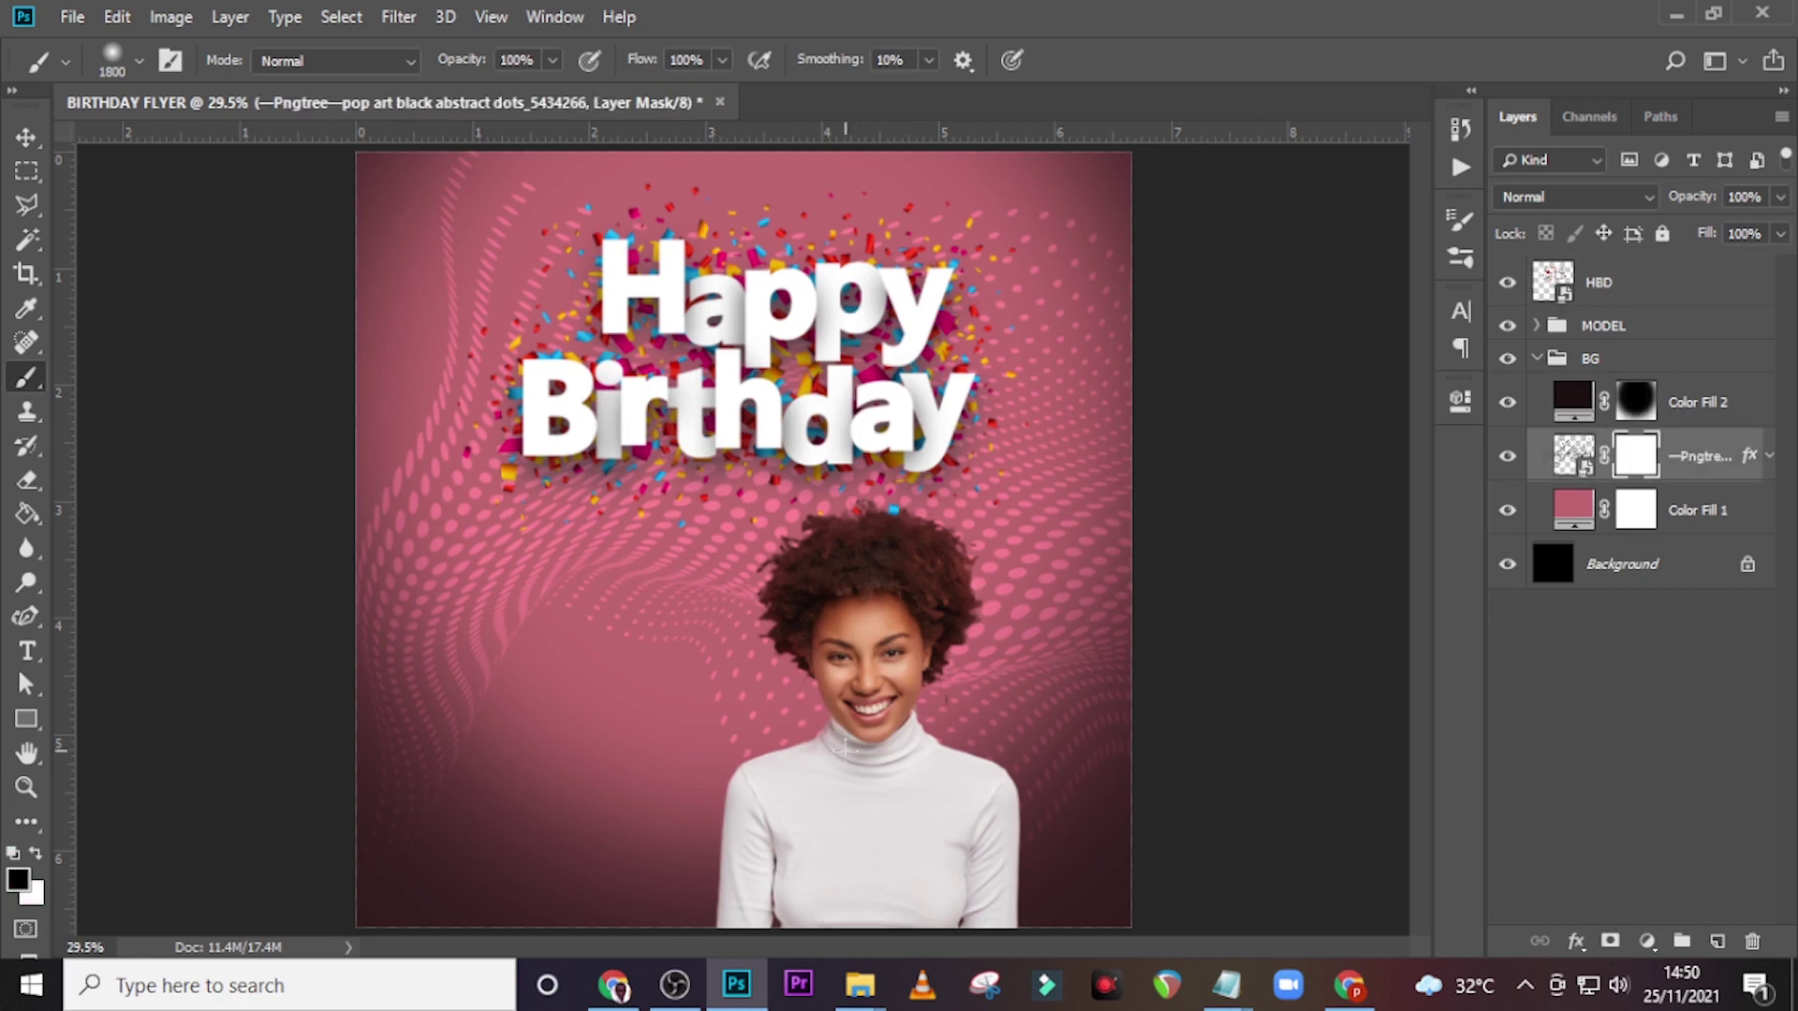
pyautogui.press('[')
pyautogui.press('[')
pyautogui.press('[')
pyautogui.press('[')
pyautogui.press('[')
pyautogui.moveTo(1123, 309)
pyautogui.mouseDown()
pyautogui.moveTo(874, 293)
pyautogui.moveTo(562, 307)
pyautogui.moveTo(290, 381)
pyautogui.moveTo(392, 435)
pyautogui.moveTo(121, 462)
pyautogui.moveTo(1096, 429)
pyautogui.moveTo(534, 486)
pyautogui.moveTo(975, 421)
pyautogui.moveTo(883, 542)
pyautogui.moveTo(963, 516)
pyautogui.moveTo(249, 694)
pyautogui.mouseUp()
pyautogui.press('x')
pyautogui.moveTo(230, 626)
pyautogui.mouseDown()
pyautogui.moveTo(250, 590)
pyautogui.moveTo(240, 674)
pyautogui.moveTo(282, 790)
pyautogui.mouseUp()
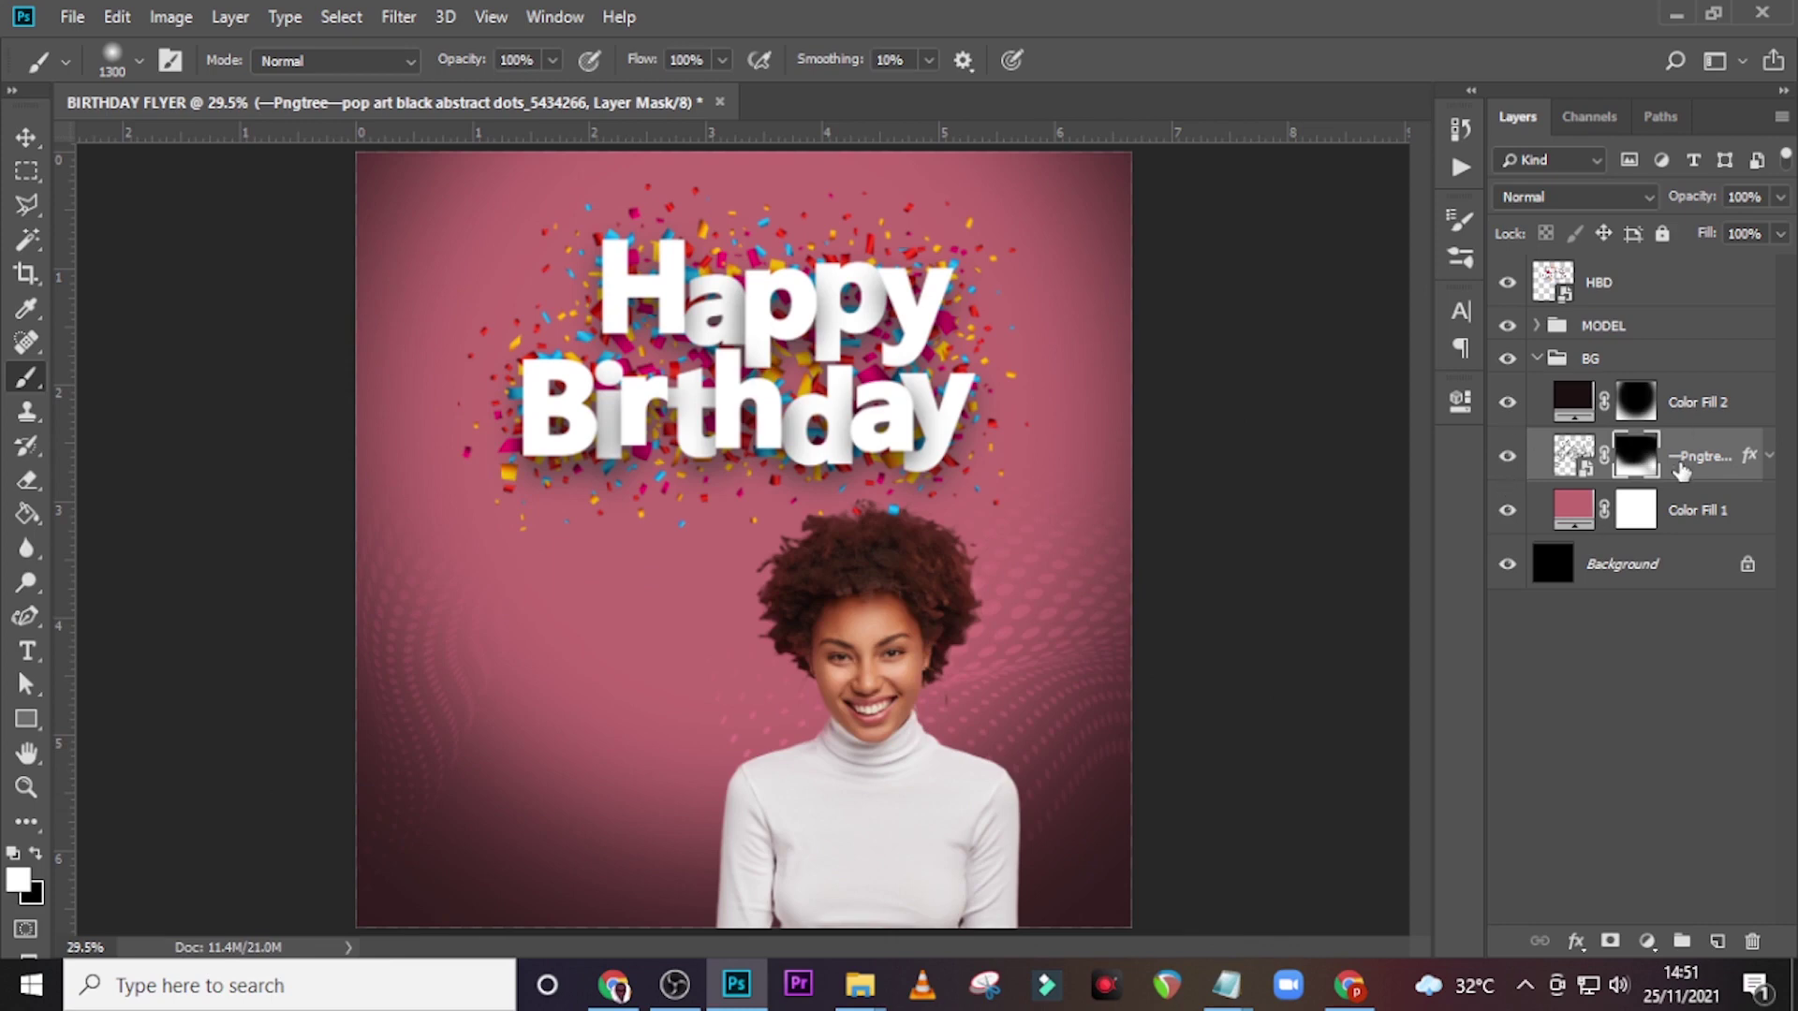
# - Set the dots layer's opacity to 62%
pyautogui.click(1573, 456)
pyautogui.moveTo(1764, 195); pyautogui.dragTo(1659, 201)
pyautogui.write('62')
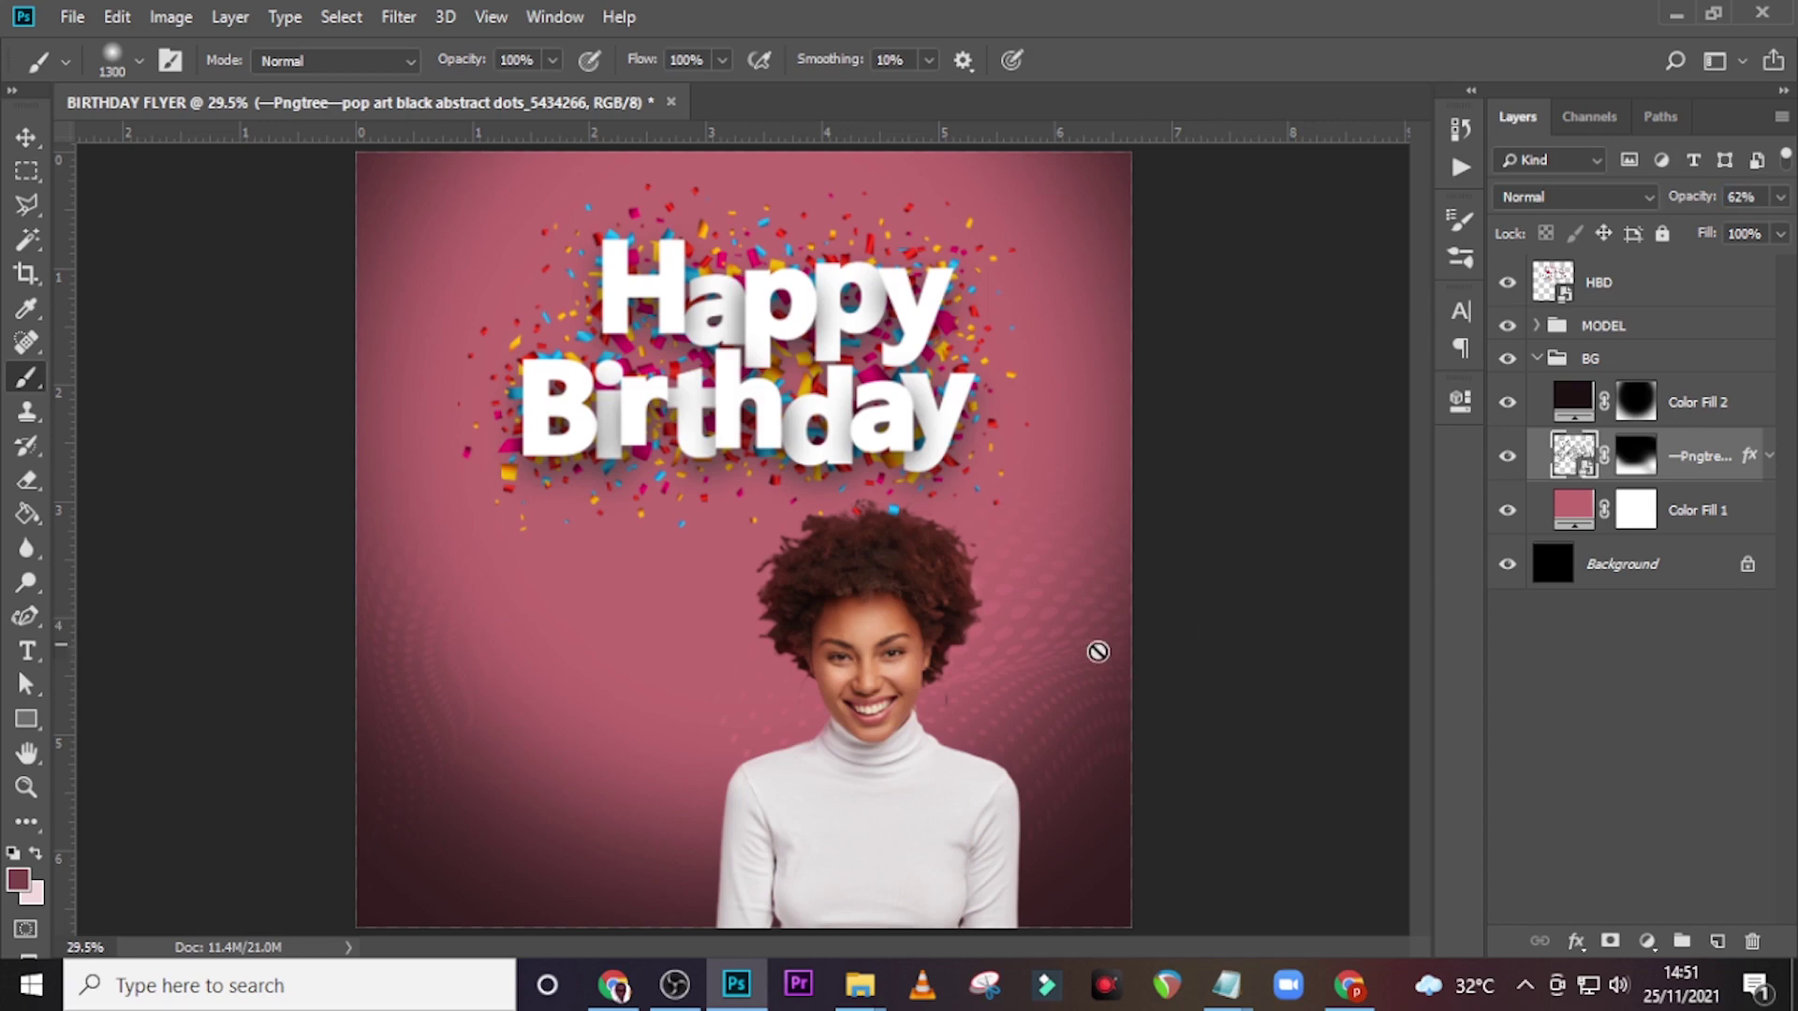
# - Paint white on the dots layer's mask with a 1000 px brush around the model's lower body and collapse the BG group
pyautogui.click(1635, 458)
pyautogui.press('[')
pyautogui.press('[')
pyautogui.press('[')
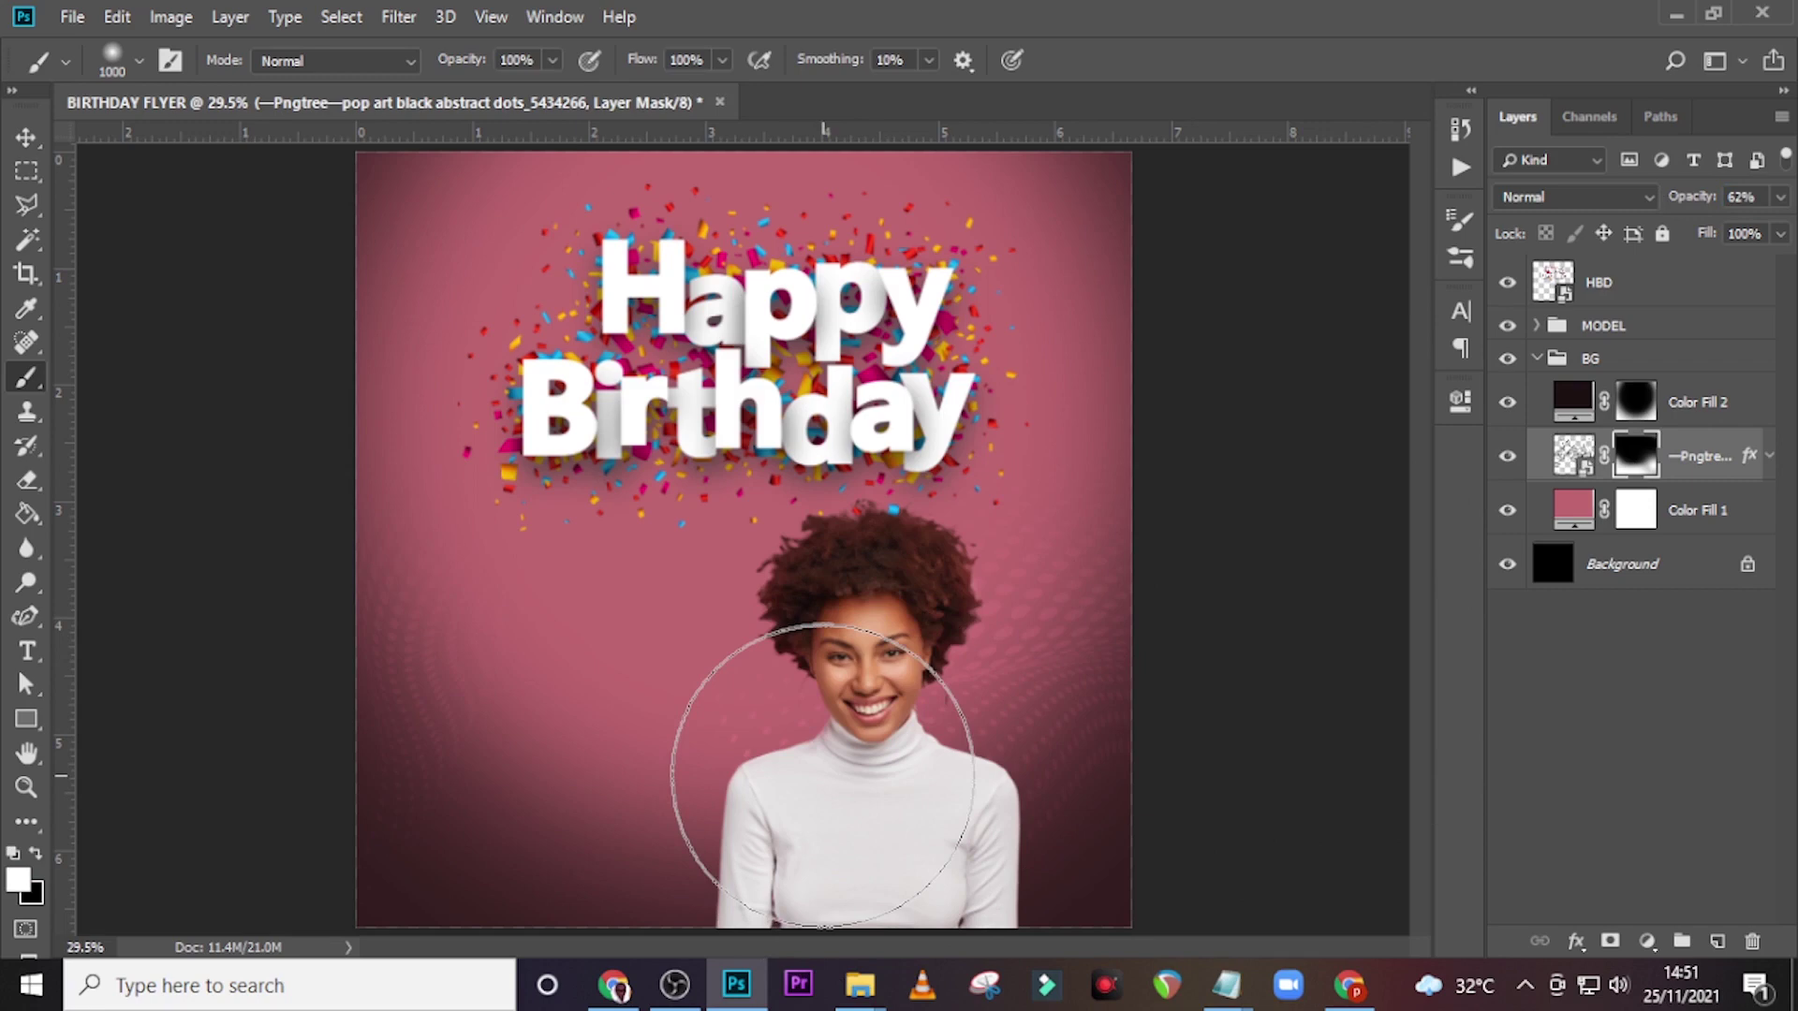
pyautogui.moveTo(823, 775); pyautogui.dragTo(809, 811)
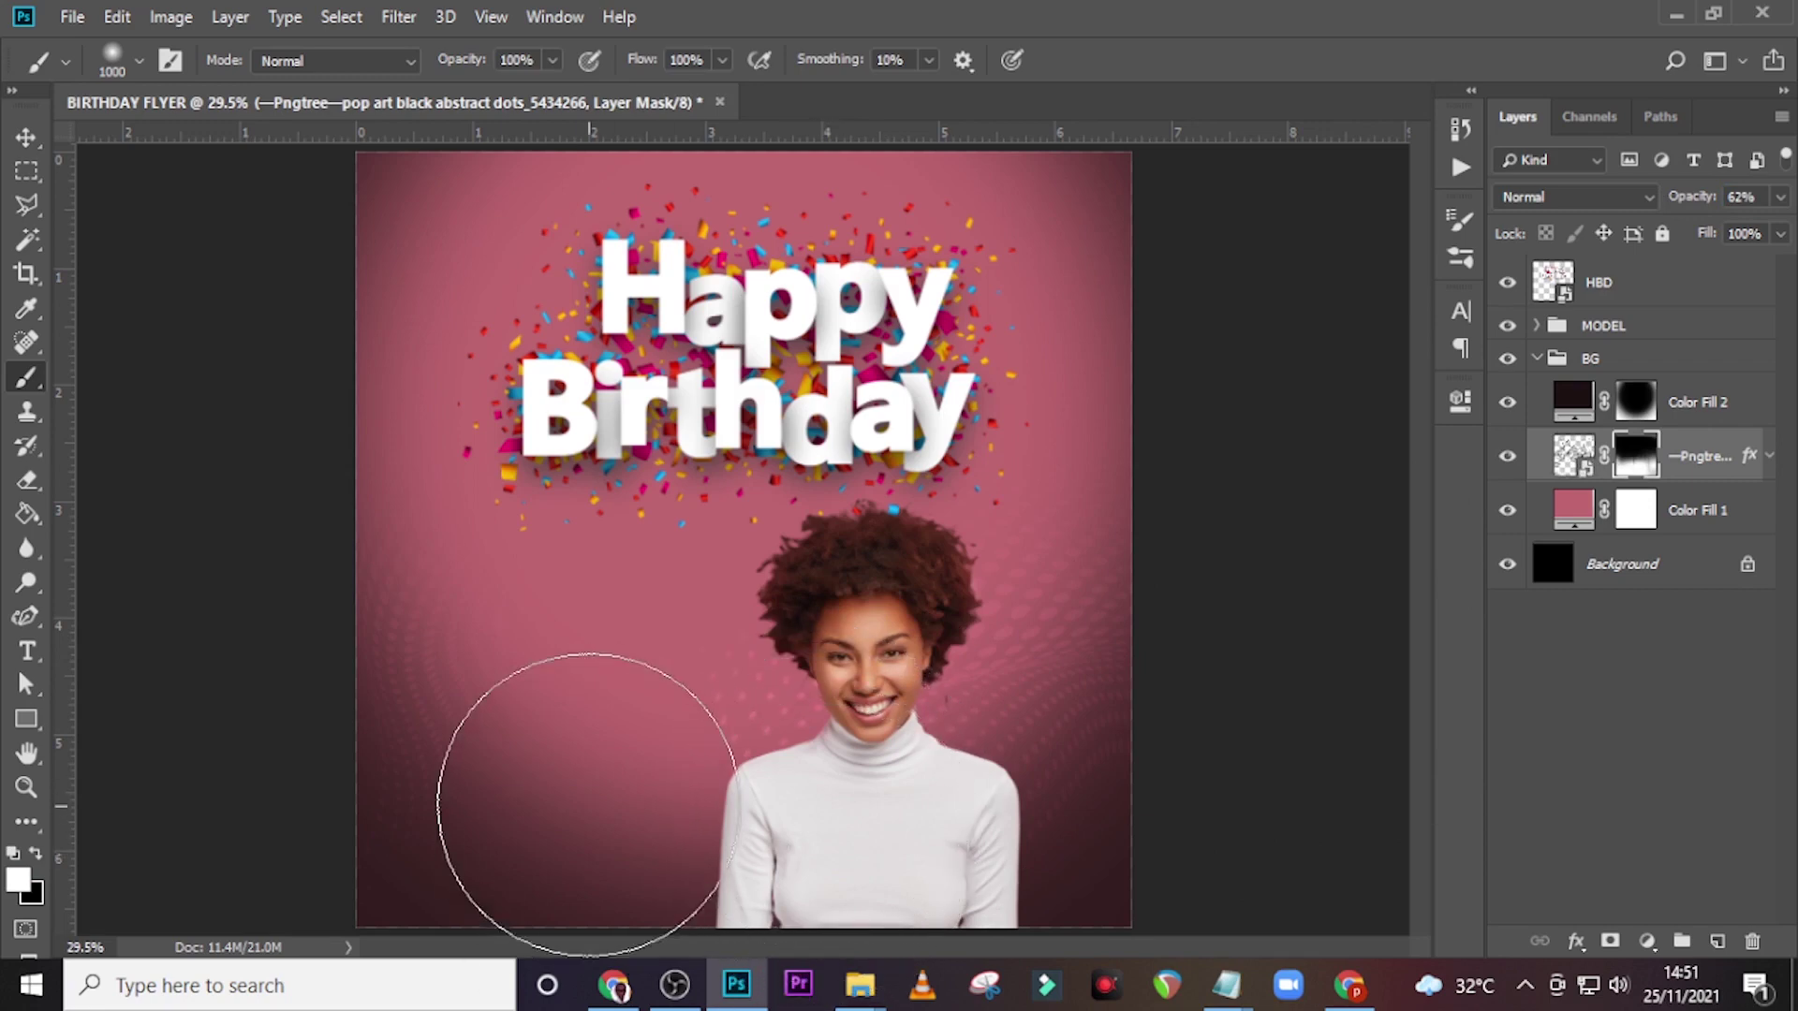
pyautogui.click(1537, 359)
# - Put the Happy Birthday image layer in a new group named HBD
pyautogui.click(1625, 286)
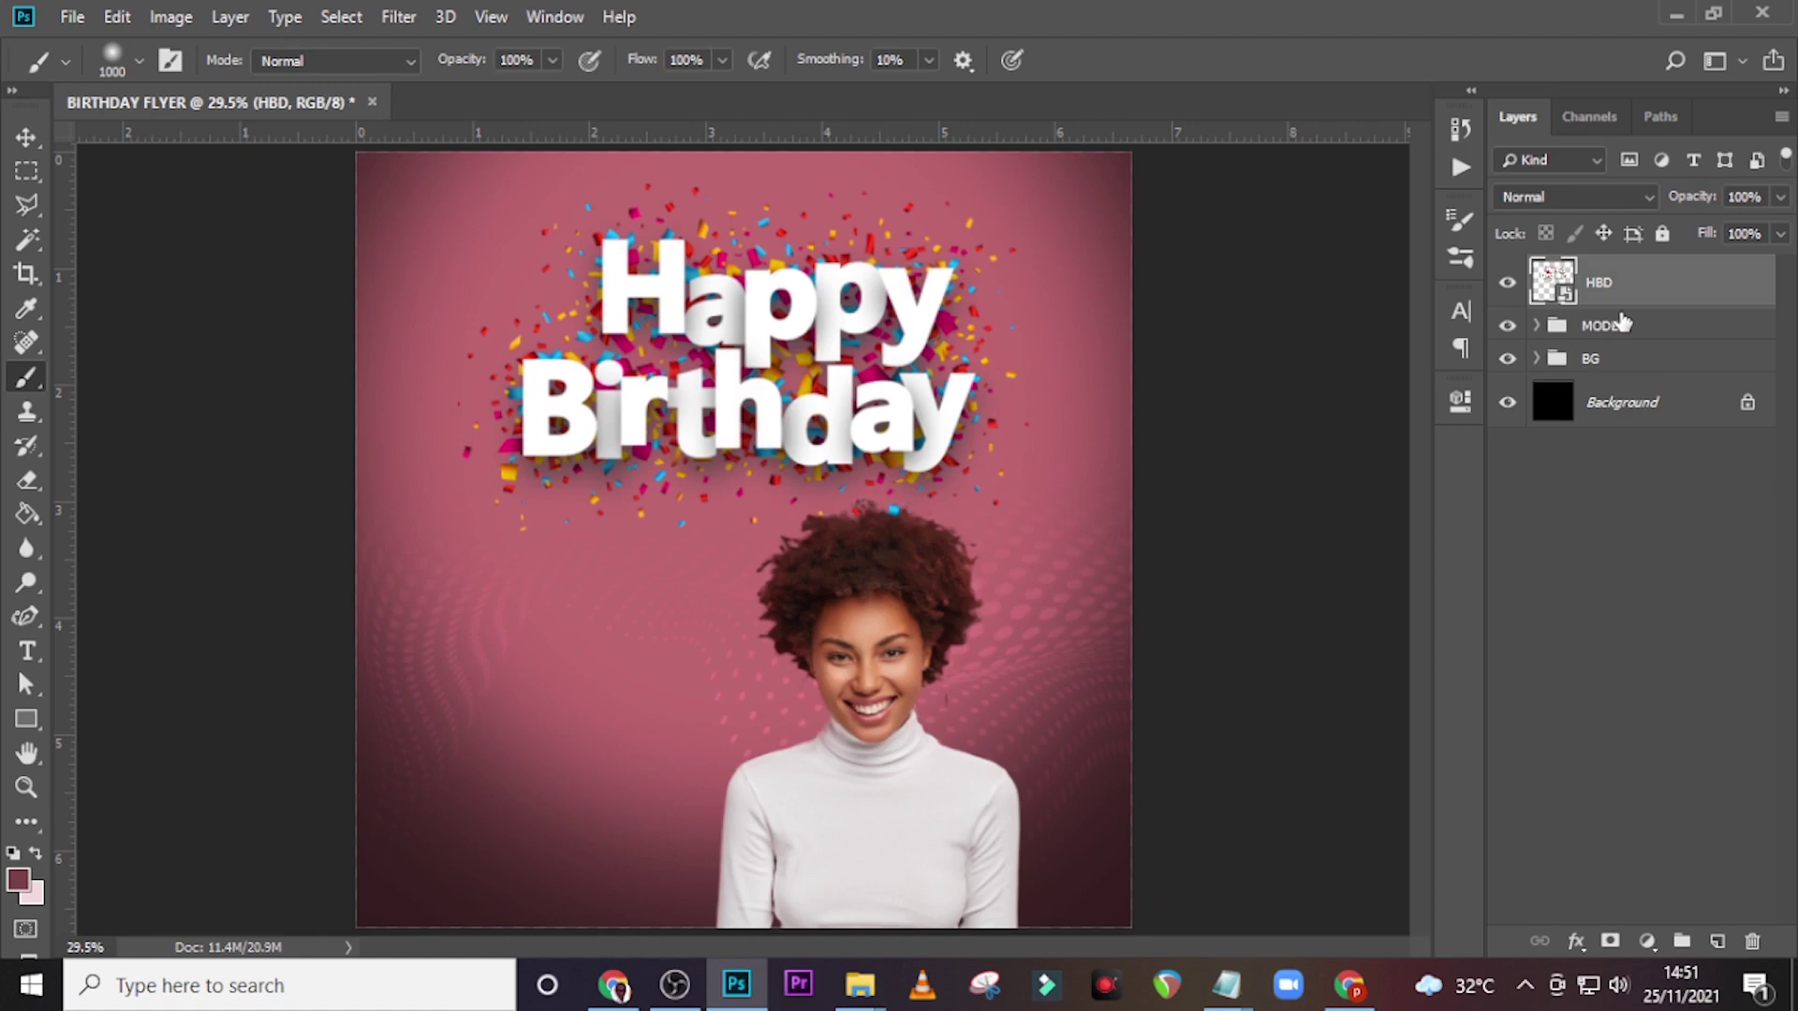
pyautogui.hotkey('ctrl', 'g')
pyautogui.doubleClick(1607, 271)
pyautogui.write('HBD')
pyautogui.press('Return')
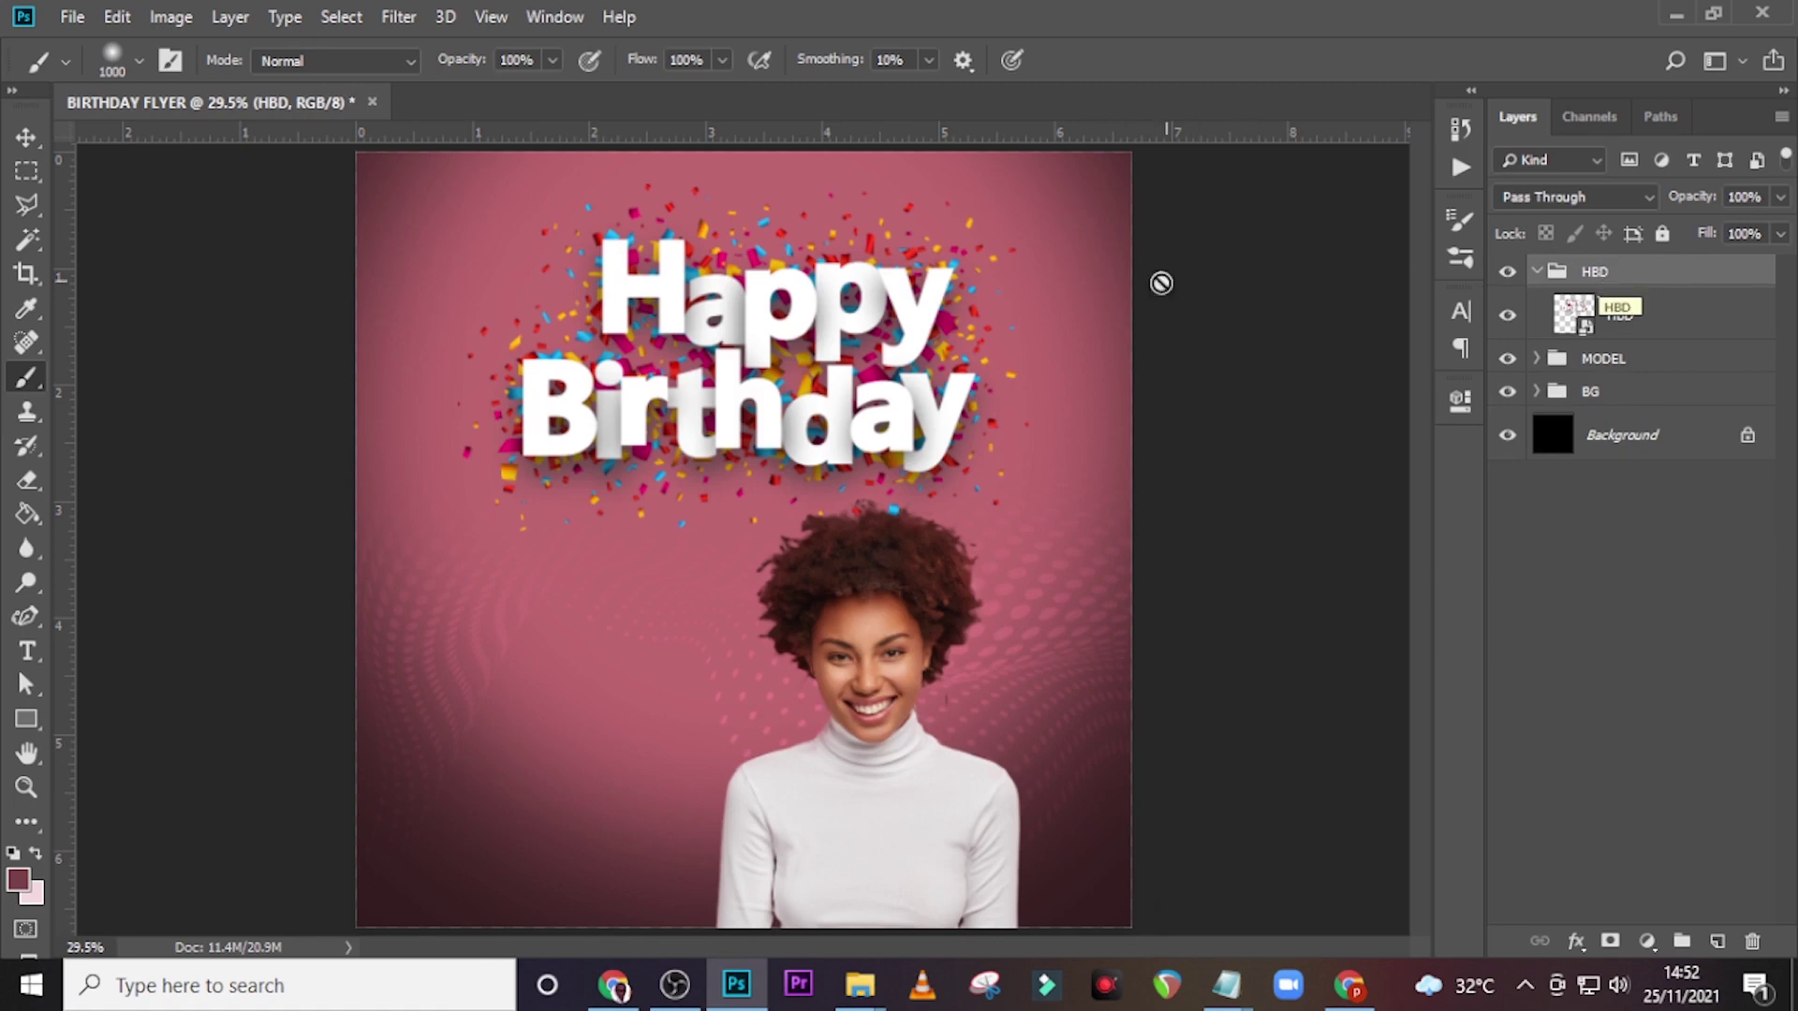
# - Show the guides and add the celebrant's surname from the Notepad text as a new text layer below the title, beside the model's head
pyautogui.press('t')
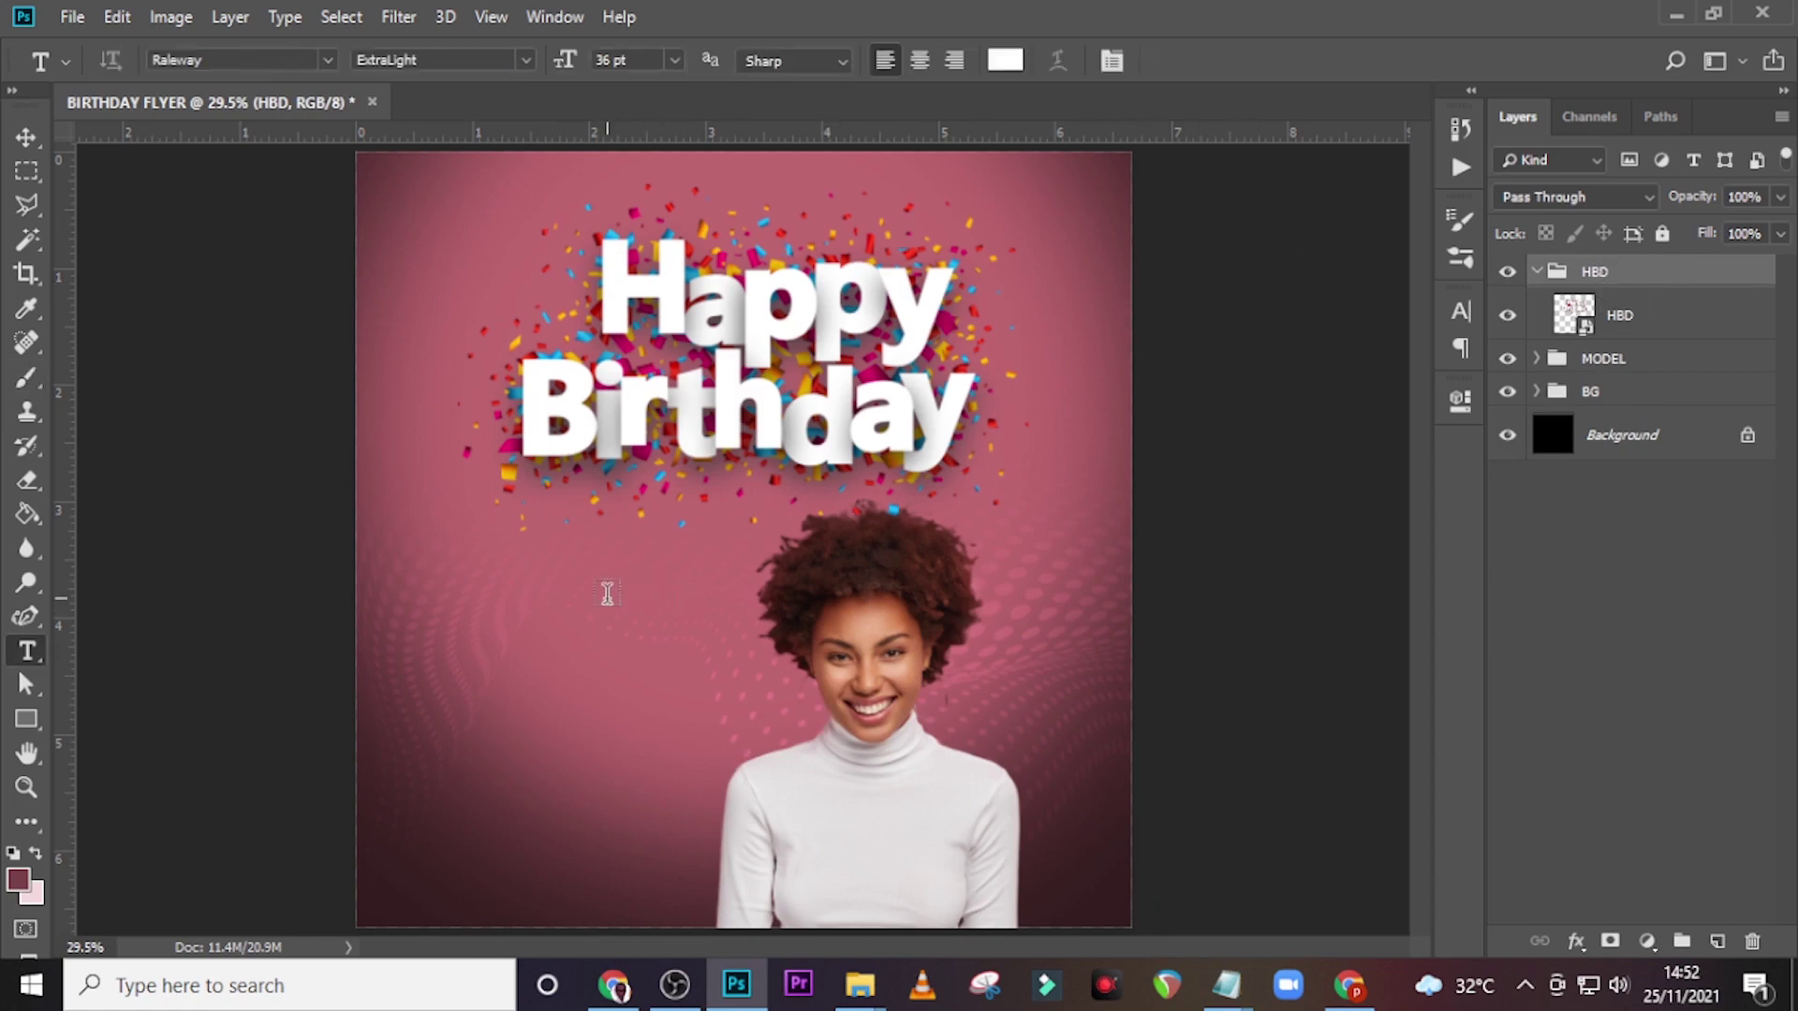
pyautogui.hotkey('ctrl', ';')
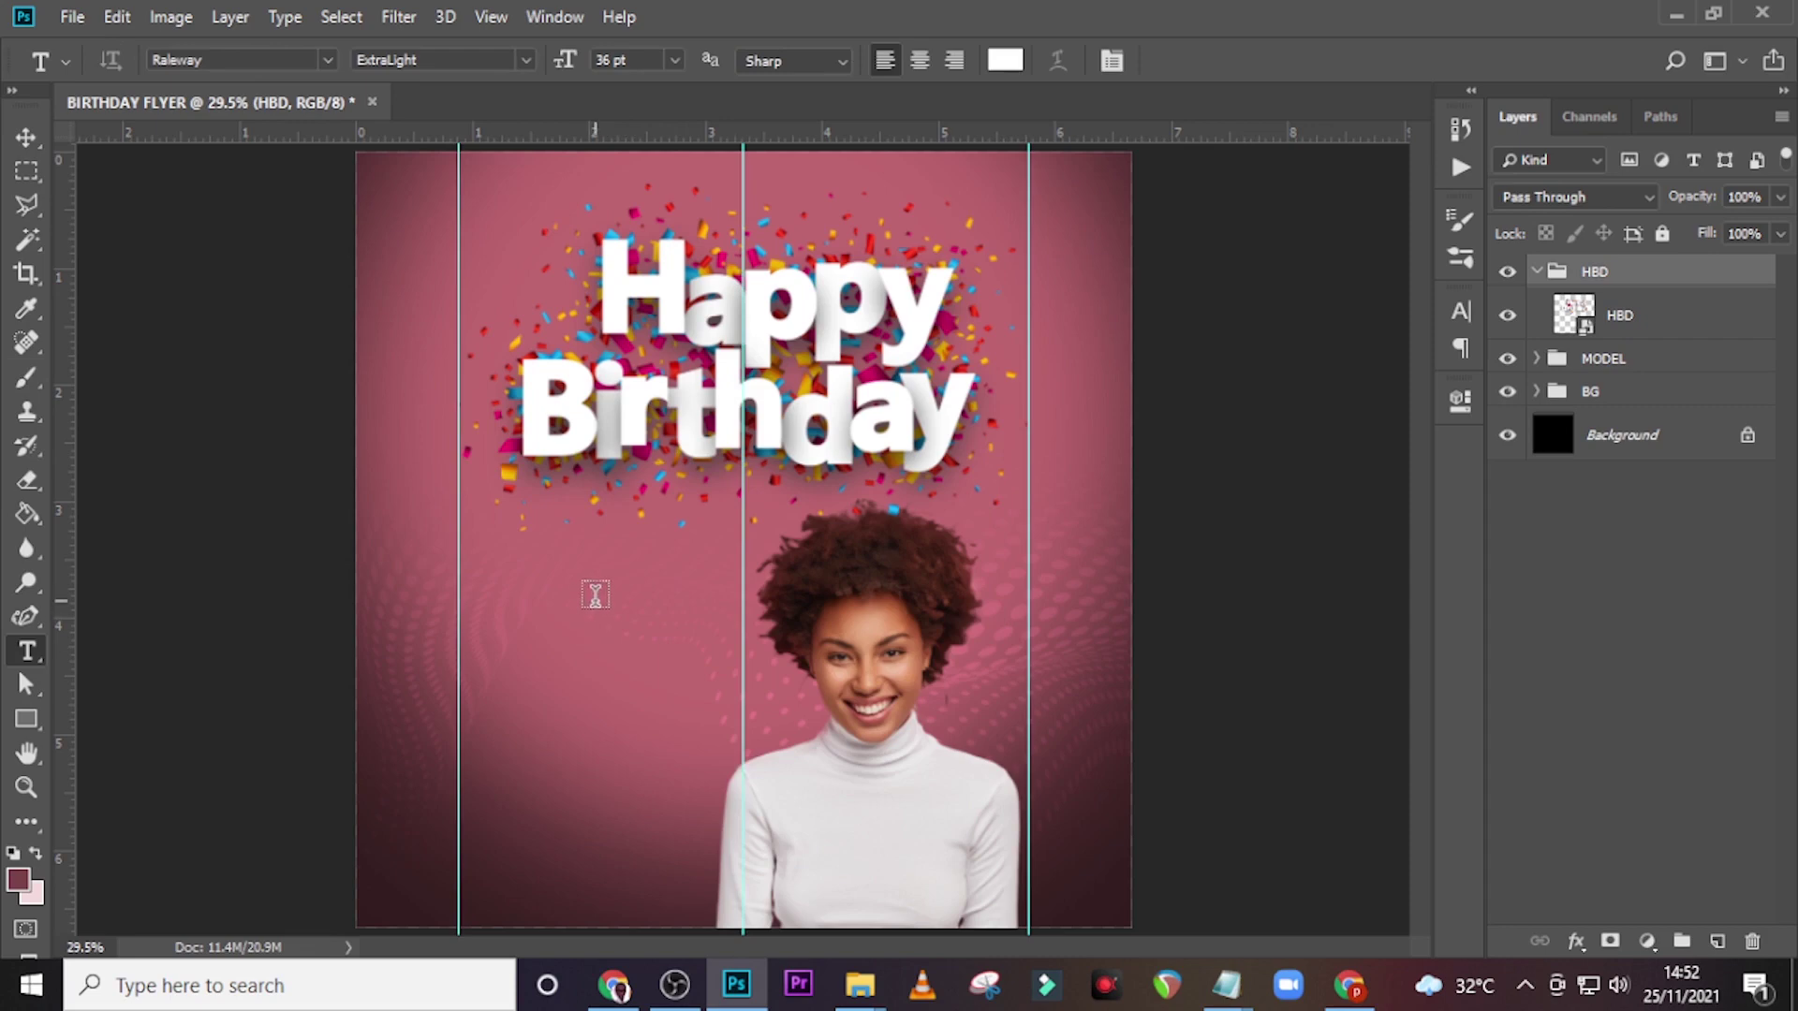
pyautogui.click(594, 598)
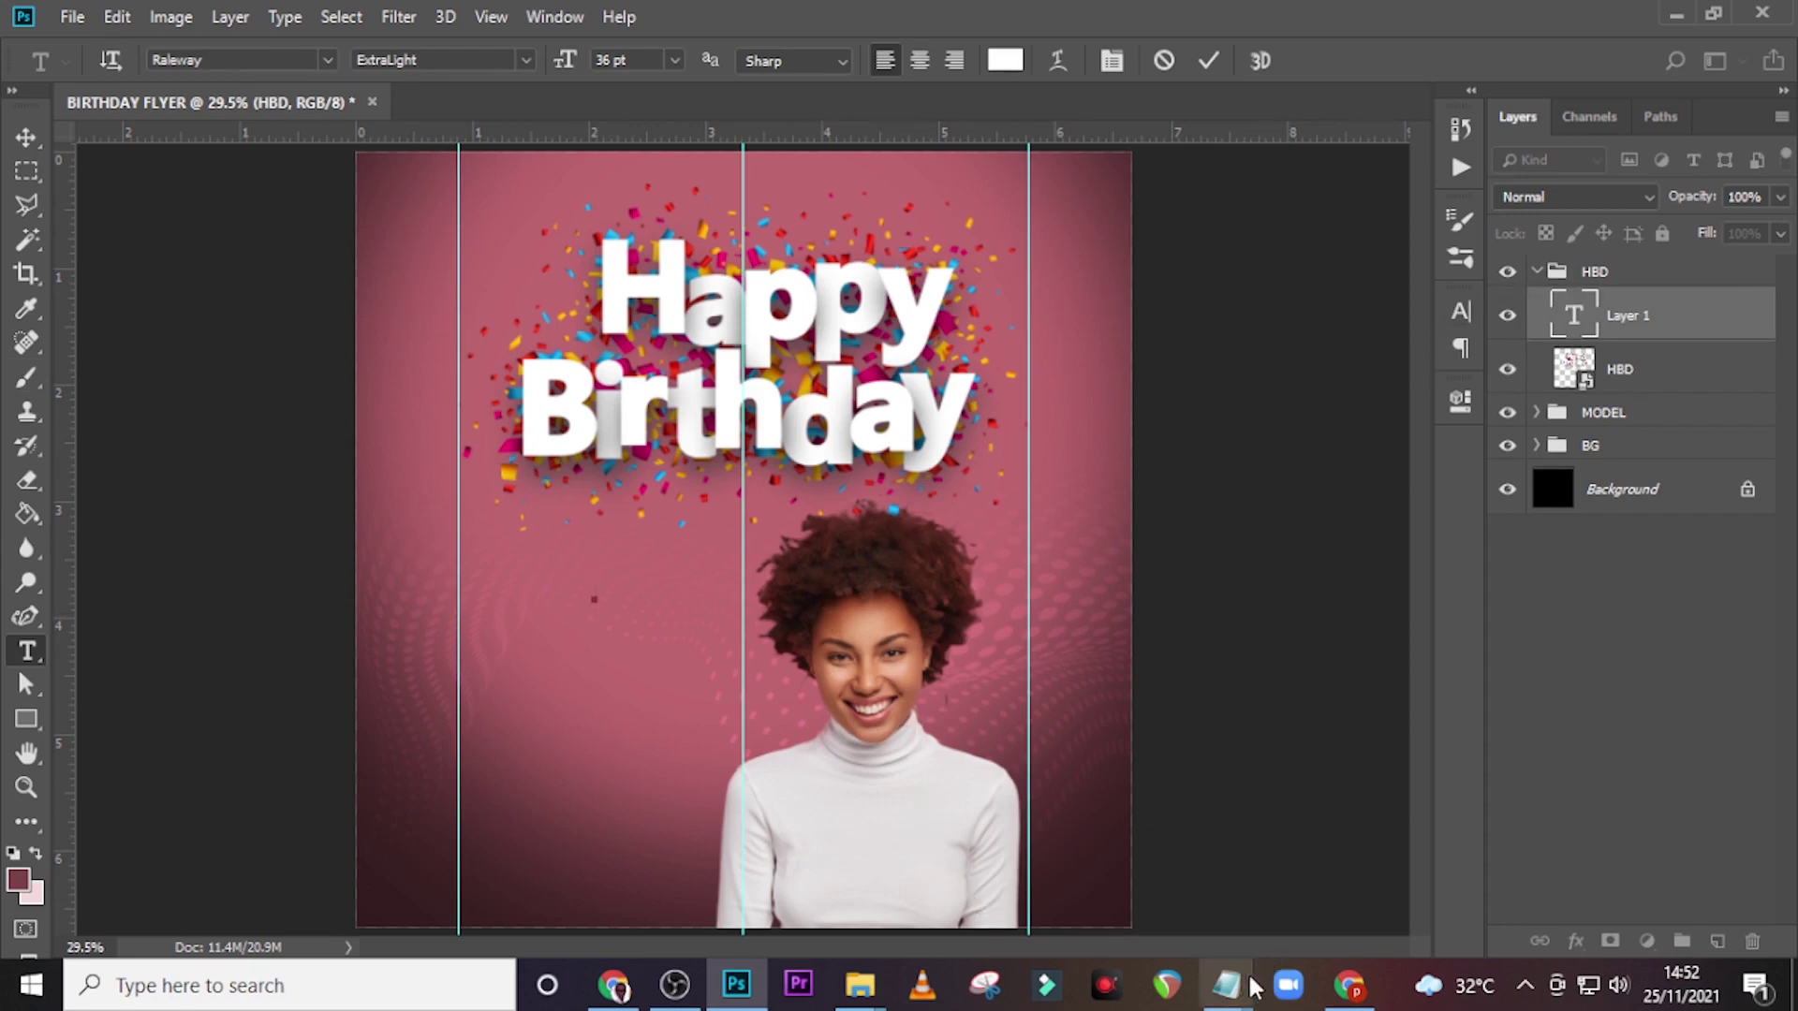
pyautogui.click(1324, 862)
pyautogui.click(1582, 327)
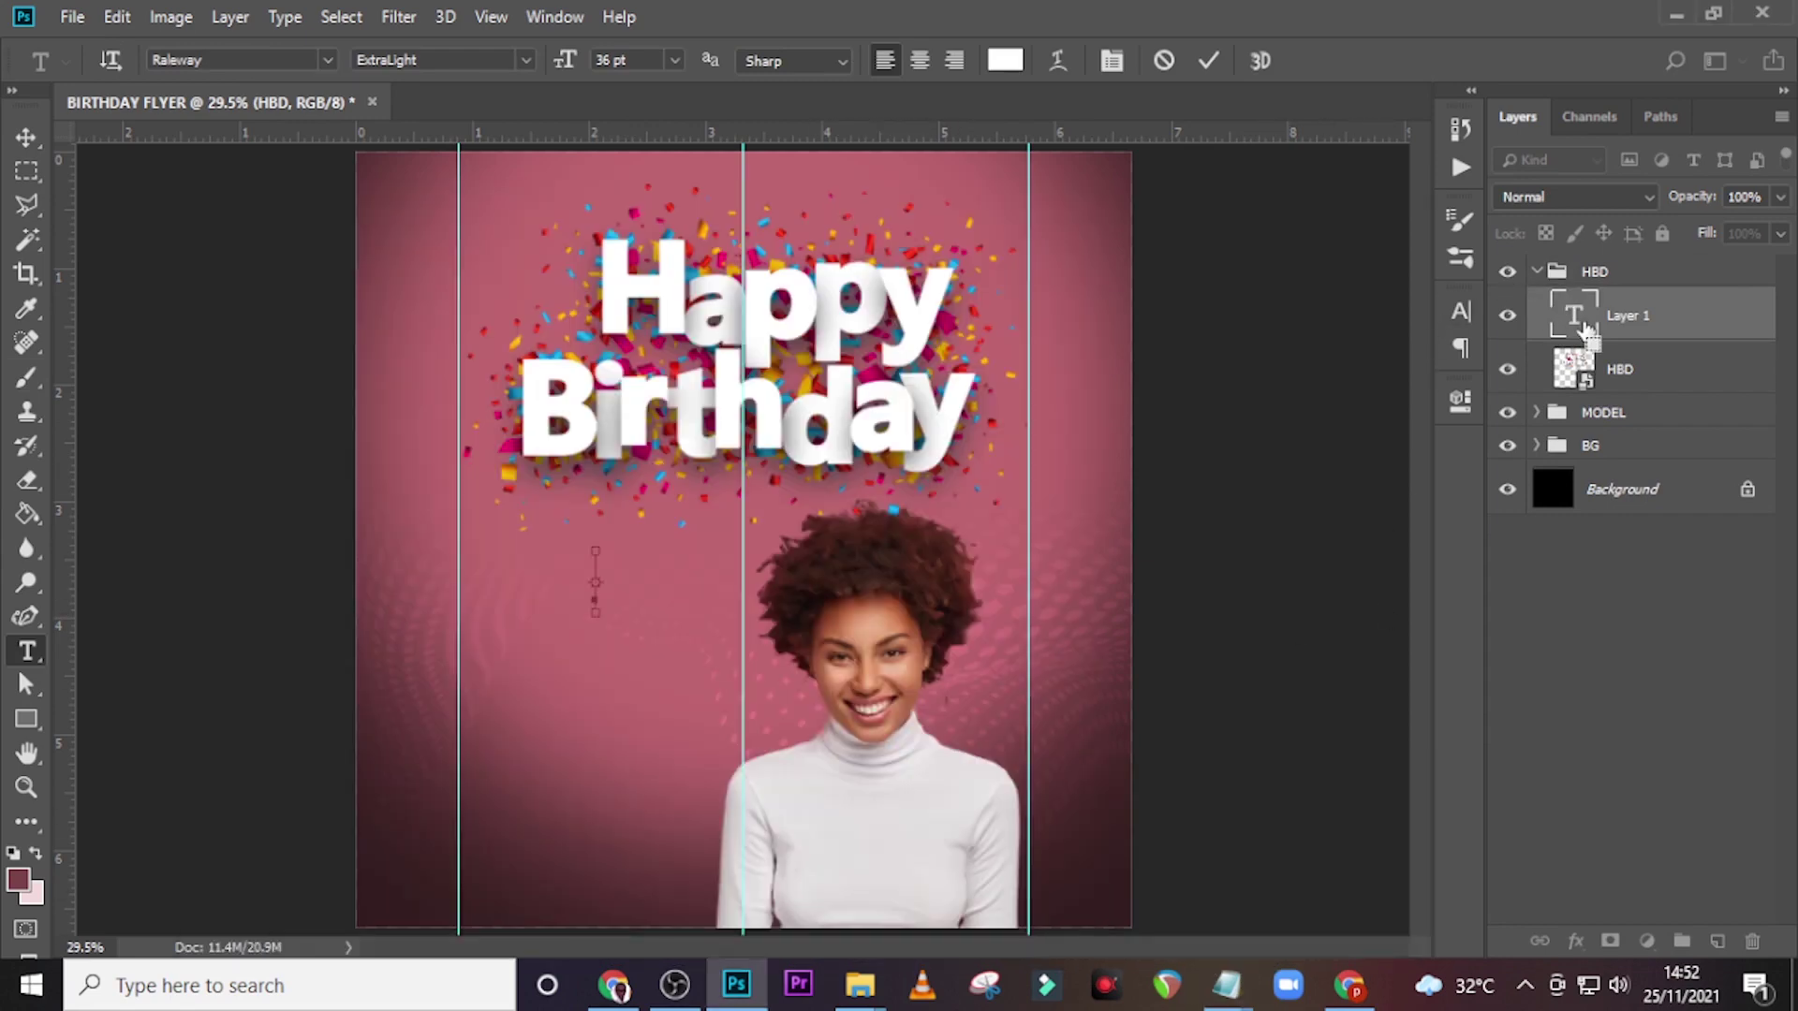
pyautogui.write('amponsah')
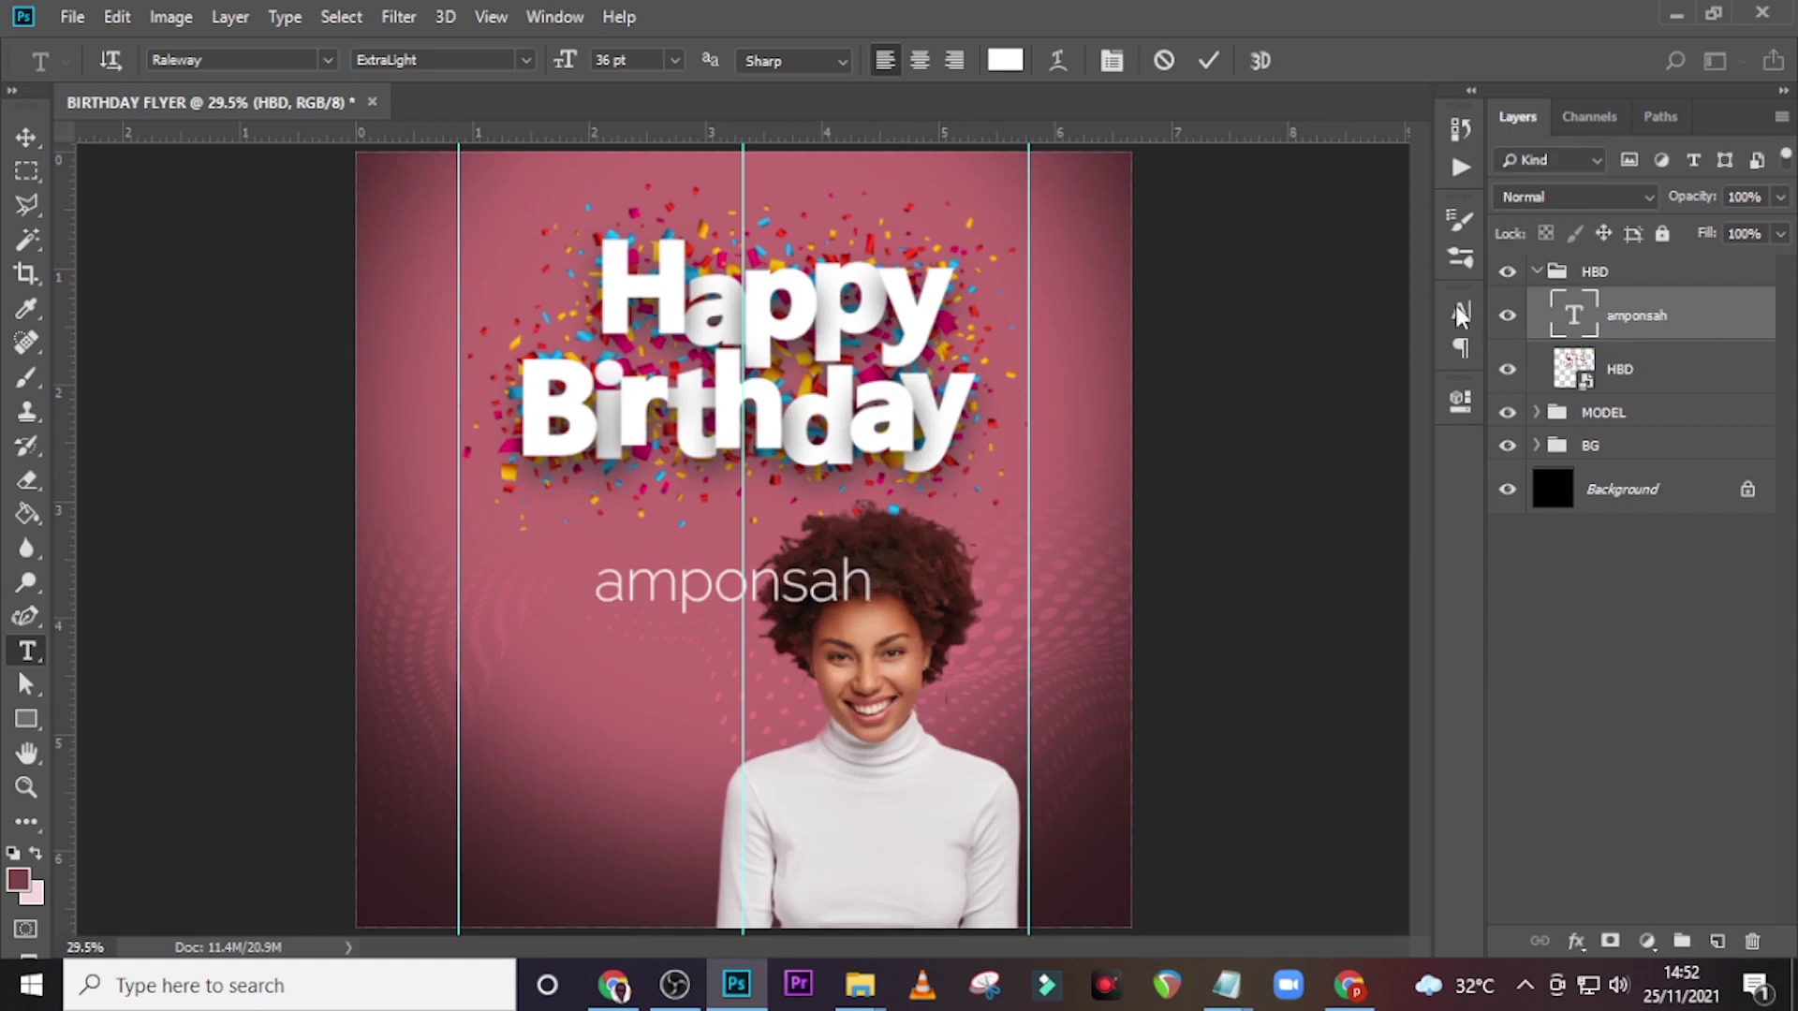
# - Format the surname text in Morganite Book at 40.3 pt
pyautogui.click(1461, 312)
pyautogui.click(1302, 343)
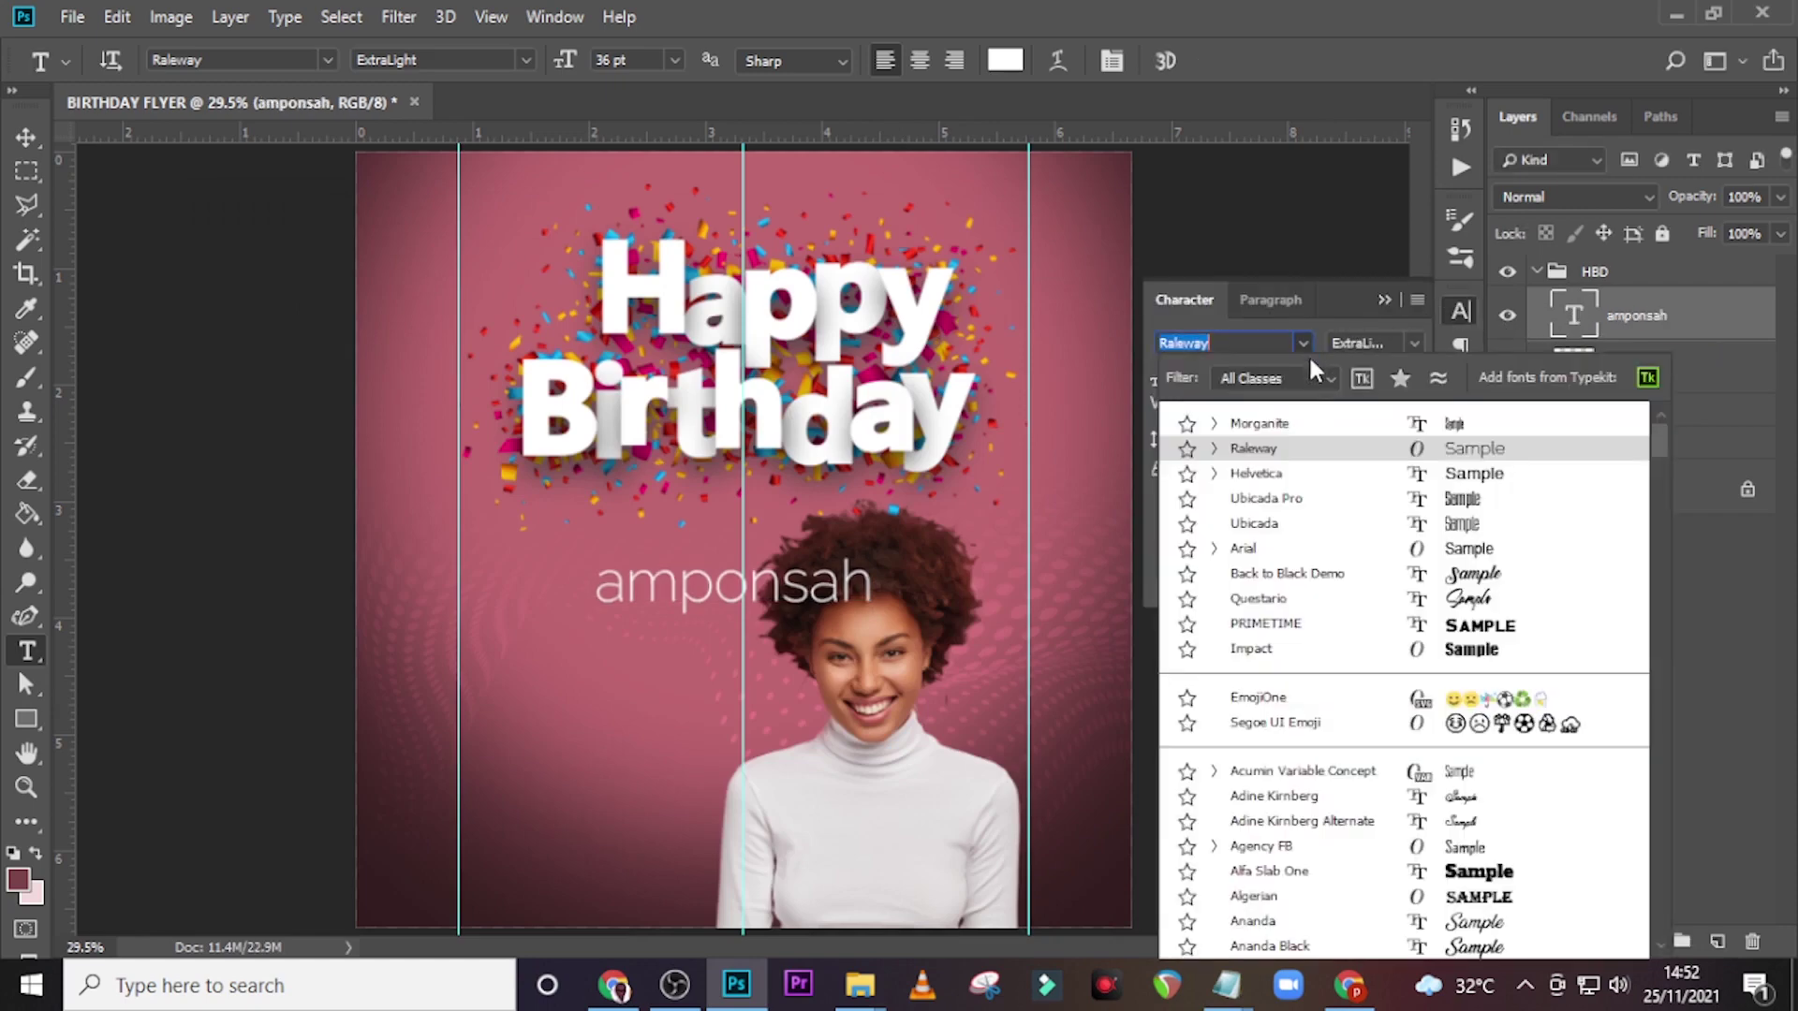
pyautogui.click(1279, 425)
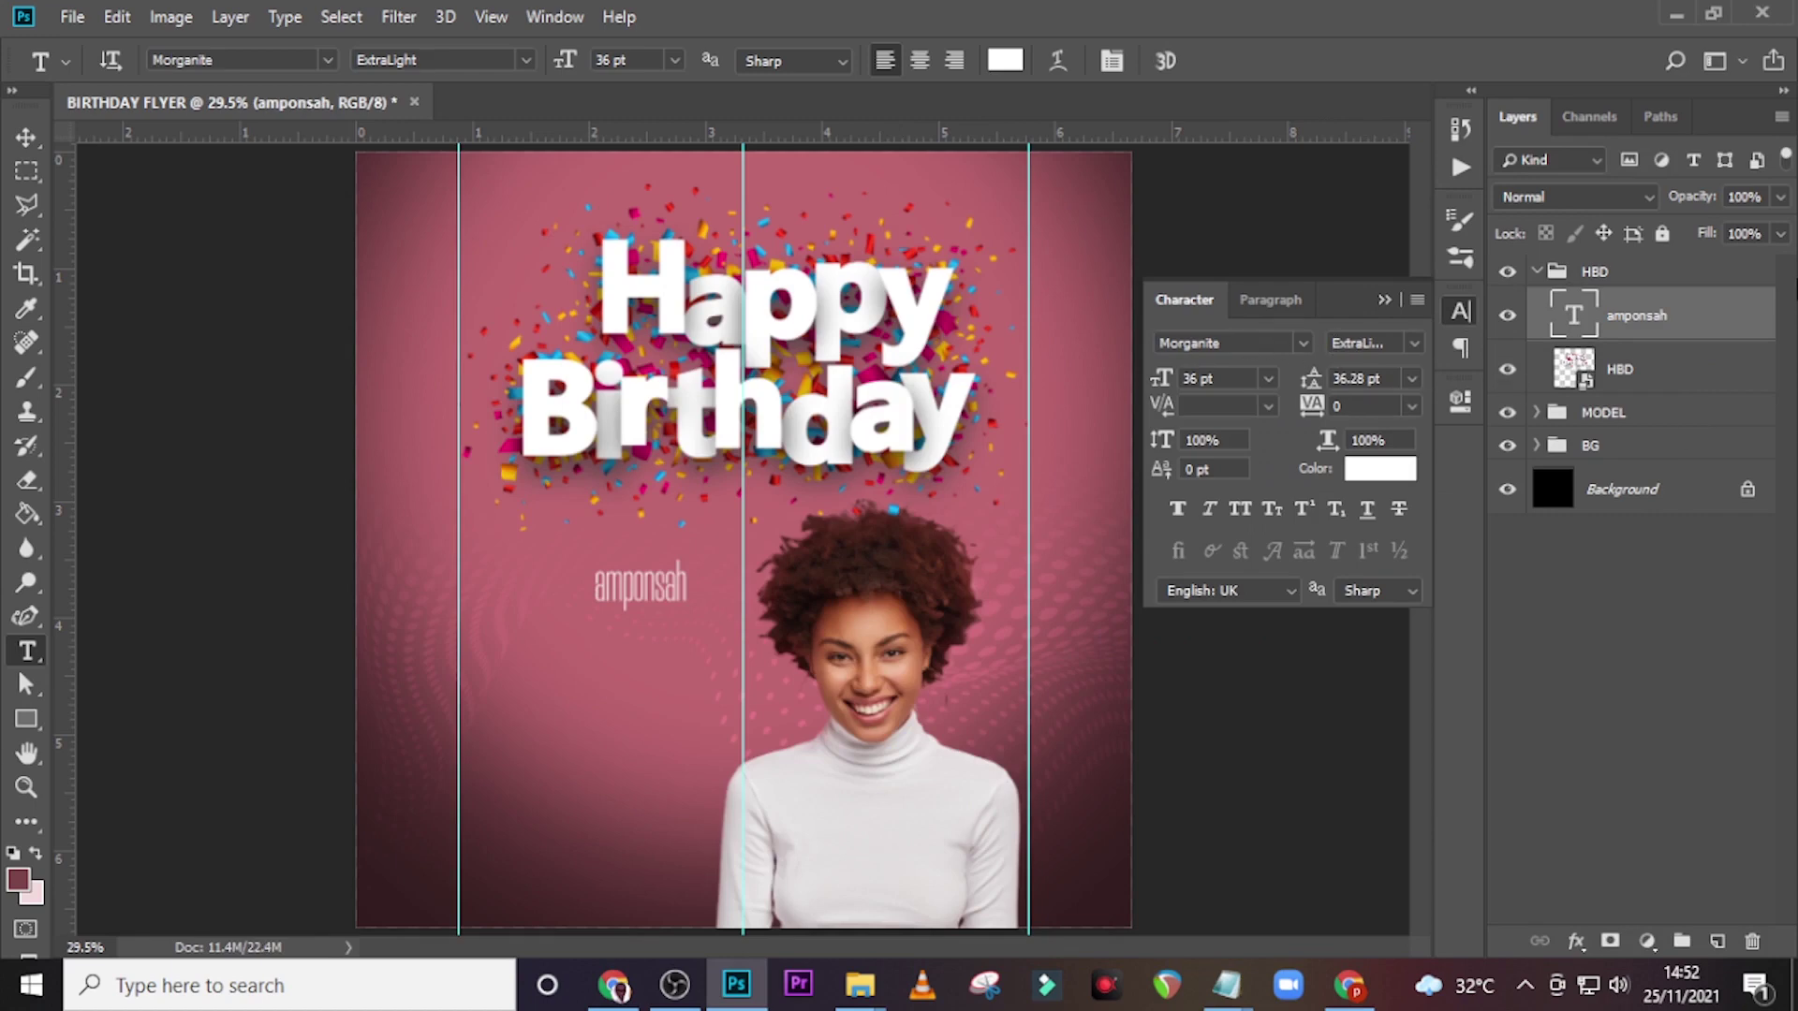
pyautogui.click(1416, 343)
pyautogui.click(1369, 492)
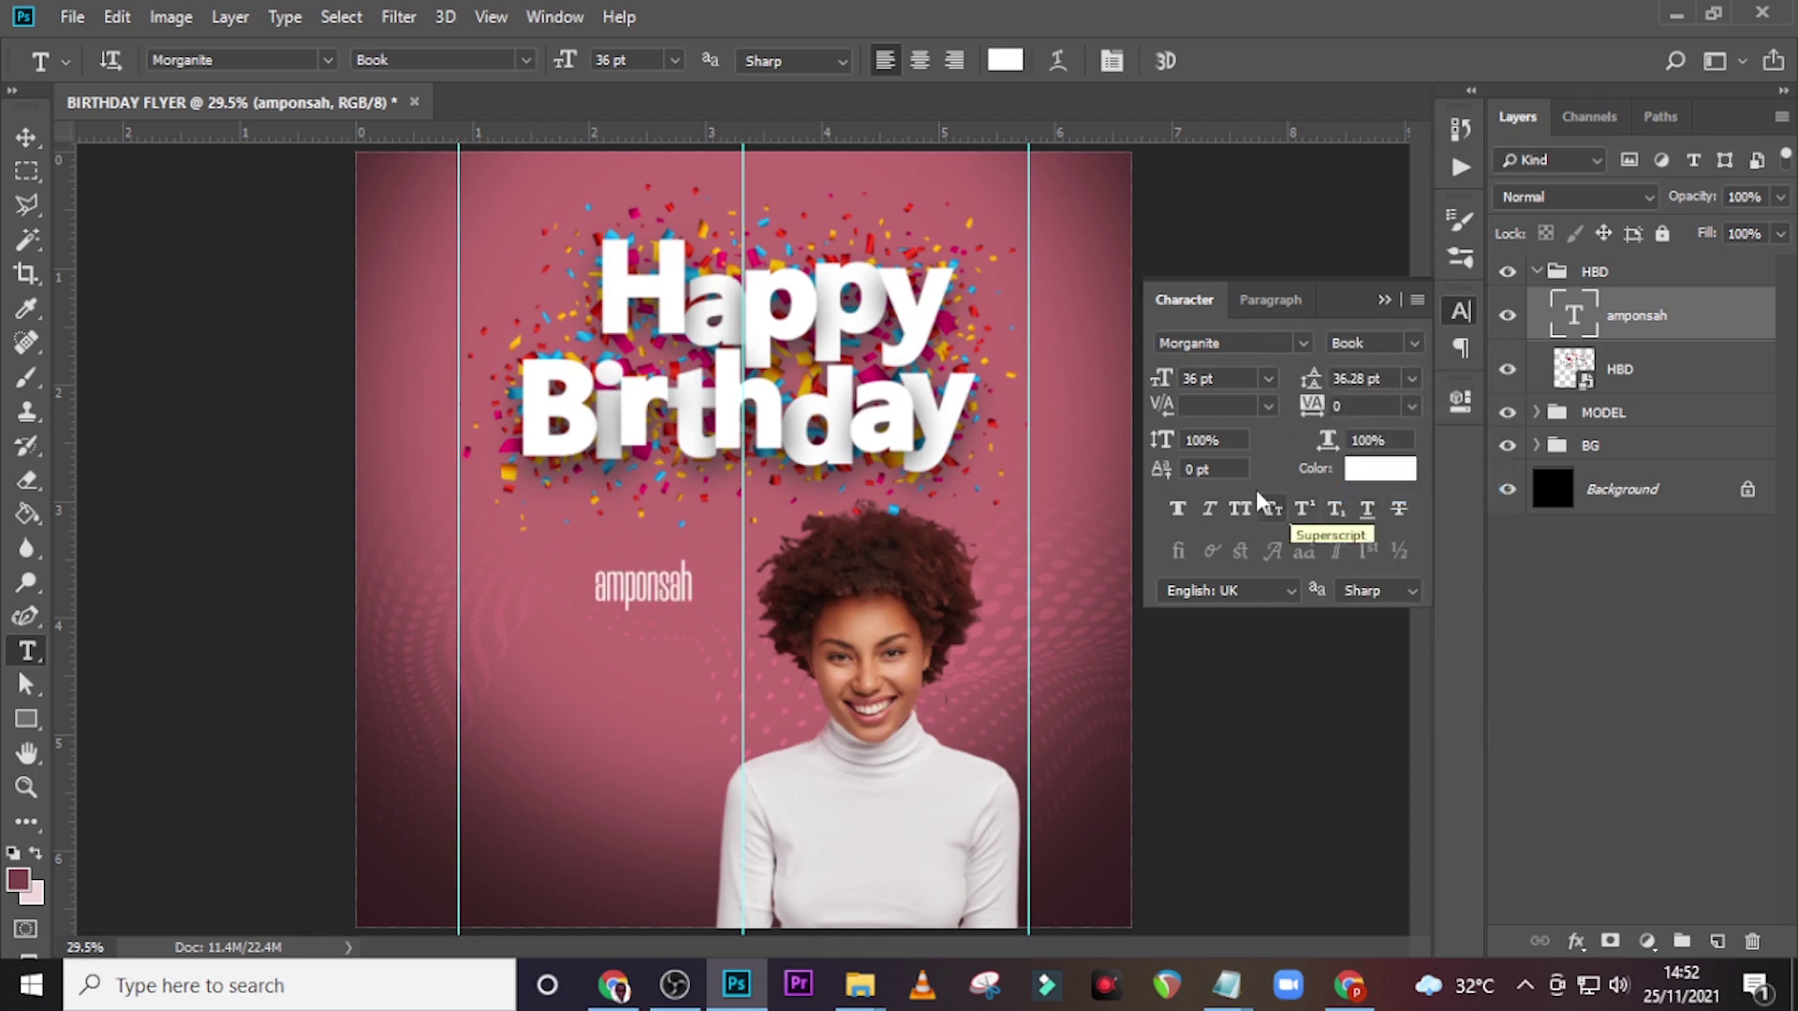
pyautogui.click(1206, 379)
pyautogui.write('40')
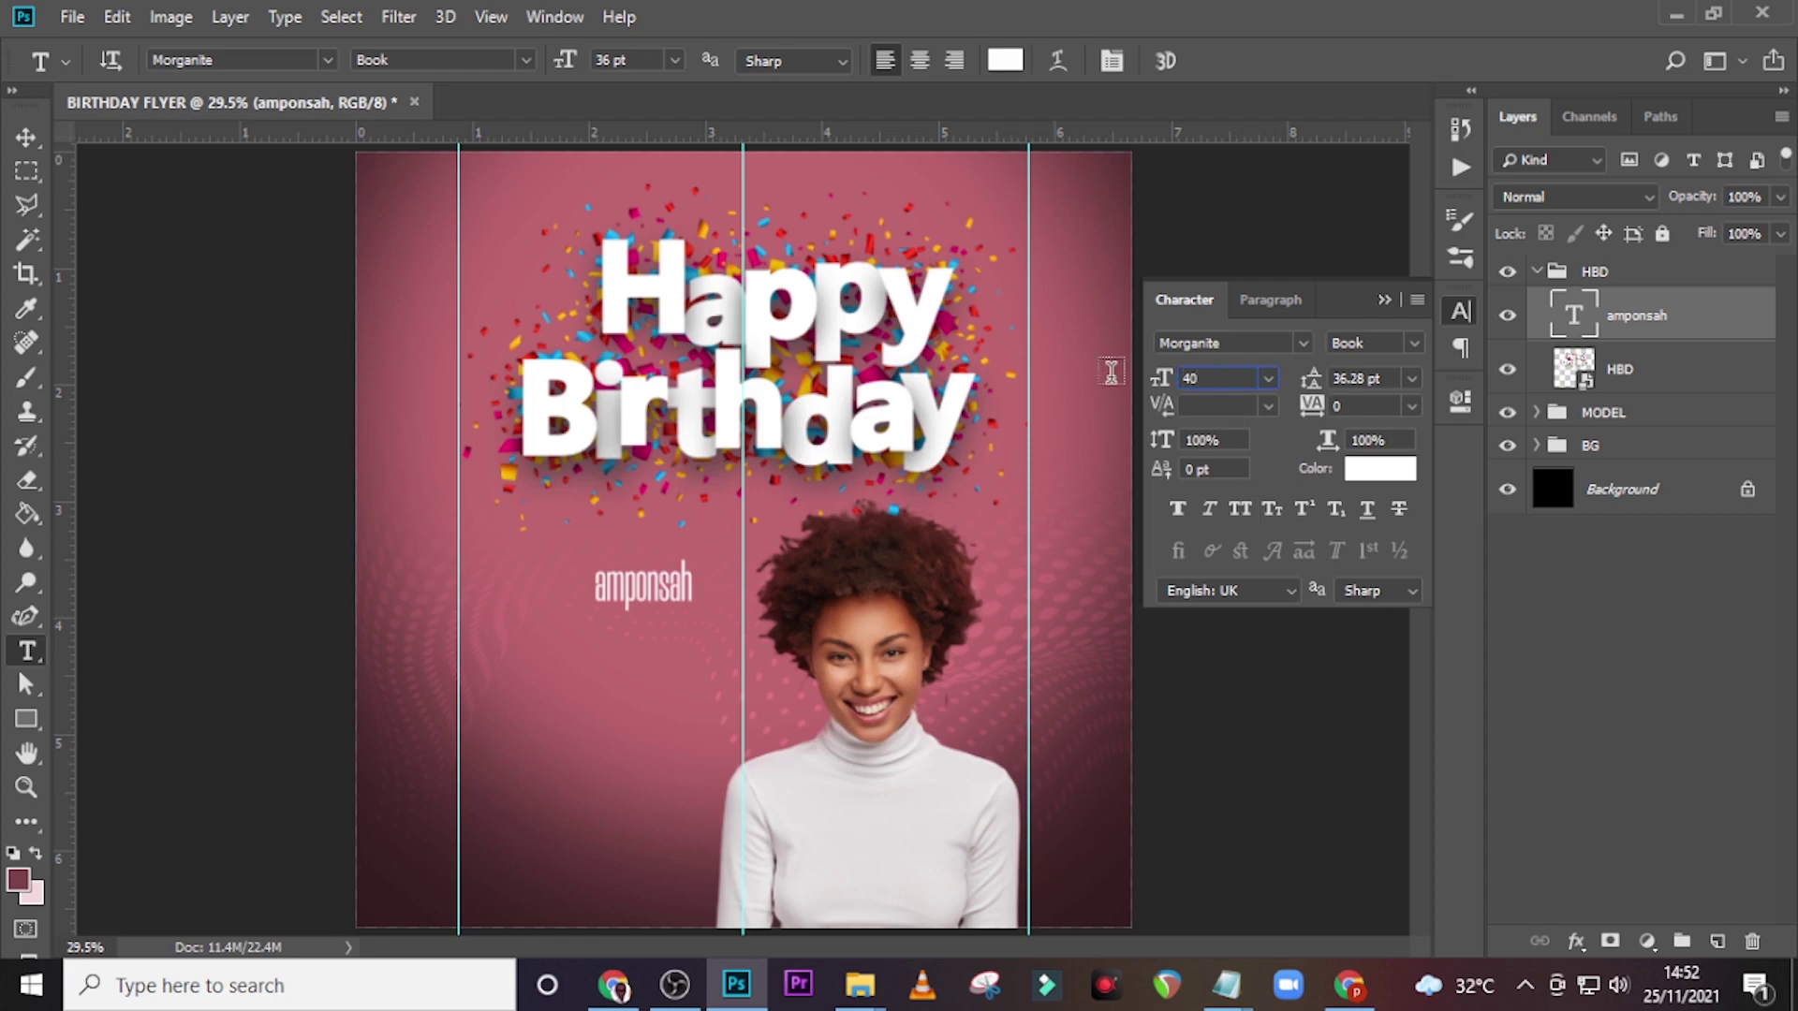
pyautogui.write('.3')
pyautogui.press('Return')
# - Try to set the text tracking to 20
pyautogui.hotkey('alt', '[')
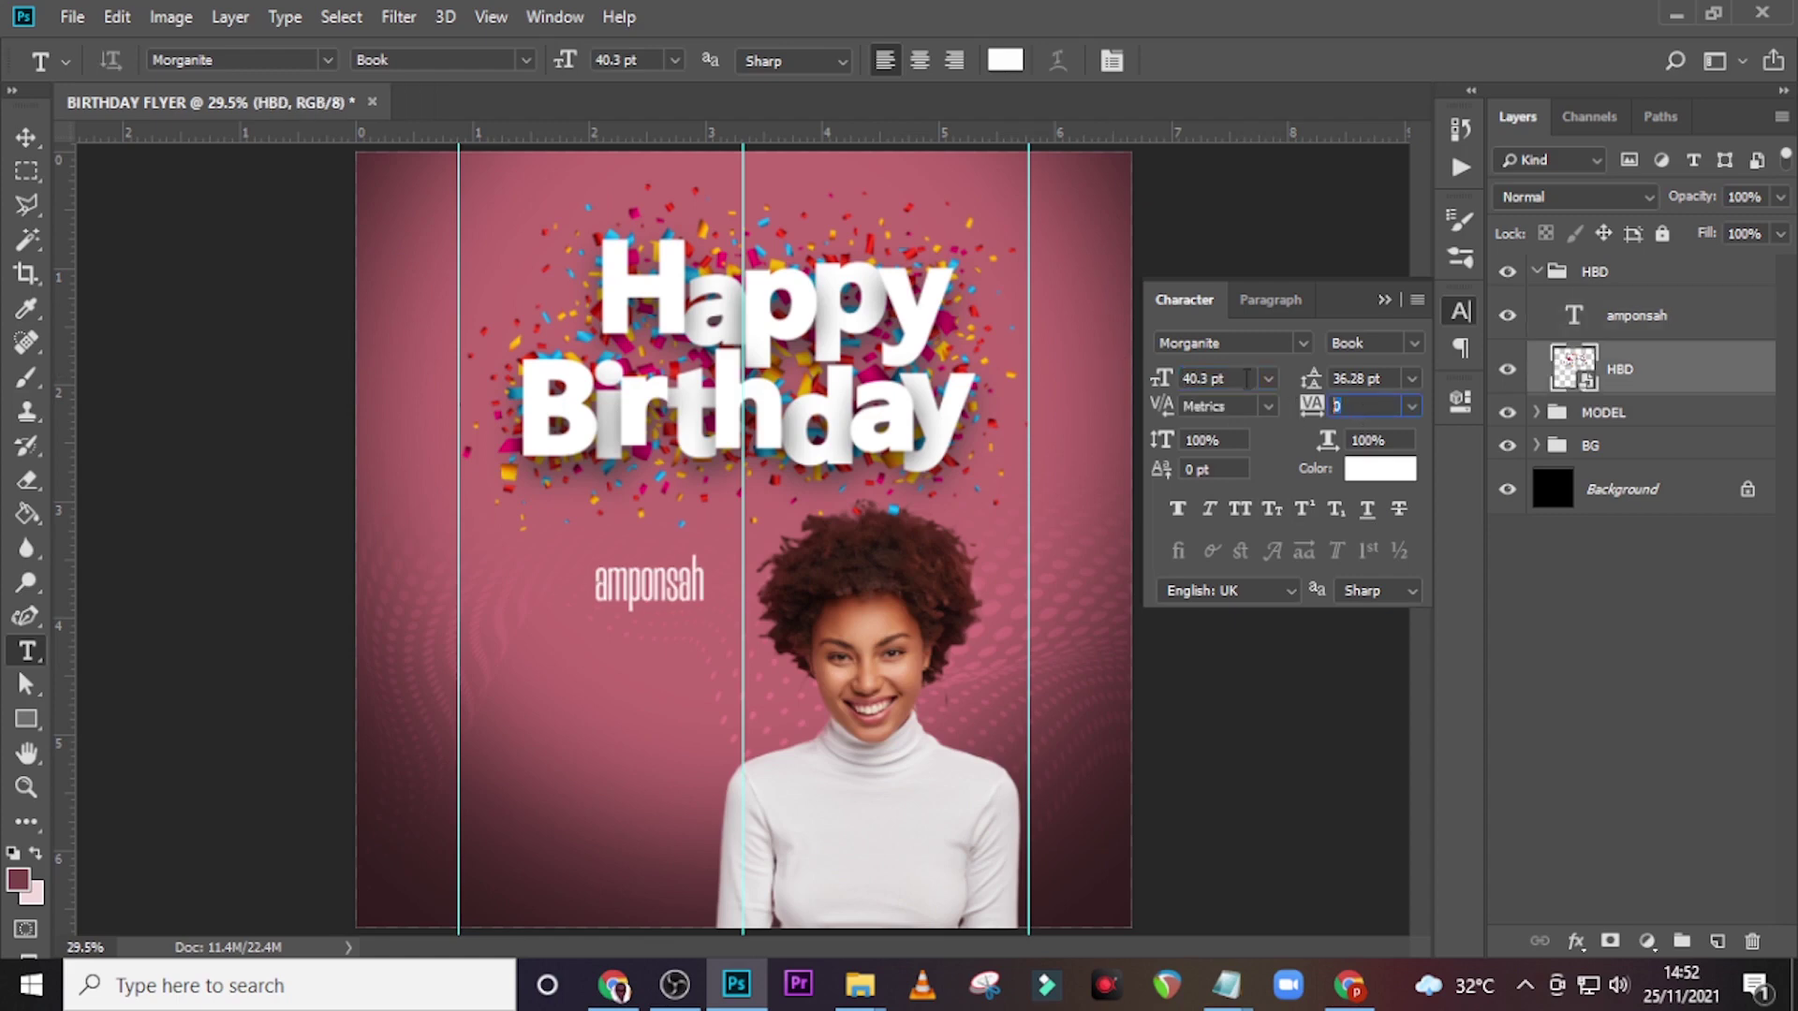
pyautogui.press('F2')
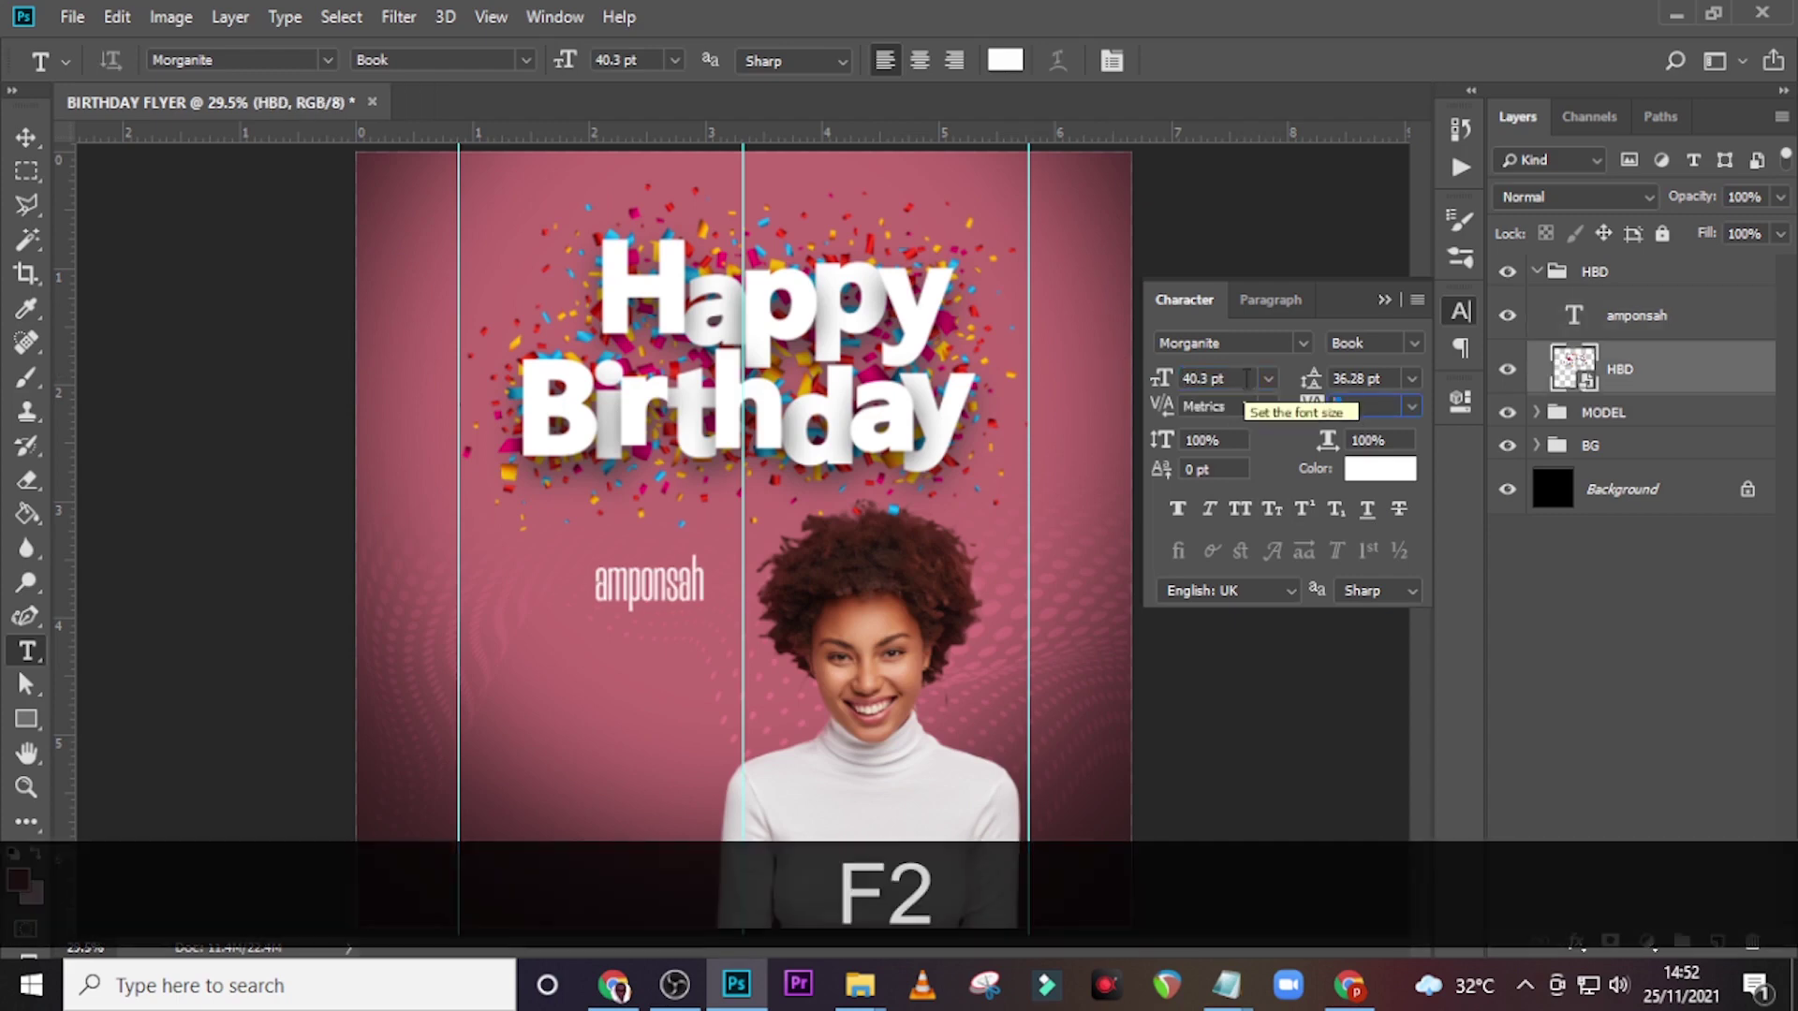
pyautogui.write('20')
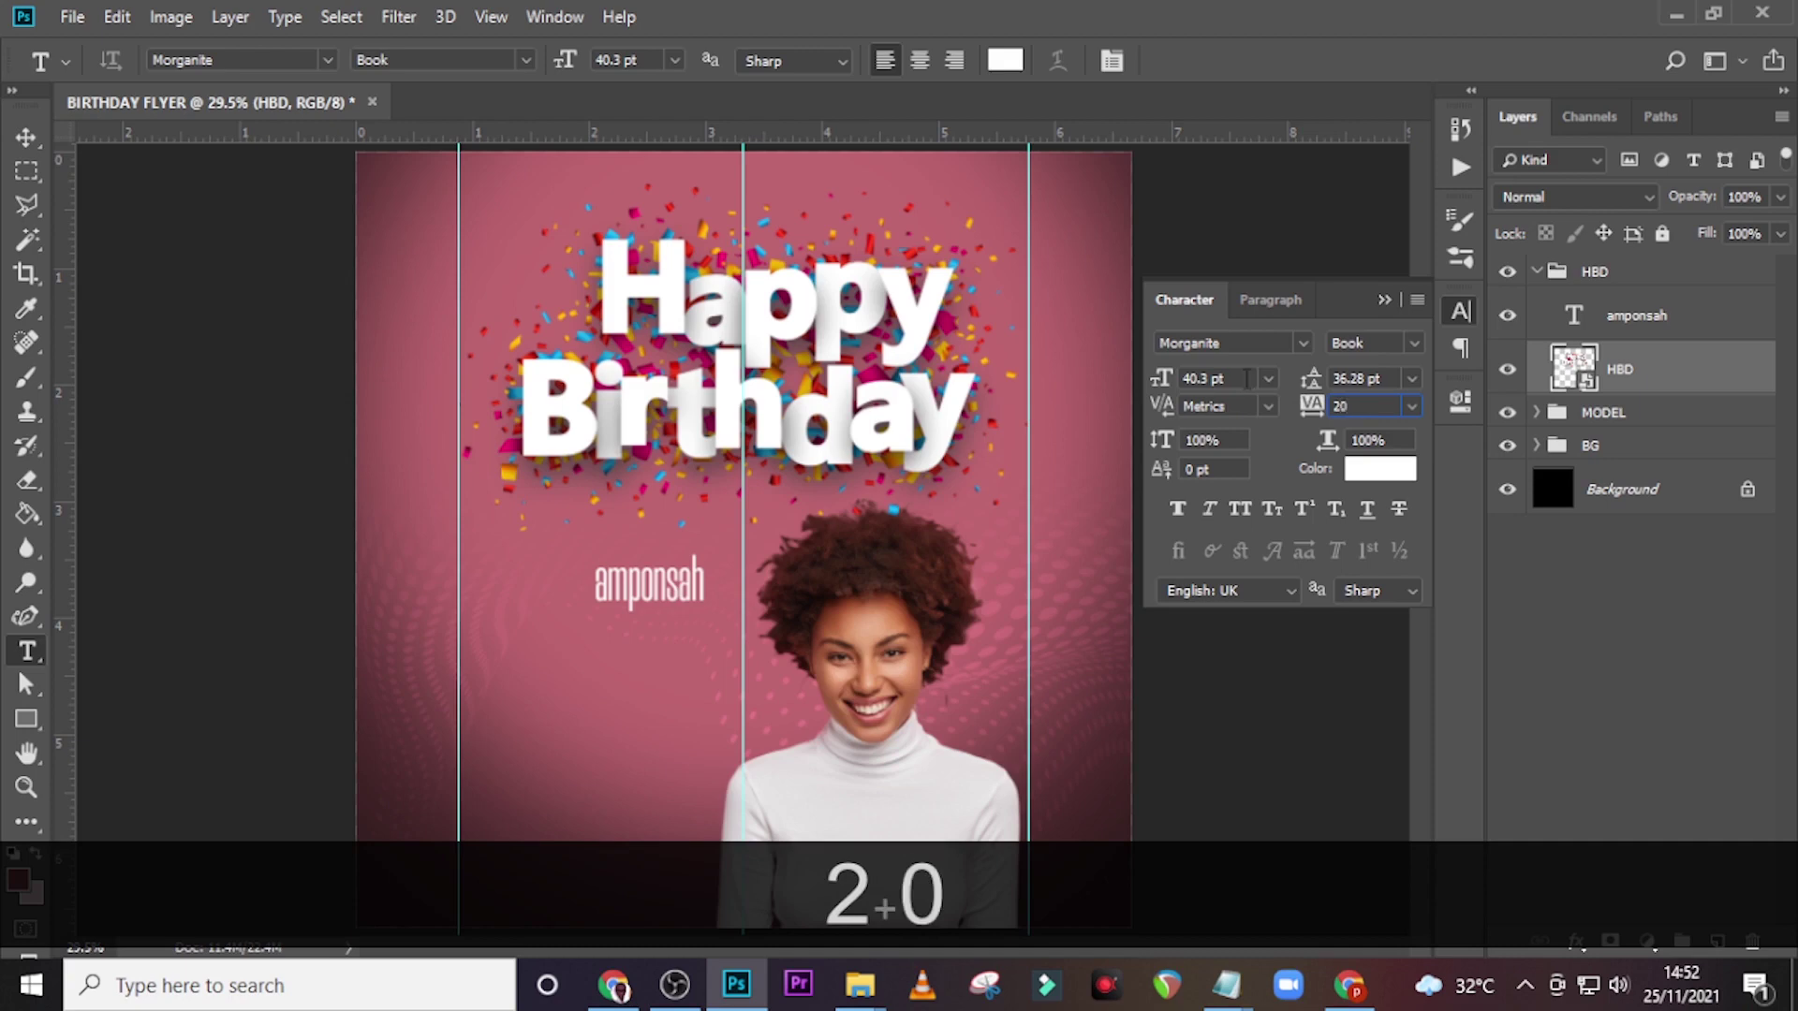
pyautogui.press('Return')
# - Duplicate the surname text layer and move the copy straight down to sit directly beneath the original
pyautogui.click(1637, 316)
pyautogui.press('v')
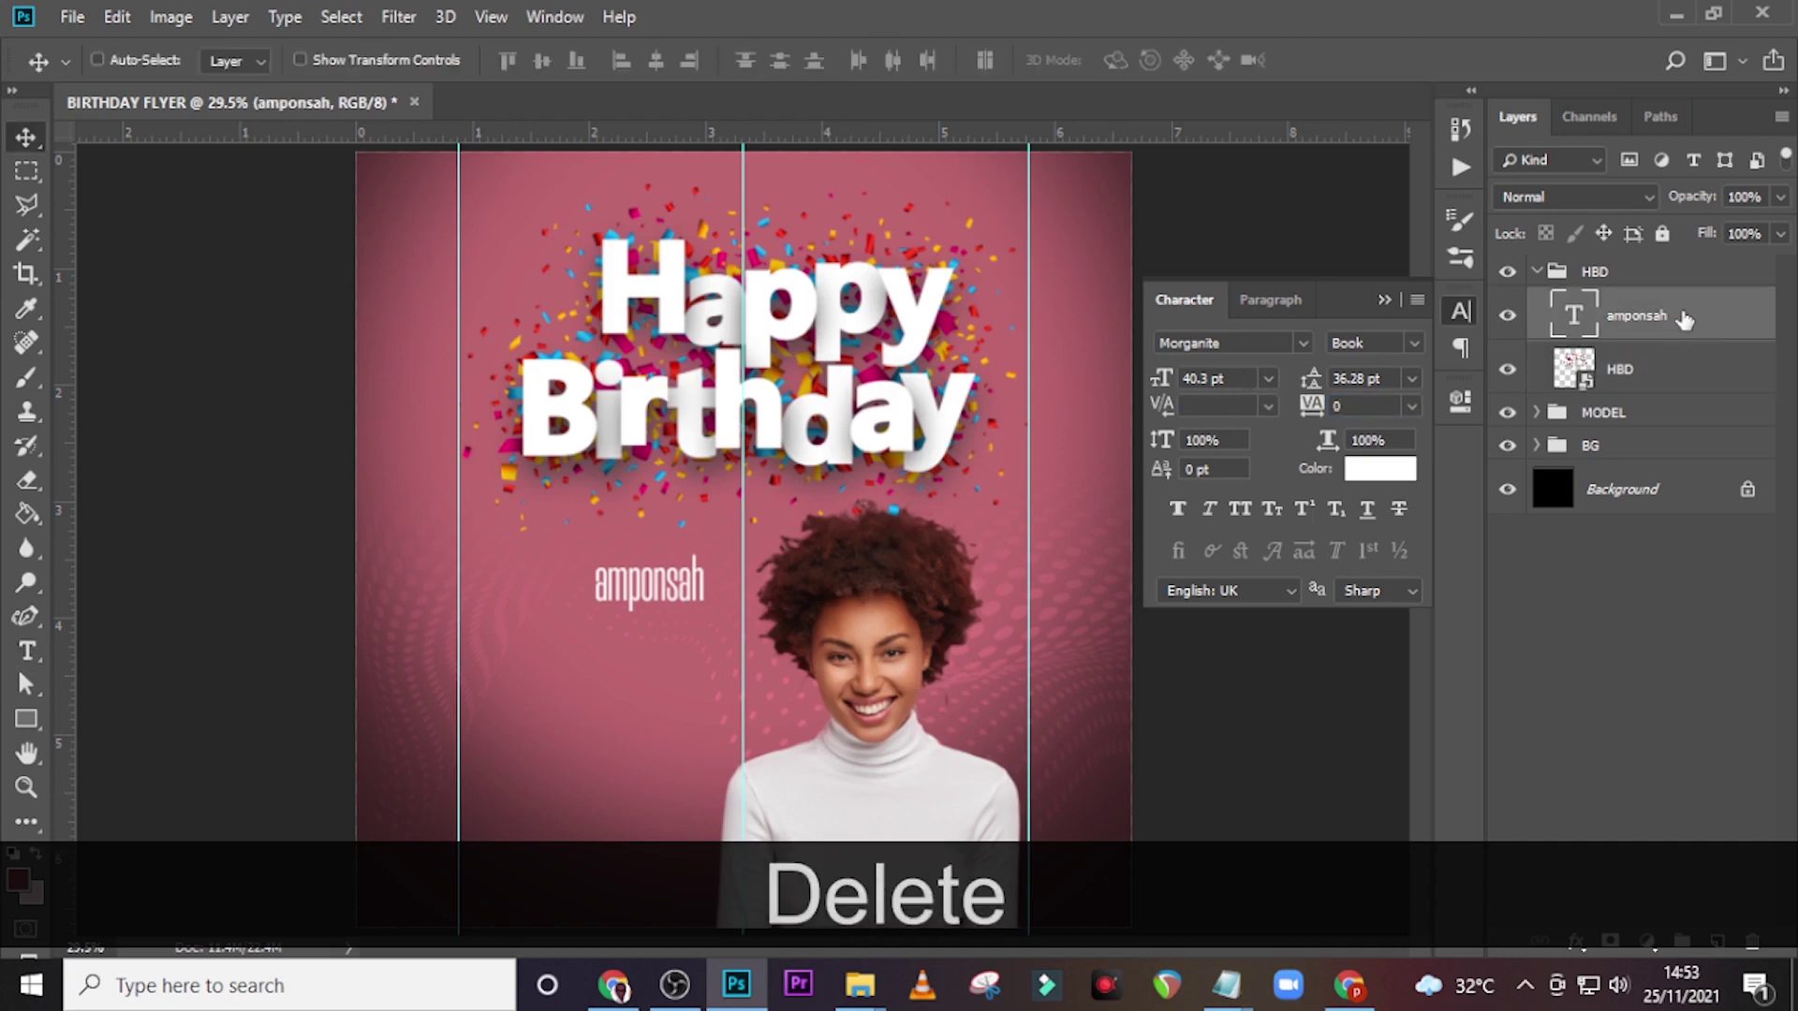
pyautogui.hotkey('ctrl', 'j')
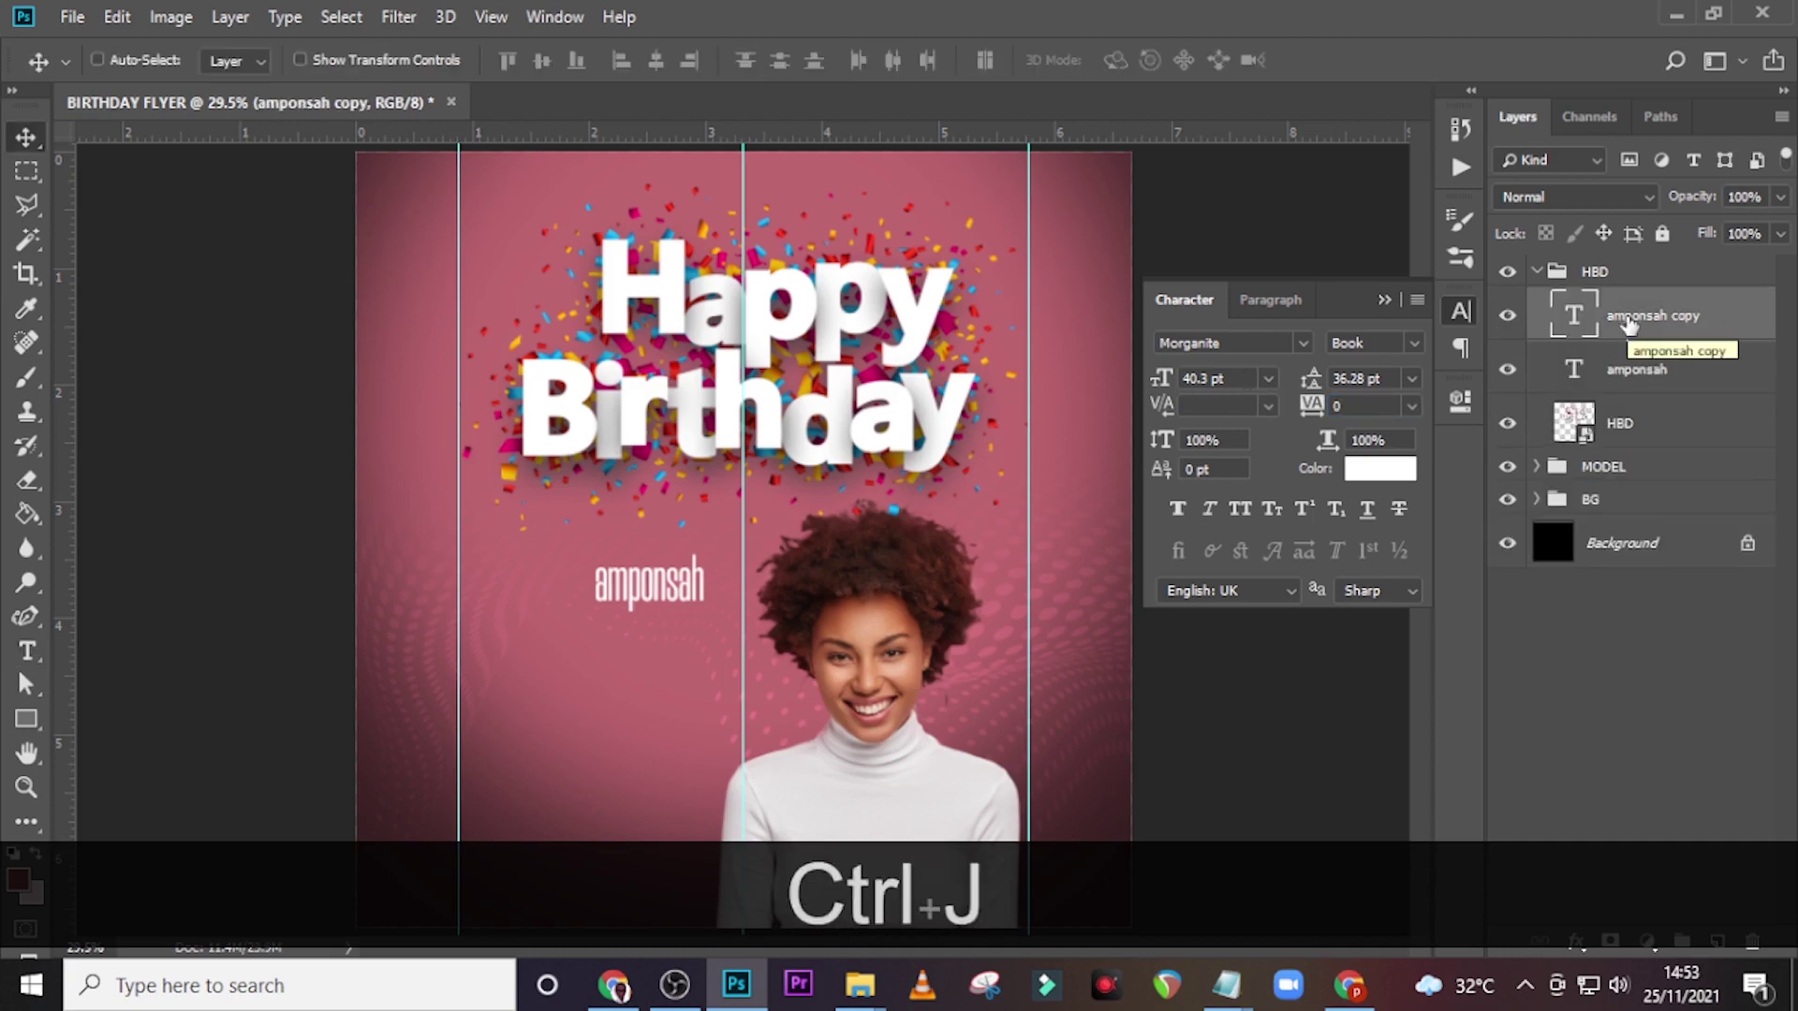
pyautogui.hotkey('shift', 'Down')
pyautogui.hotkey('shift', 'Down')
pyautogui.hotkey('shift', 'Down')
pyautogui.hotkey('shift', 'Down')
pyautogui.hotkey('shift', 'Down')
pyautogui.hotkey('shift', 'Down')
pyautogui.hotkey('shift', 'Down')
pyautogui.hotkey('shift', 'Down')
pyautogui.hotkey('shift', 'Down')
pyautogui.hotkey('shift', 'Down')
pyautogui.hotkey('shift', 'Down')
pyautogui.hotkey('shift', 'Down')
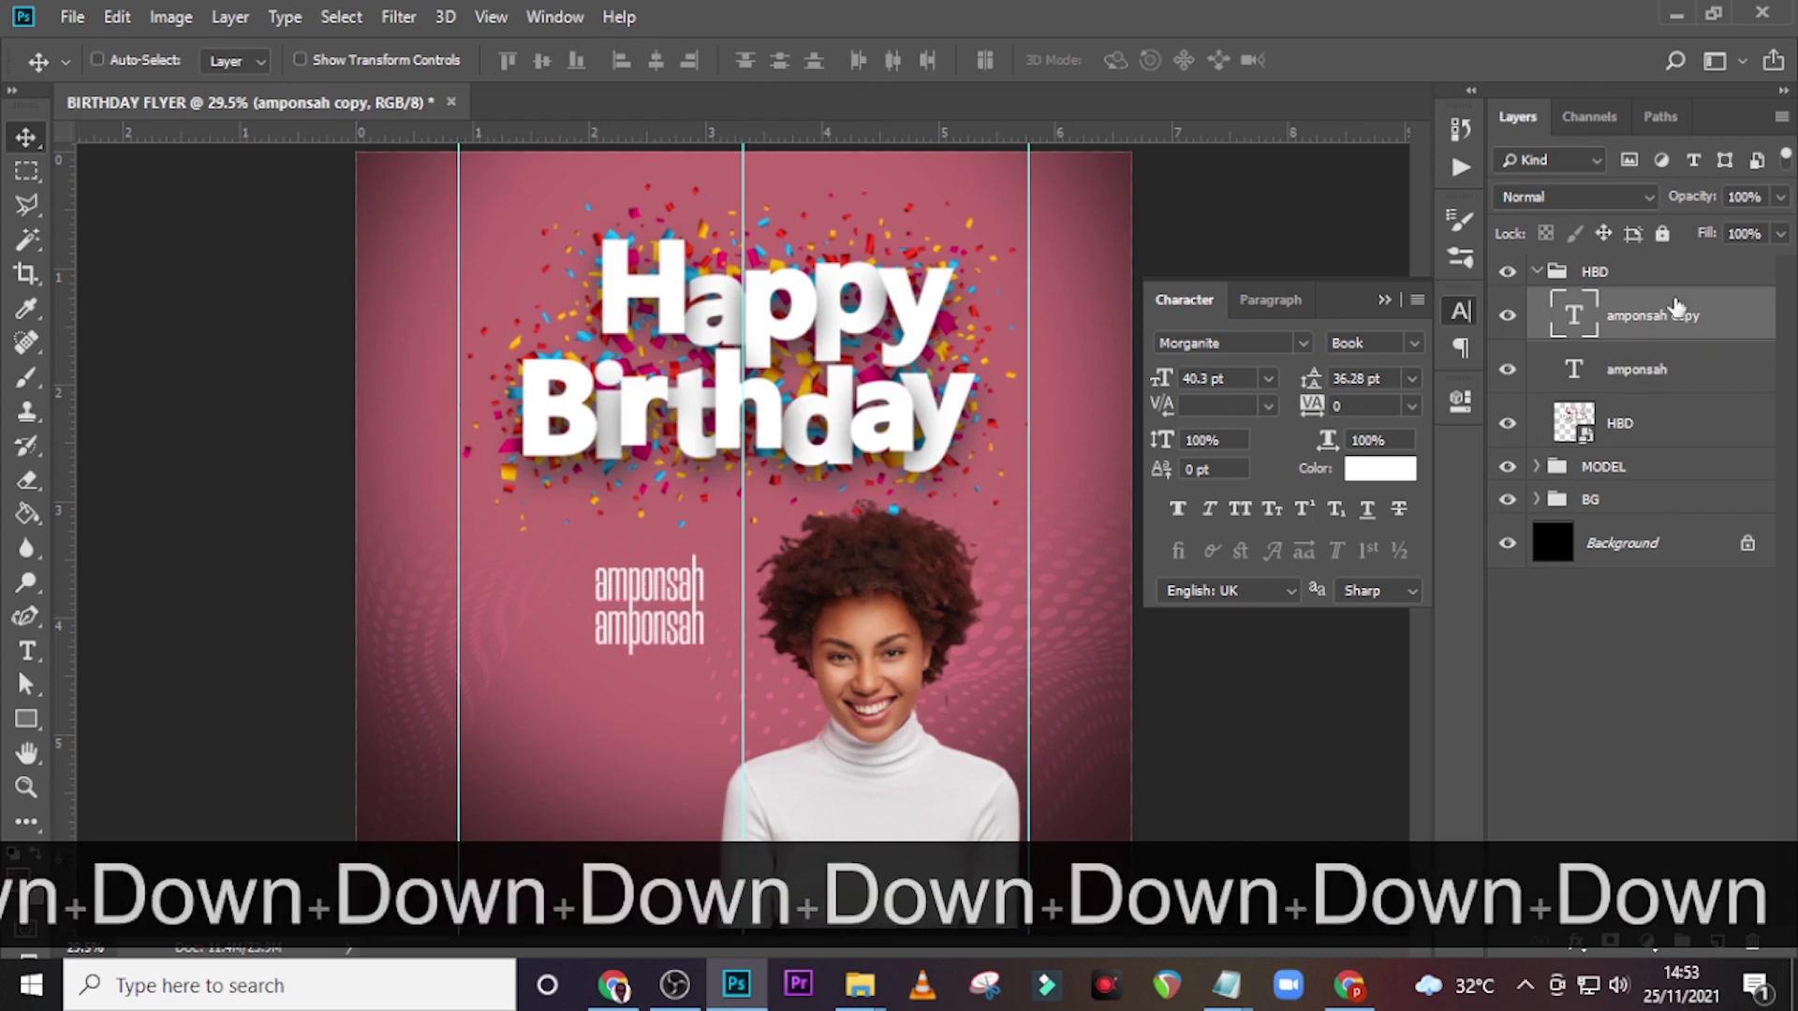
# - Copy the celebrant's first name from the untitled Notepad file and replace the duplicated text with it in Photoshop
pyautogui.moveTo(1227, 983)
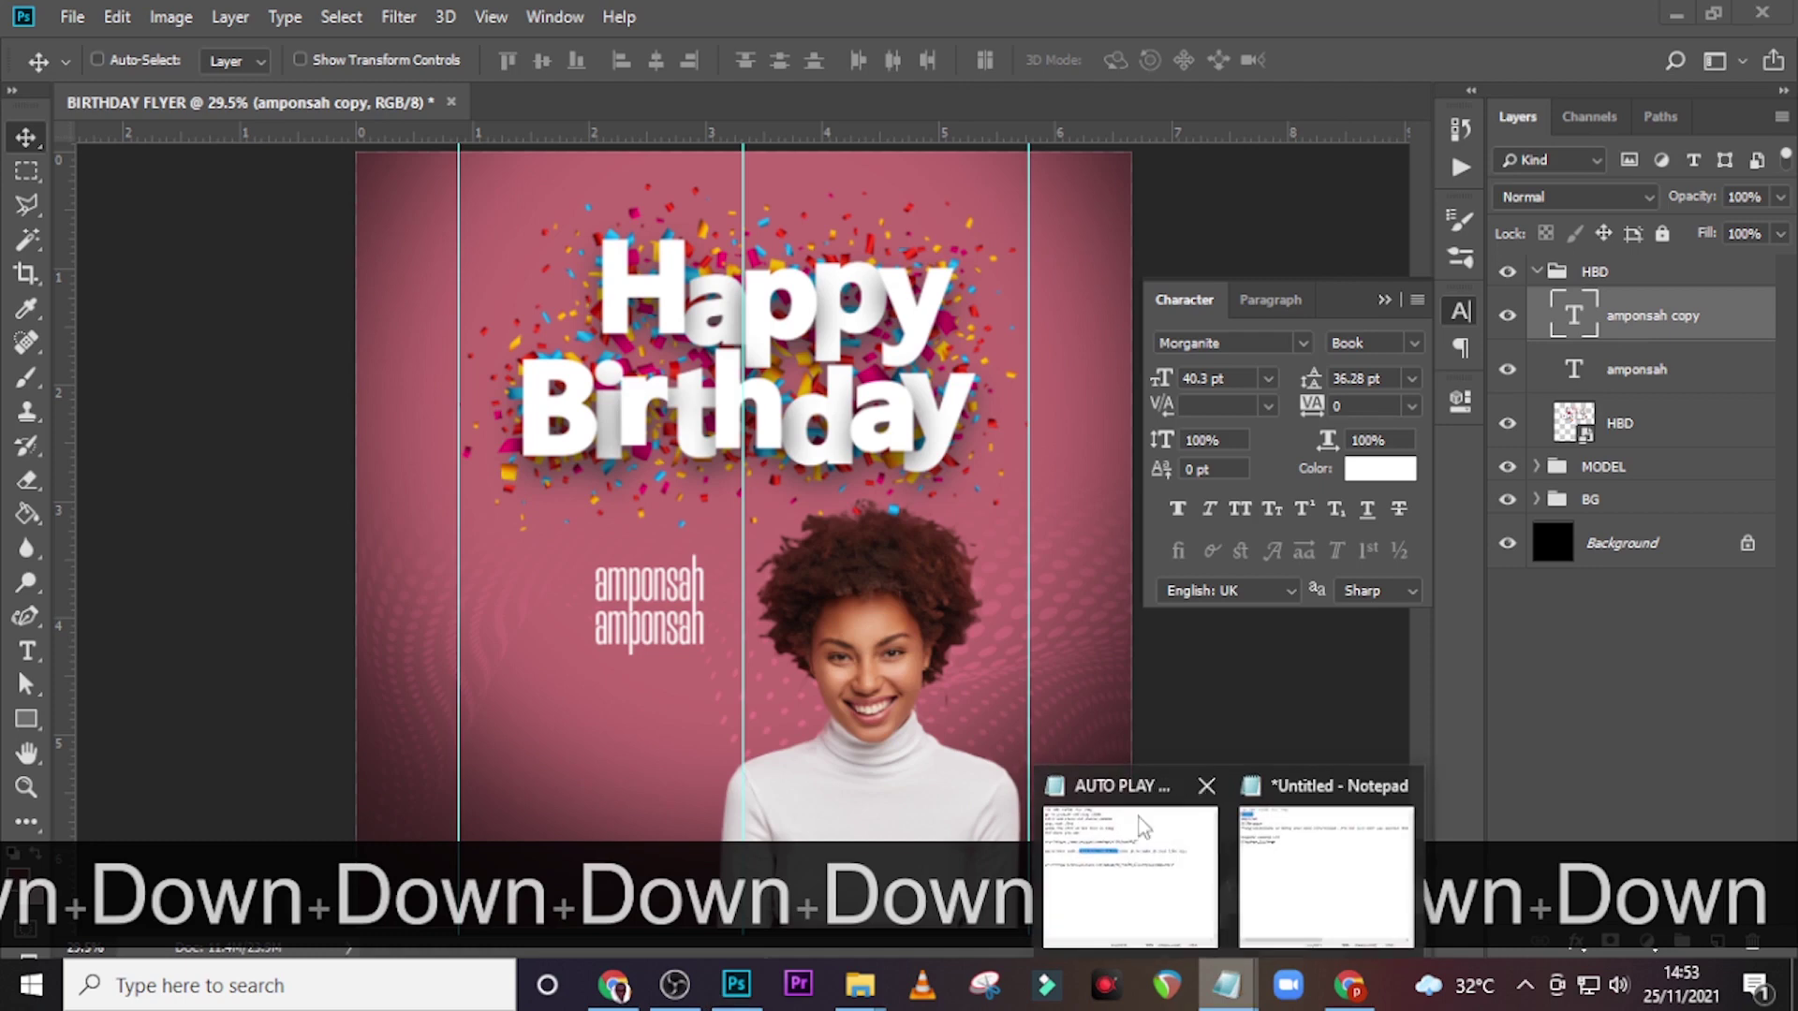
pyautogui.click(1245, 863)
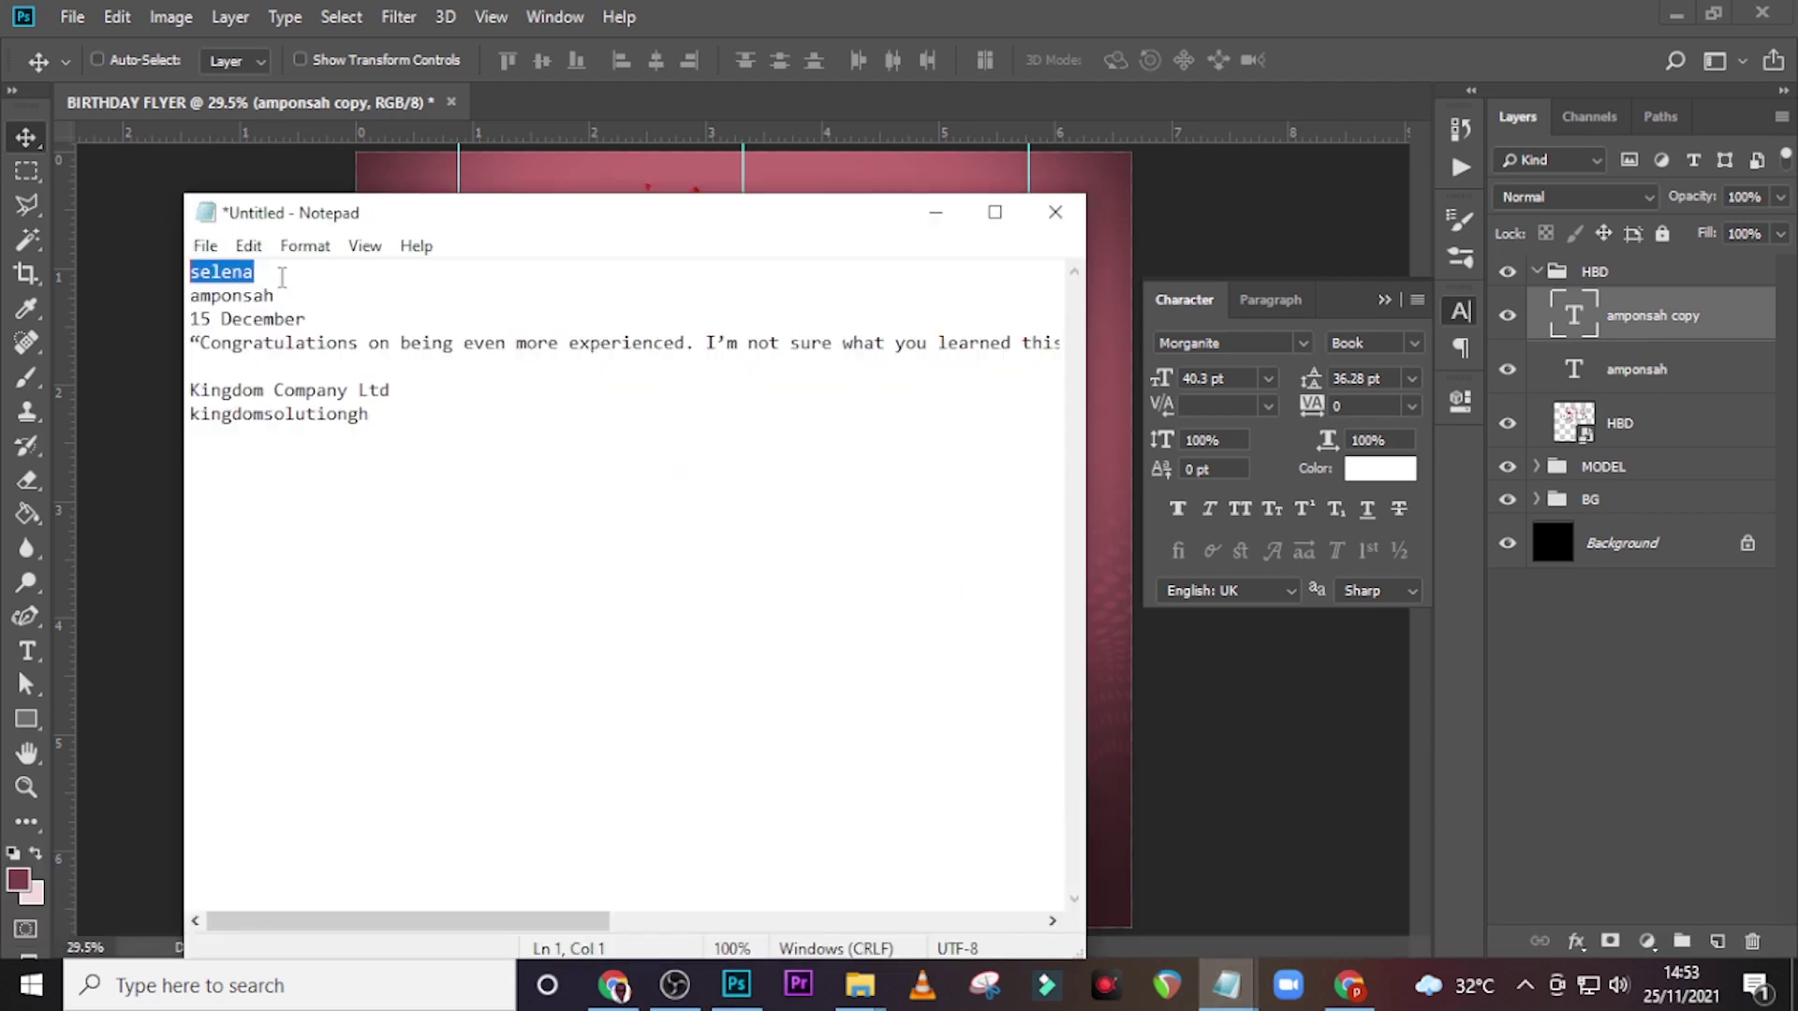
pyautogui.hotkey('ctrl', 'c')
pyautogui.hotkey('ctrl', 'c')
pyautogui.click(1421, 431)
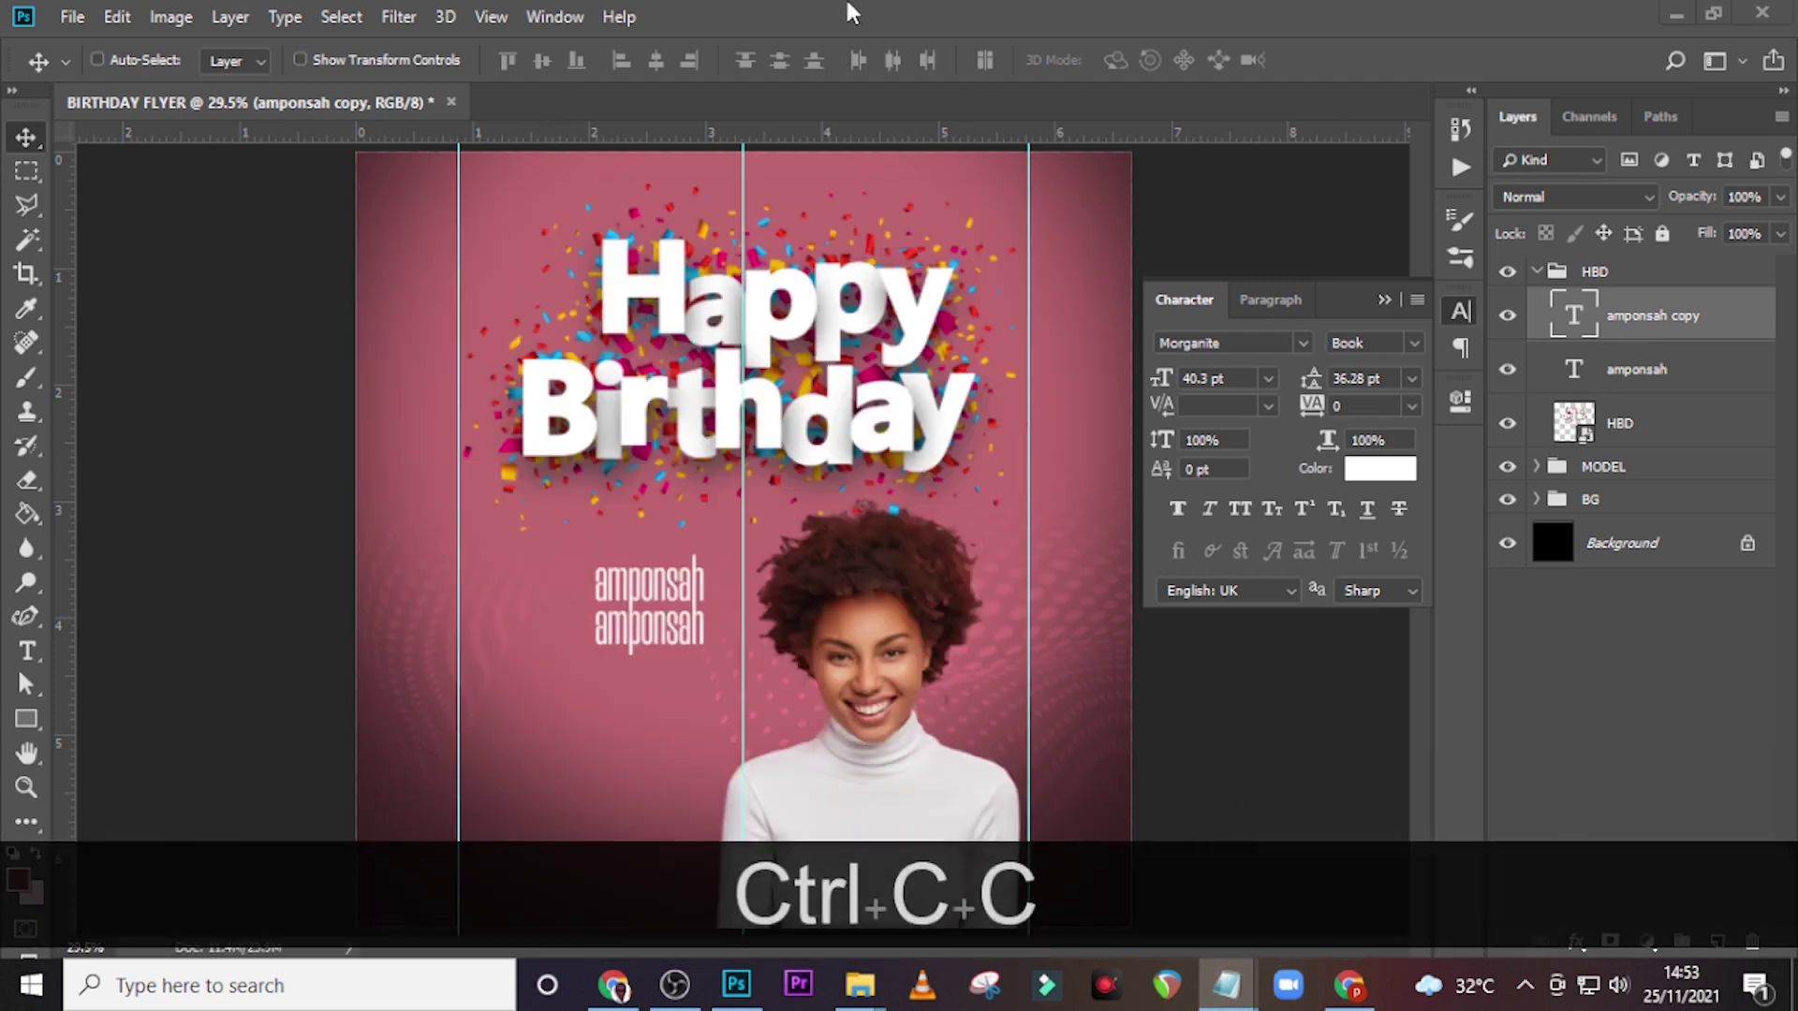
pyautogui.doubleClick(1576, 317)
pyautogui.hotkey('ctrl', 'v')
pyautogui.keyDown('ctrl'); pyautogui.click(694, 573); pyautogui.keyUp('ctrl')
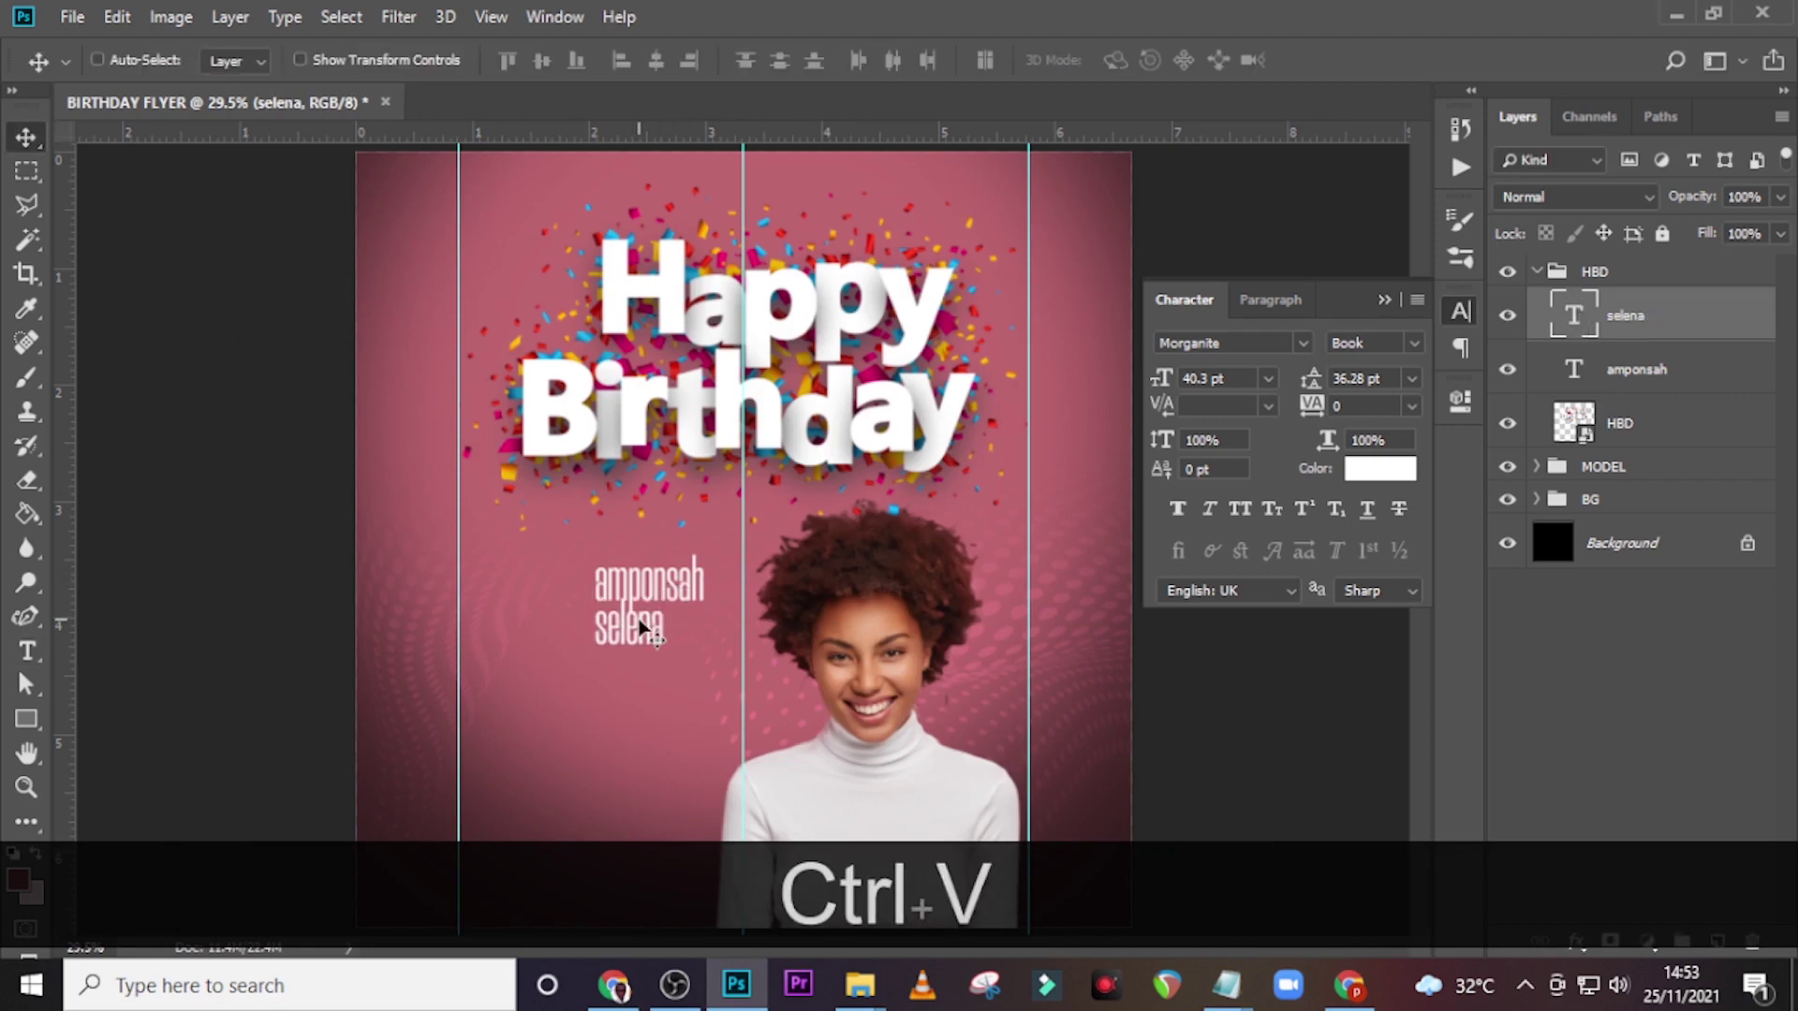
# - Move the first name text straight up above the surname
pyautogui.press('c')
pyautogui.press('v')
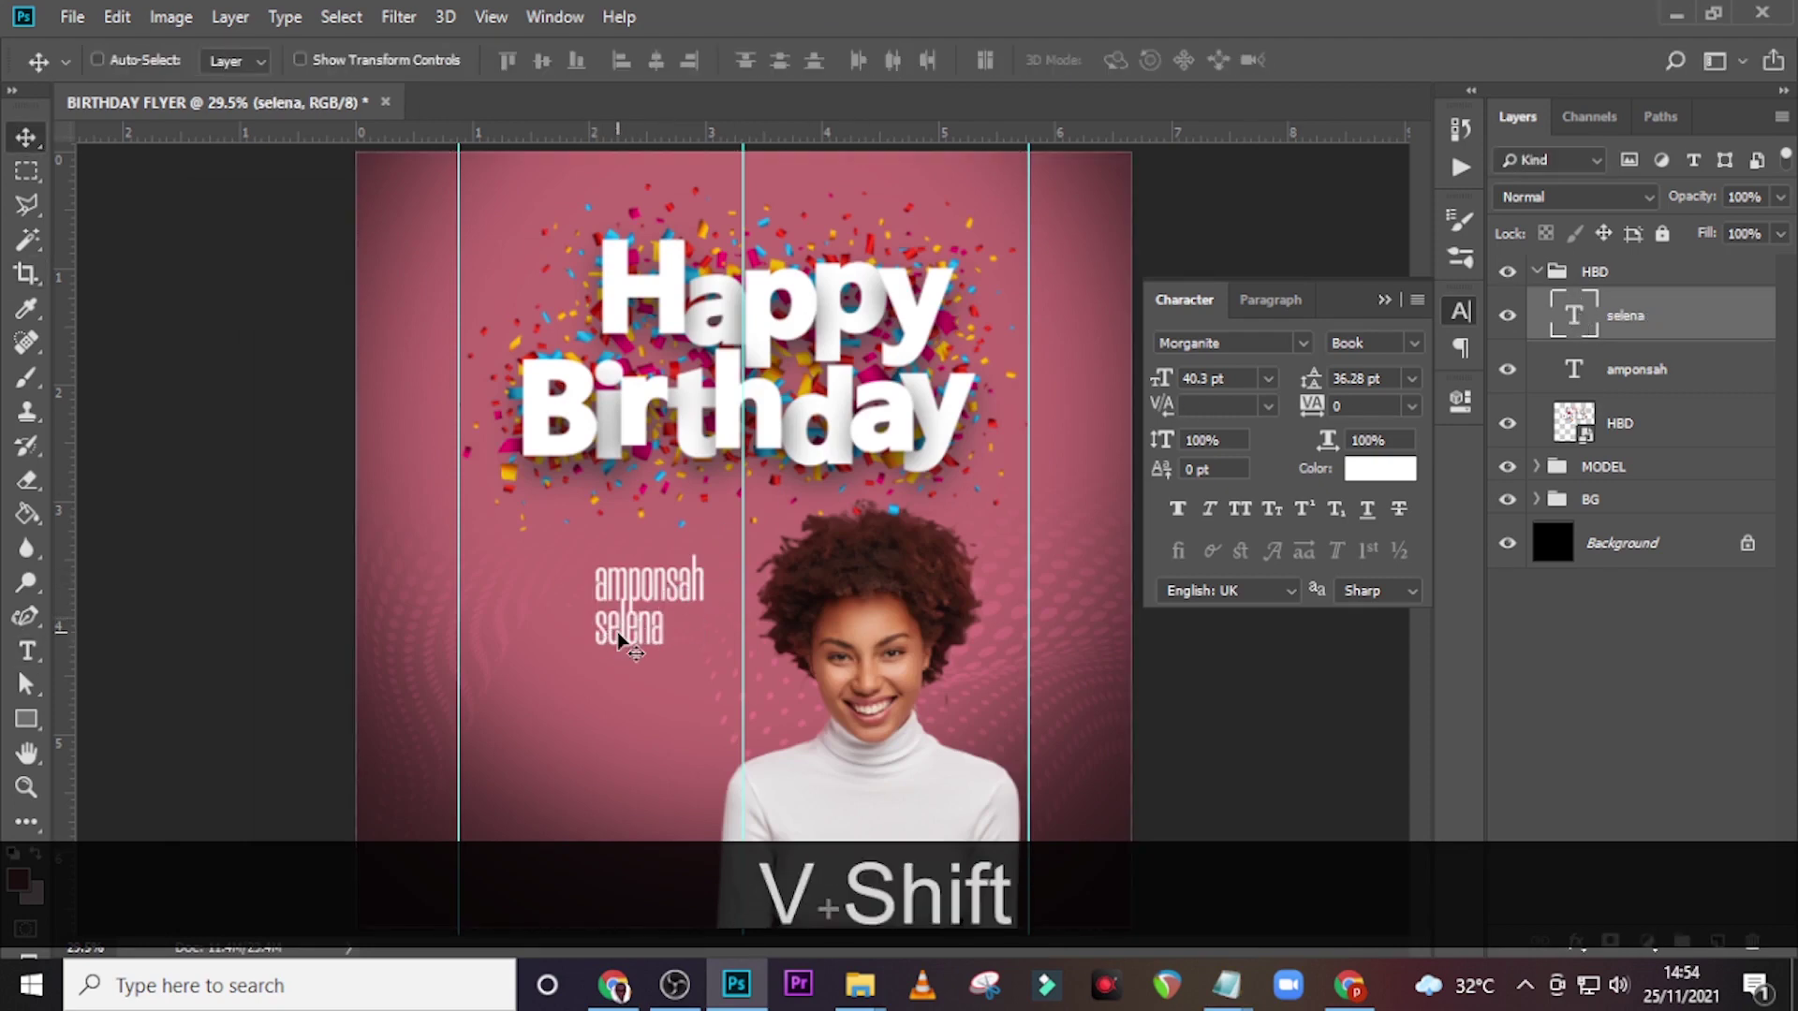
pyautogui.moveTo(642, 643); pyautogui.dragTo(642, 555)
# - Centre the first name horizontally over the surname and tighten the gap between the two lines
pyautogui.hotkey('ctrl', '=')
pyautogui.hotkey('ctrl', '=')
pyautogui.hotkey('ctrl', '=')
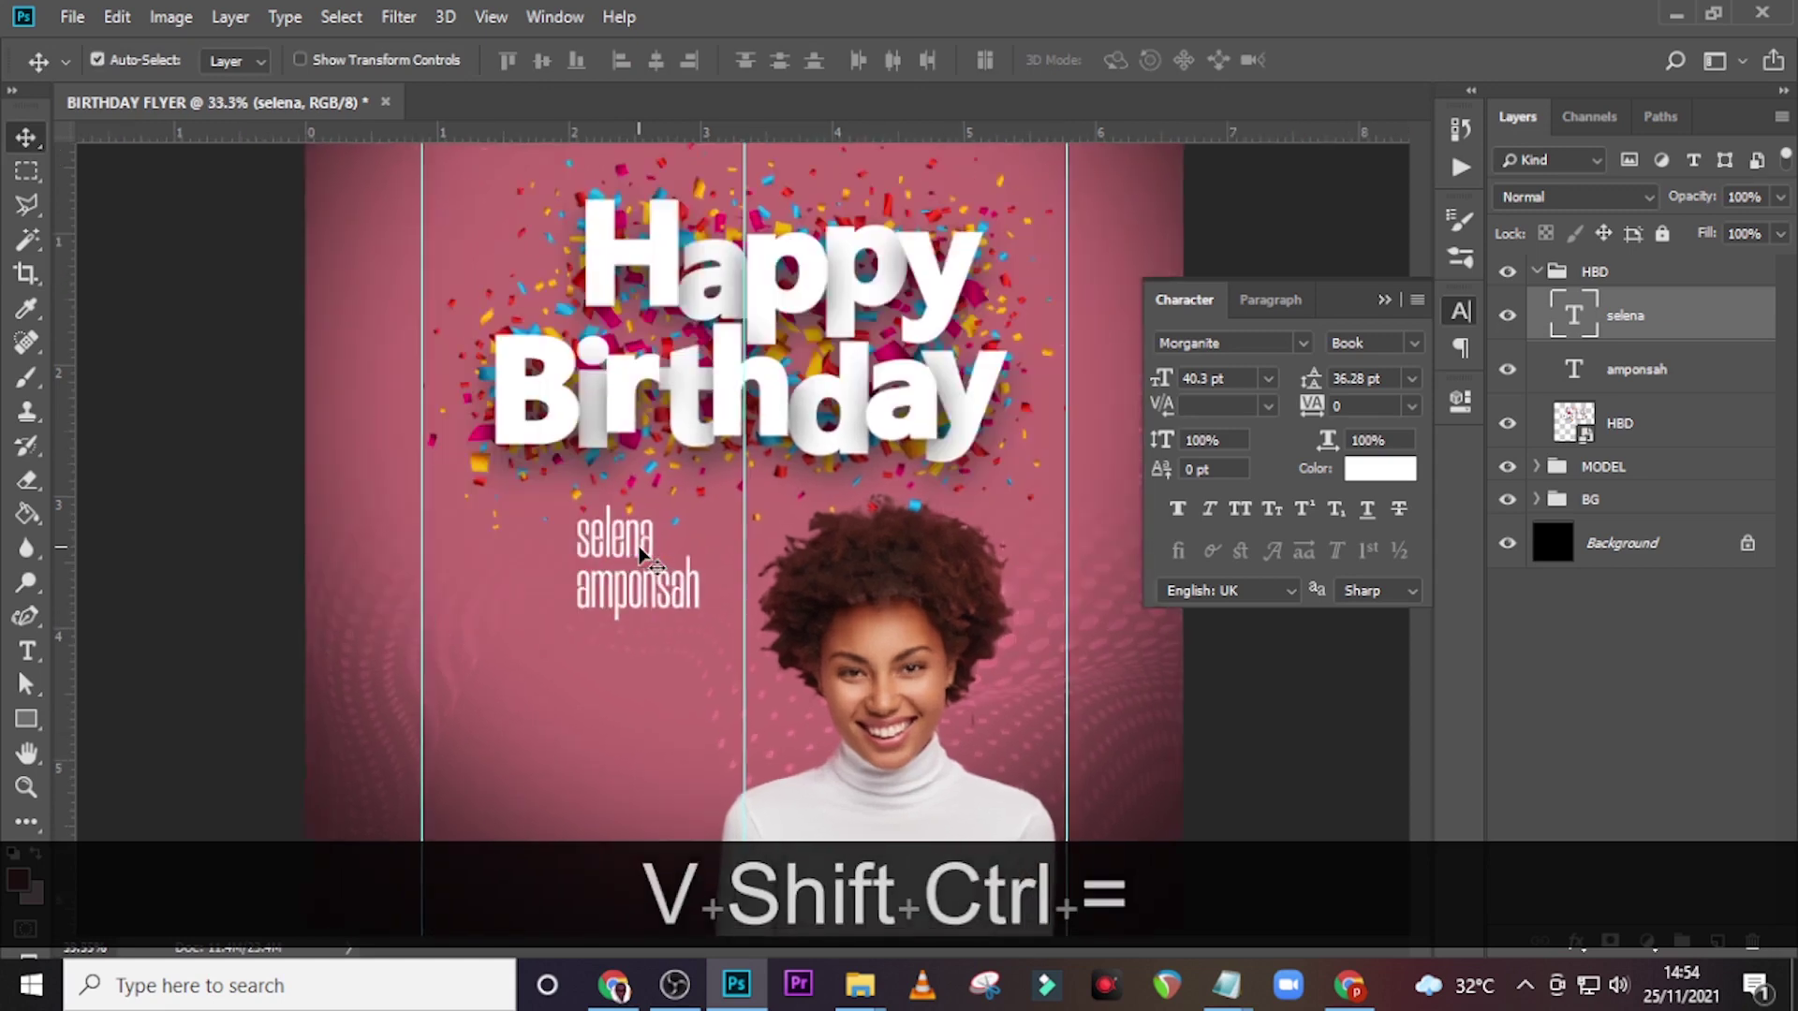
pyautogui.press('v')
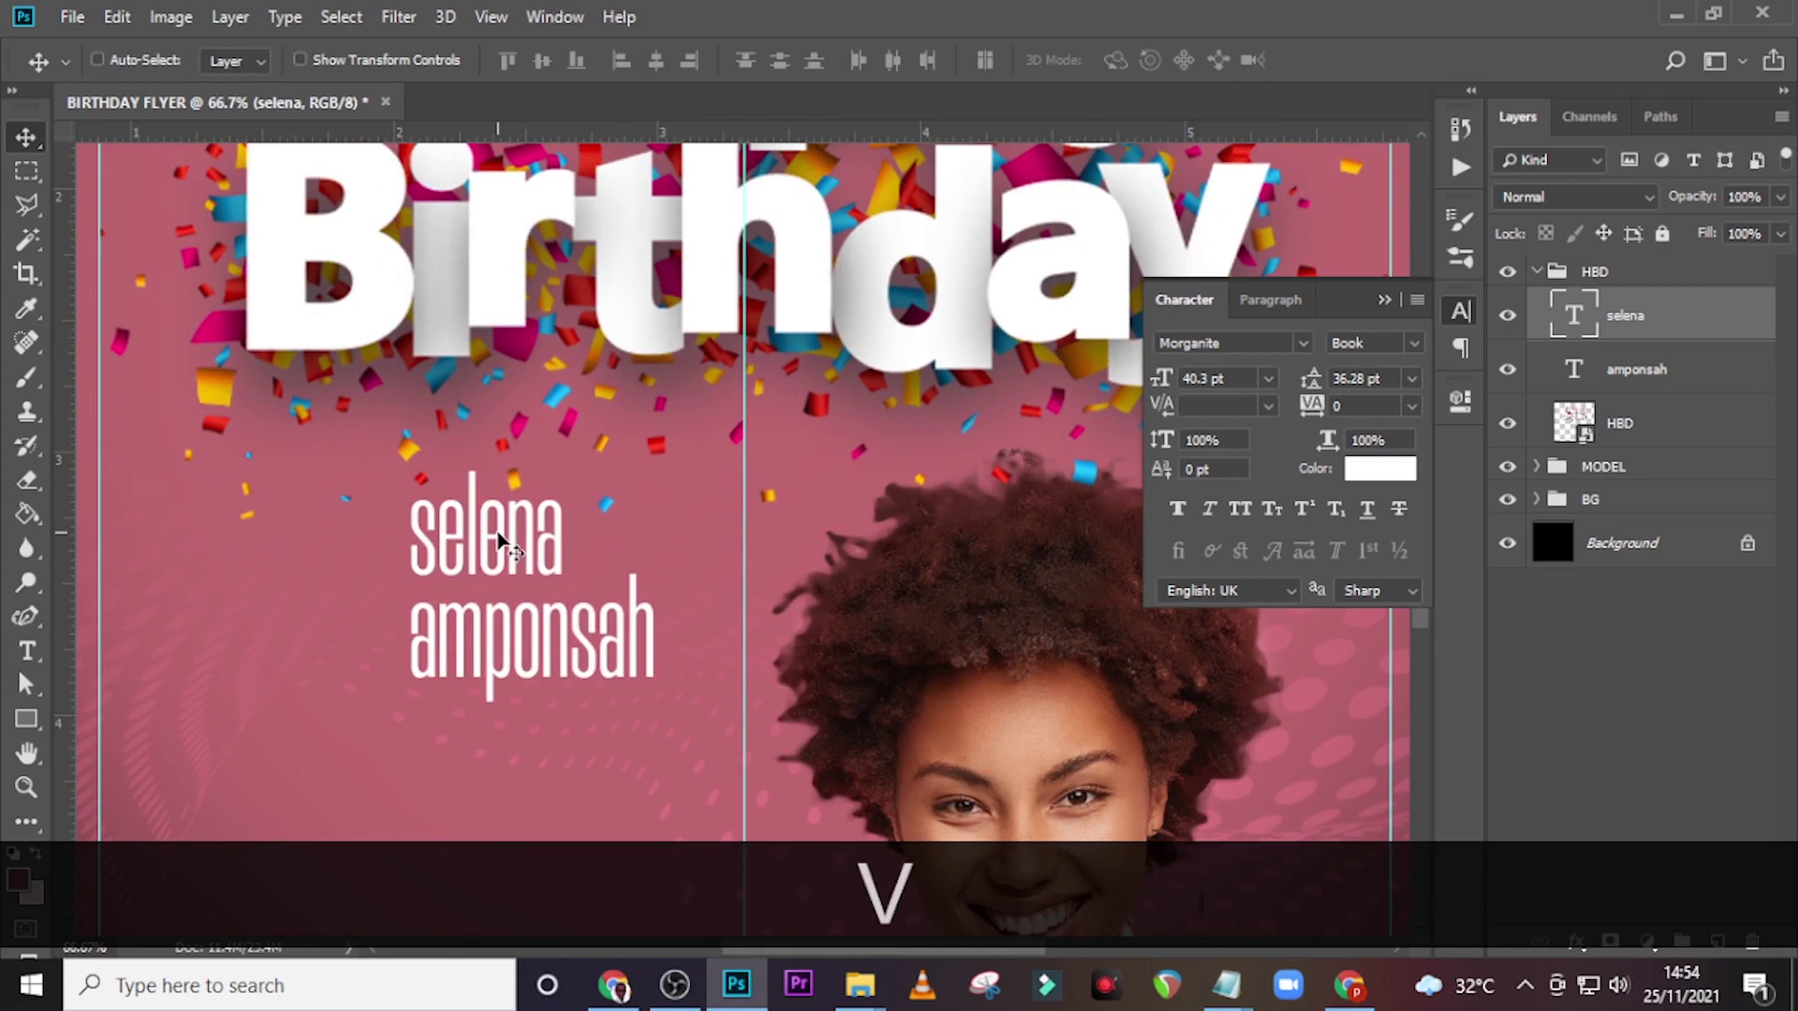
pyautogui.moveTo(499, 542); pyautogui.dragTo(556, 561)
pyautogui.press('Right')
pyautogui.press('Right')
pyautogui.press('Right')
pyautogui.press('Right')
pyautogui.press('Right')
pyautogui.press('Right')
pyautogui.hotkey('shift', 'Down')
pyautogui.press('Up')
pyautogui.press('Up')
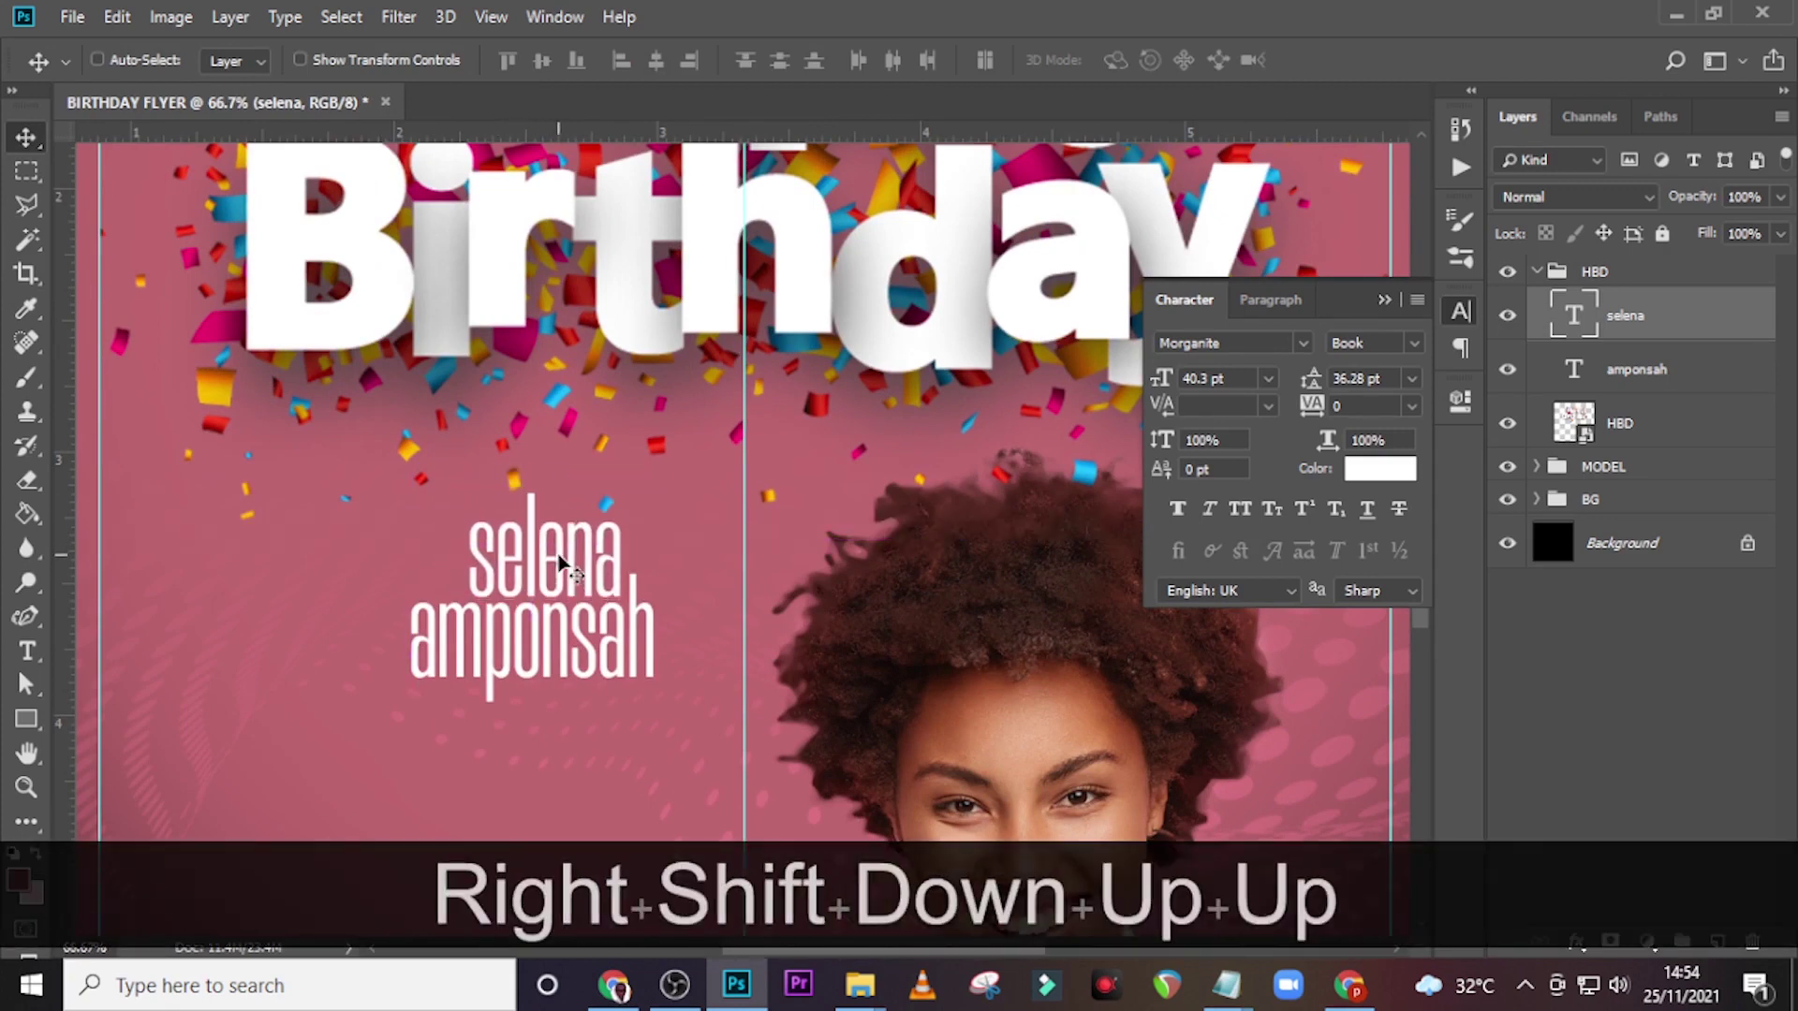
pyautogui.hotkey('ctrl', '0')
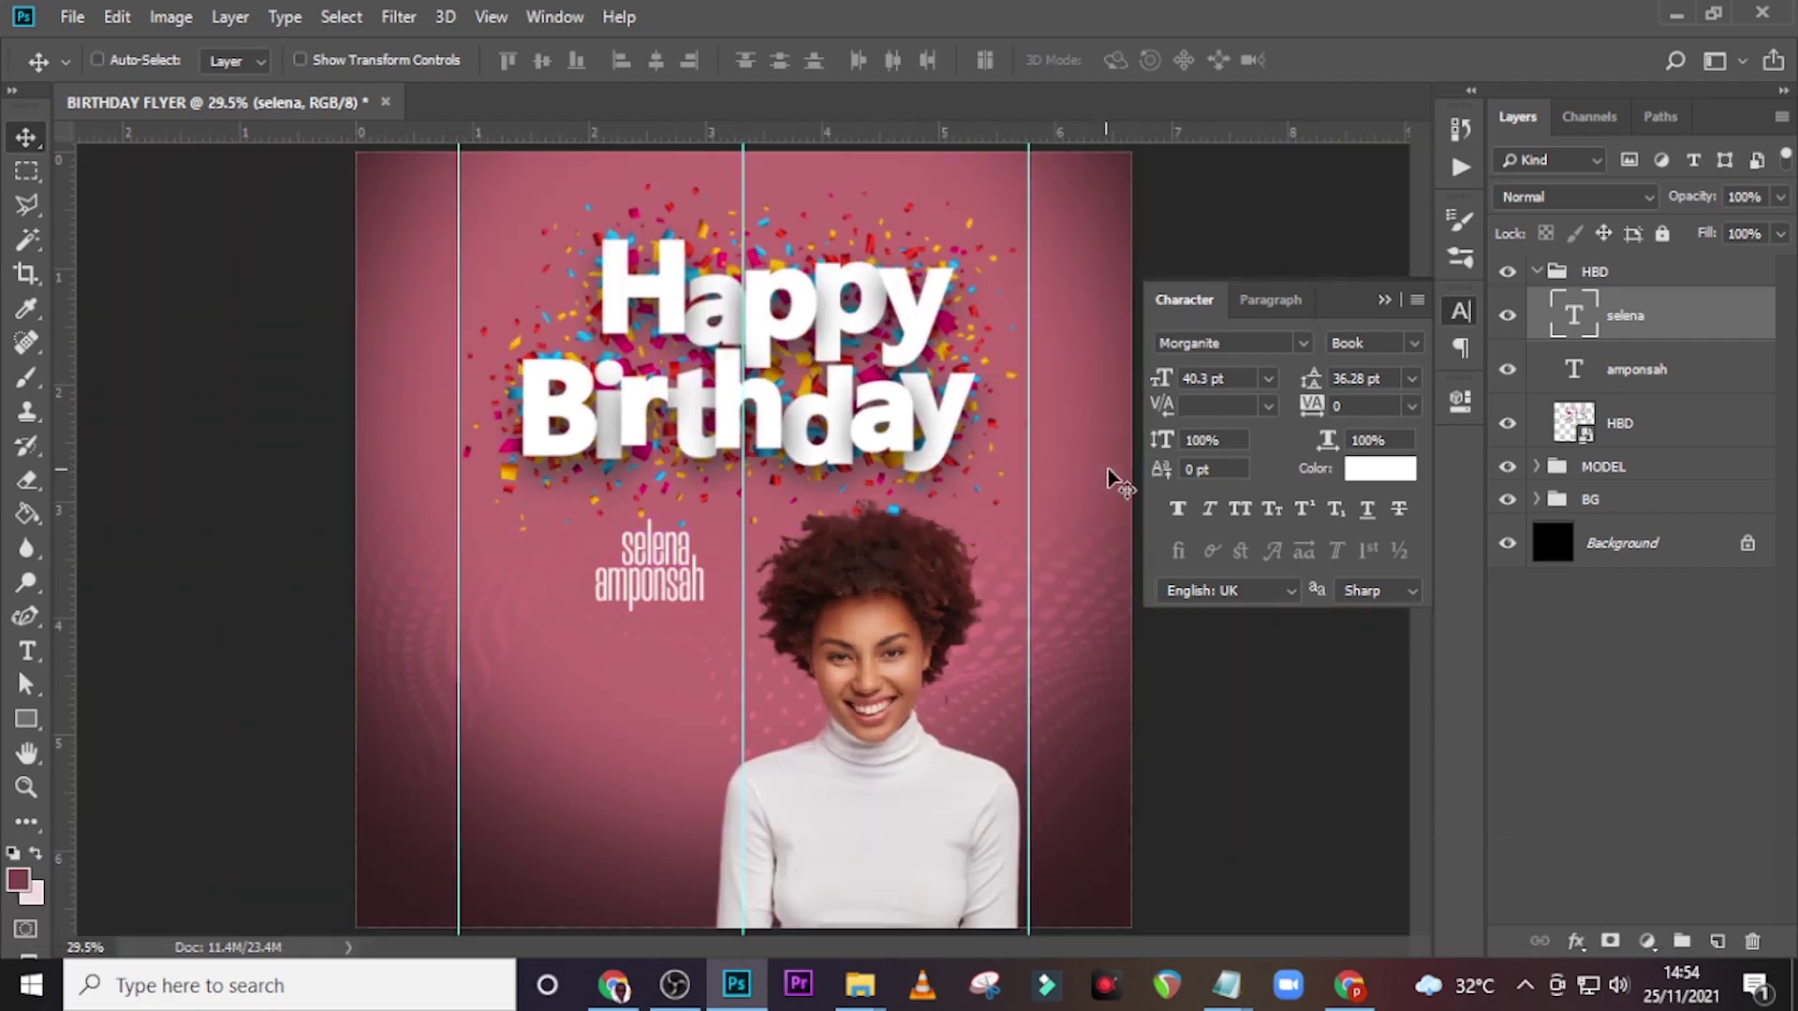
# - Move the first name and surname text layers down together slightly and group them inside the HBD group
pyautogui.keyDown('ctrl'); pyautogui.click(1628, 384); pyautogui.keyUp('ctrl')
pyautogui.hotkey('ctrl', 'shift', 'Down')
pyautogui.hotkey('ctrl', 'shift', 'Down')
pyautogui.hotkey('ctrl', 'shift', 'Down')
pyautogui.hotkey('ctrl', 'shift', 'Down')
pyautogui.hotkey('ctrl', 'shift', 'Down')
pyautogui.hotkey('ctrl', 'shift', 'Down')
pyautogui.hotkey('ctrl', 'shift', 'Down')
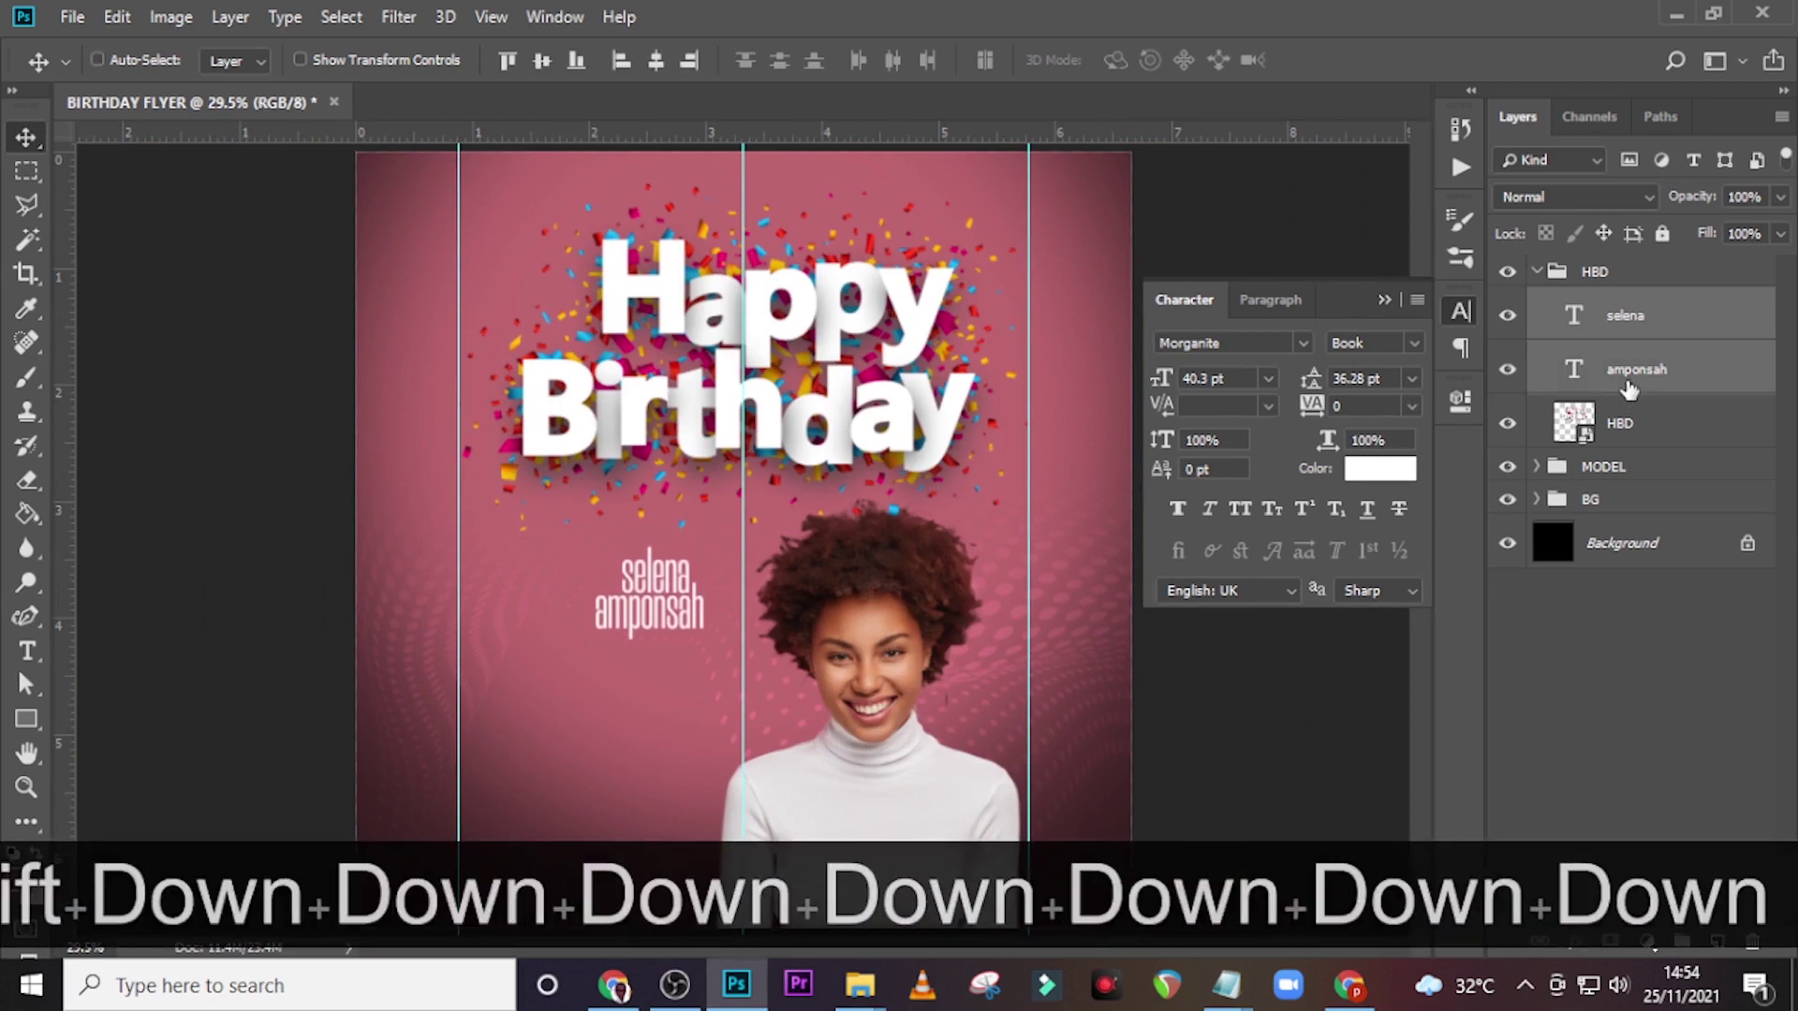
pyautogui.press('Down')
pyautogui.press('Down')
pyautogui.press('Down')
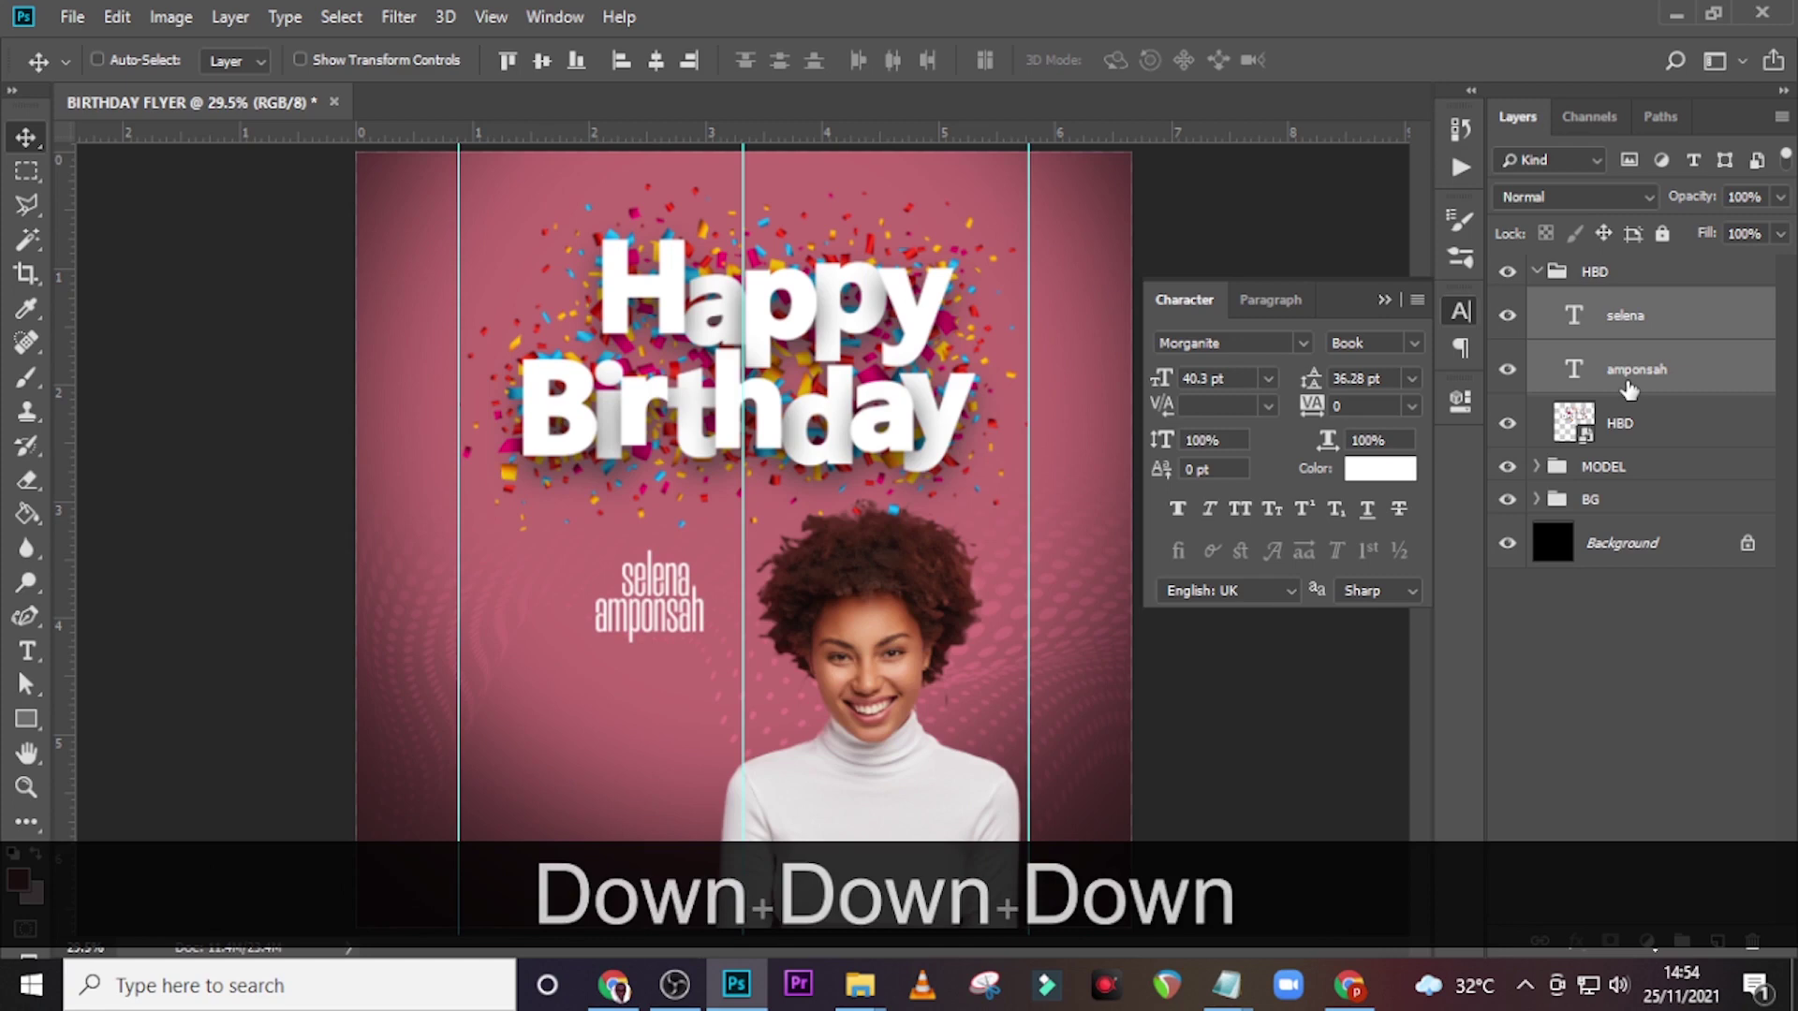
pyautogui.hotkey('ctrl', 'g')
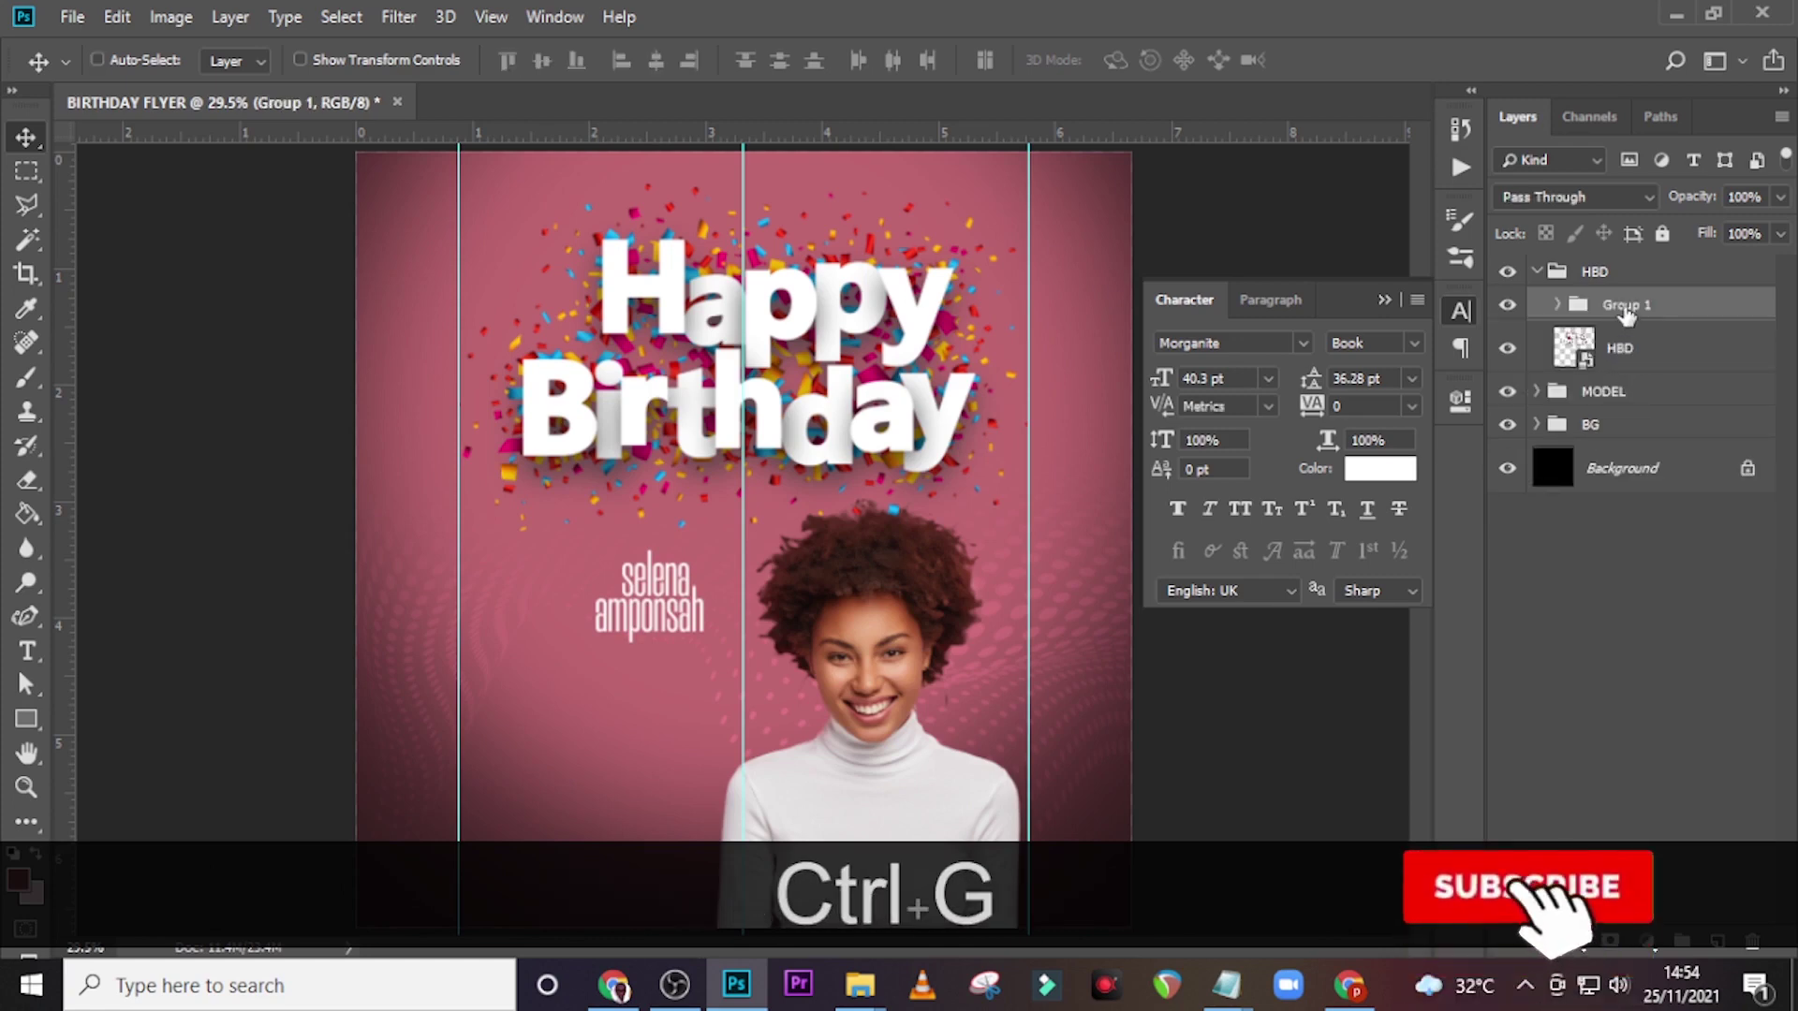
# - Rename the group holding the name texts as NAME and move it out of the HBD group to the top of the layer stack
pyautogui.doubleClick(1623, 306)
pyautogui.write('NAM')
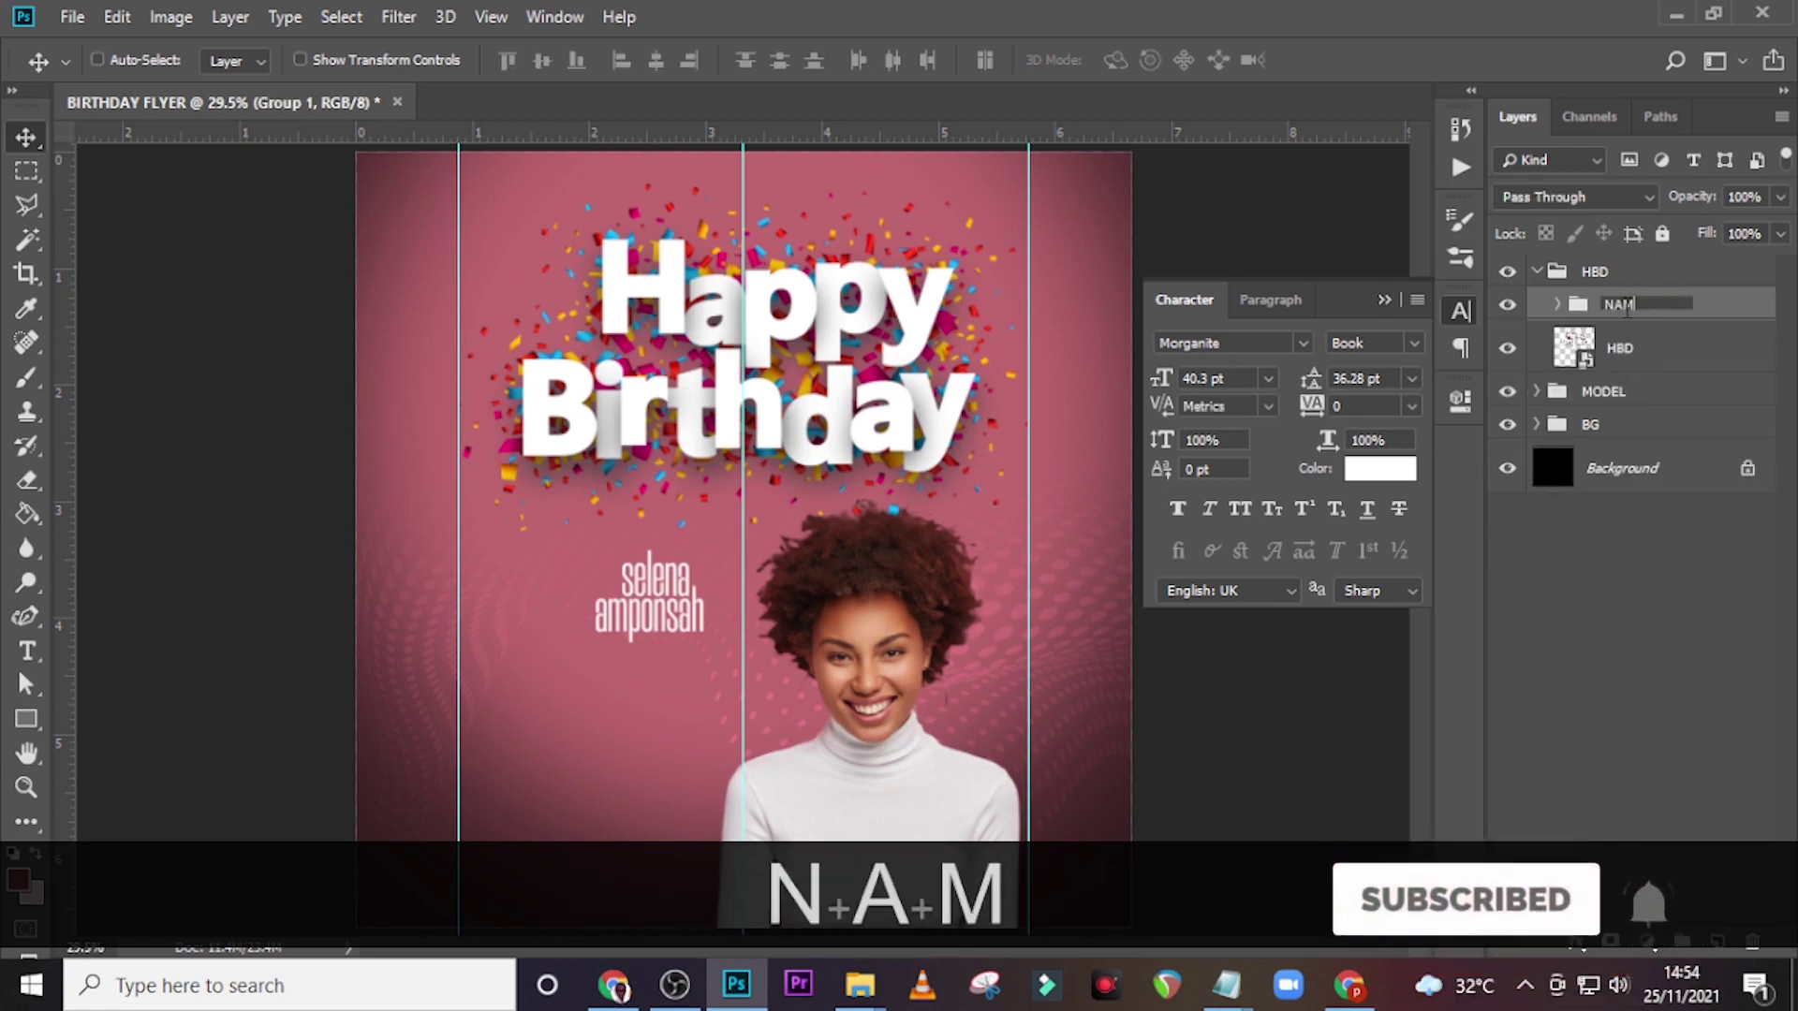
pyautogui.write('E')
pyautogui.press('Return')
pyautogui.moveTo(1626, 306); pyautogui.dragTo(1623, 262)
pyautogui.click(1537, 305)
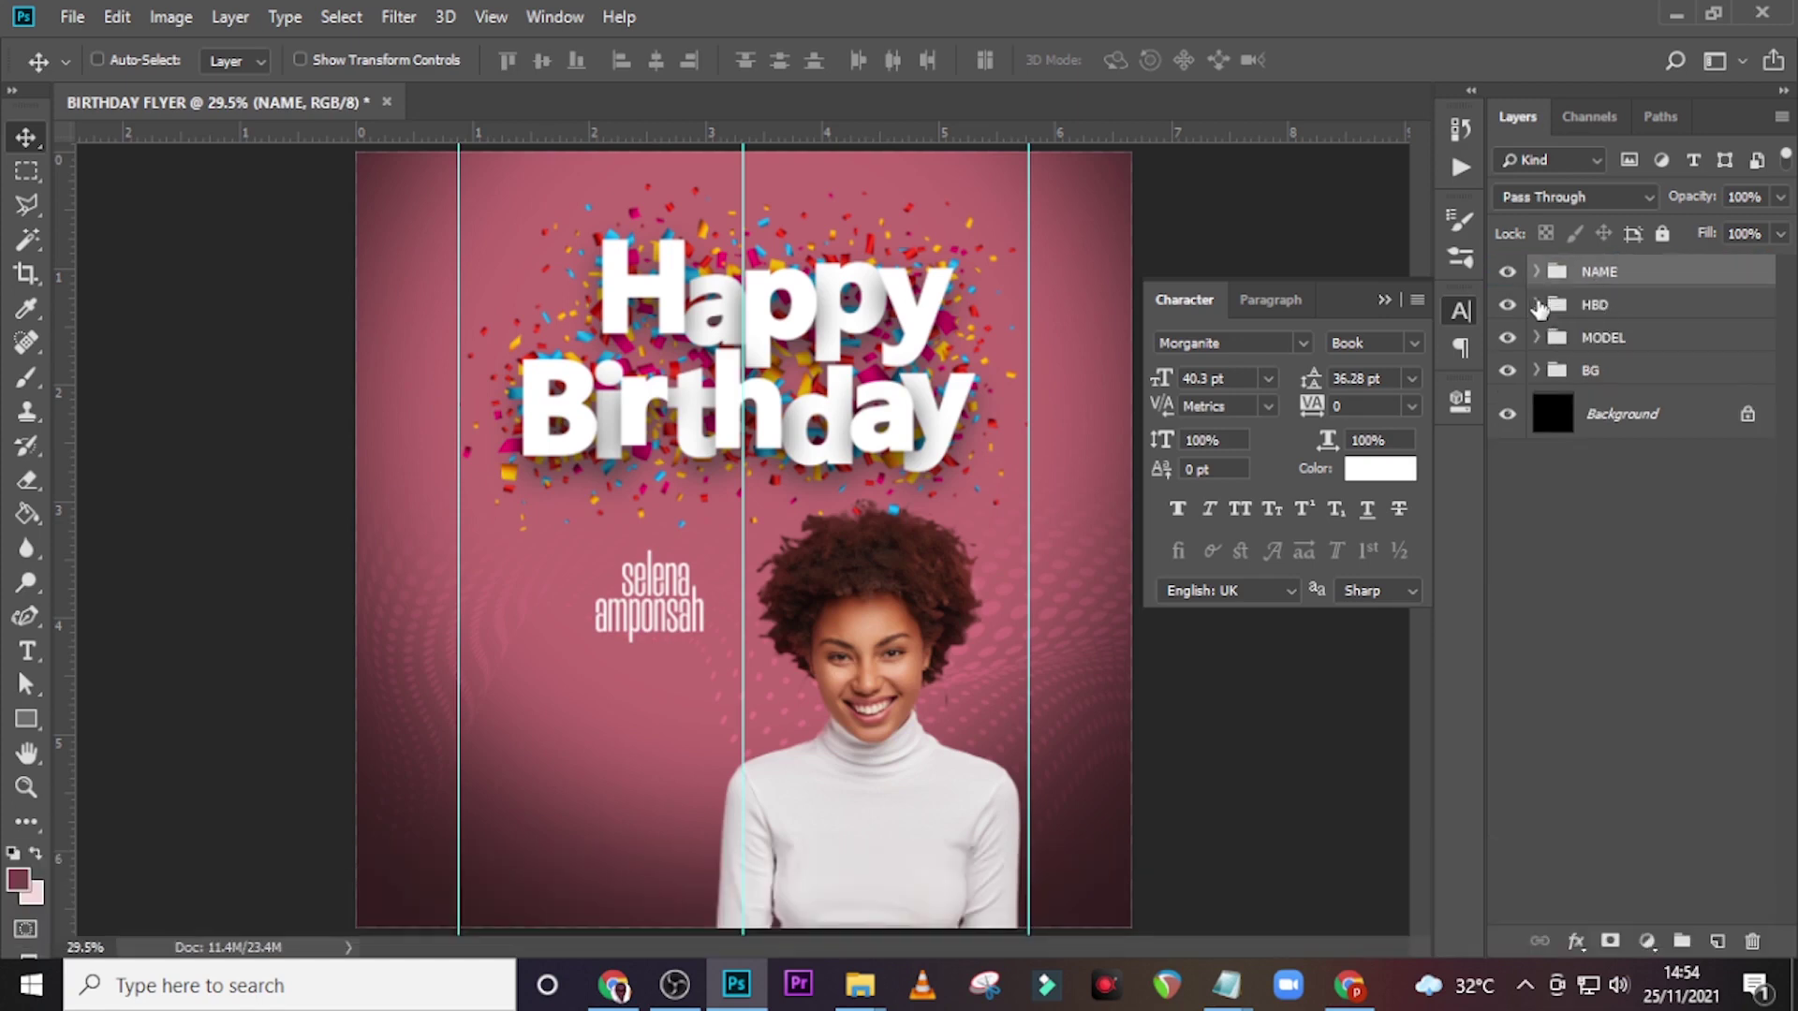
# - Shift the HBD title group straight up closer to the flyer's upper edge
pyautogui.click(1592, 307)
pyautogui.press('v')
pyautogui.hotkey('shift', 'Up')
pyautogui.hotkey('shift', 'Up')
pyautogui.hotkey('shift', 'Up')
pyautogui.hotkey('shift', 'Up')
pyautogui.hotkey('shift', 'Up')
pyautogui.hotkey('shift', 'Up')
pyautogui.hotkey('shift', 'Up')
pyautogui.hotkey('shift', 'Up')
pyautogui.hotkey('shift', 'Up')
pyautogui.hotkey('shift', 'Up')
pyautogui.hotkey('shift', 'Up')
pyautogui.hotkey('shift', 'Up')
pyautogui.hotkey('shift', 'Up')
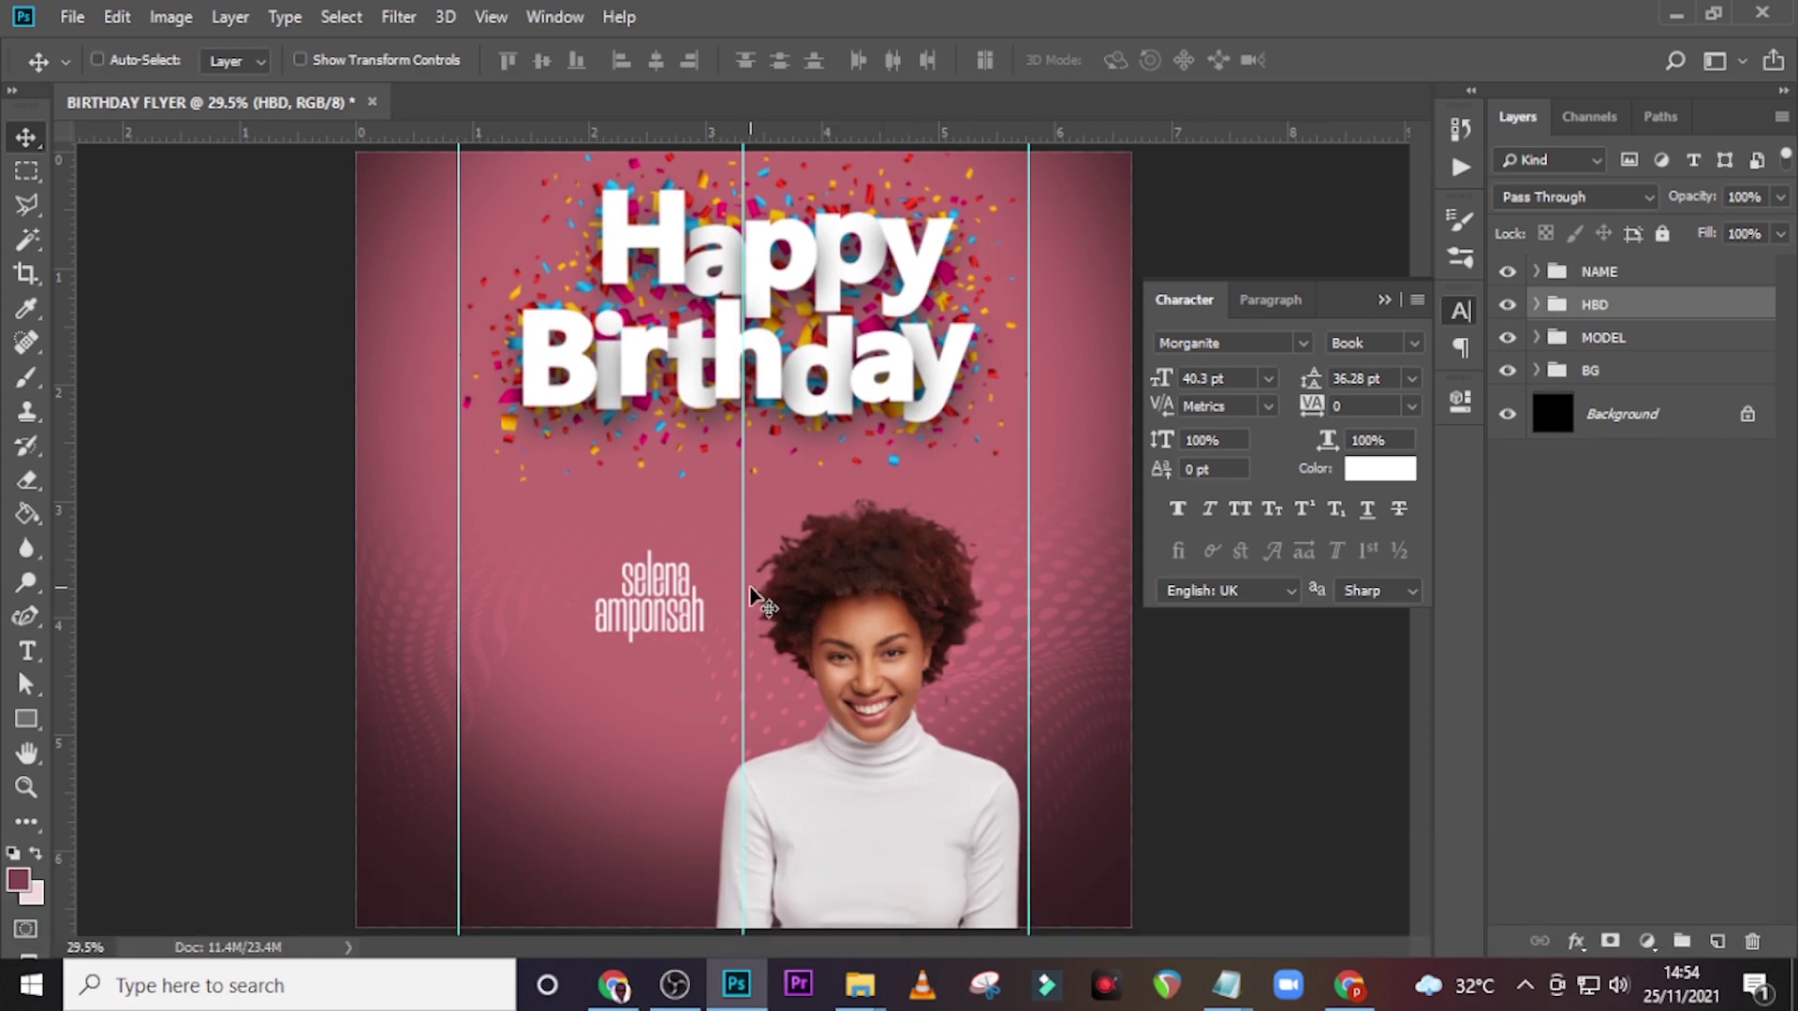
pyautogui.hotkey('ctrl', 'h')
pyautogui.hotkey('ctrl', 'h')
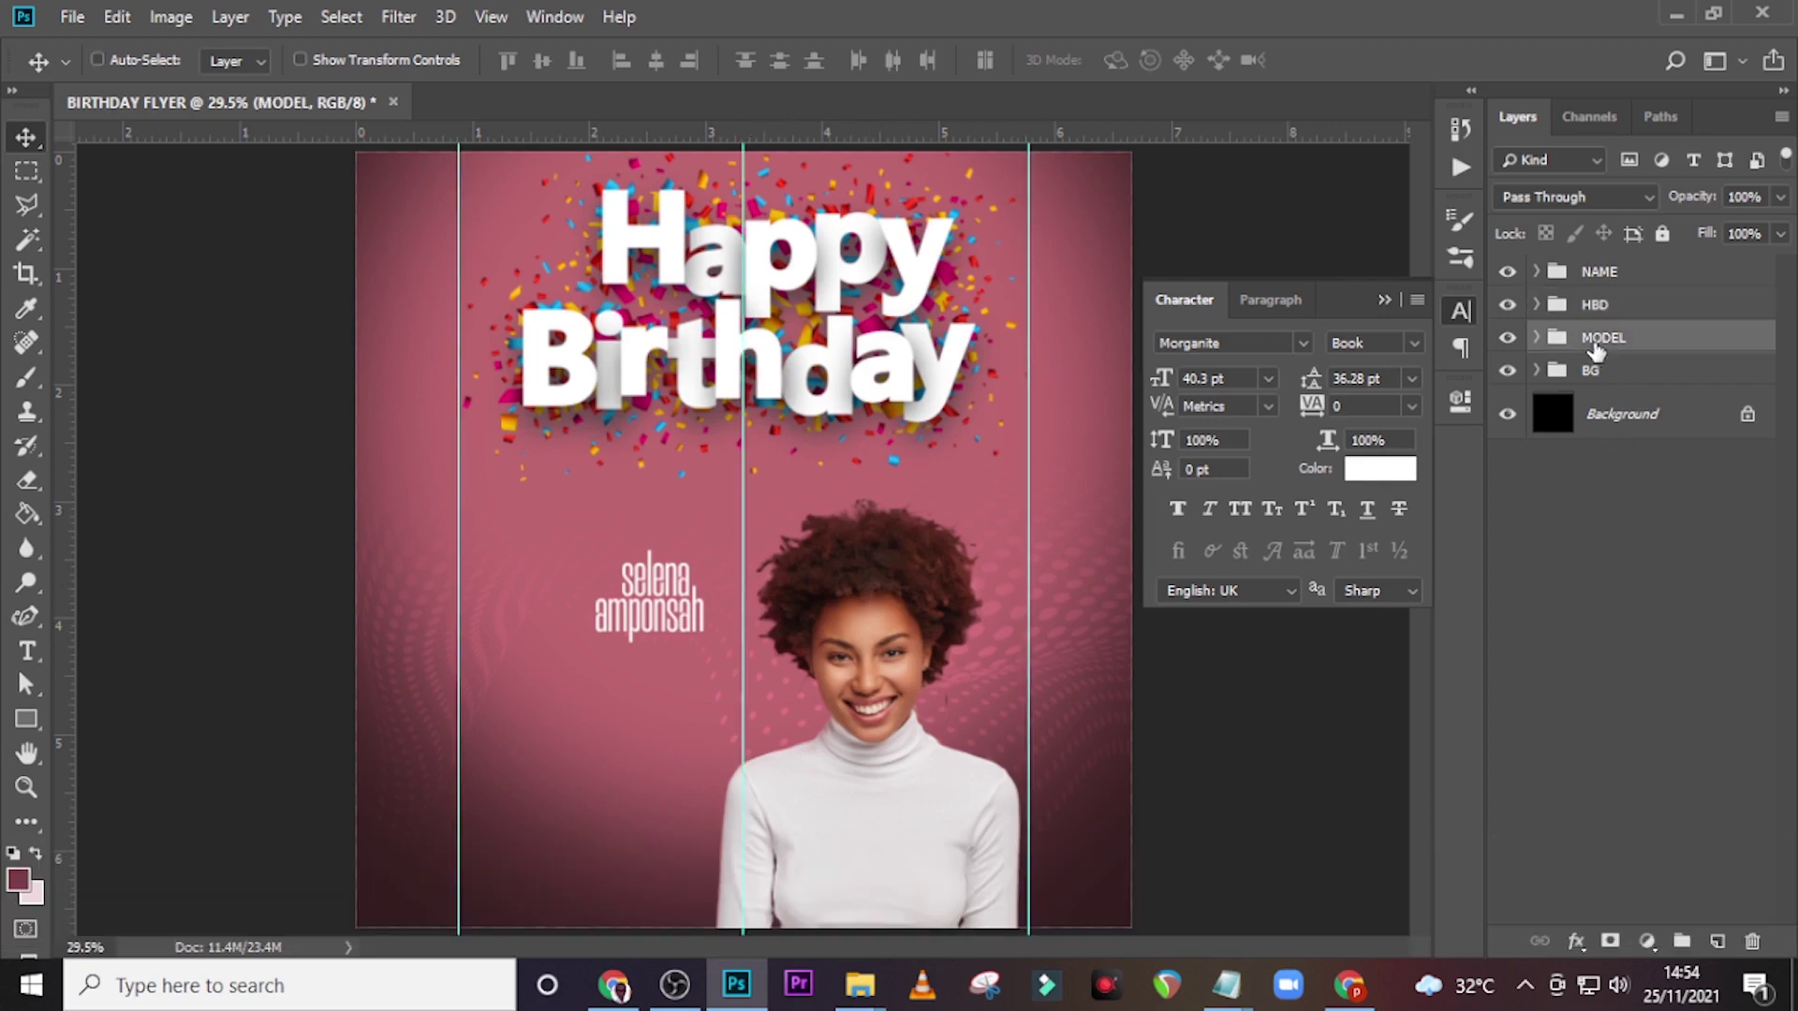
# - Nudge the MODEL group slightly to the right
pyautogui.press('Right')
pyautogui.press('Right')
pyautogui.press('Right')
pyautogui.press('Right')
pyautogui.press('Right')
pyautogui.press('Right')
pyautogui.press('Right')
pyautogui.press('Right')
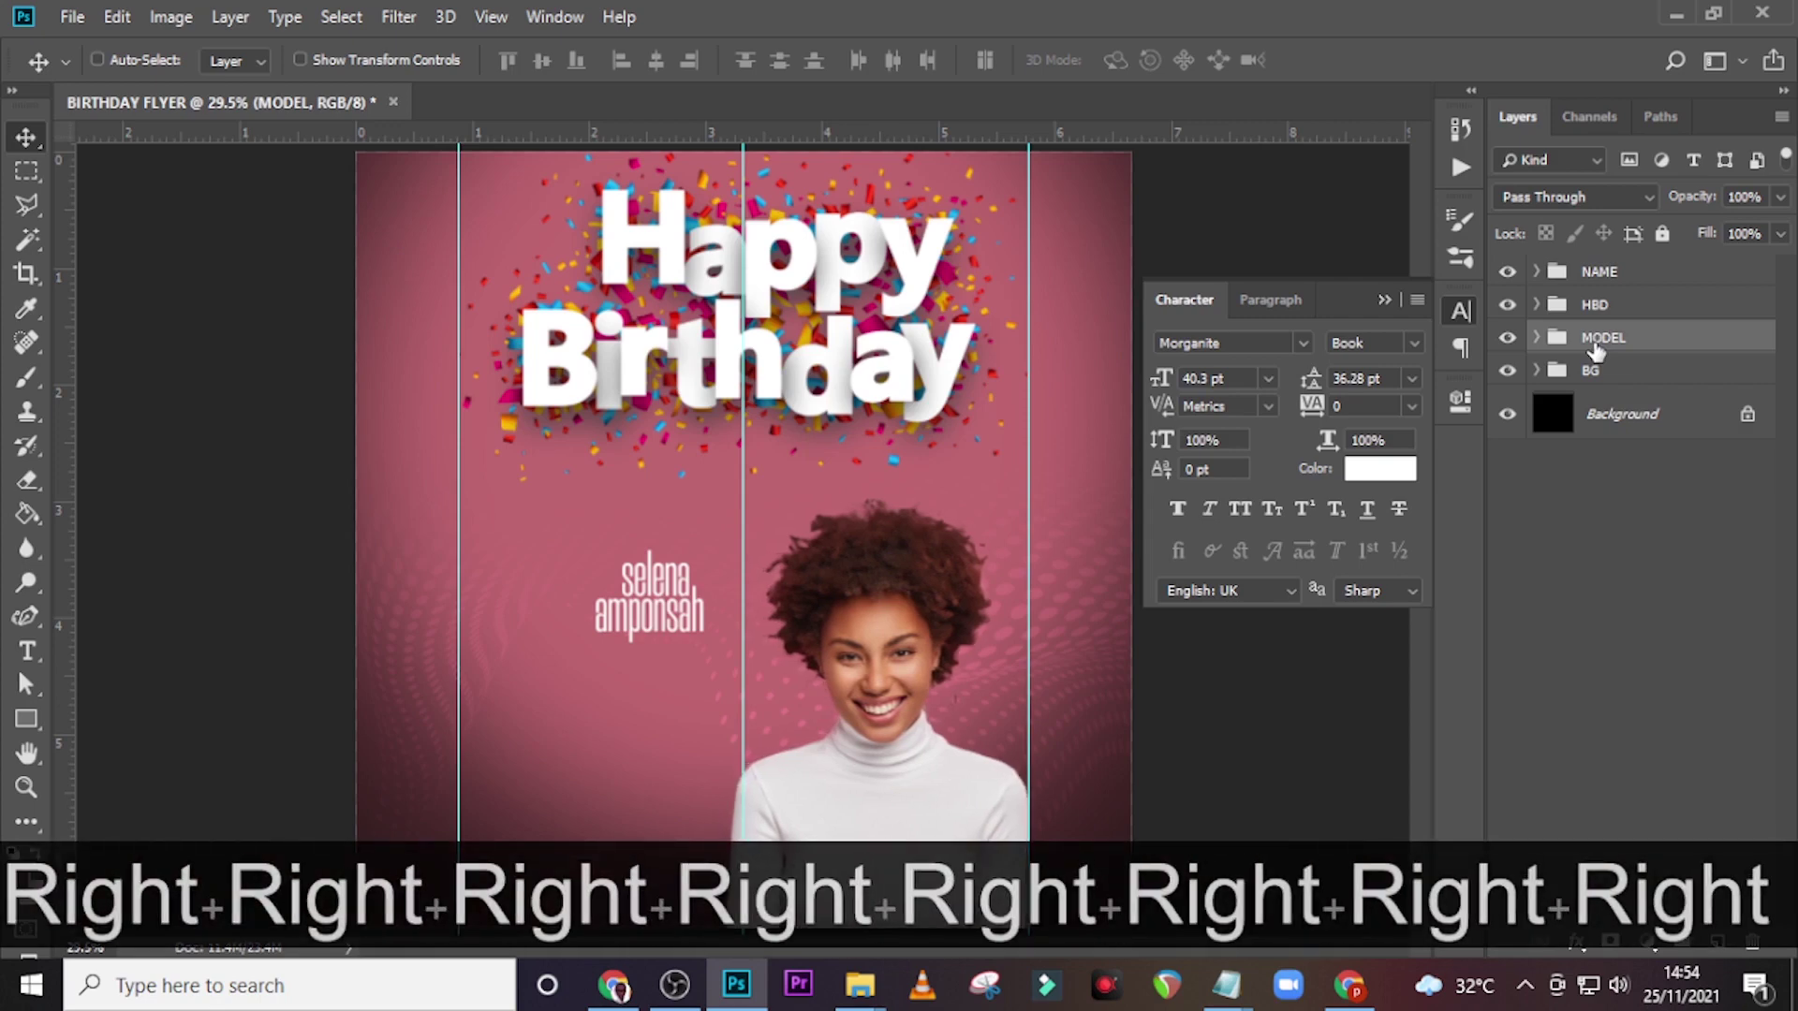
# - Add a vertical guide at the model's left sleeve edge and shift the NAME group right until its right edge meets that guide
pyautogui.moveTo(59, 537); pyautogui.dragTo(723, 580)
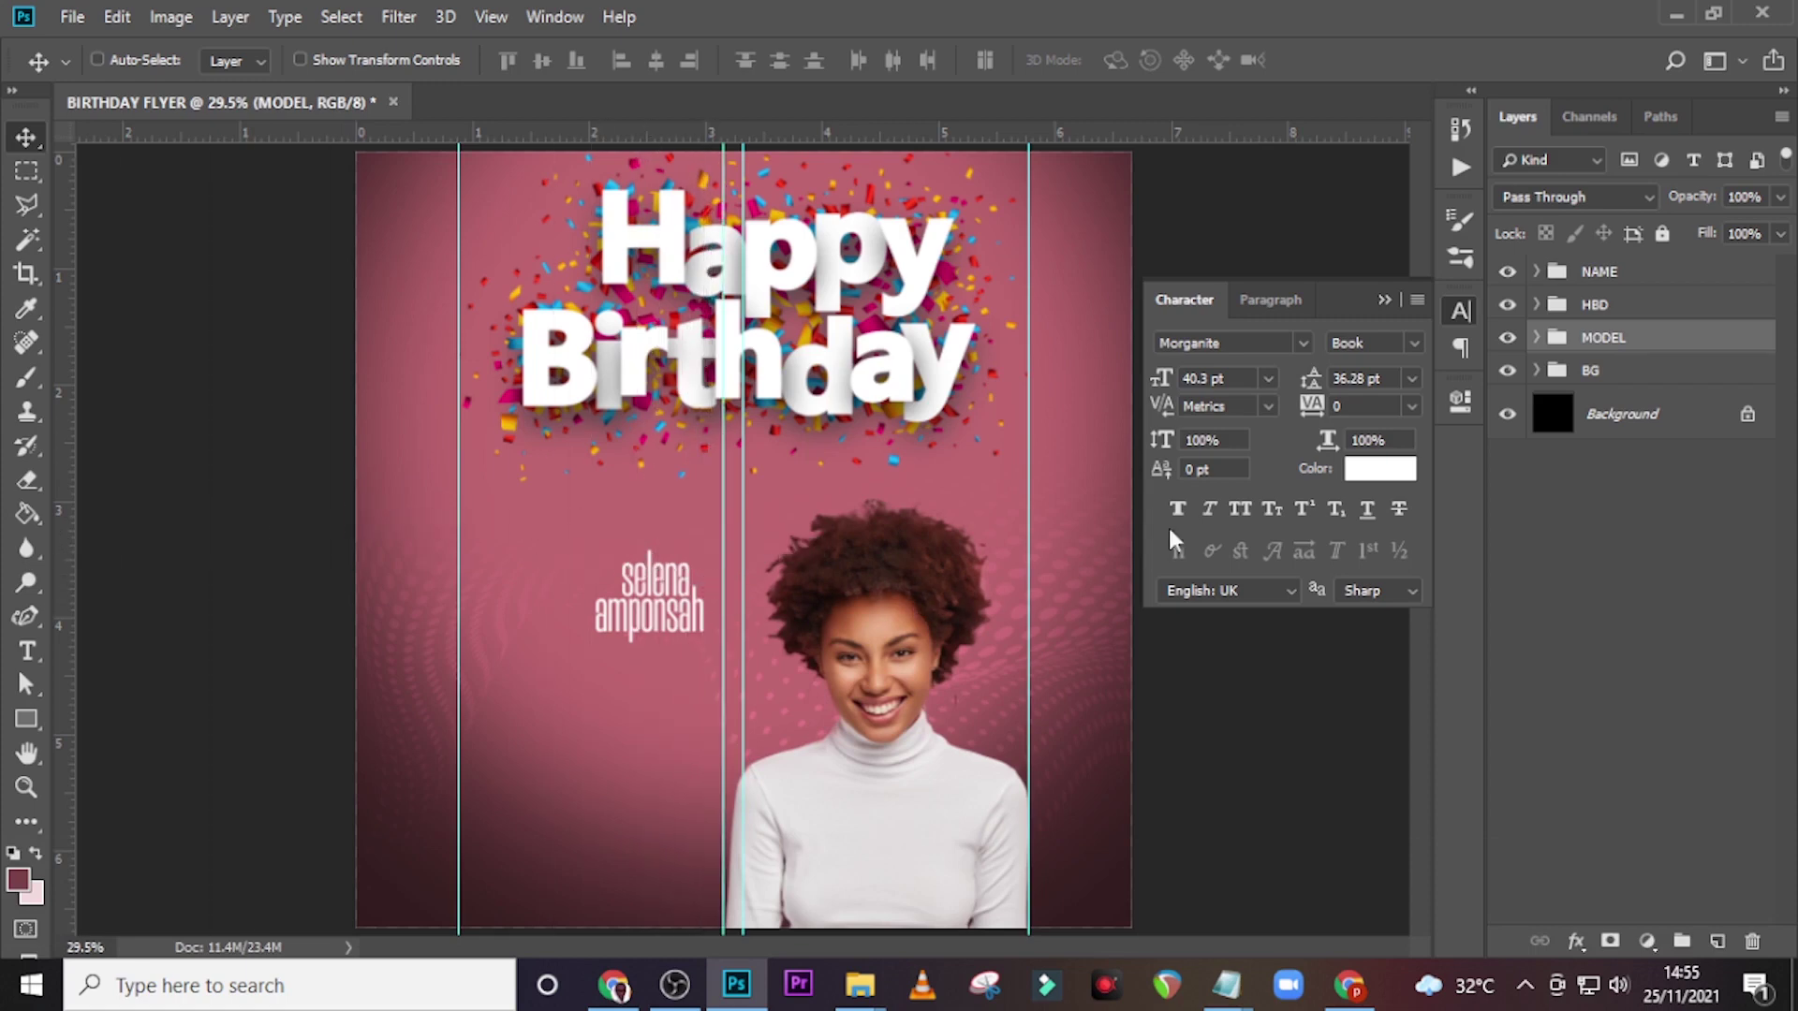
pyautogui.click(1597, 274)
pyautogui.press('shift')
pyautogui.hotkey('shift', 'Right')
pyautogui.hotkey('shift', 'Right')
pyautogui.hotkey('shift', 'Right')
pyautogui.hotkey('shift', 'Right')
pyautogui.hotkey('shift', 'Right')
pyautogui.hotkey('shift', 'Right')
pyautogui.press('Left')
pyautogui.press('Left')
pyautogui.press('Left')
pyautogui.press('ctrl')
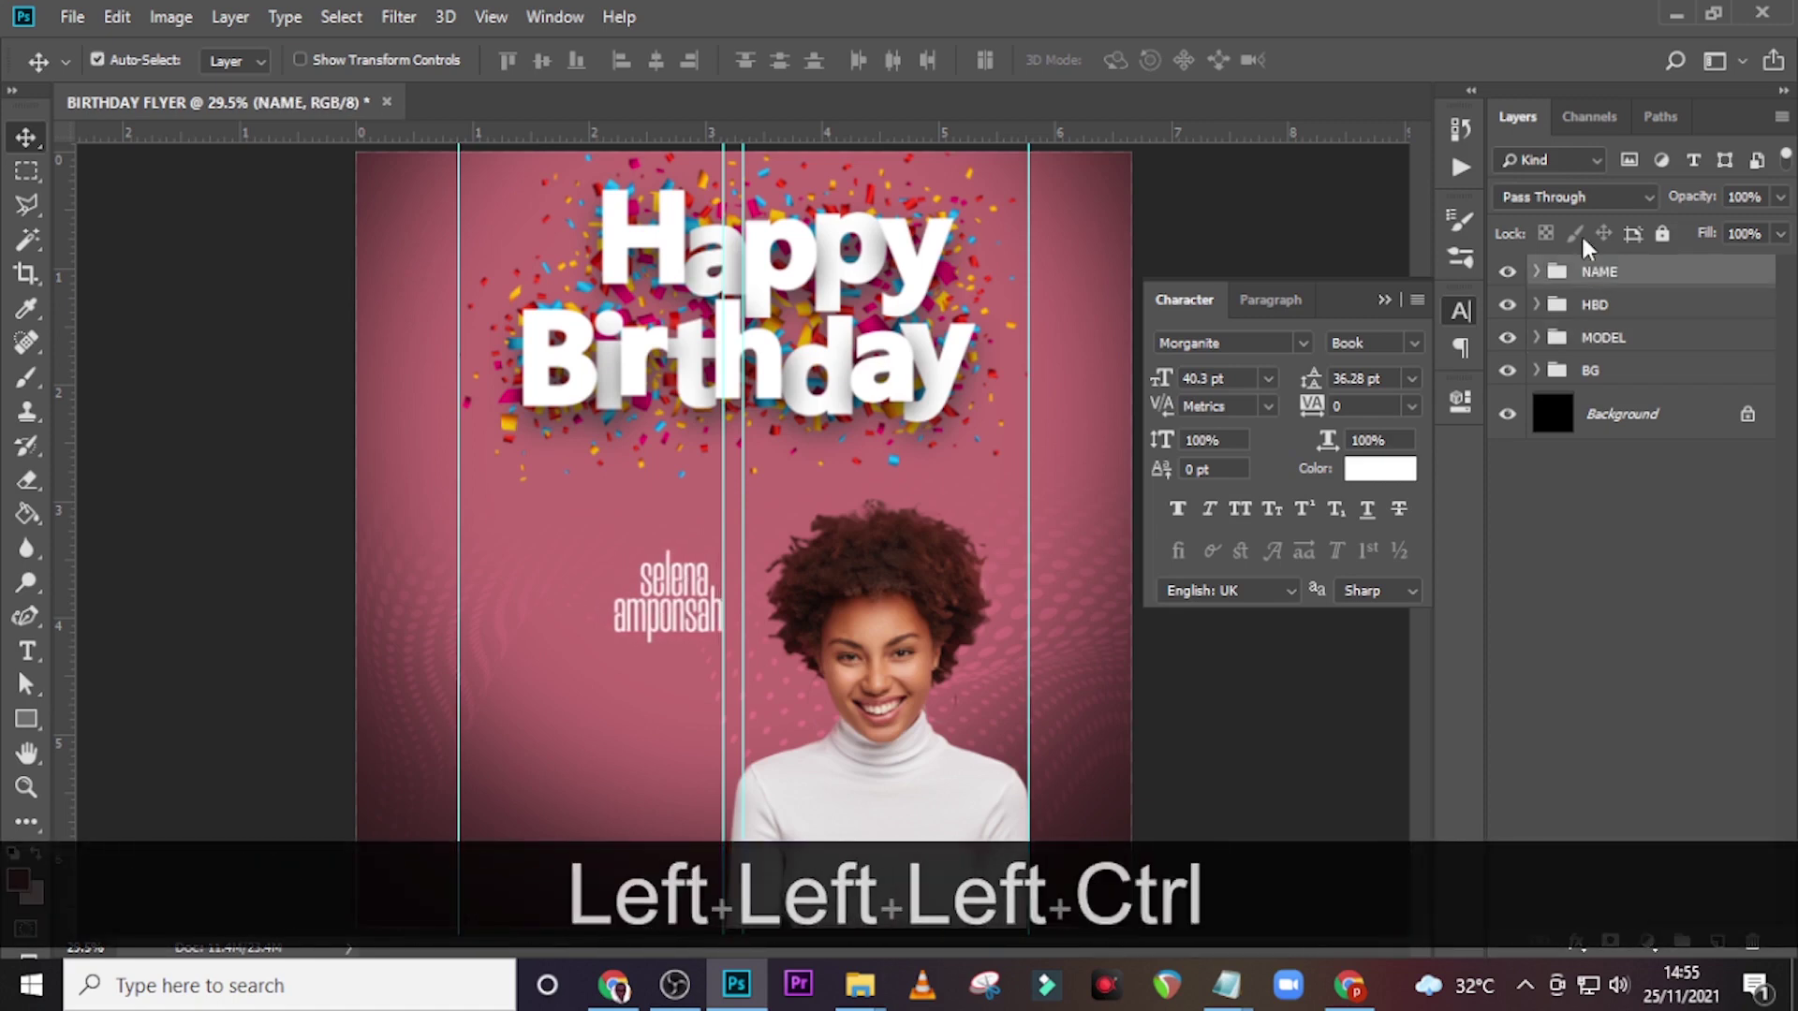
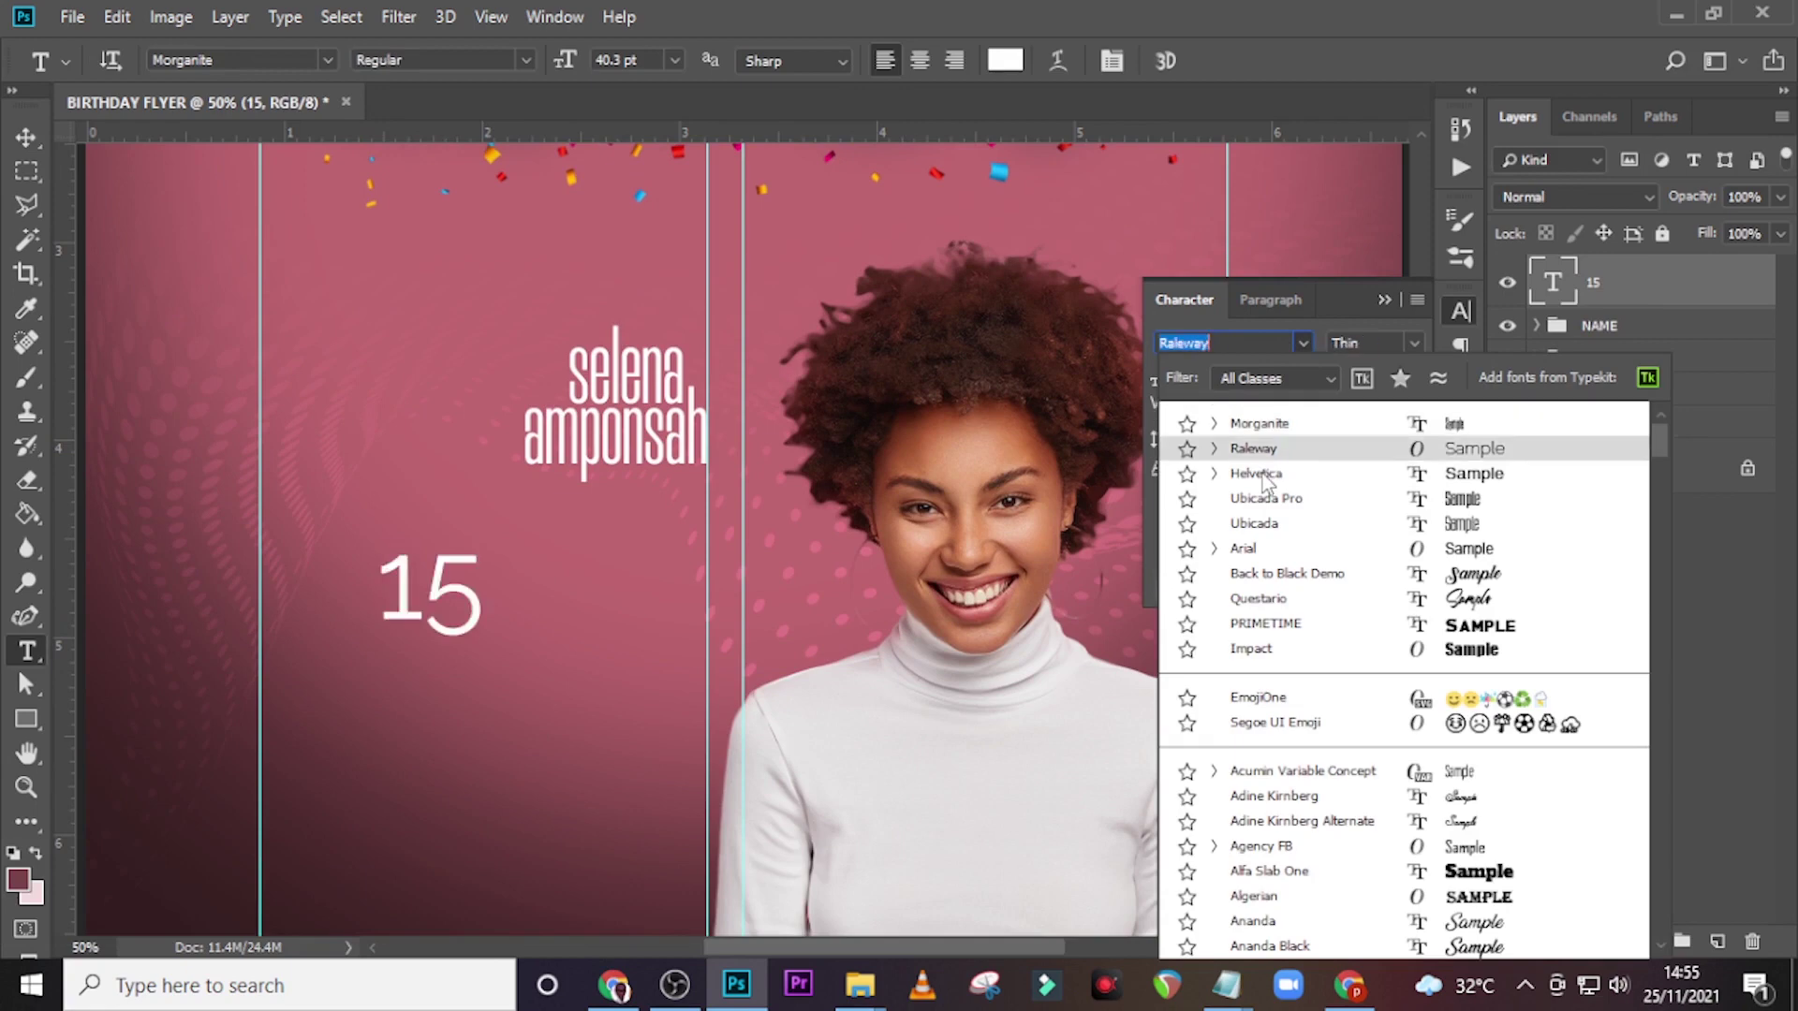
# - Set the birthday's day number text to the Helvetica font at 16.11 pt
pyautogui.click(1263, 475)
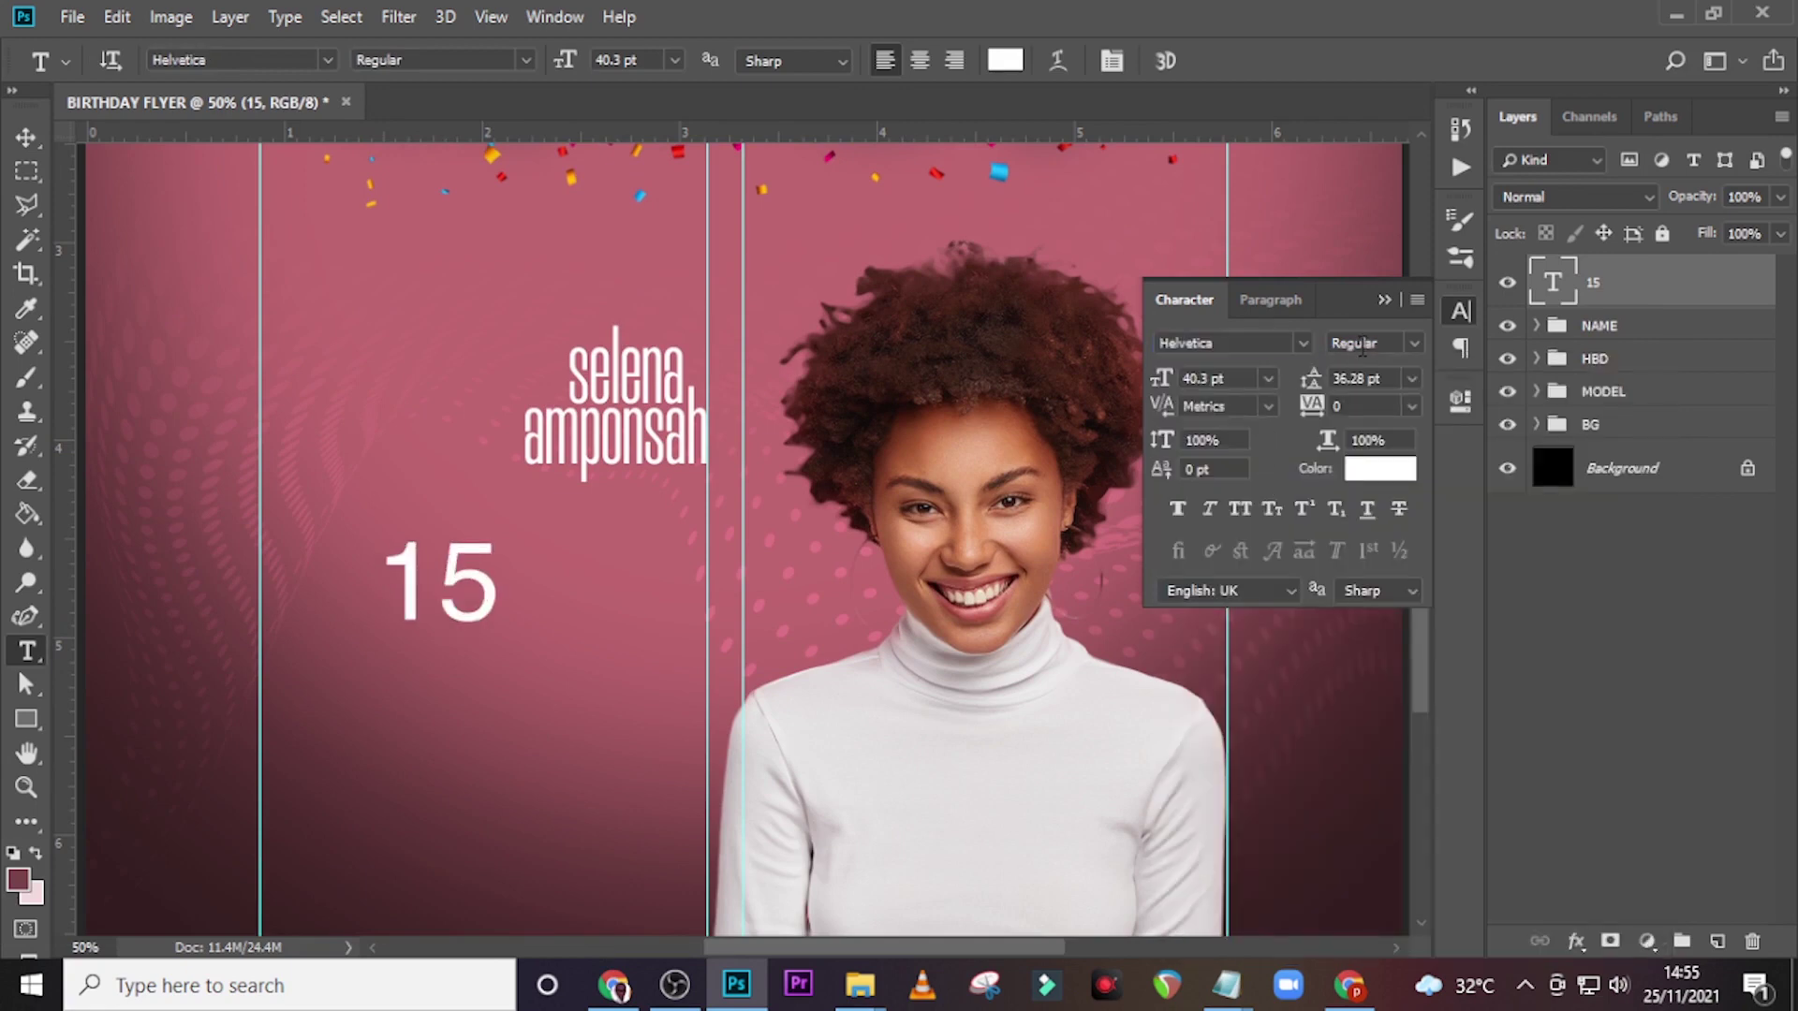
pyautogui.click(1206, 378)
pyautogui.write('16')
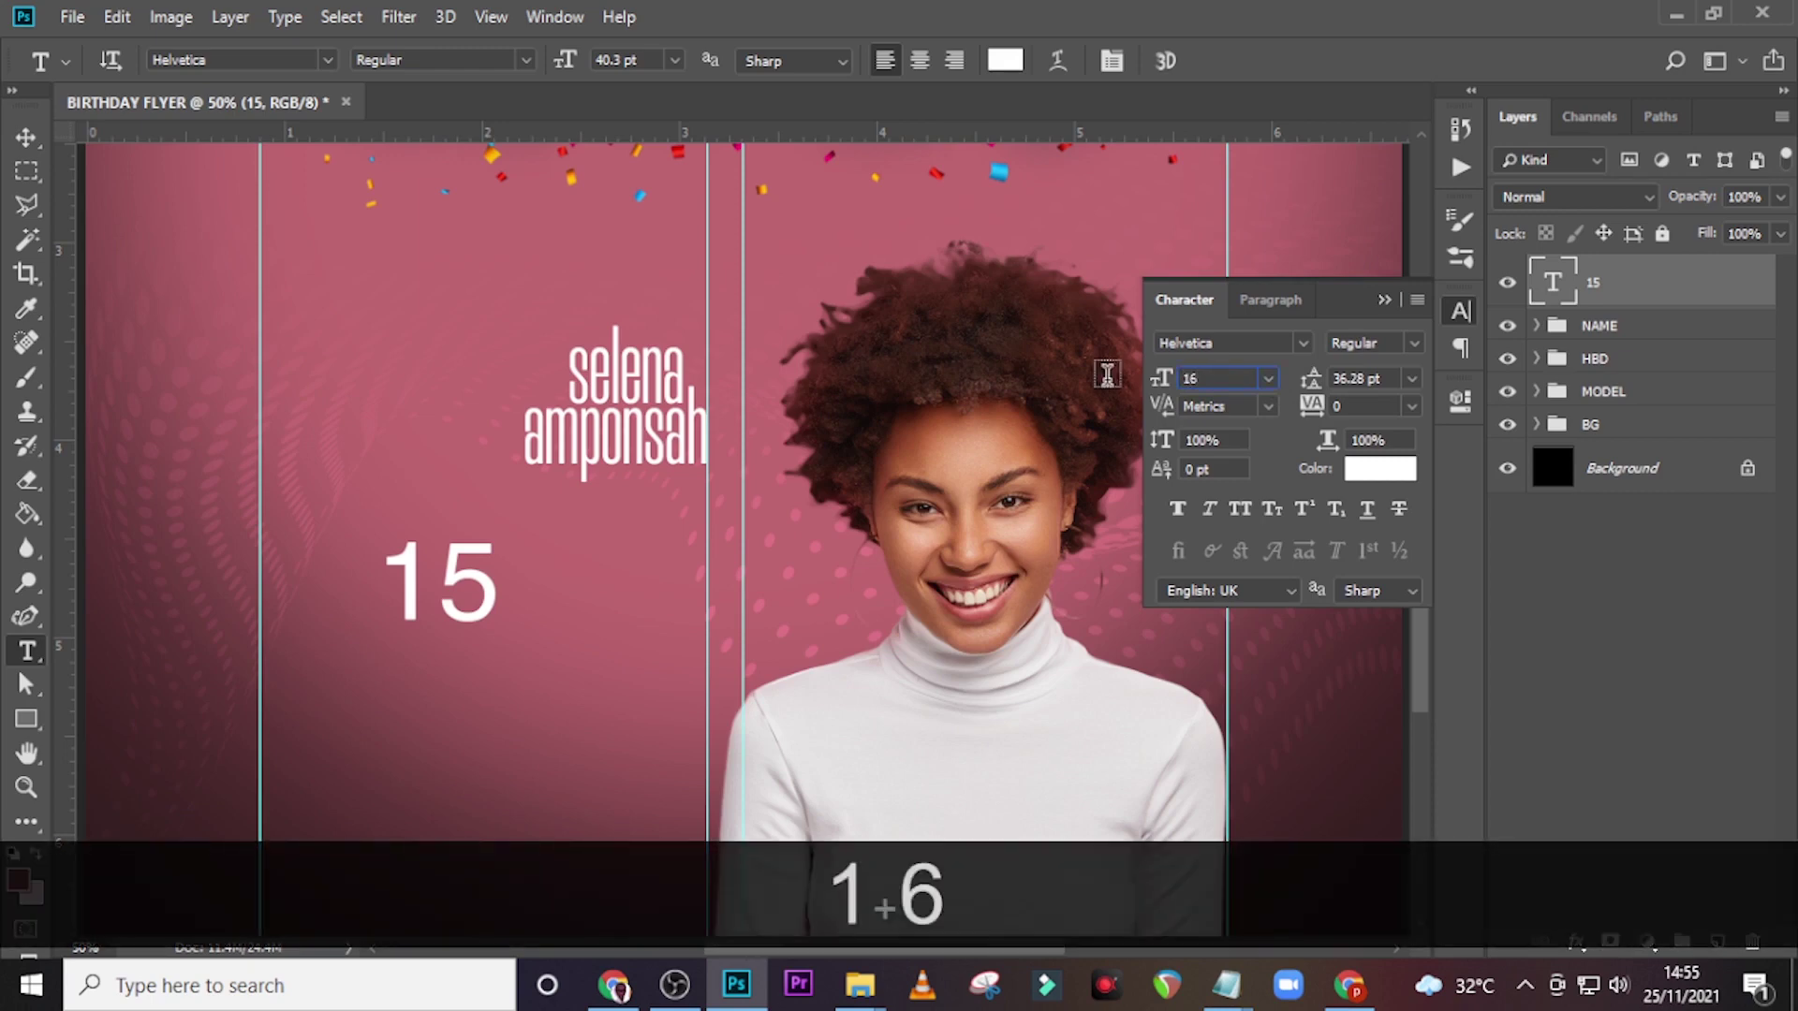
pyautogui.write('.')
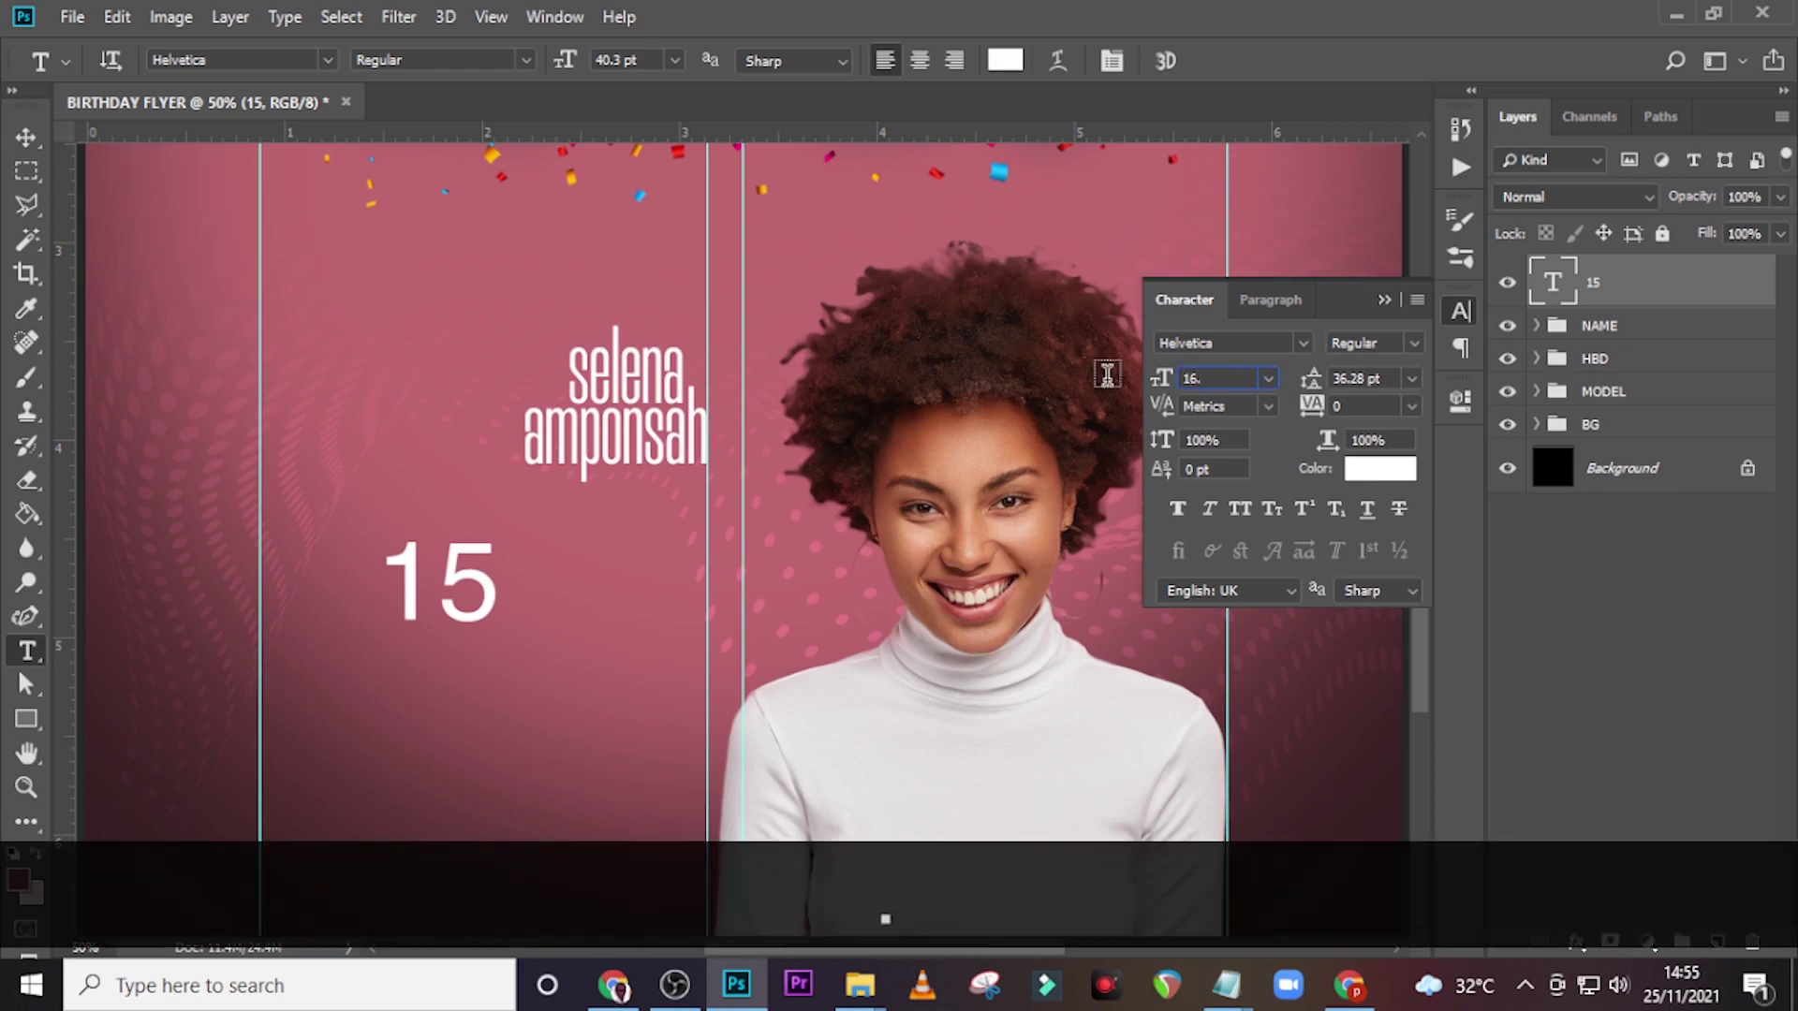
pyautogui.write('11')
pyautogui.press('Return')
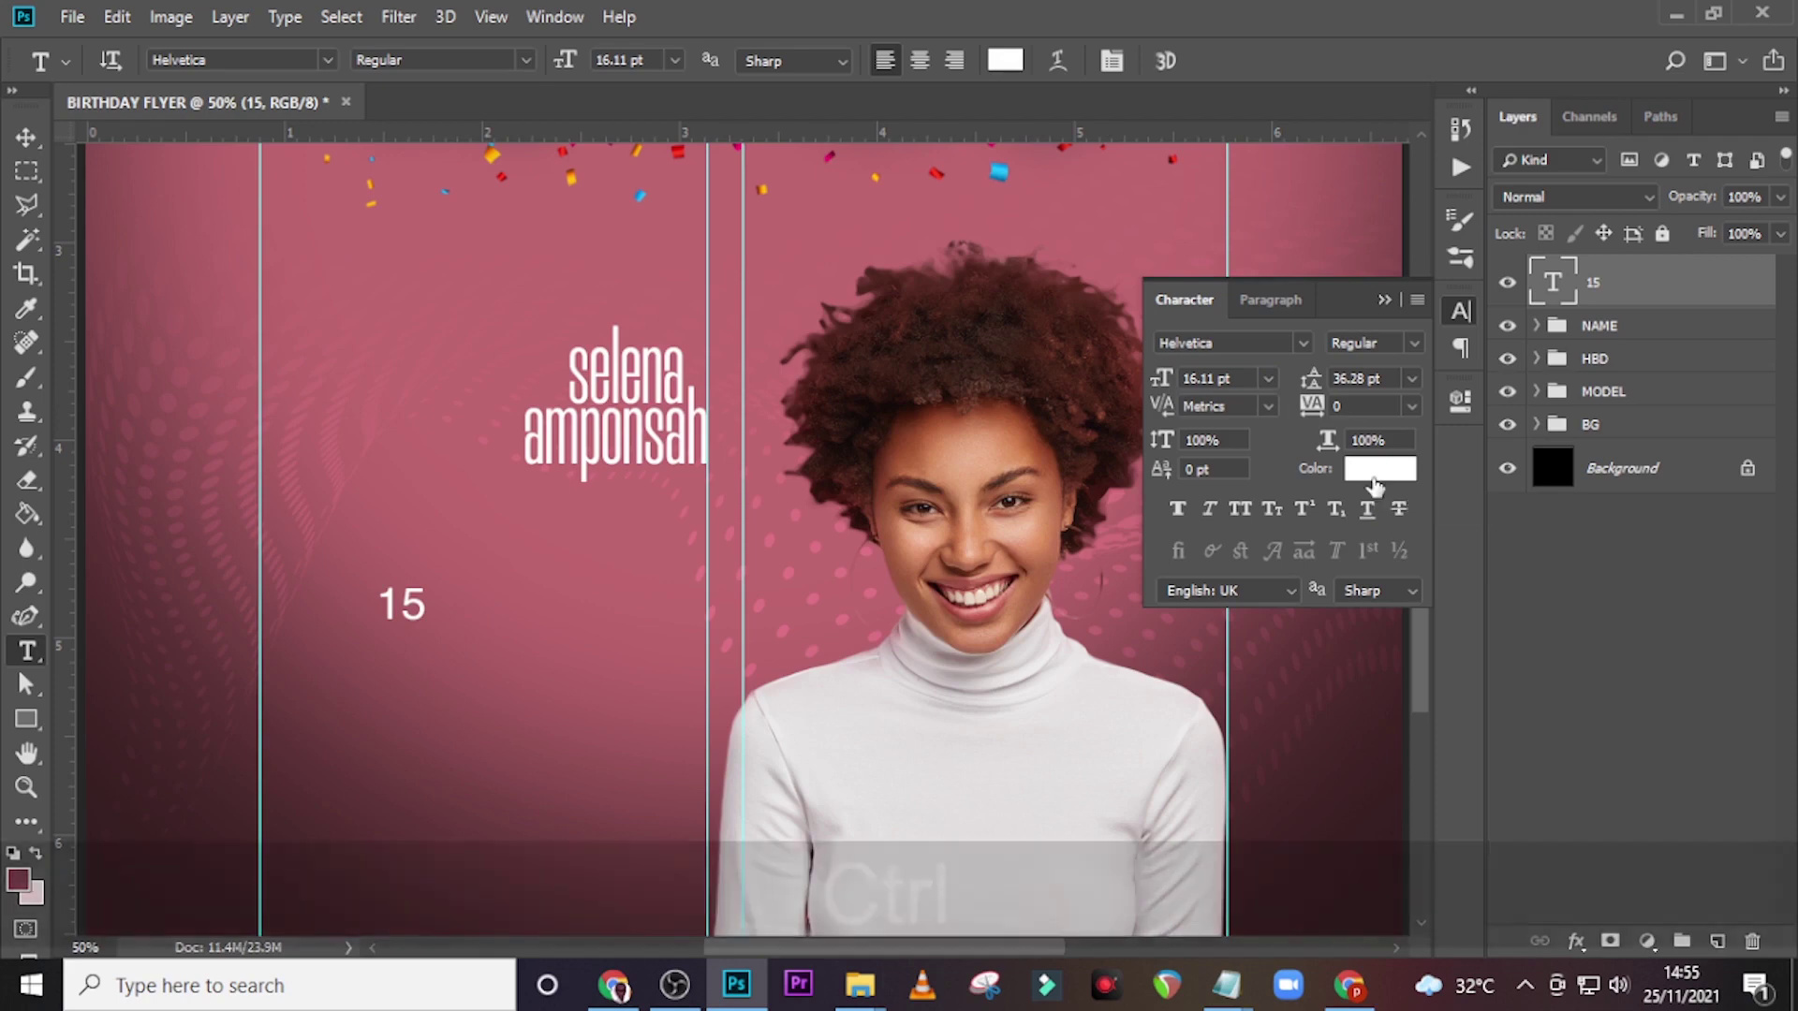
# - Duplicate the day number text layer and move the copy directly to the right of the original
pyautogui.hotkey('ctrl', 'j')
pyautogui.hotkey('shift', 'Right')
pyautogui.press('v')
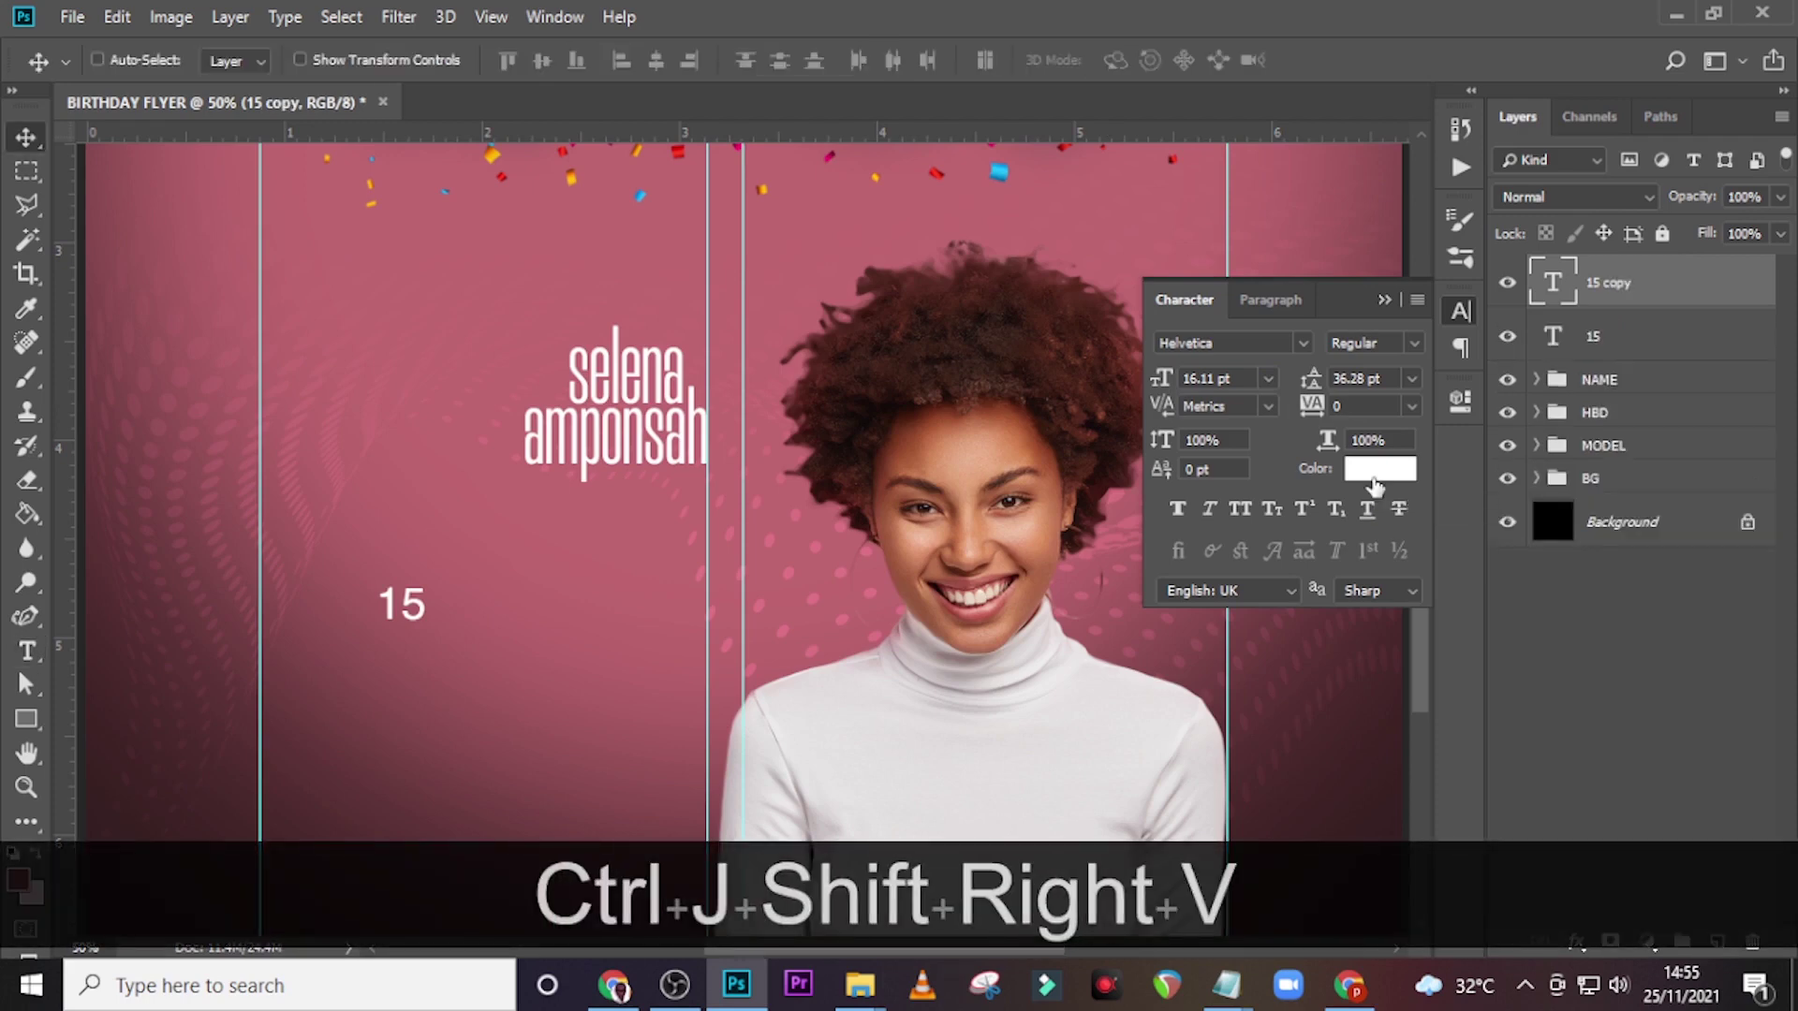
pyautogui.hotkey('shift', 'Right')
pyautogui.press('Right')
pyautogui.press('Right')
pyautogui.press('Right')
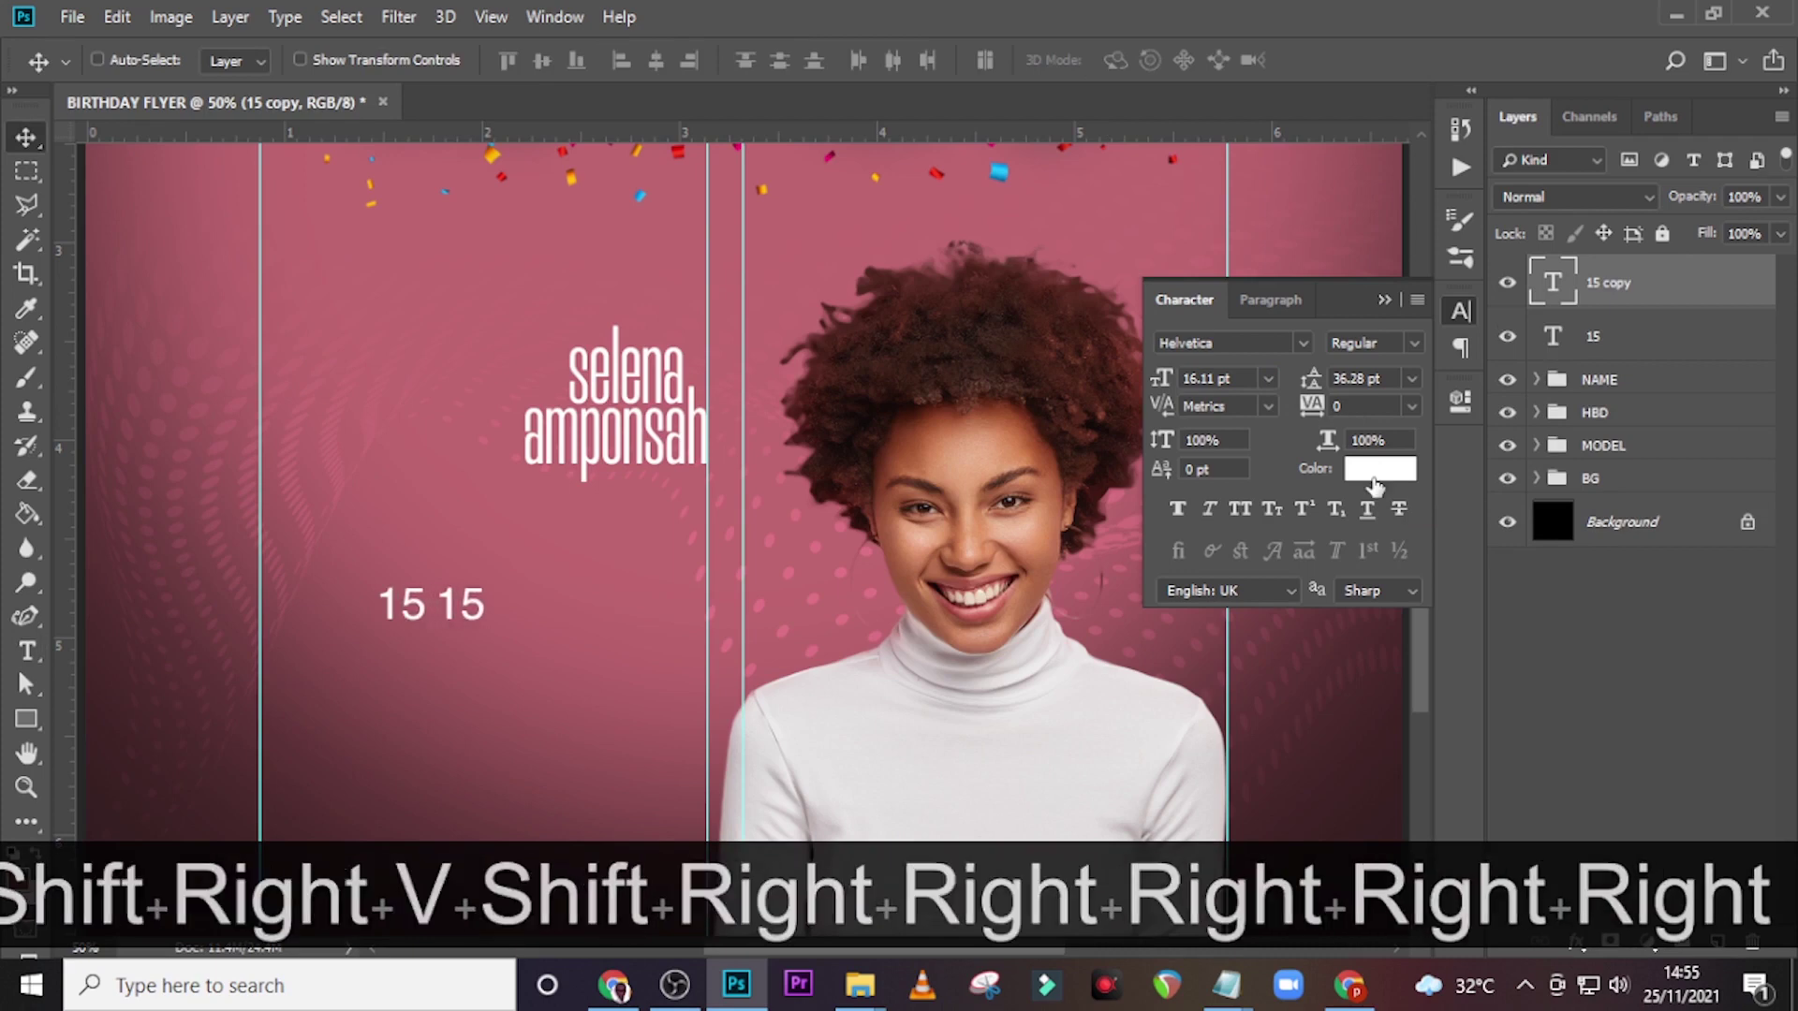
# - Copy the month name from the untitled Notepad file and replace the duplicated day number with it in Photoshop
pyautogui.moveTo(1227, 985)
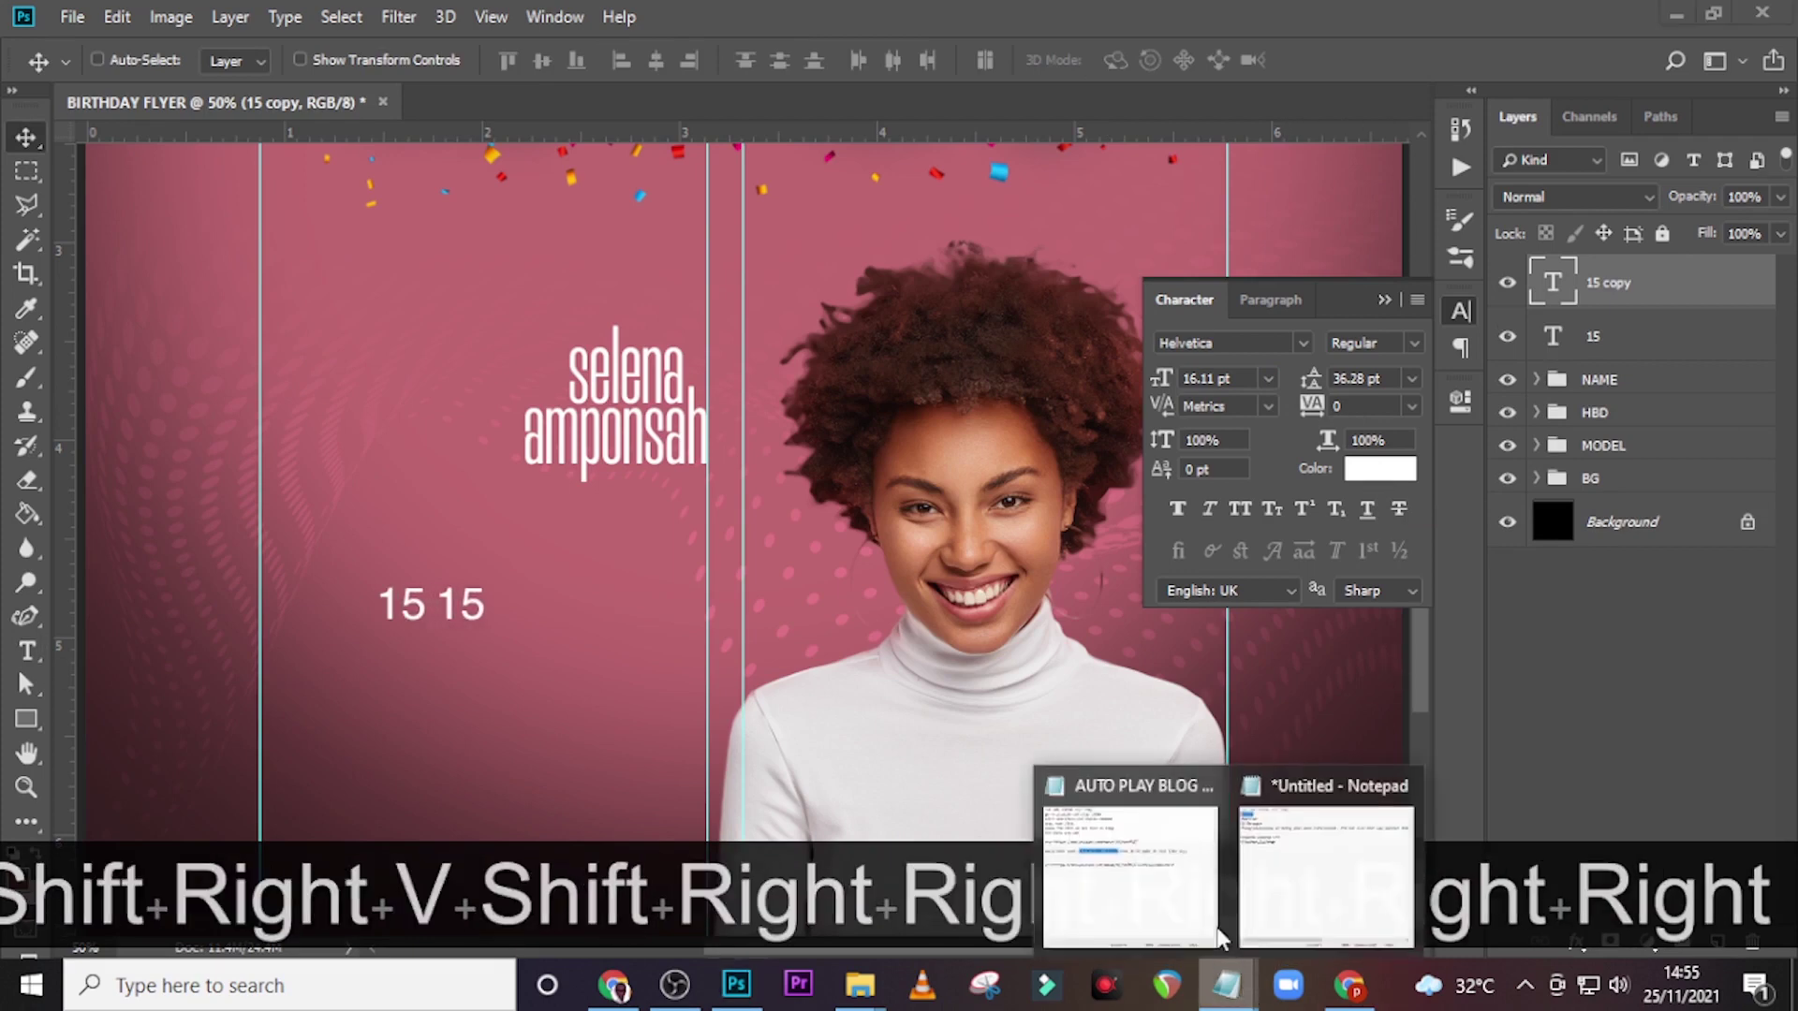
pyautogui.click(1284, 860)
pyautogui.moveTo(307, 320); pyautogui.dragTo(222, 320)
pyautogui.hotkey('ctrl', 'c')
pyautogui.click(702, 12)
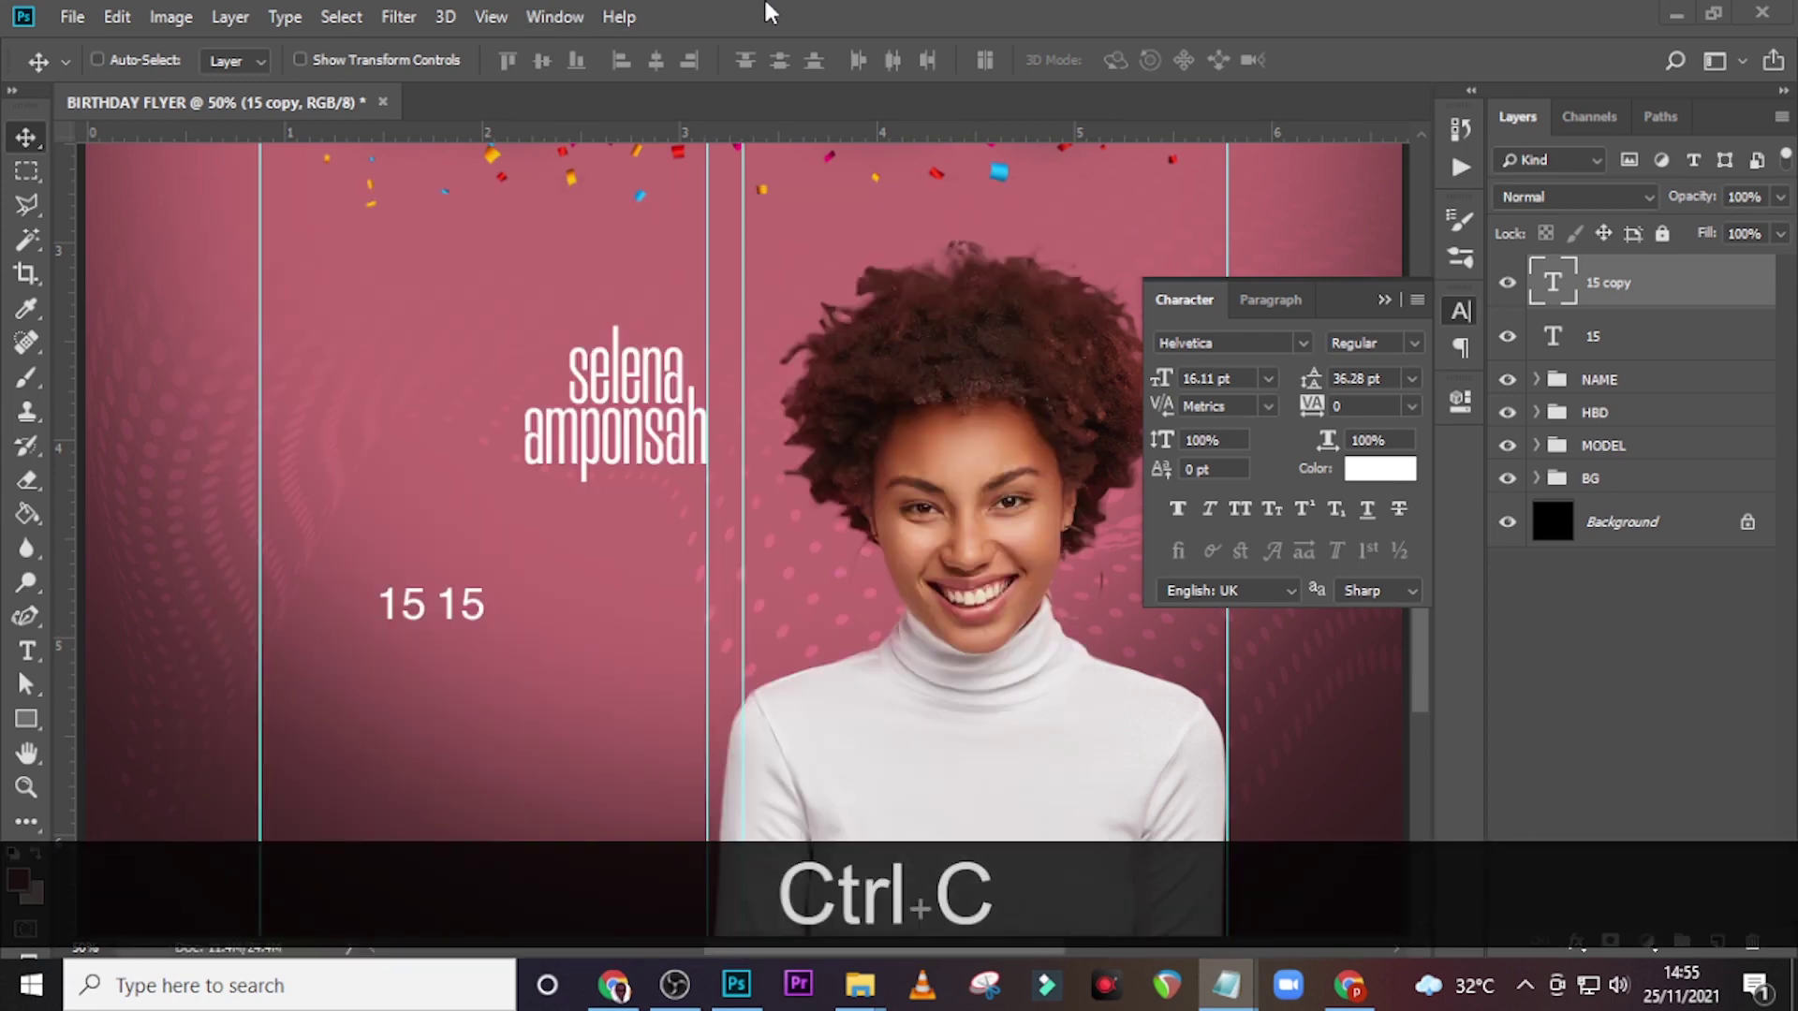
pyautogui.doubleClick(1545, 279)
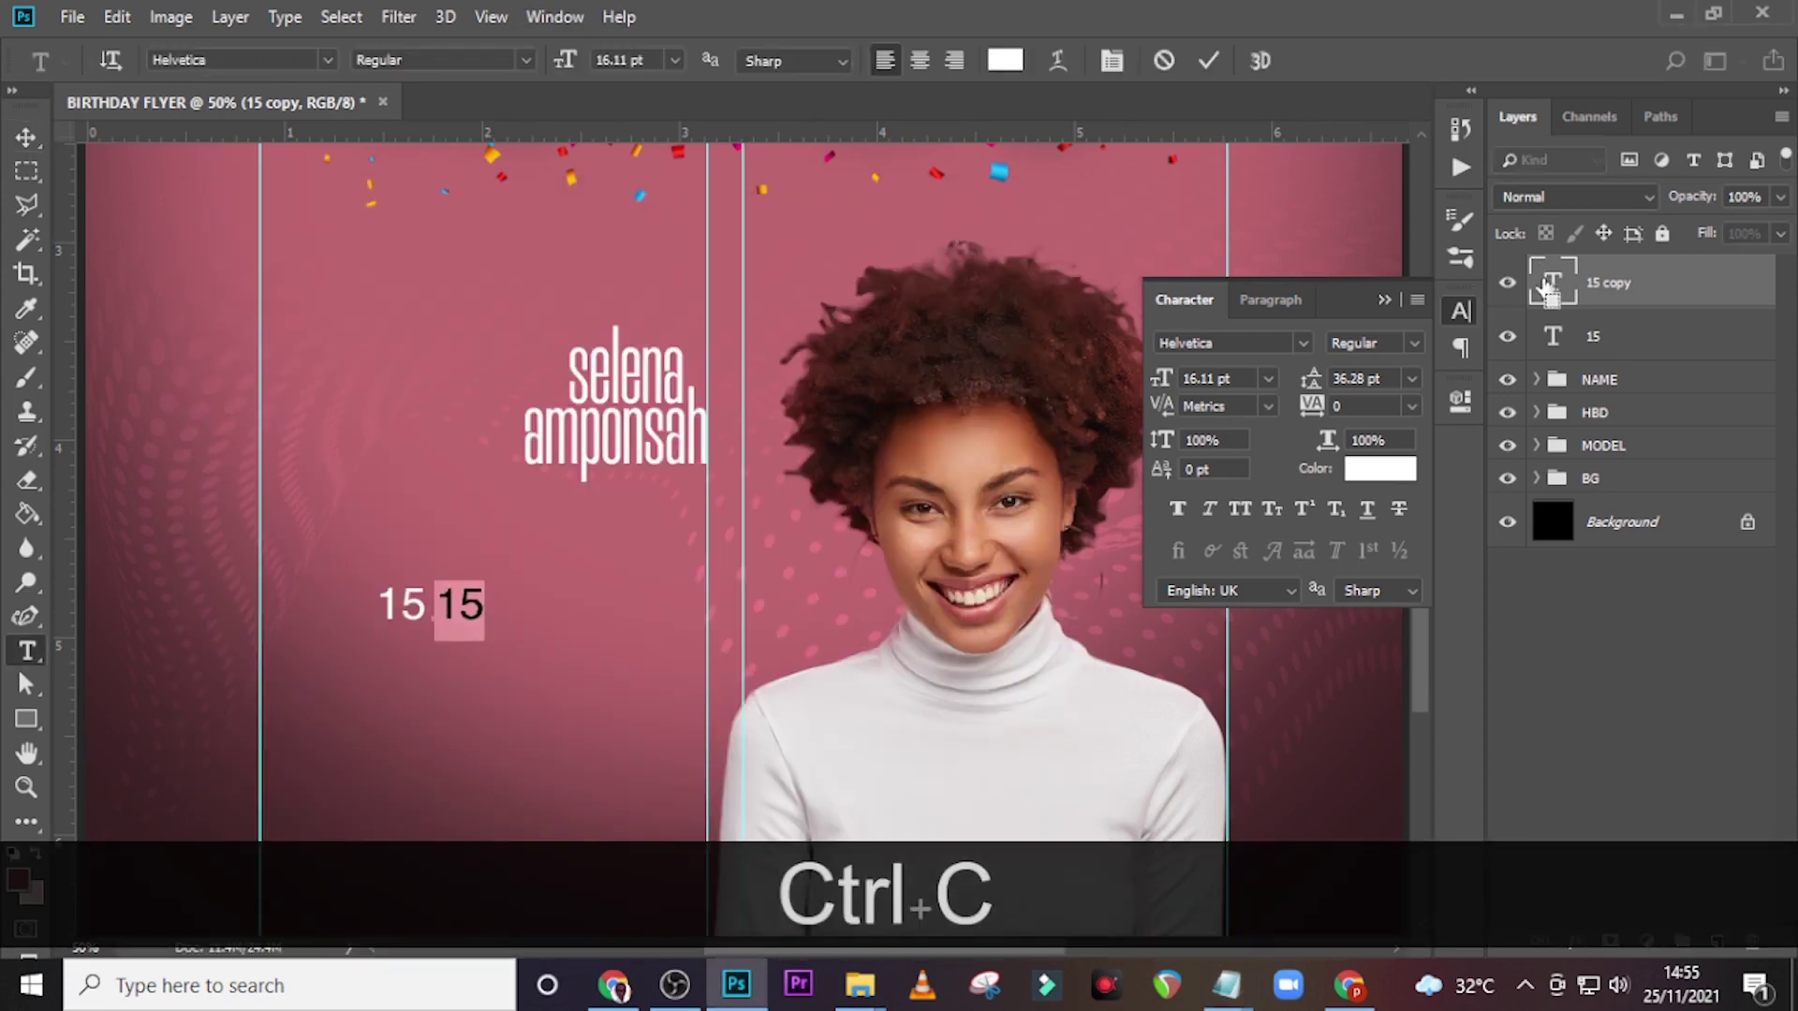
pyautogui.hotkey('ctrl', 'v')
pyautogui.press('Escape')
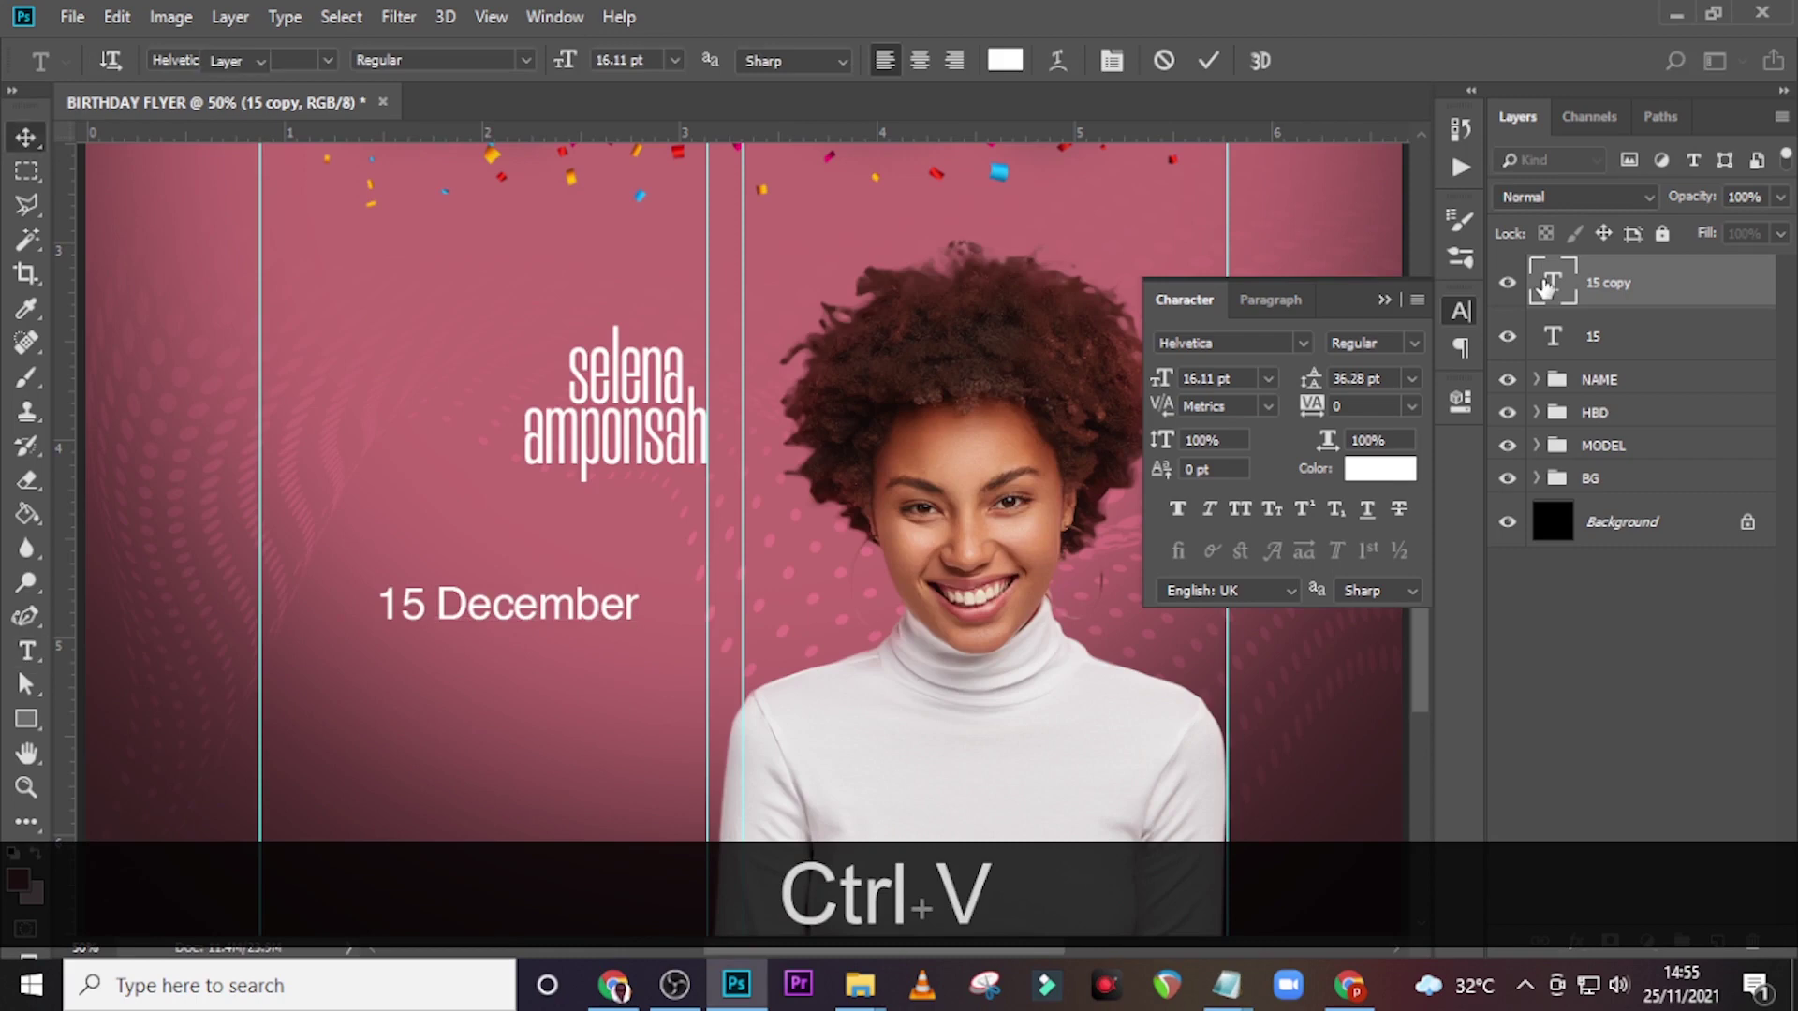
pyautogui.press('v')
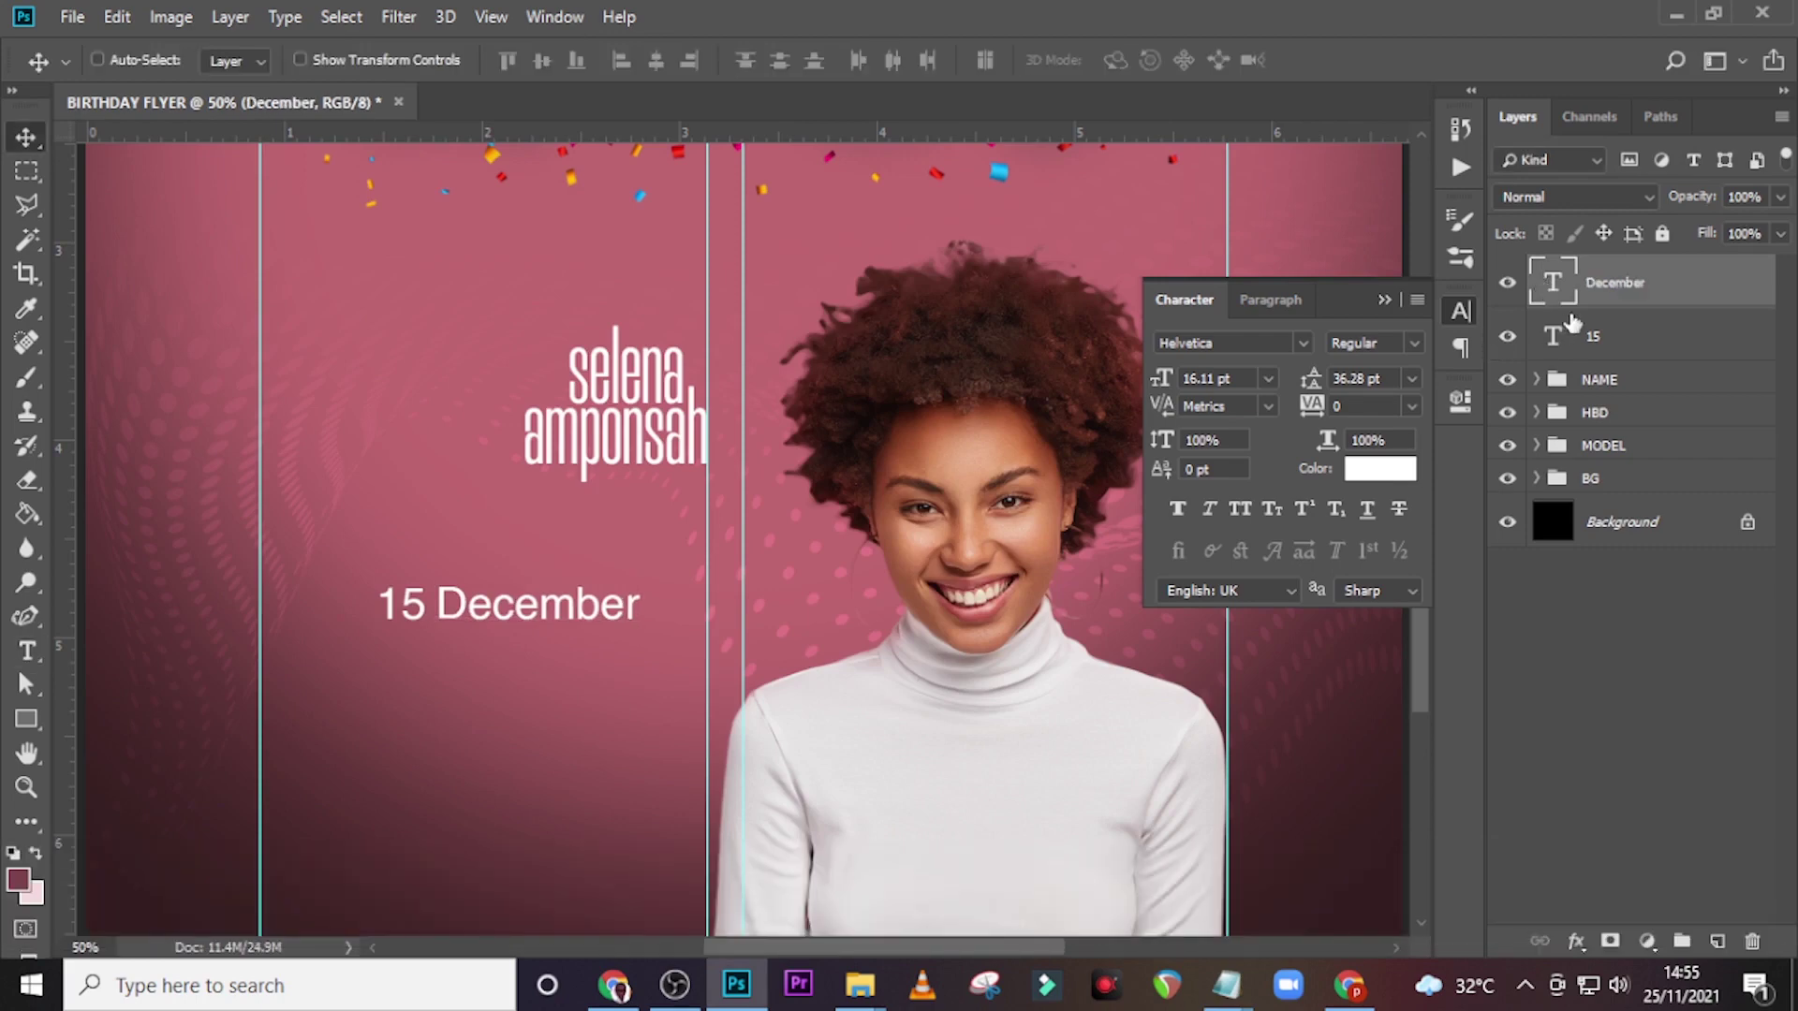
# - Set the month text's colour to 410212
pyautogui.click(1378, 466)
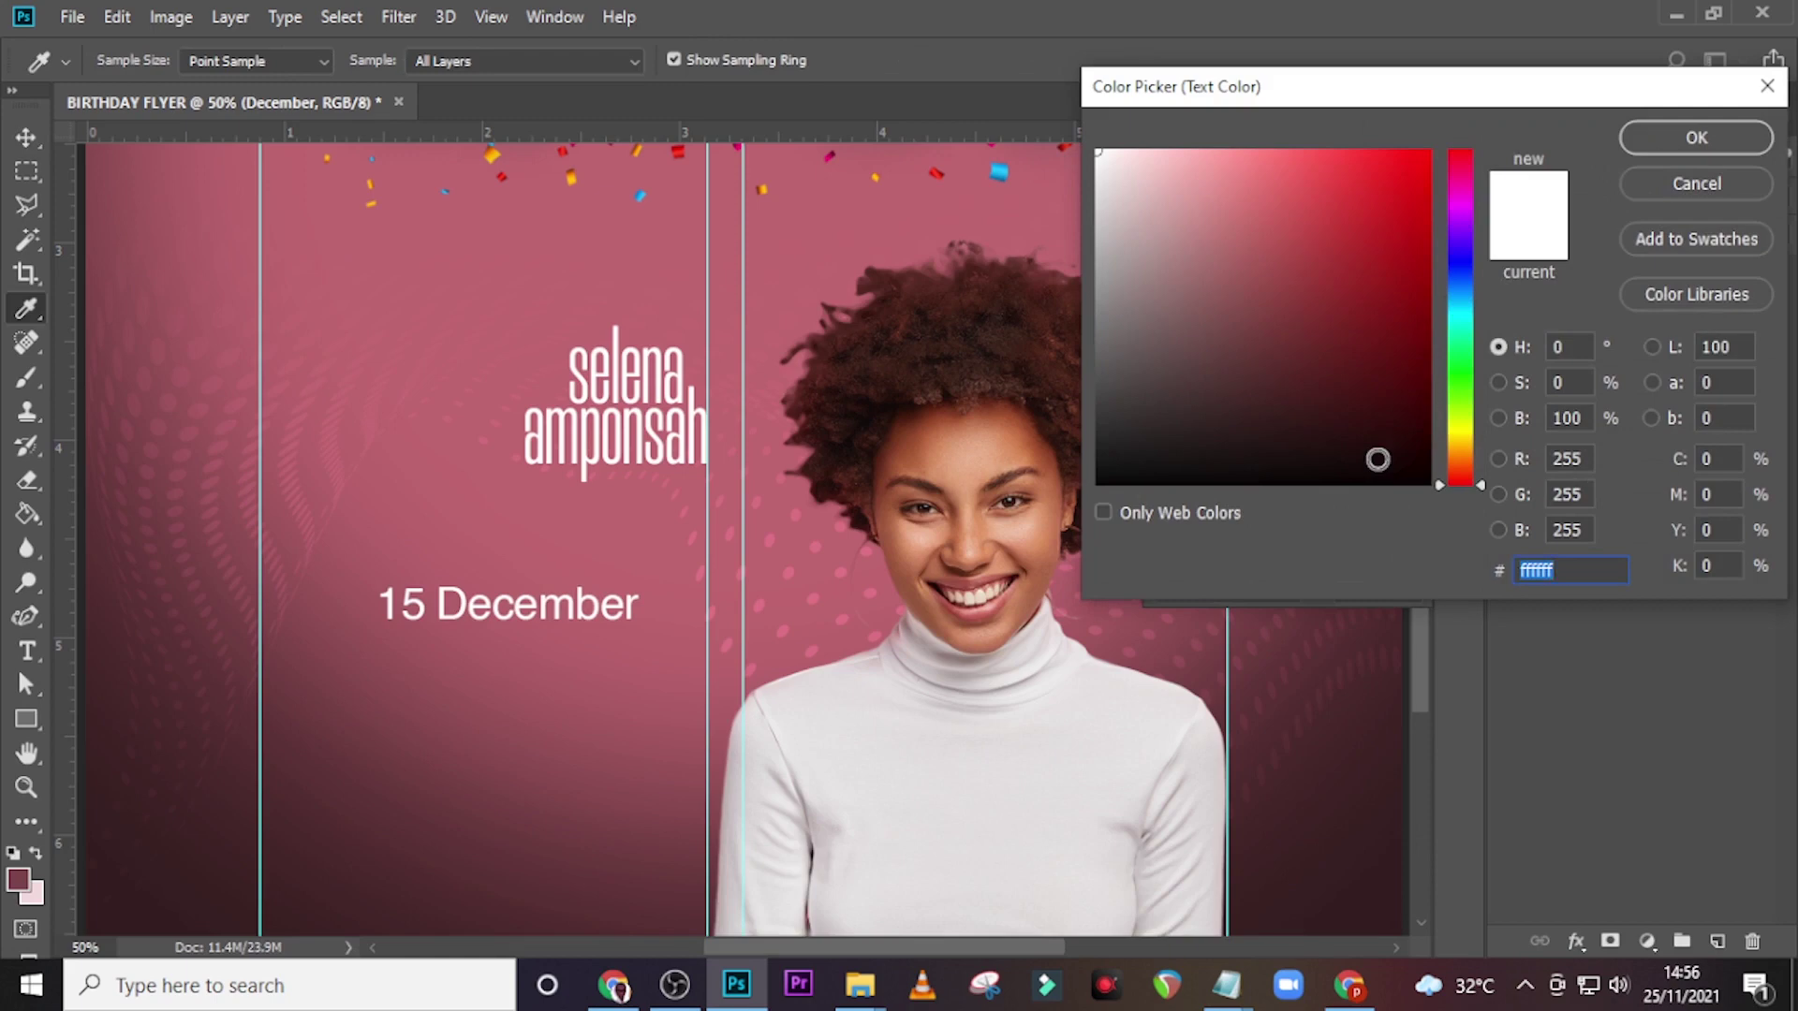
pyautogui.write('41')
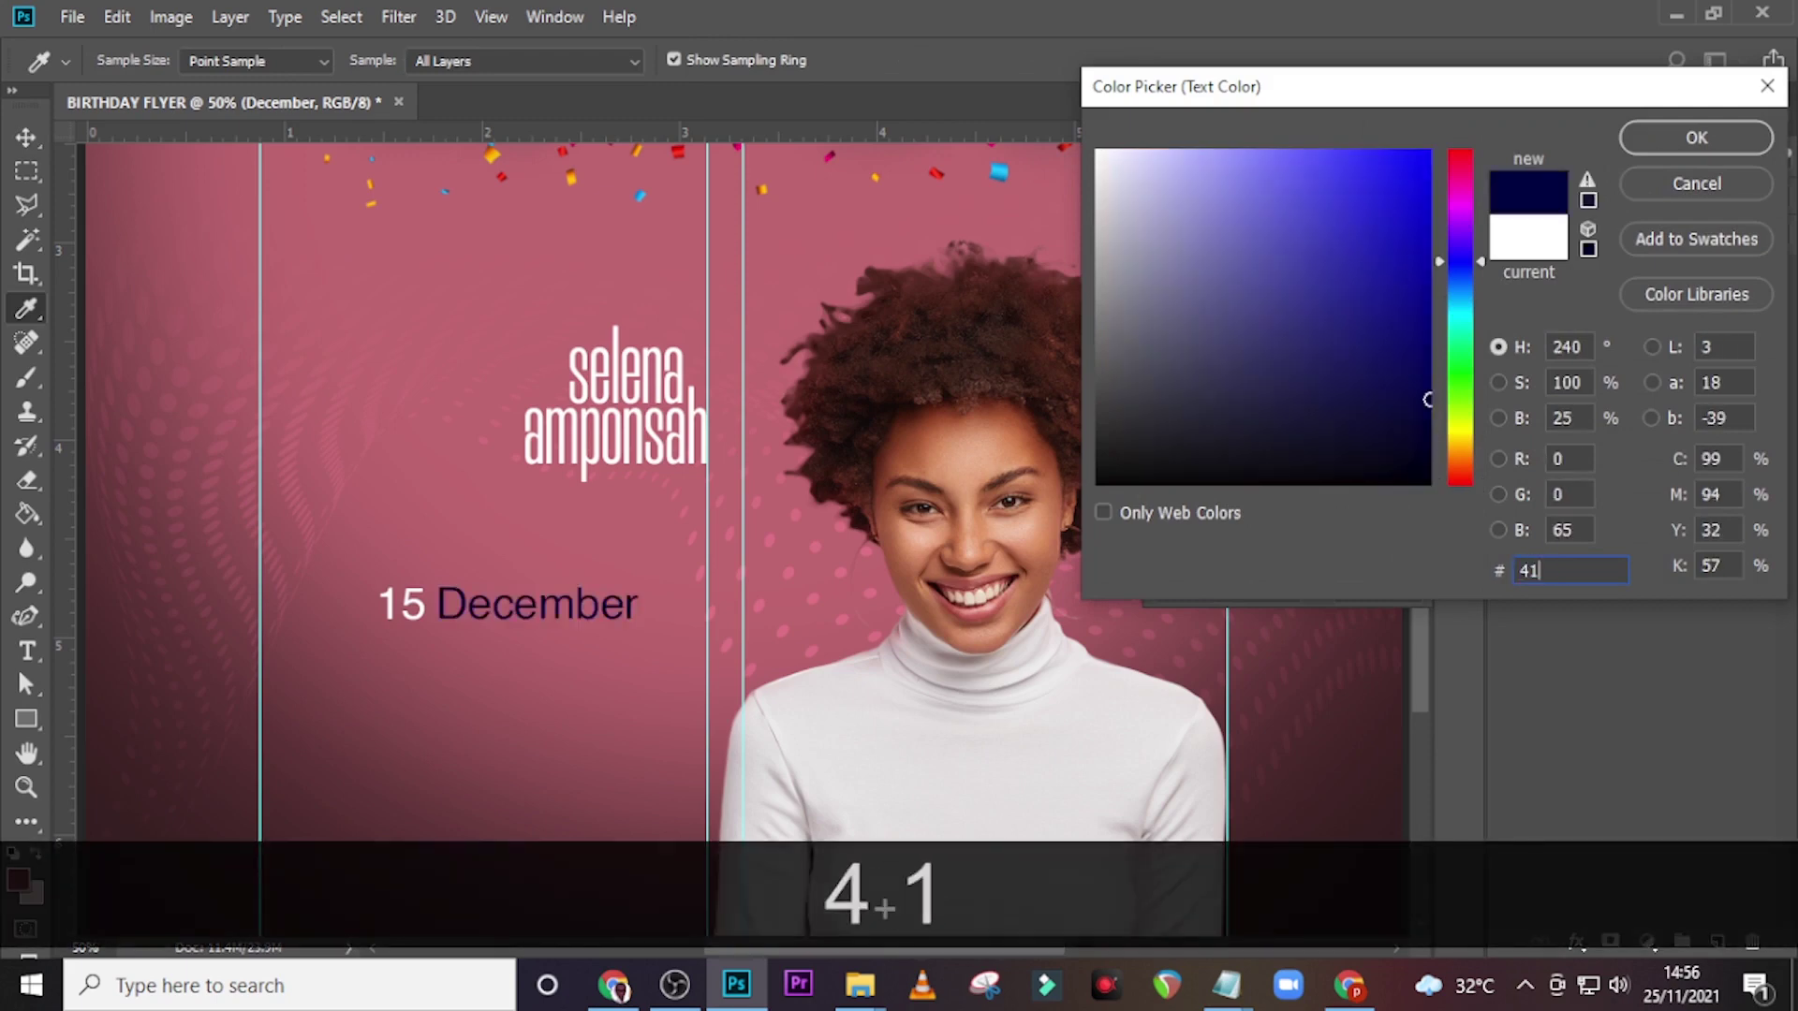
pyautogui.write('0212')
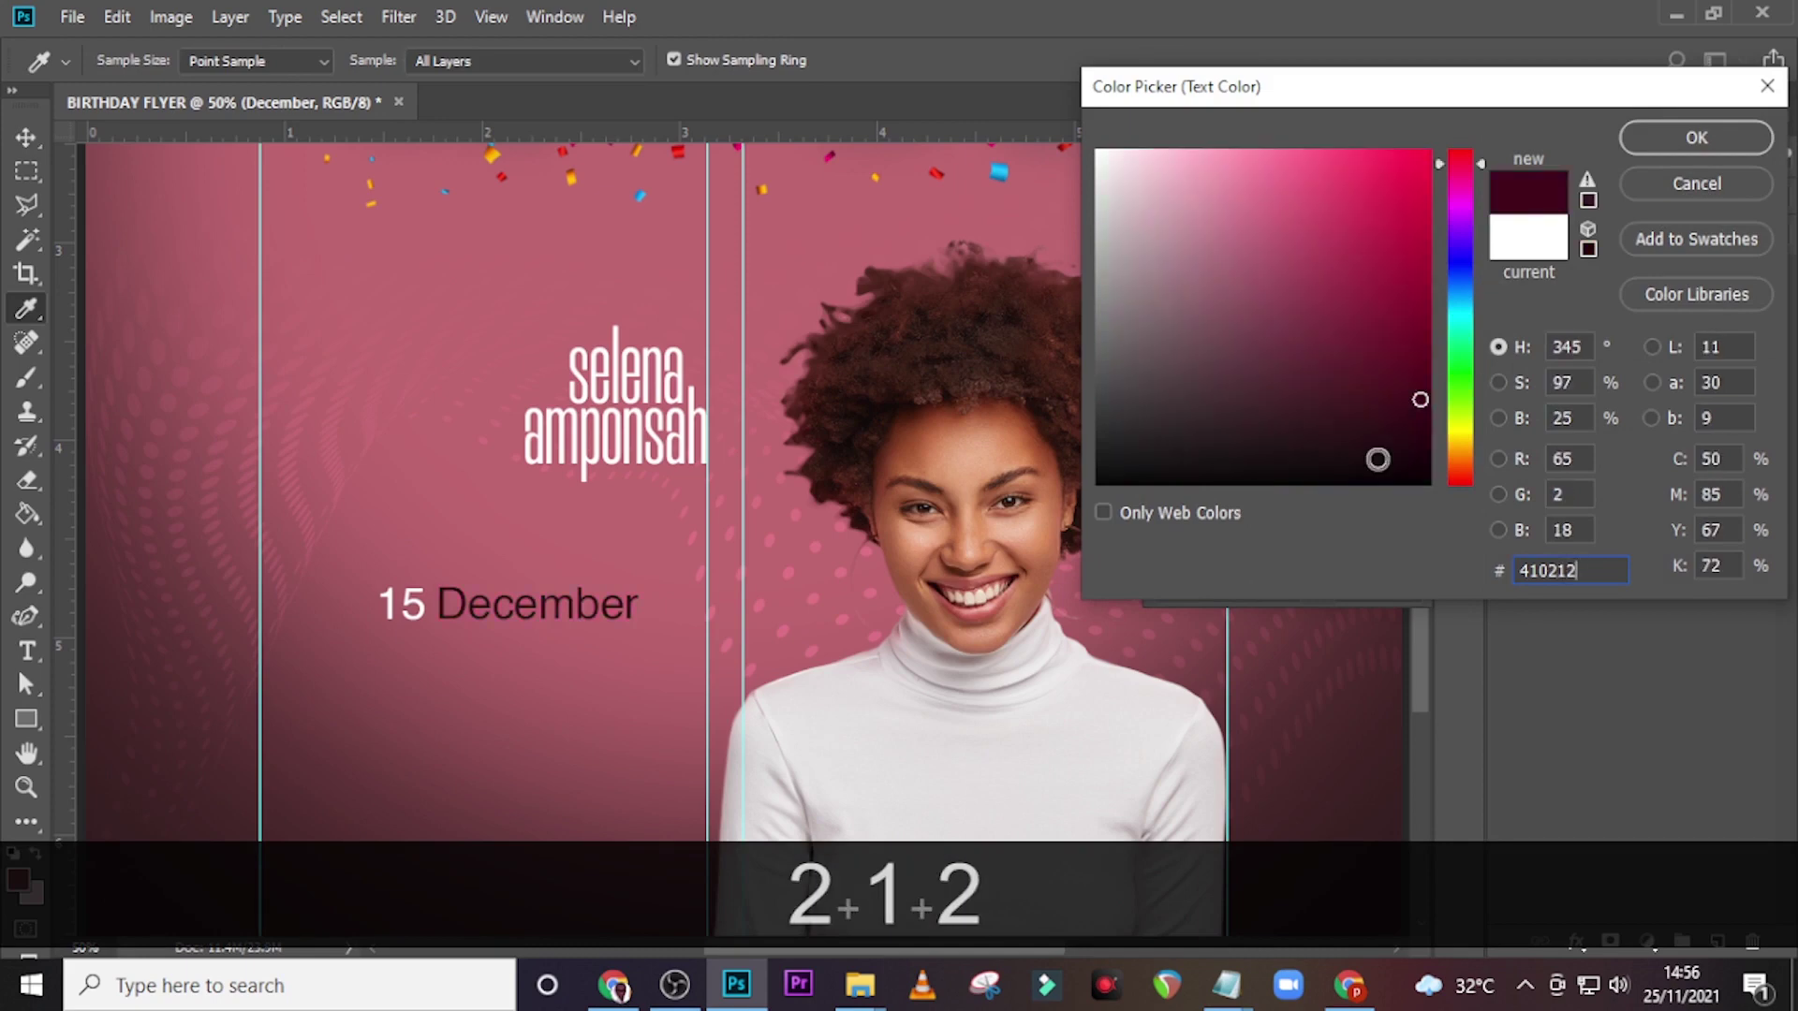
pyautogui.click(1698, 138)
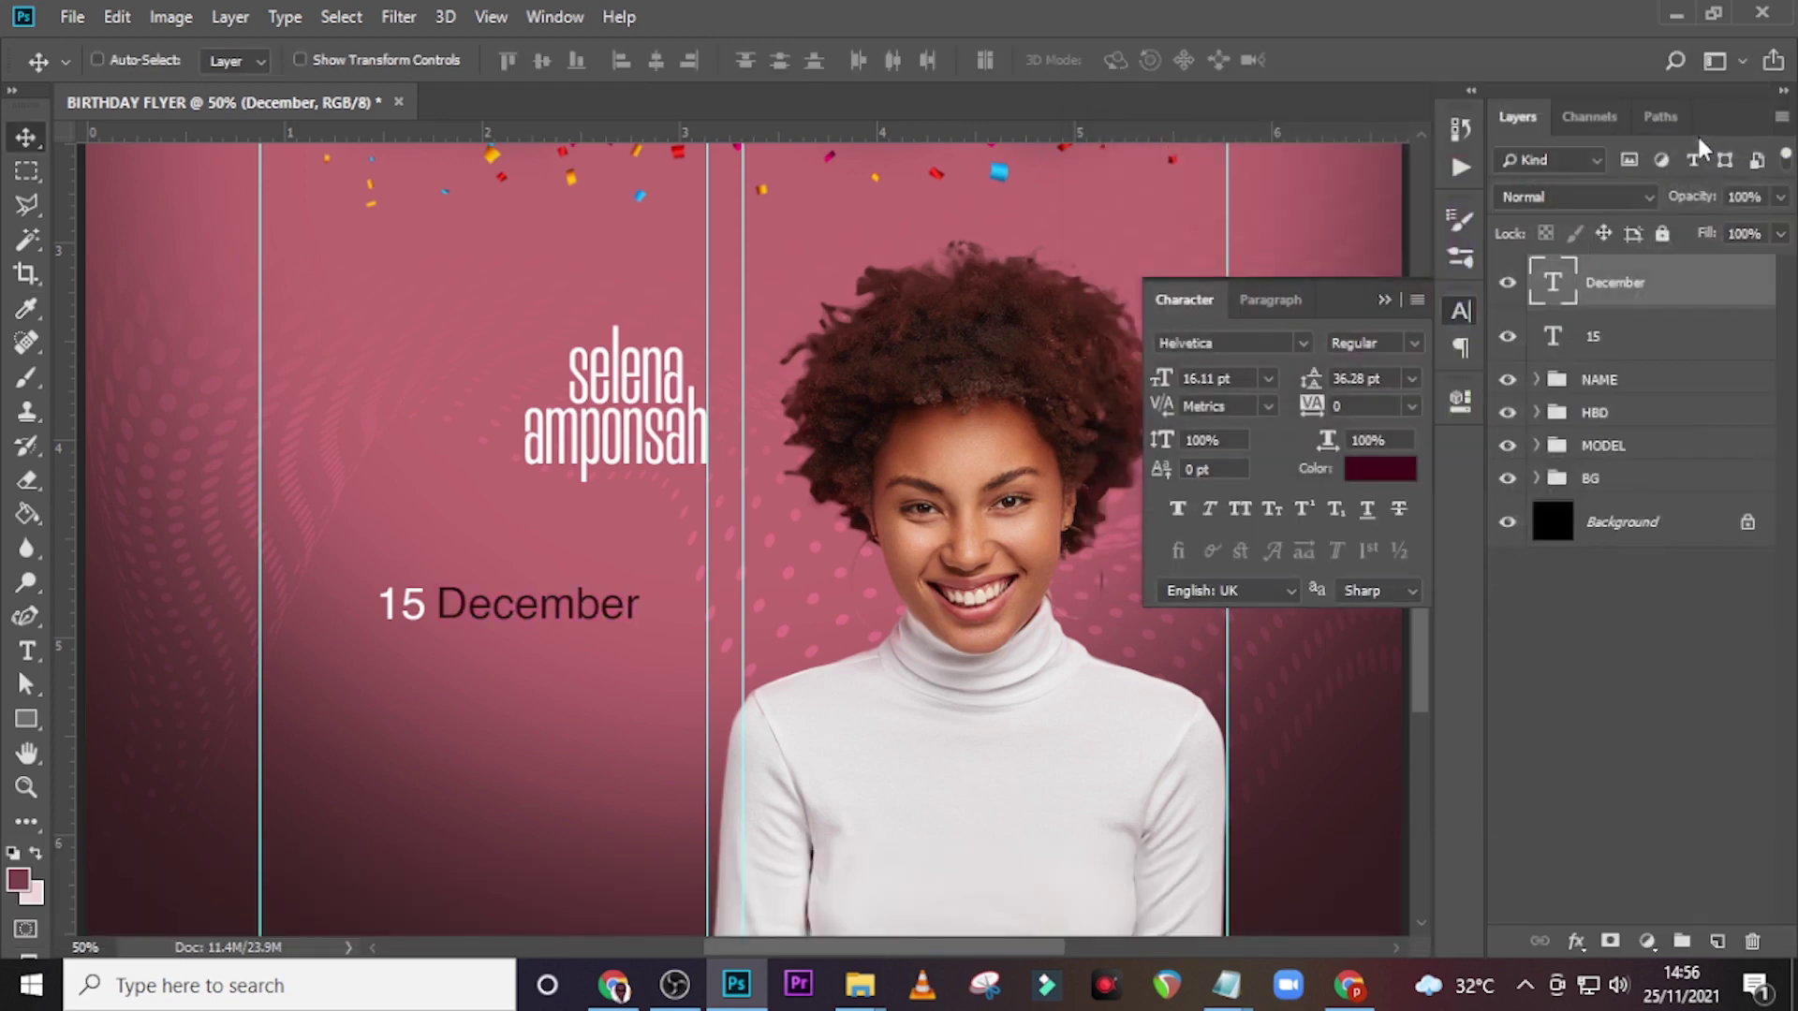
# - Draw a circle about 86 px in diameter to the left of the day number with the Ellipse tool
pyautogui.click(26, 719)
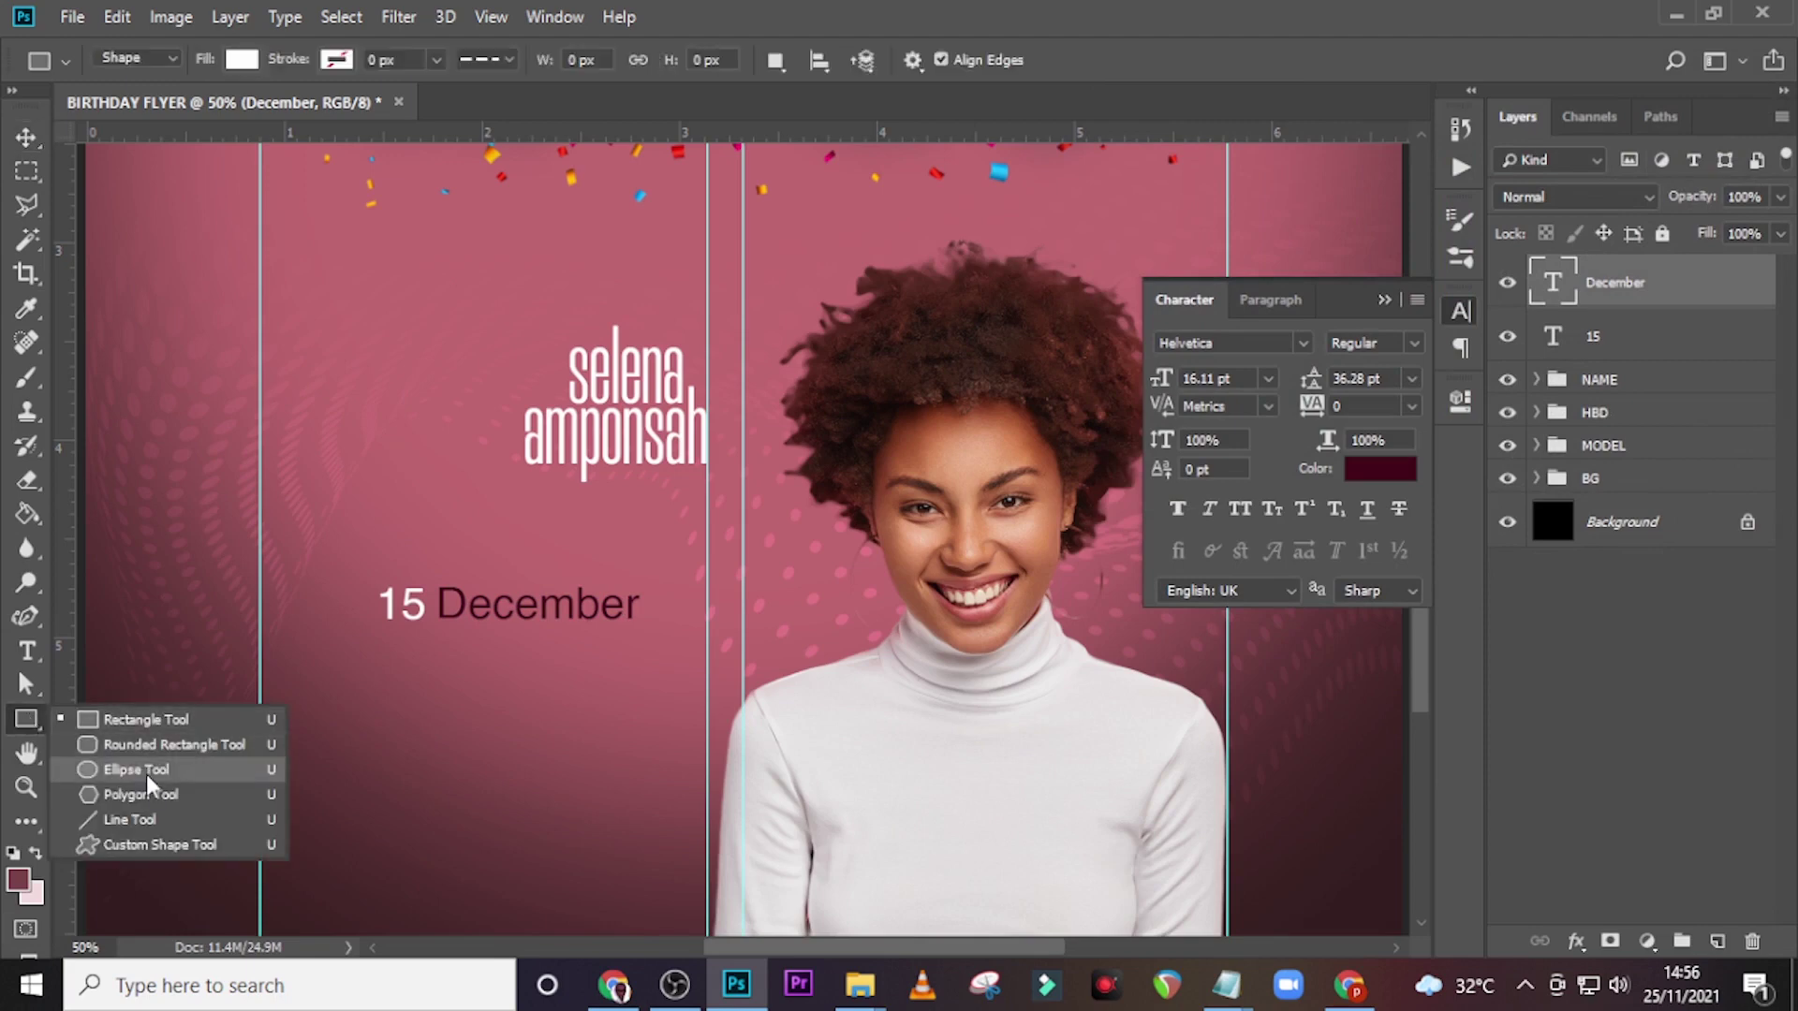
pyautogui.click(140, 772)
pyautogui.moveTo(290, 577); pyautogui.dragTo(361, 633)
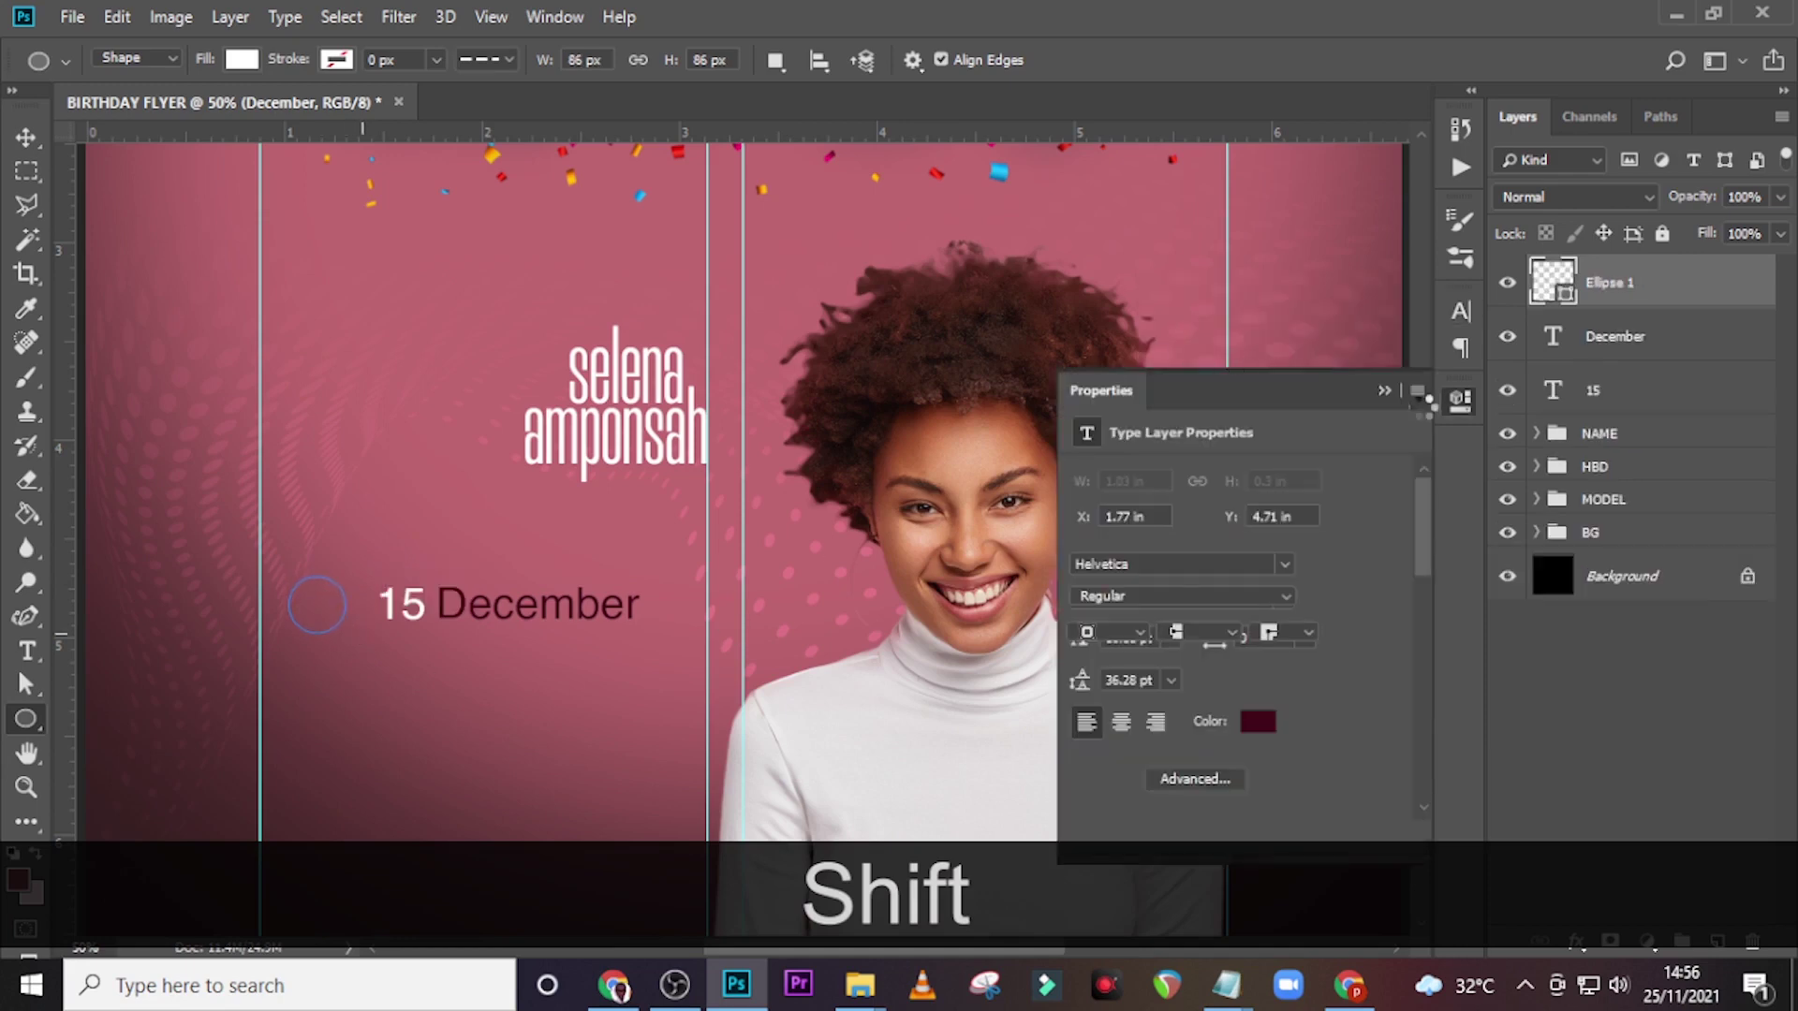
# - Place the circle's layer beneath the day number layer and move the circle behind the number
pyautogui.moveTo(1663, 307); pyautogui.dragTo(1658, 394)
pyautogui.press('v')
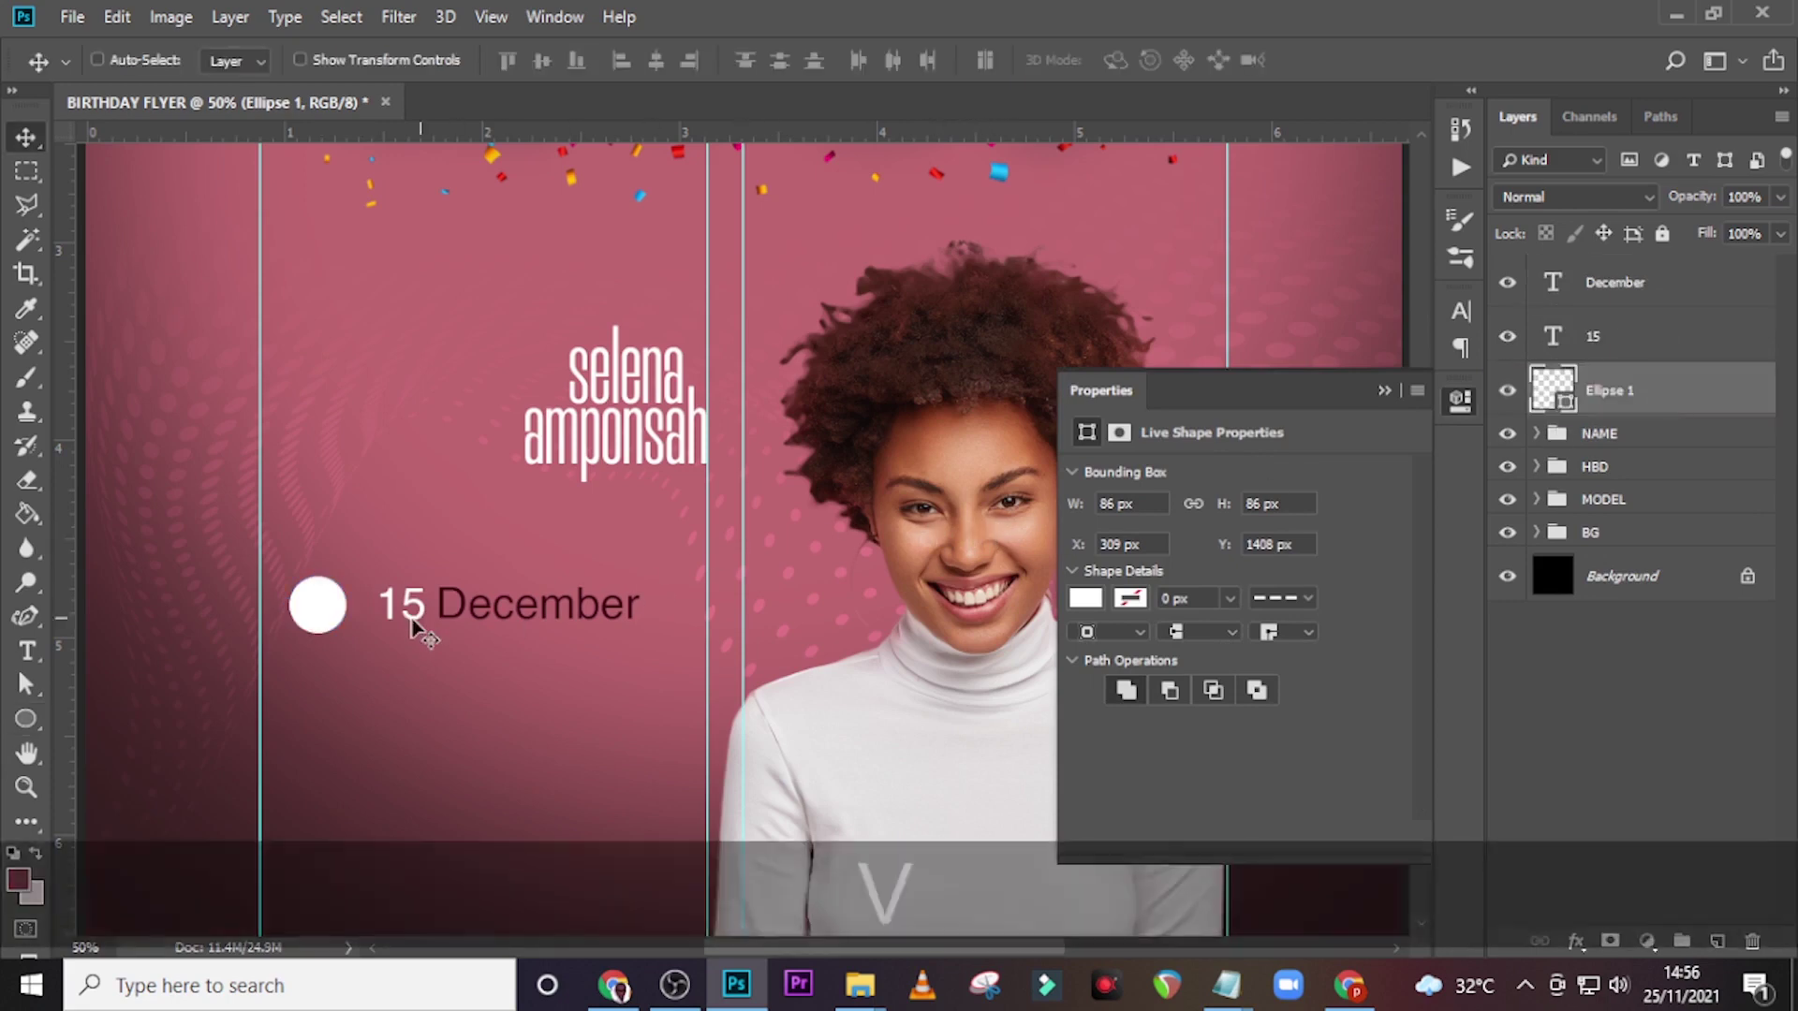
pyautogui.moveTo(327, 625); pyautogui.dragTo(418, 625)
# - Set the circle's fill colour to 3B031D
pyautogui.doubleClick(1554, 391)
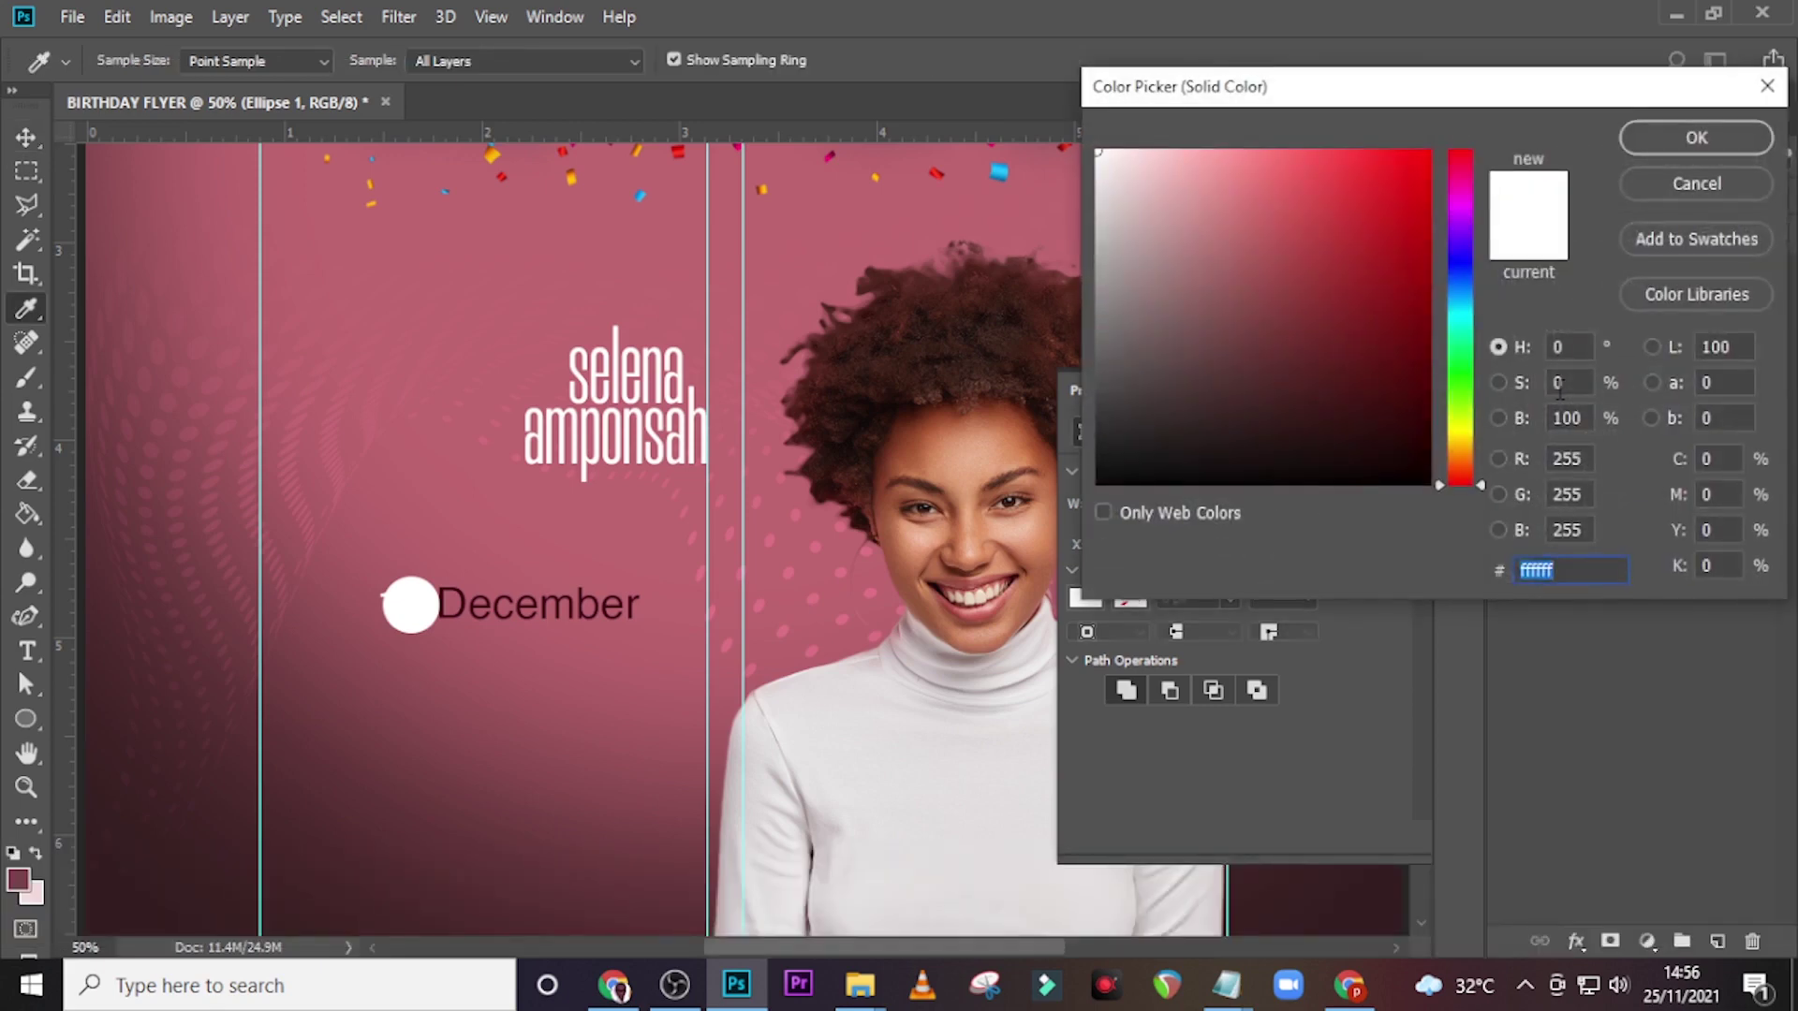
pyautogui.write('3B')
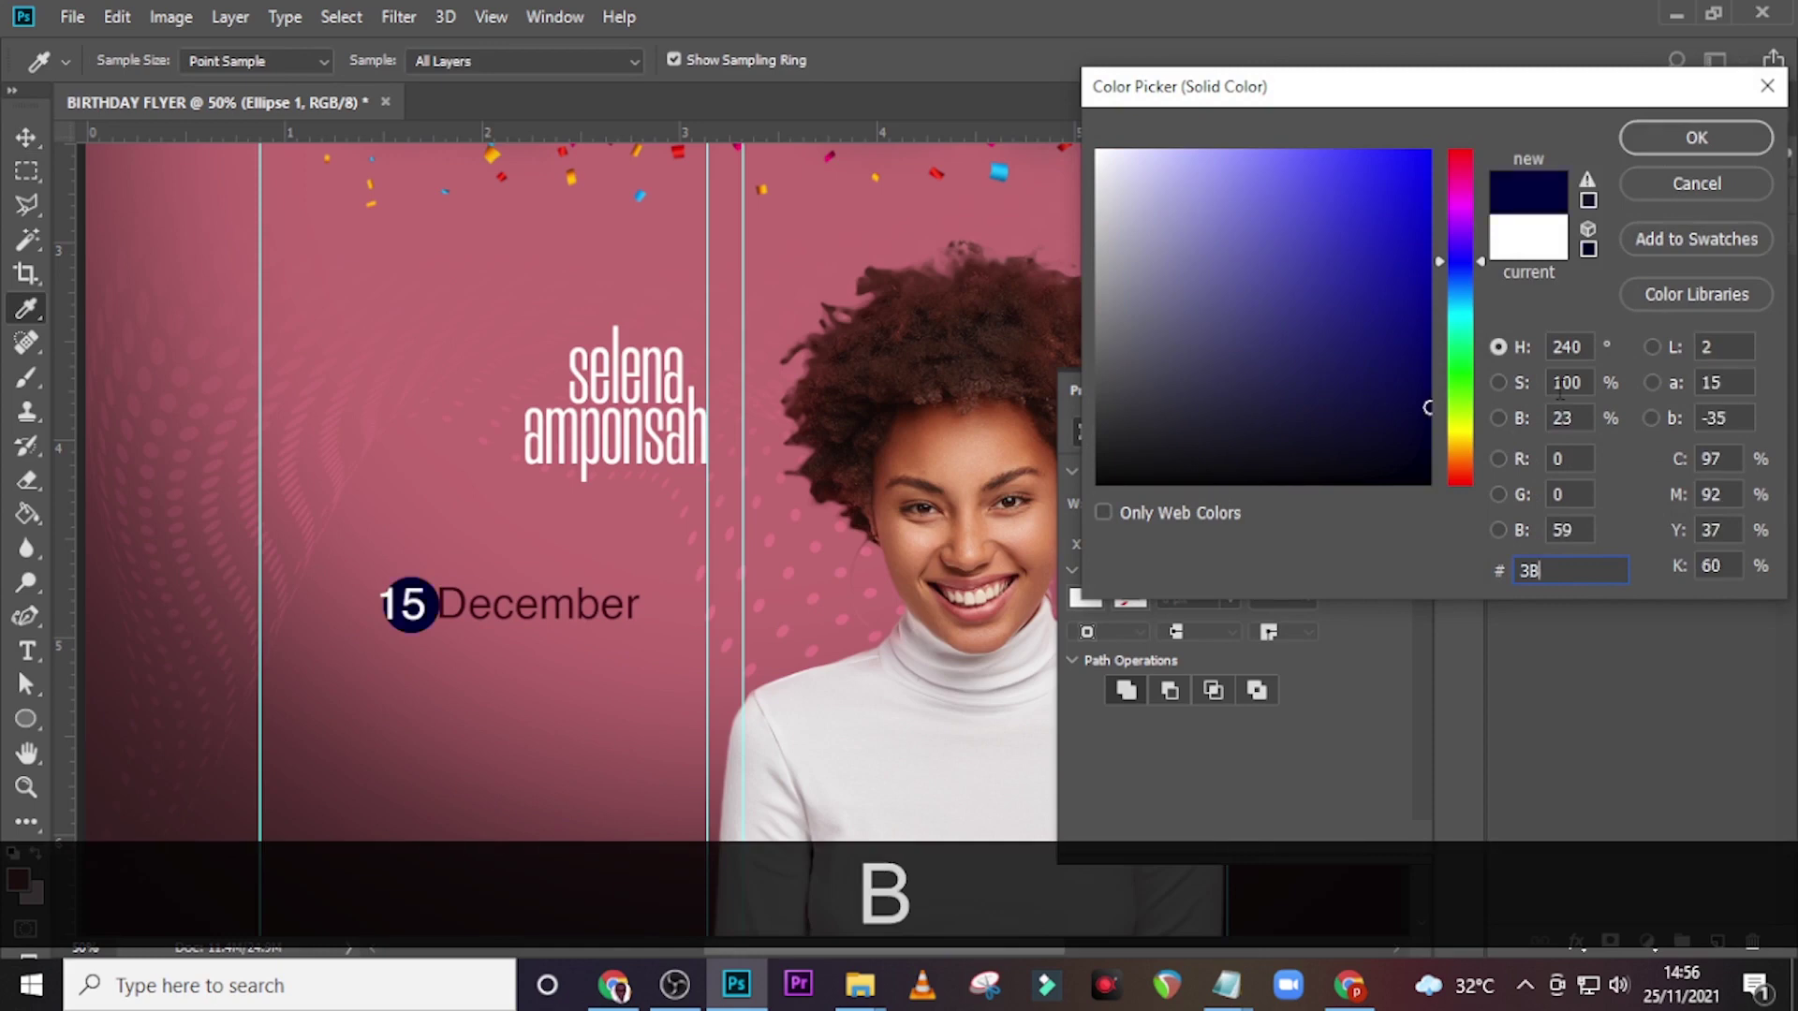
pyautogui.write('03')
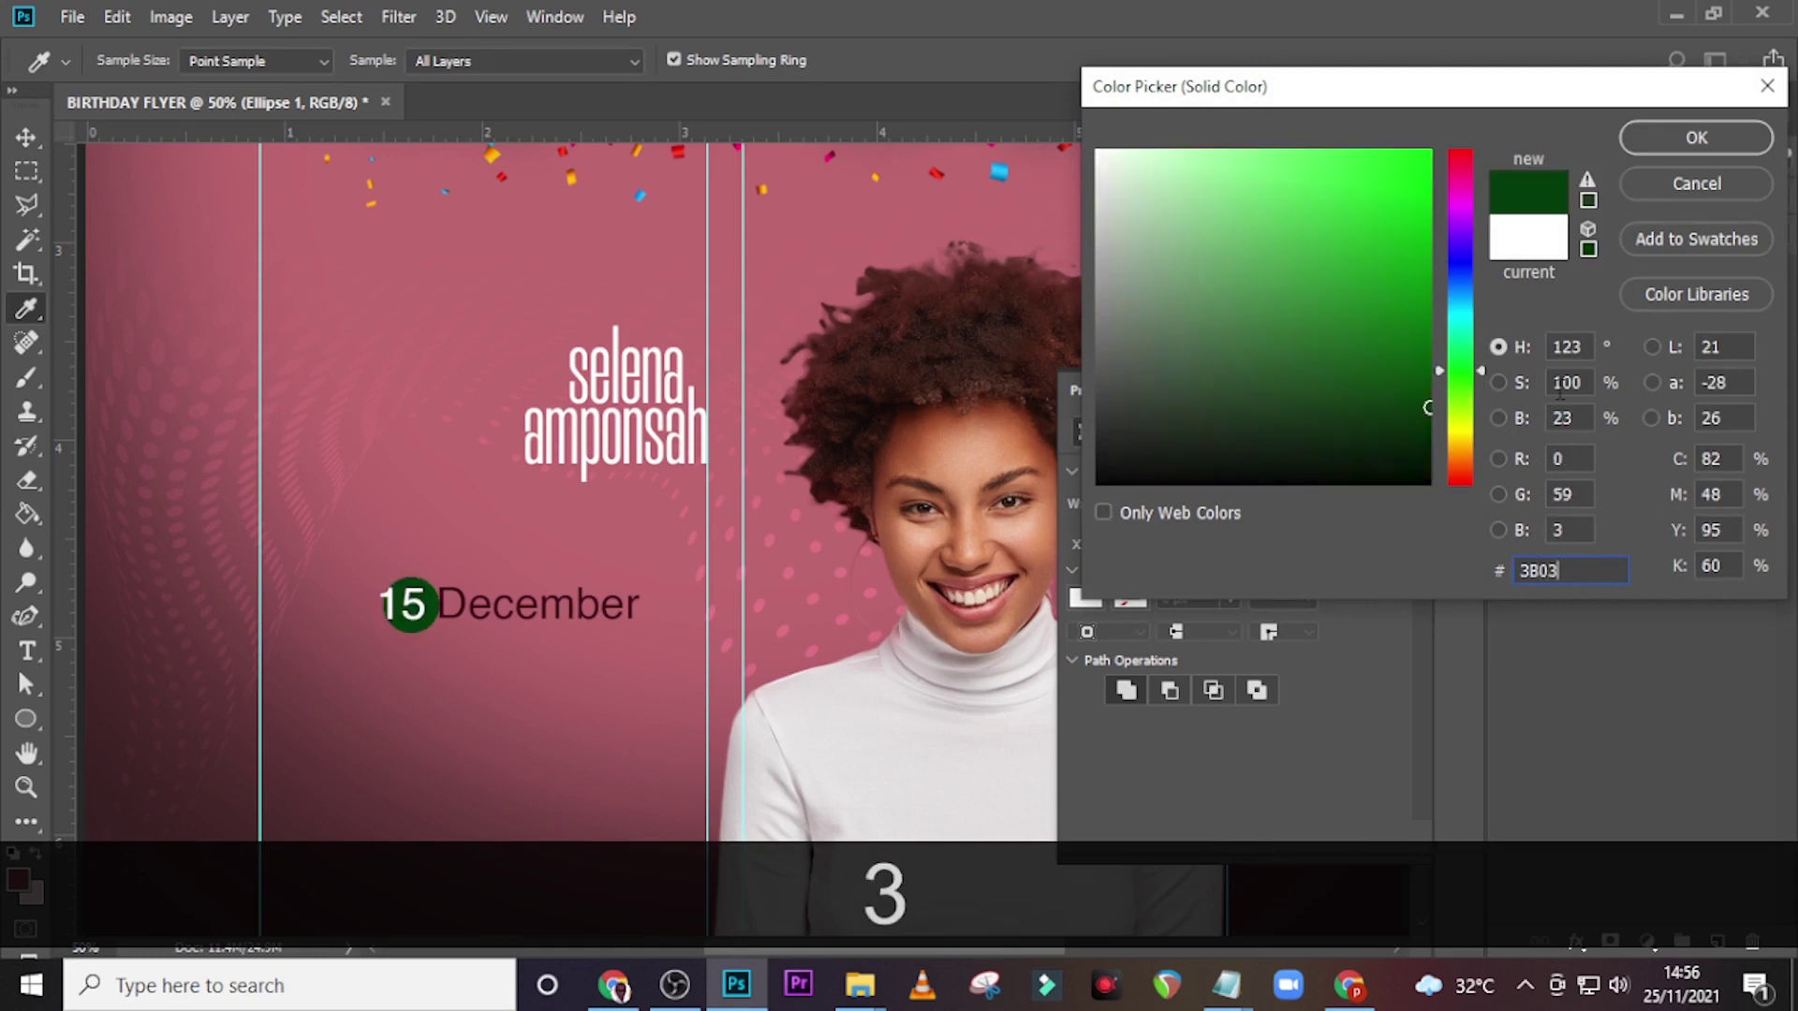
pyautogui.write('1D')
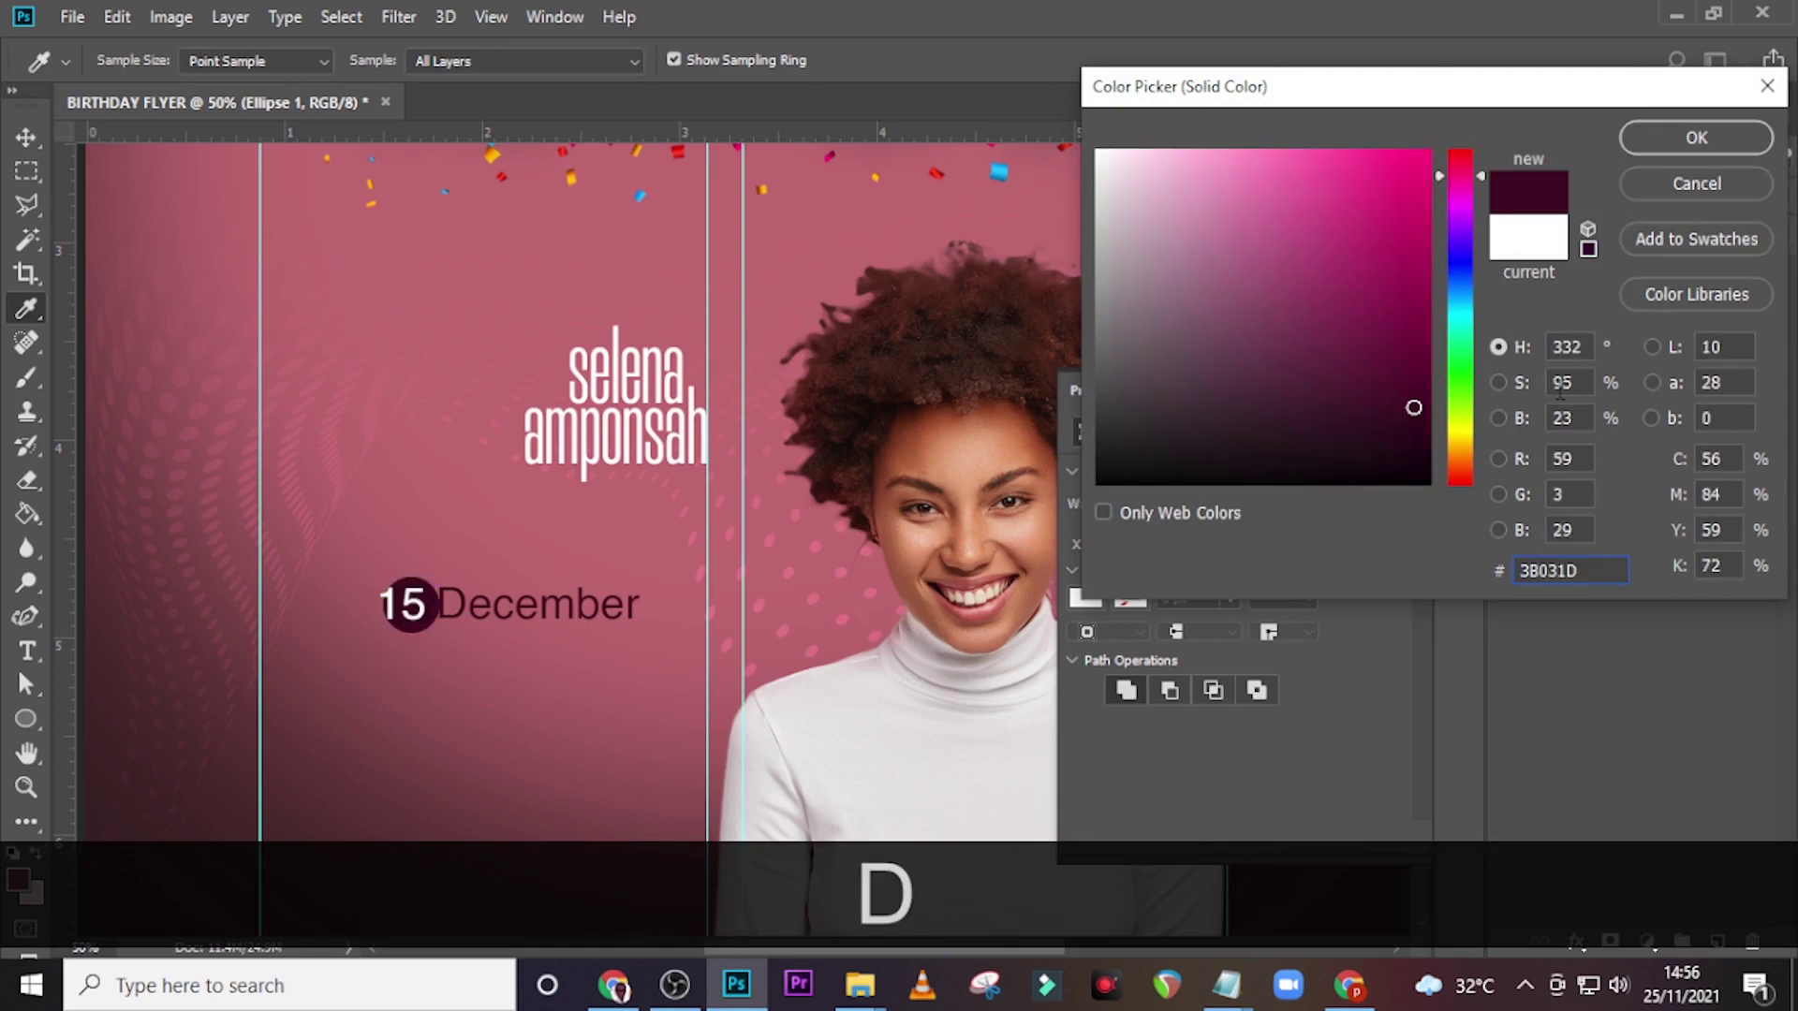
pyautogui.click(1730, 140)
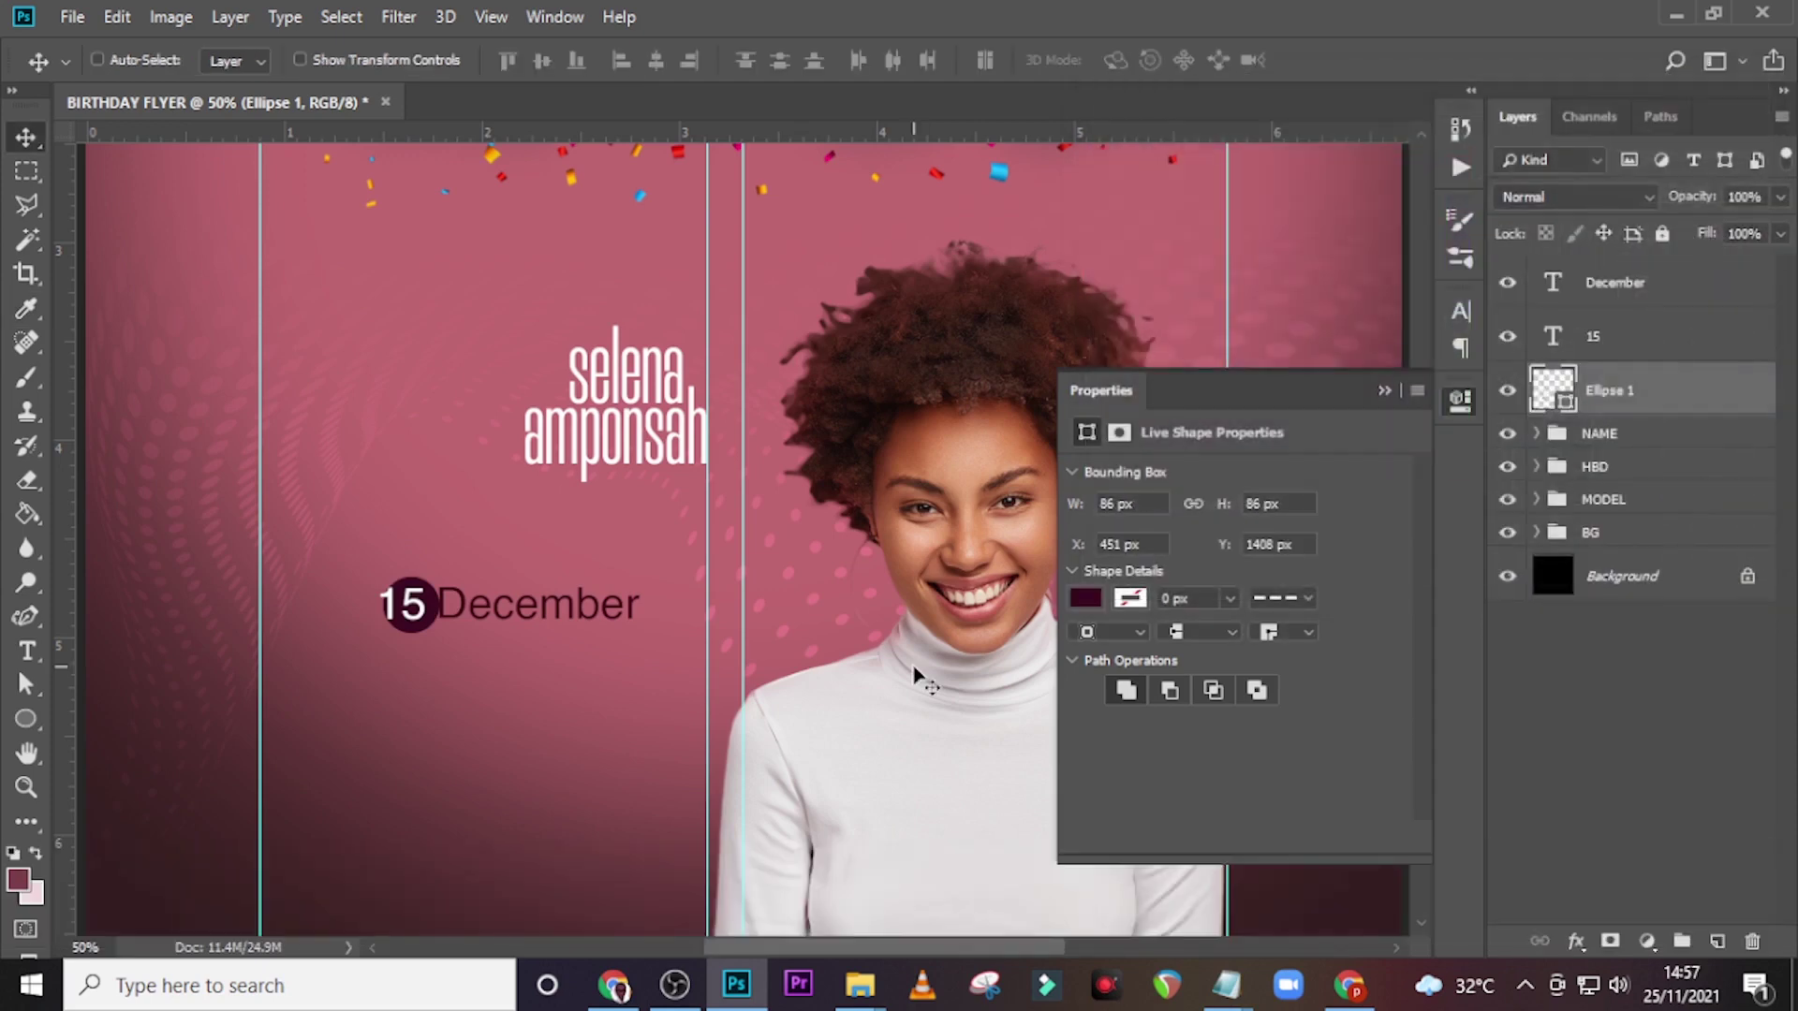
# - Nudge the dark circle slightly left and up so it sits centred behind the day number
pyautogui.press('Left')
pyautogui.press('Left')
pyautogui.press('Left')
pyautogui.press('Left')
pyautogui.press('Left')
pyautogui.press('Left')
pyautogui.press('Up')
pyautogui.press('Up')
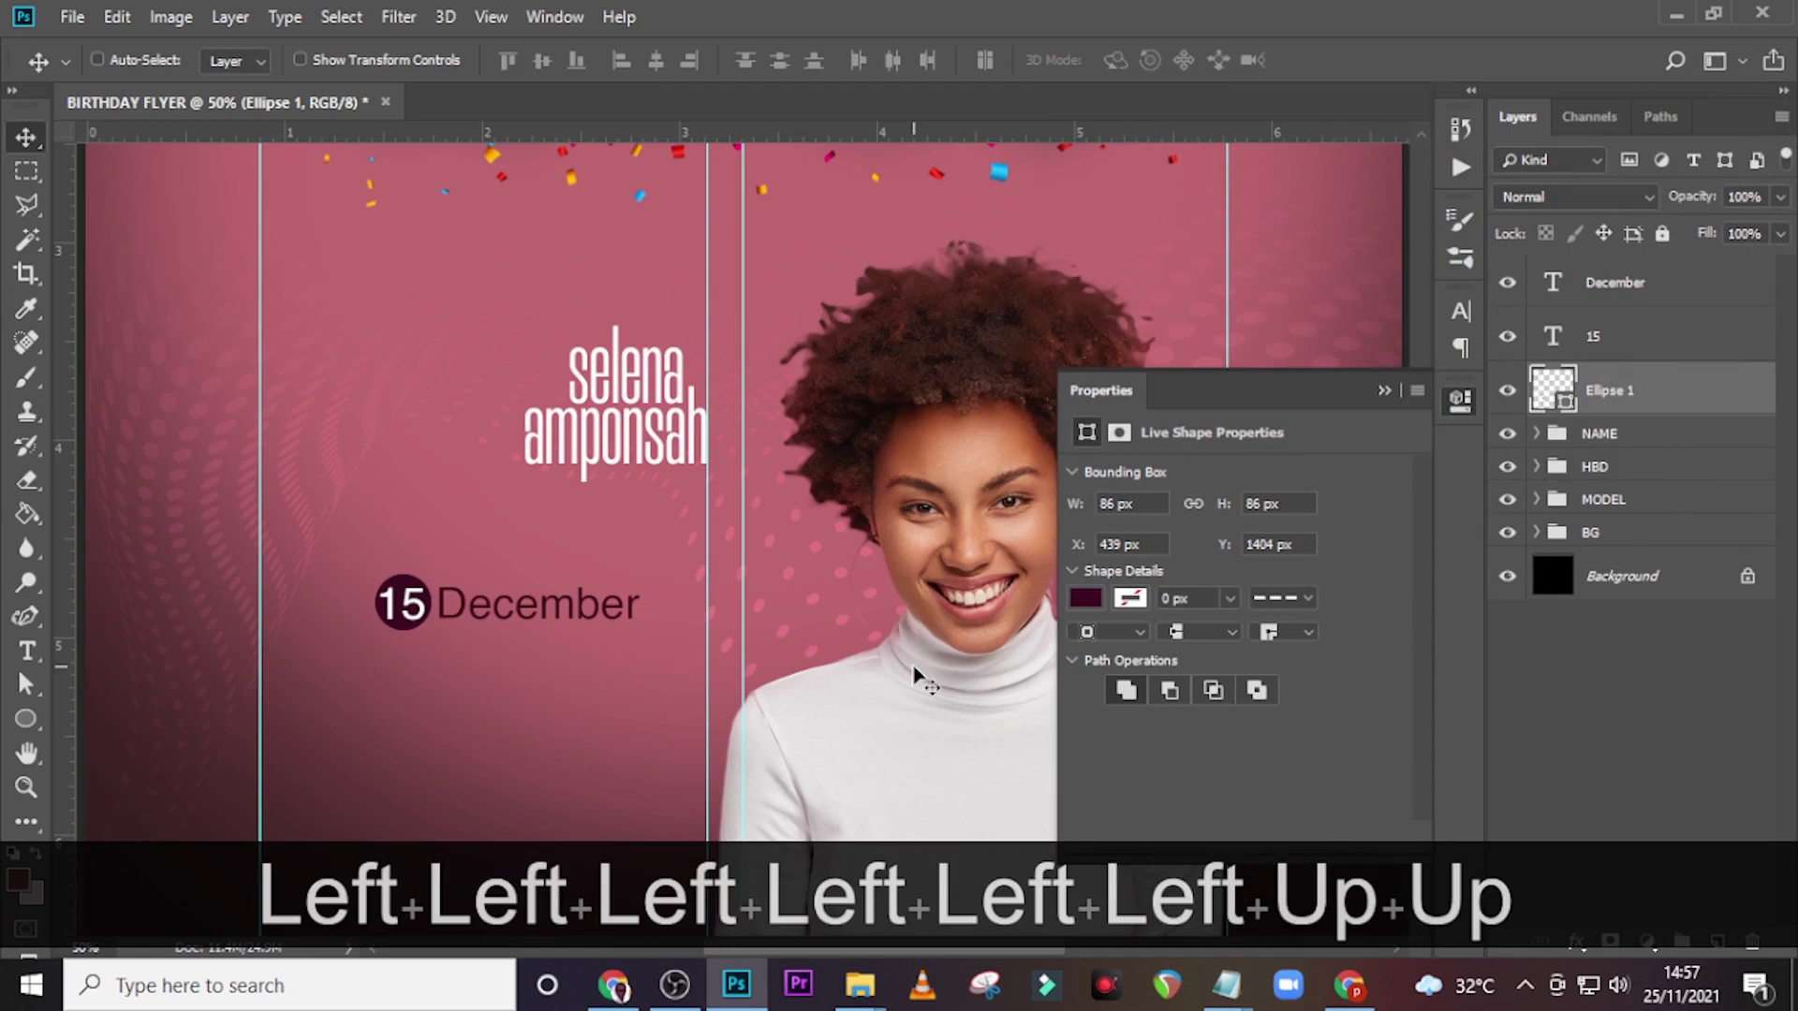
pyautogui.press('Right')
pyautogui.press('Right')
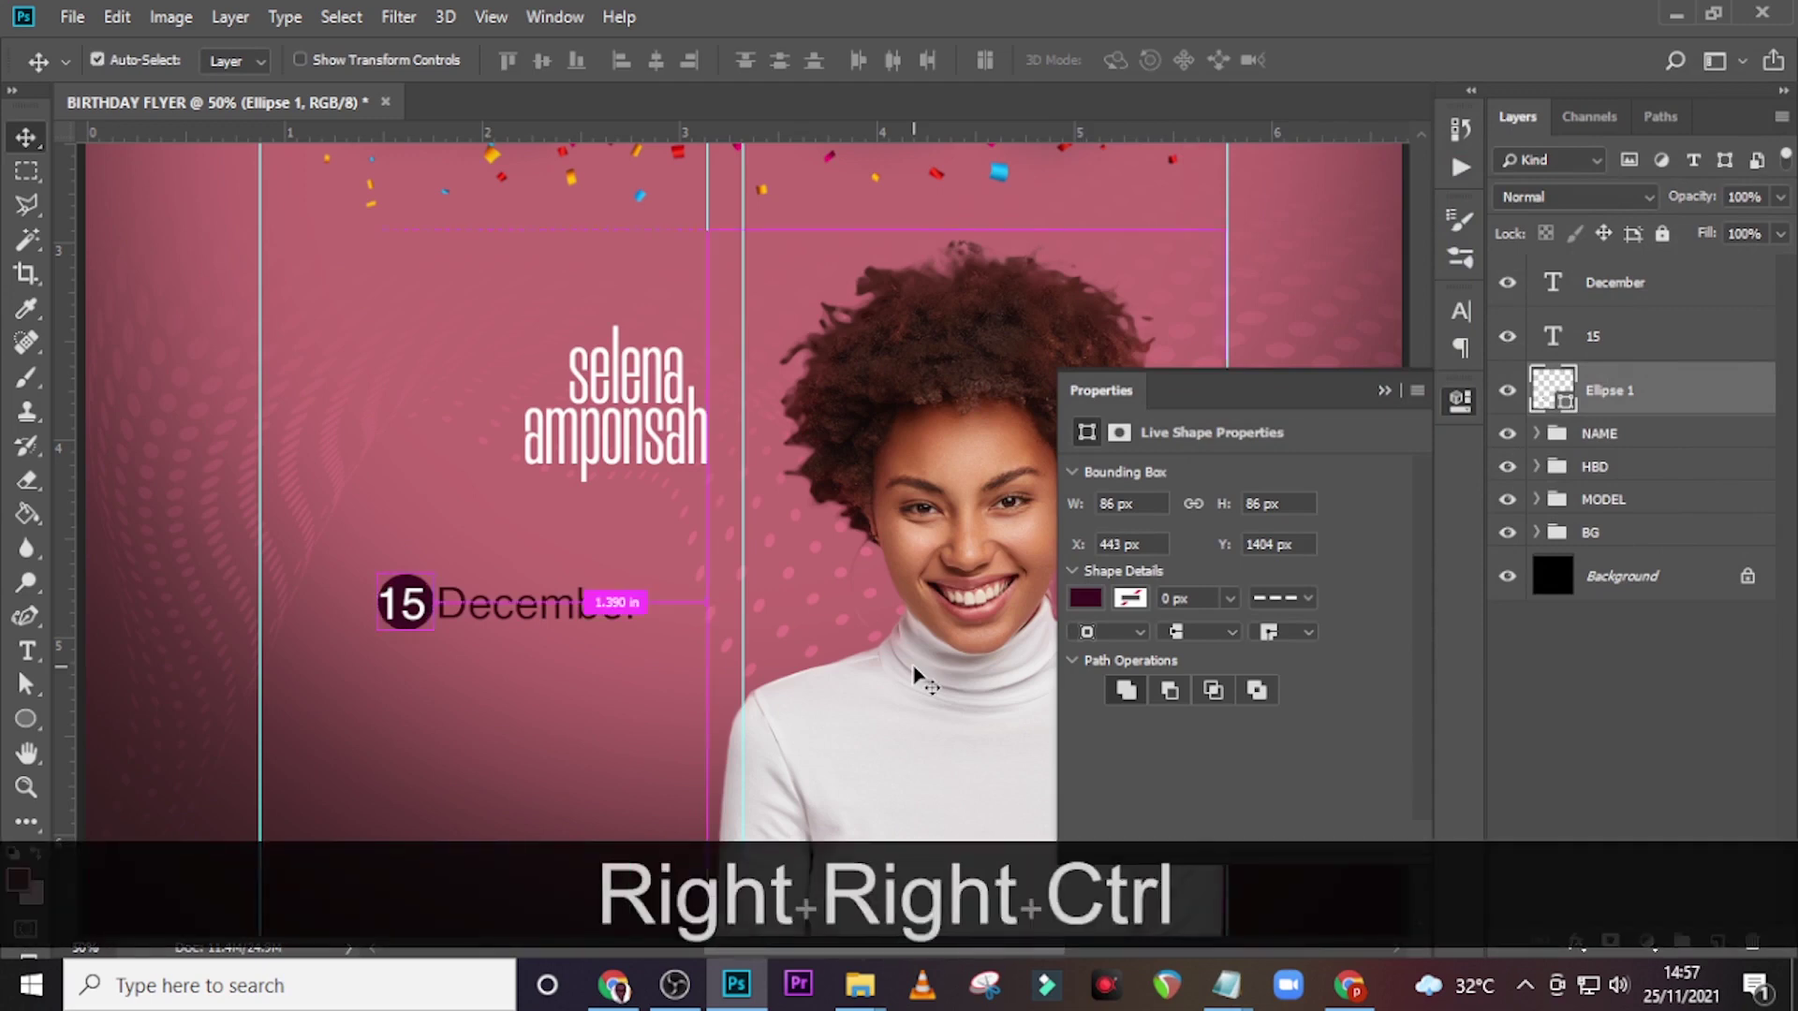
# - Enlarge the circle proportionally from its centre to about 95 px in diameter and nudge it left to centre it behind the day number
pyautogui.hotkey('ctrl', '=')
pyautogui.hotkey('ctrl', '=')
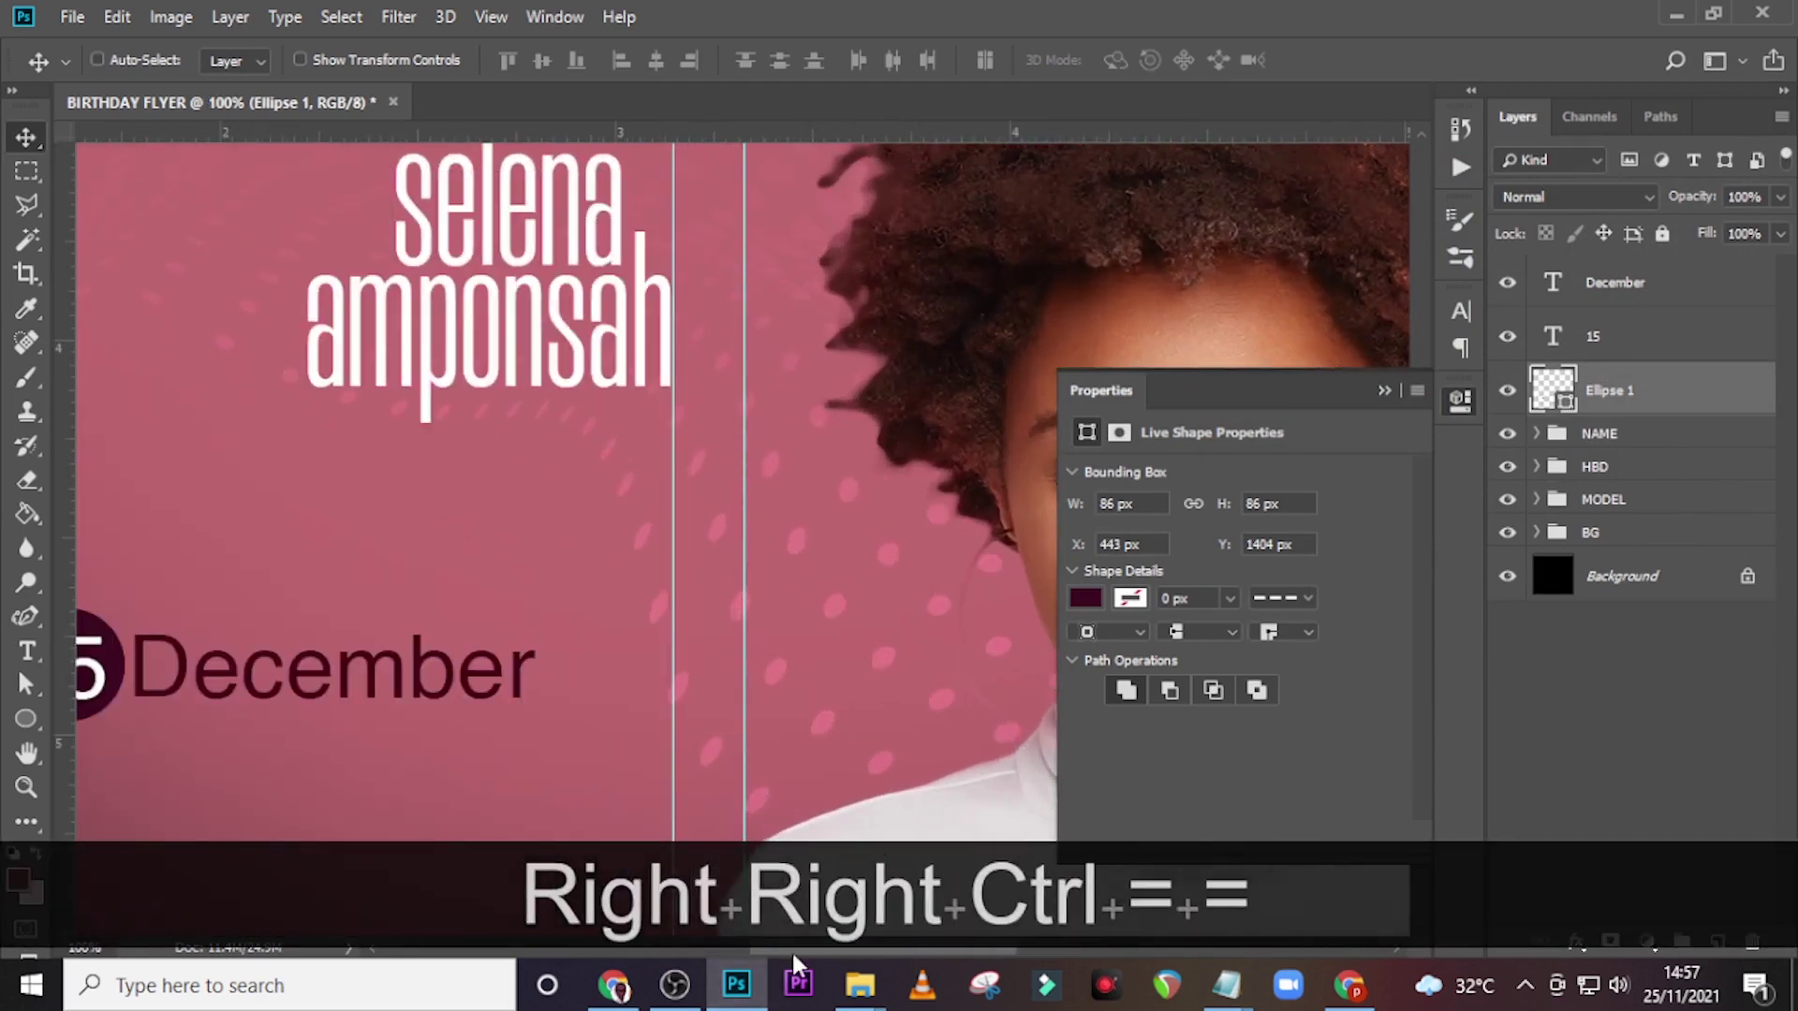
pyautogui.moveTo(789, 945); pyautogui.dragTo(710, 949)
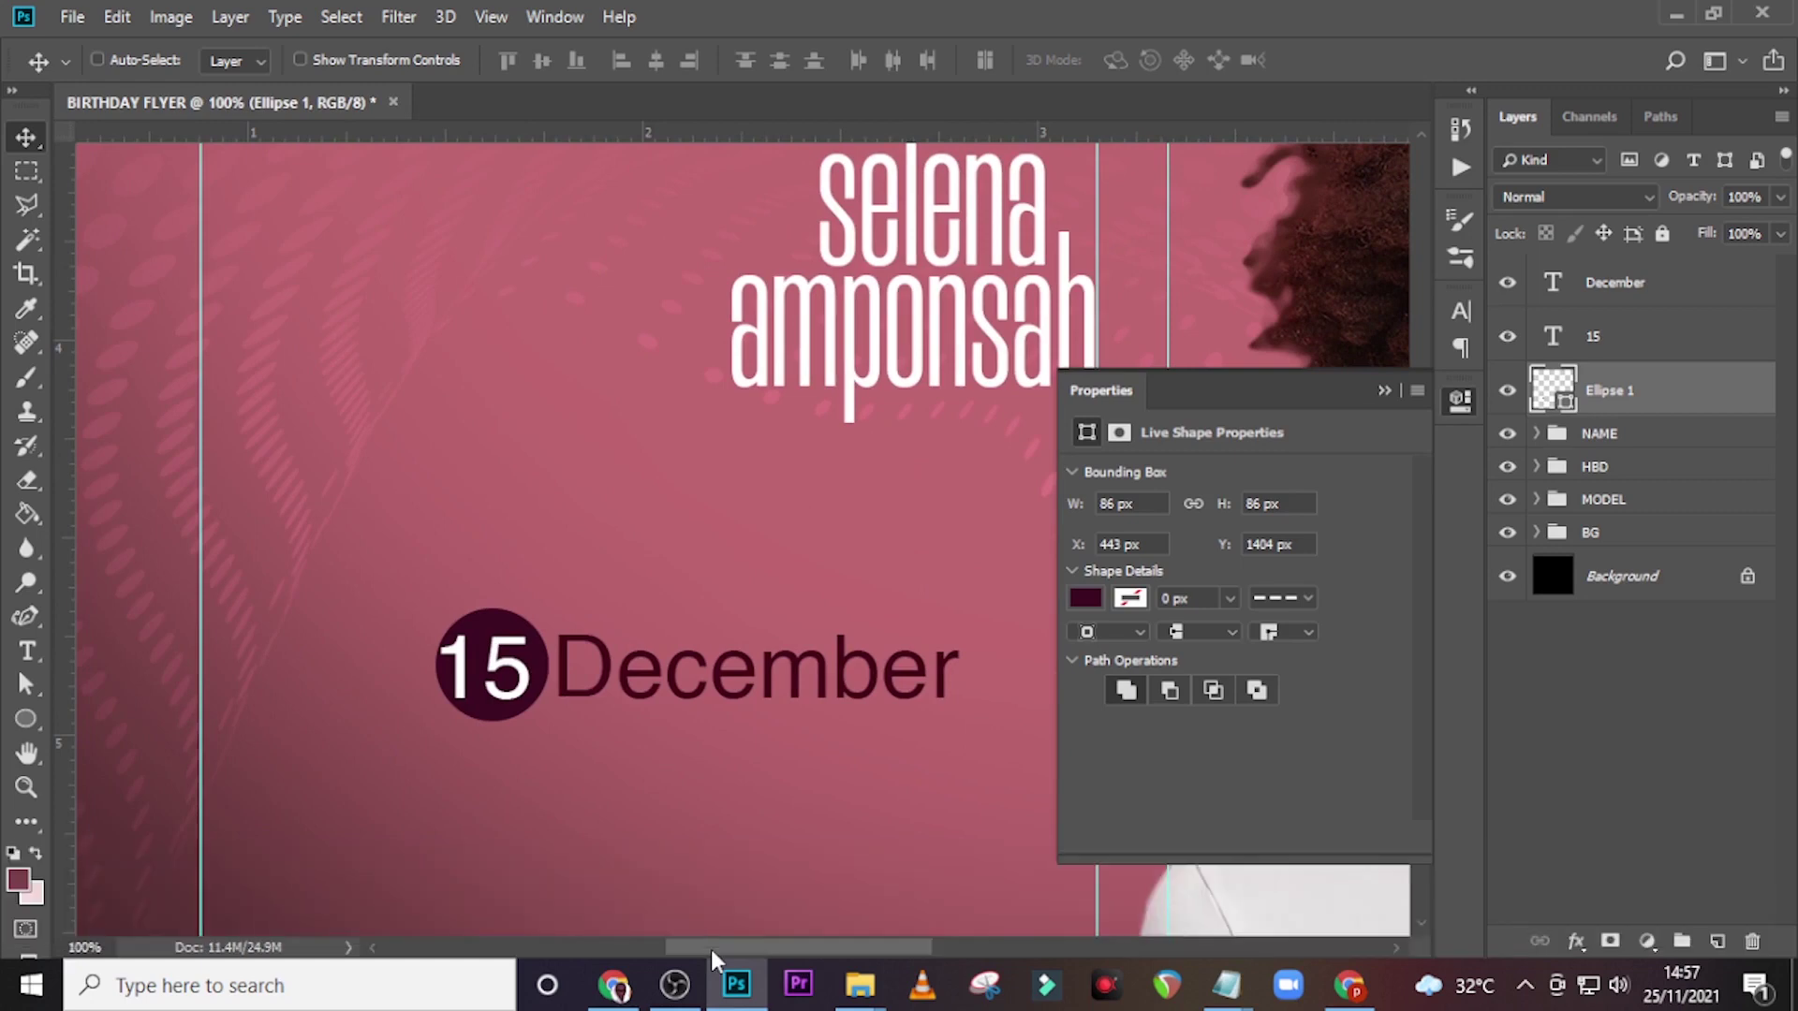
pyautogui.hotkey('ctrl', 't')
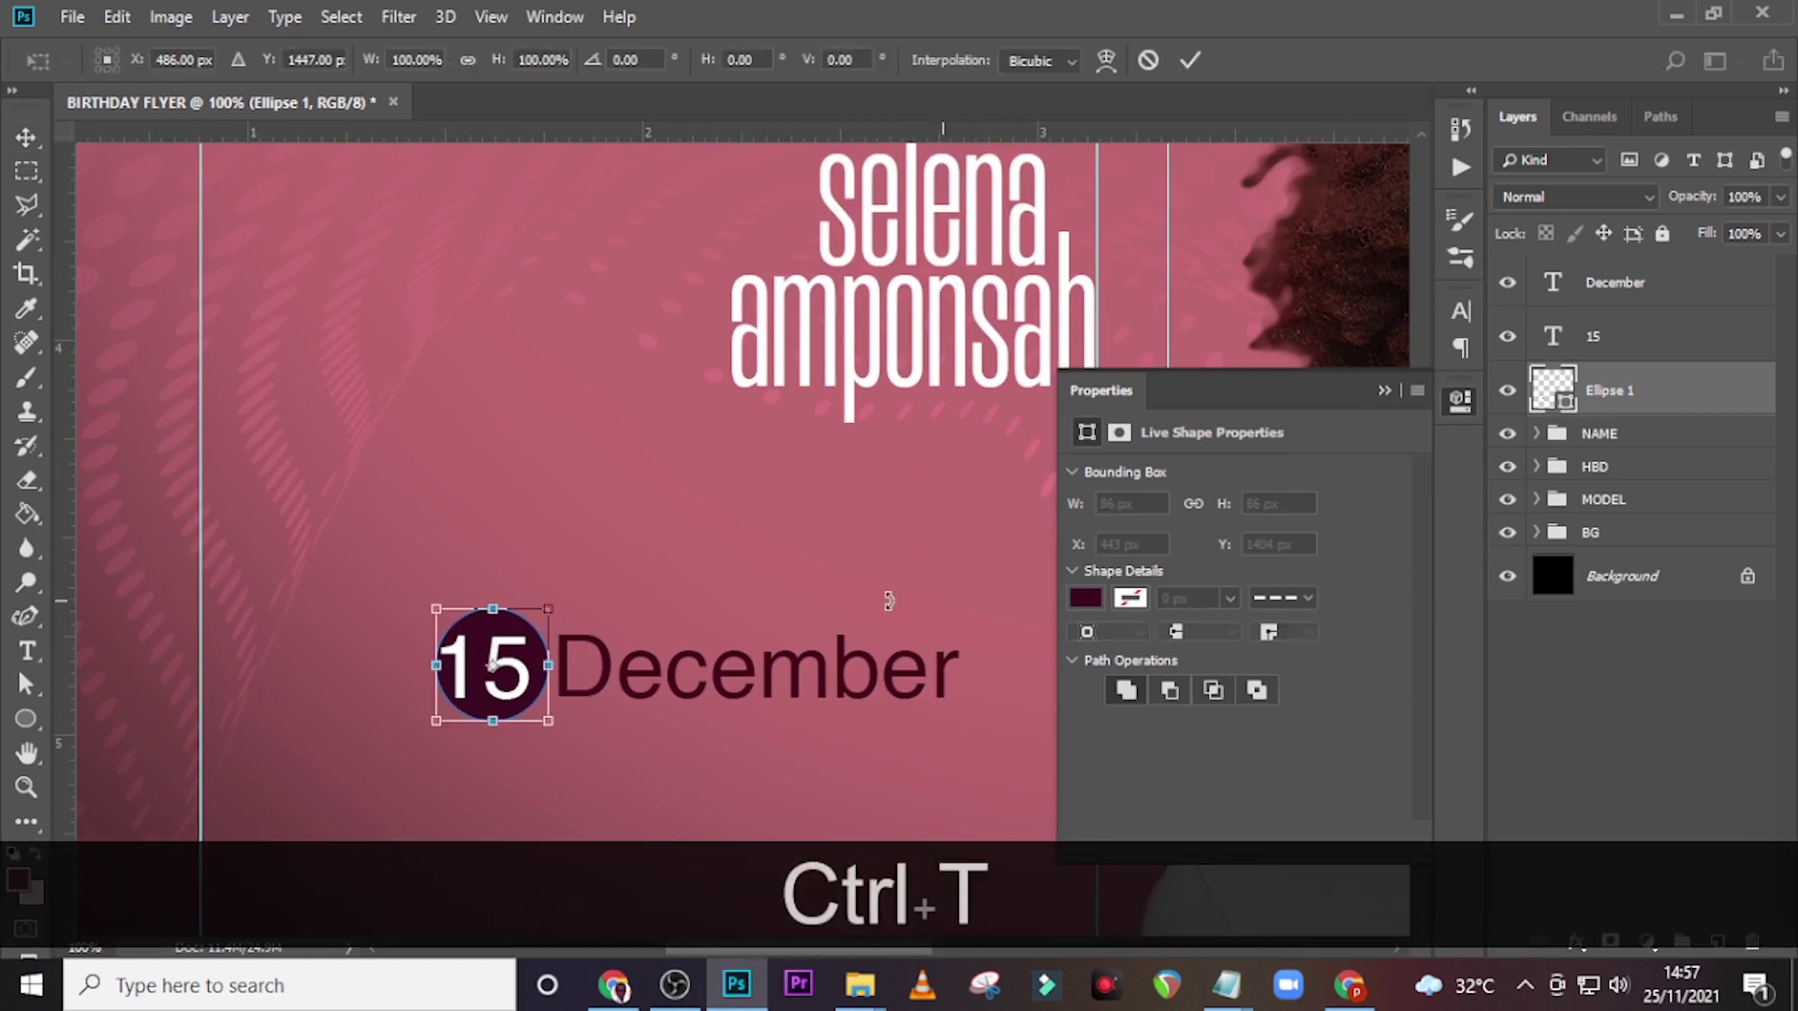
pyautogui.press('alt')
pyautogui.press('shift')
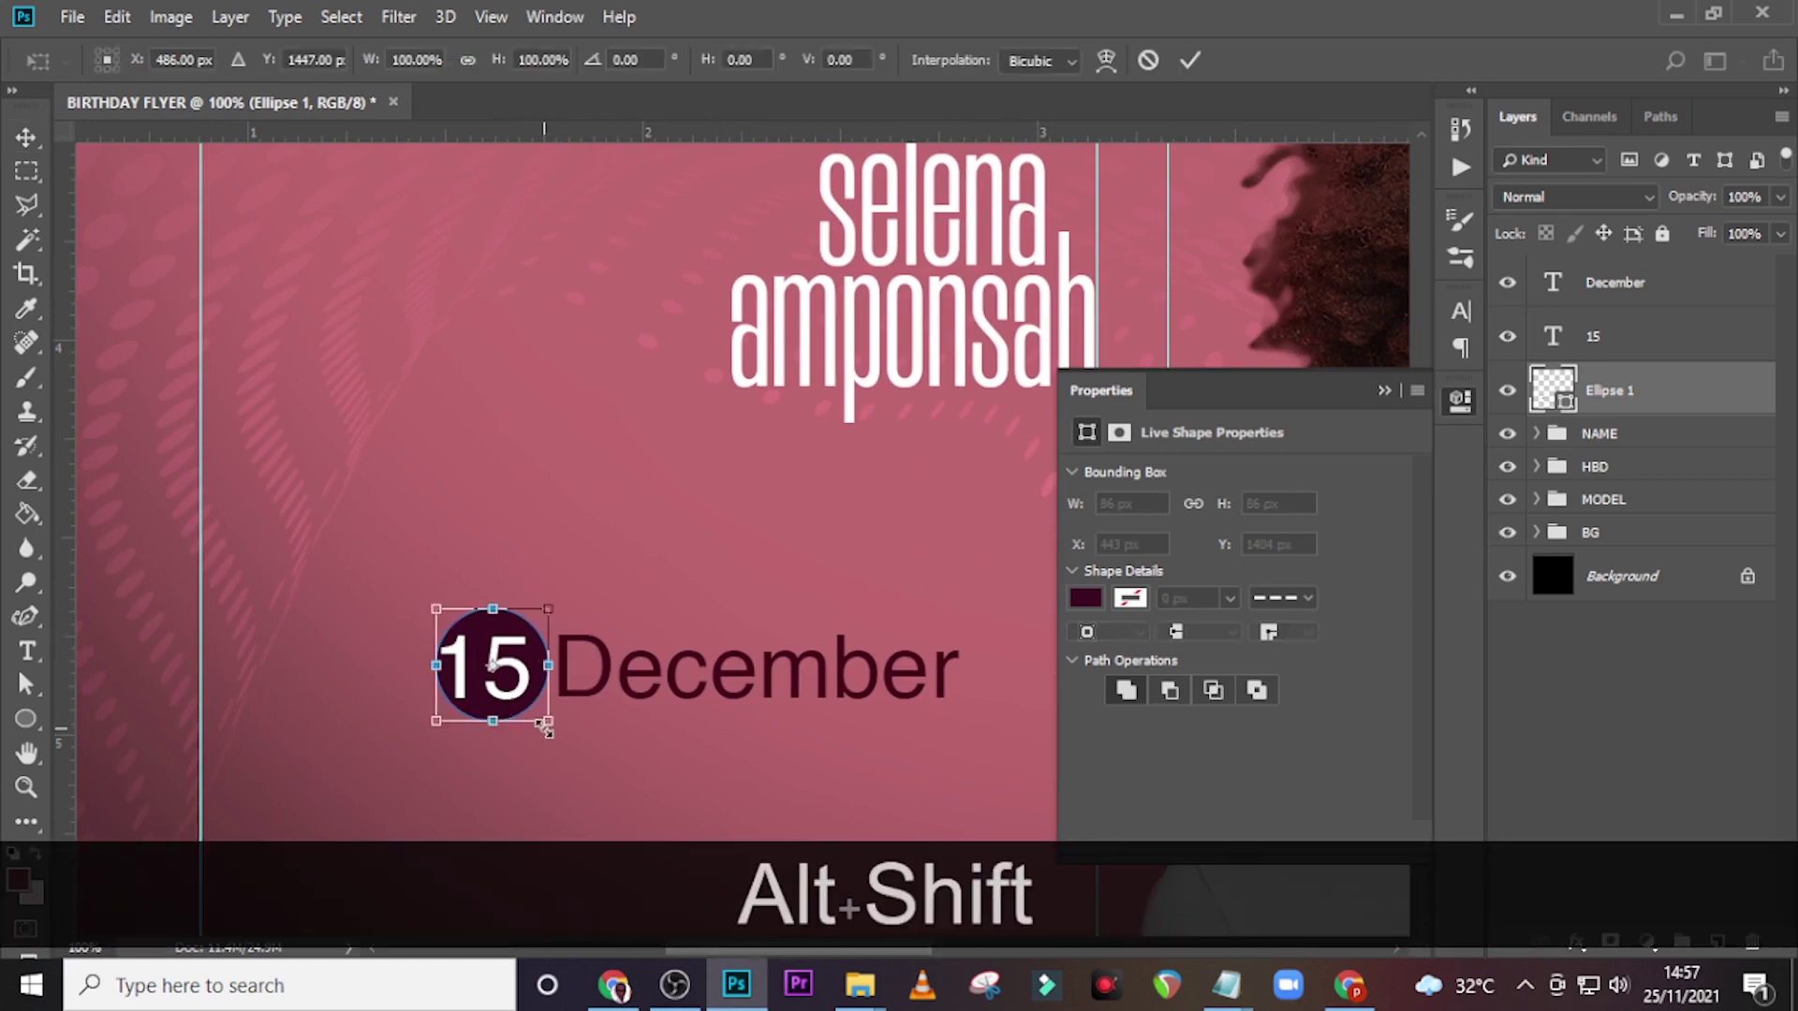
pyautogui.moveTo(547, 729); pyautogui.dragTo(549, 734)
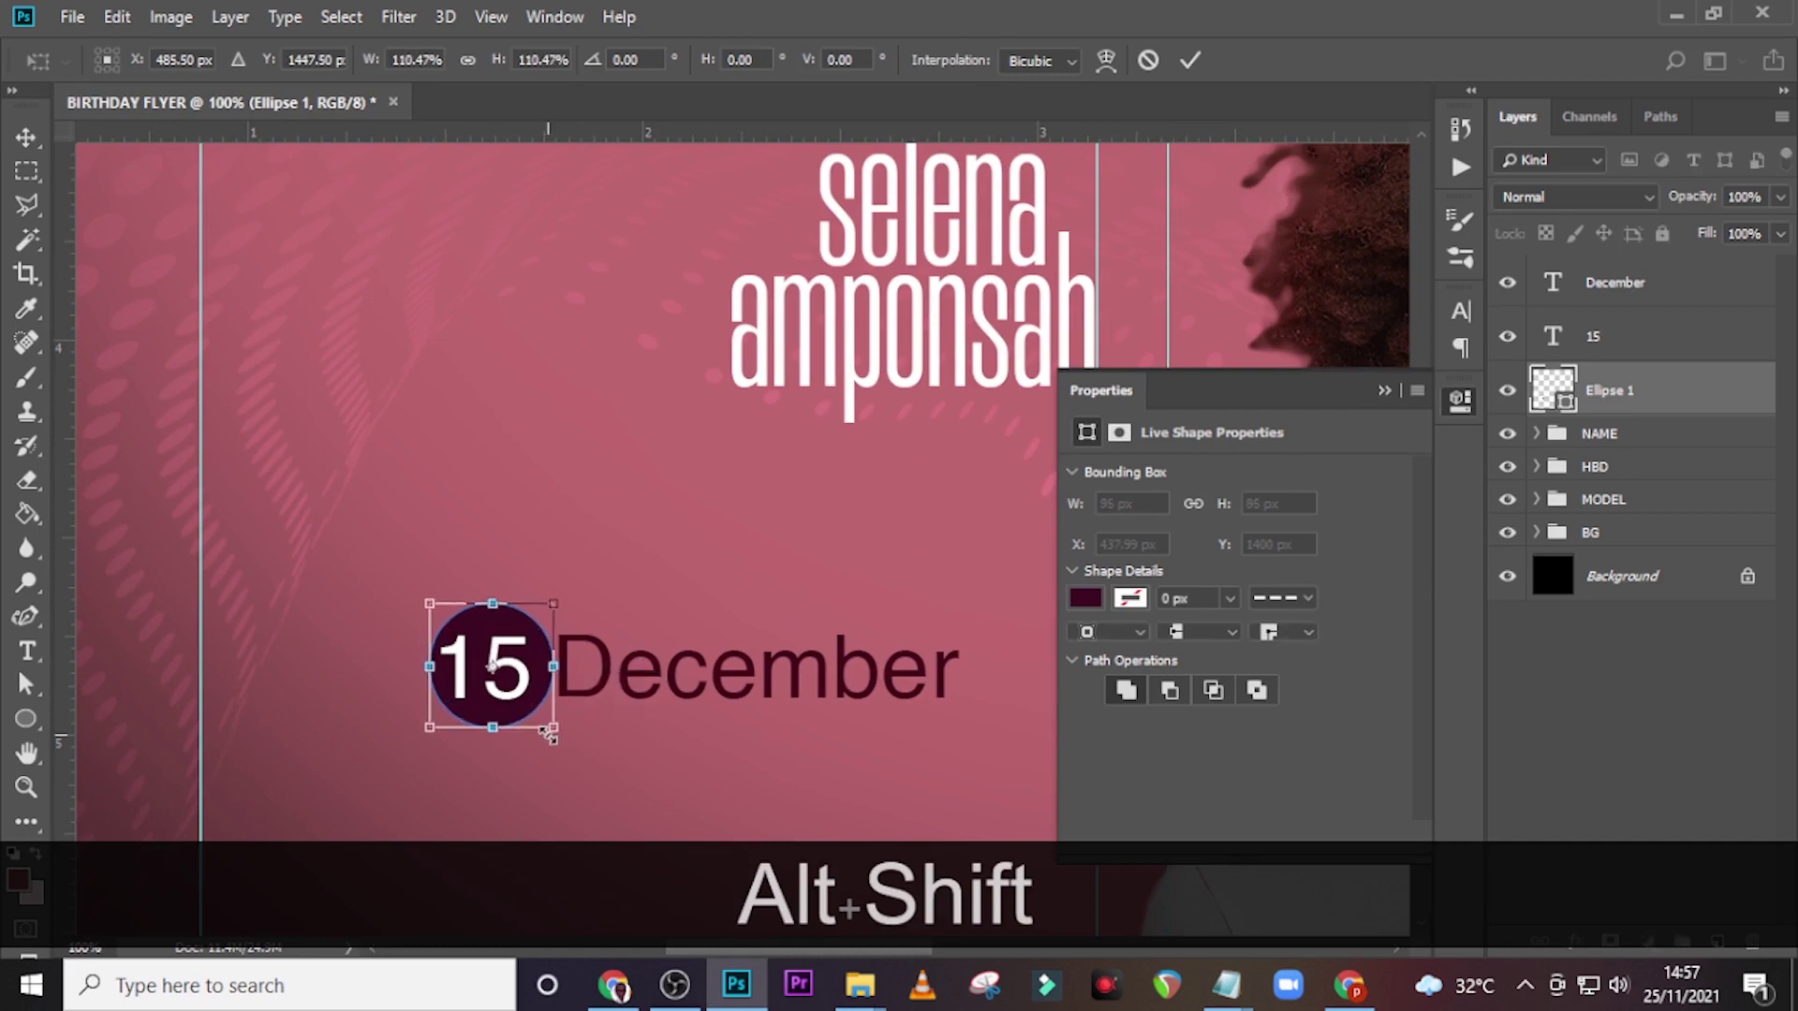
pyautogui.press('Return')
pyautogui.press('Left')
pyautogui.press('Left')
pyautogui.press('Left')
pyautogui.press('Left')
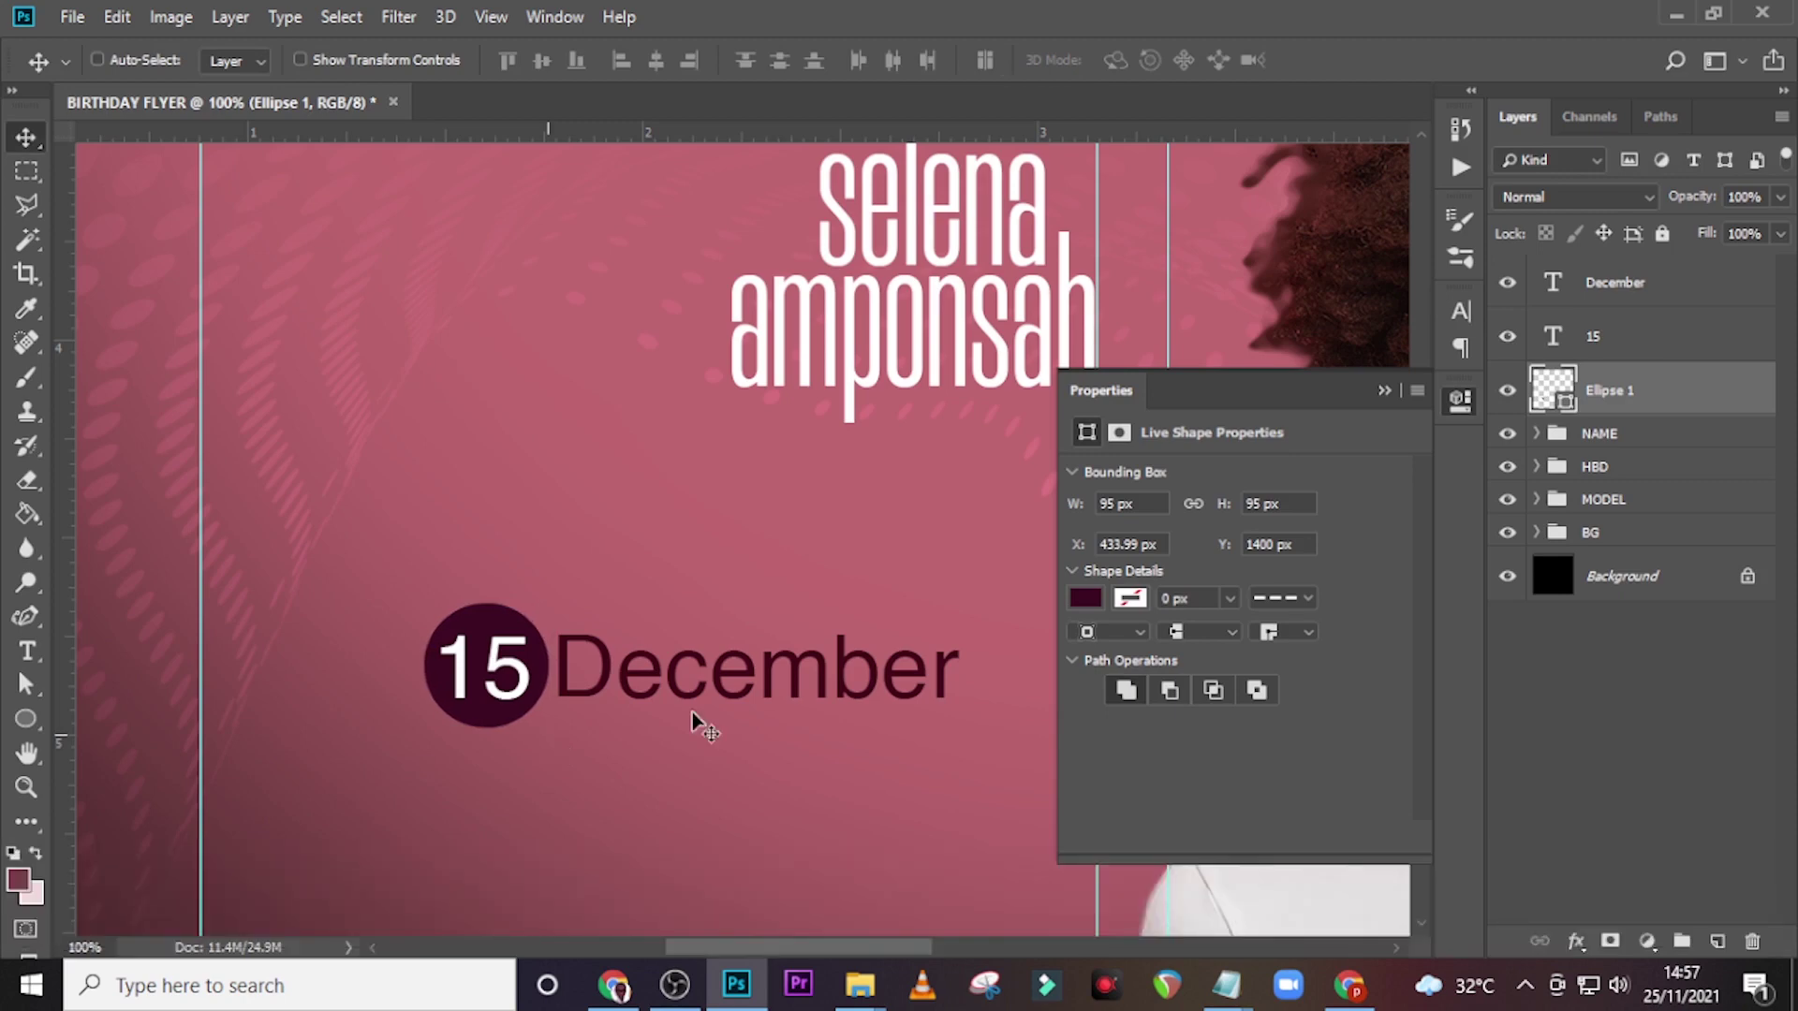
# - Nudge the month text slightly right to widen its gap from the enlarged circle
pyautogui.click(1613, 284)
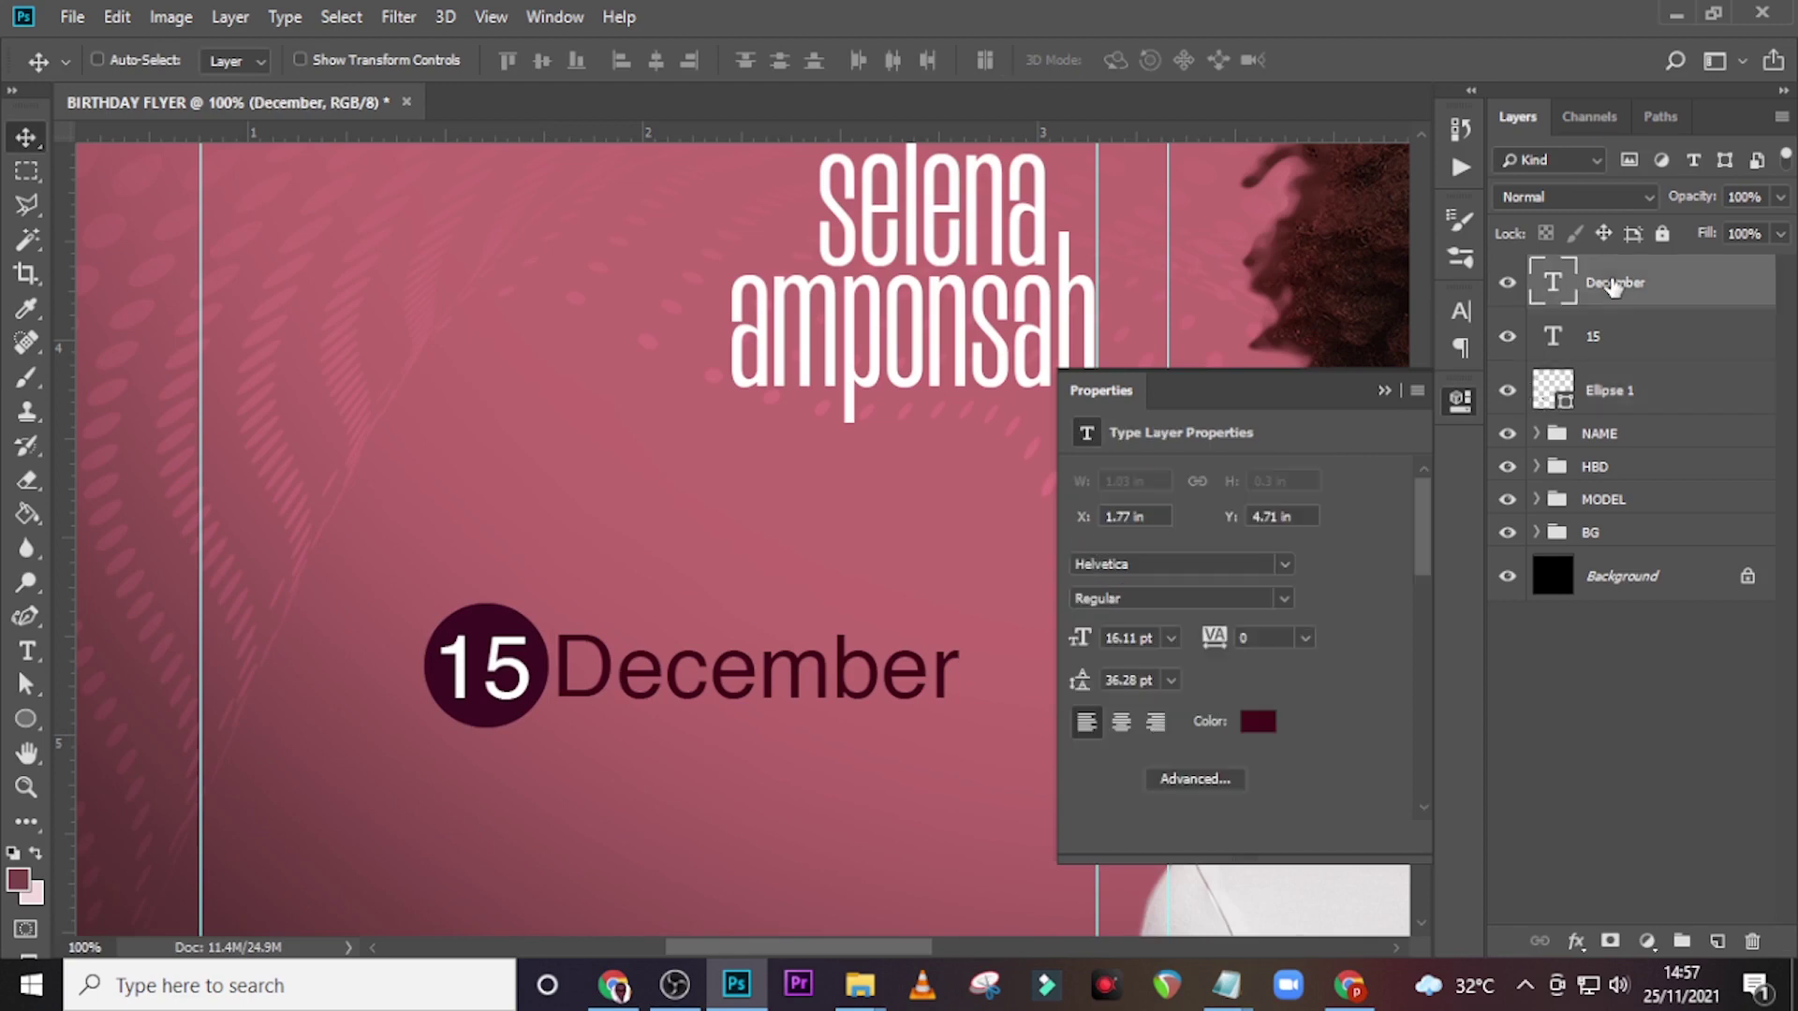
pyautogui.press('Right')
pyautogui.press('Right')
pyautogui.press('Right')
pyautogui.press('Right')
pyautogui.press('Right')
pyautogui.press('Right')
pyautogui.press('Right')
pyautogui.press('Right')
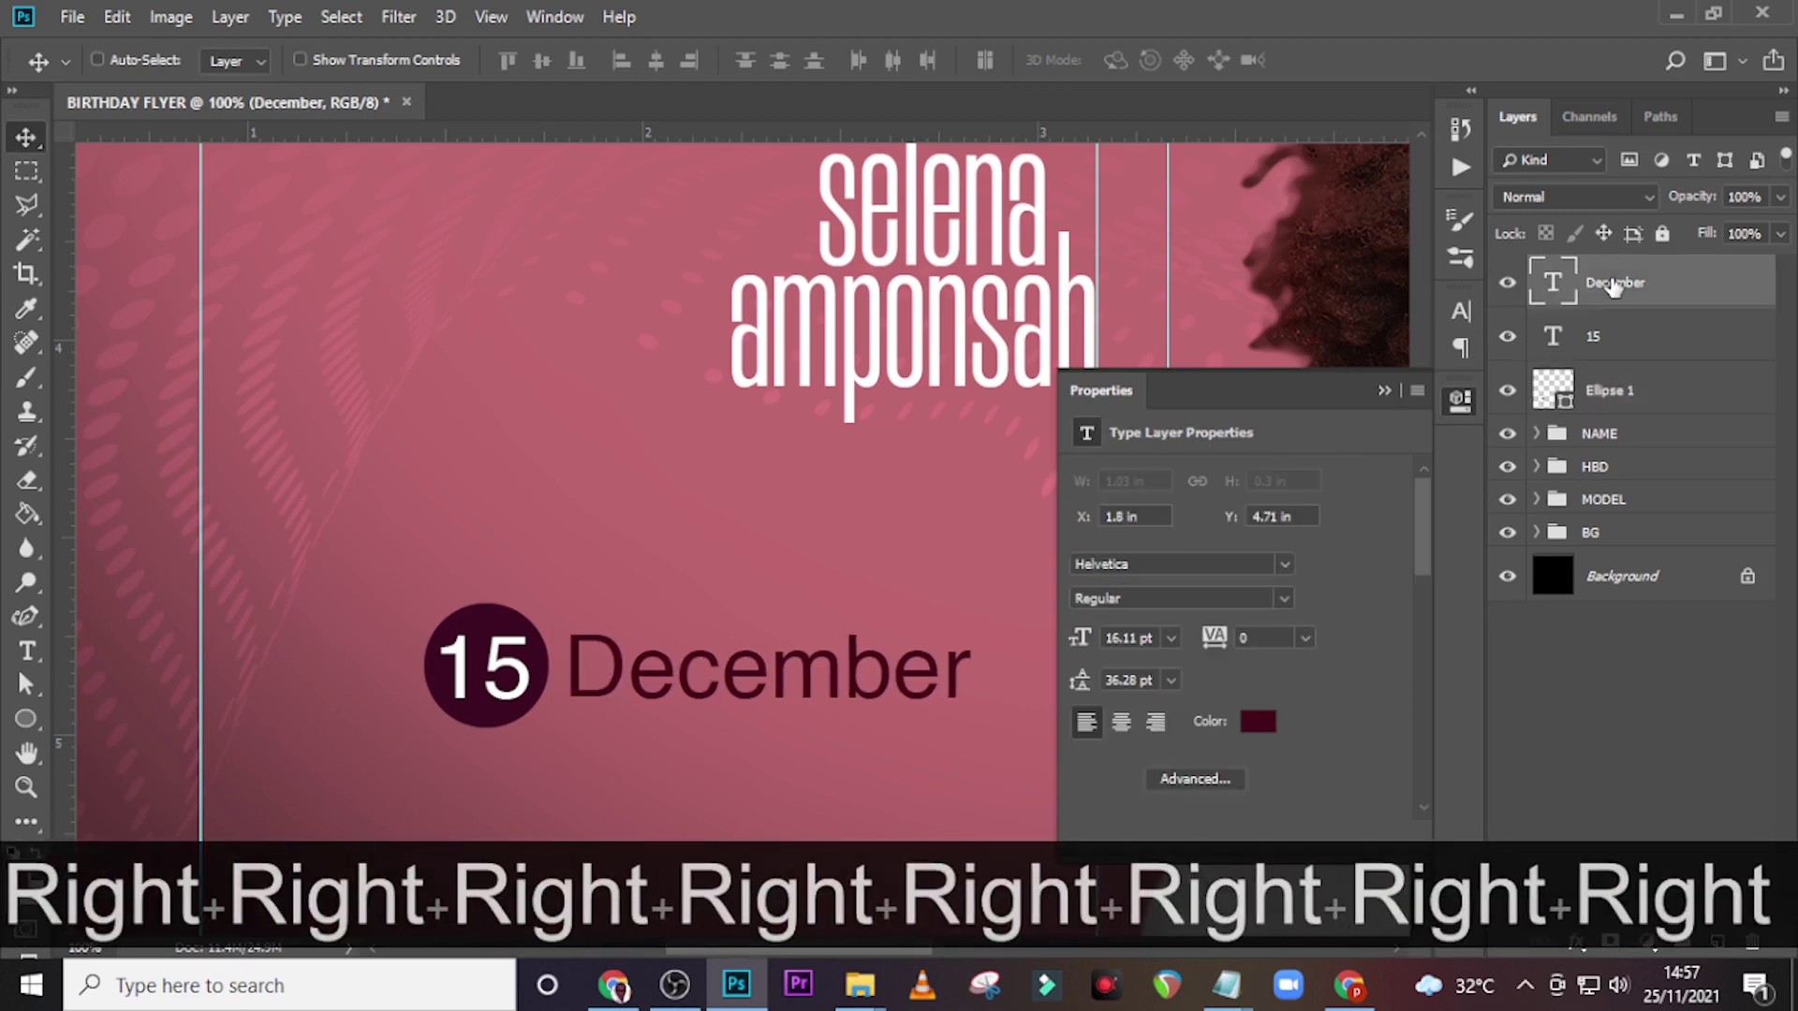
# - Group the month text, day number and circle layers and name the group DATE
pyautogui.hotkey('ctrl', '0')
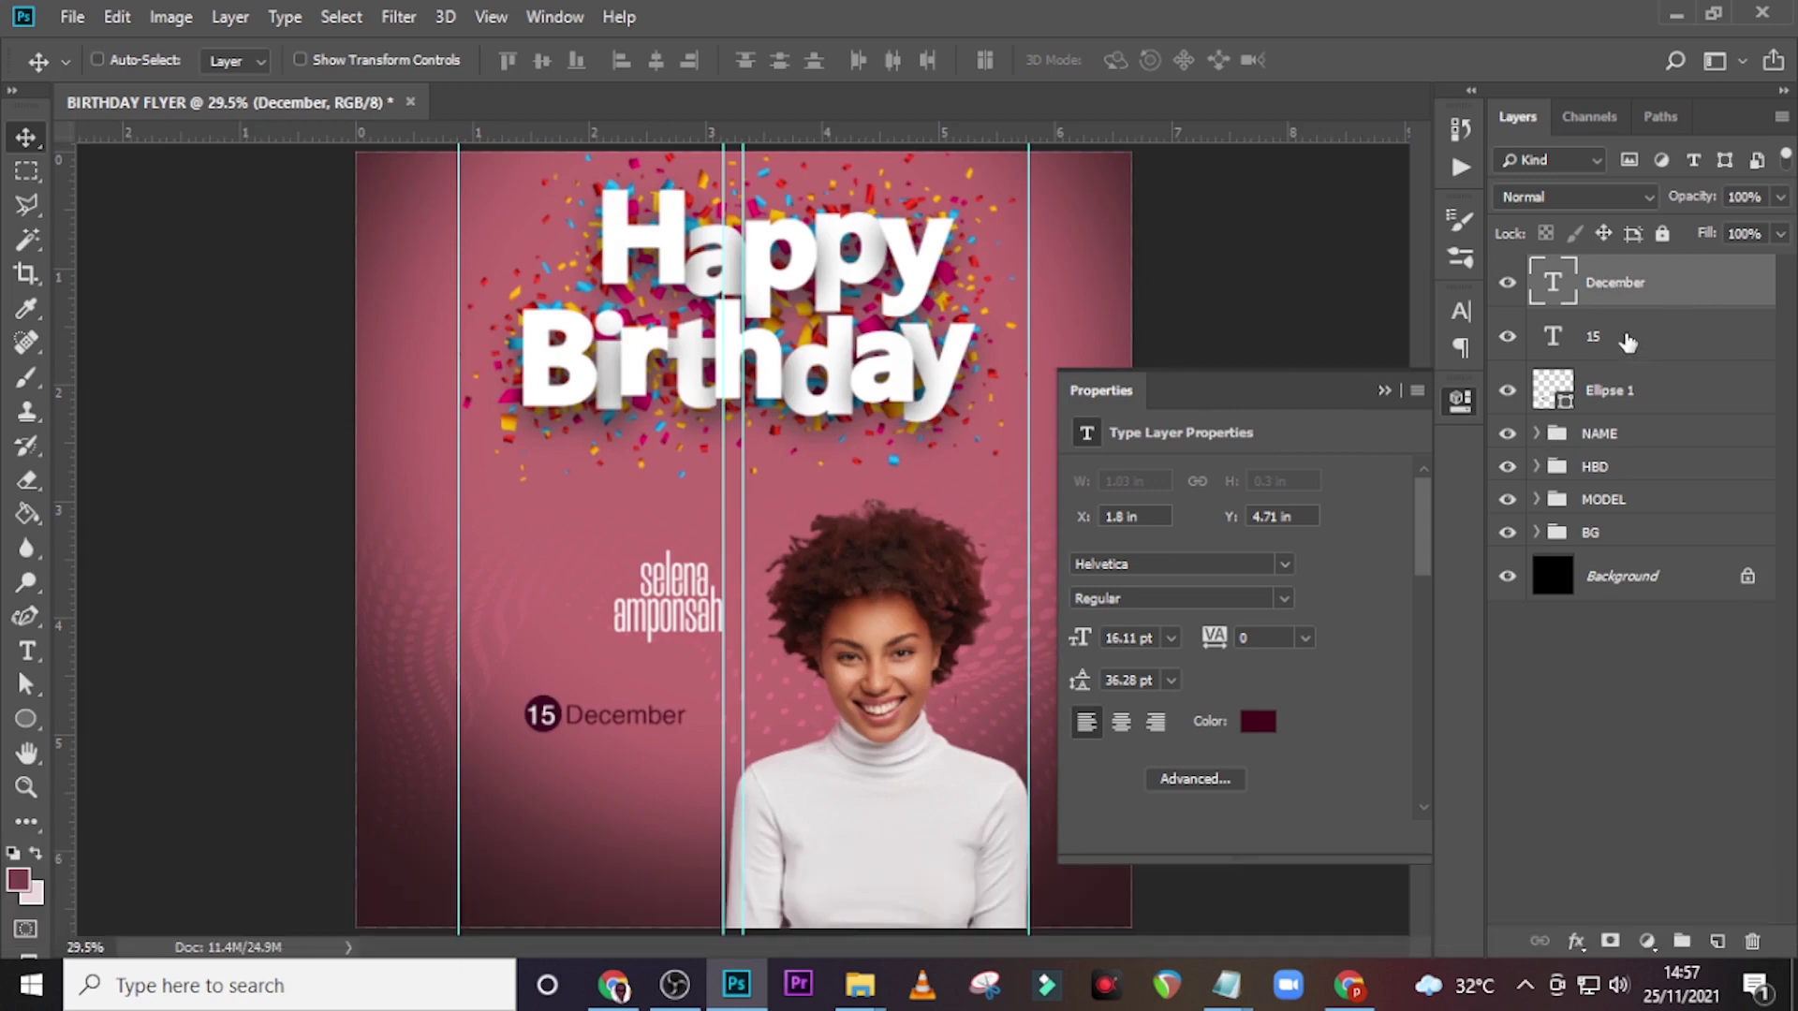
pyautogui.click(1643, 337)
pyautogui.keyDown('ctrl'); pyautogui.click(1629, 390); pyautogui.keyUp('ctrl')
pyautogui.keyDown('ctrl'); pyautogui.click(1641, 281); pyautogui.keyUp('ctrl')
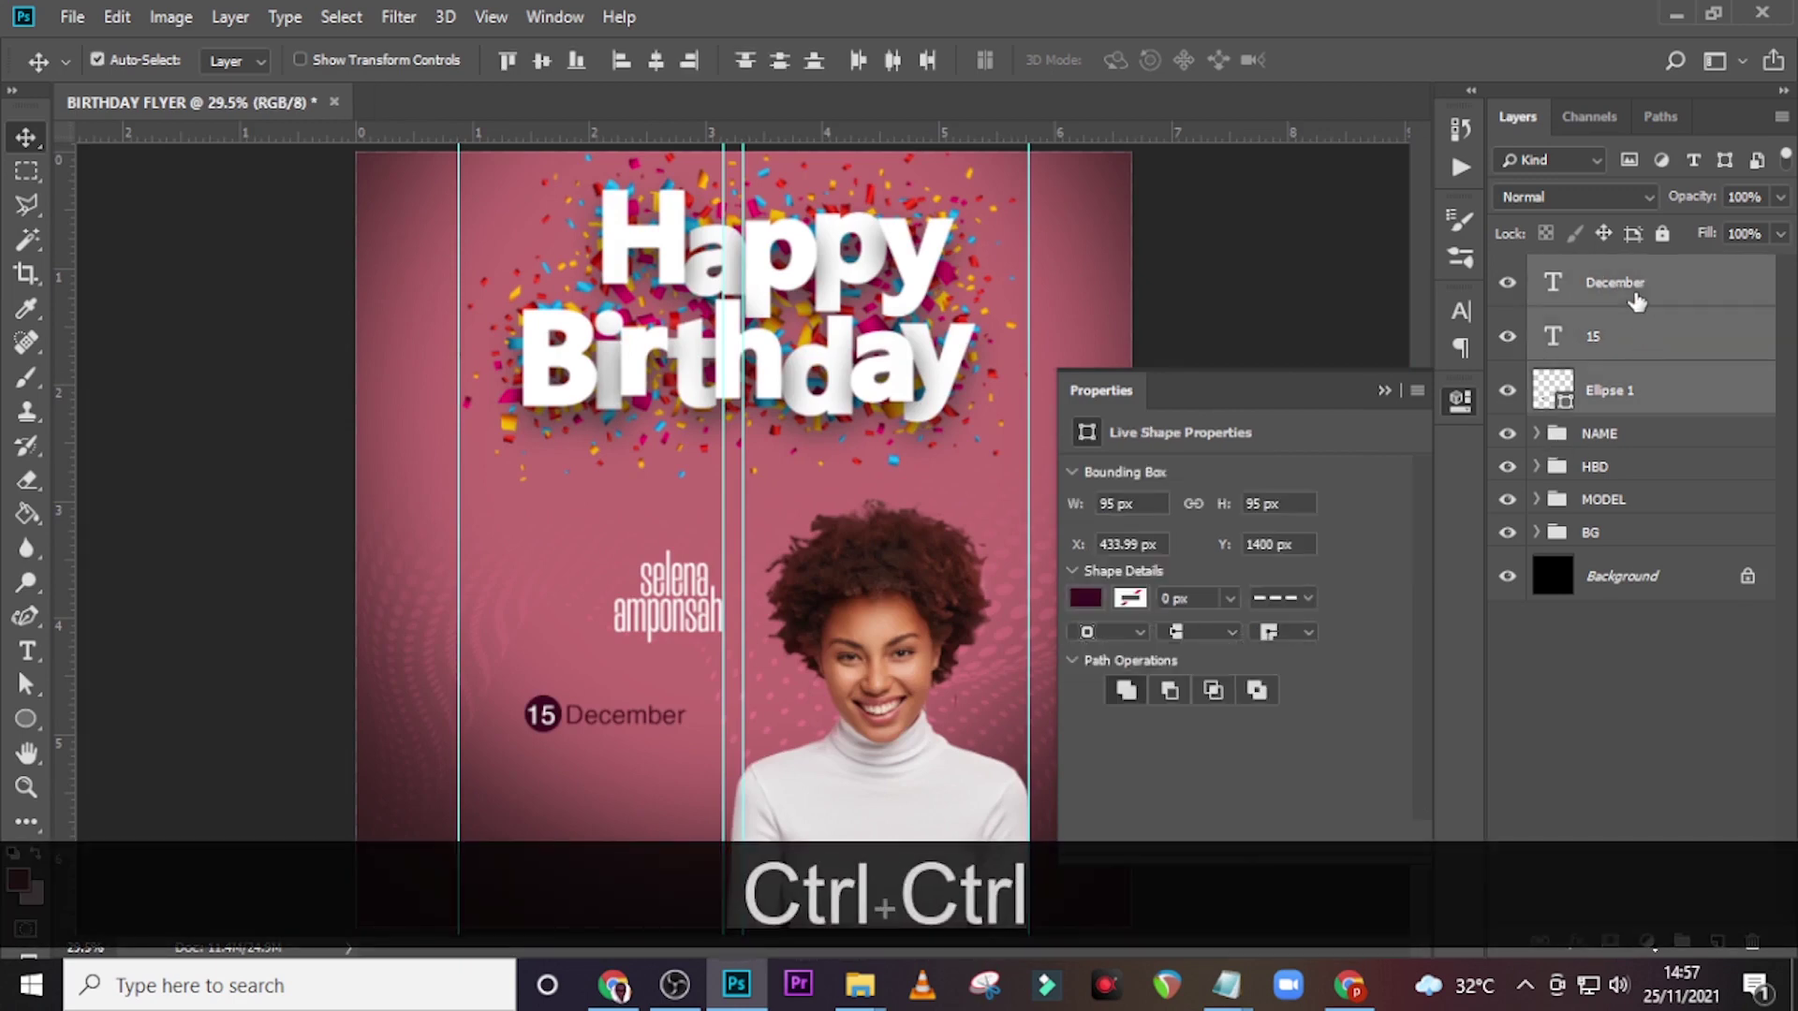
pyautogui.hotkey('ctrl', 'g')
pyautogui.doubleClick(1601, 274)
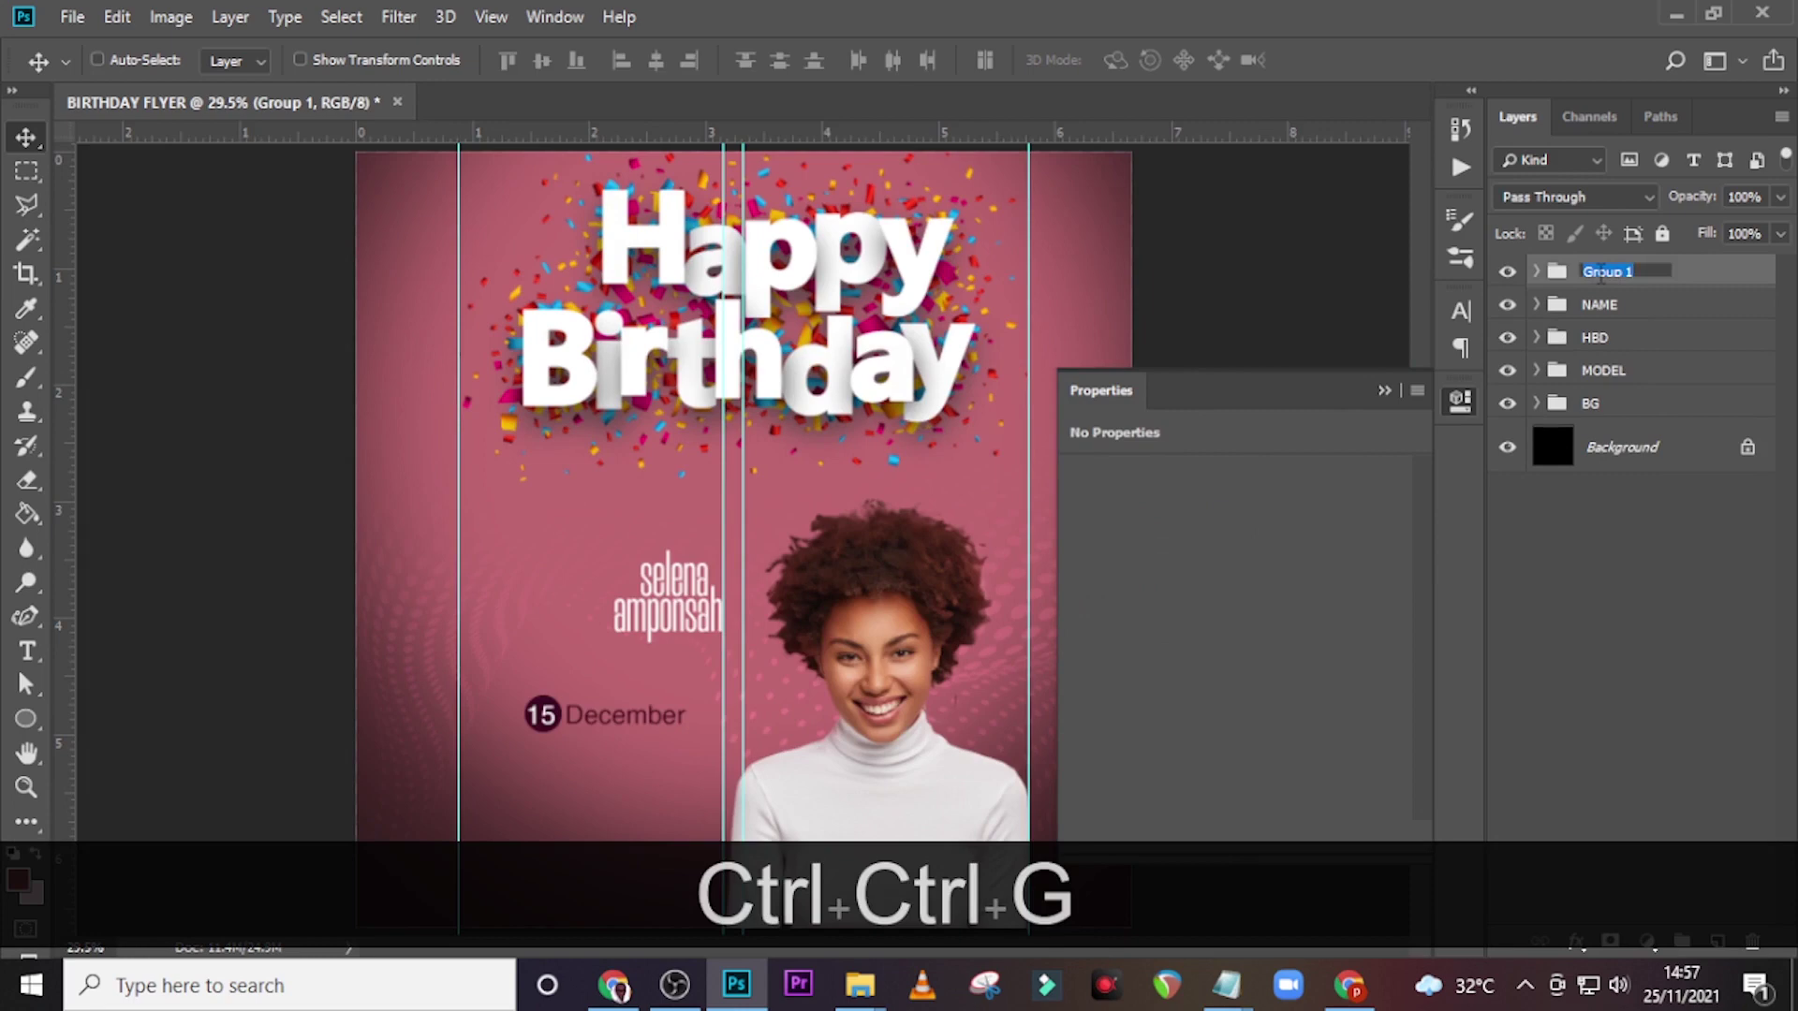
pyautogui.write('DATE')
pyautogui.press('Return')
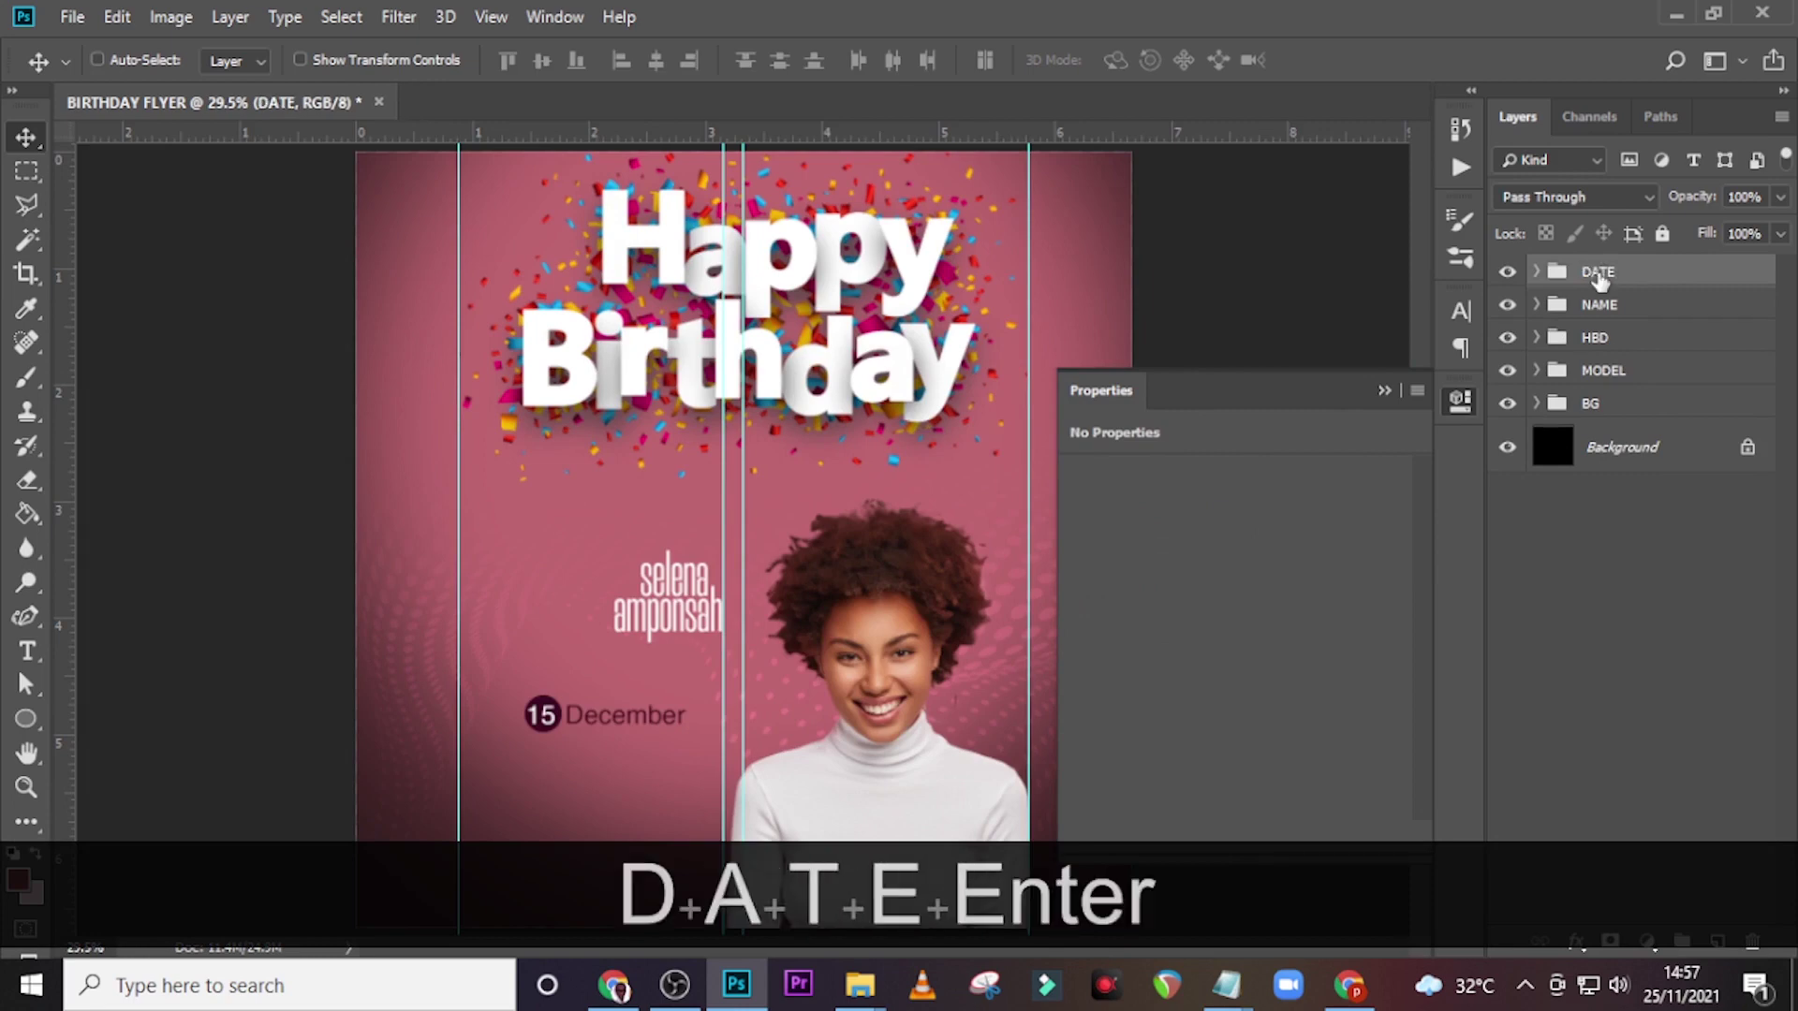
# - Move the DATE group right until it meets the vertical guide, then up close beneath the celebrant's name
pyautogui.press('shift')
pyautogui.press('shift')
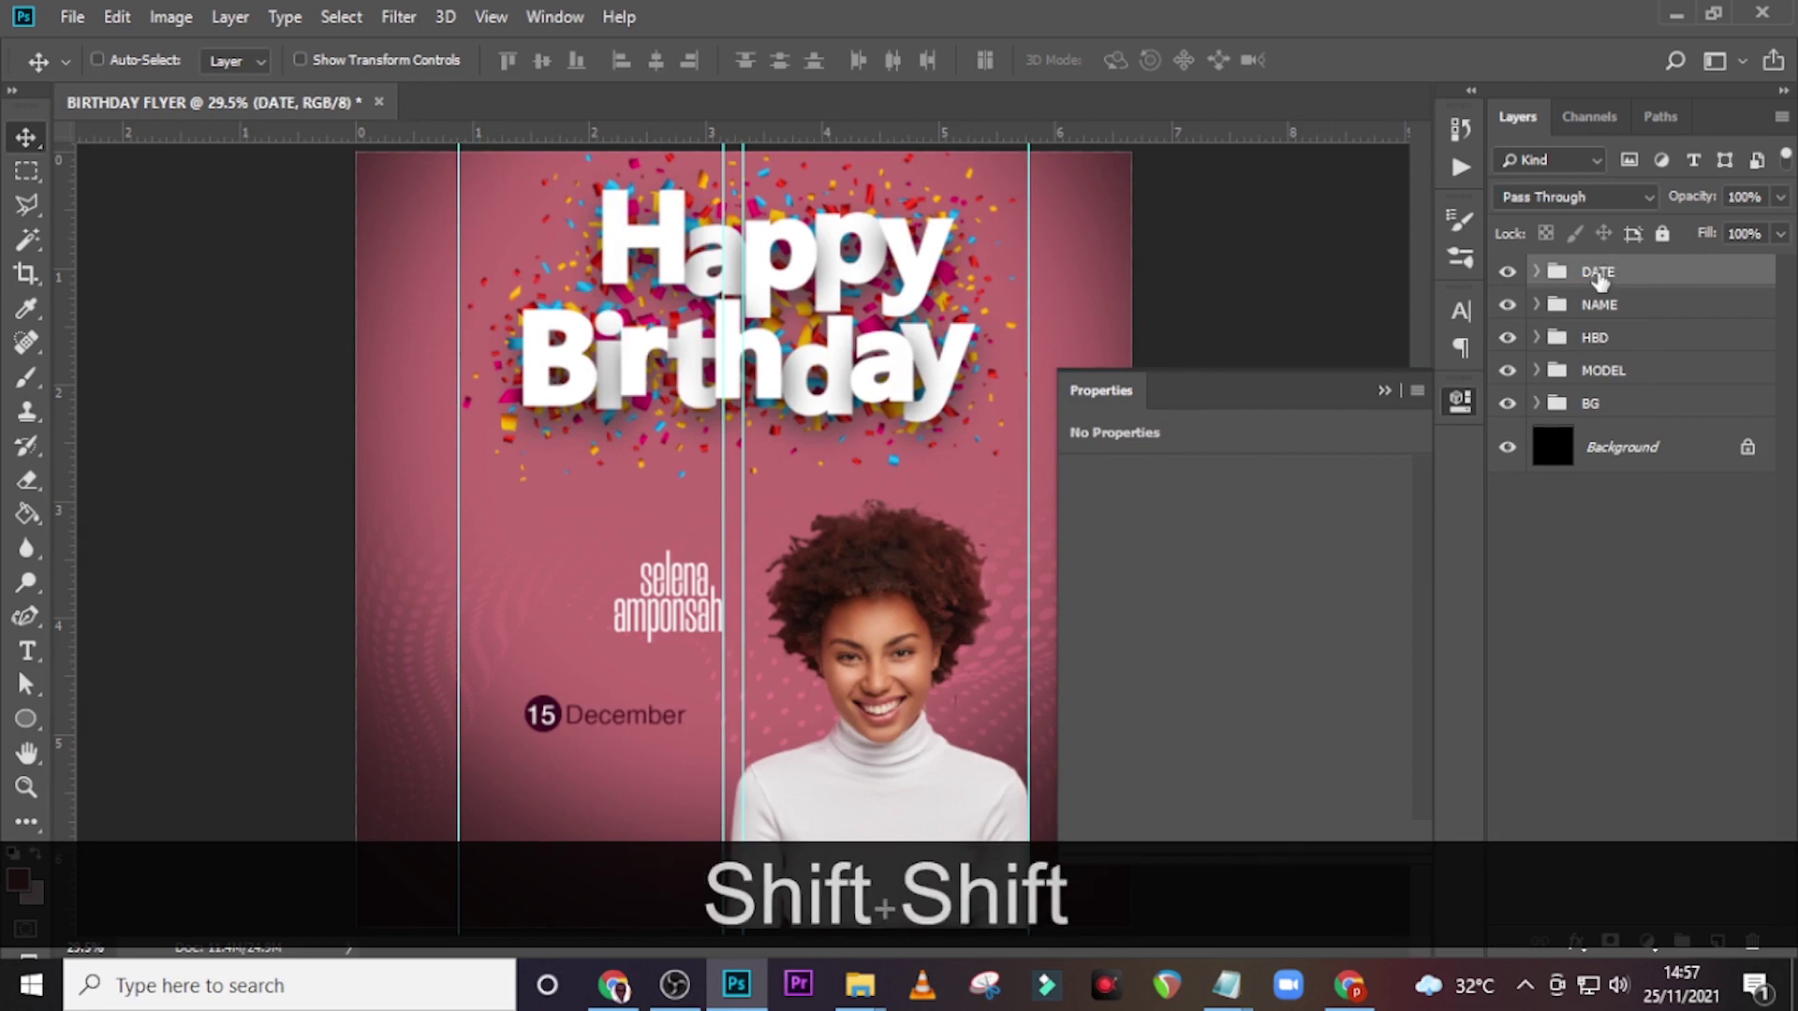
pyautogui.press('Right')
pyautogui.press('Right')
pyautogui.press('Right')
pyautogui.press('Right')
pyautogui.press('Right')
pyautogui.press('Right')
pyautogui.press('Right')
pyautogui.press('Right')
pyautogui.press('Right')
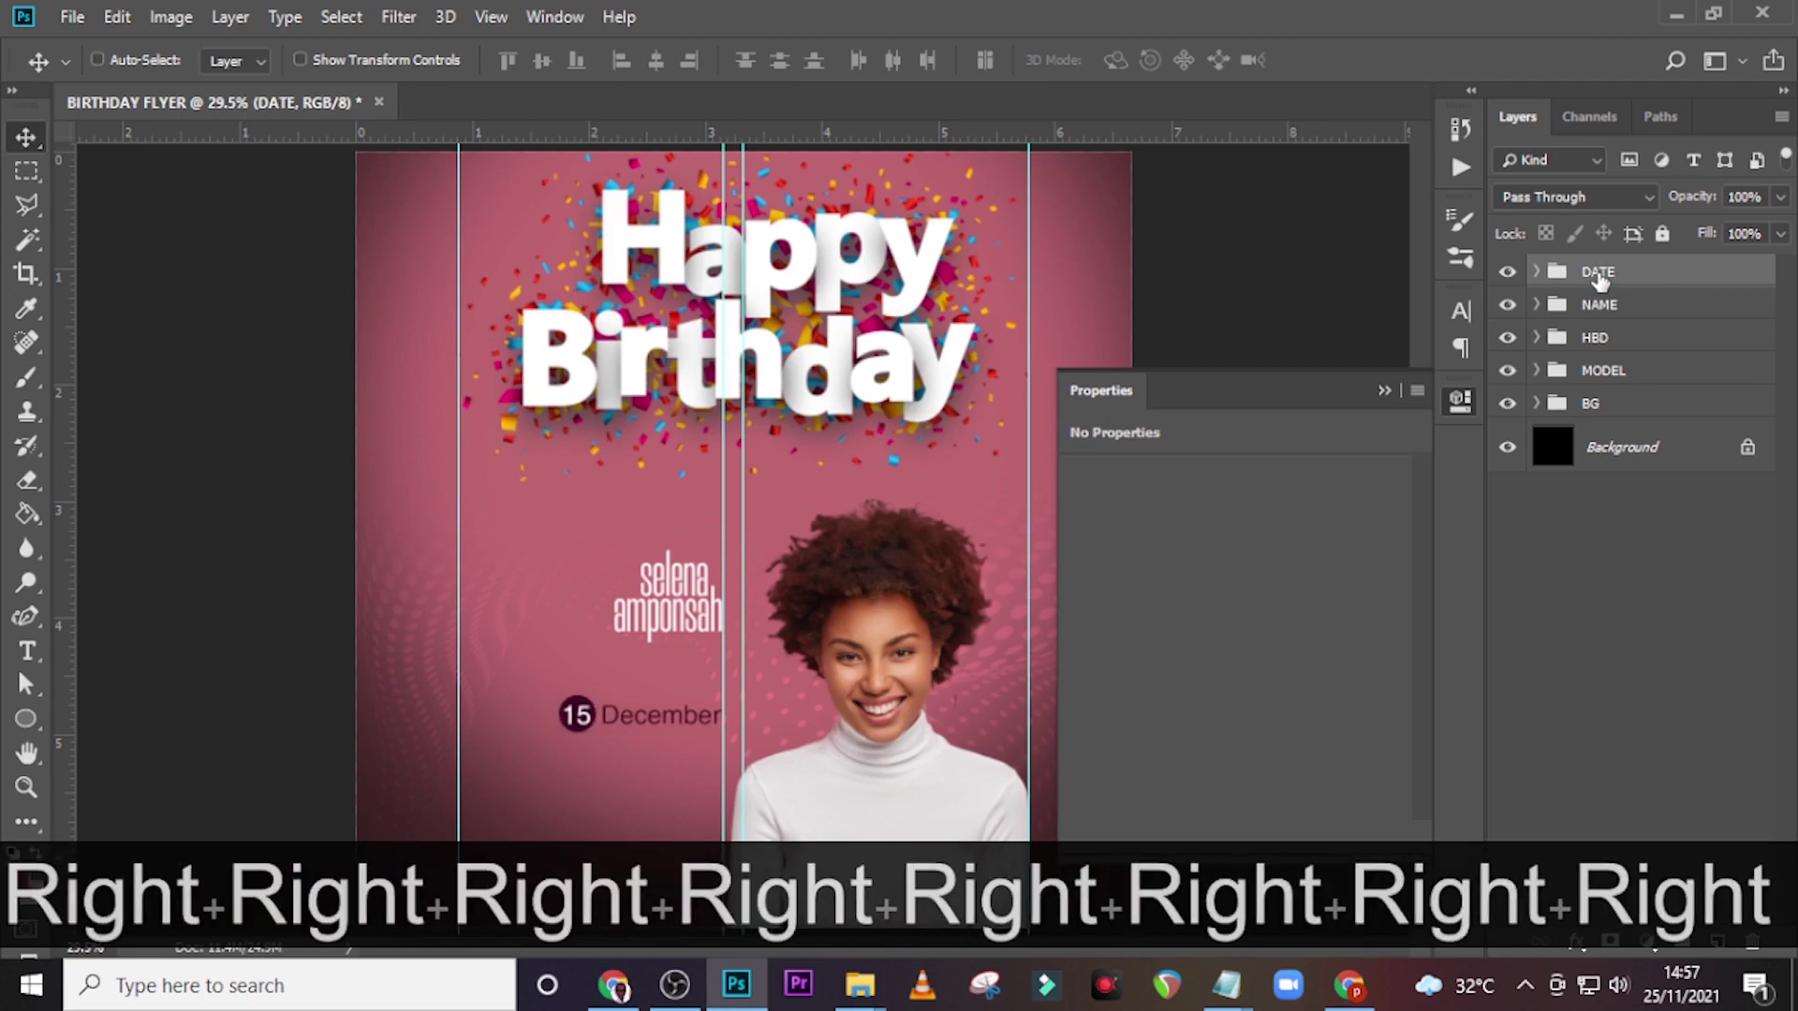
pyautogui.hotkey('shift', 'Up')
pyautogui.hotkey('shift', 'Up')
pyautogui.hotkey('shift', 'Up')
pyautogui.hotkey('shift', 'Up')
pyautogui.hotkey('shift', 'Up')
pyautogui.hotkey('shift', 'Up')
pyautogui.hotkey('shift', 'Up')
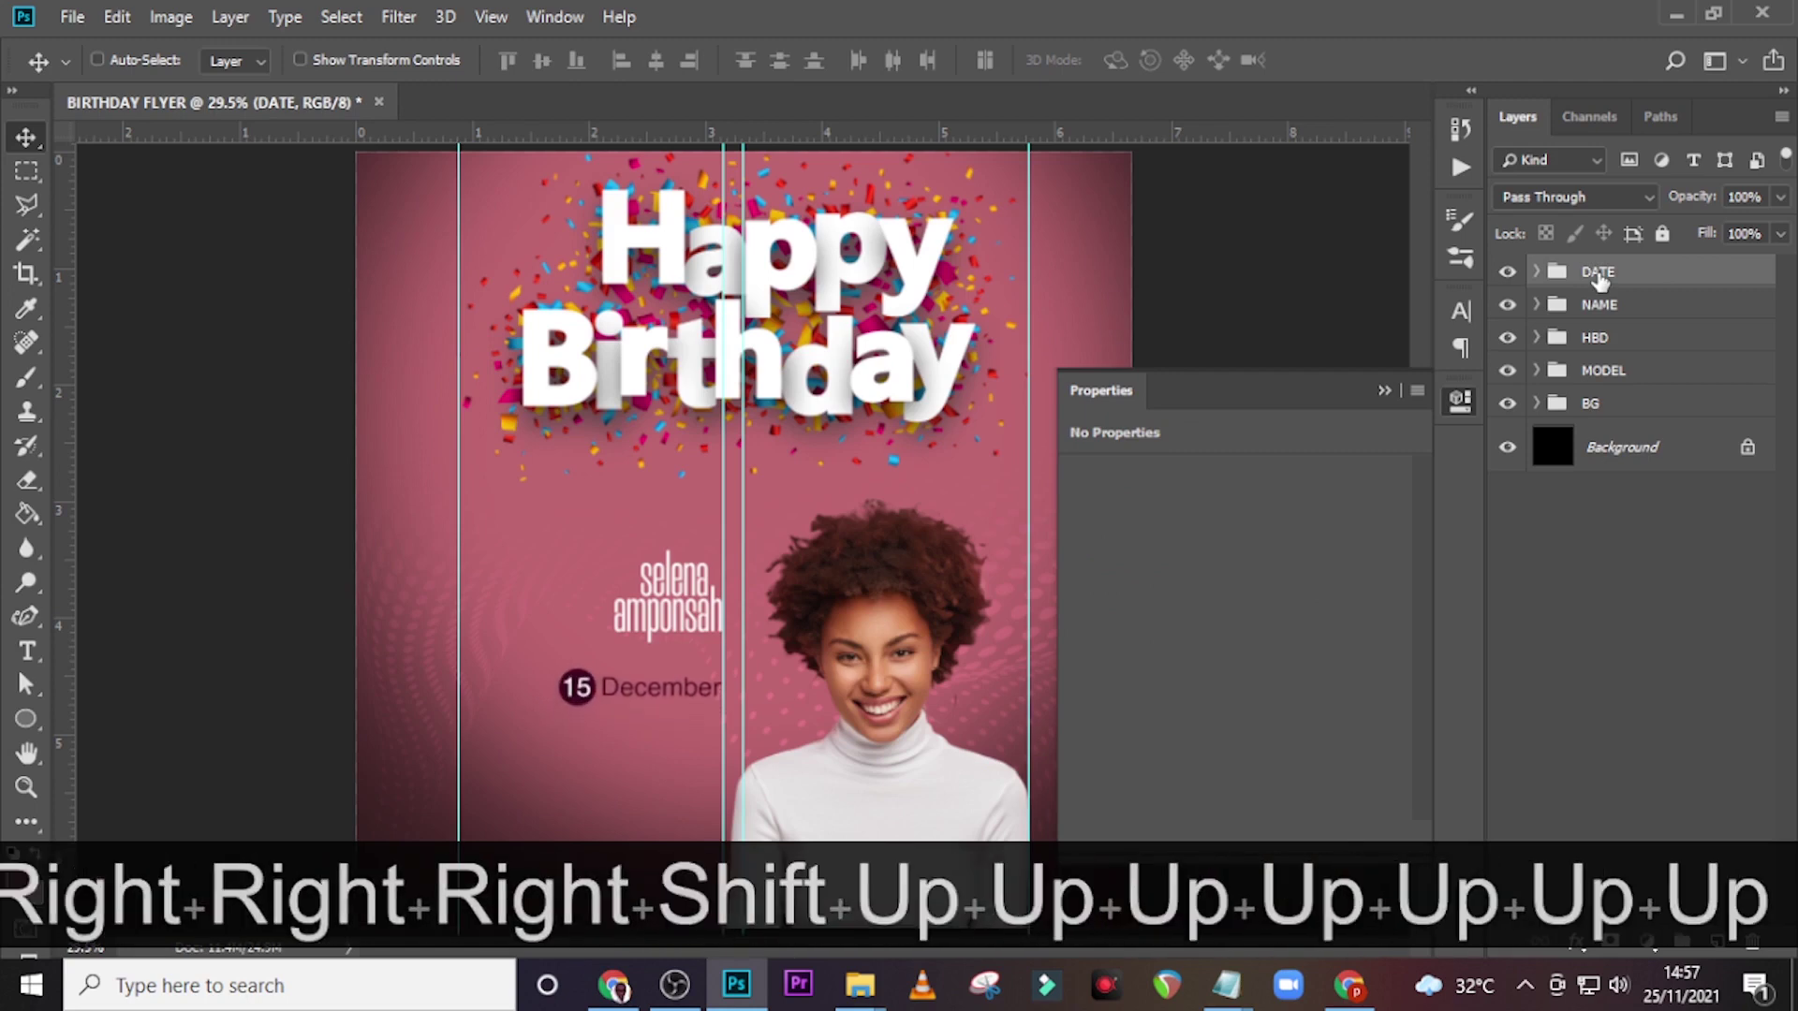
pyautogui.hotkey('shift', 'Up')
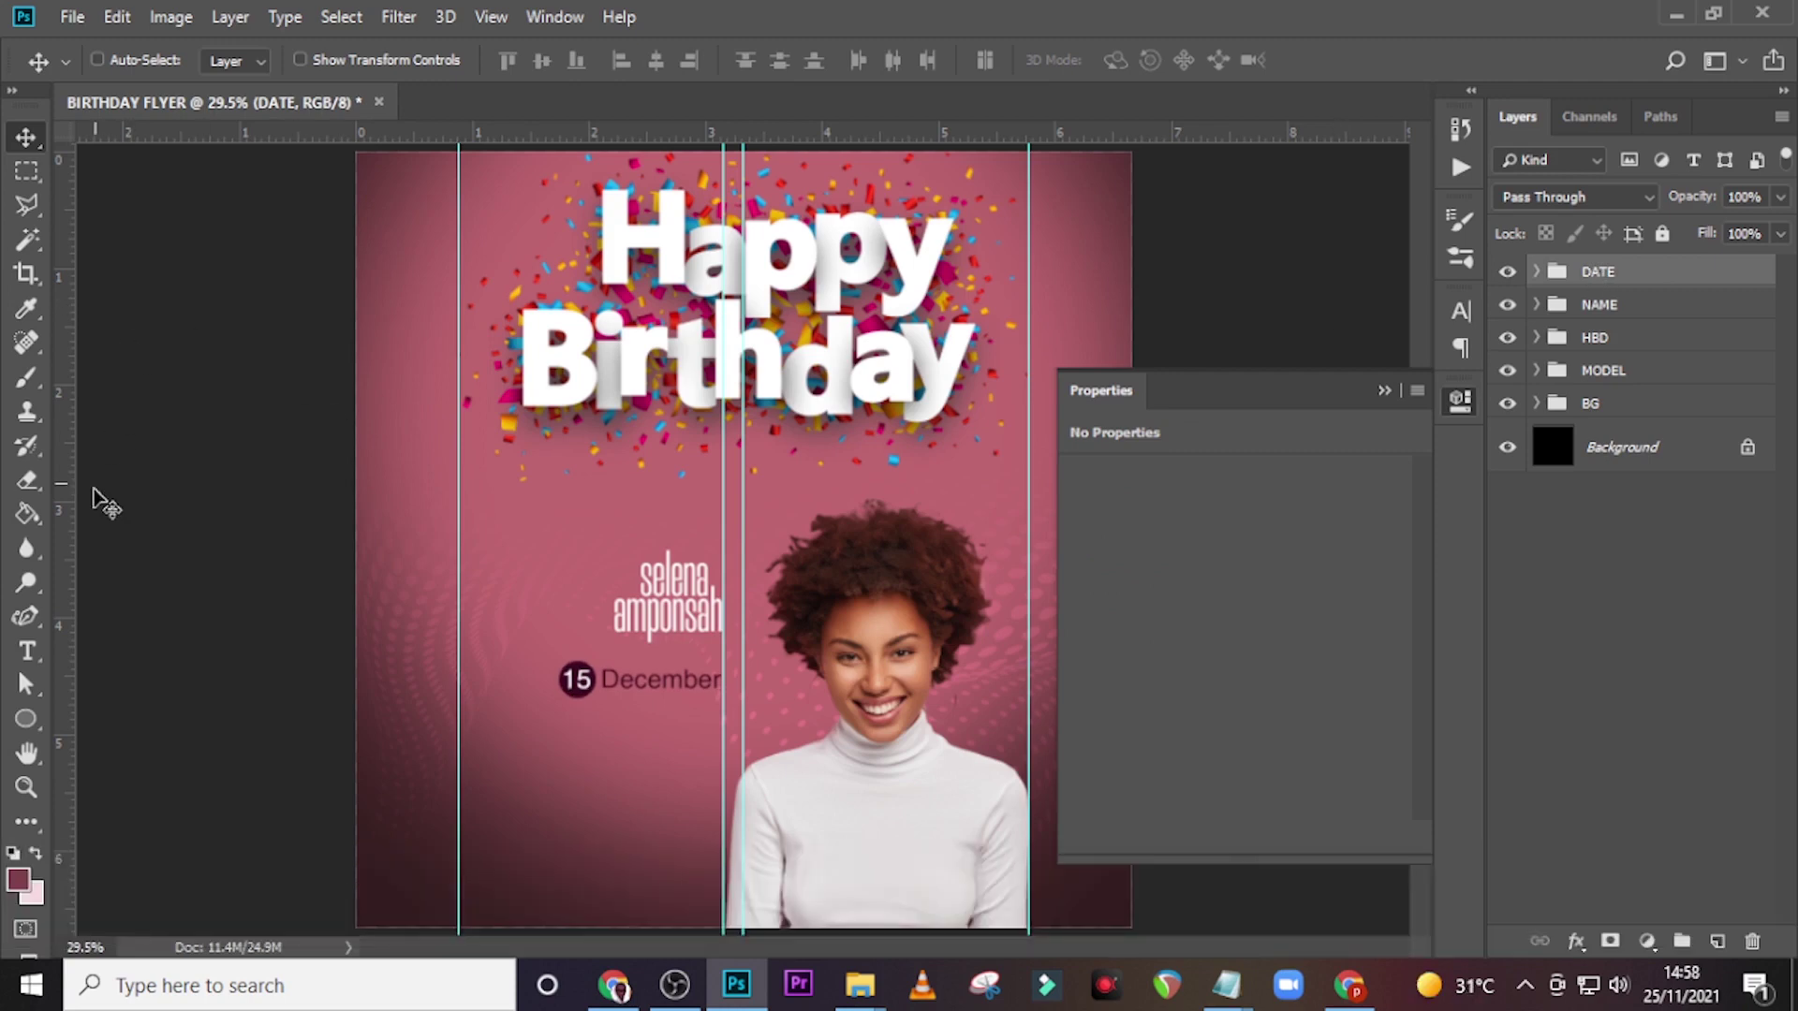
# - Draw a paragraph text box about 2.25 in wide below the date and paste the "Congratulations on being even more experienced" message from Notepad into it
pyautogui.click(29, 653)
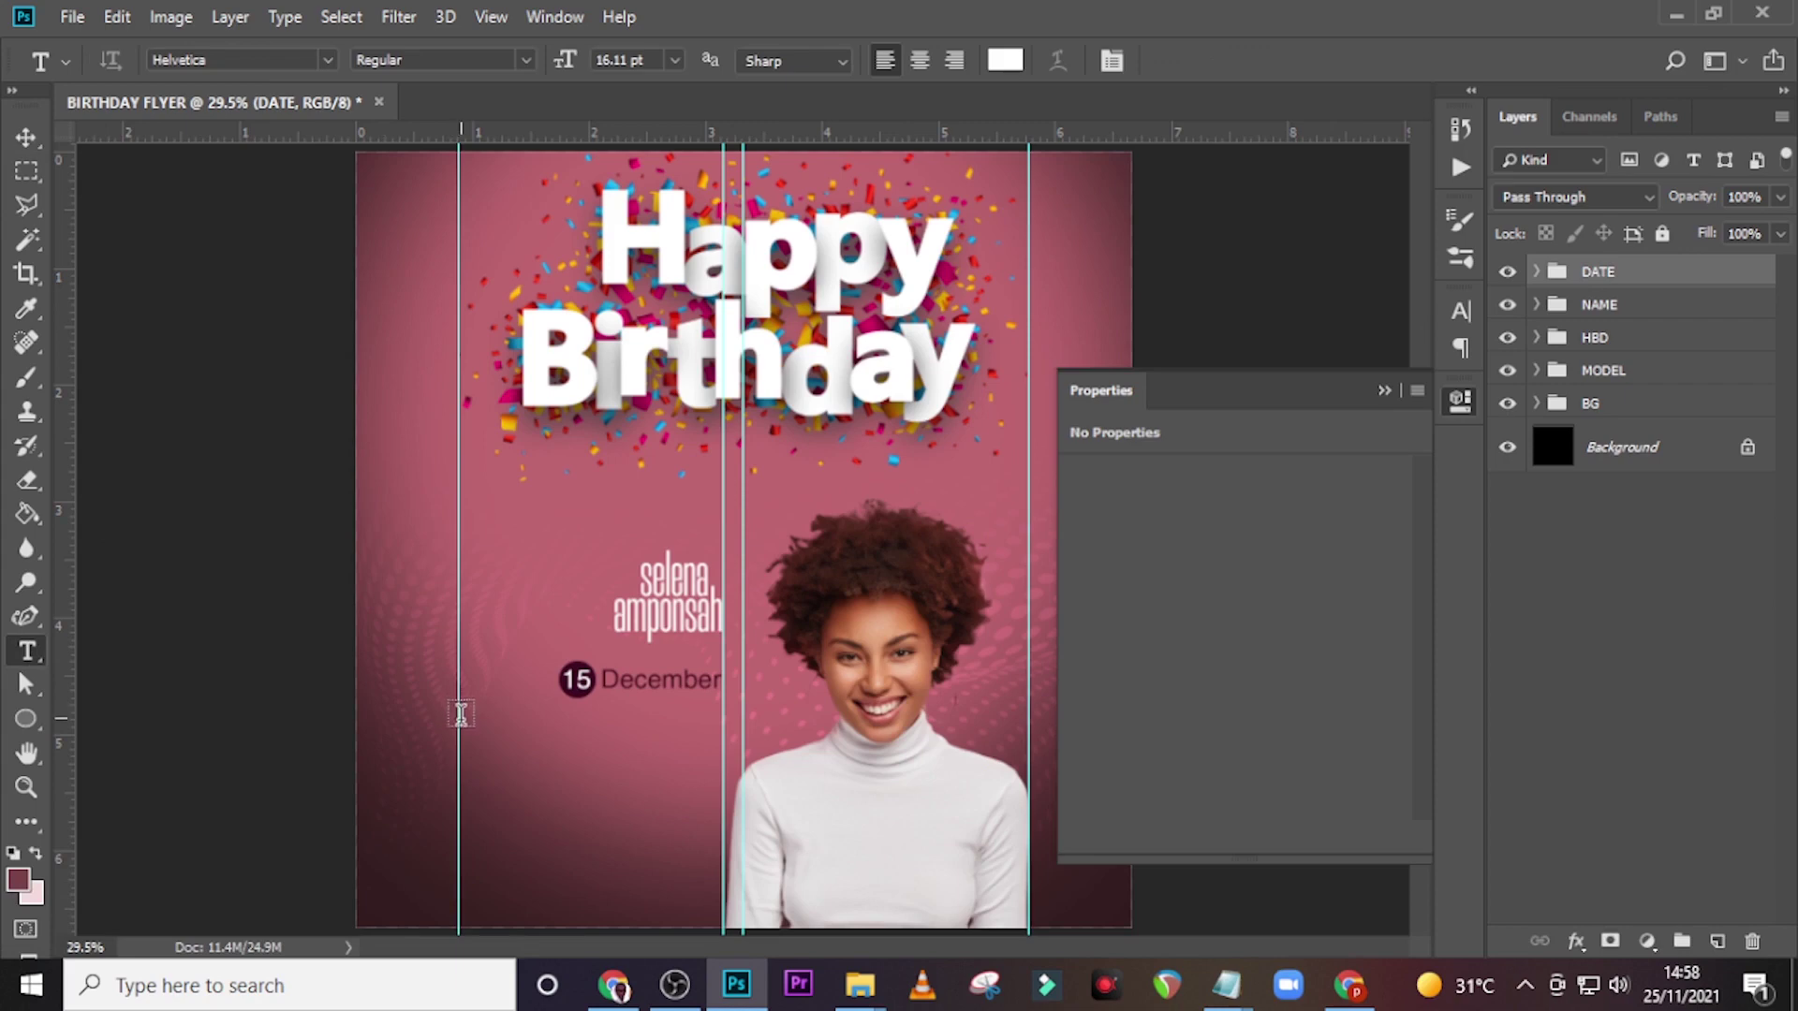
pyautogui.moveTo(458, 746); pyautogui.dragTo(715, 906)
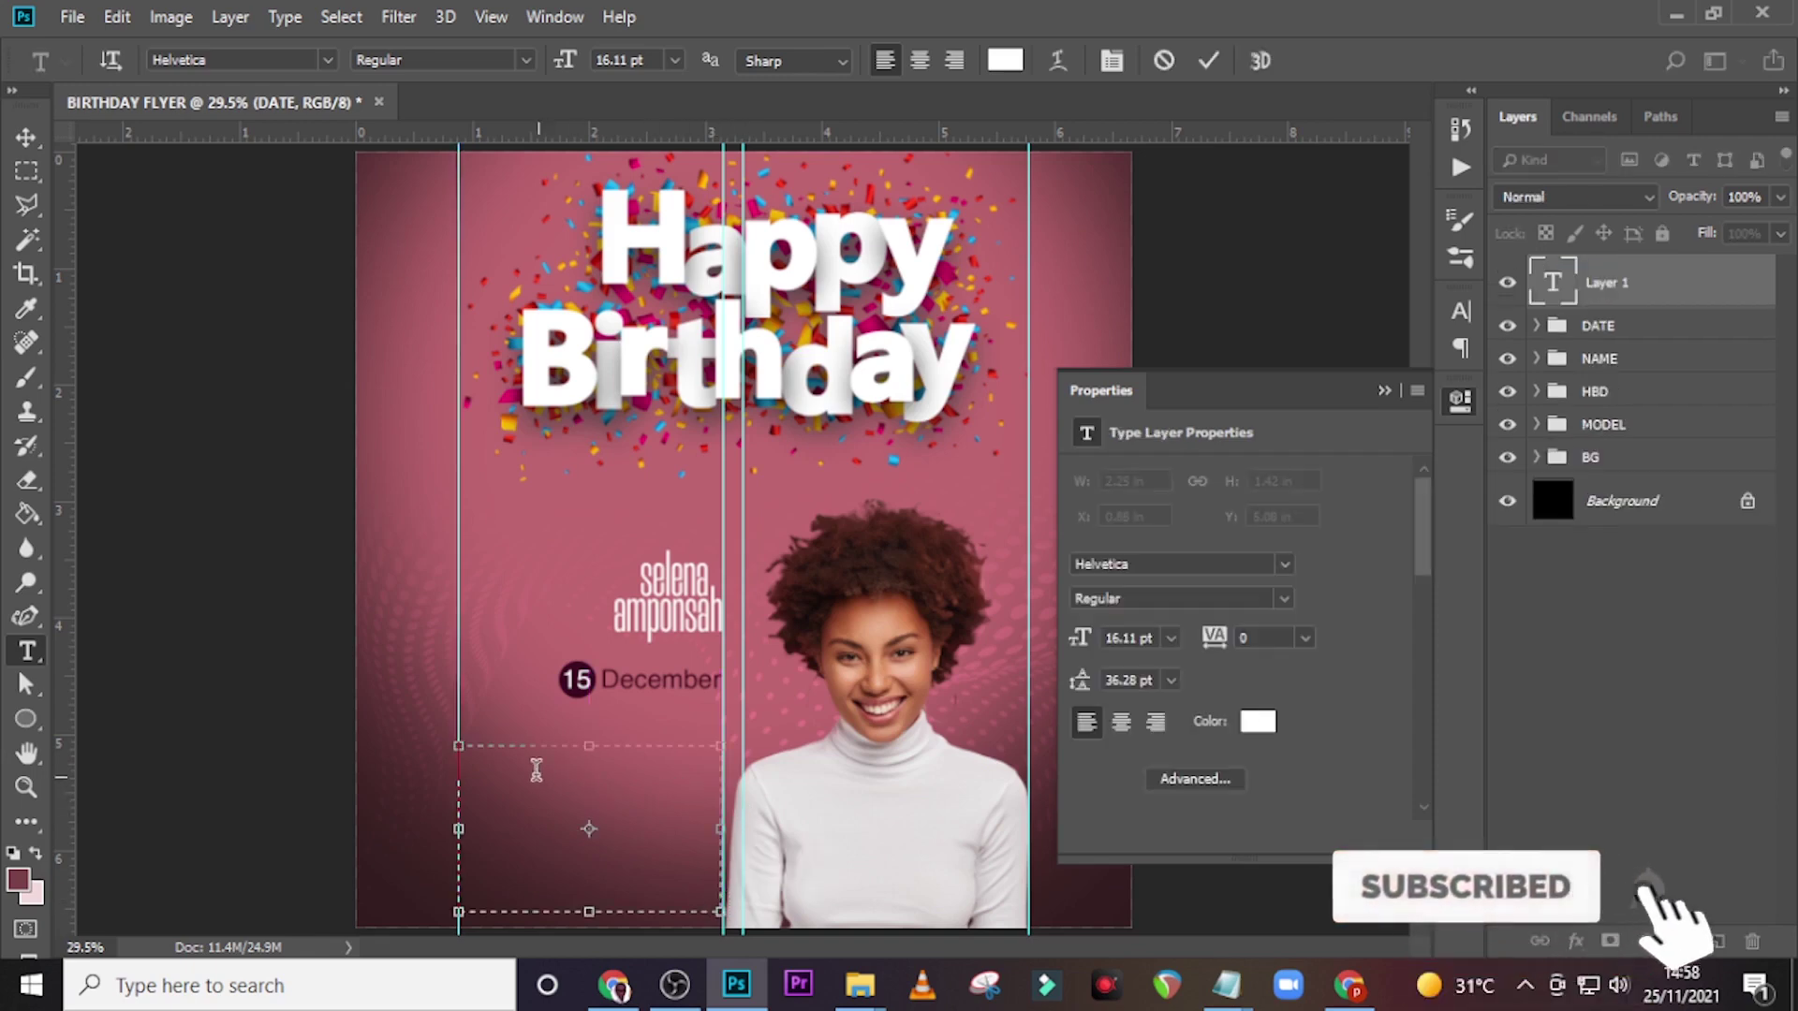
pyautogui.moveTo(1224, 1002)
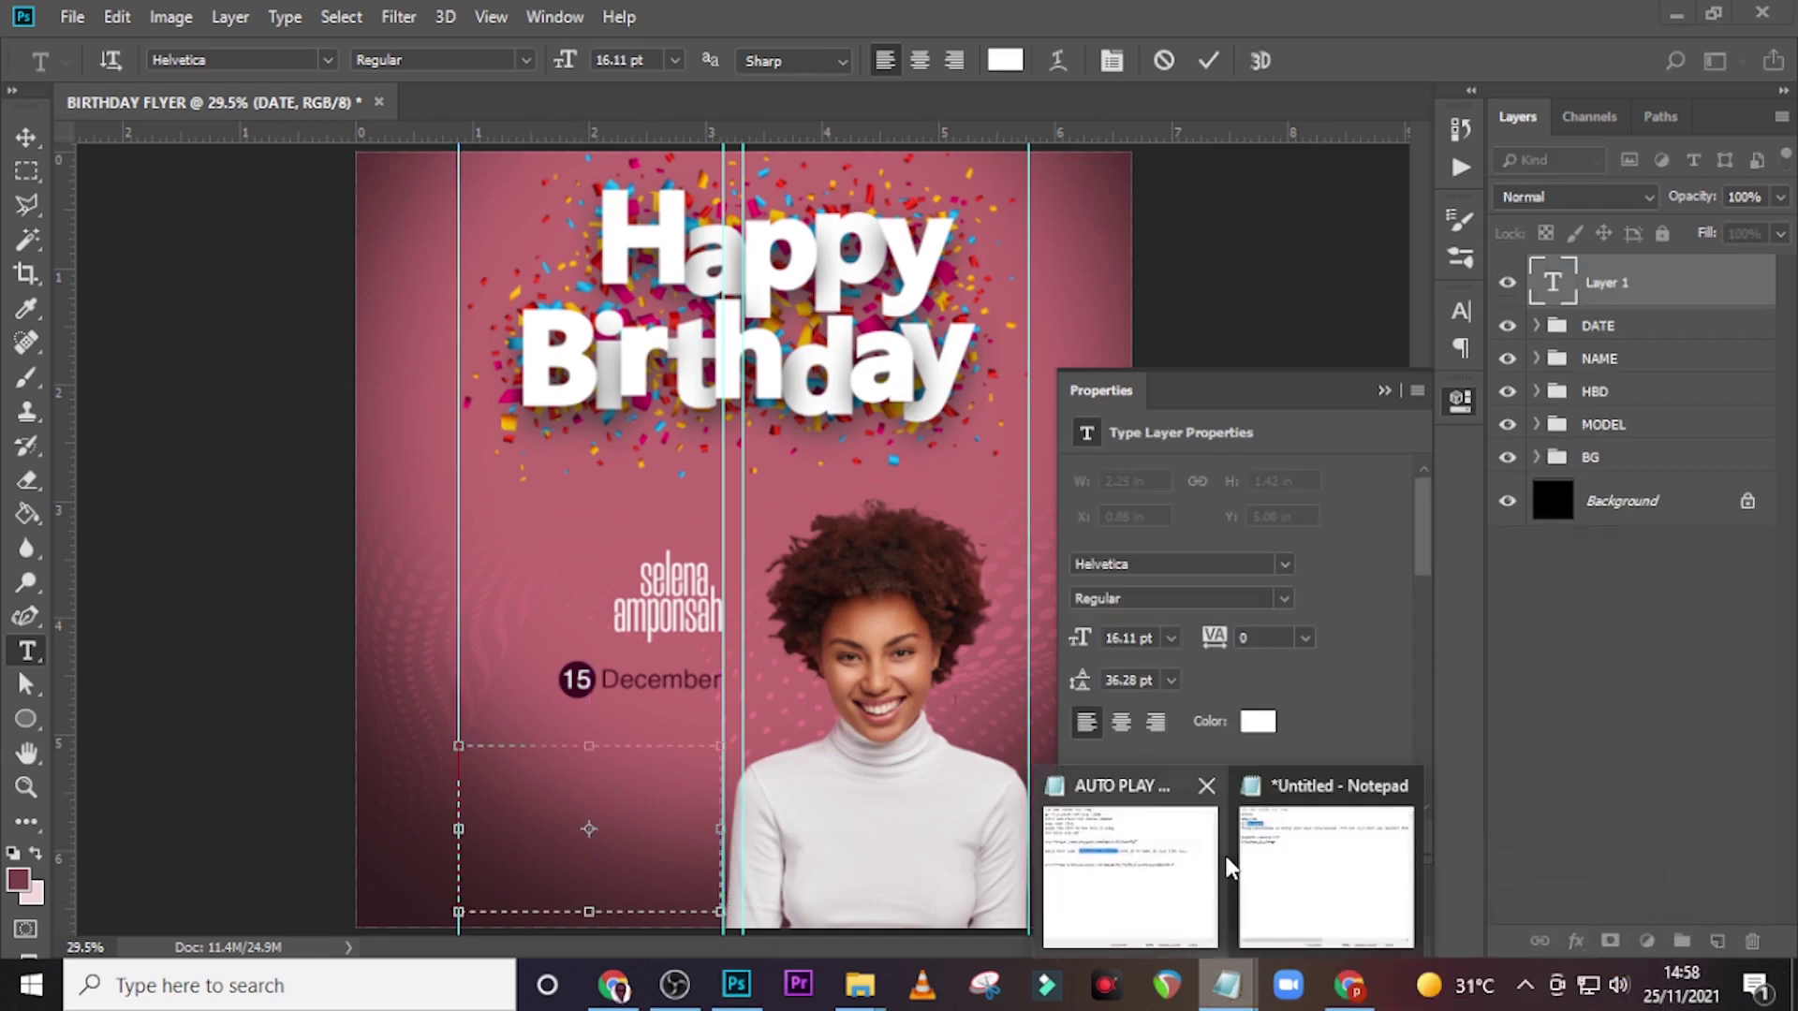
pyautogui.click(1245, 863)
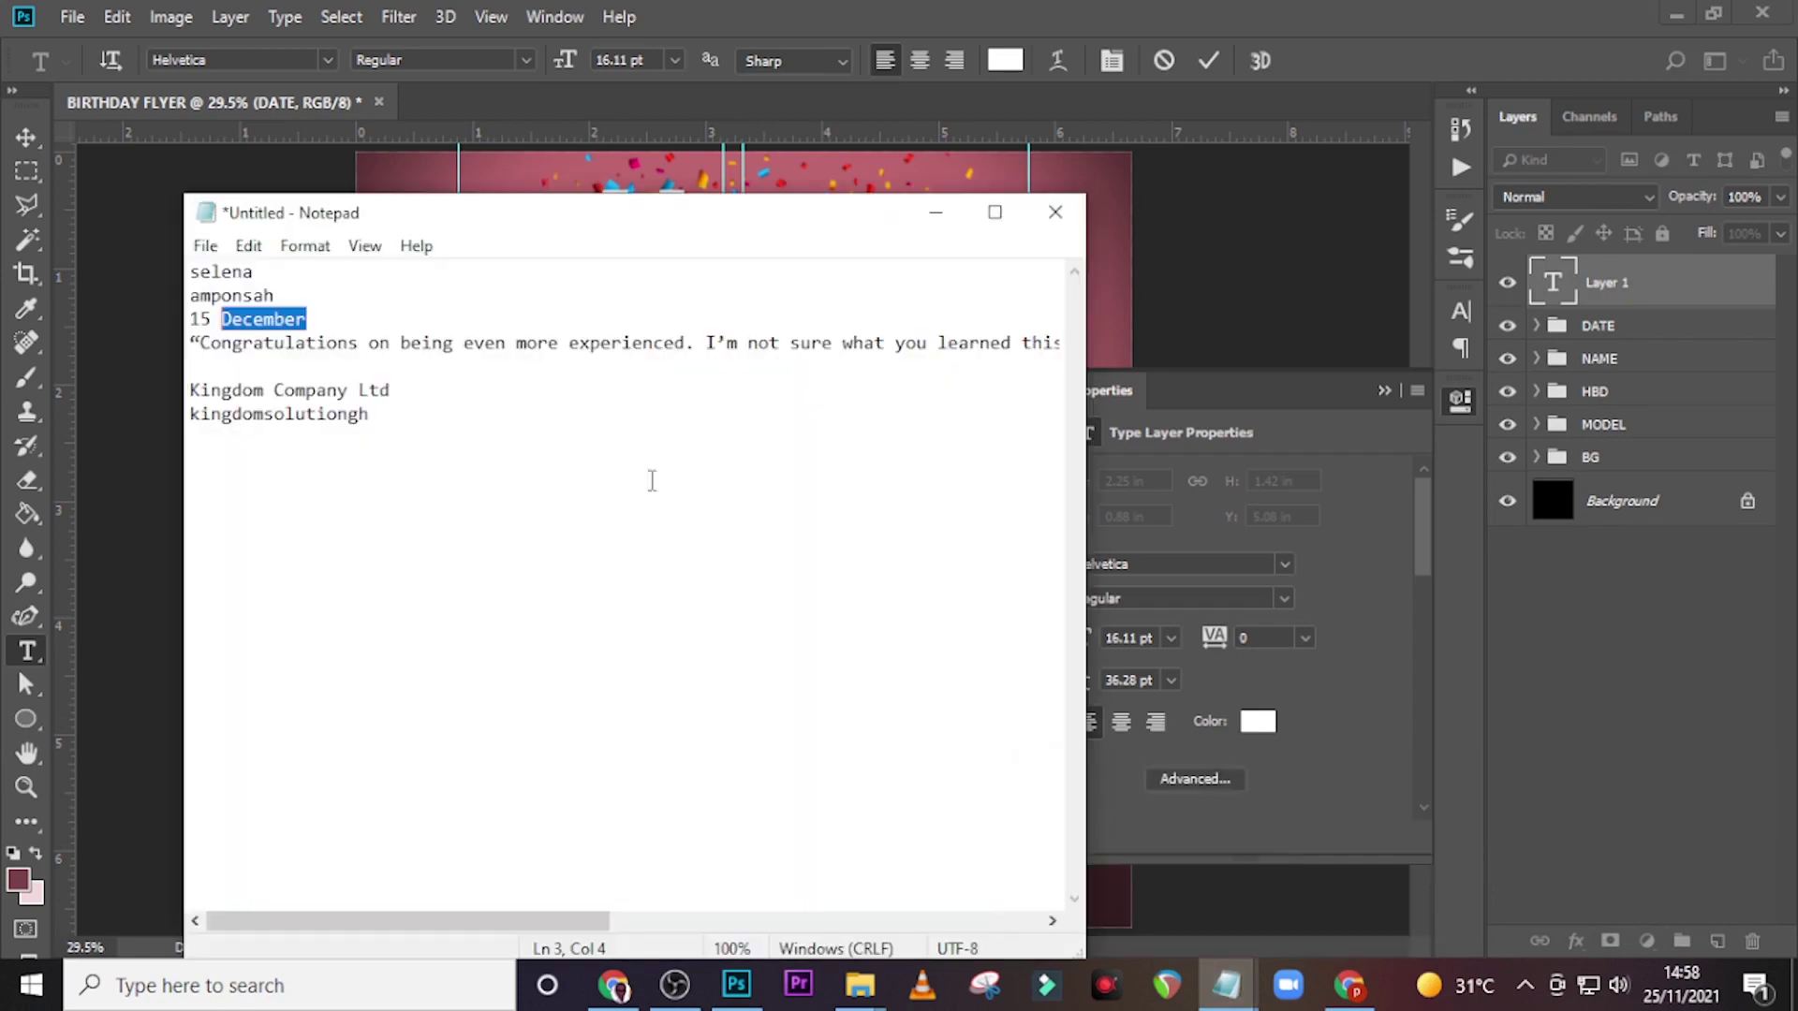
pyautogui.click(189, 344)
pyautogui.tripleClick(194, 345)
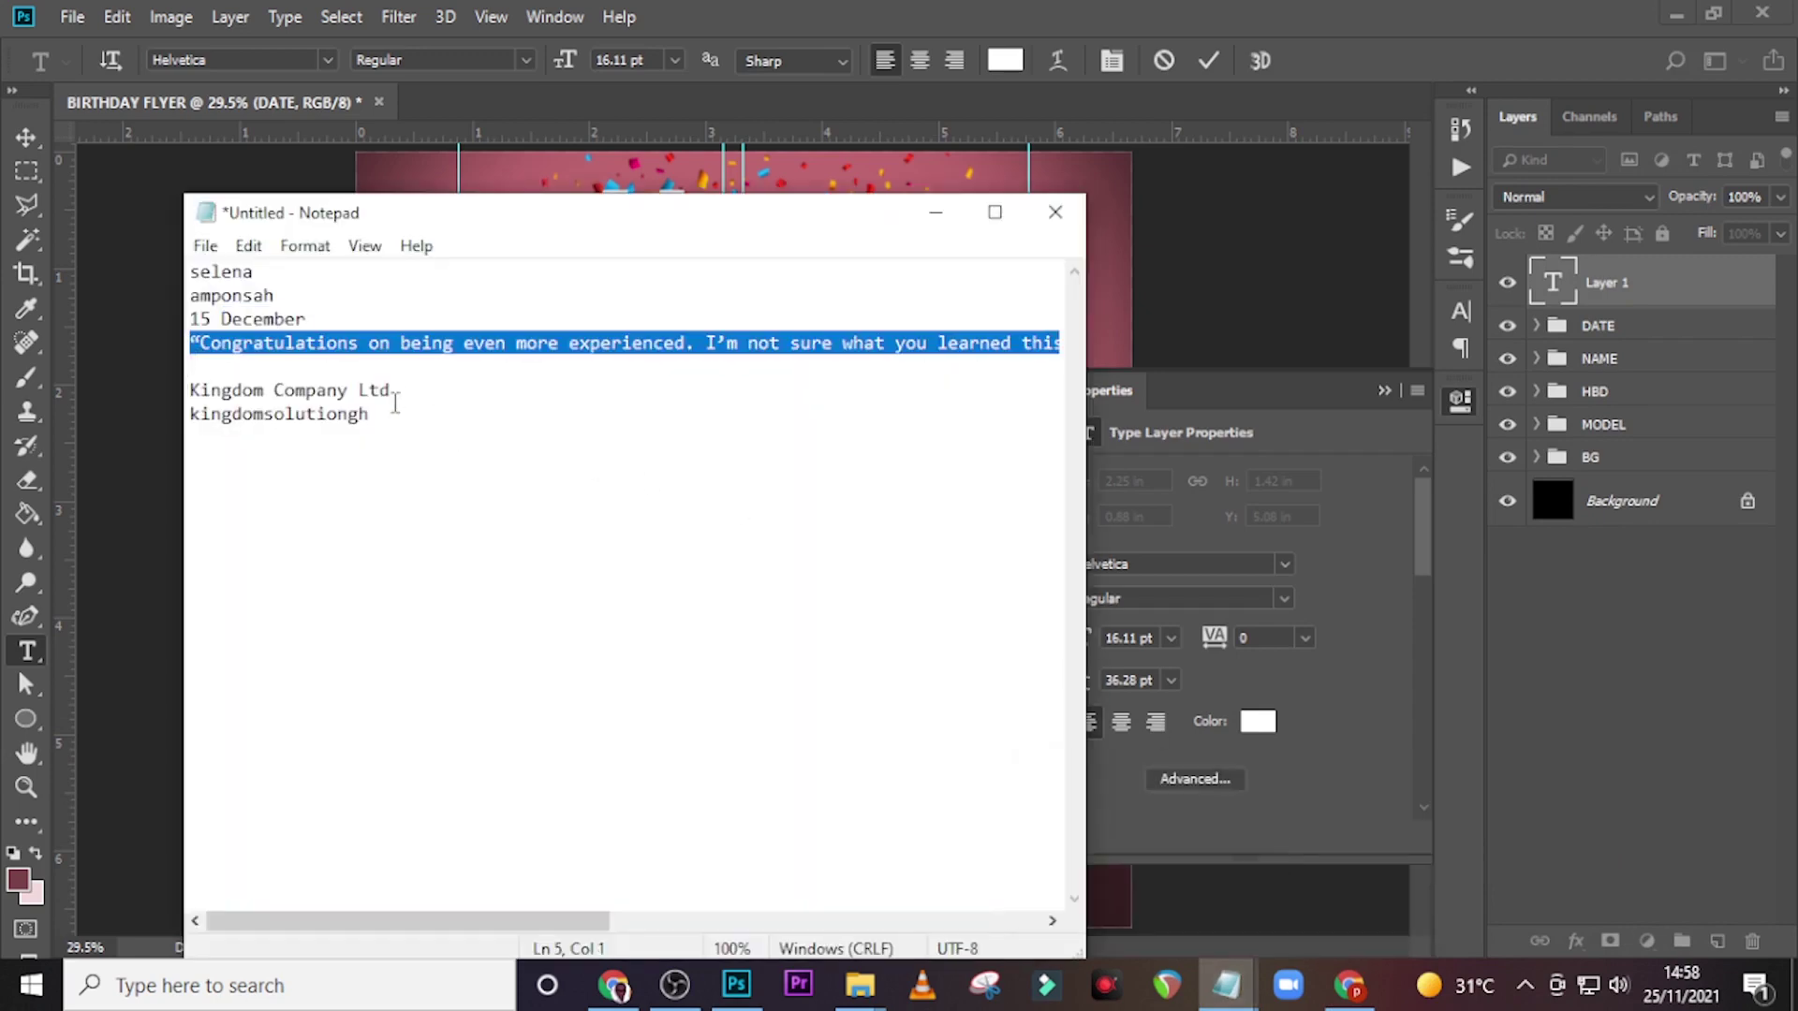
pyautogui.hotkey('ctrl', 'c')
pyautogui.click(951, 12)
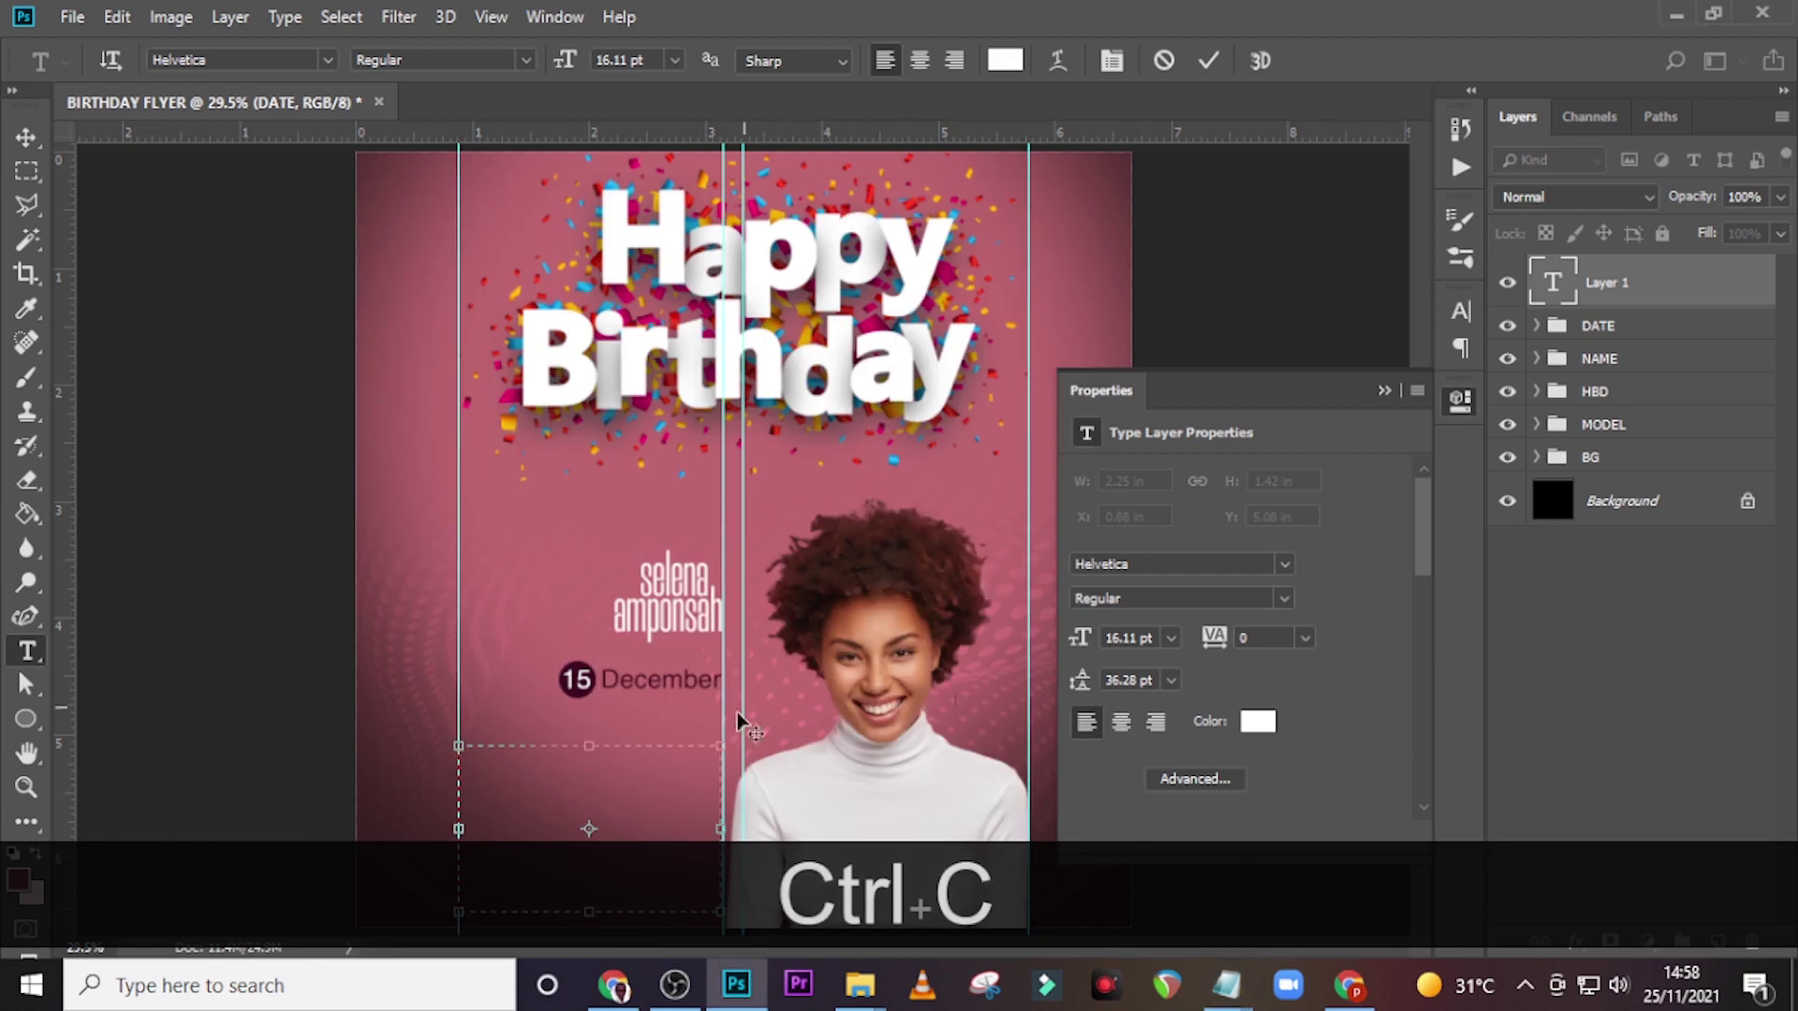
pyautogui.hotkey('ctrl', 'v')
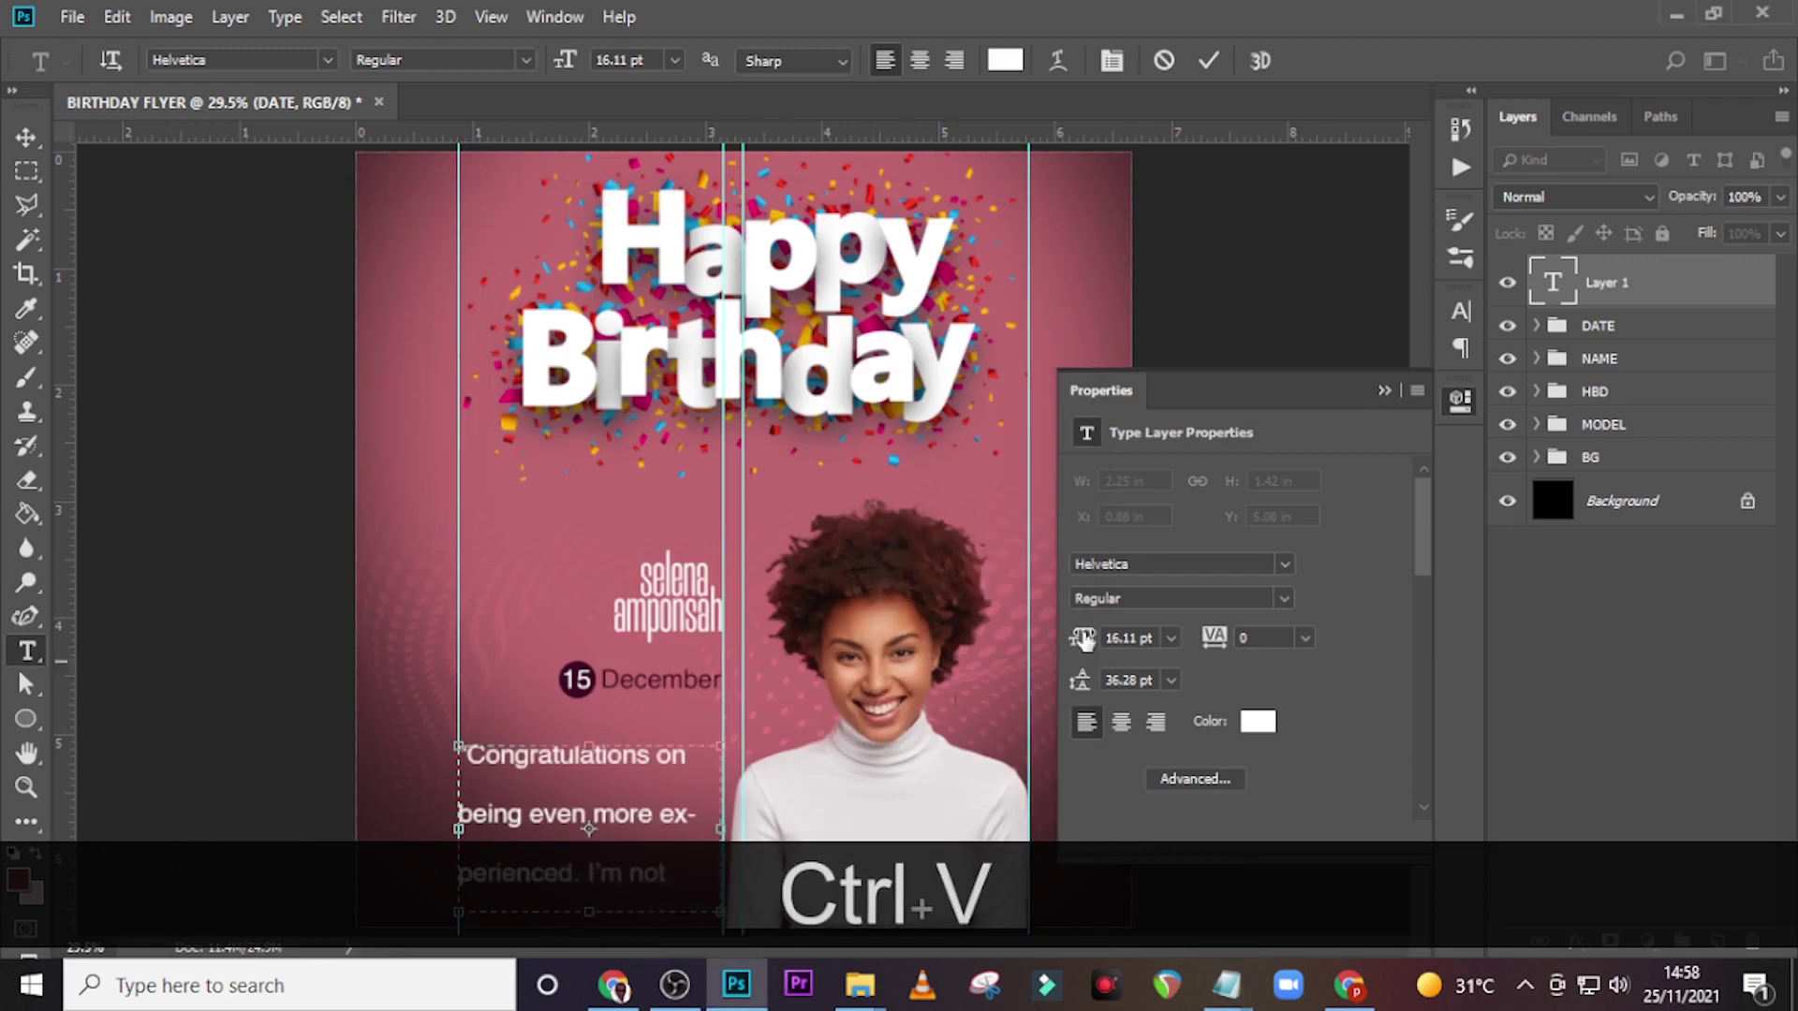
# - Set the congratulations message's font size to 10 pt and its leading to 12 pt
pyautogui.click(1459, 314)
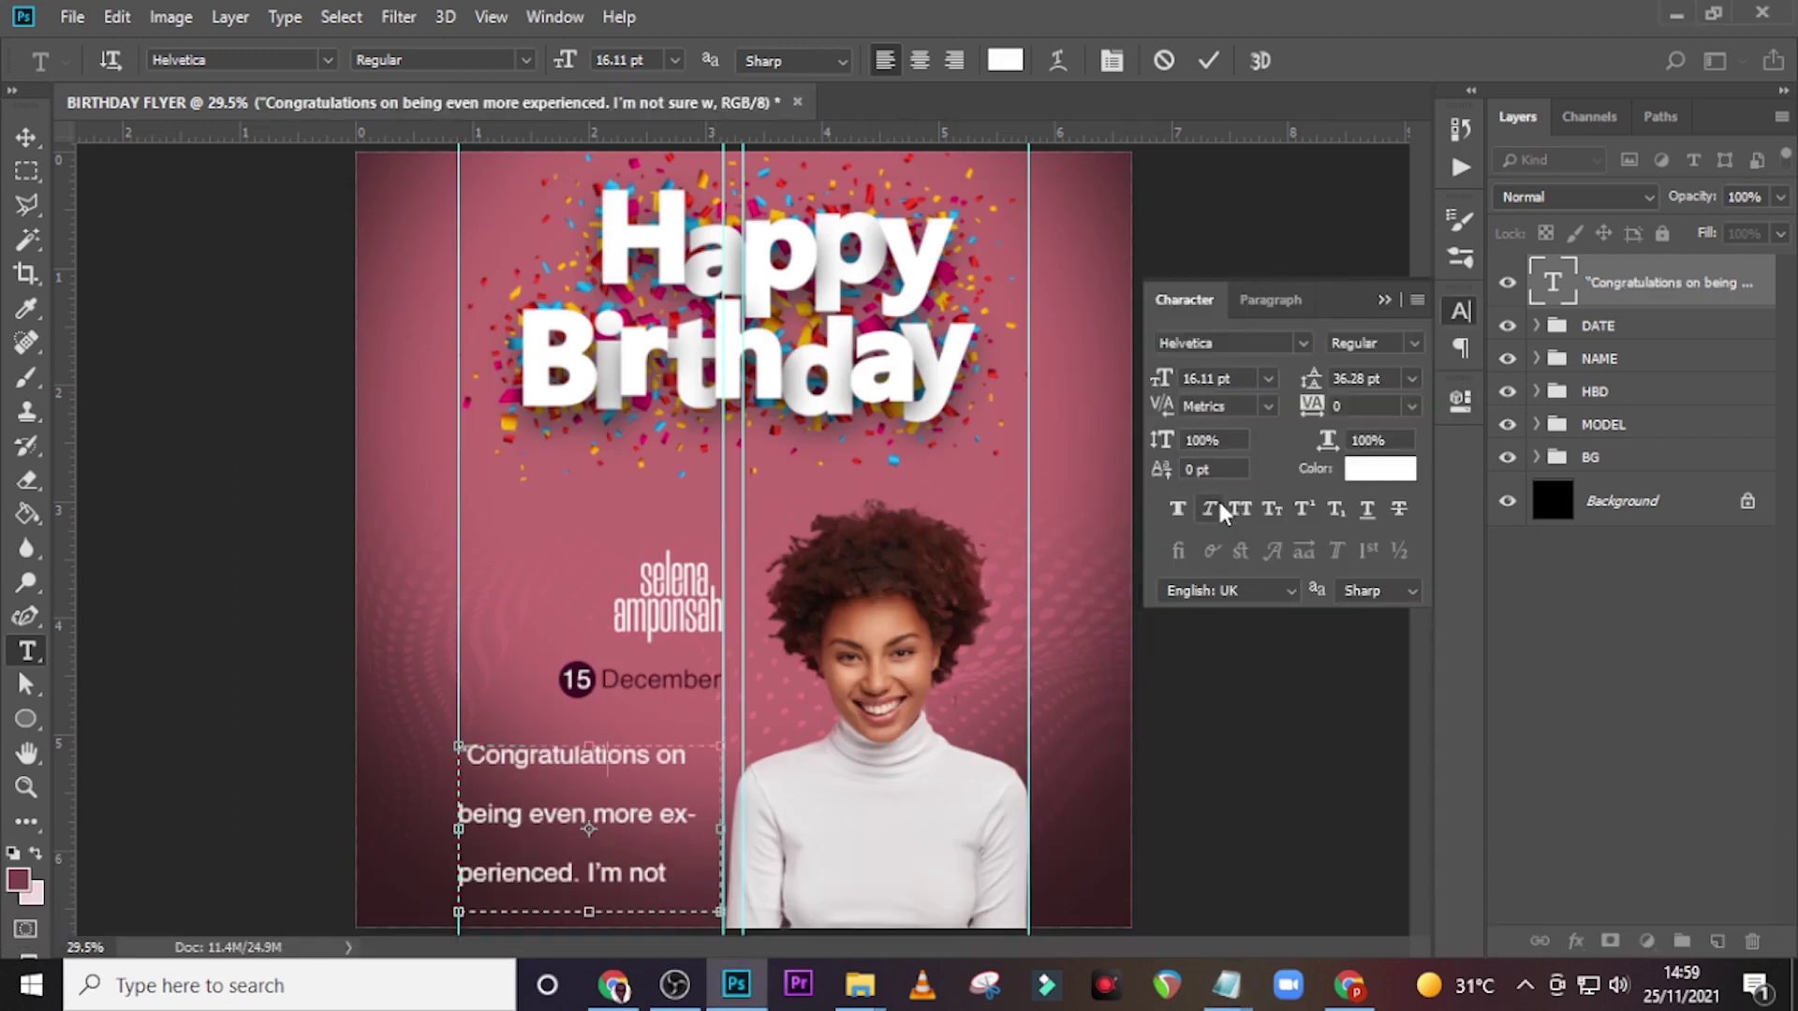
pyautogui.click(1551, 286)
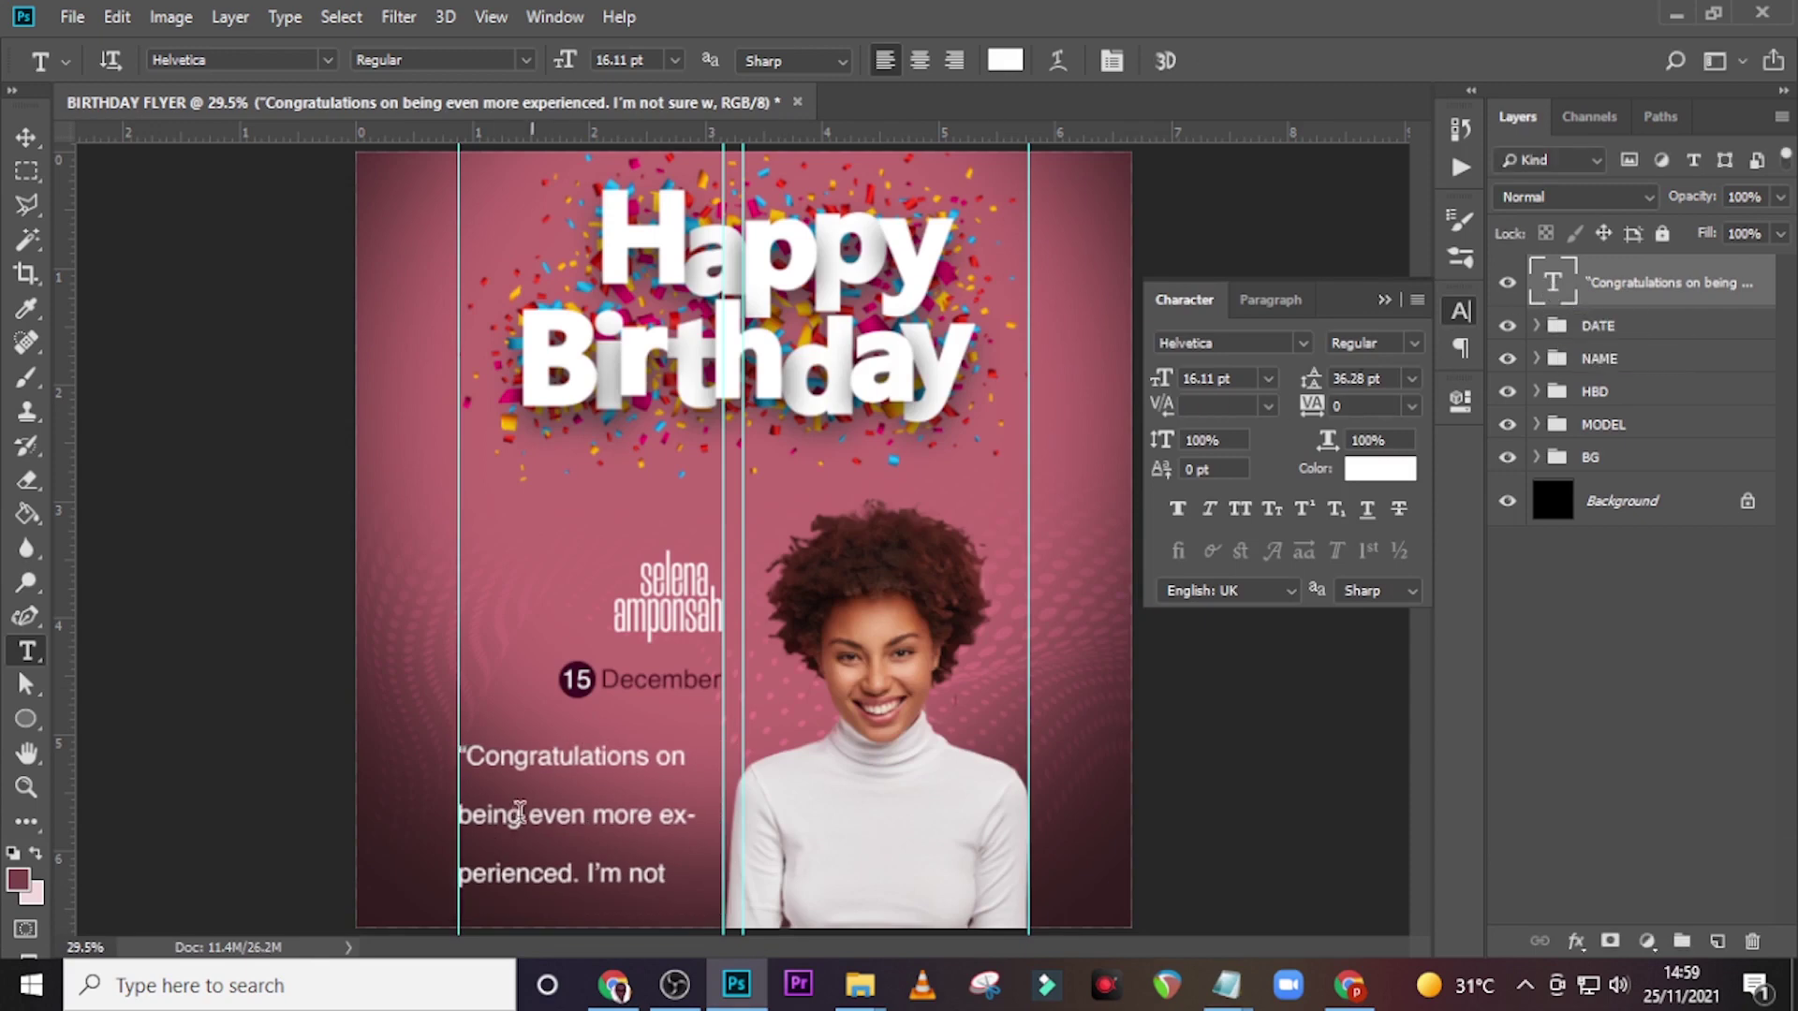
pyautogui.click(1163, 382)
pyautogui.write('10')
pyautogui.press('Return')
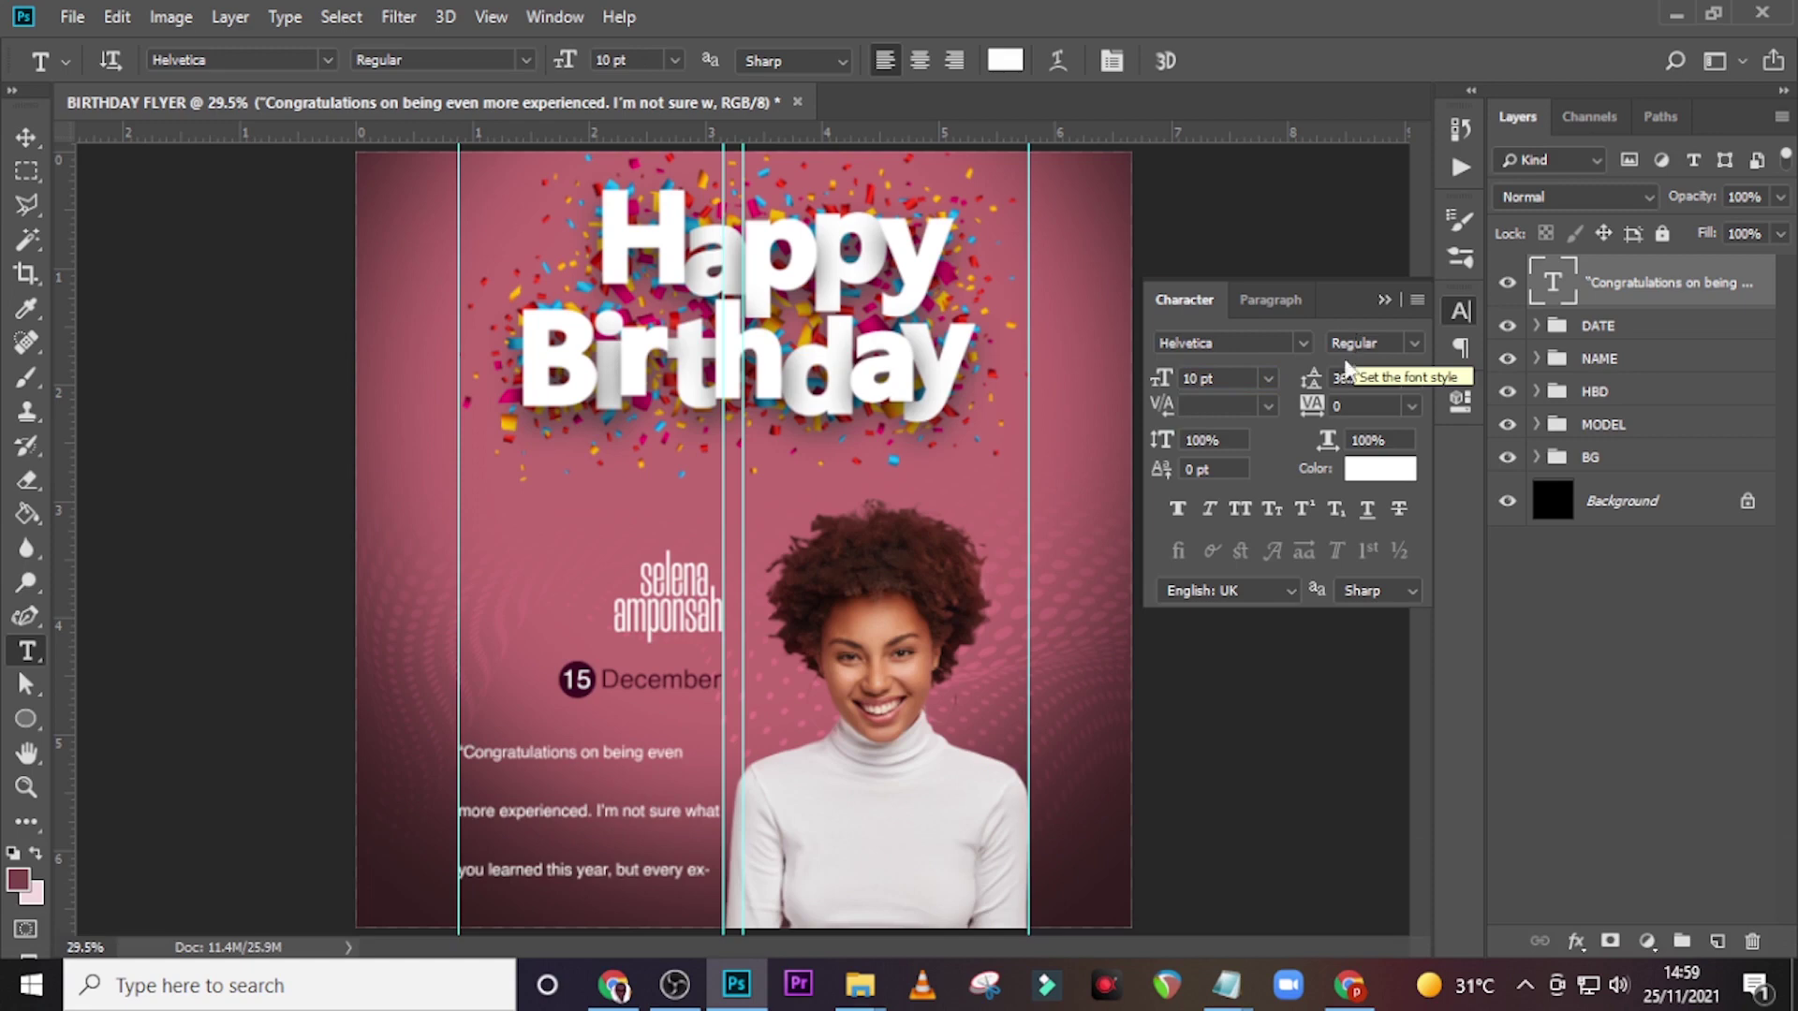
pyautogui.click(1311, 371)
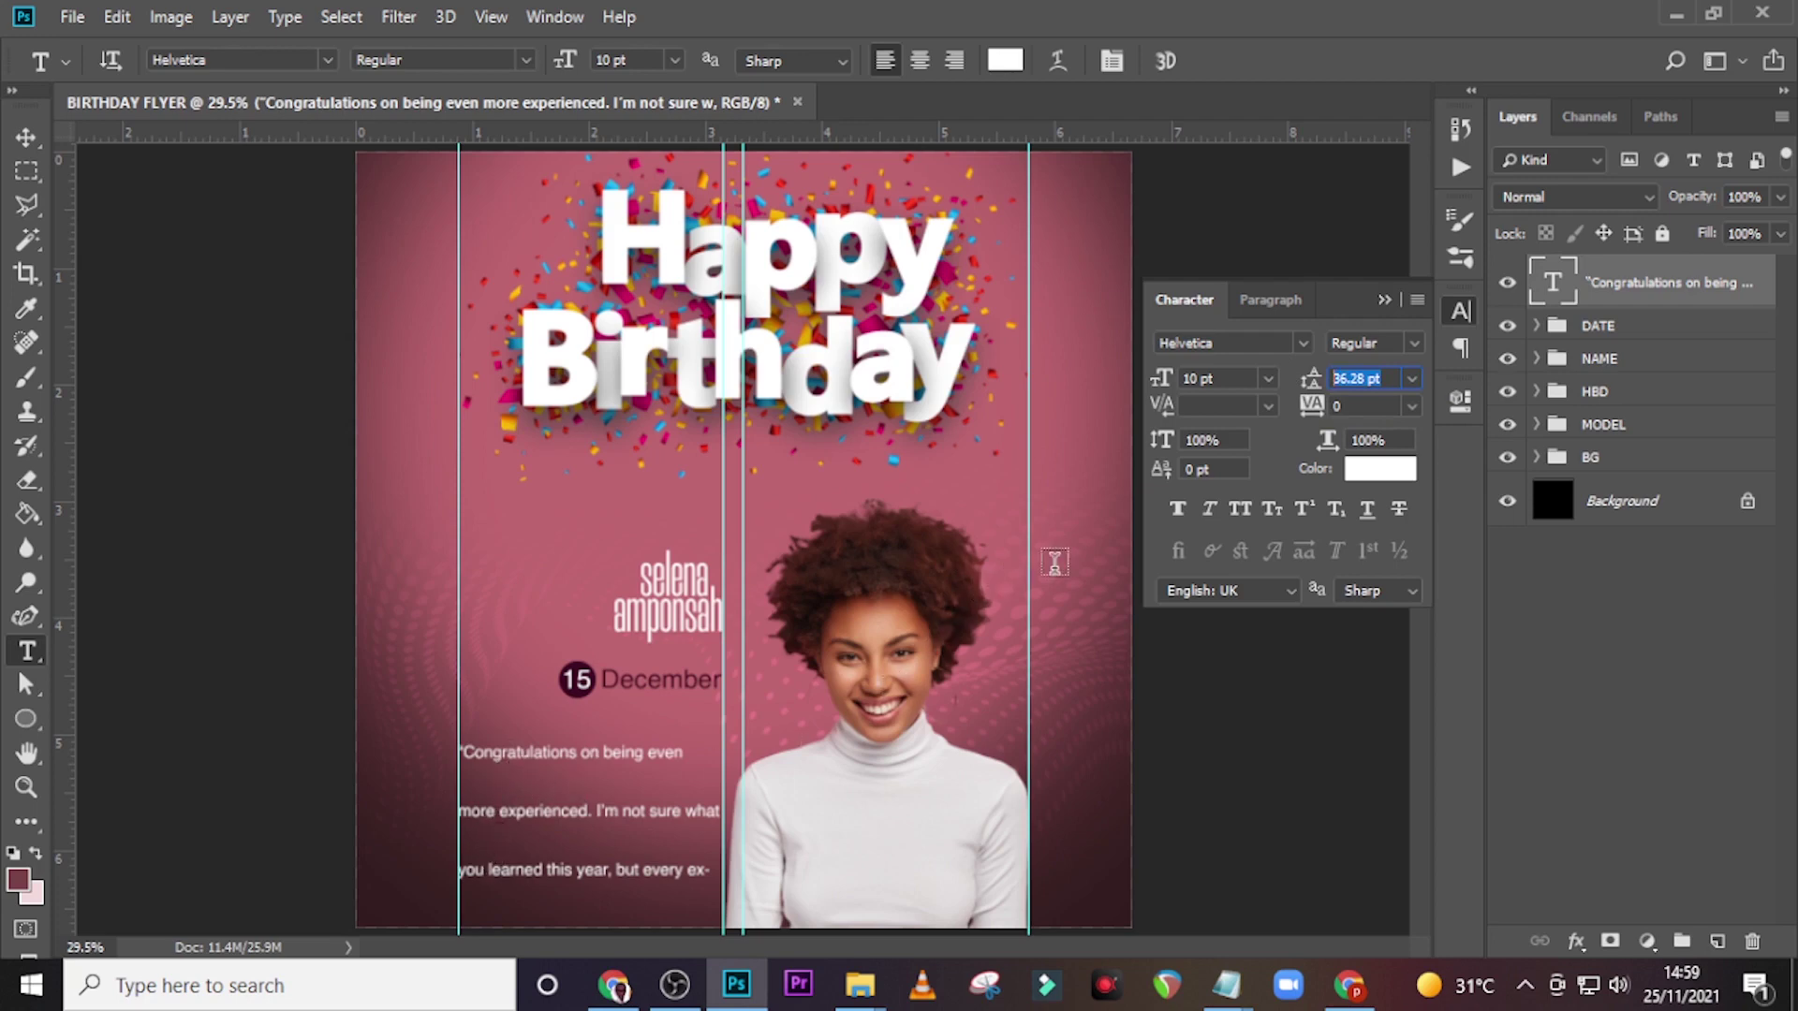
pyautogui.write('12')
pyautogui.press('Return')
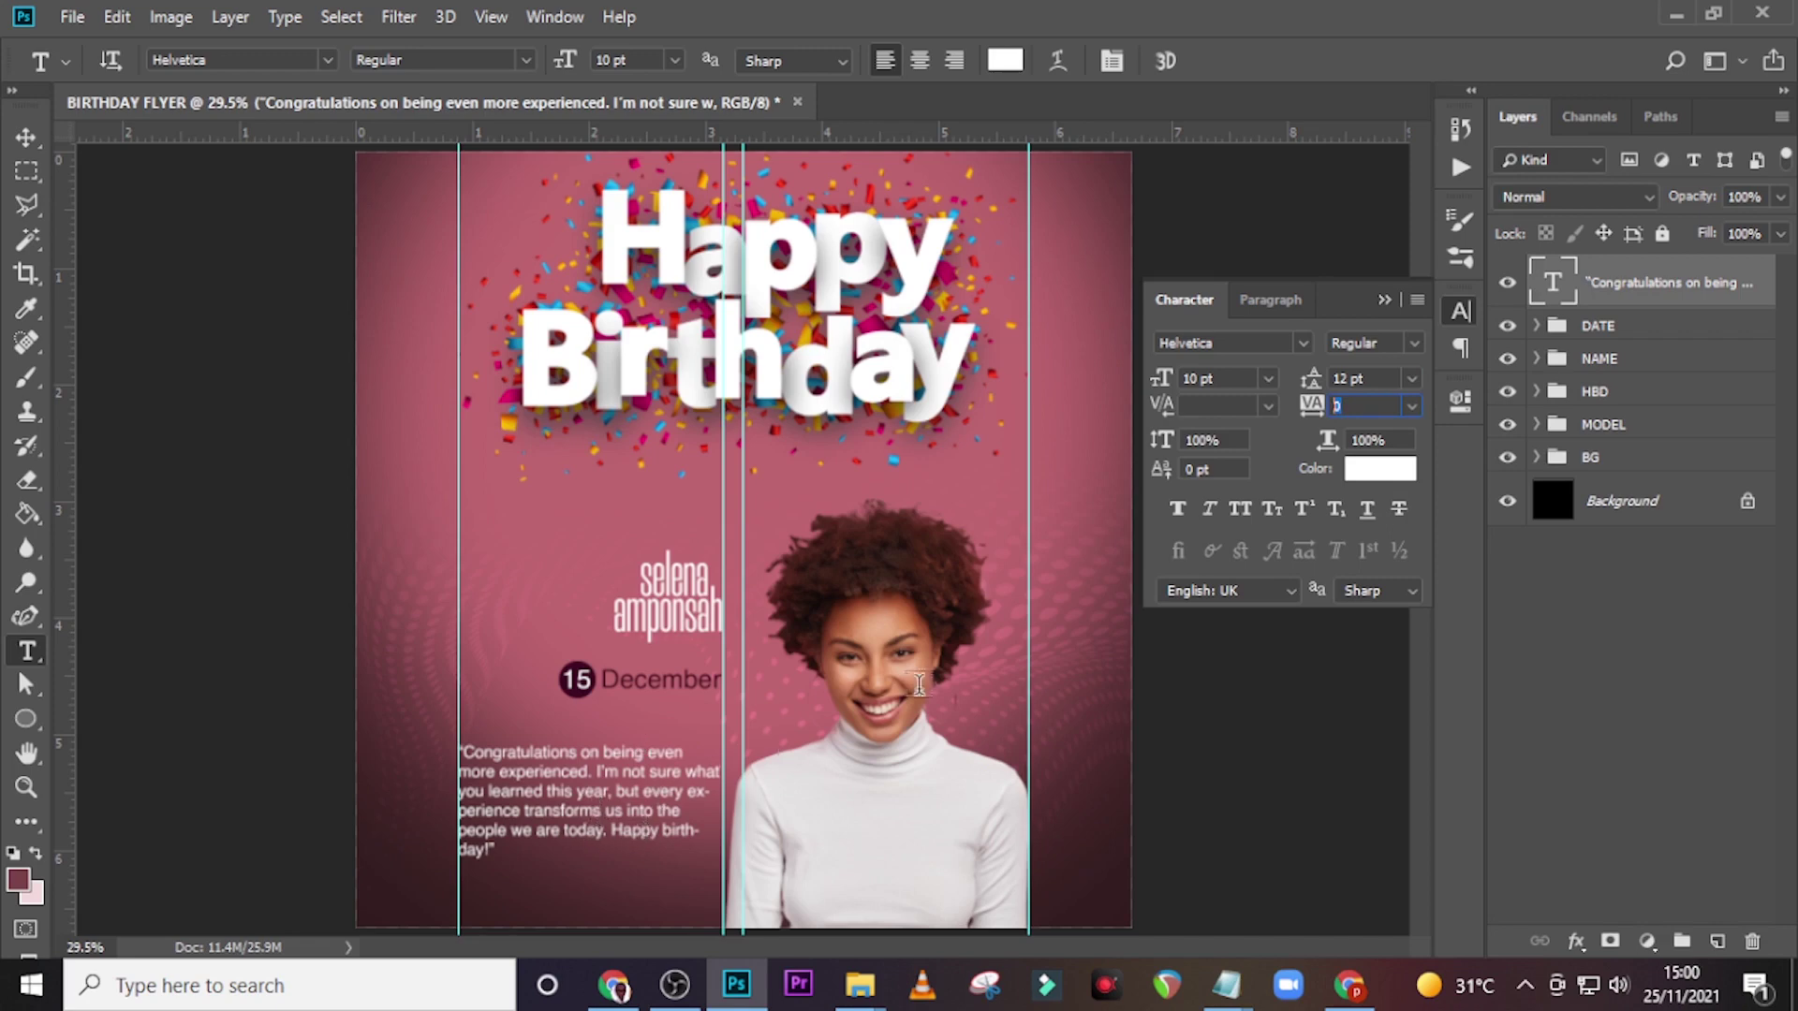
# - Justify the message with its last line aligned right, and narrow its text box from the left side to about 2 in wide
pyautogui.click(1270, 306)
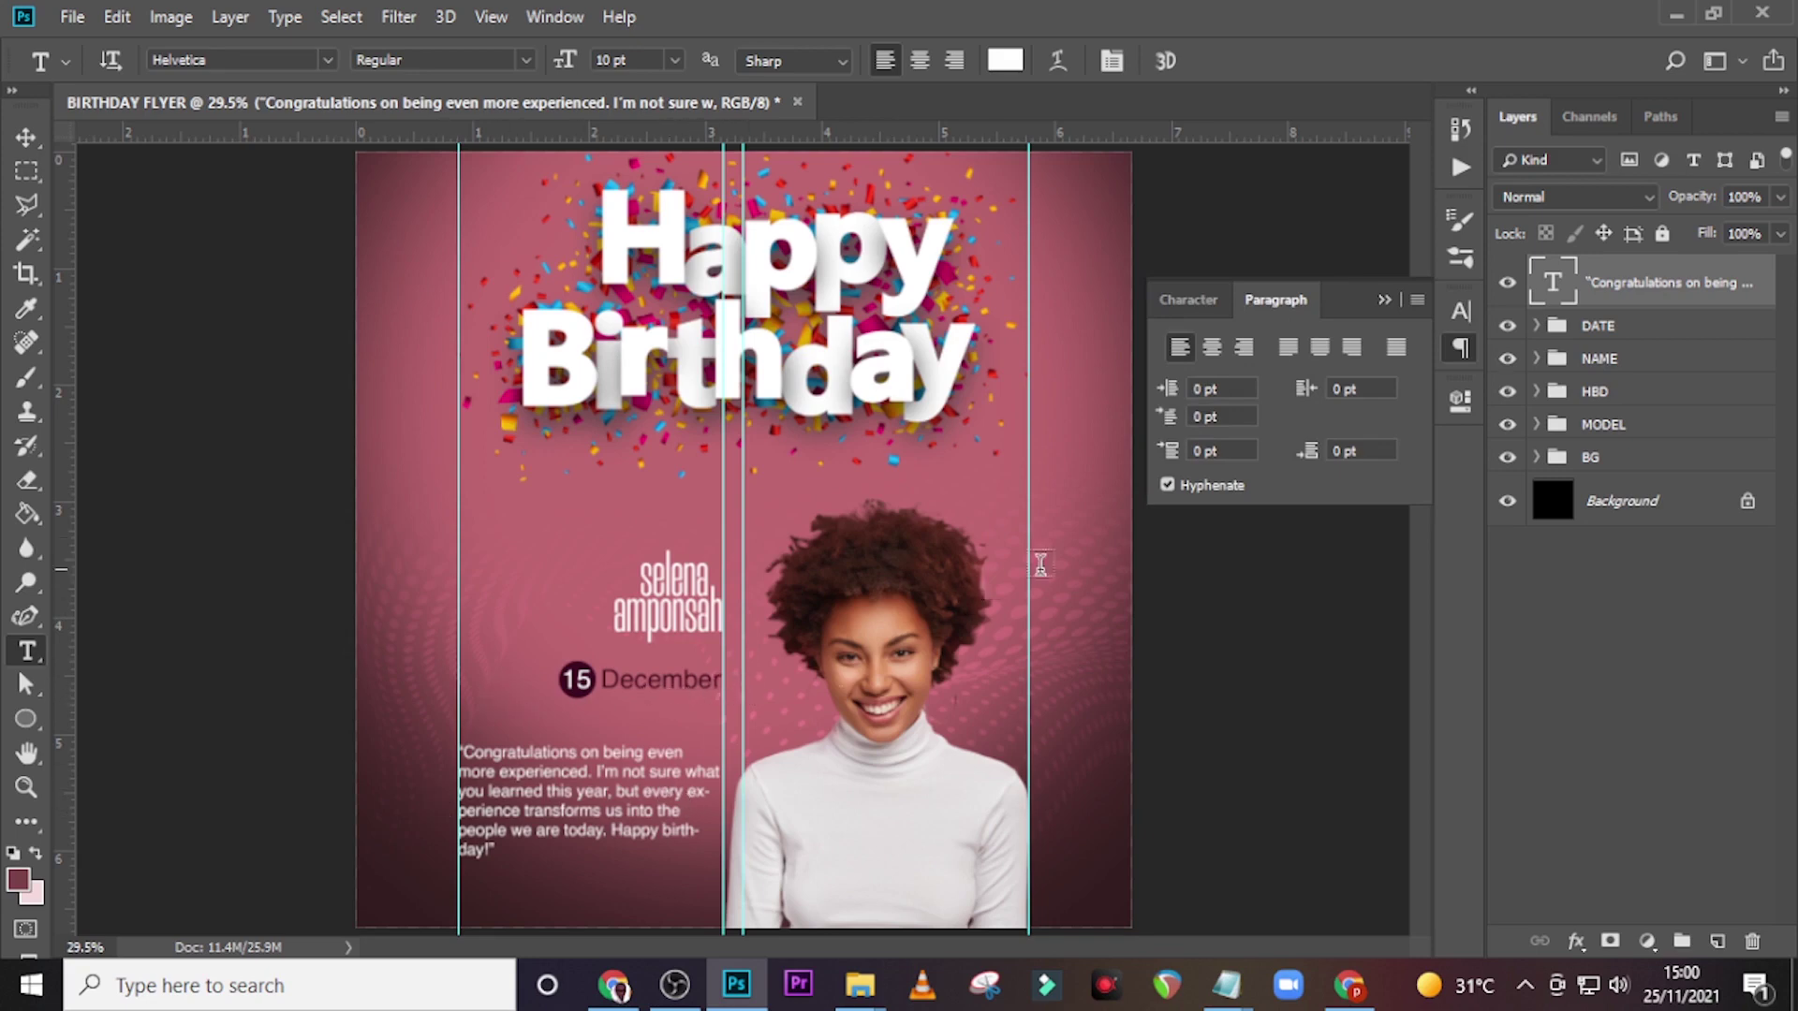
pyautogui.click(1347, 352)
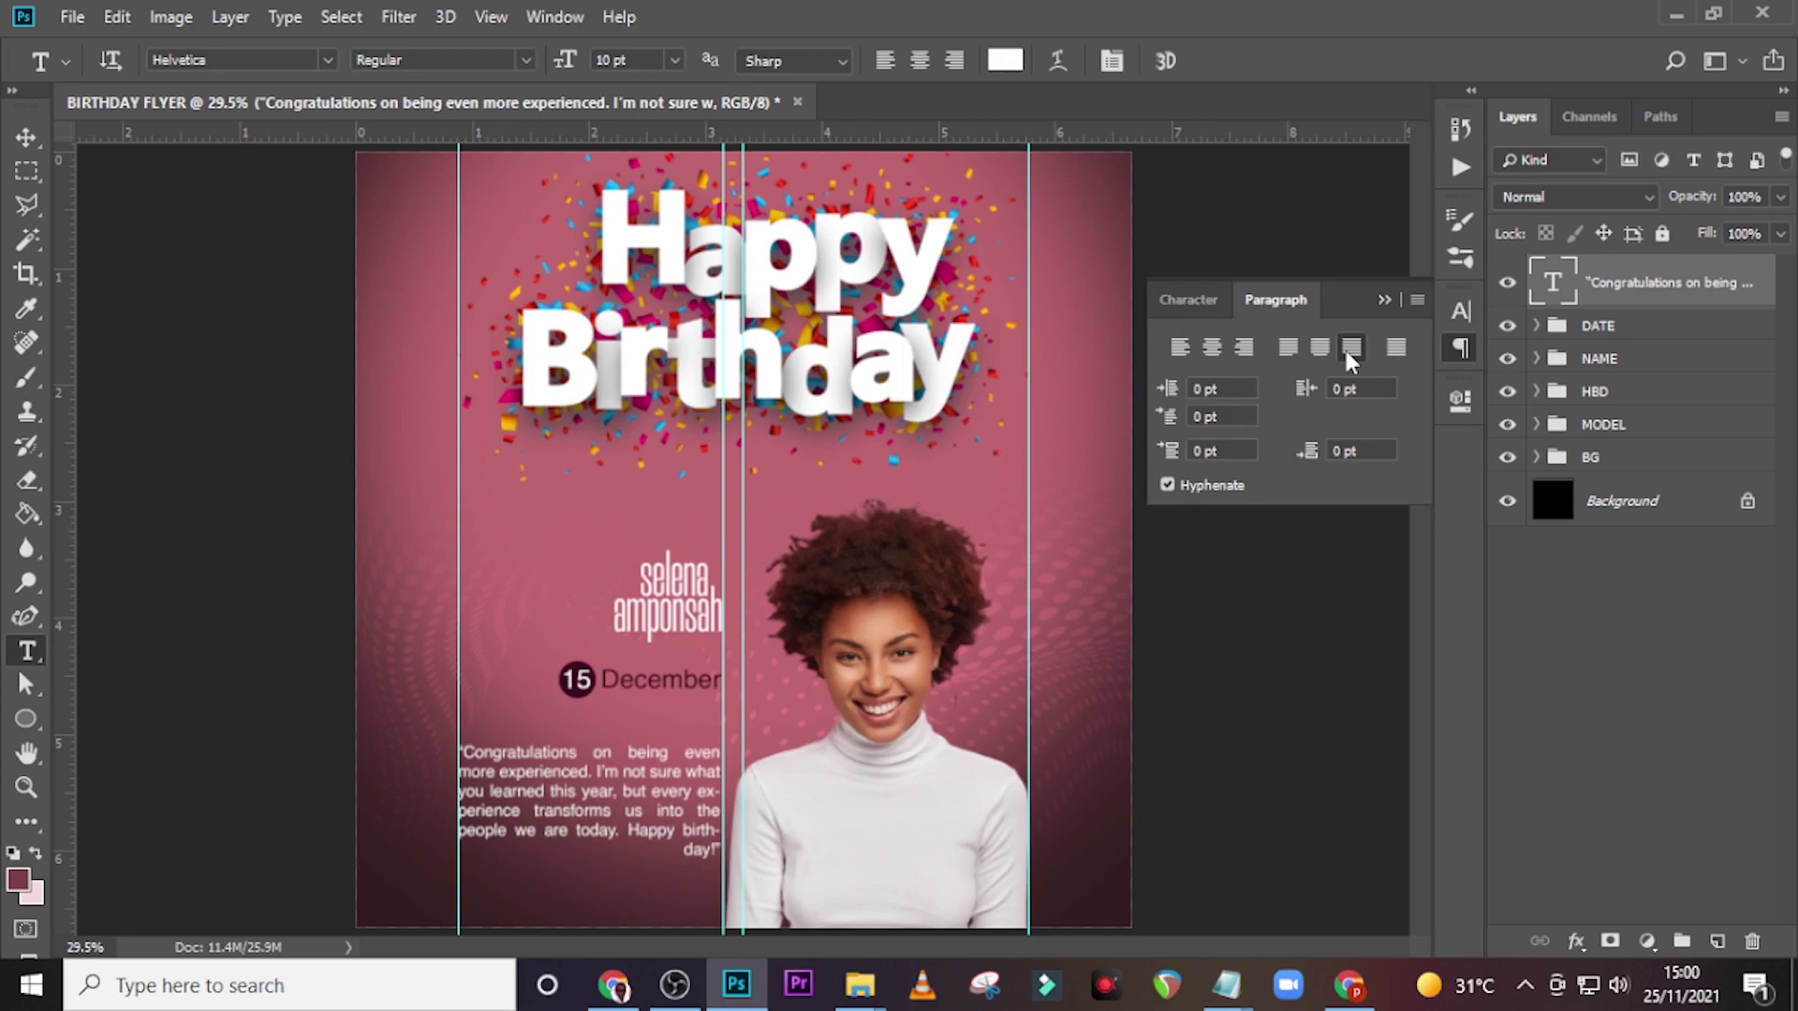
pyautogui.doubleClick(1549, 279)
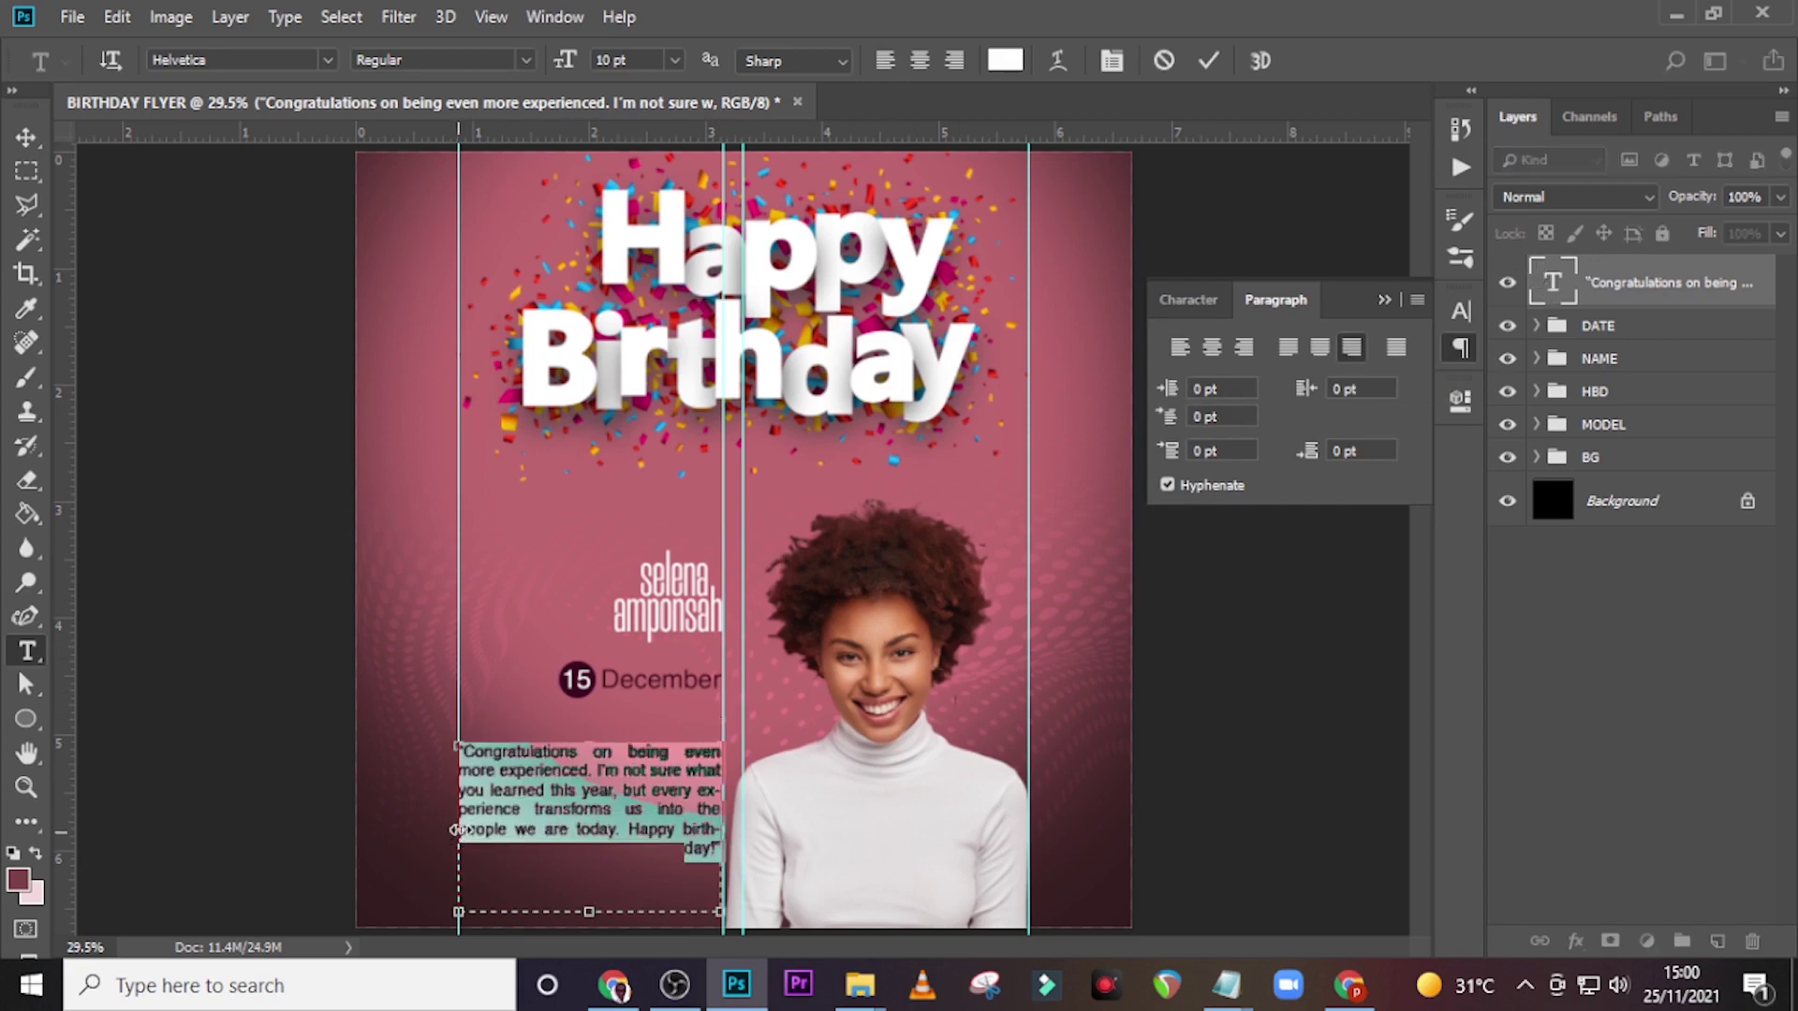
pyautogui.moveTo(458, 830); pyautogui.dragTo(480, 827)
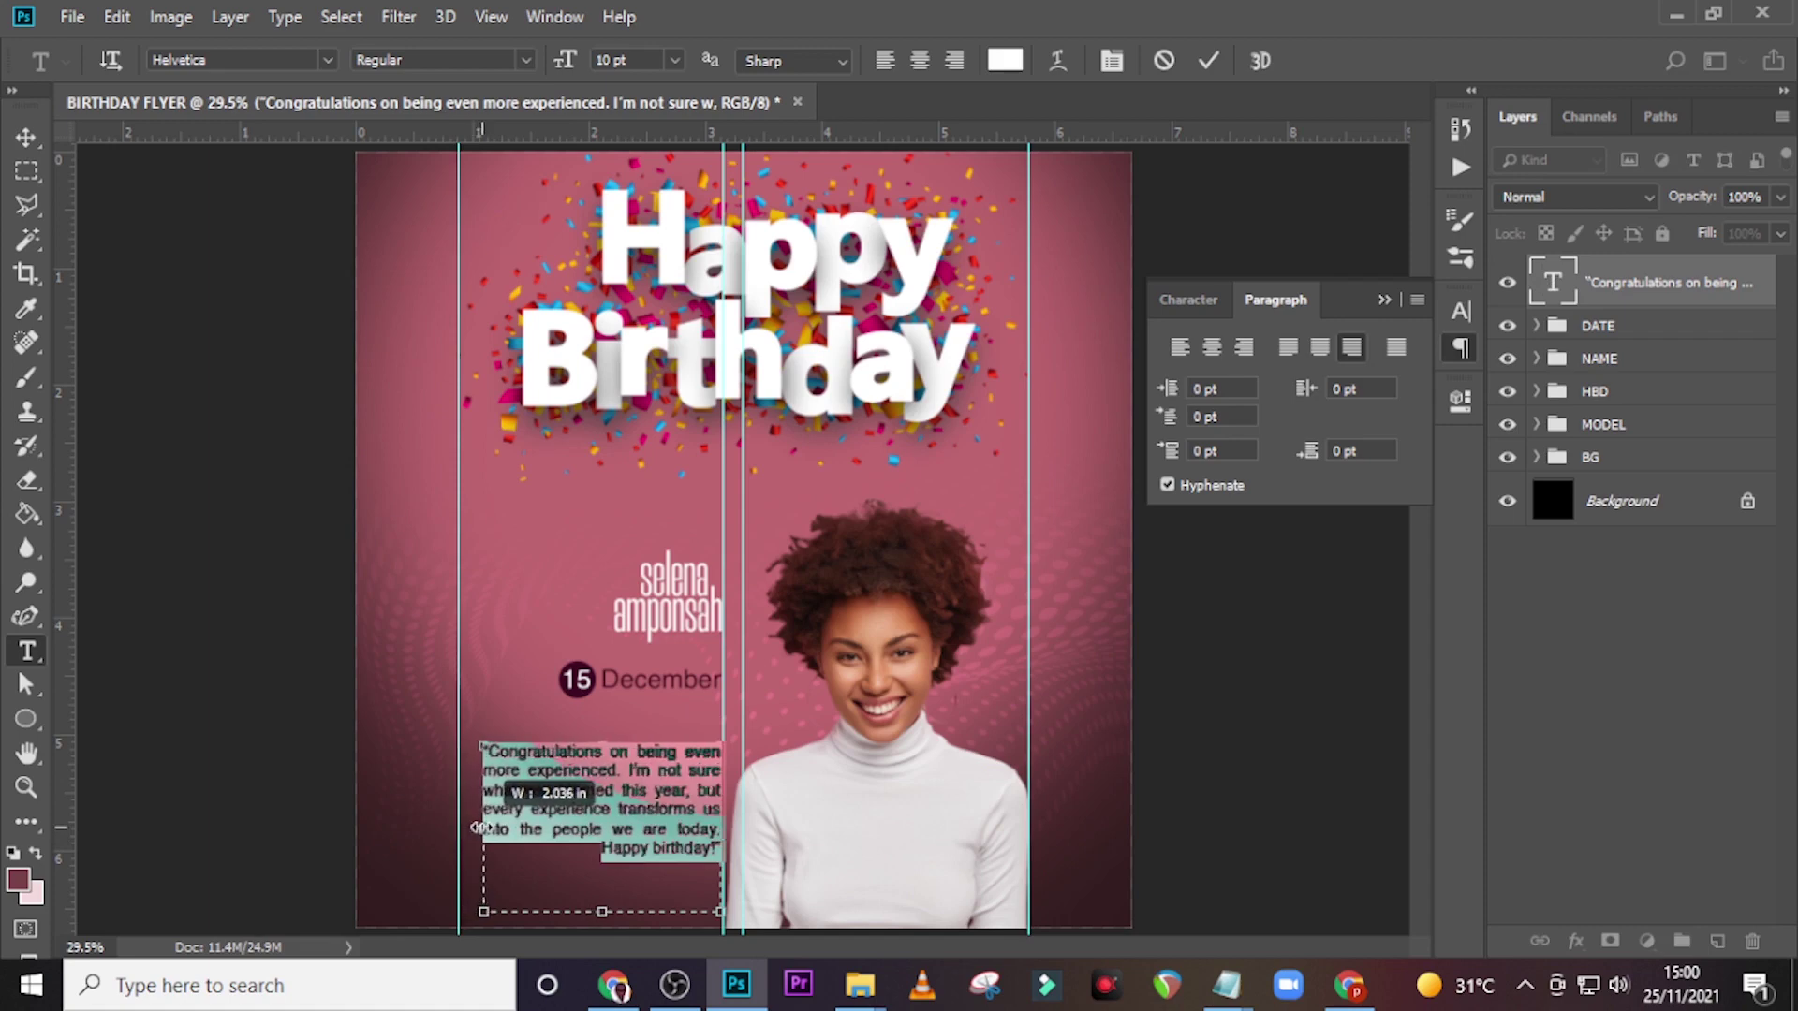
pyautogui.moveTo(479, 827); pyautogui.dragTo(478, 828)
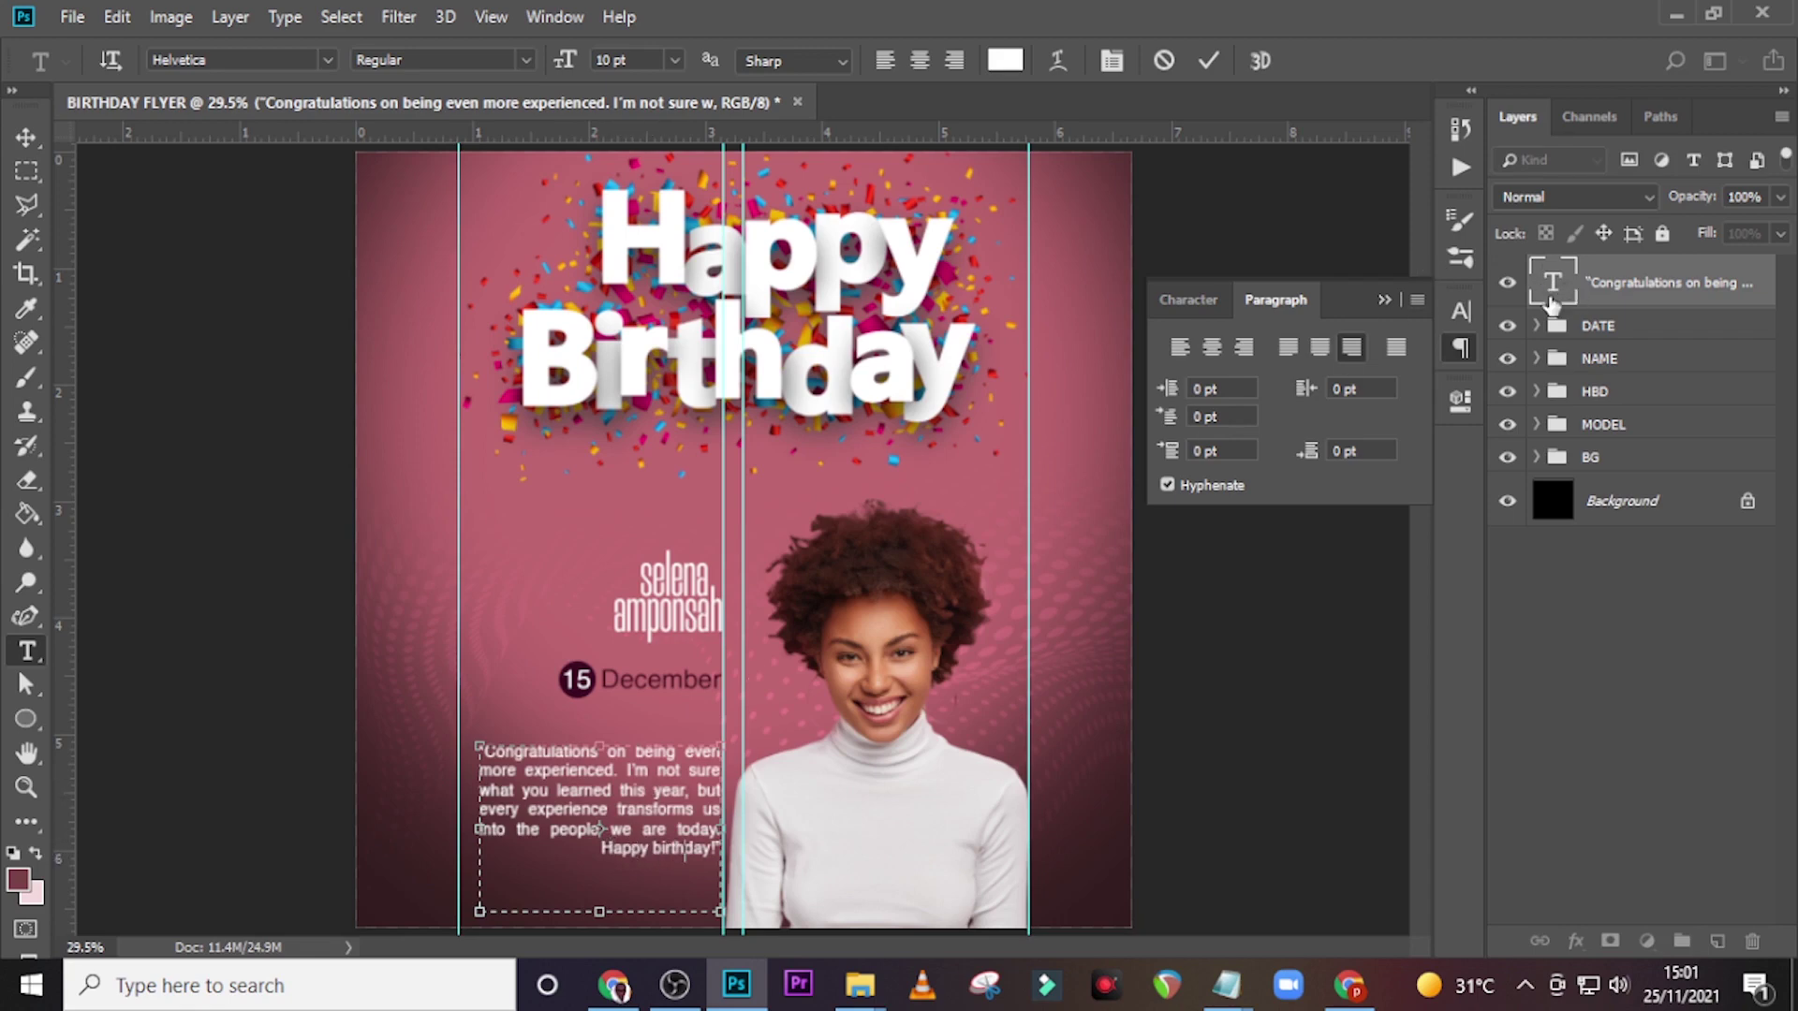
# - Replace the leftmost vertical guide with one aligned to the congratulations message's left edge, and hide the guides
pyautogui.click(1614, 294)
pyautogui.hotkey('ctrl', 't')
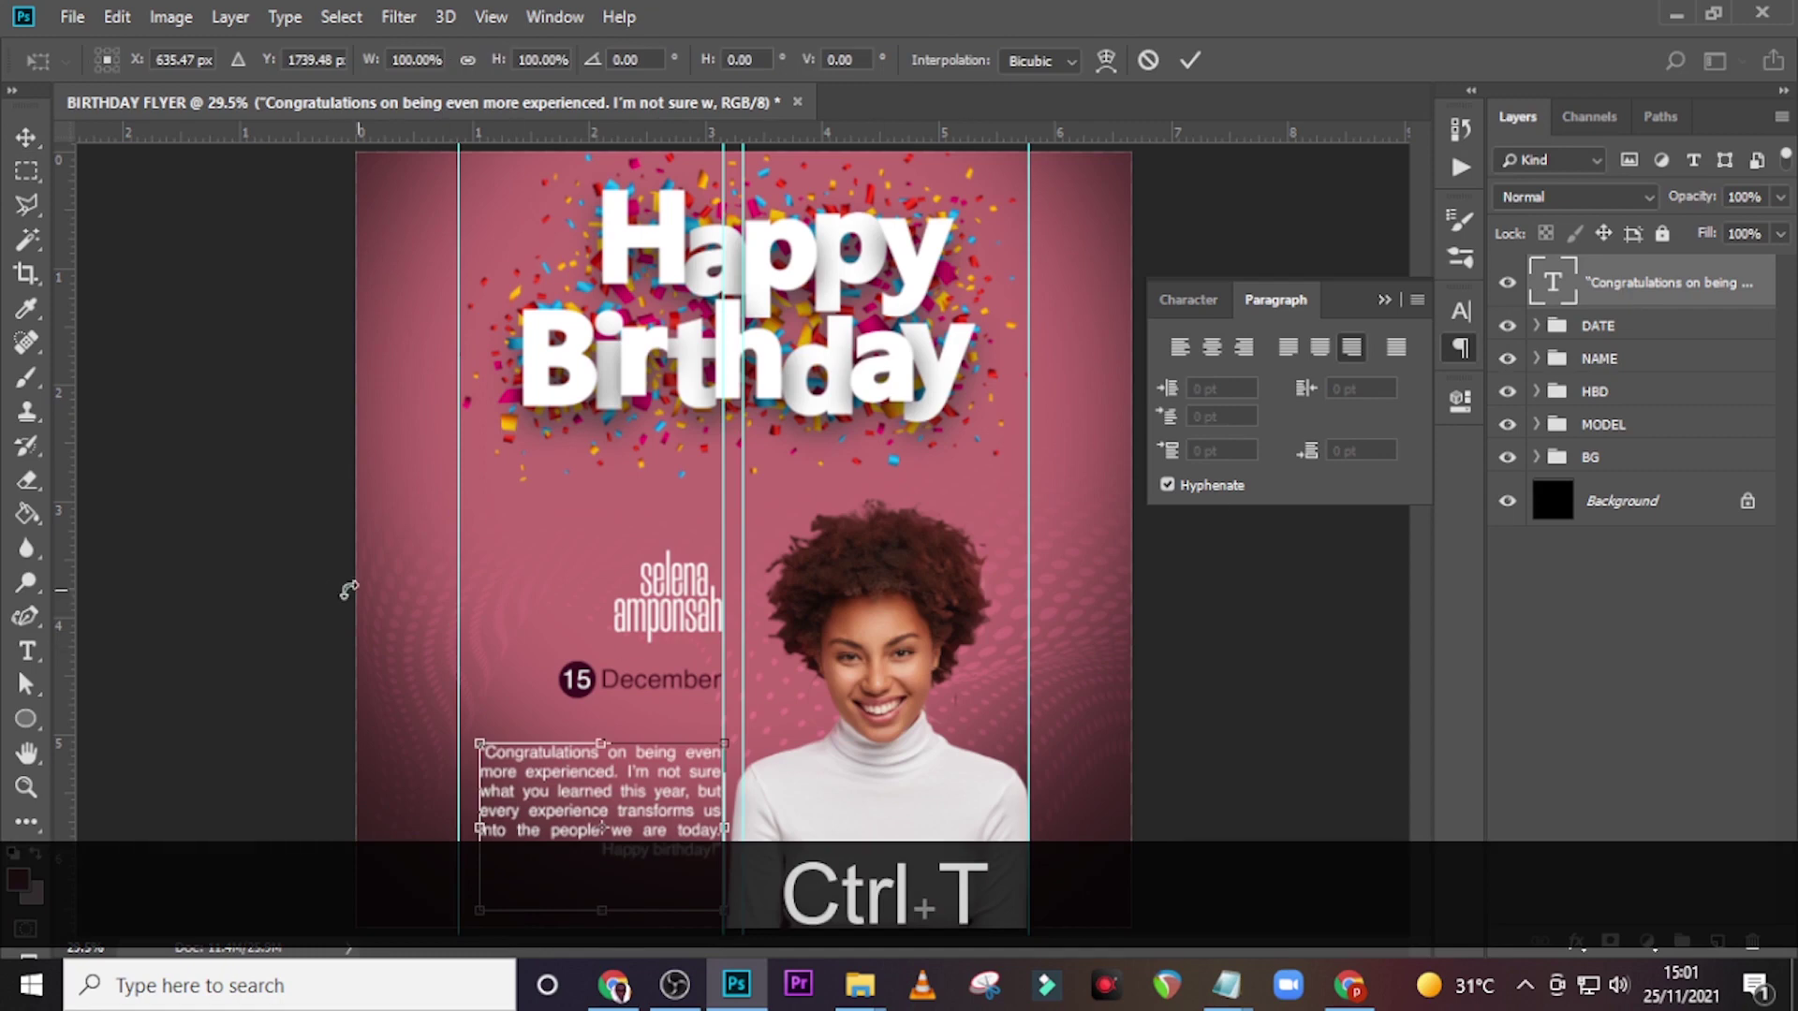
pyautogui.moveTo(70, 672); pyautogui.dragTo(479, 655)
pyautogui.press('Return')
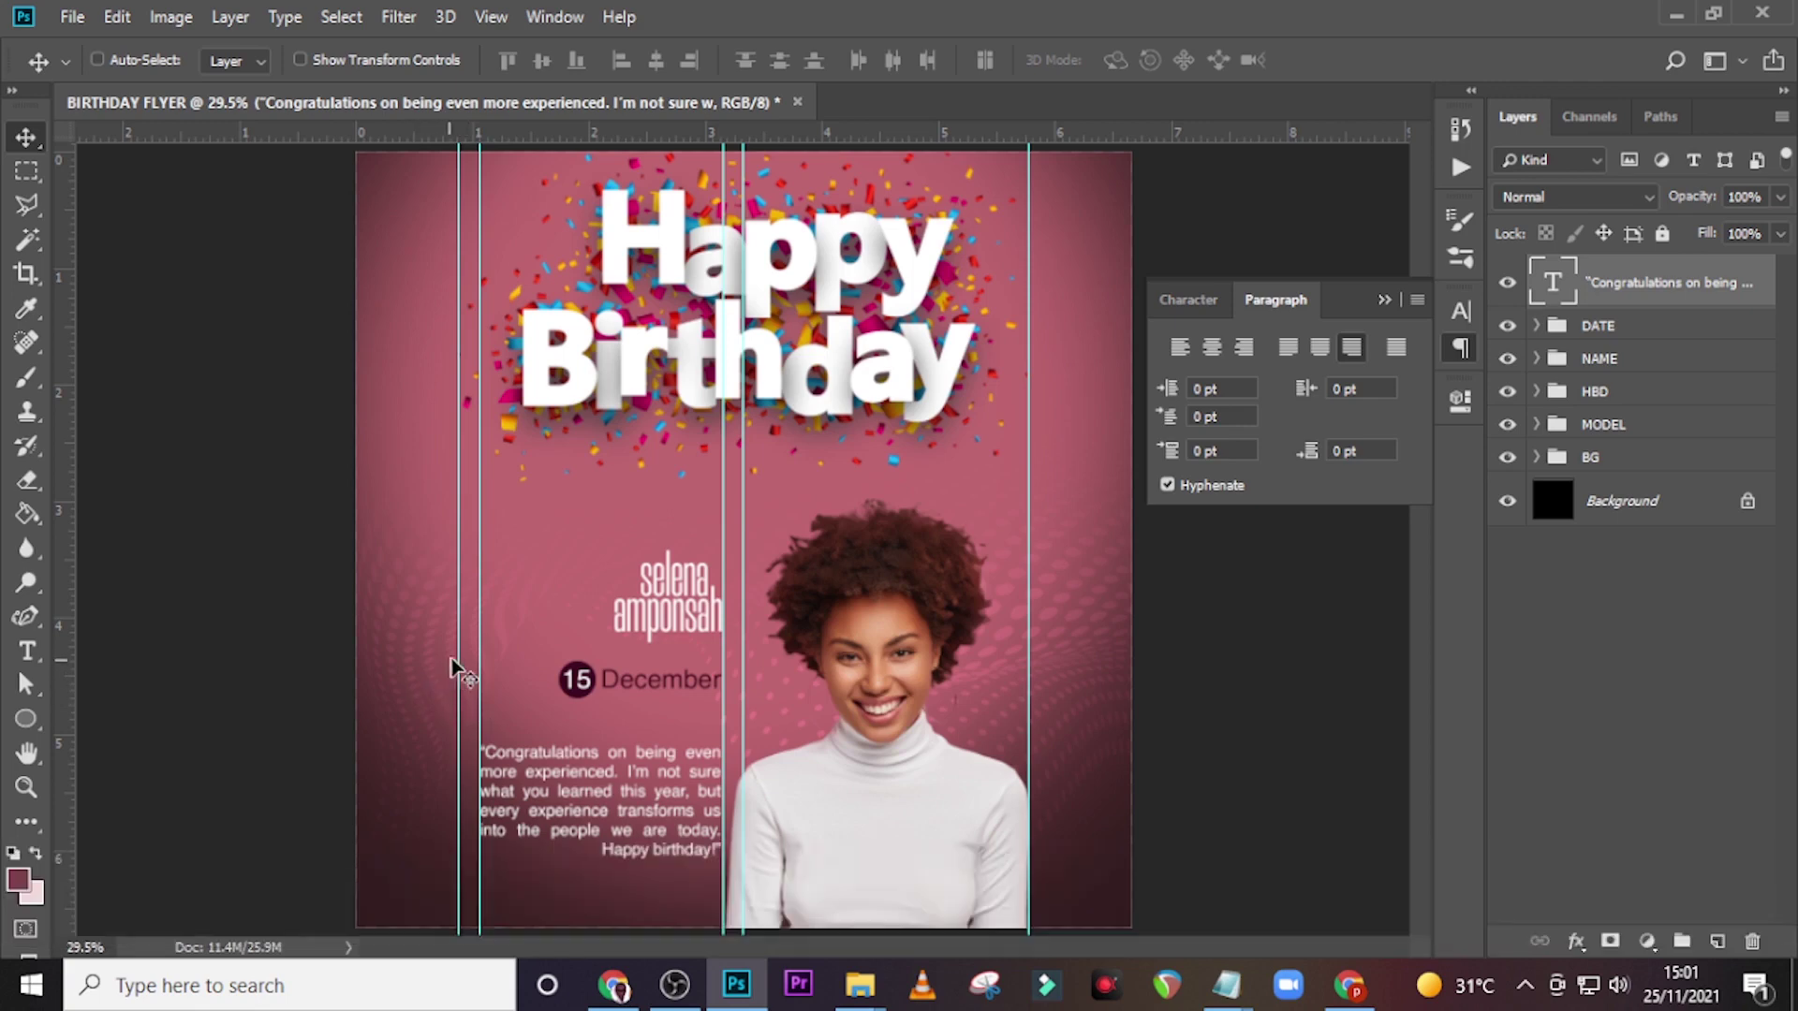
pyautogui.moveTo(453, 655); pyautogui.dragTo(42, 636)
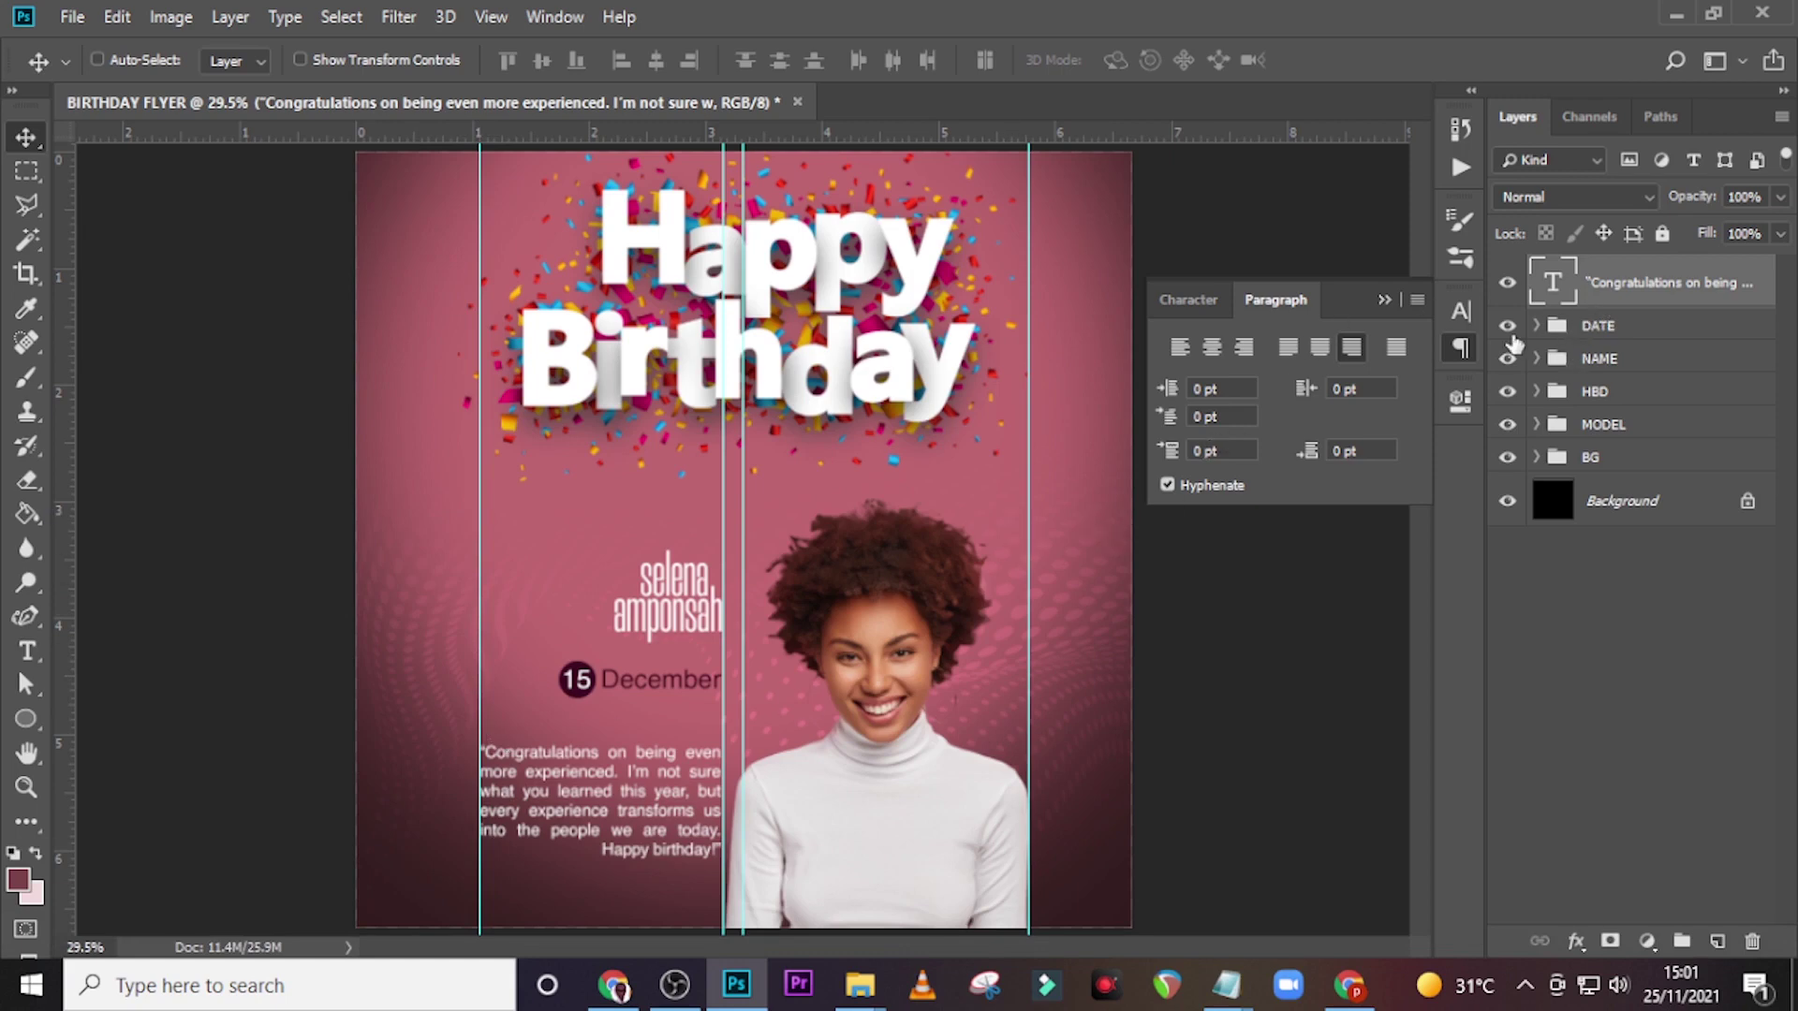
pyautogui.hotkey('ctrl', 'h')
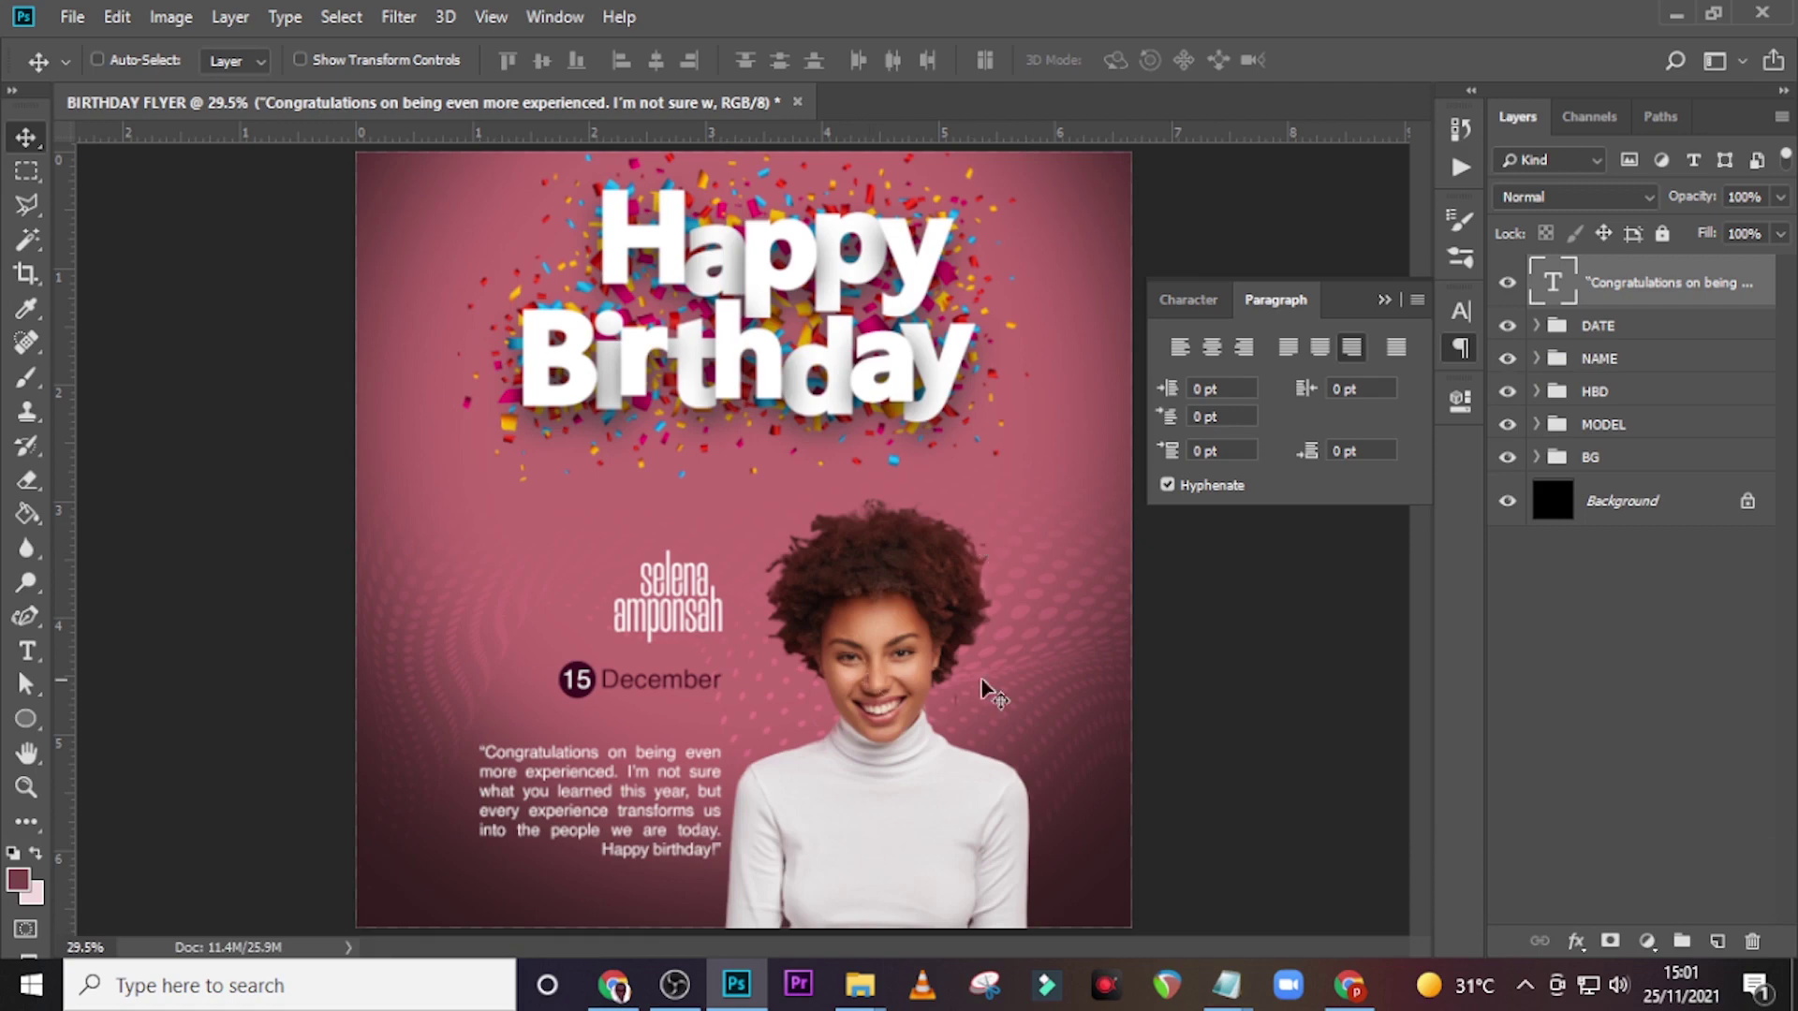
# - Add a text line below the congratulations message and paste "Kingdom Company Ltd" into it from Notepad
pyautogui.press('t')
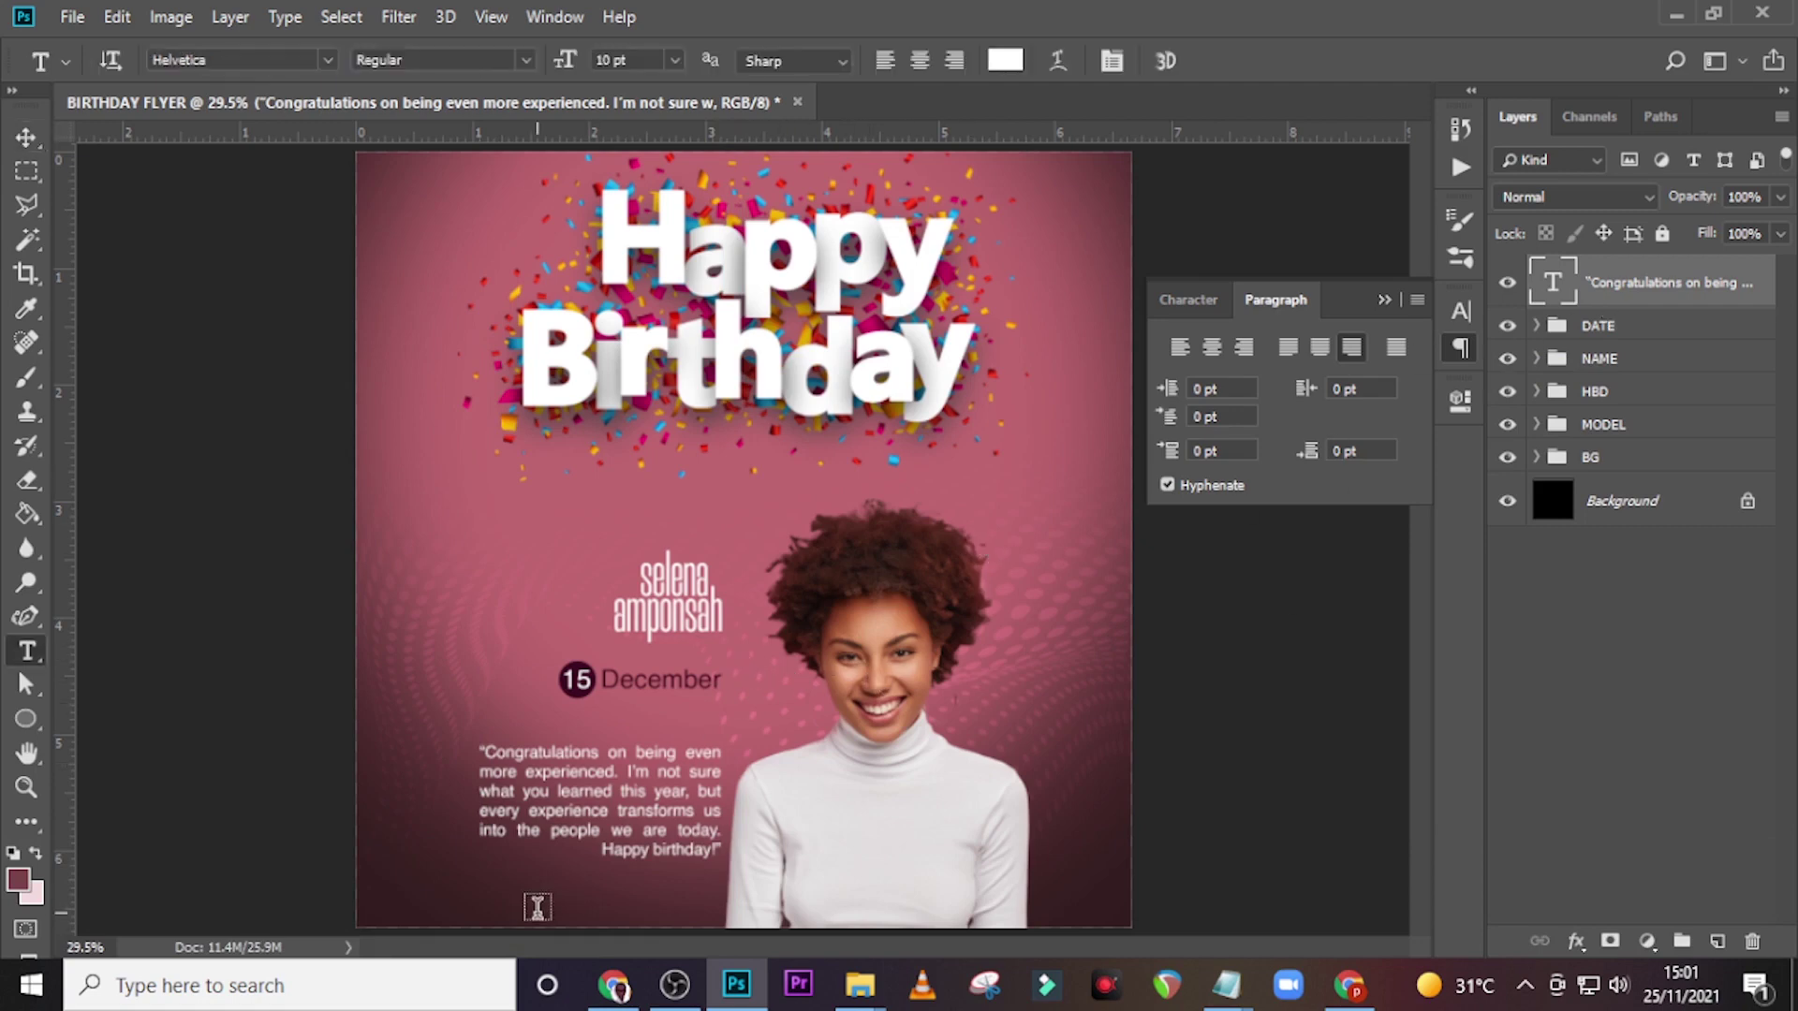
pyautogui.click(536, 907)
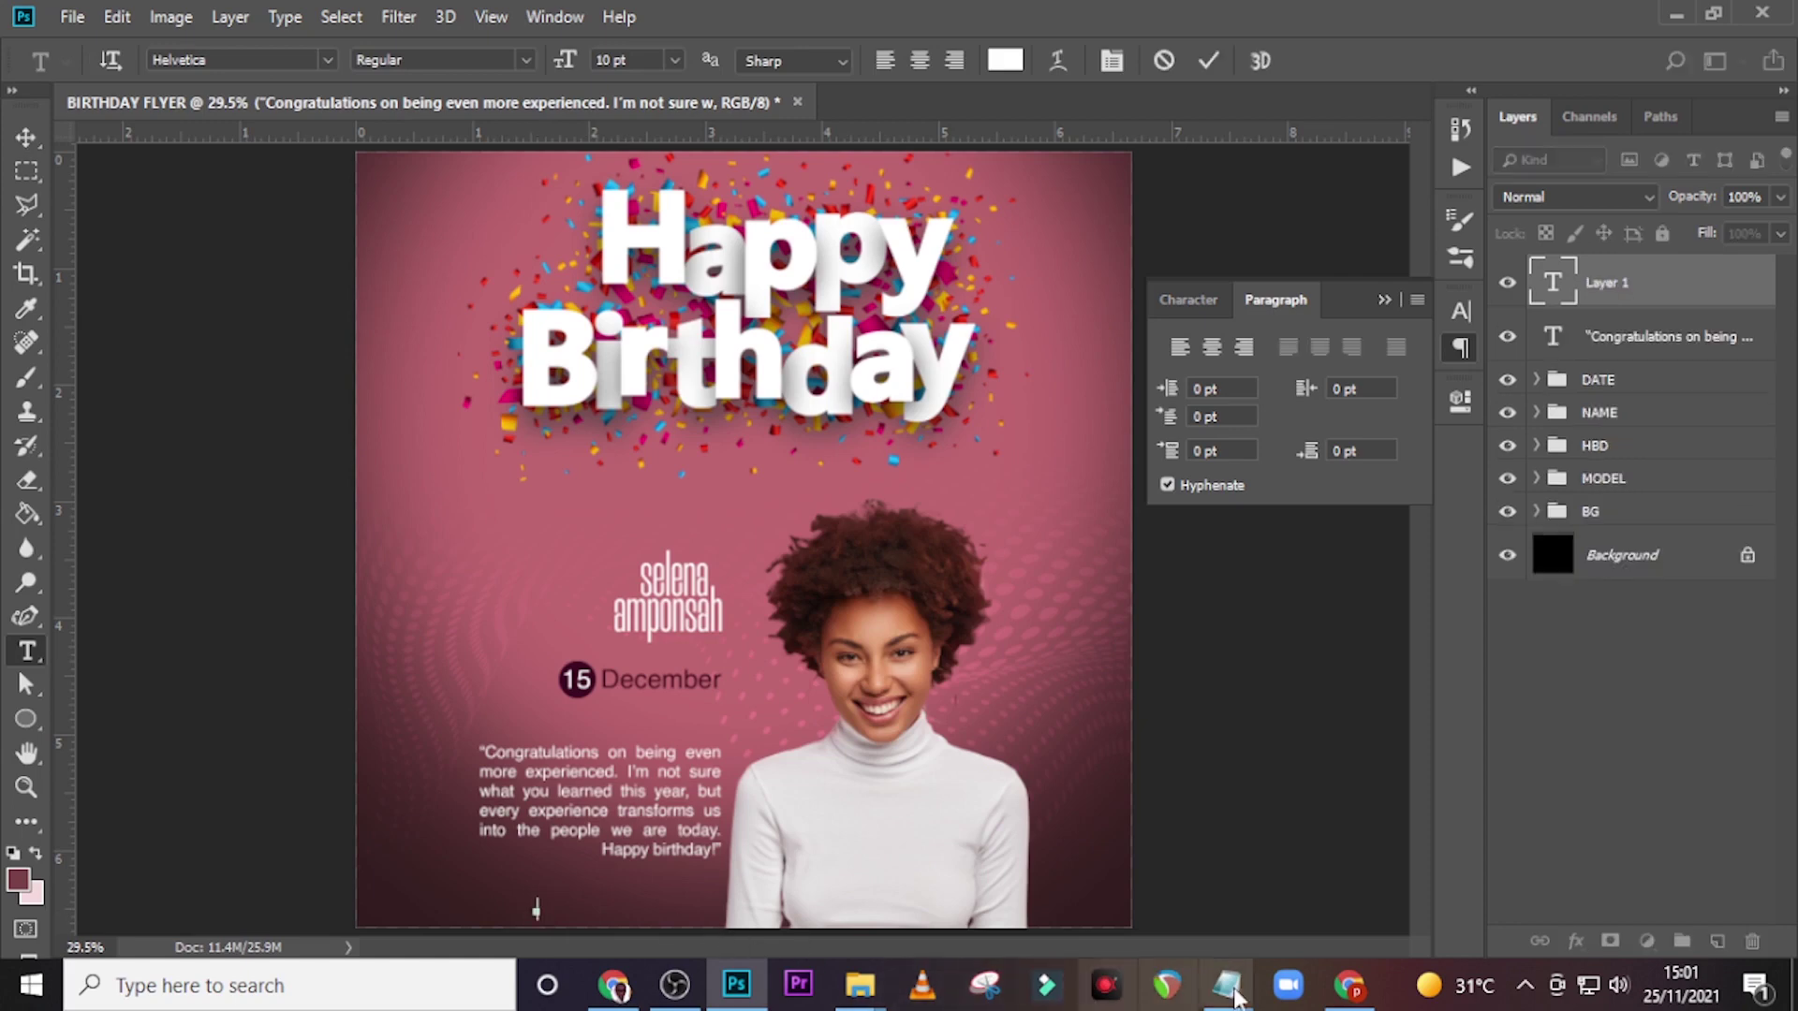
pyautogui.moveTo(1226, 985)
pyautogui.click(1301, 863)
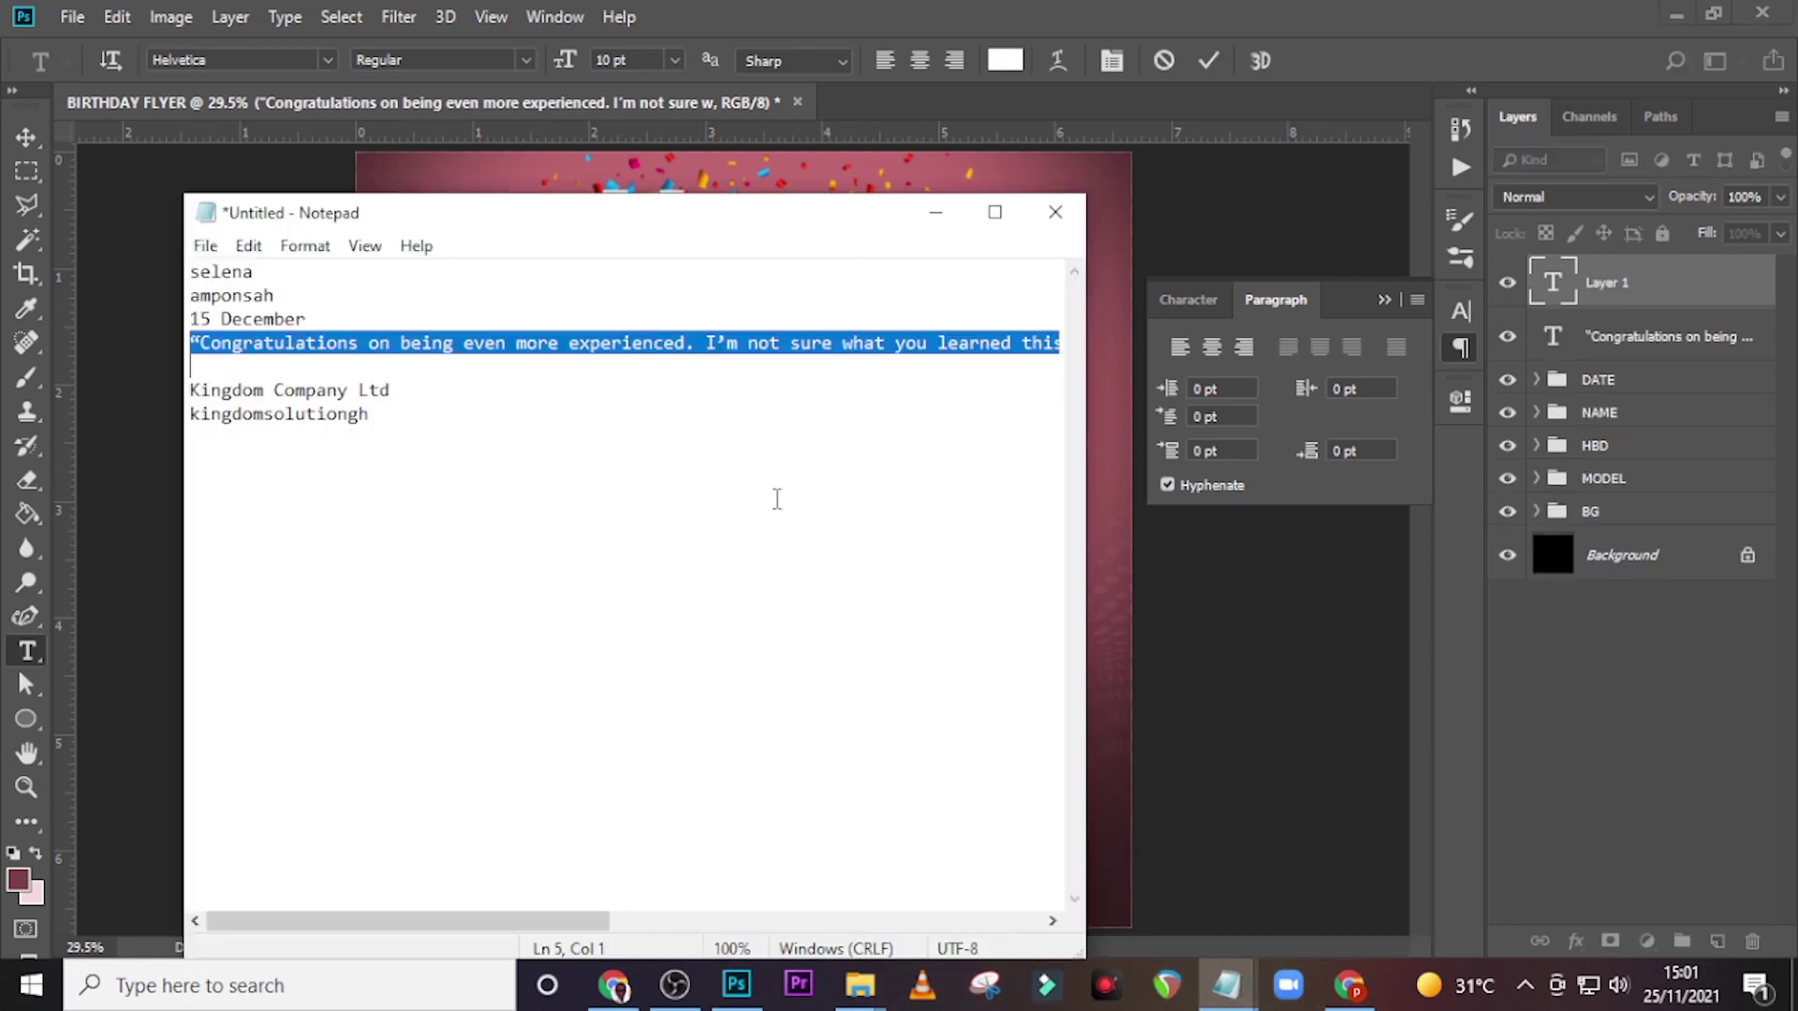
pyautogui.moveTo(432, 393); pyautogui.dragTo(156, 401)
pyautogui.hotkey('ctrl', 'c')
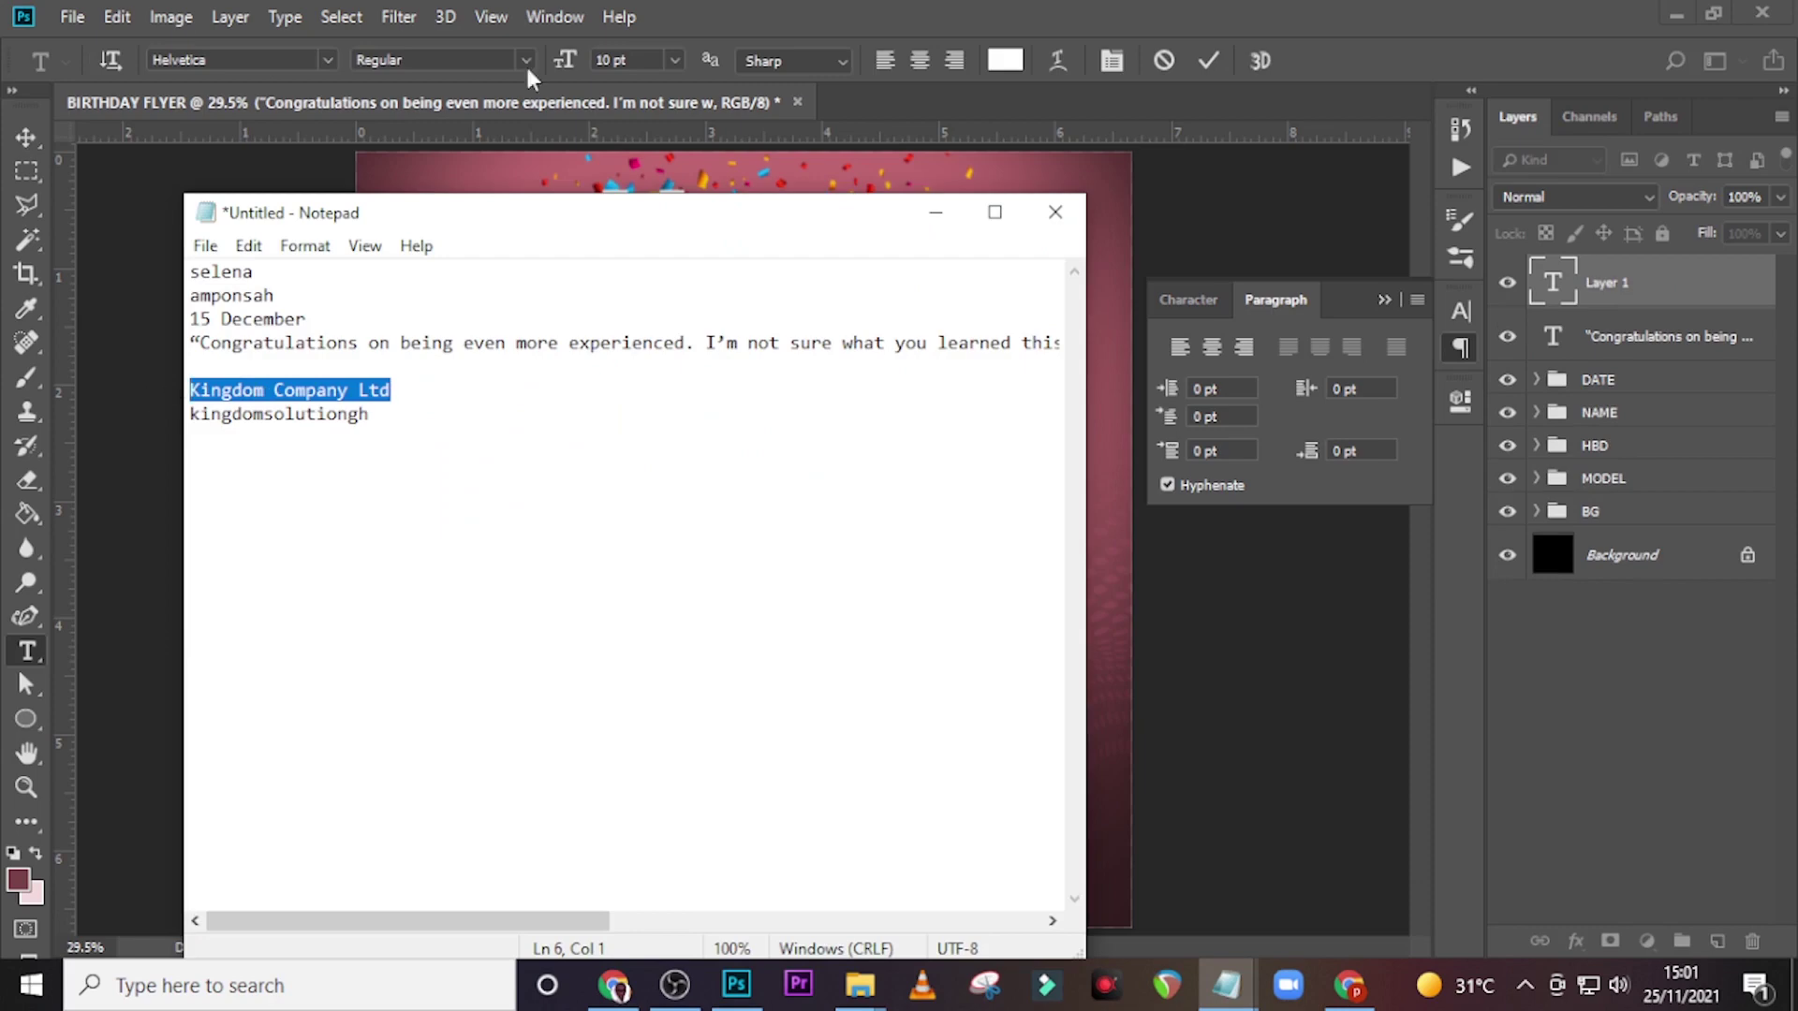
pyautogui.click(811, 11)
pyautogui.hotkey('ctrl', 'v')
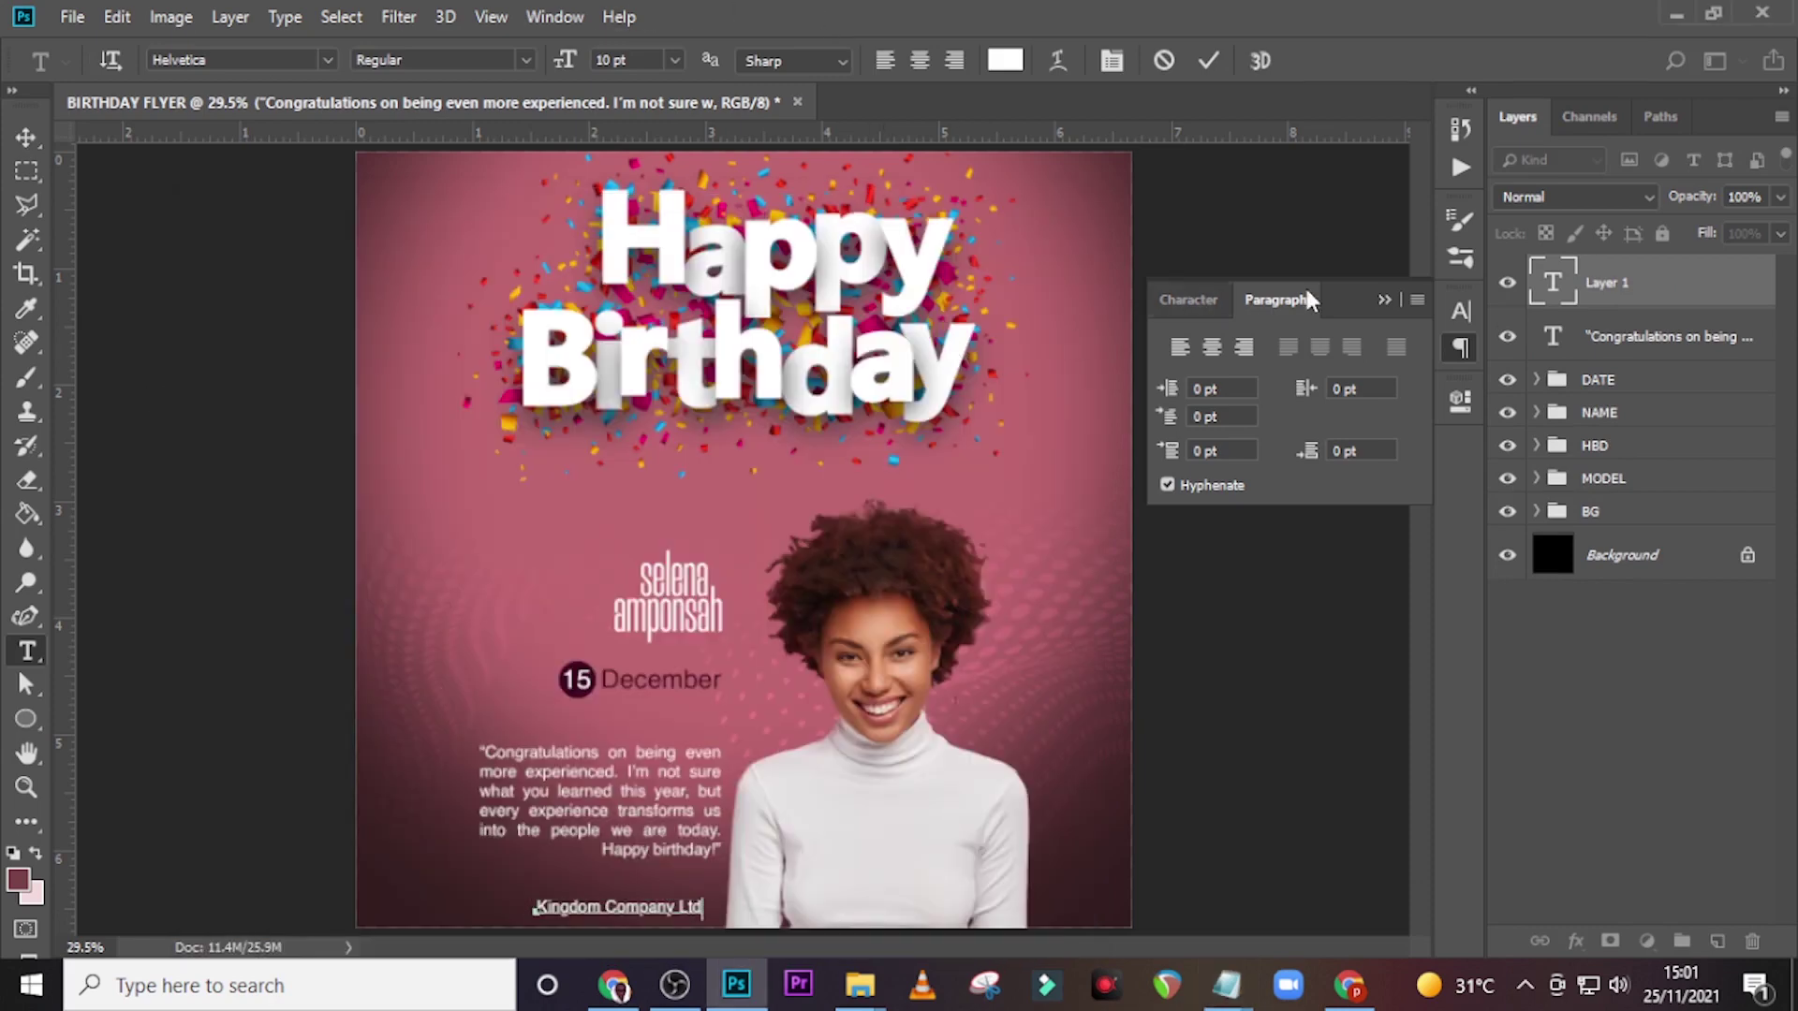
pyautogui.click(1568, 295)
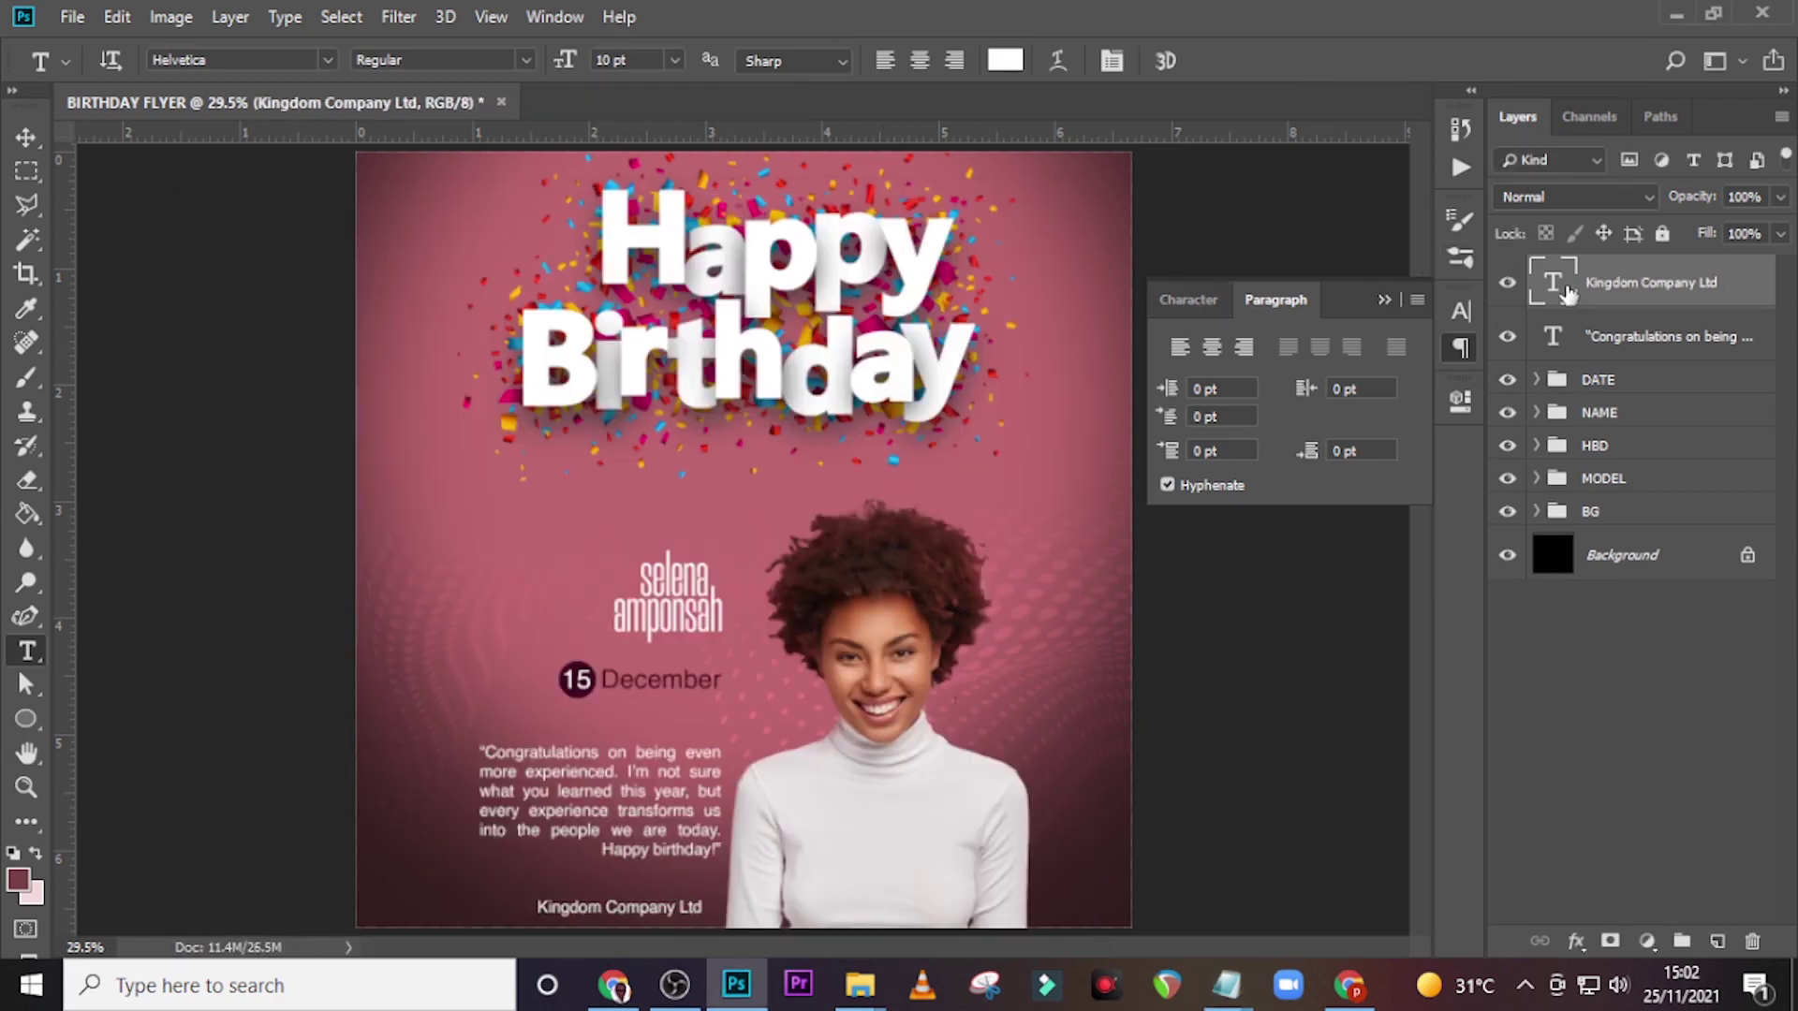
# - Format the Kingdom Company Ltd text in Raleway Light at 7.35 pt with faux italic
pyautogui.click(1217, 301)
pyautogui.click(1303, 343)
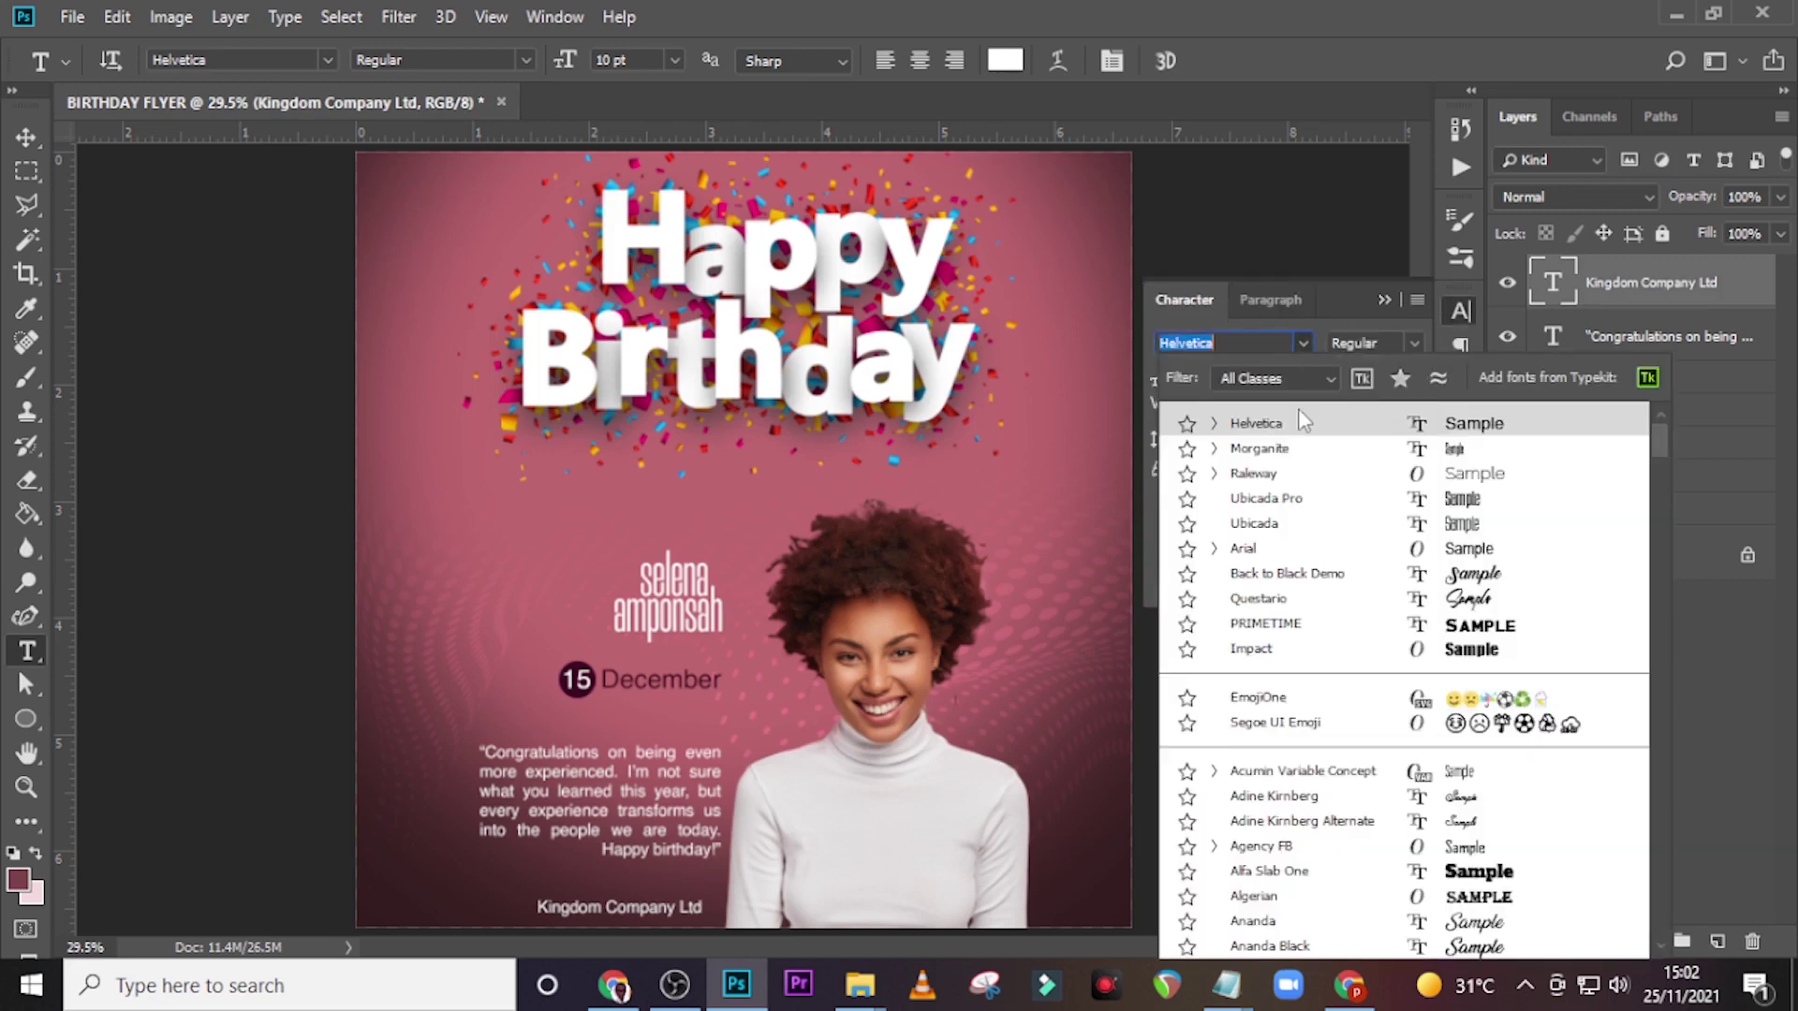
pyautogui.click(1279, 476)
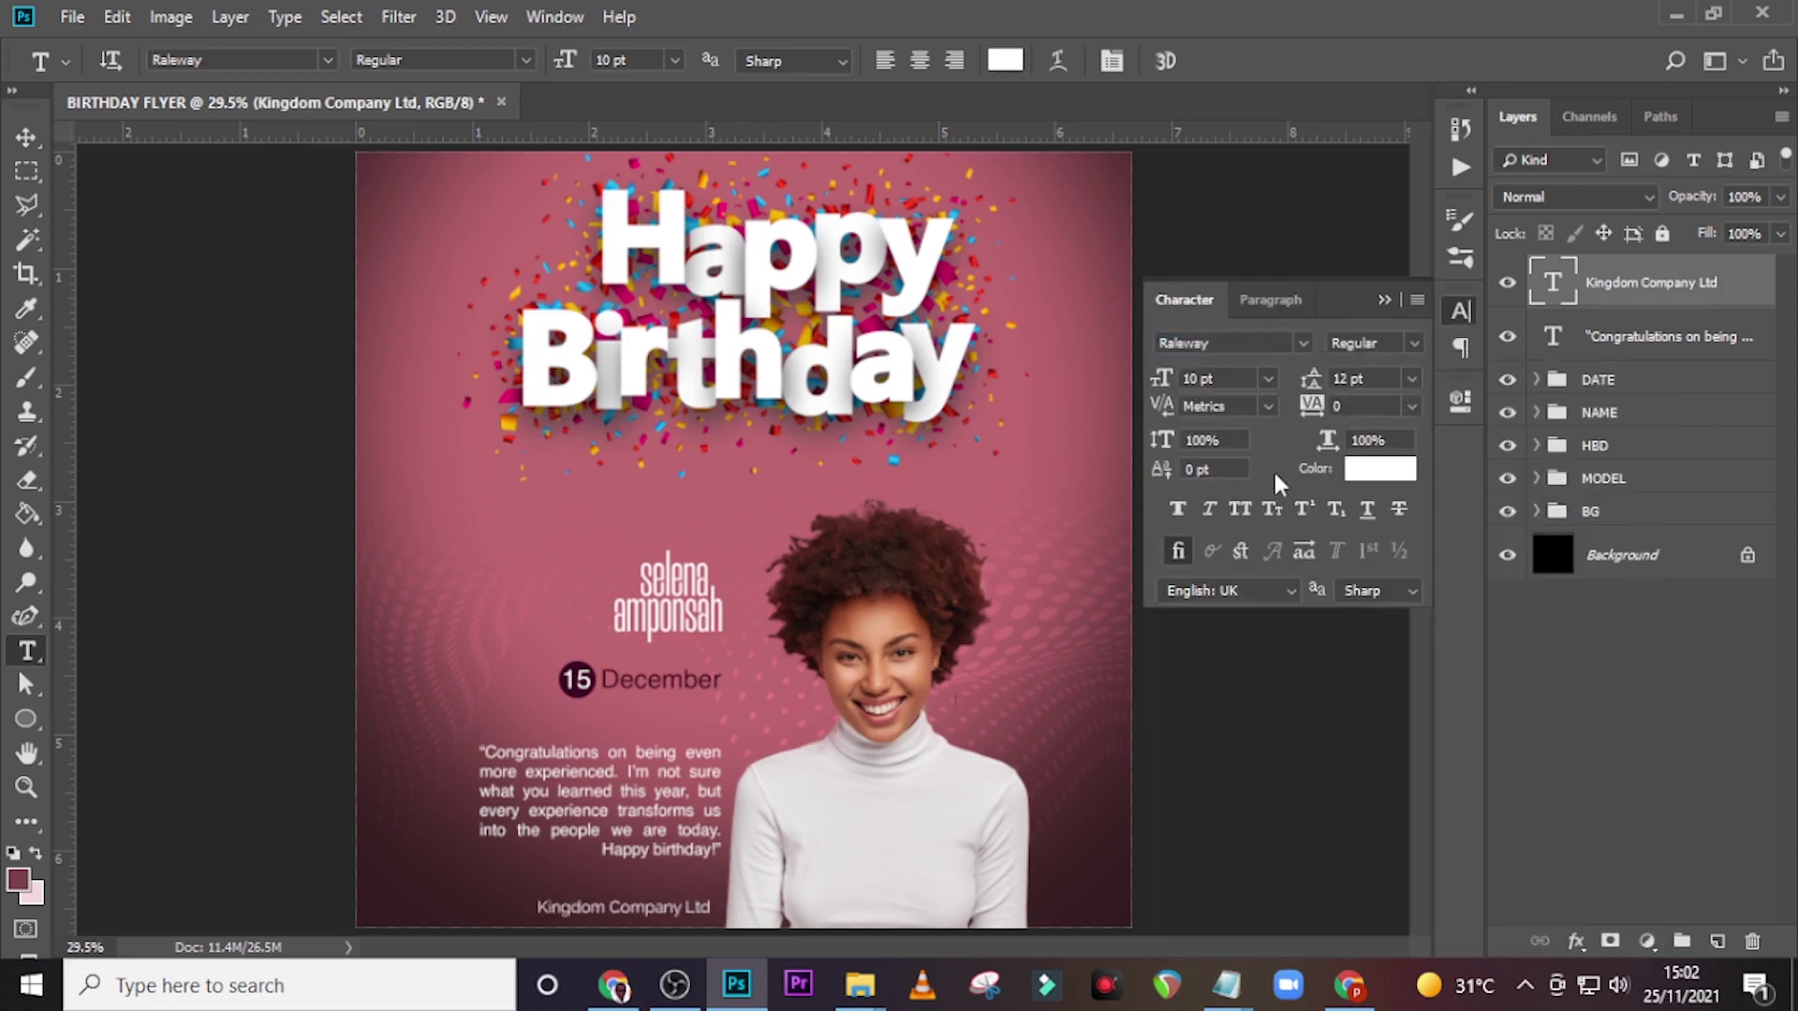
pyautogui.click(1421, 342)
pyautogui.click(1384, 453)
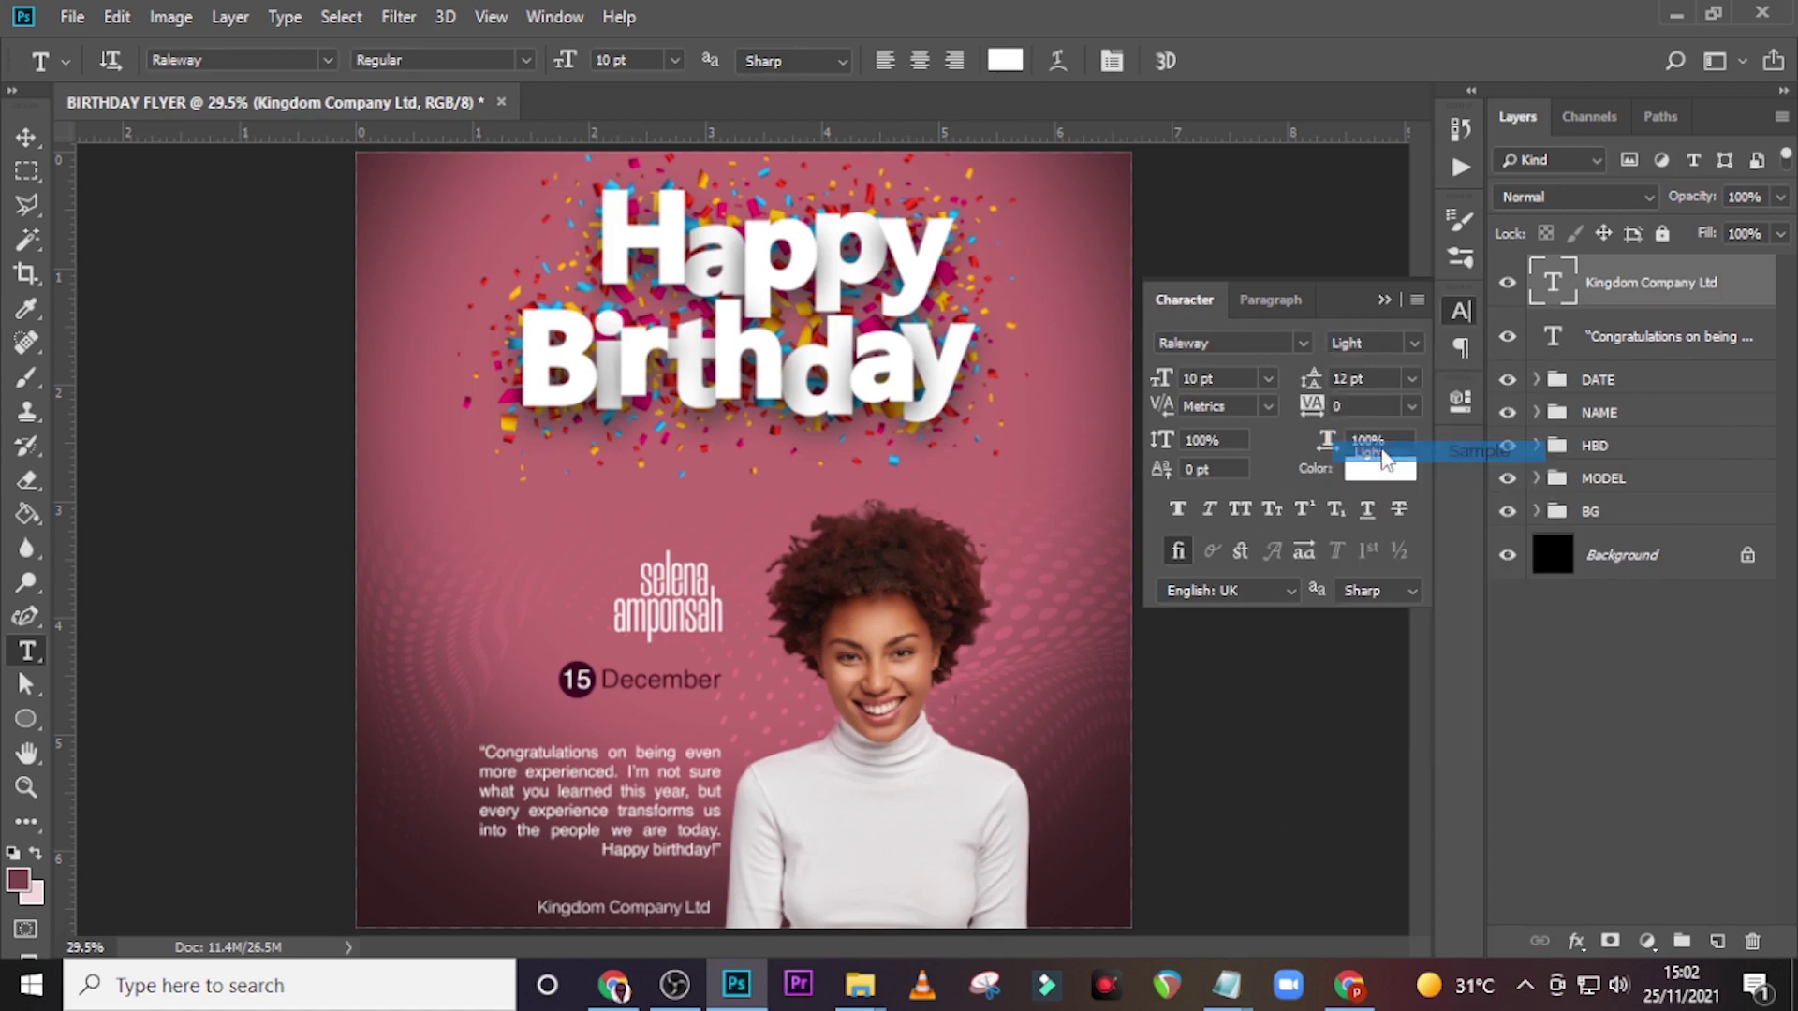
pyautogui.click(1217, 377)
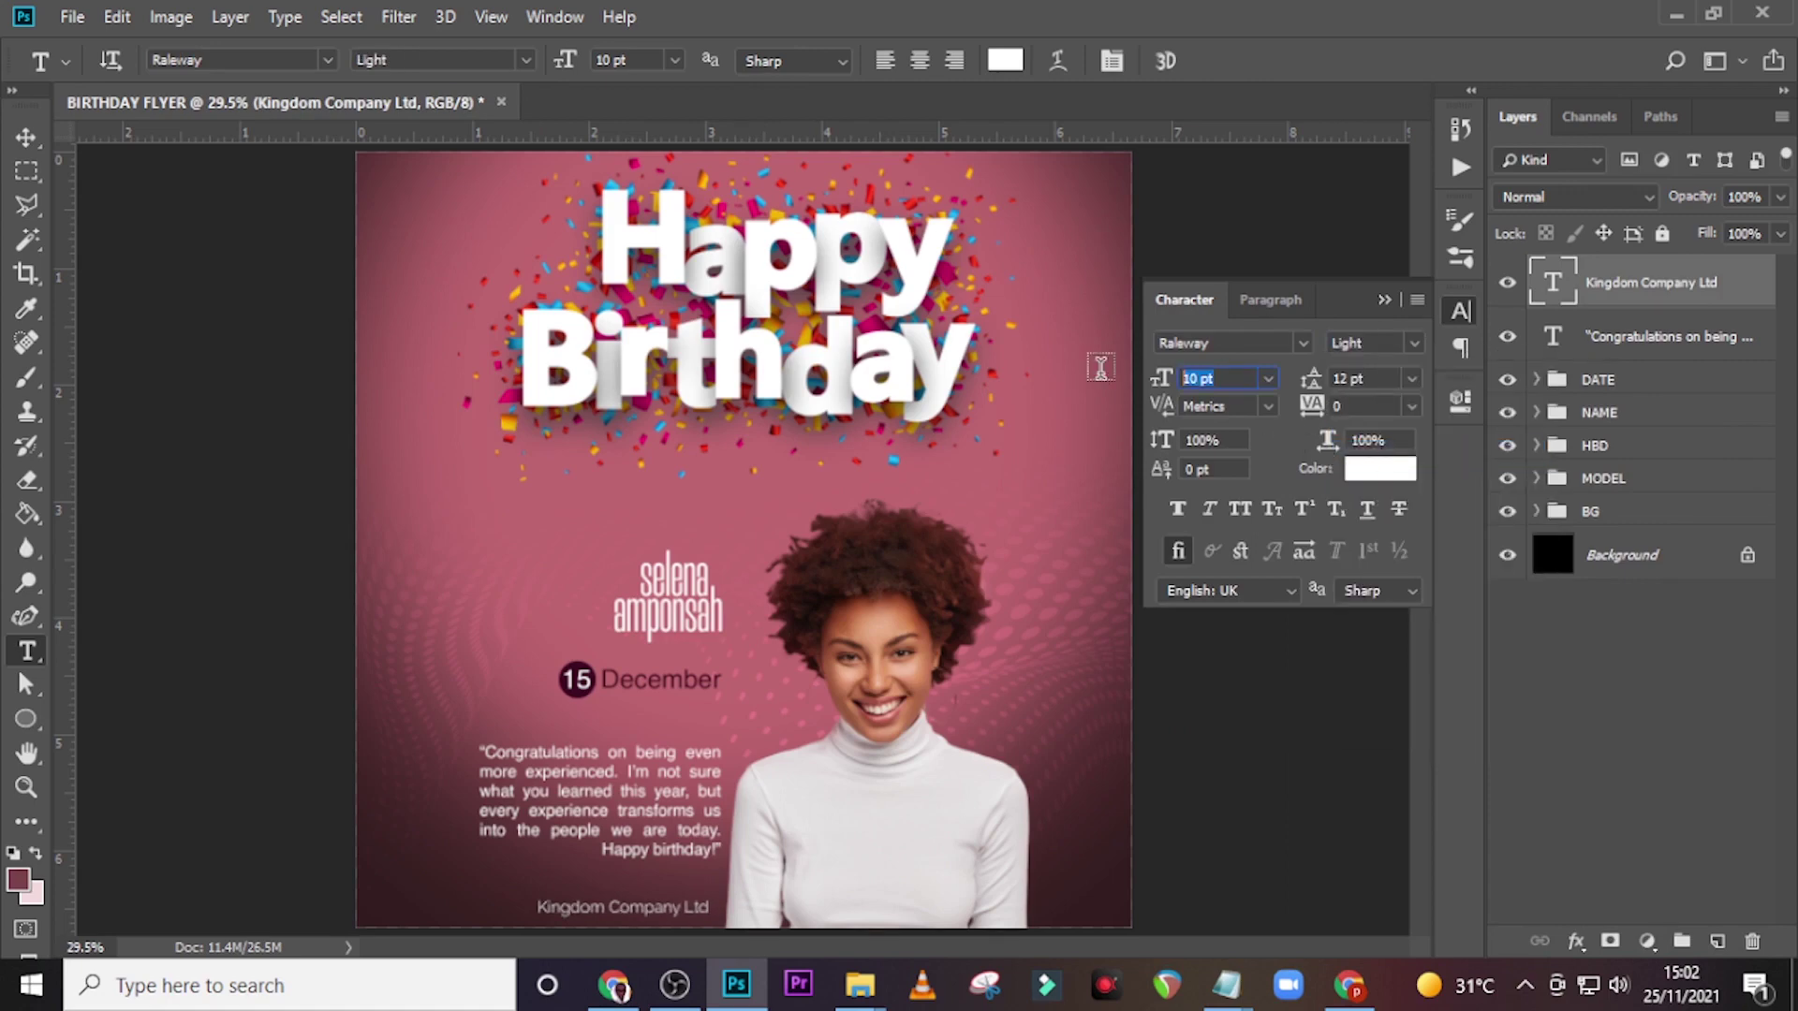
pyautogui.write('7.35')
pyautogui.press('Return')
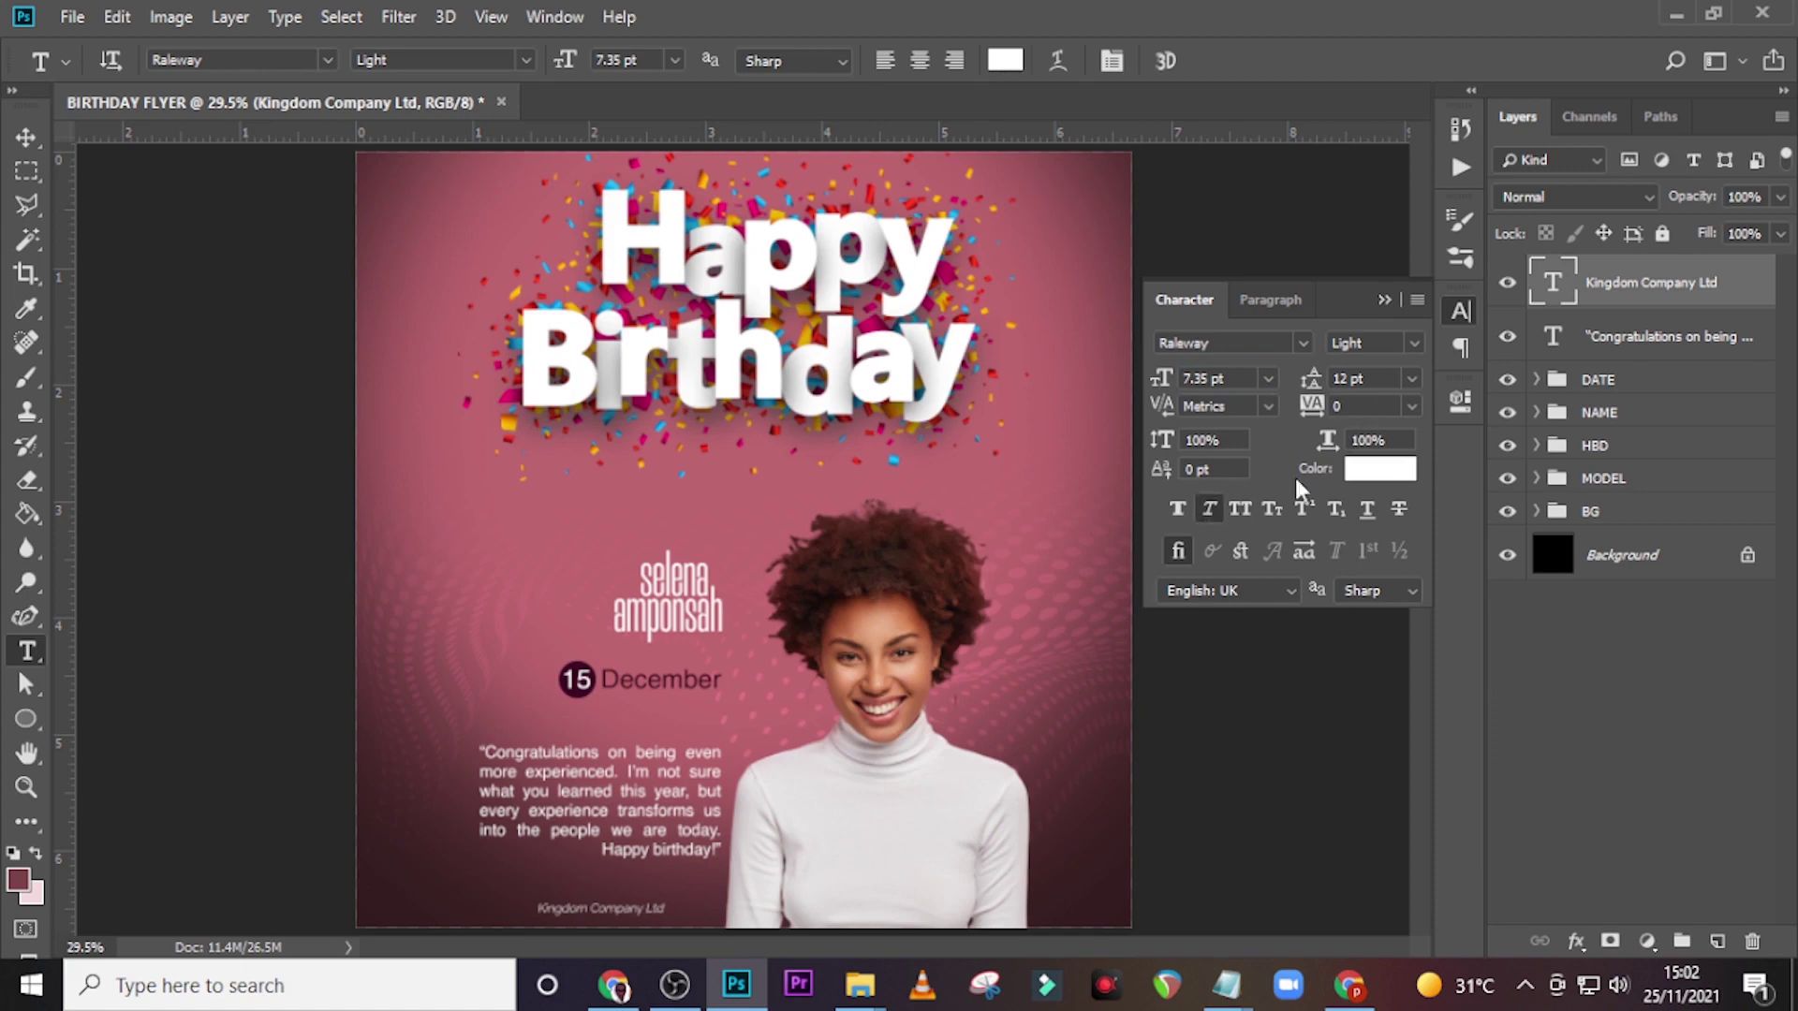
# - Set the Kingdom Company Ltd text color to pink, hex FF98B2
pyautogui.click(1375, 473)
pyautogui.press('F2')
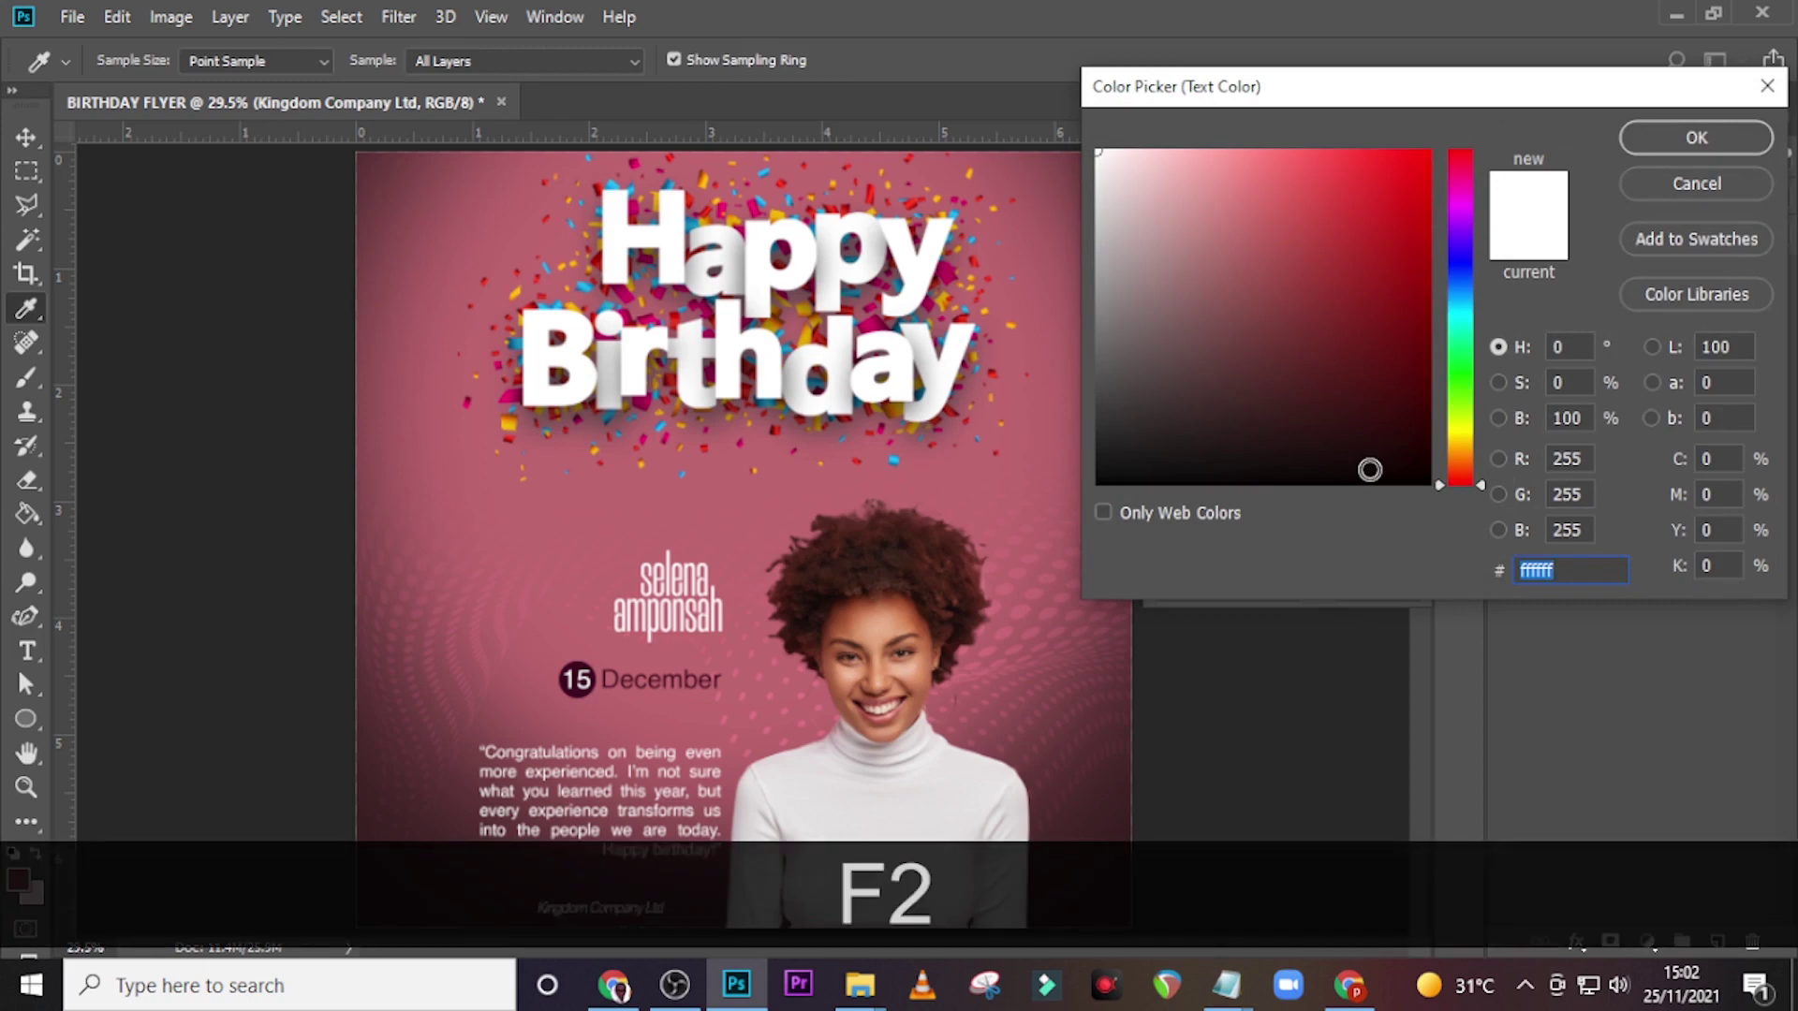
pyautogui.write('FF')
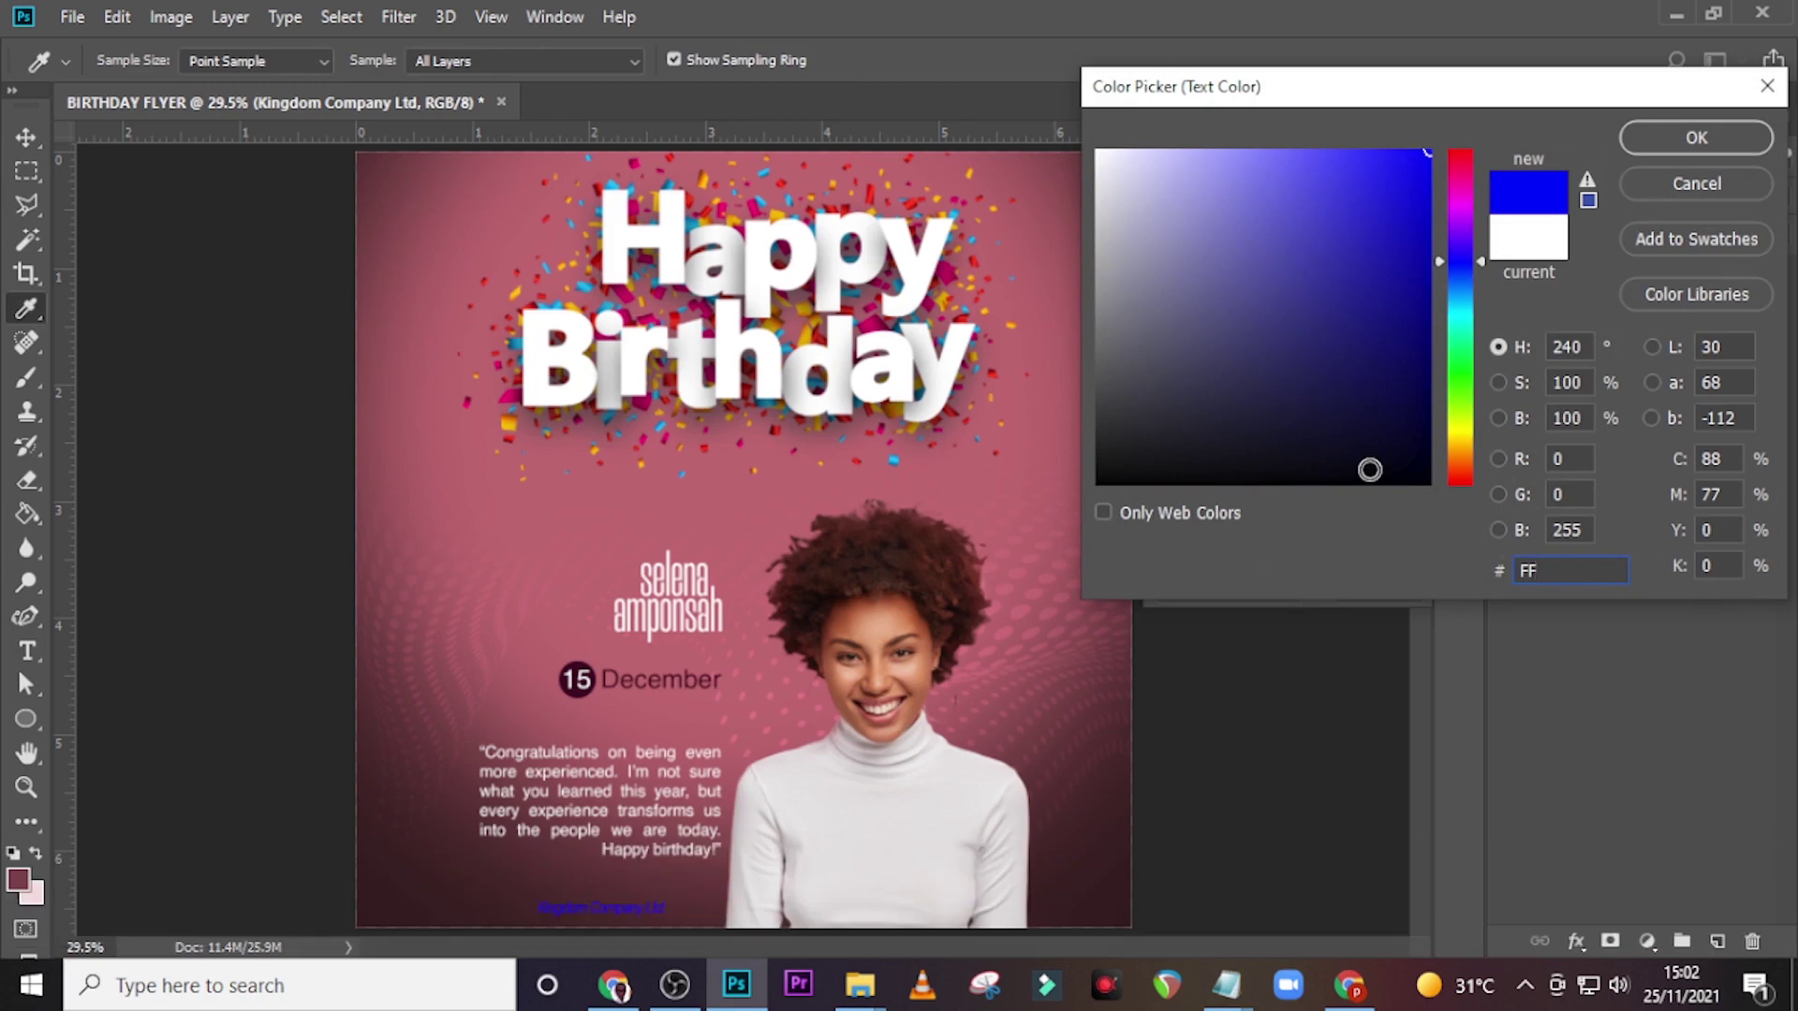
pyautogui.write('98')
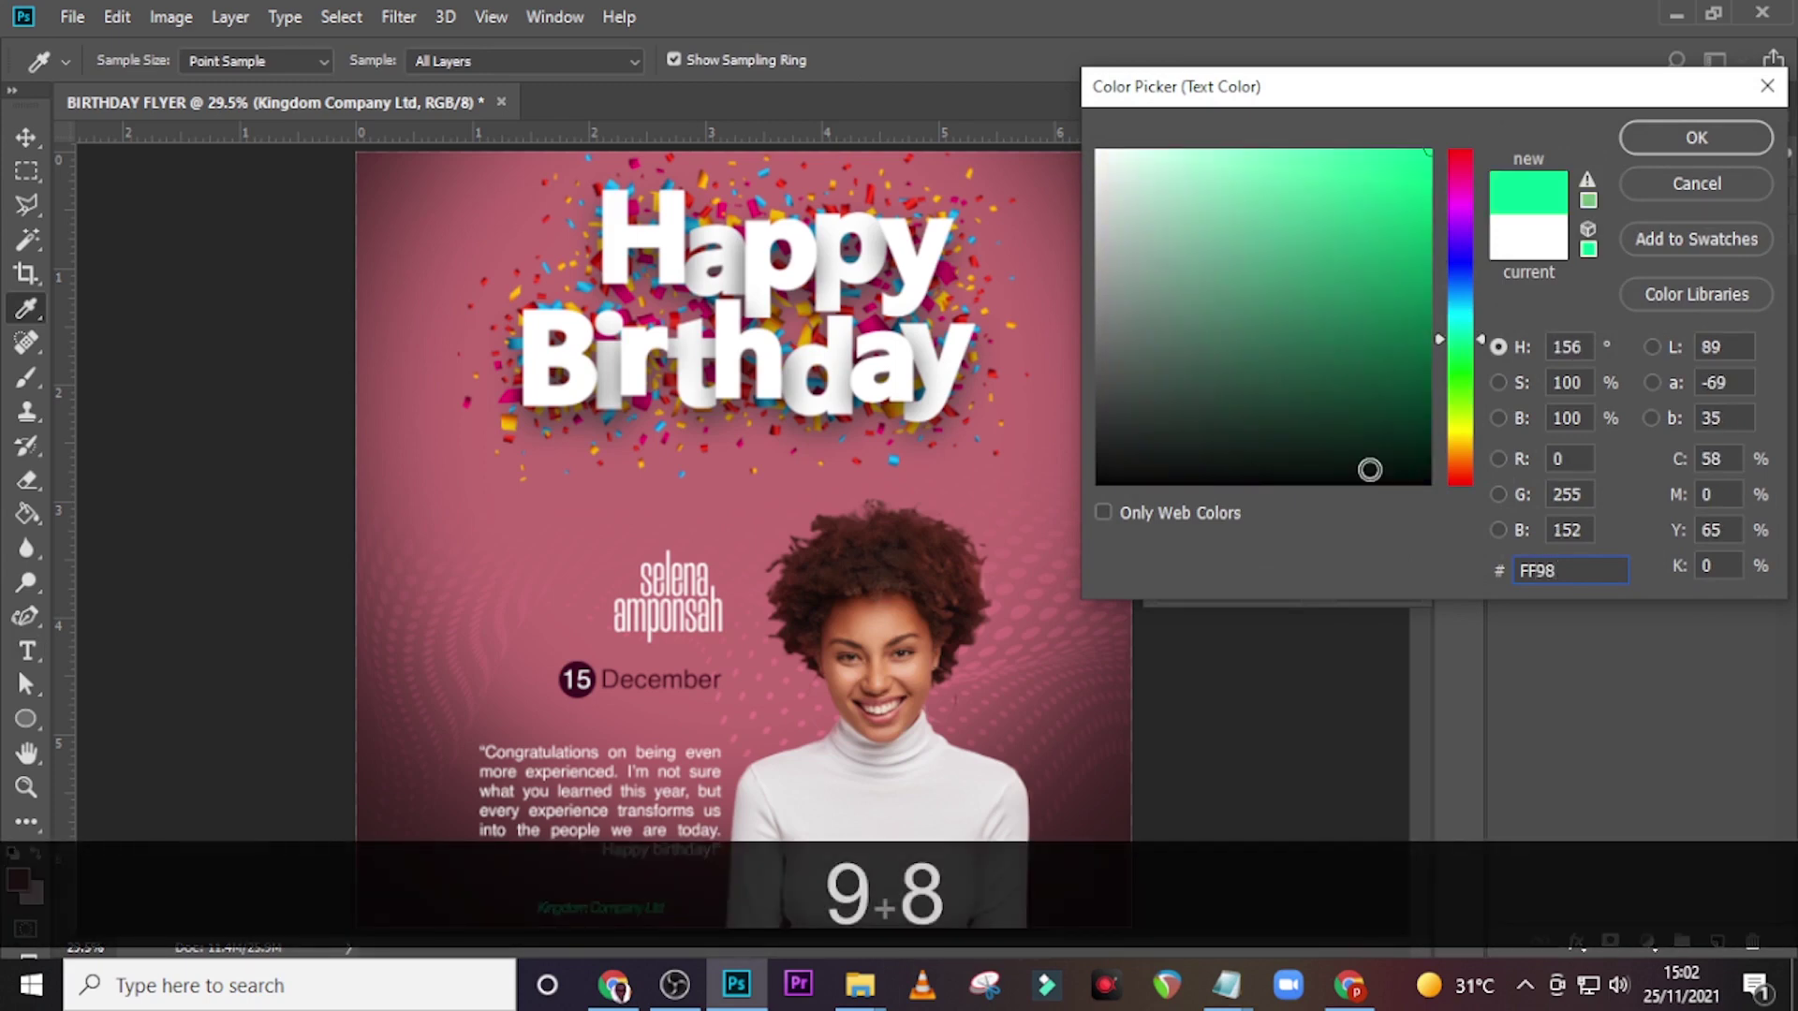
pyautogui.write('B2')
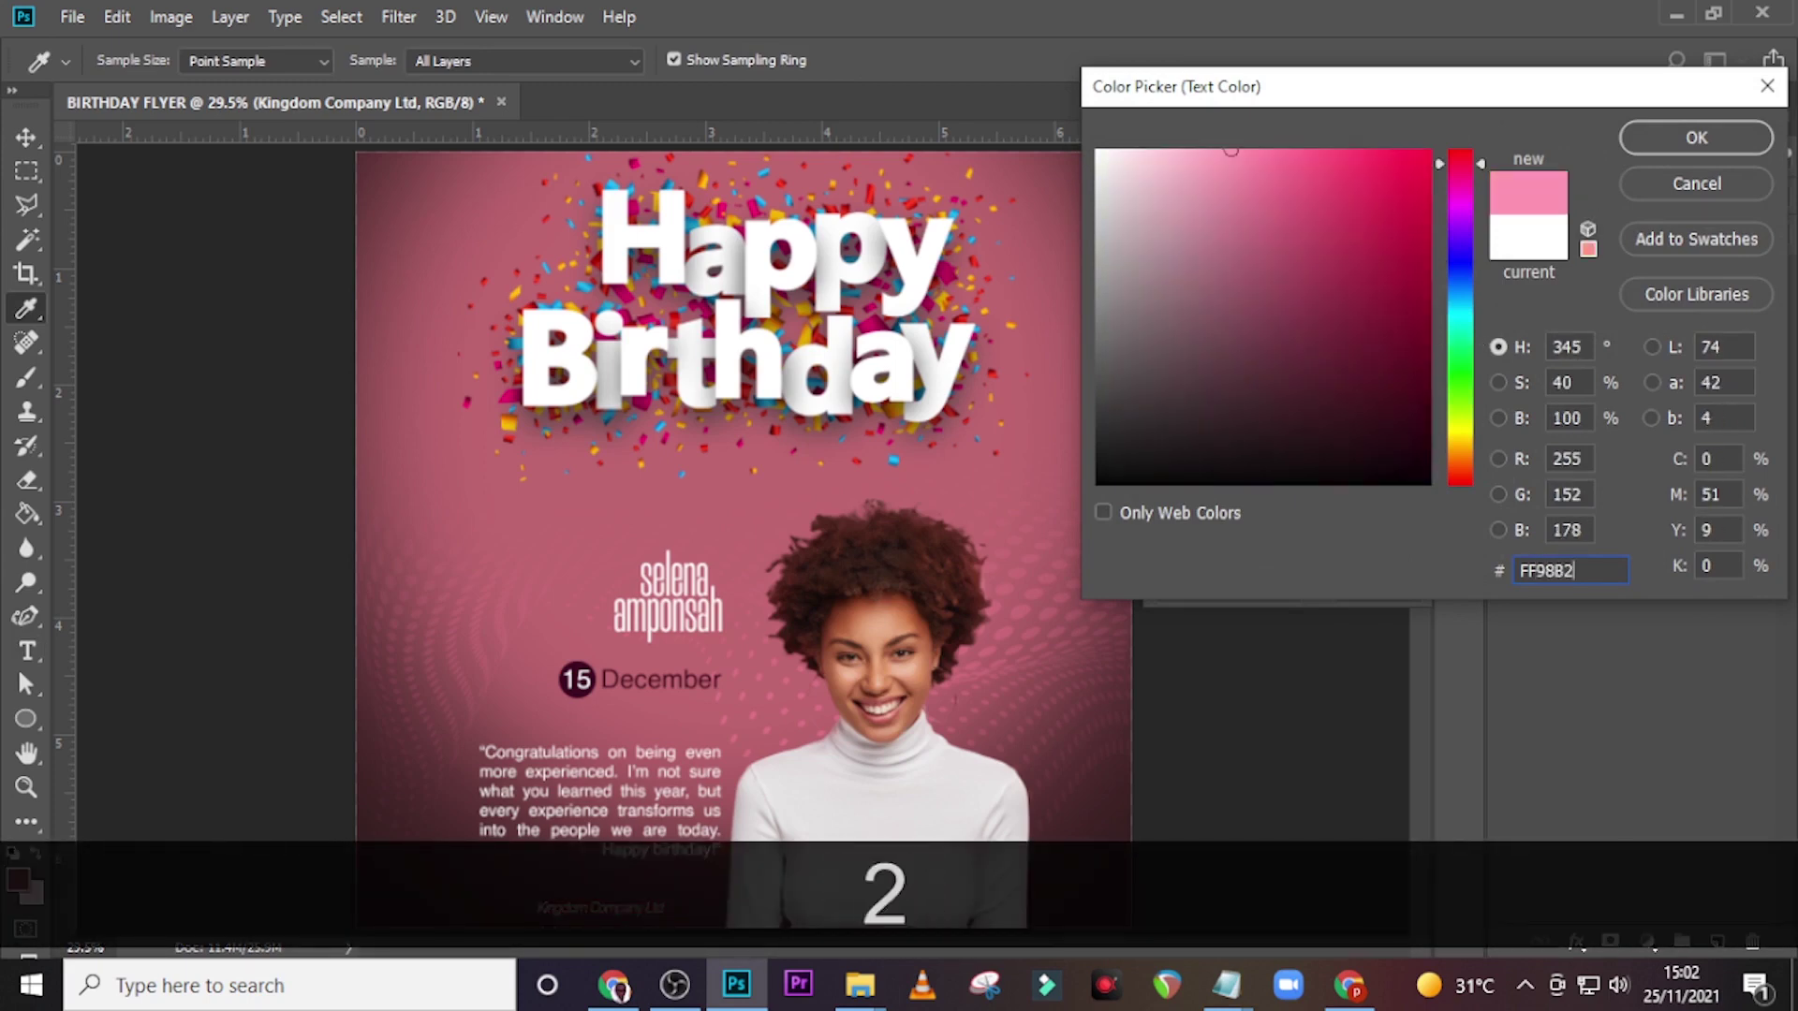
pyautogui.click(1718, 141)
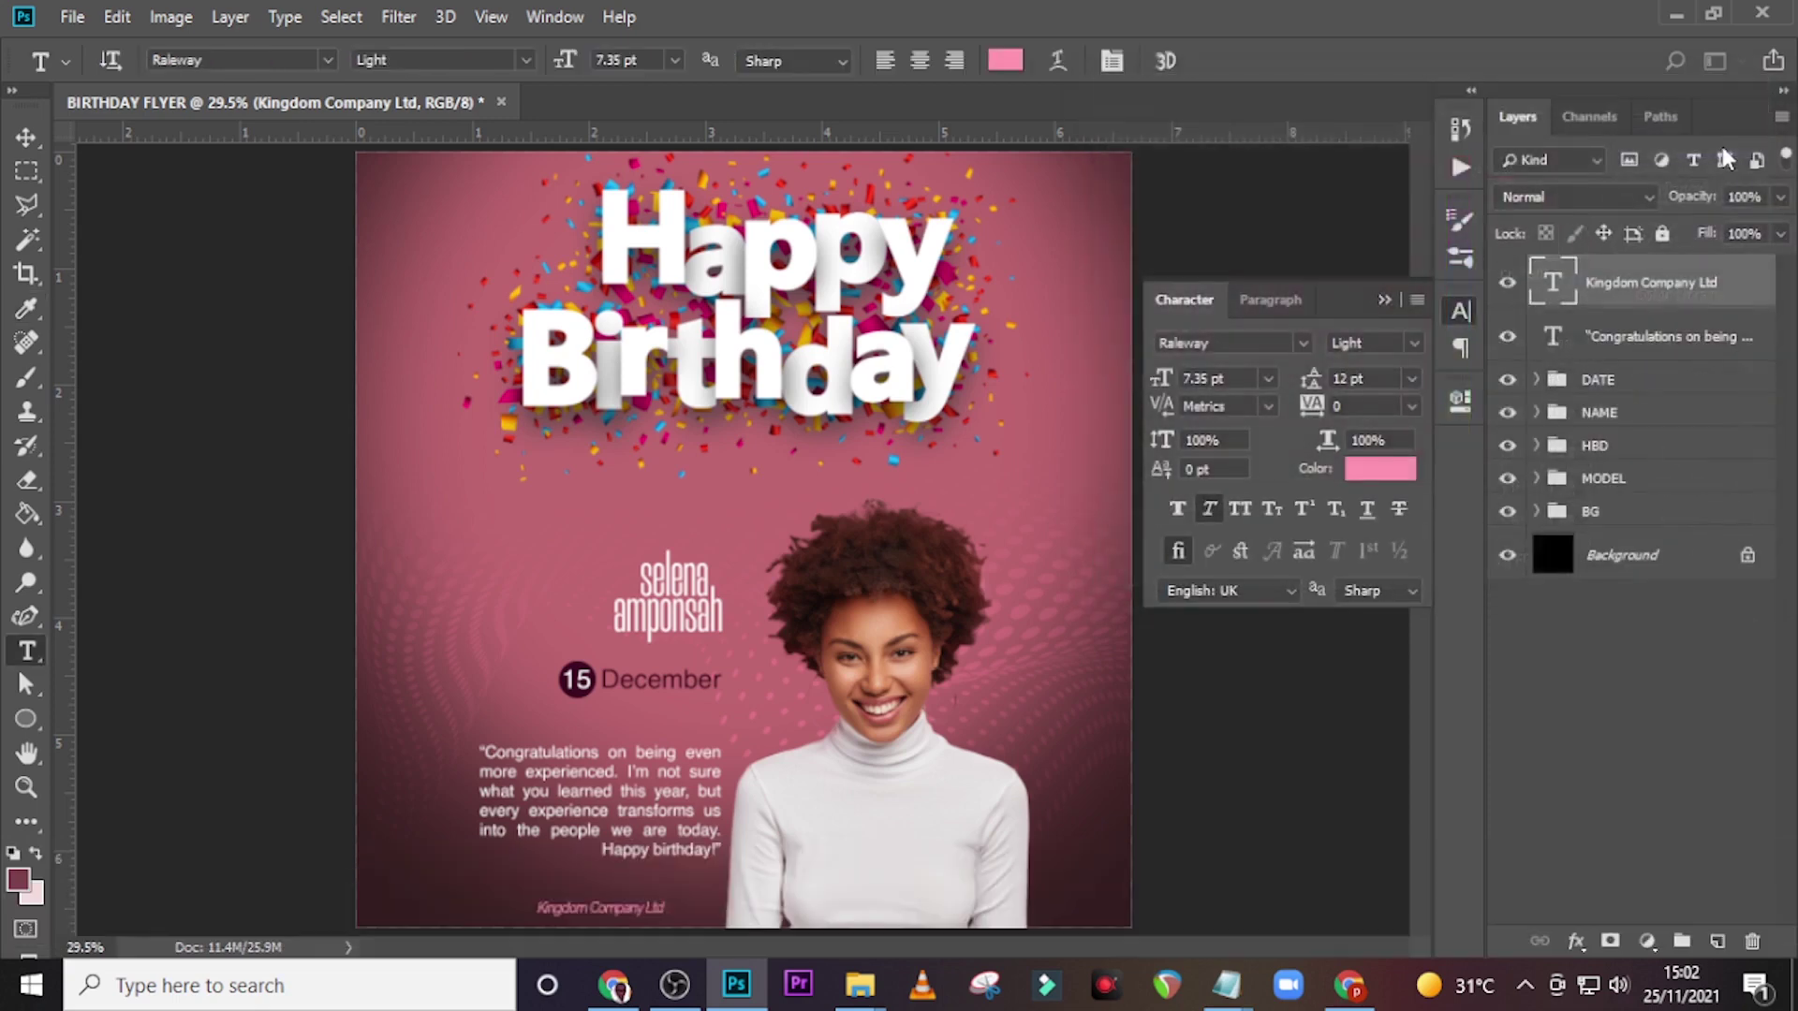
# - Show the guides and move the Kingdom Company Ltd text right until it ends at the message's right-hand guide
pyautogui.hotkey('ctrl', '=')
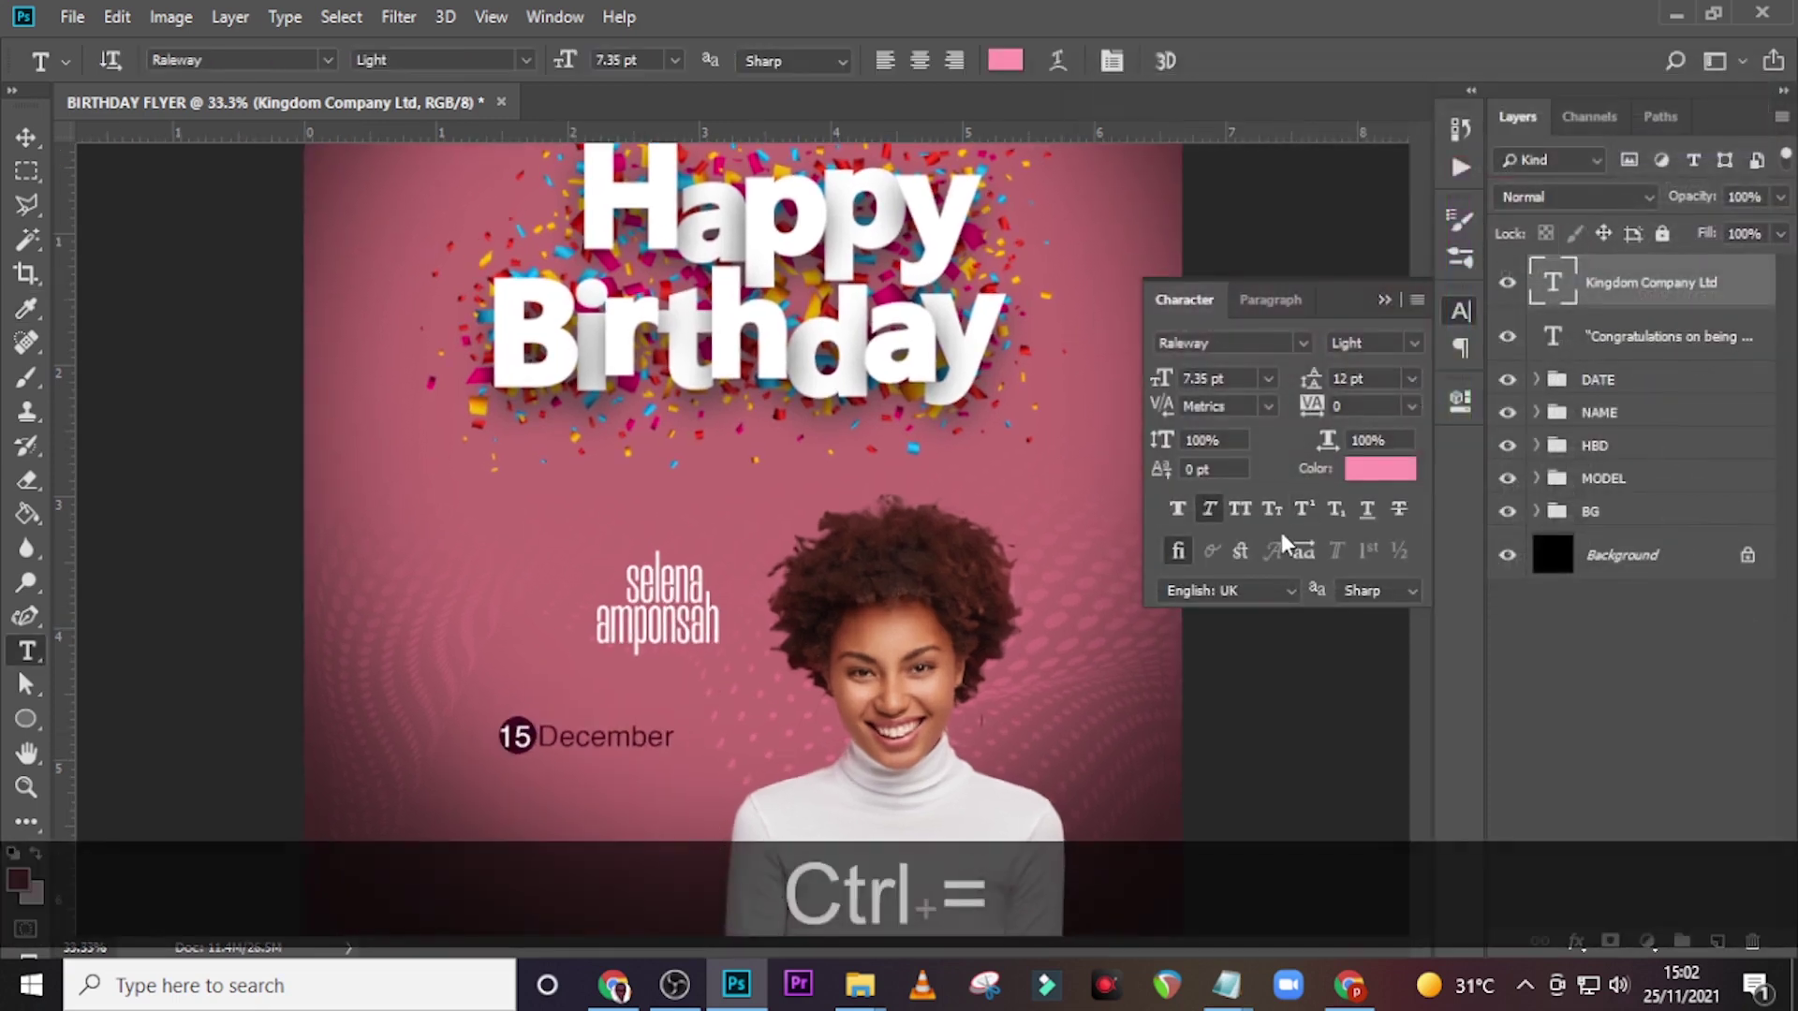
pyautogui.scroll(-2, 624, 279)
pyautogui.scroll(-3, 624, 279)
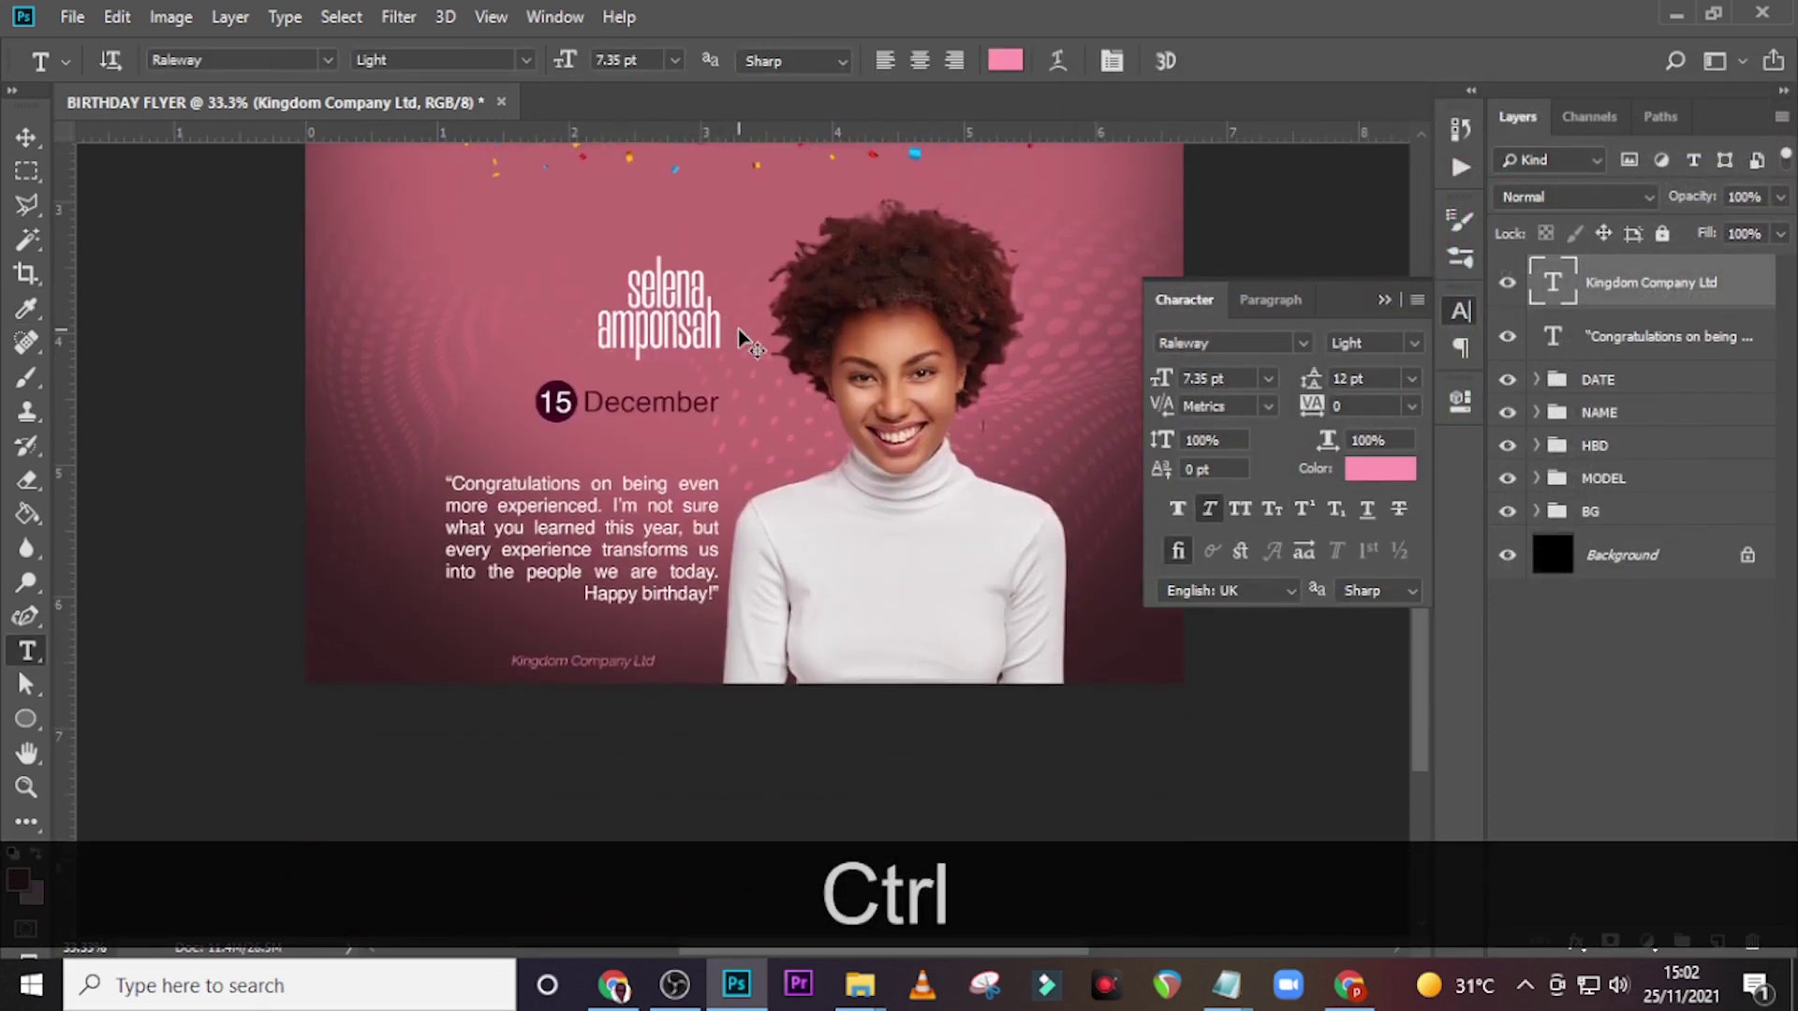
pyautogui.hotkey('ctrl', 'h')
pyautogui.hotkey('ctrl', 'shift', 'Right')
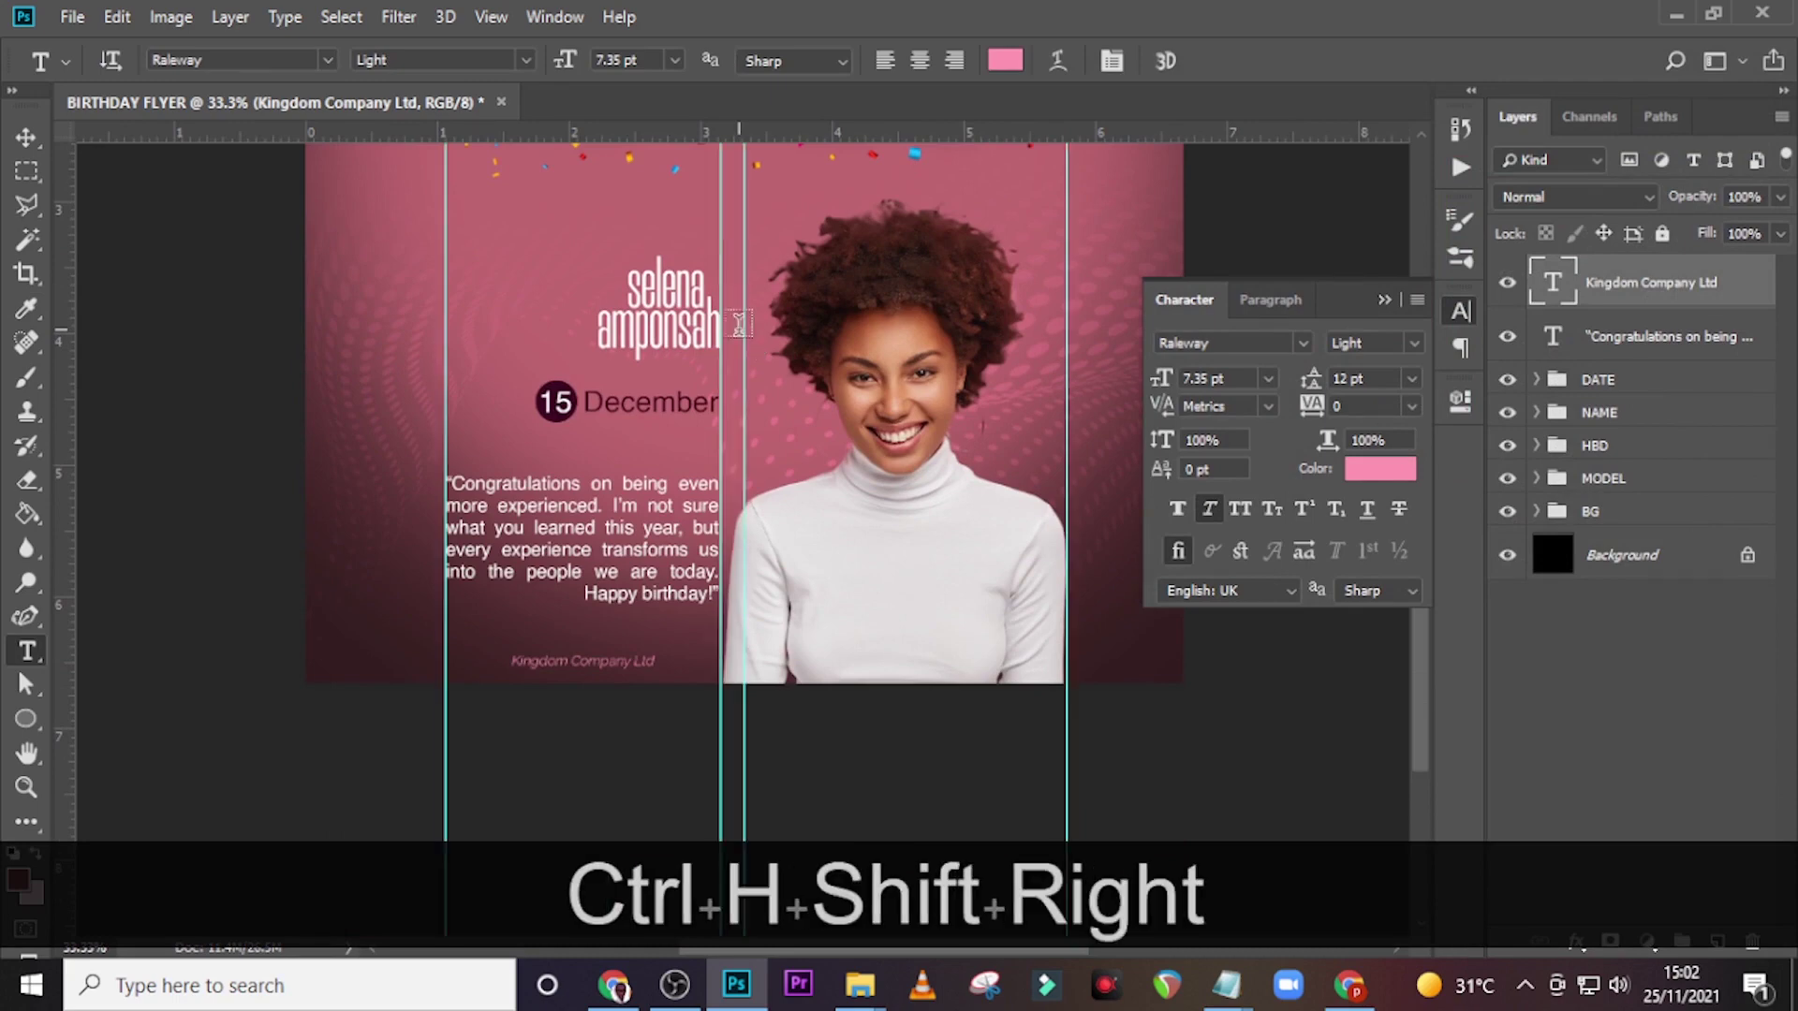
pyautogui.press('v')
pyautogui.hotkey('shift', 'Right')
pyautogui.hotkey('shift', 'Right')
pyautogui.hotkey('shift', 'Right')
pyautogui.hotkey('shift', 'Right')
pyautogui.hotkey('shift', 'Right')
pyautogui.hotkey('shift', 'Right')
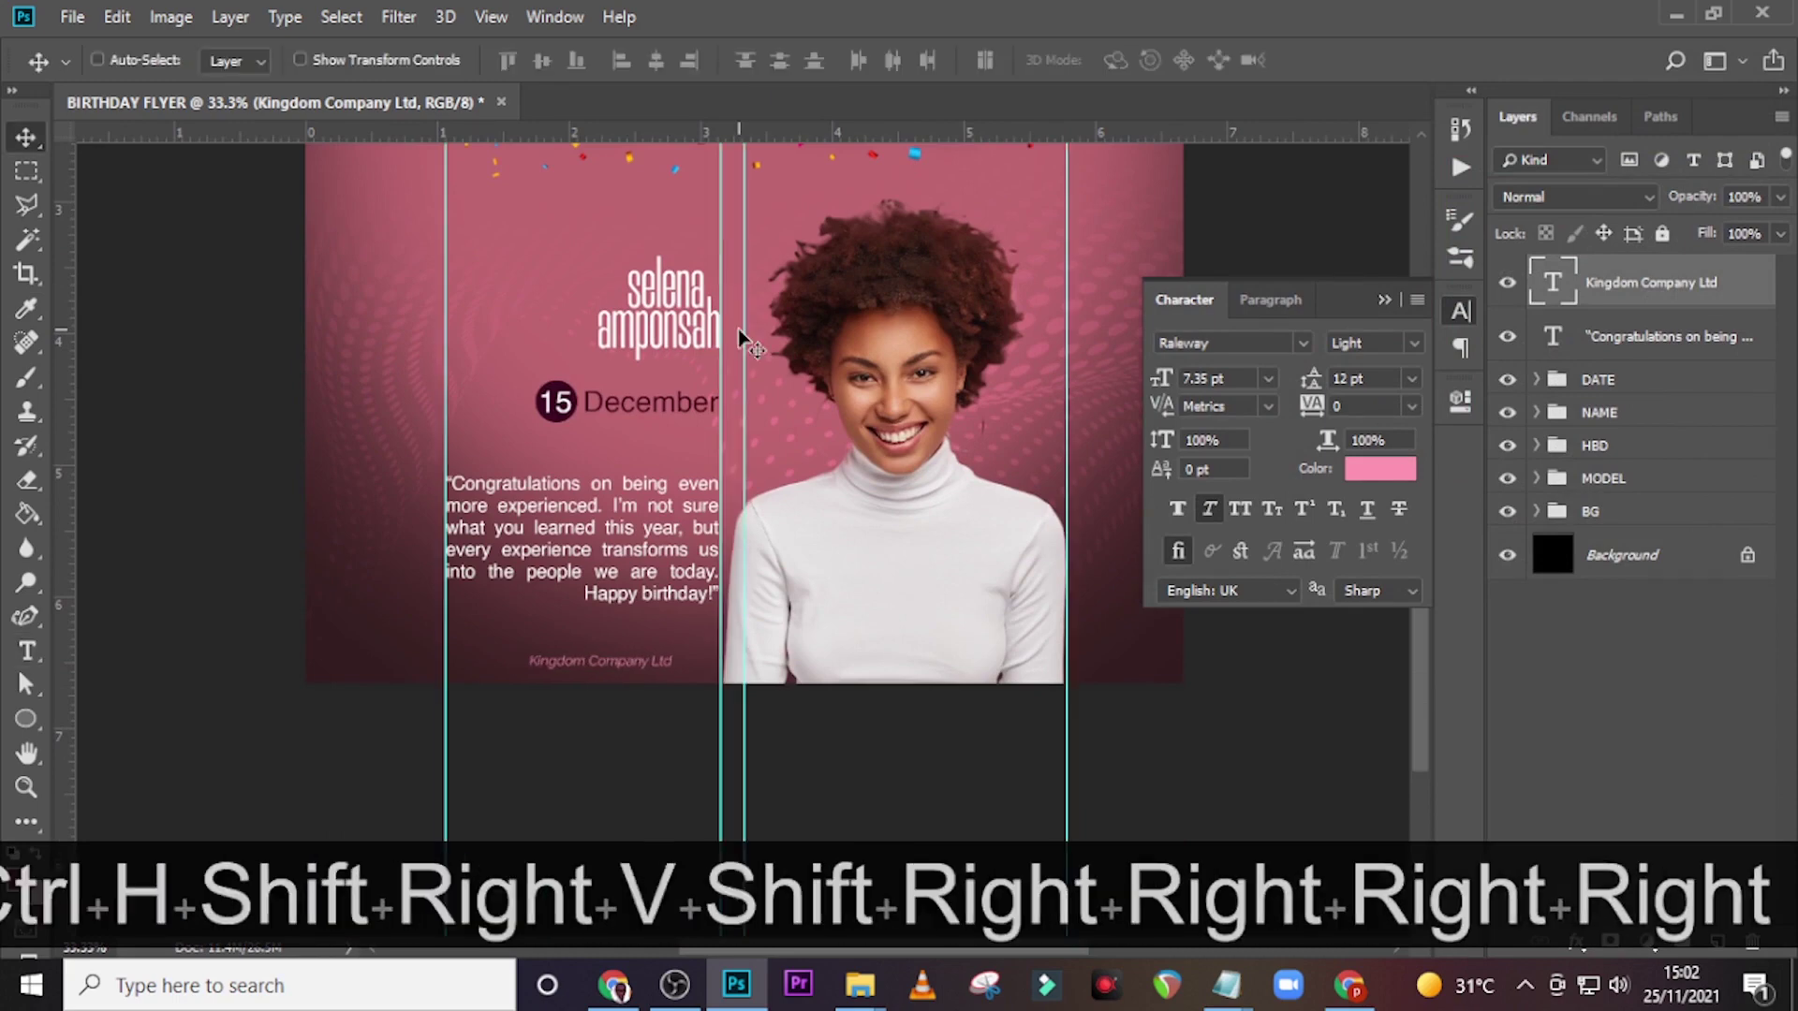
pyautogui.hotkey('shift', 'Right')
pyautogui.hotkey('shift', 'Right')
pyautogui.hotkey('shift', 'Right')
pyautogui.hotkey('shift', 'Right')
pyautogui.hotkey('shift', 'Right')
pyautogui.hotkey('shift', 'Right')
pyautogui.hotkey('shift', 'Right')
pyautogui.hotkey('shift', 'Right')
pyautogui.hotkey('shift', 'Right')
pyautogui.hotkey('shift', 'Right')
pyautogui.hotkey('shift', 'Right')
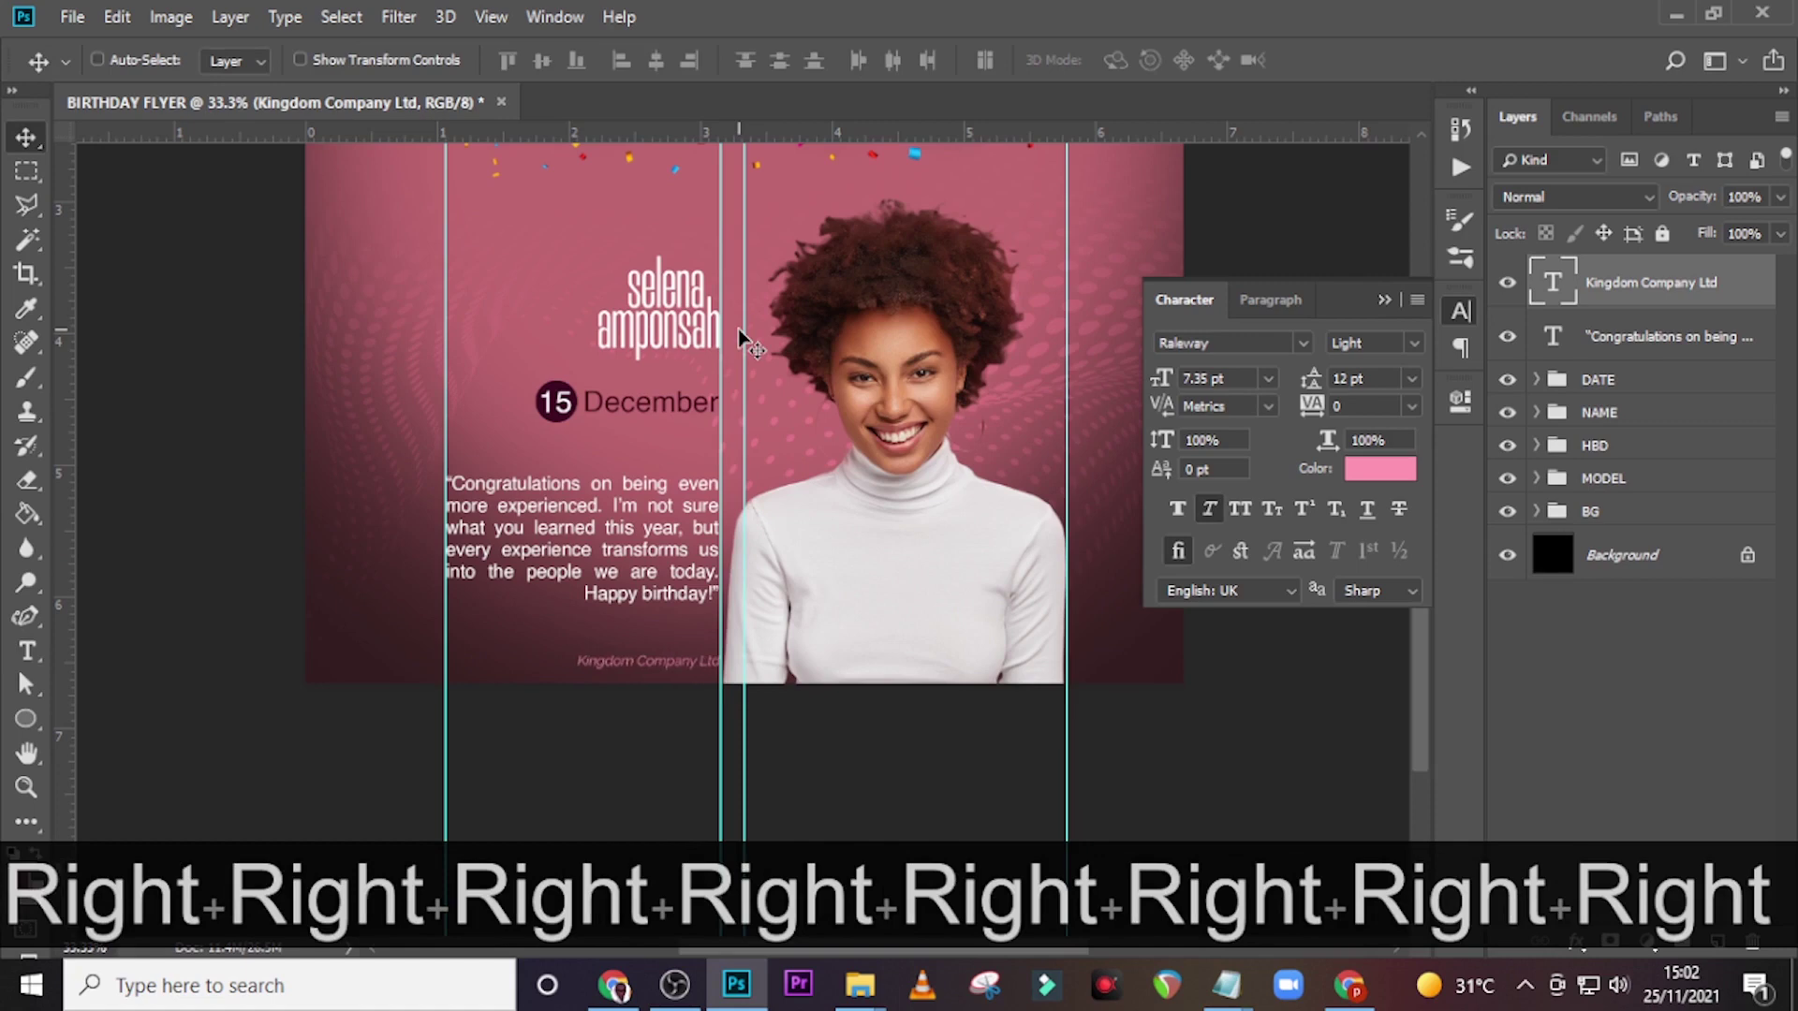
# - Move the Kingdom Company Ltd text up until it sits directly beneath the message's last line
pyautogui.hotkey('shift', 'Up')
pyautogui.hotkey('shift', 'Up')
pyautogui.hotkey('shift', 'Up')
pyautogui.hotkey('shift', 'Up')
pyautogui.hotkey('shift', 'Up')
pyautogui.hotkey('shift', 'Up')
pyautogui.hotkey('shift', 'Up')
pyautogui.hotkey('shift', 'Up')
pyautogui.hotkey('shift', 'Up')
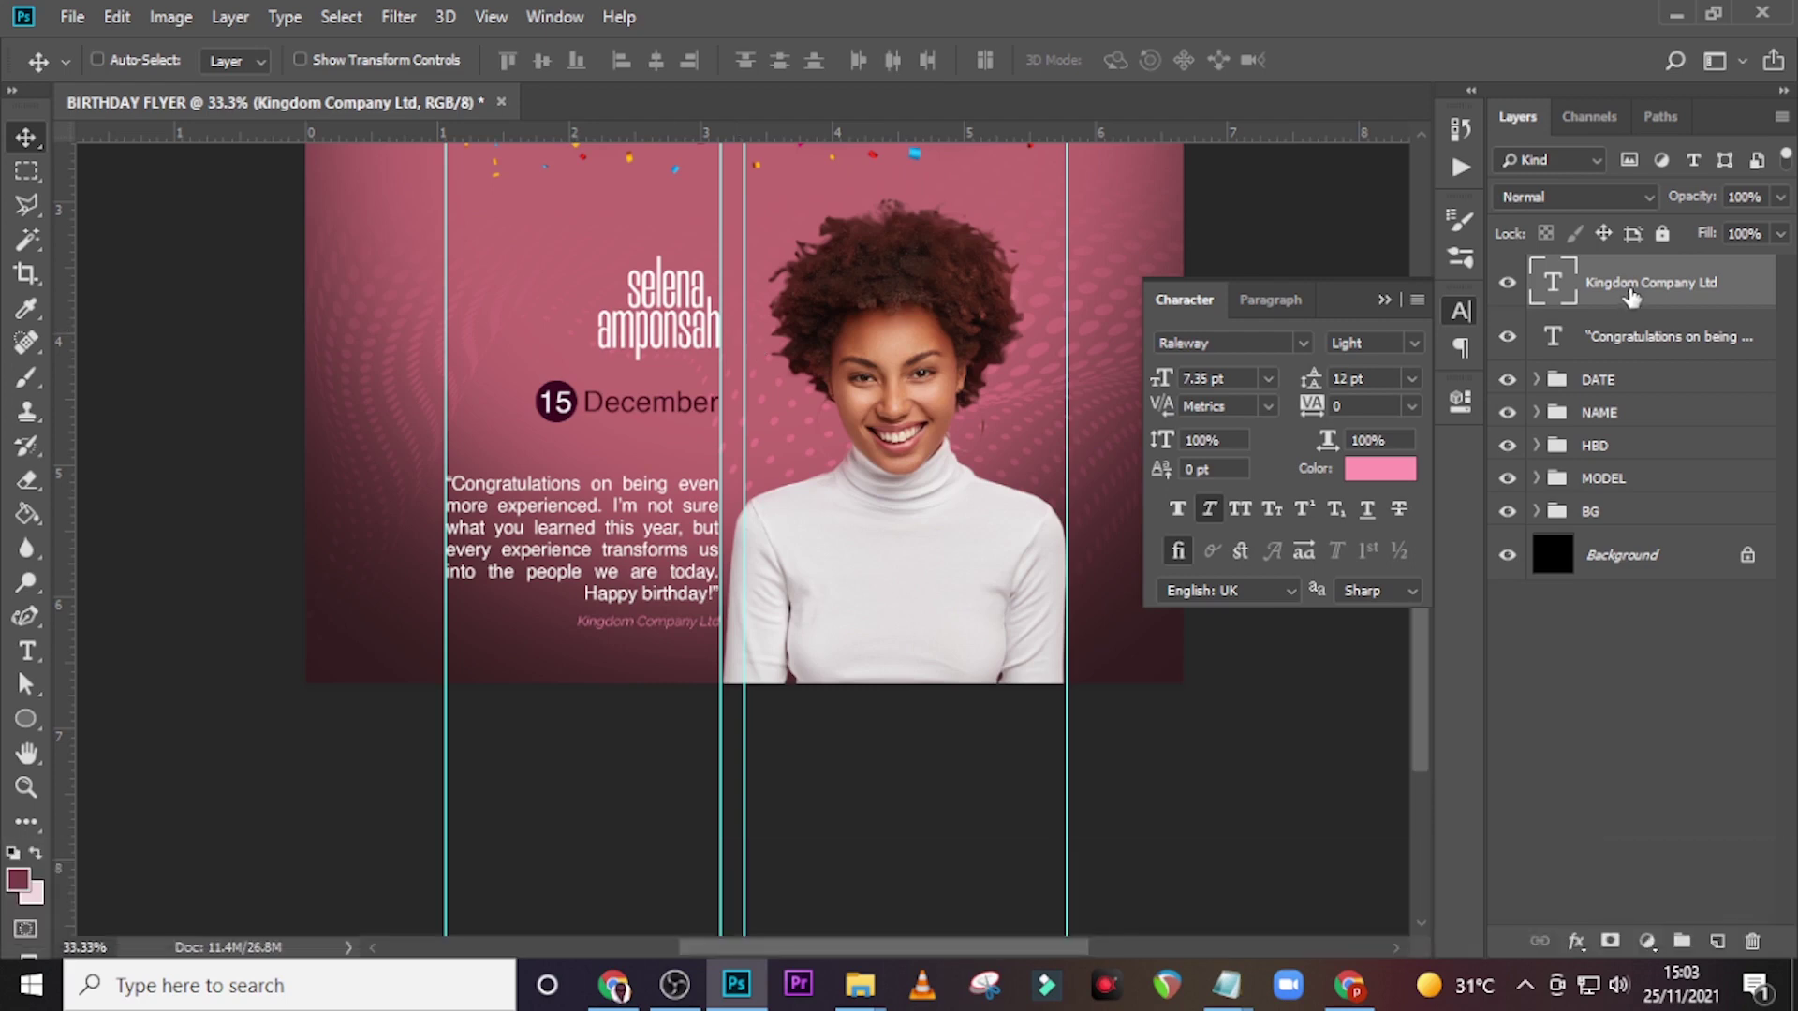
# - Duplicate the Kingdom Company Ltd text and place the copy, without faux italic, at the bottom centre of the model's white sweater
pyautogui.hotkey('ctrl', 'j')
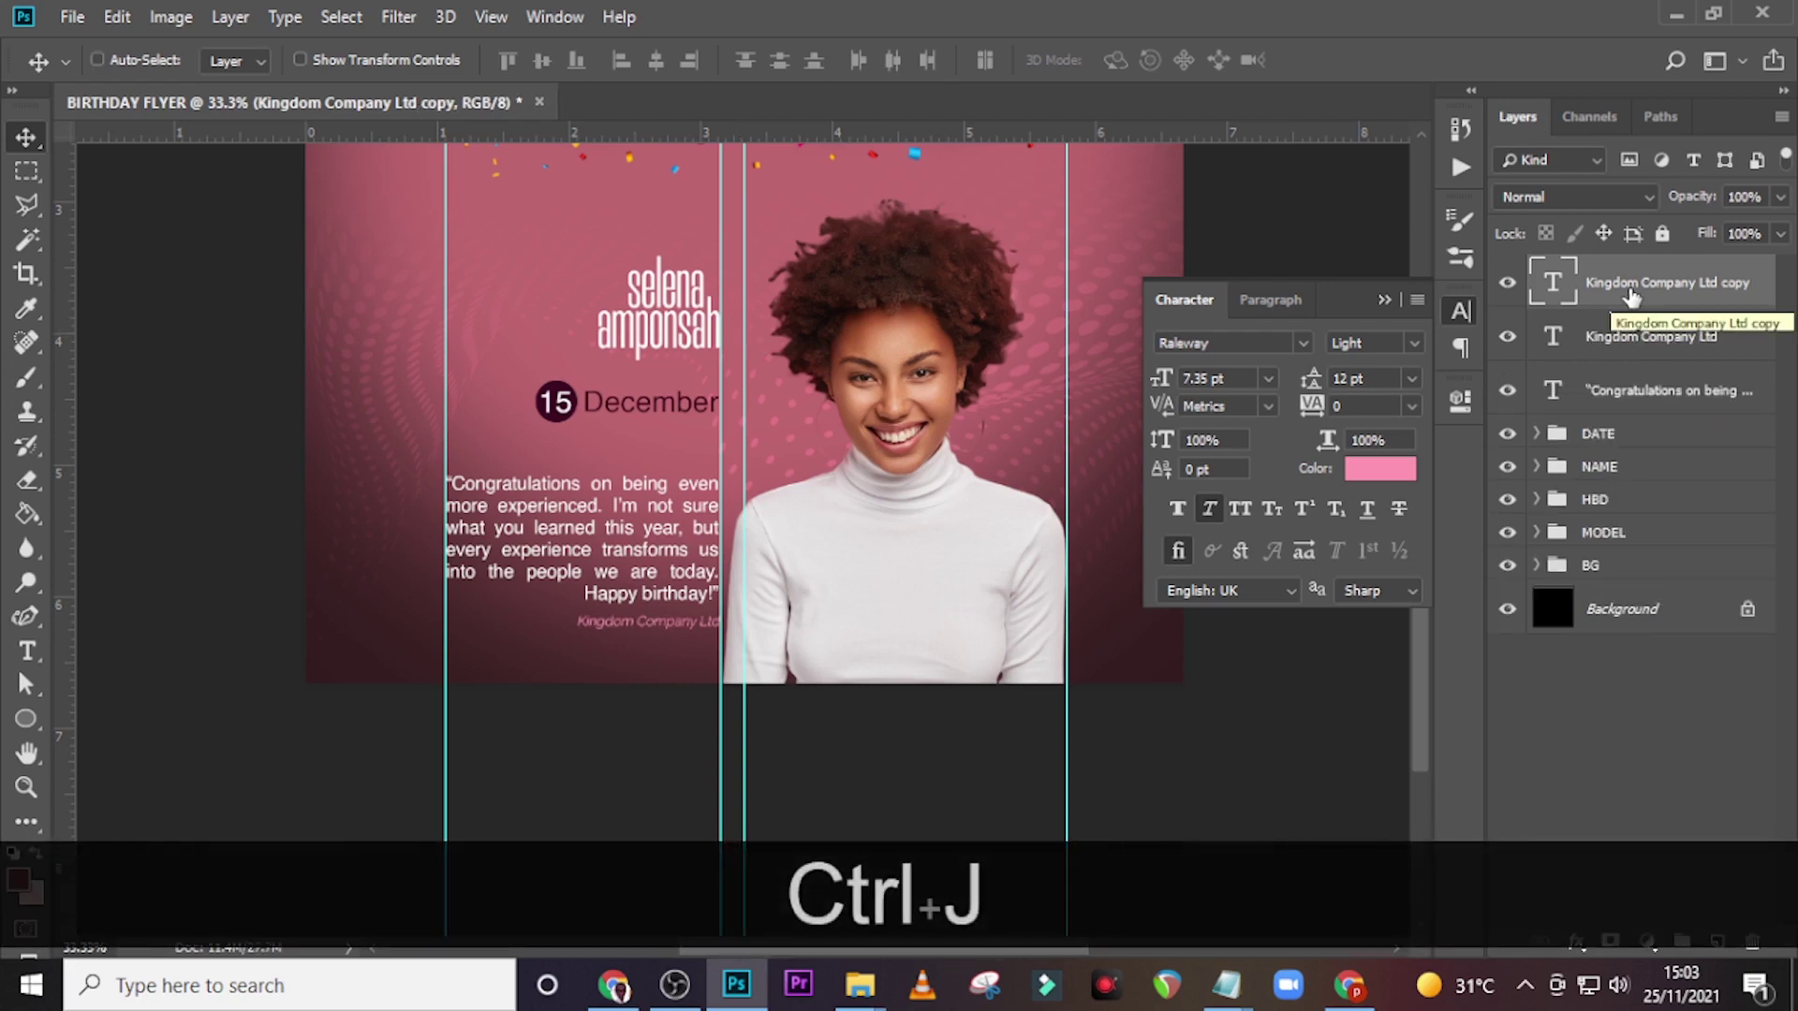
pyautogui.press('v')
pyautogui.moveTo(617, 621); pyautogui.dragTo(864, 670)
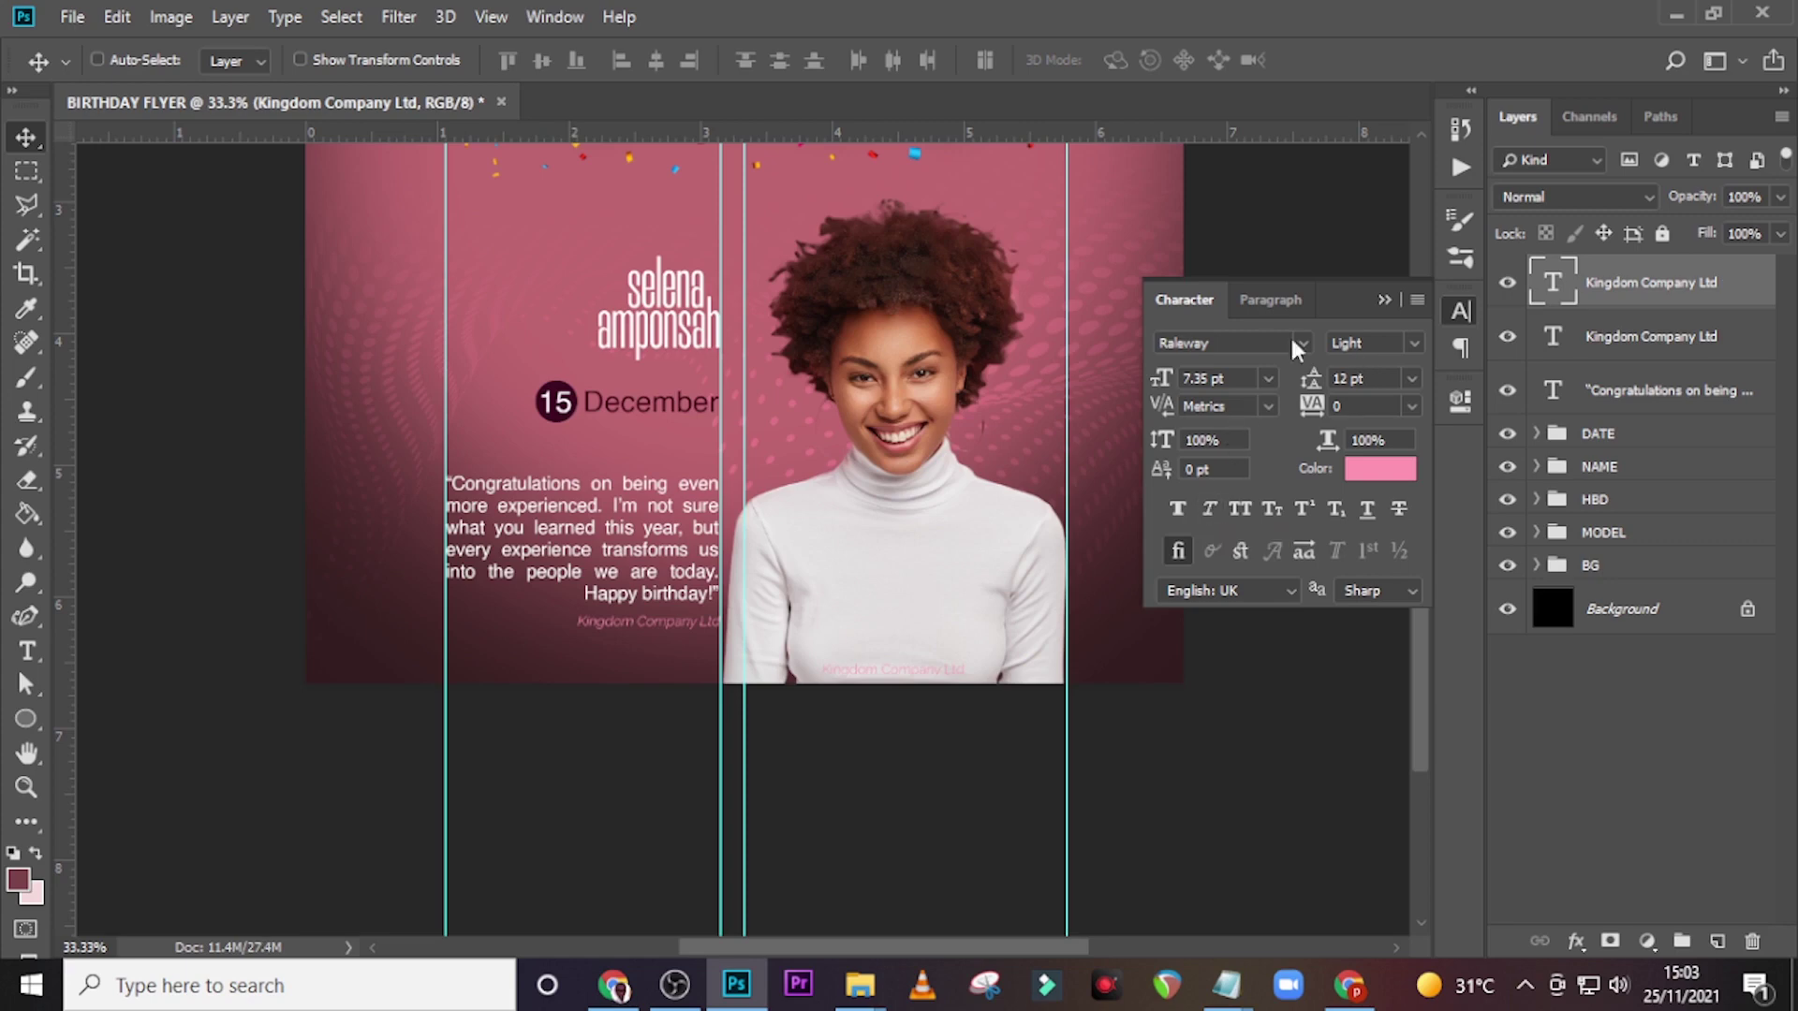
# - Set the copied company text on the sweater to Raleway Medium and color it black, hex 000000
pyautogui.click(1414, 346)
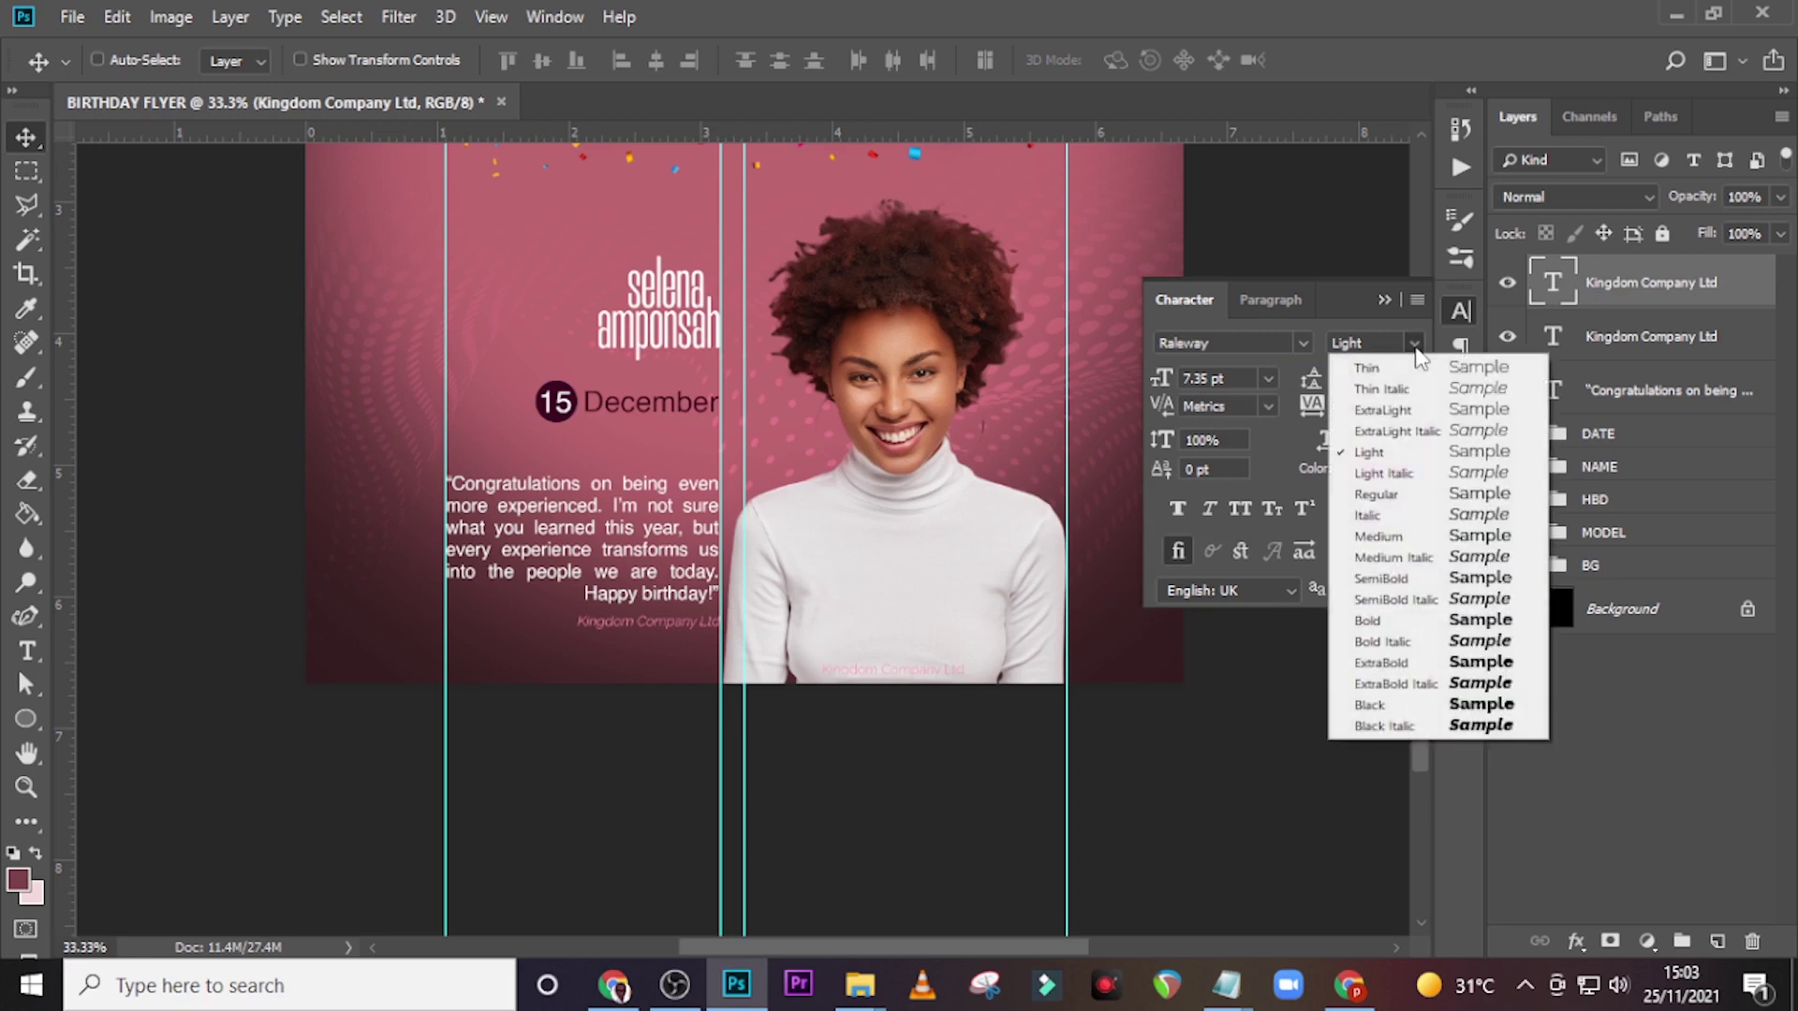
pyautogui.click(1376, 541)
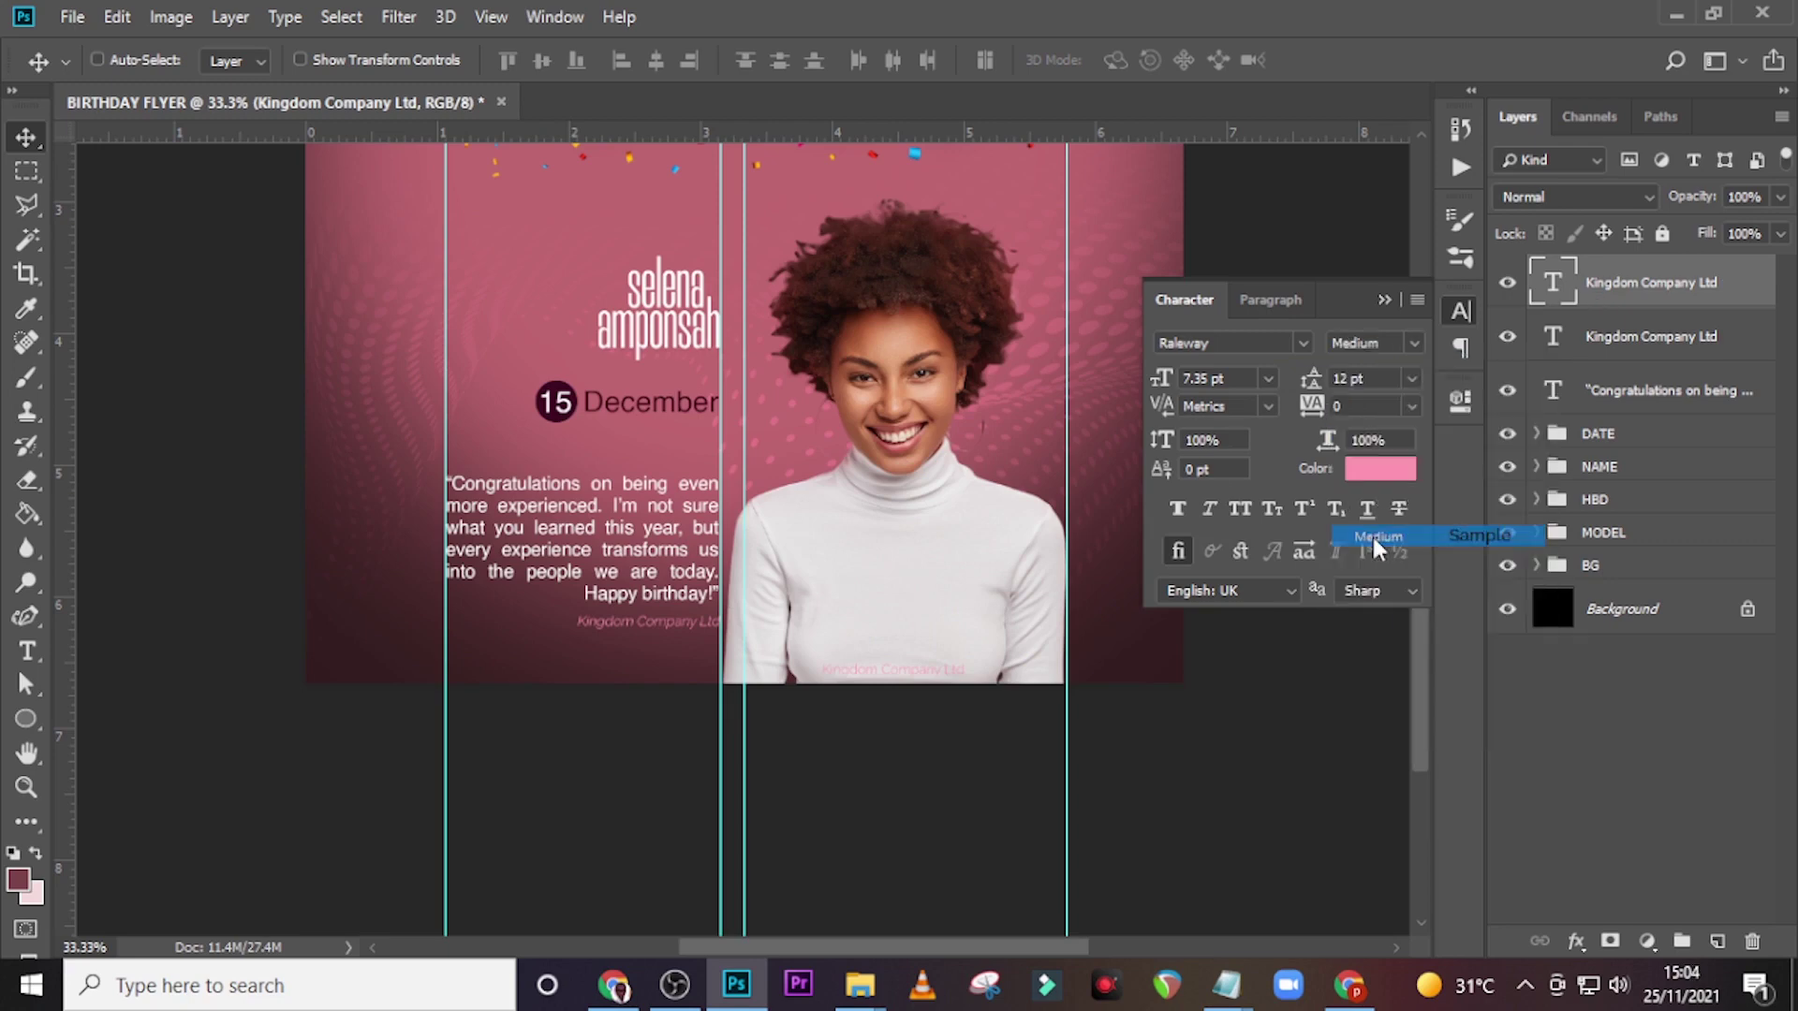
pyautogui.click(1377, 471)
pyautogui.write('000000')
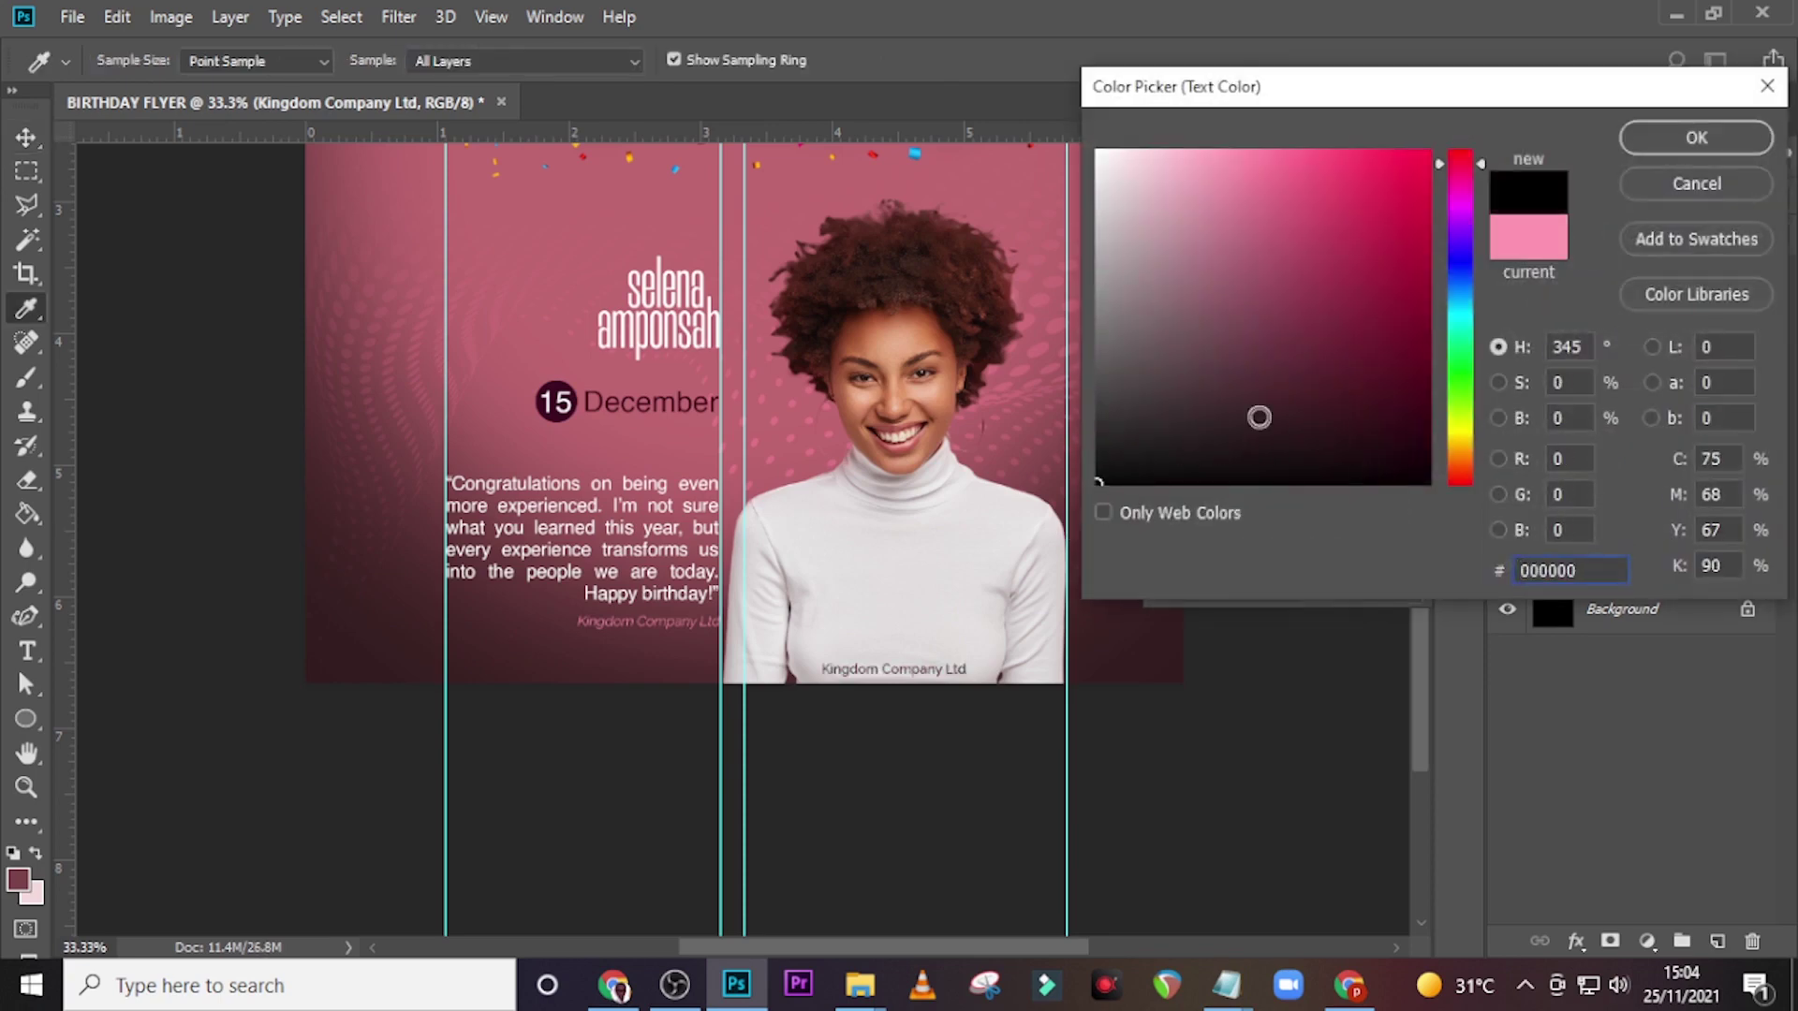
pyautogui.press('Return')
# - Place the F social media icons image from the DONE folder, scaled down to a small row at the end of the sweater's company text
pyautogui.moveTo(860, 998)
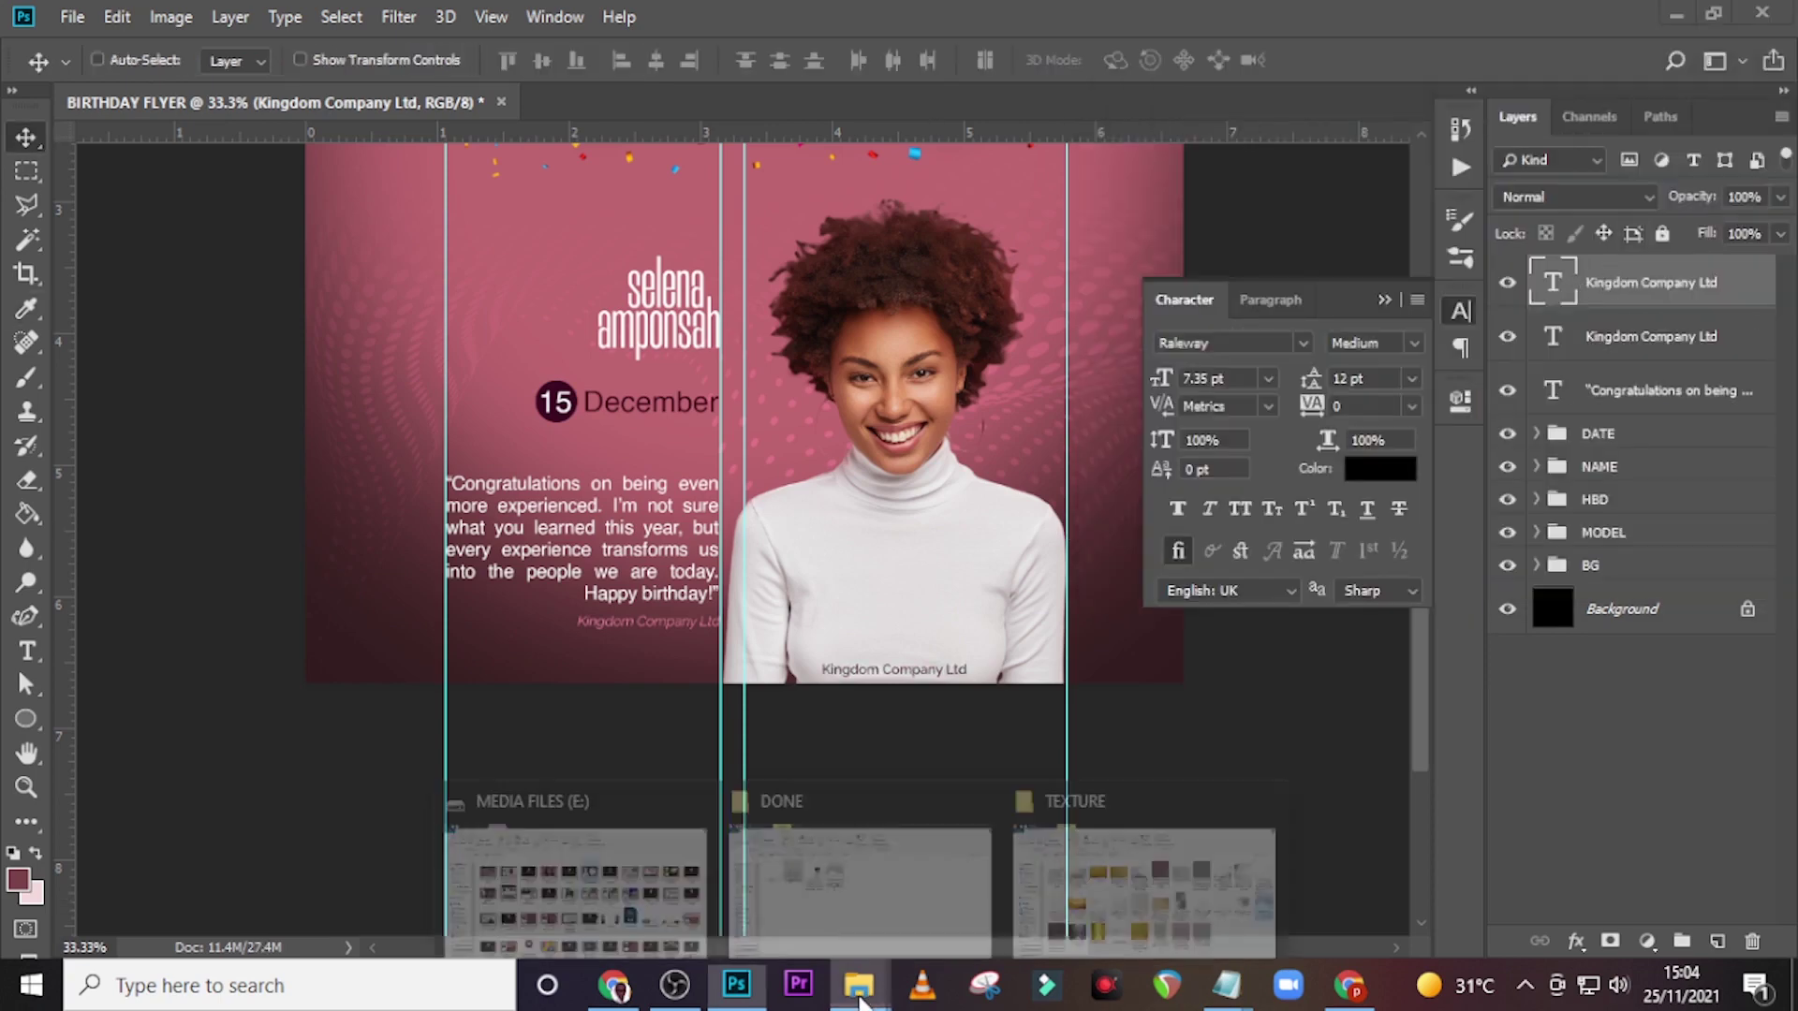
pyautogui.click(859, 880)
pyautogui.click(297, 358)
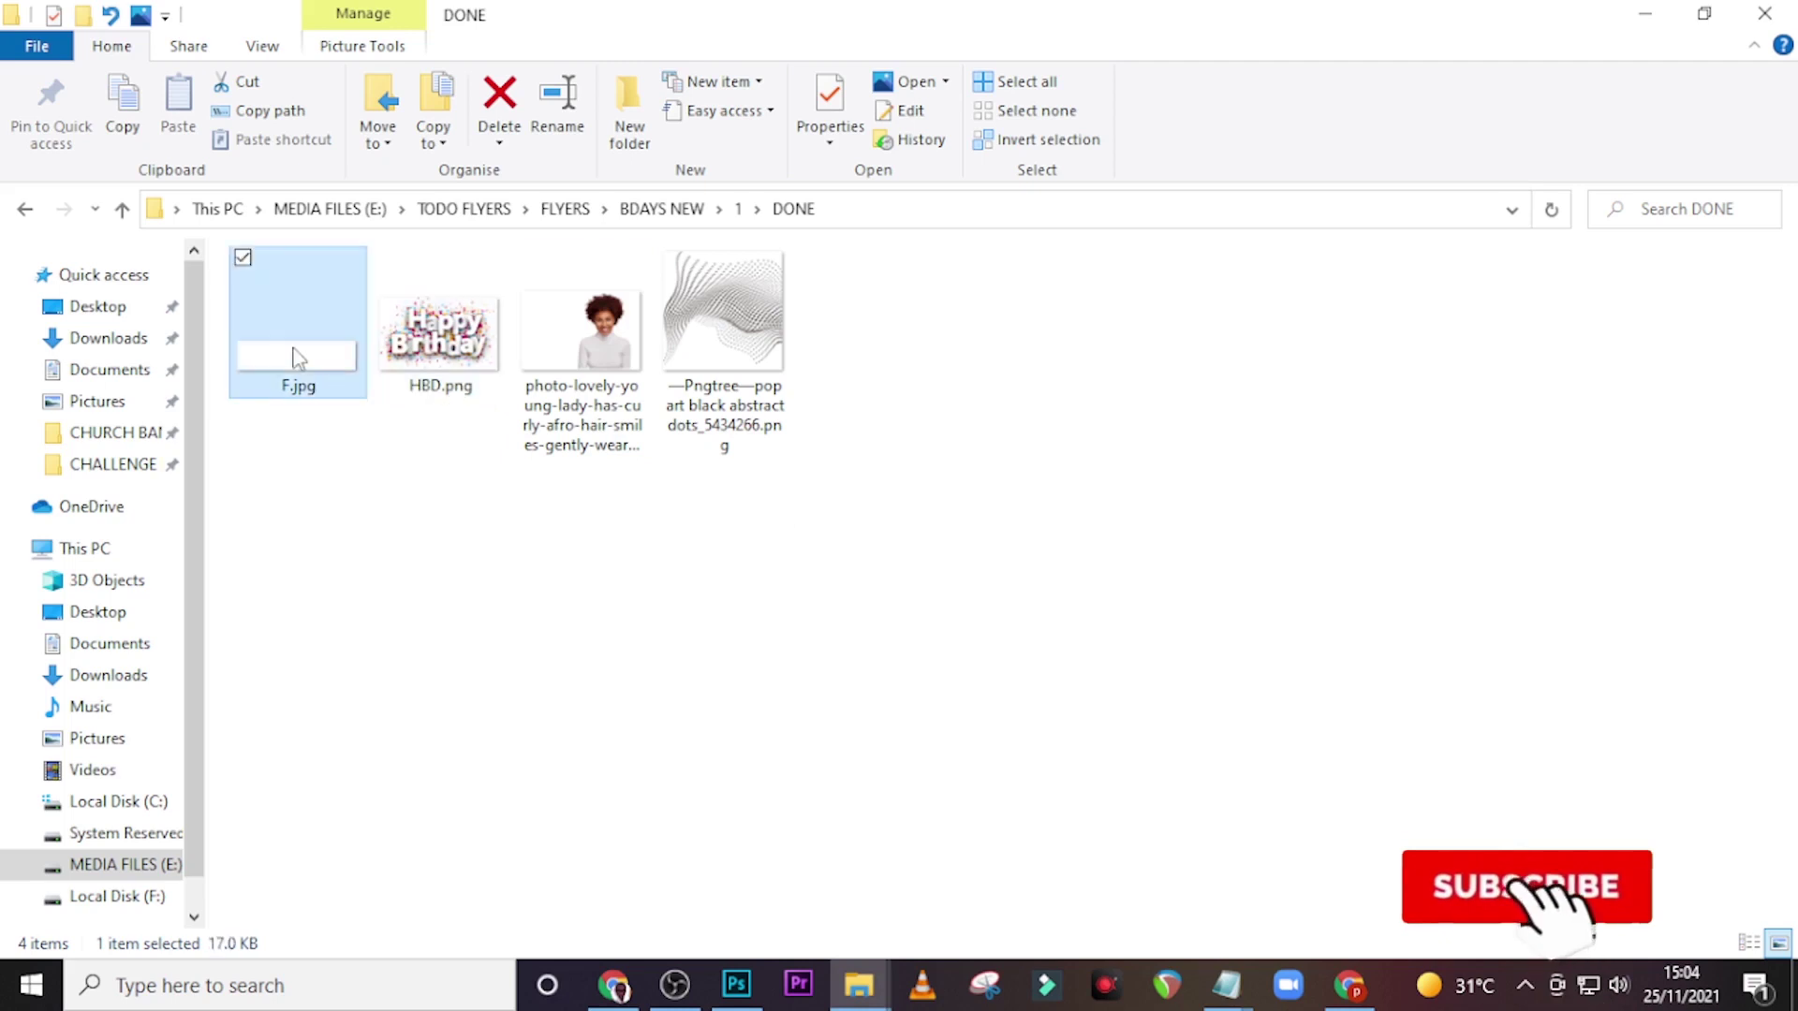
pyautogui.moveTo(298, 358); pyautogui.dragTo(974, 659)
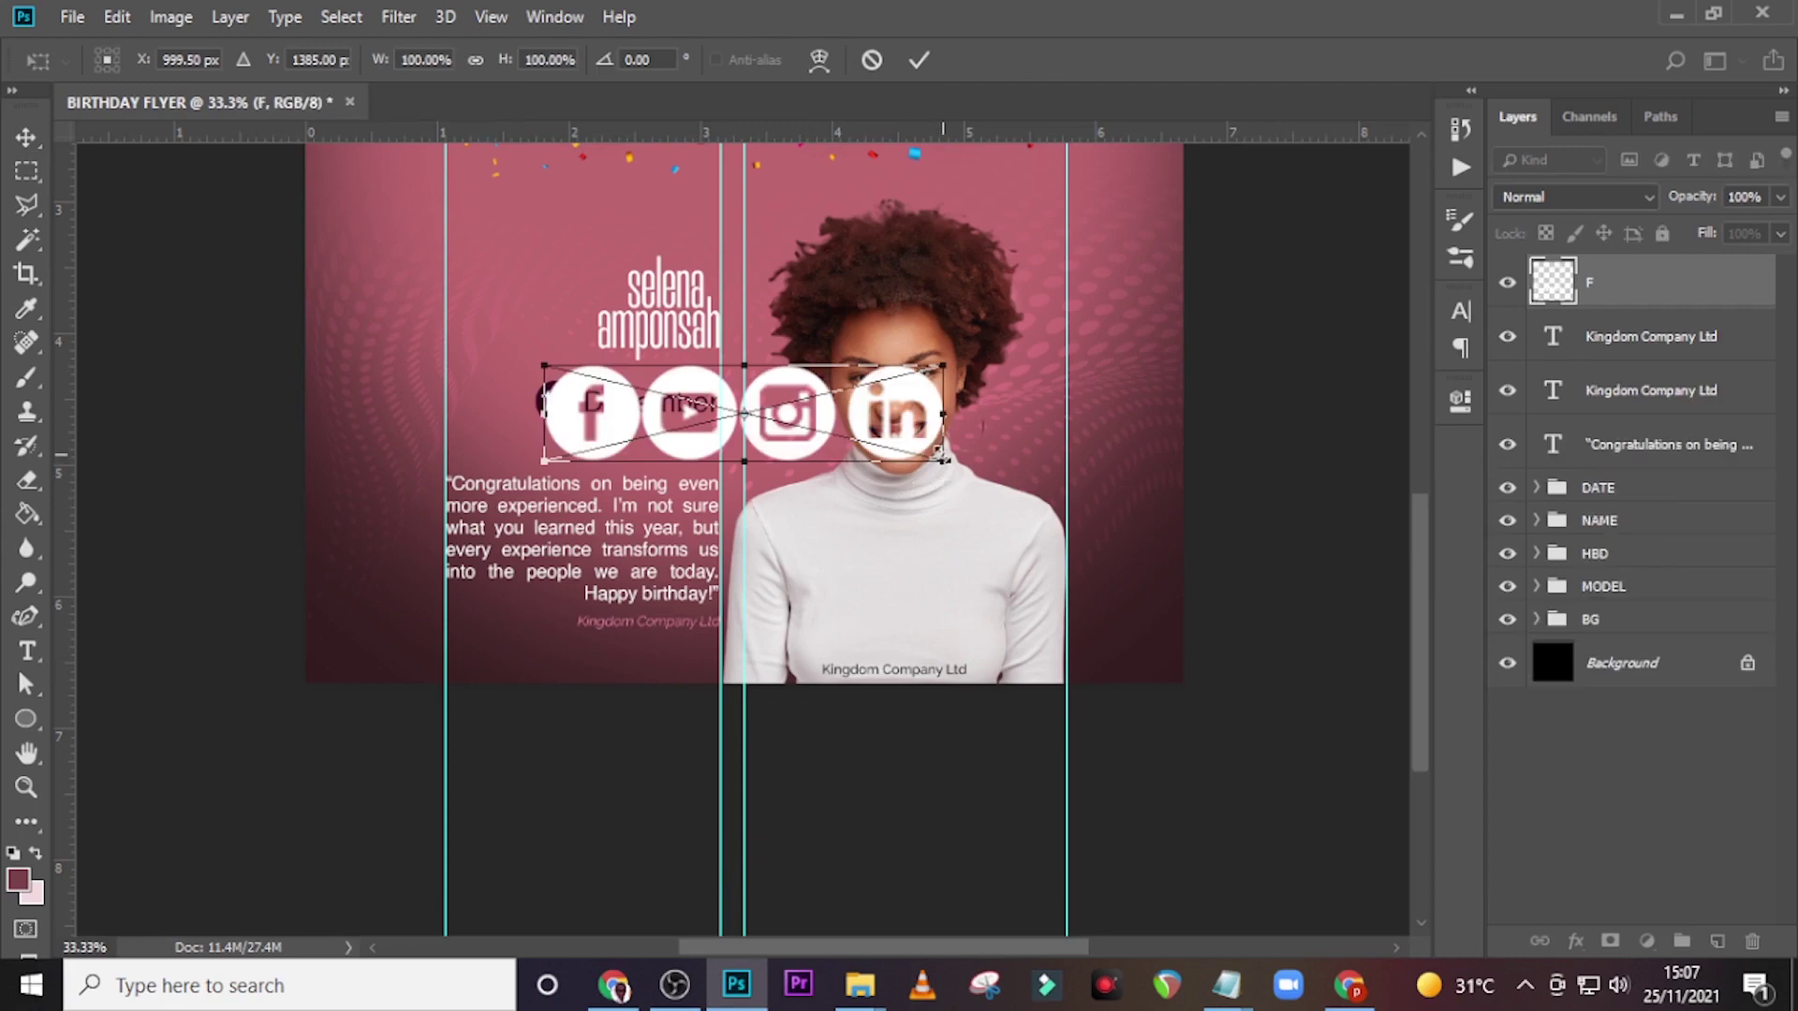
pyautogui.press('alt')
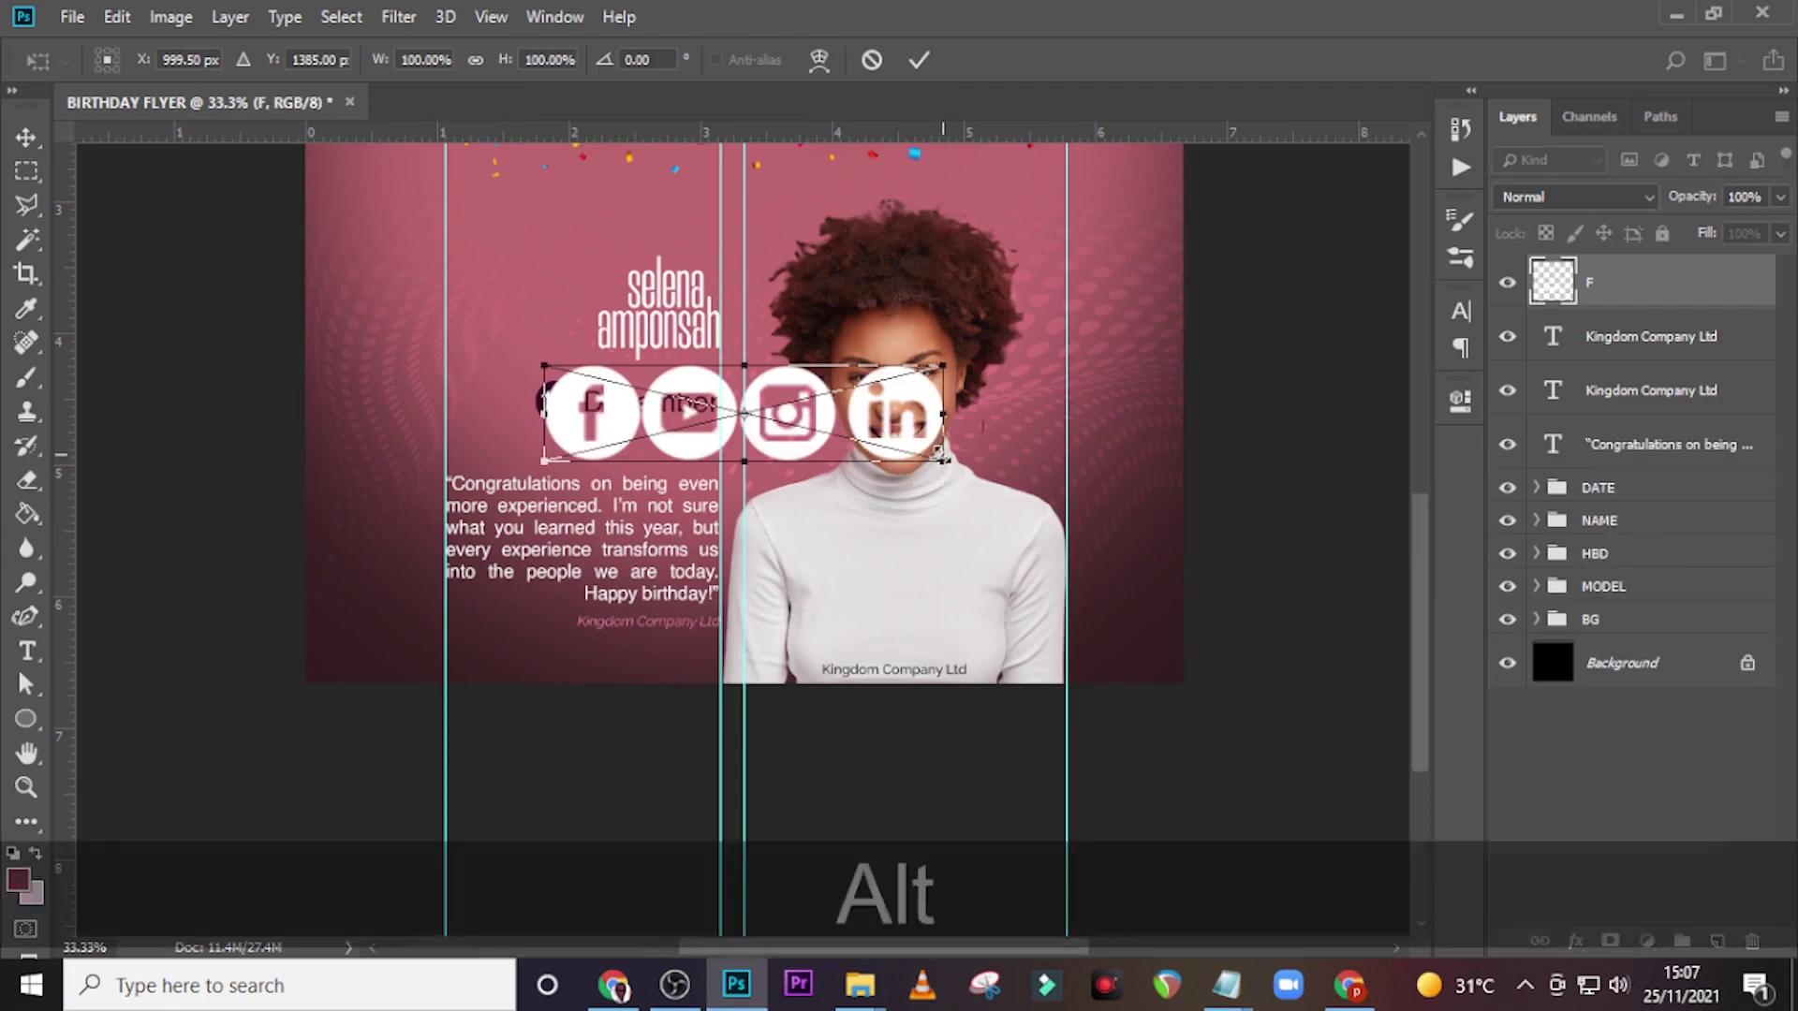
pyautogui.moveTo(944, 459); pyautogui.dragTo(994, 678)
pyautogui.hotkey('alt', 'shift', 'Return')
pyautogui.press('v')
# - Apply a Color Overlay in black, hex 000000, to the social media icons layer
pyautogui.doubleClick(1754, 304)
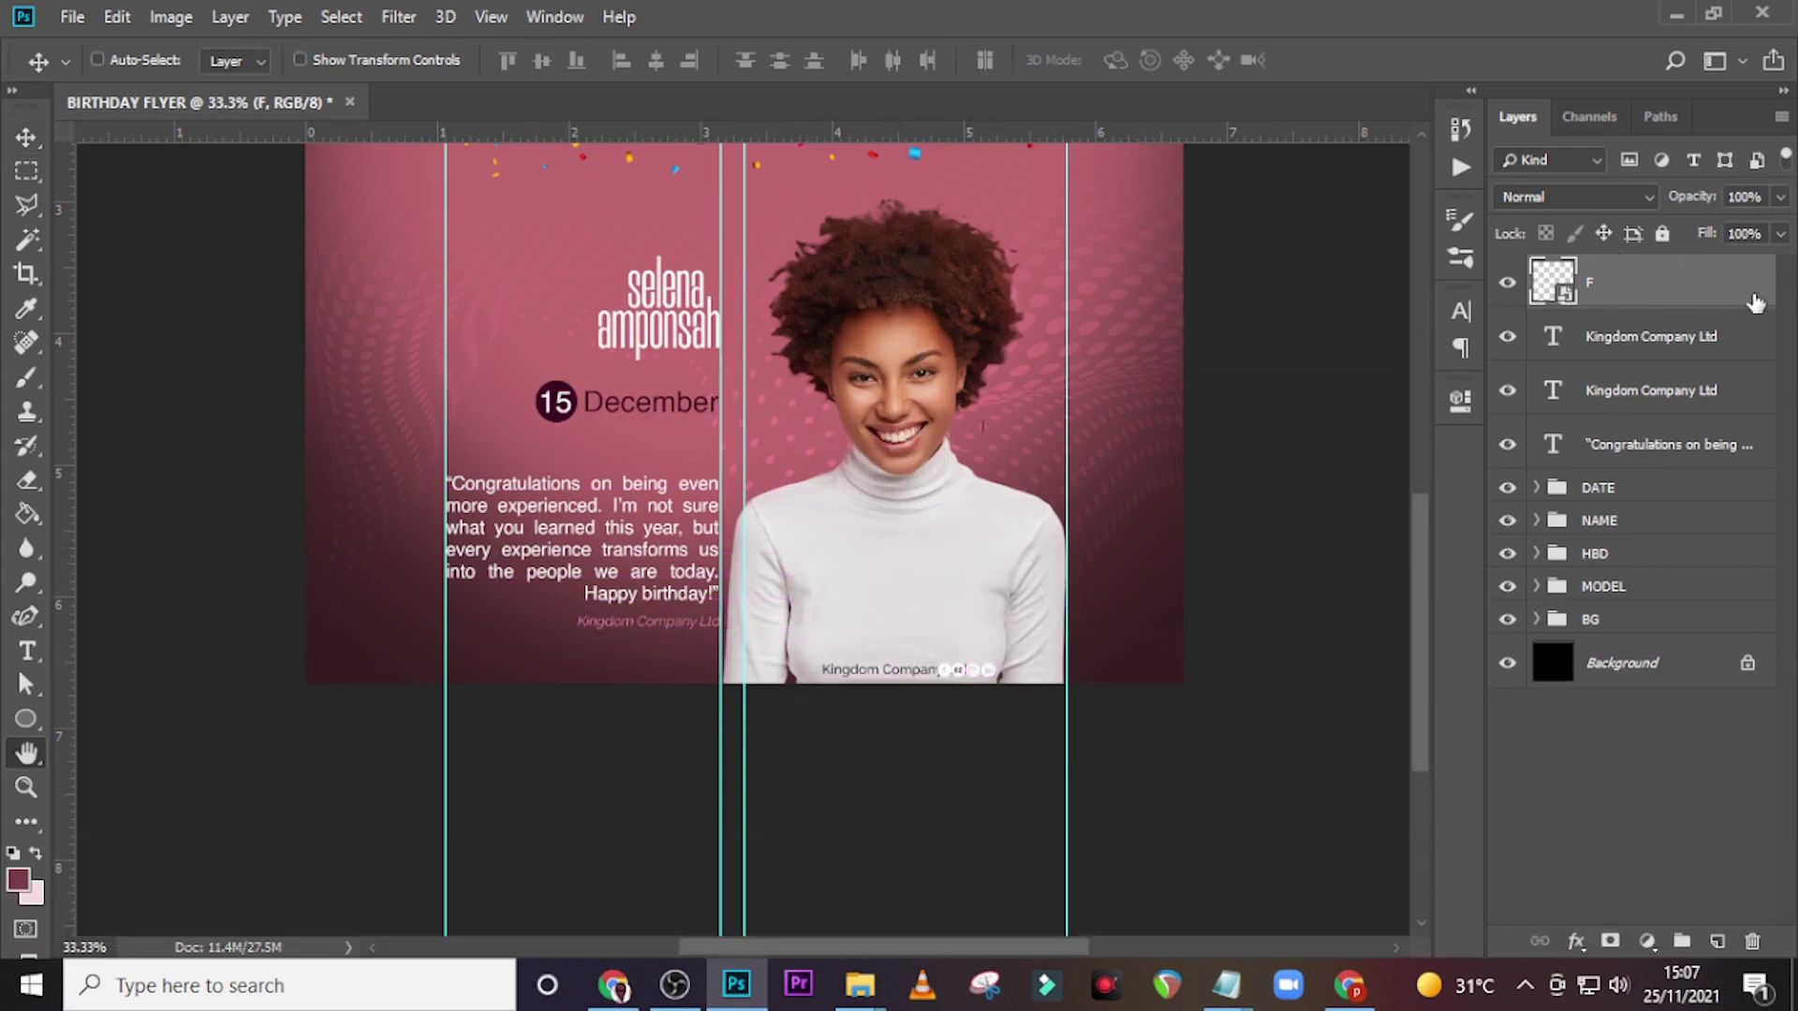
pyautogui.click(860, 558)
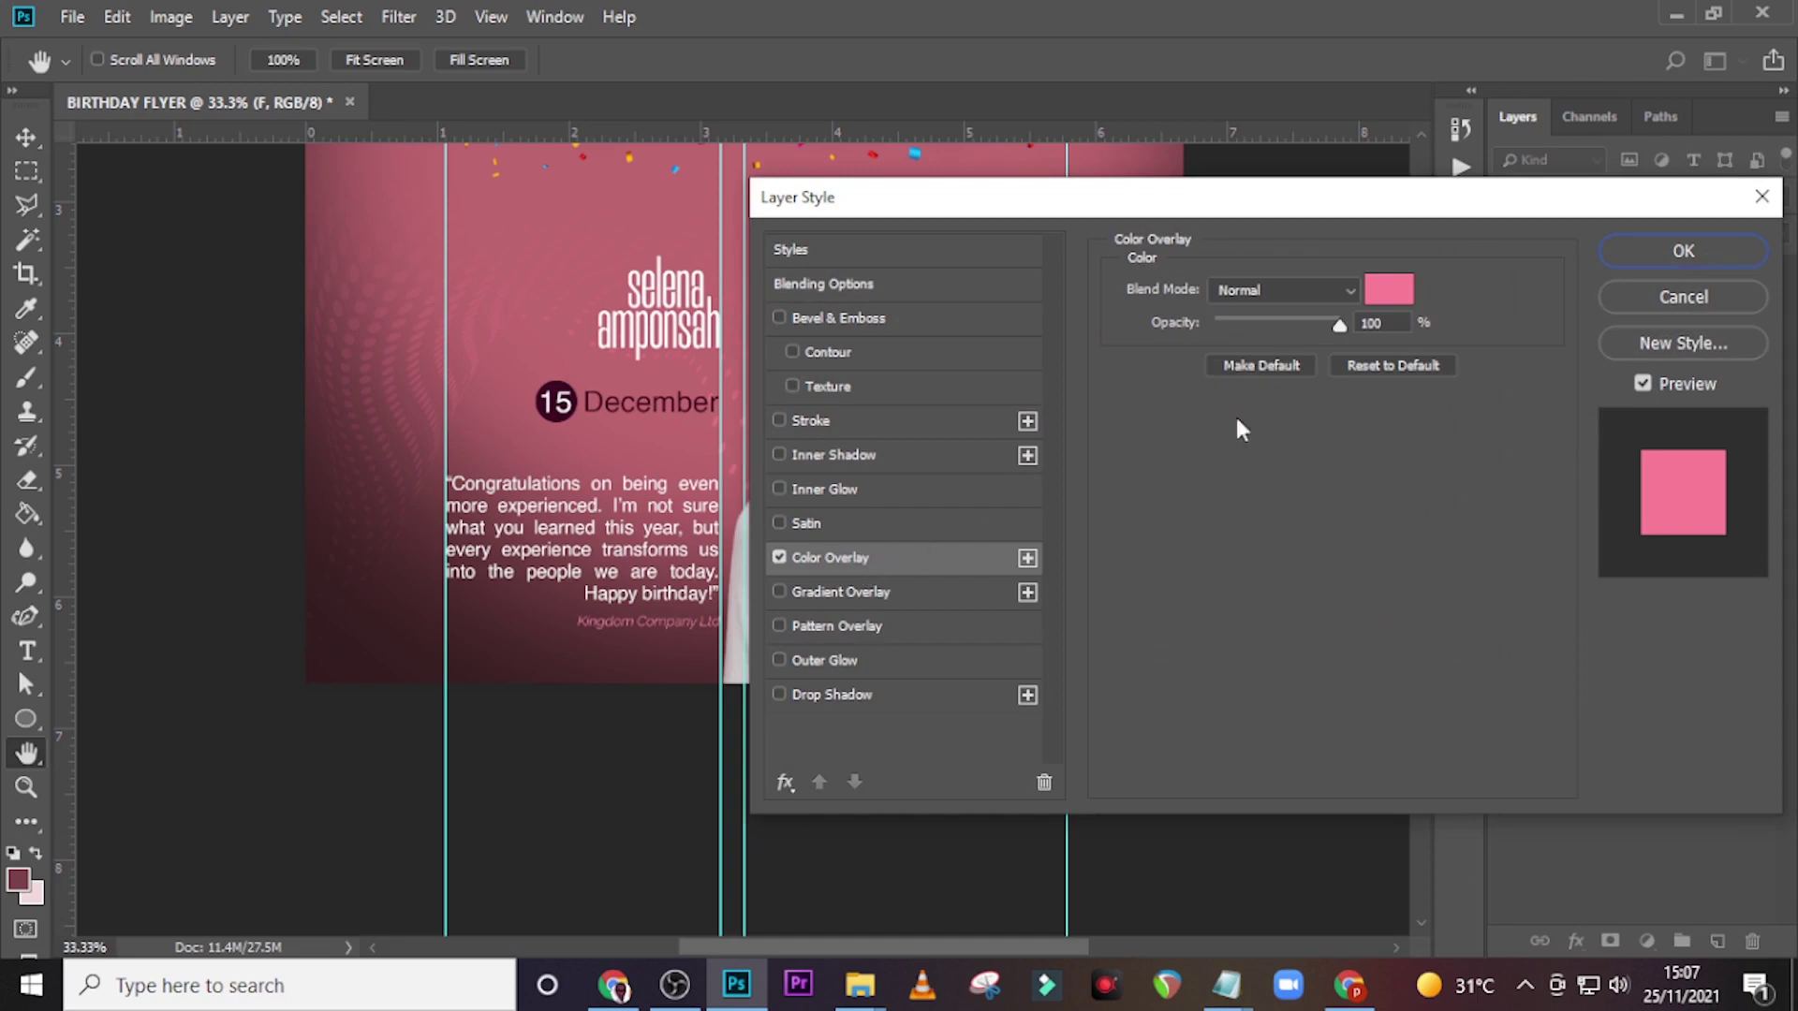
pyautogui.click(1391, 290)
pyautogui.click(1105, 481)
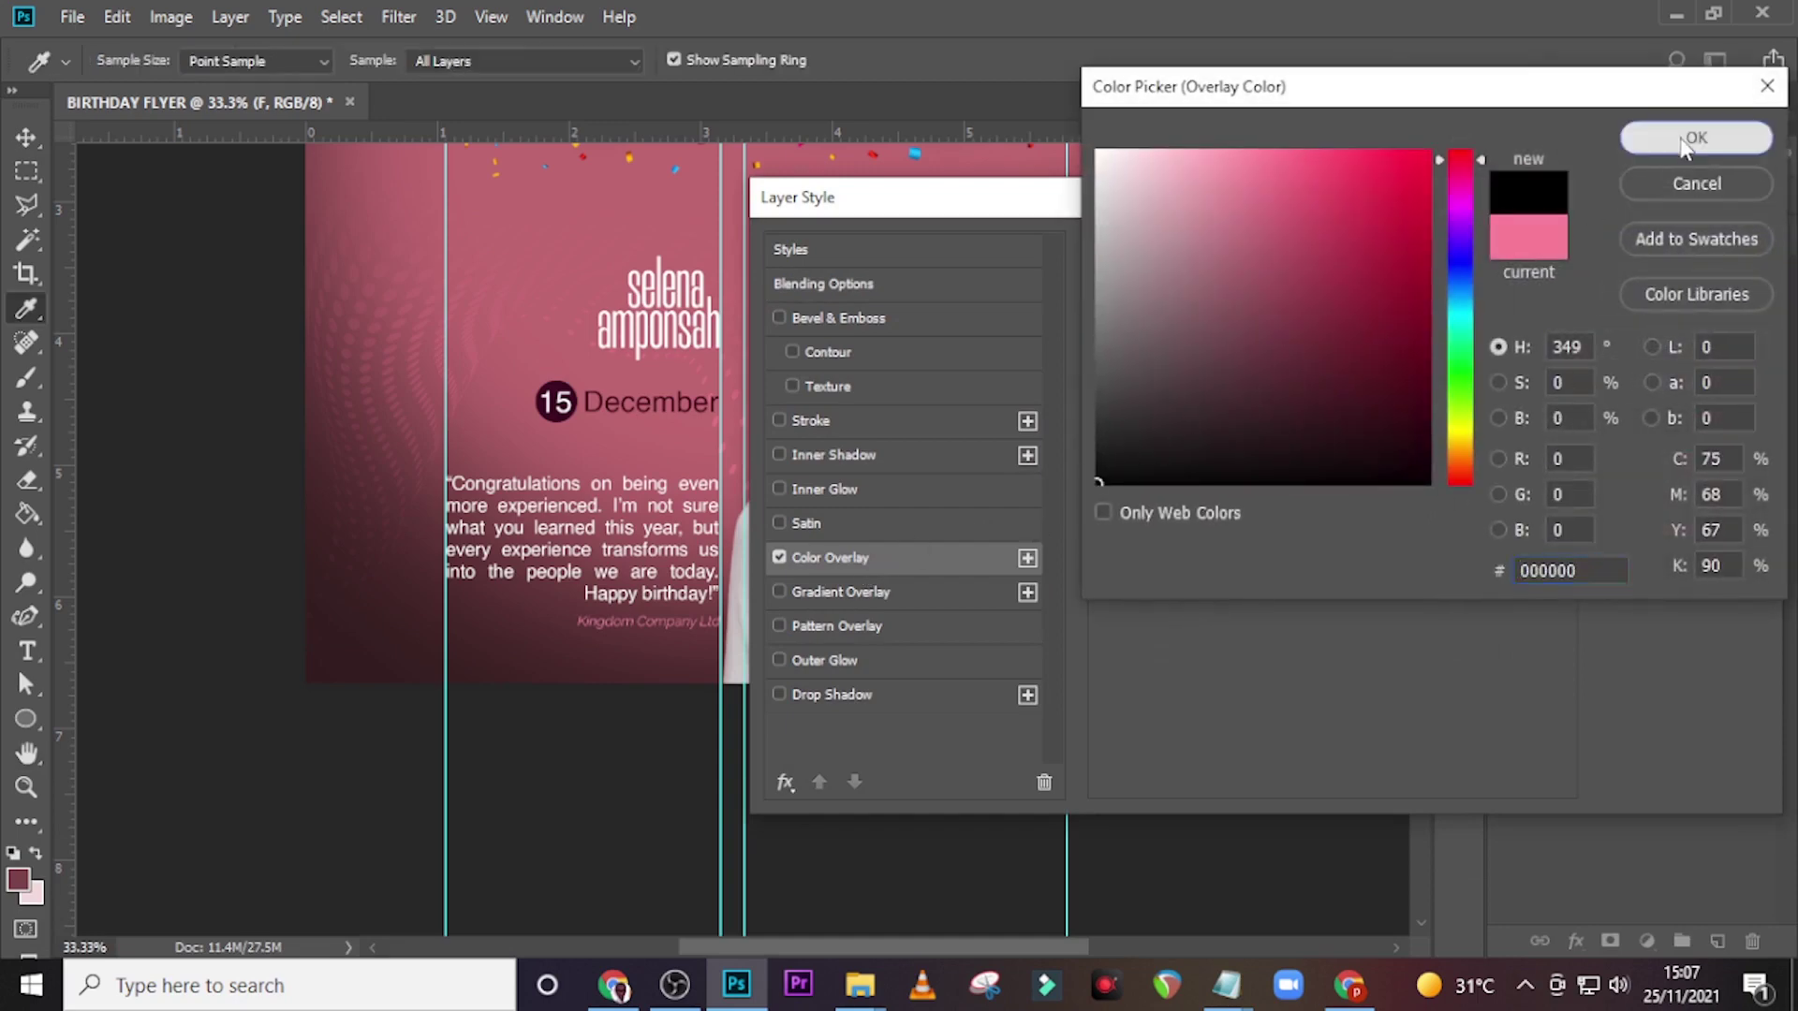
pyautogui.click(1742, 136)
pyautogui.click(1686, 246)
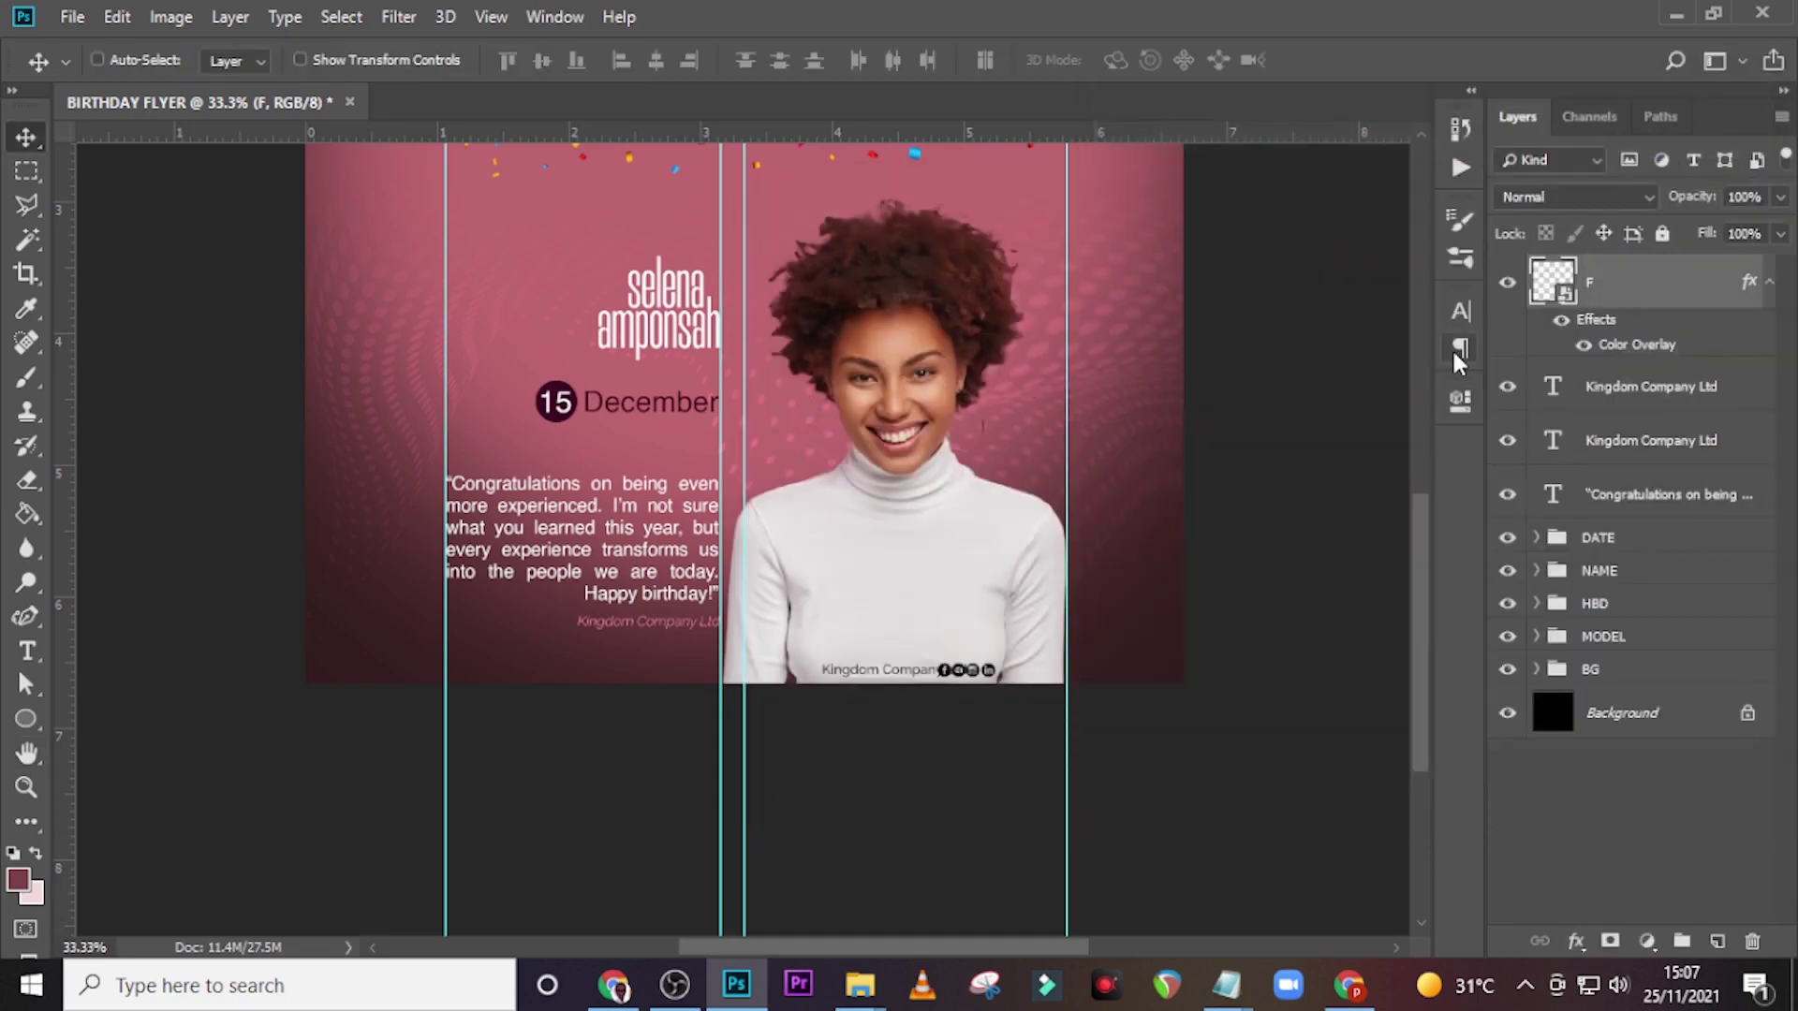
# - Move the social media icons right until they clear the end of the company text on the sweater
pyautogui.hotkey('ctrl', '=')
pyautogui.hotkey('ctrl', '=')
pyautogui.hotkey('ctrl', '=')
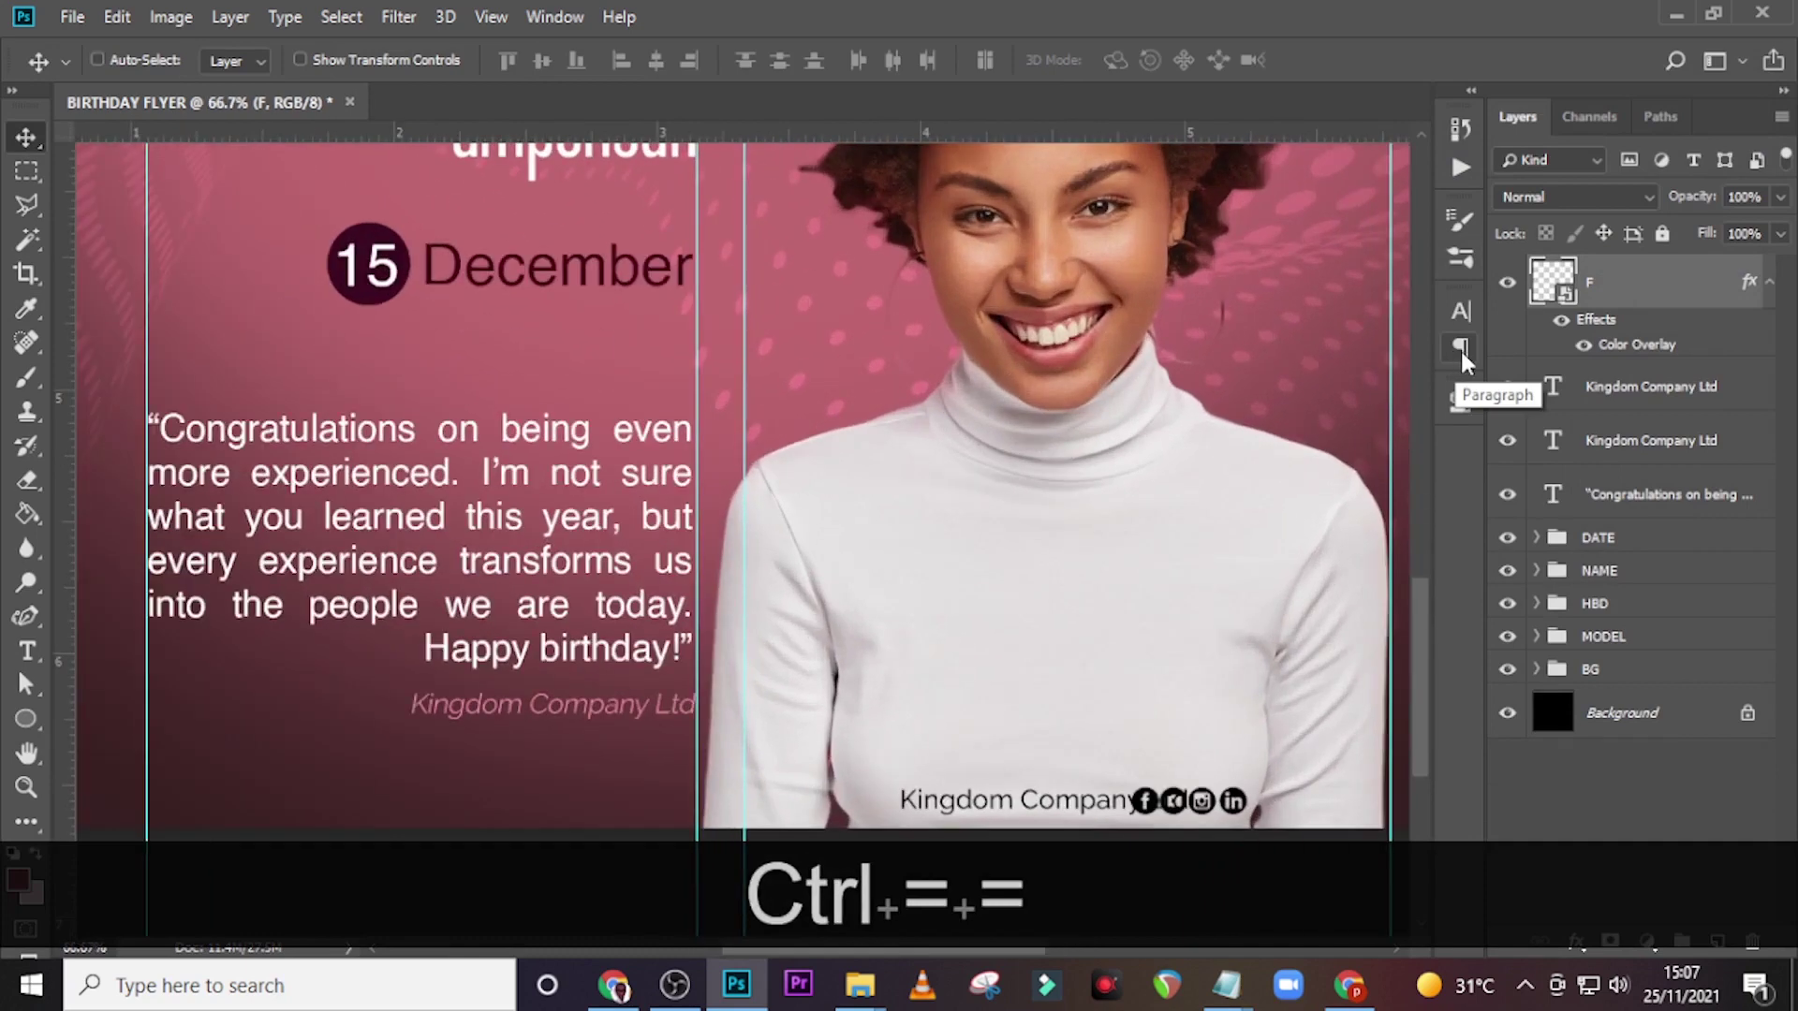
pyautogui.click(1769, 282)
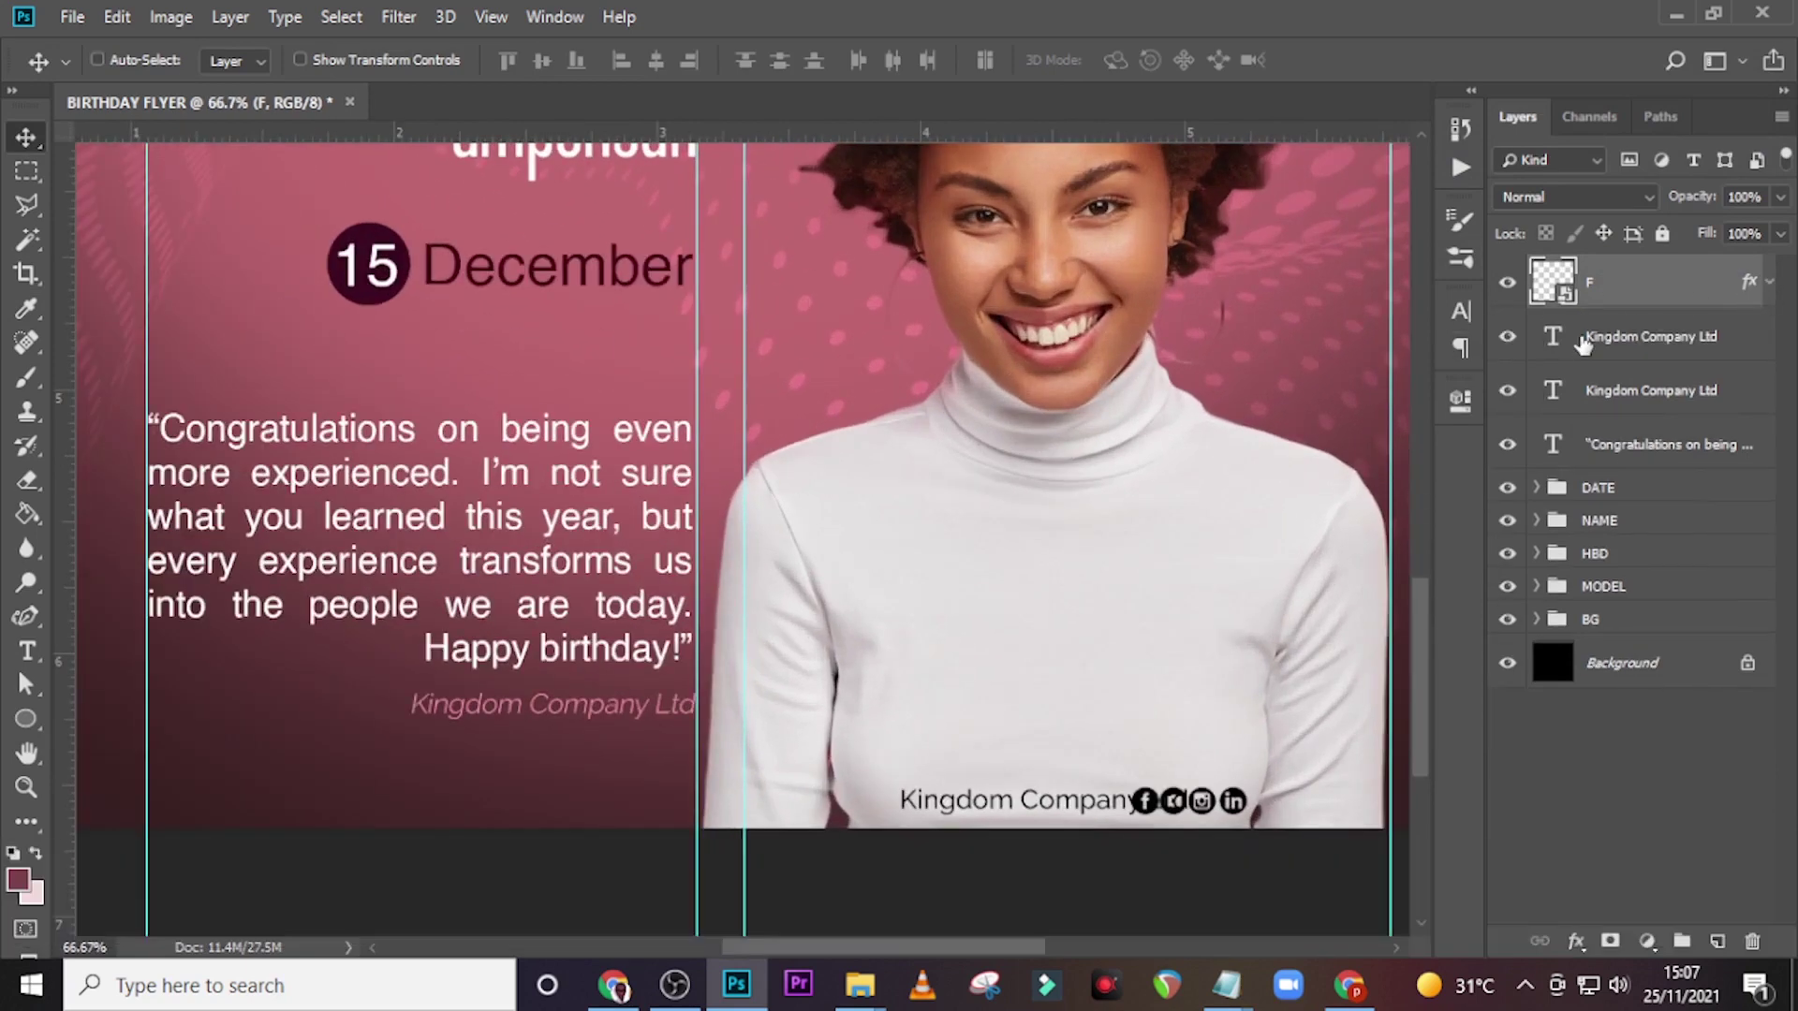
pyautogui.press('v')
pyautogui.press('Right')
pyautogui.press('Right')
pyautogui.hotkey('shift', 'Right')
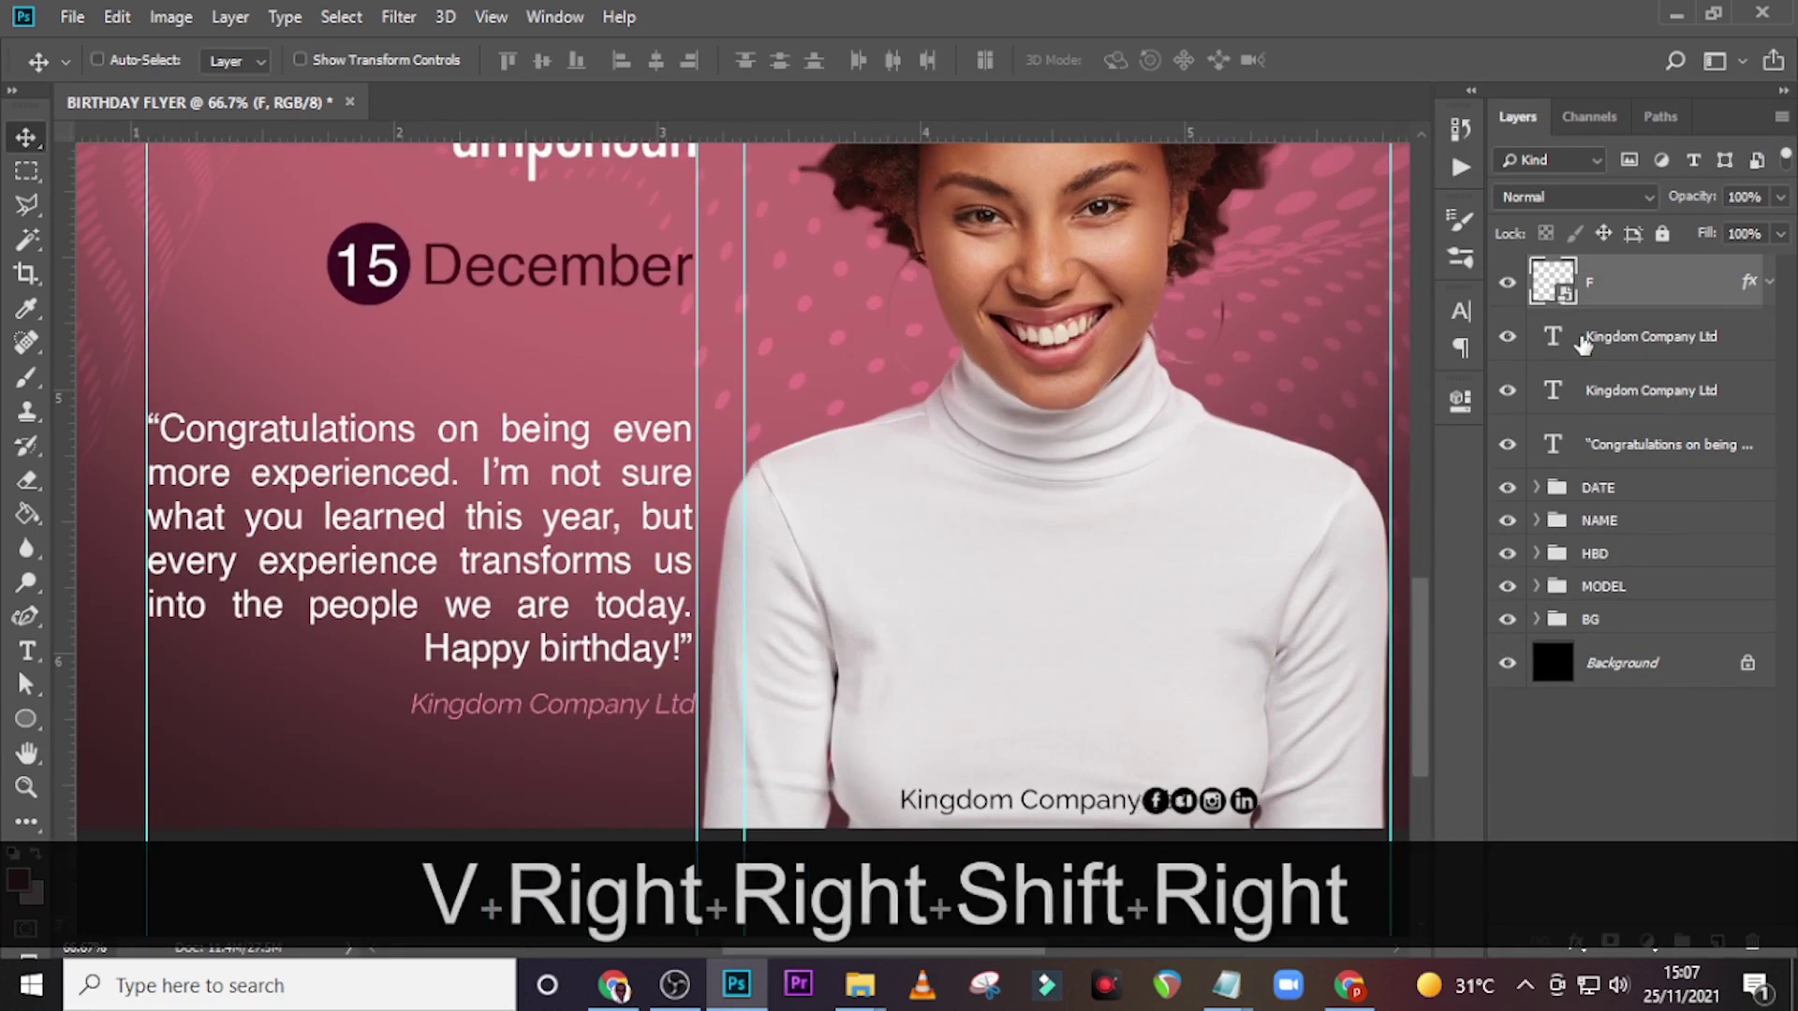
pyautogui.hotkey('shift', 'Right')
pyautogui.hotkey('shift', 'Right')
pyautogui.hotkey('shift', 'Right')
pyautogui.hotkey('shift', 'Right')
pyautogui.hotkey('shift', 'Right')
pyautogui.hotkey('shift', 'Right')
pyautogui.hotkey('shift', 'Right')
pyautogui.hotkey('shift', 'Right')
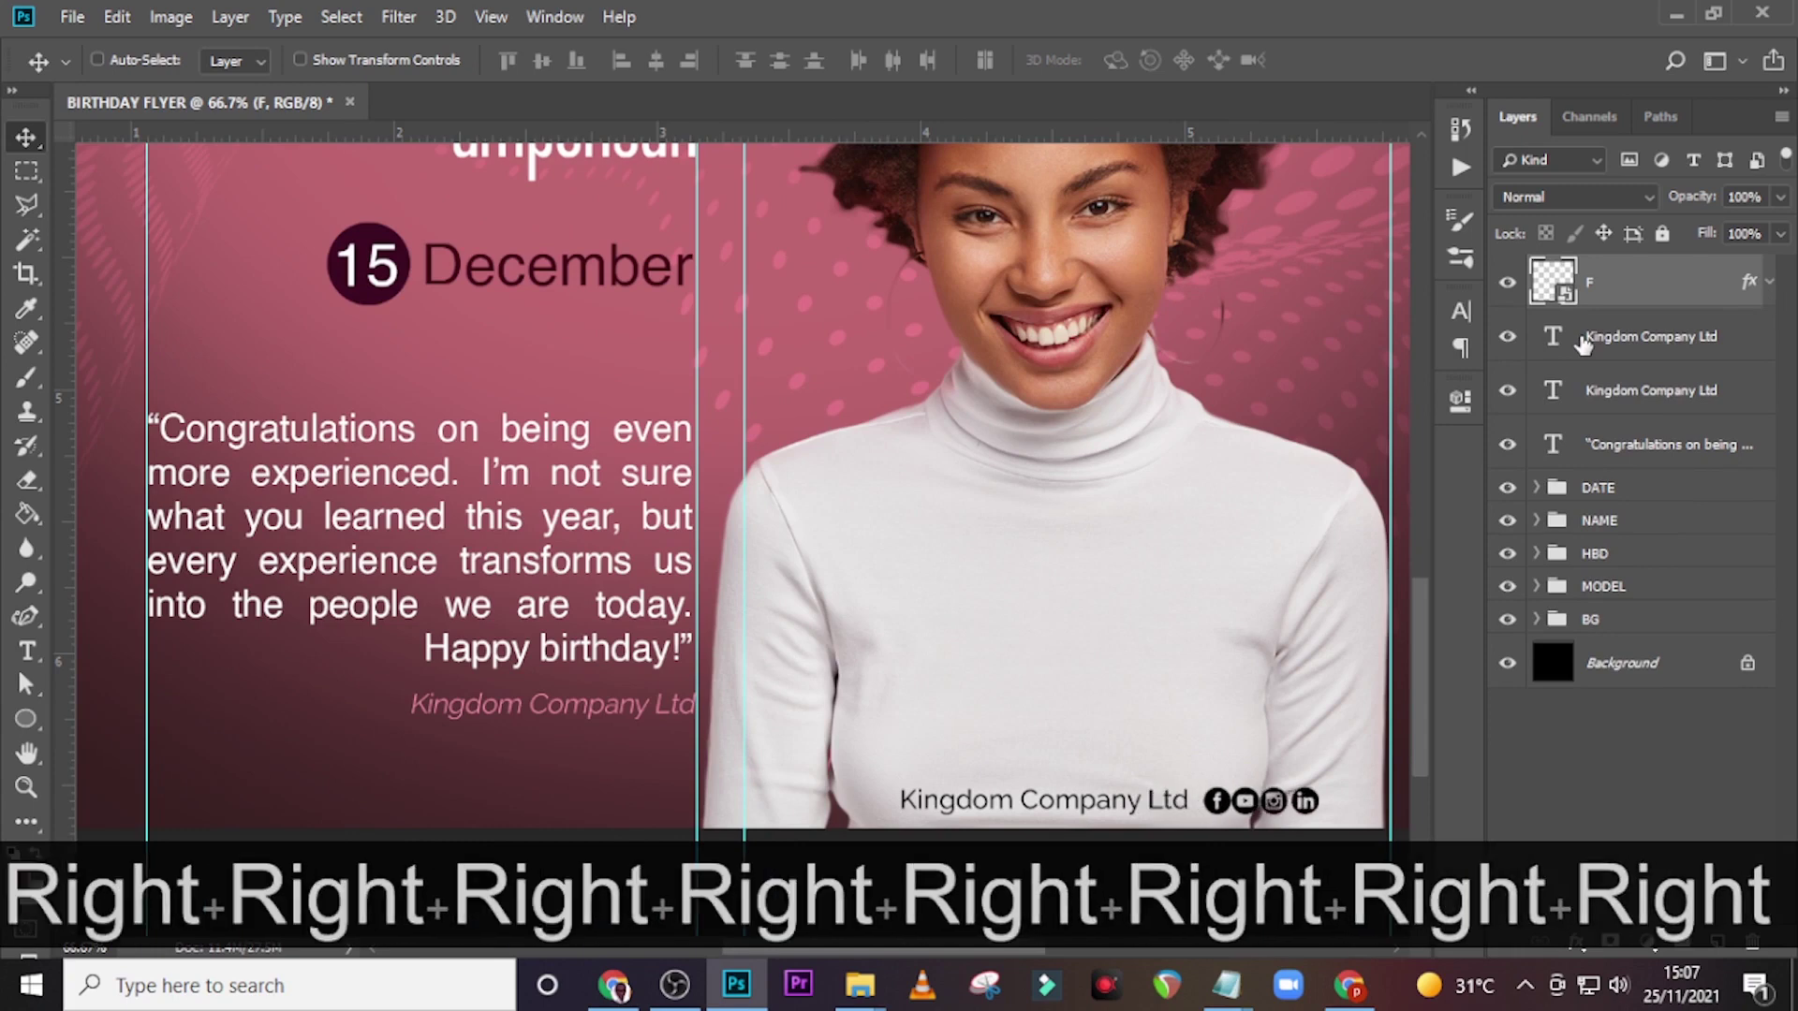
# - Nudge the icons slightly back toward the company text and up to line up with it
pyautogui.press('Left')
pyautogui.press('Left')
pyautogui.press('Left')
pyautogui.press('Left')
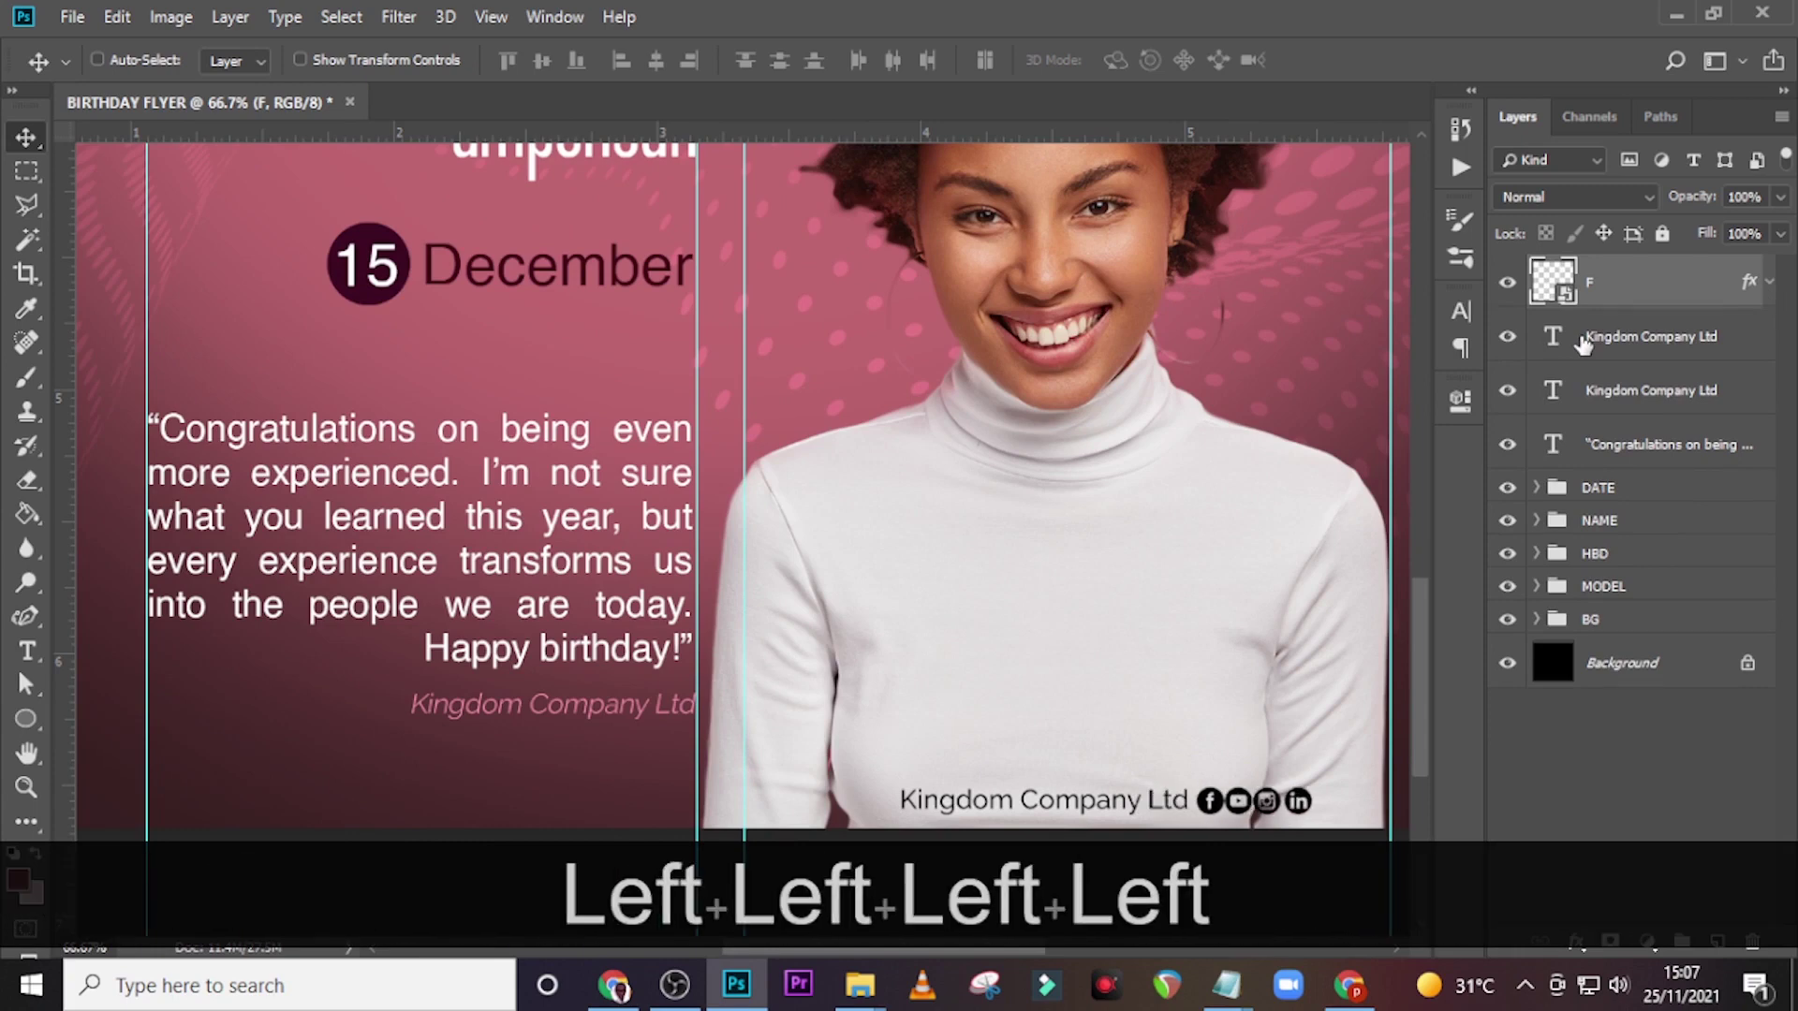
pyautogui.press('Up')
pyautogui.press('Up')
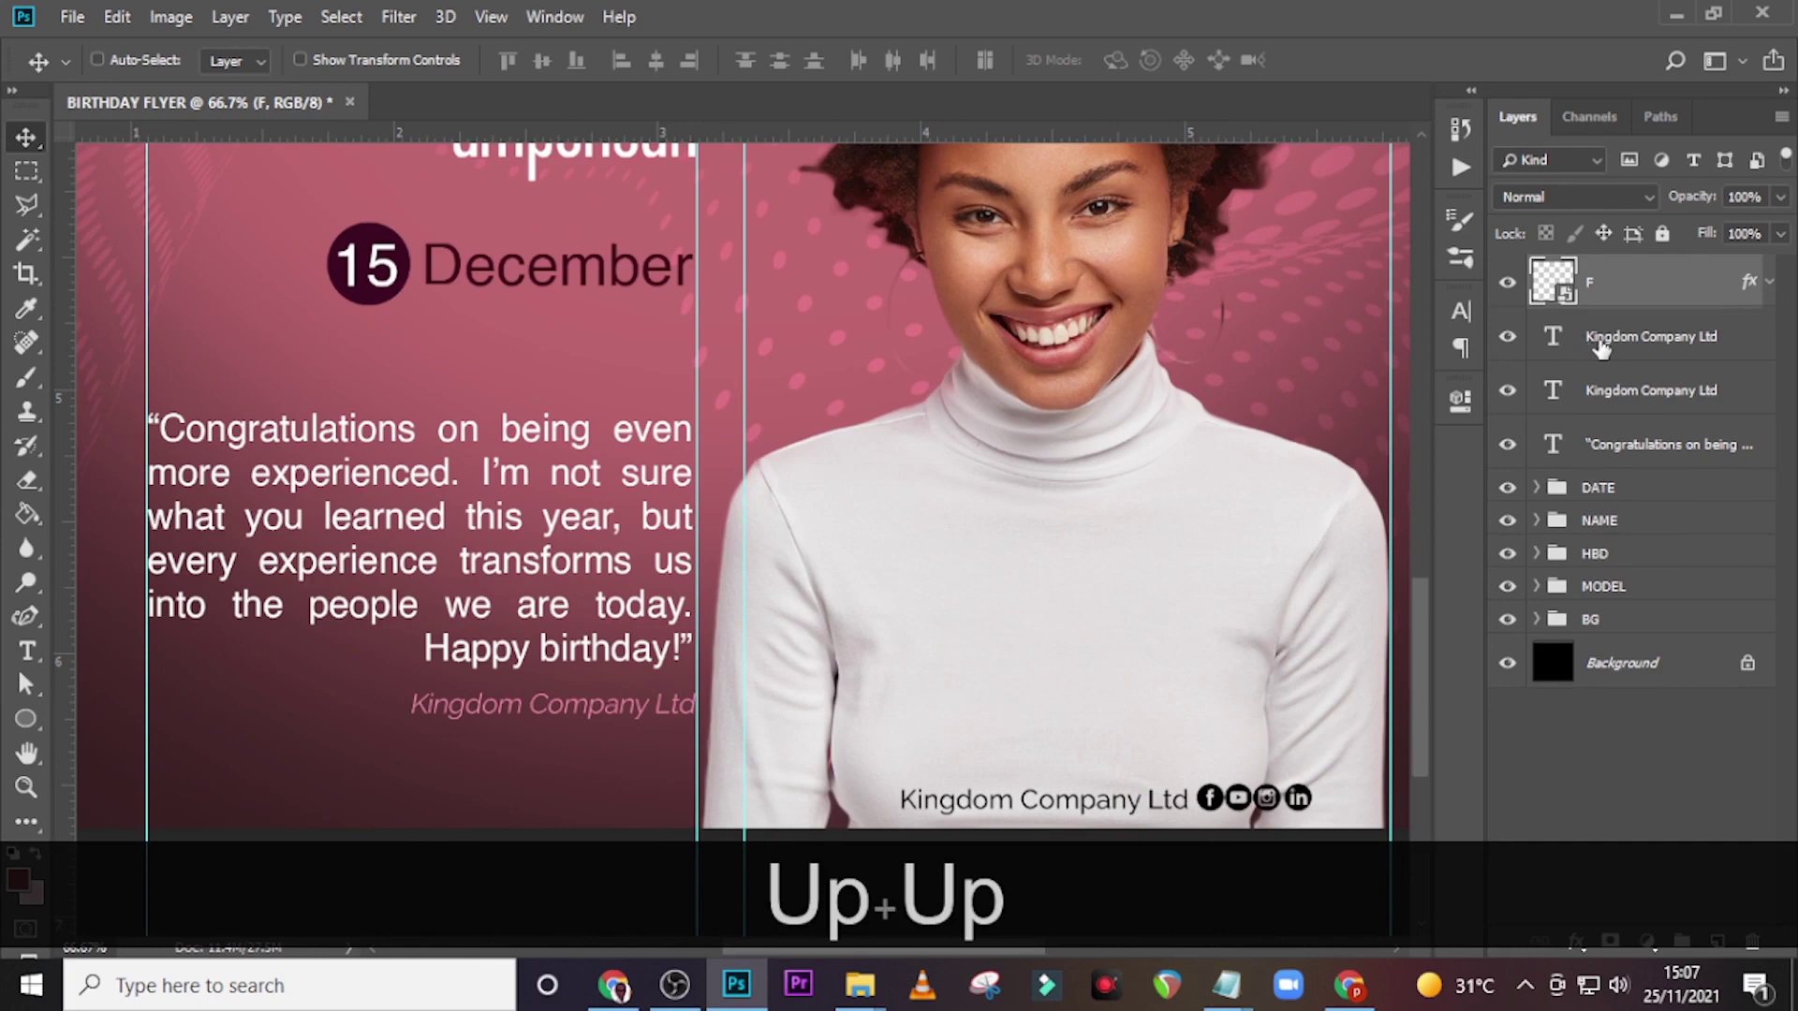
# - Move the icons and the sweater's company text together left to centre them on the sweater, and raise them slightly
pyautogui.keyDown('ctrl'); pyautogui.click(1646, 351); pyautogui.keyUp('ctrl')
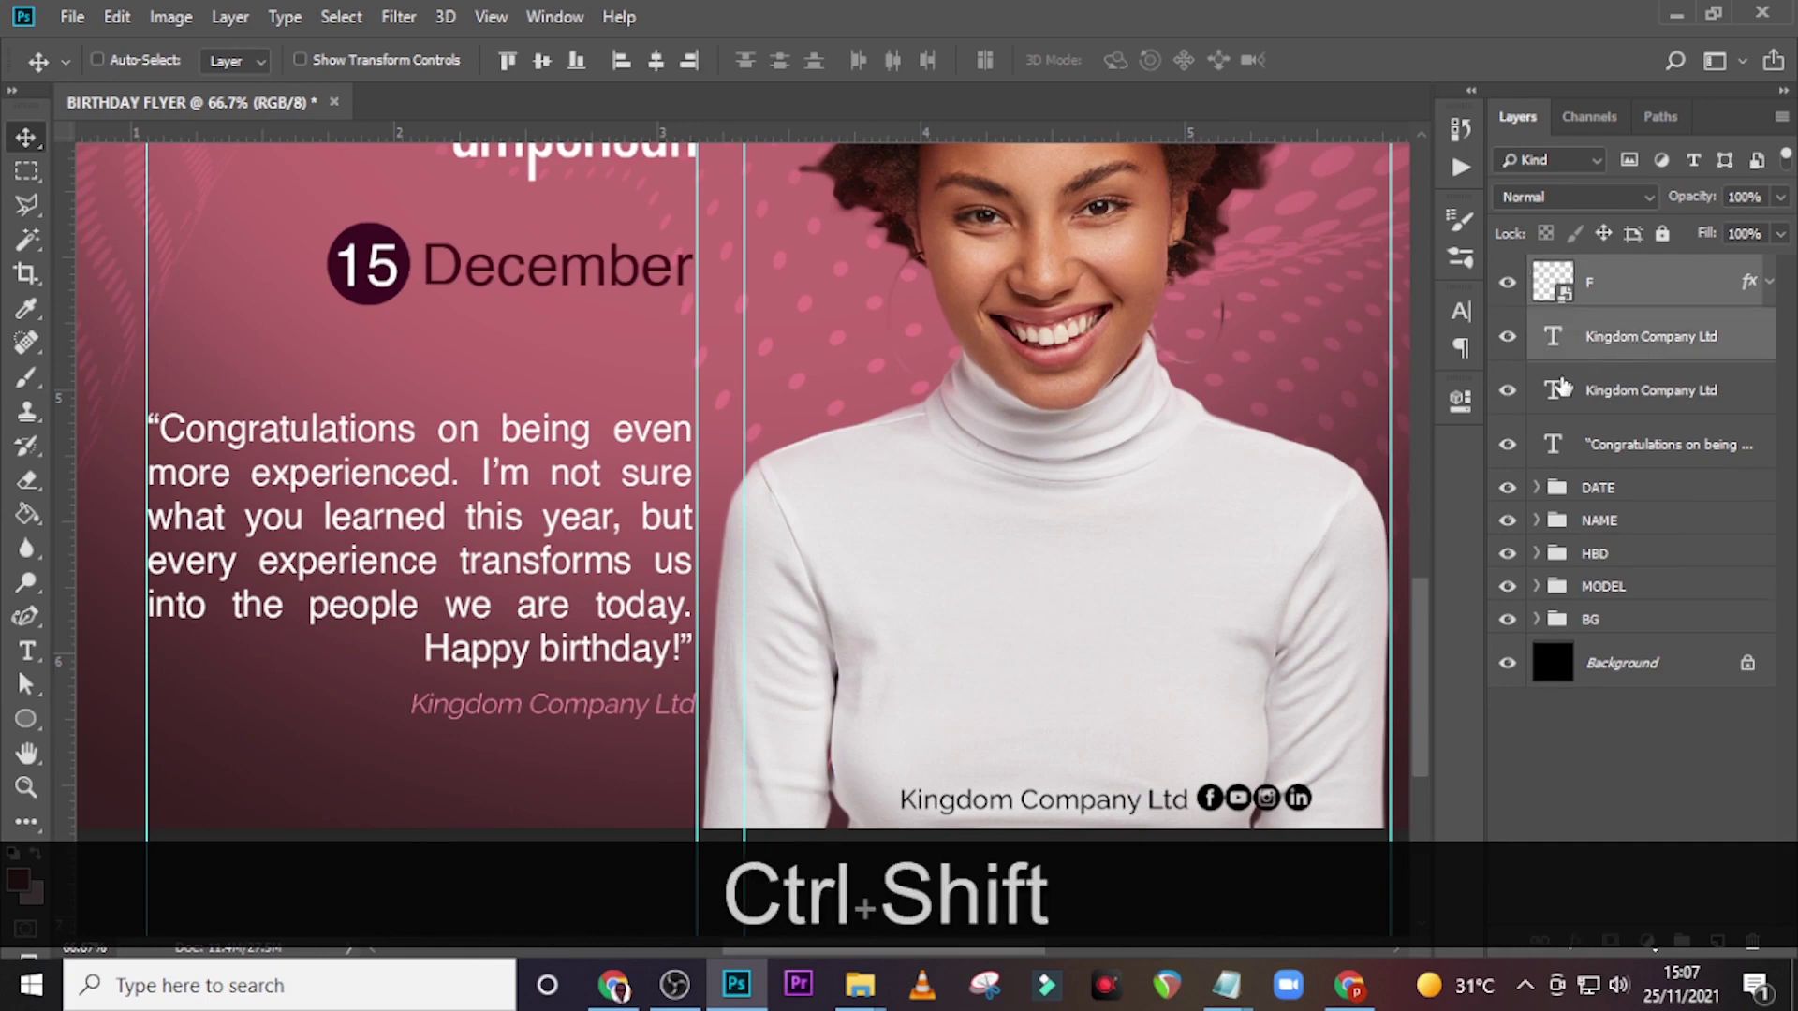
pyautogui.hotkey('ctrl', 'shift', 'Left')
pyautogui.hotkey('ctrl', 'shift', 'Left')
pyautogui.hotkey('ctrl', 'shift', 'Left')
pyautogui.hotkey('ctrl', 'shift', 'Left')
pyautogui.hotkey('ctrl', 'shift', 'Left')
pyautogui.hotkey('ctrl', 'shift', 'Left')
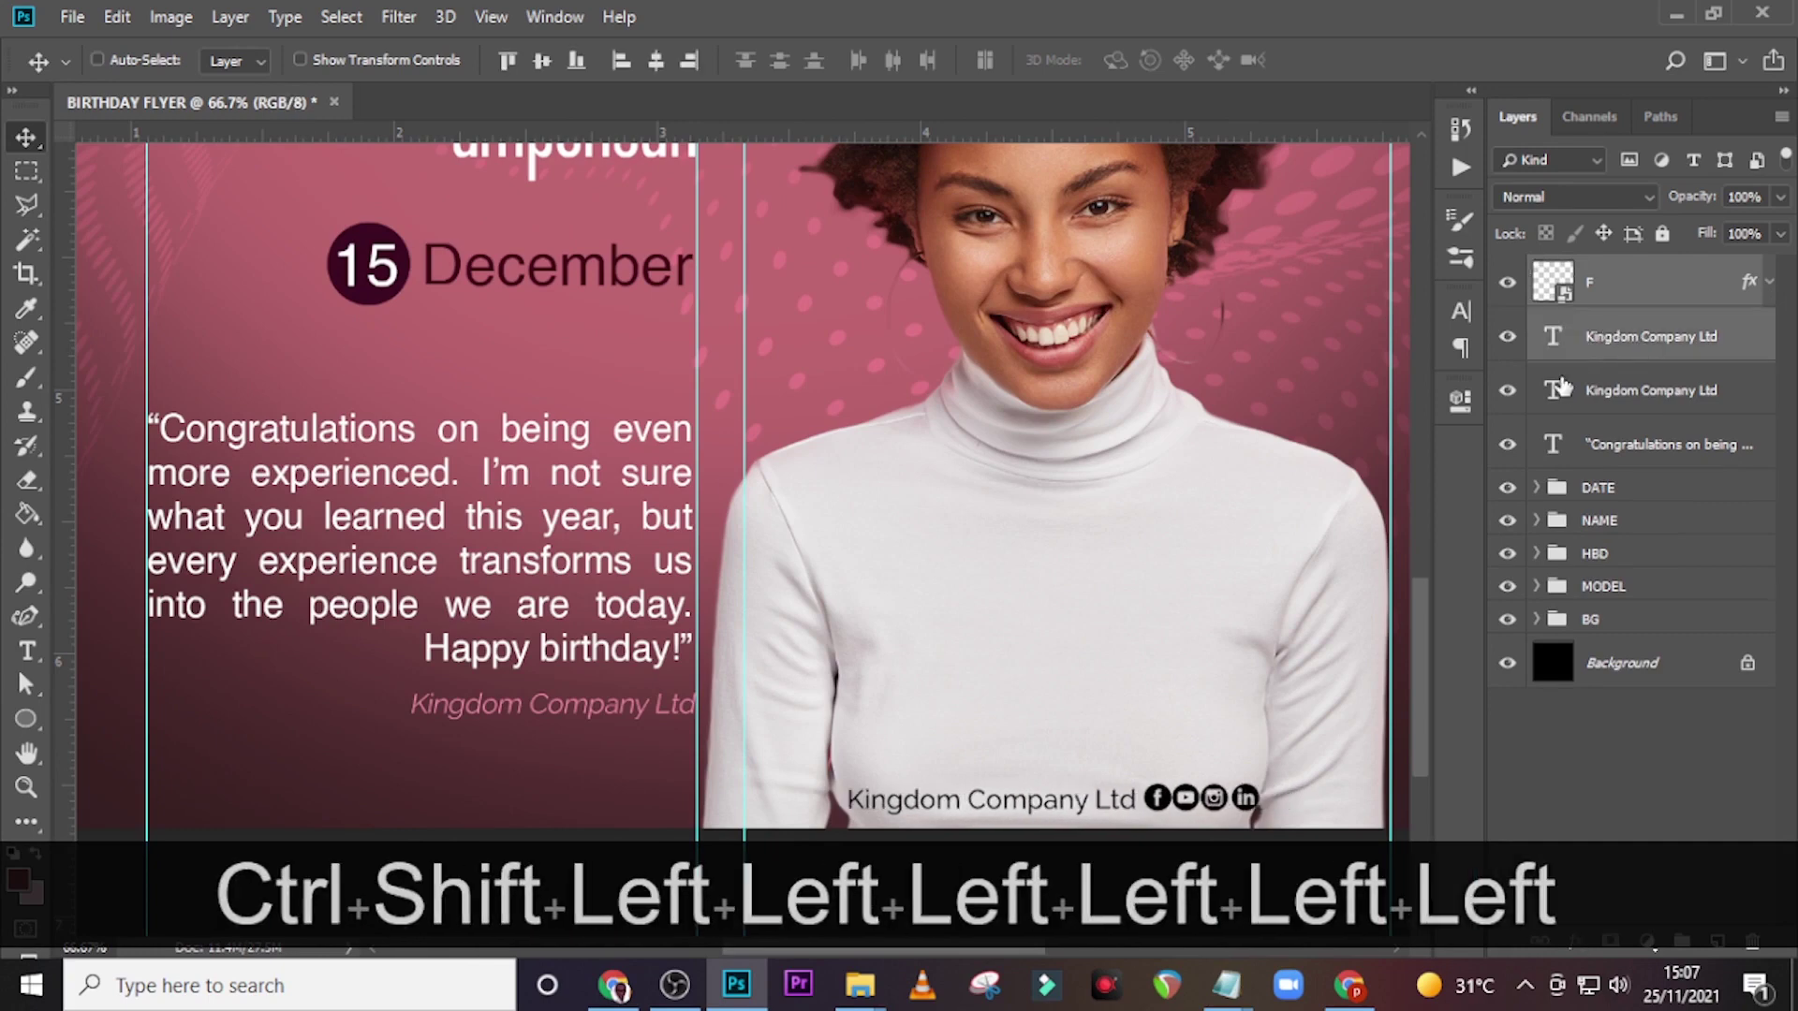
pyautogui.press('Up')
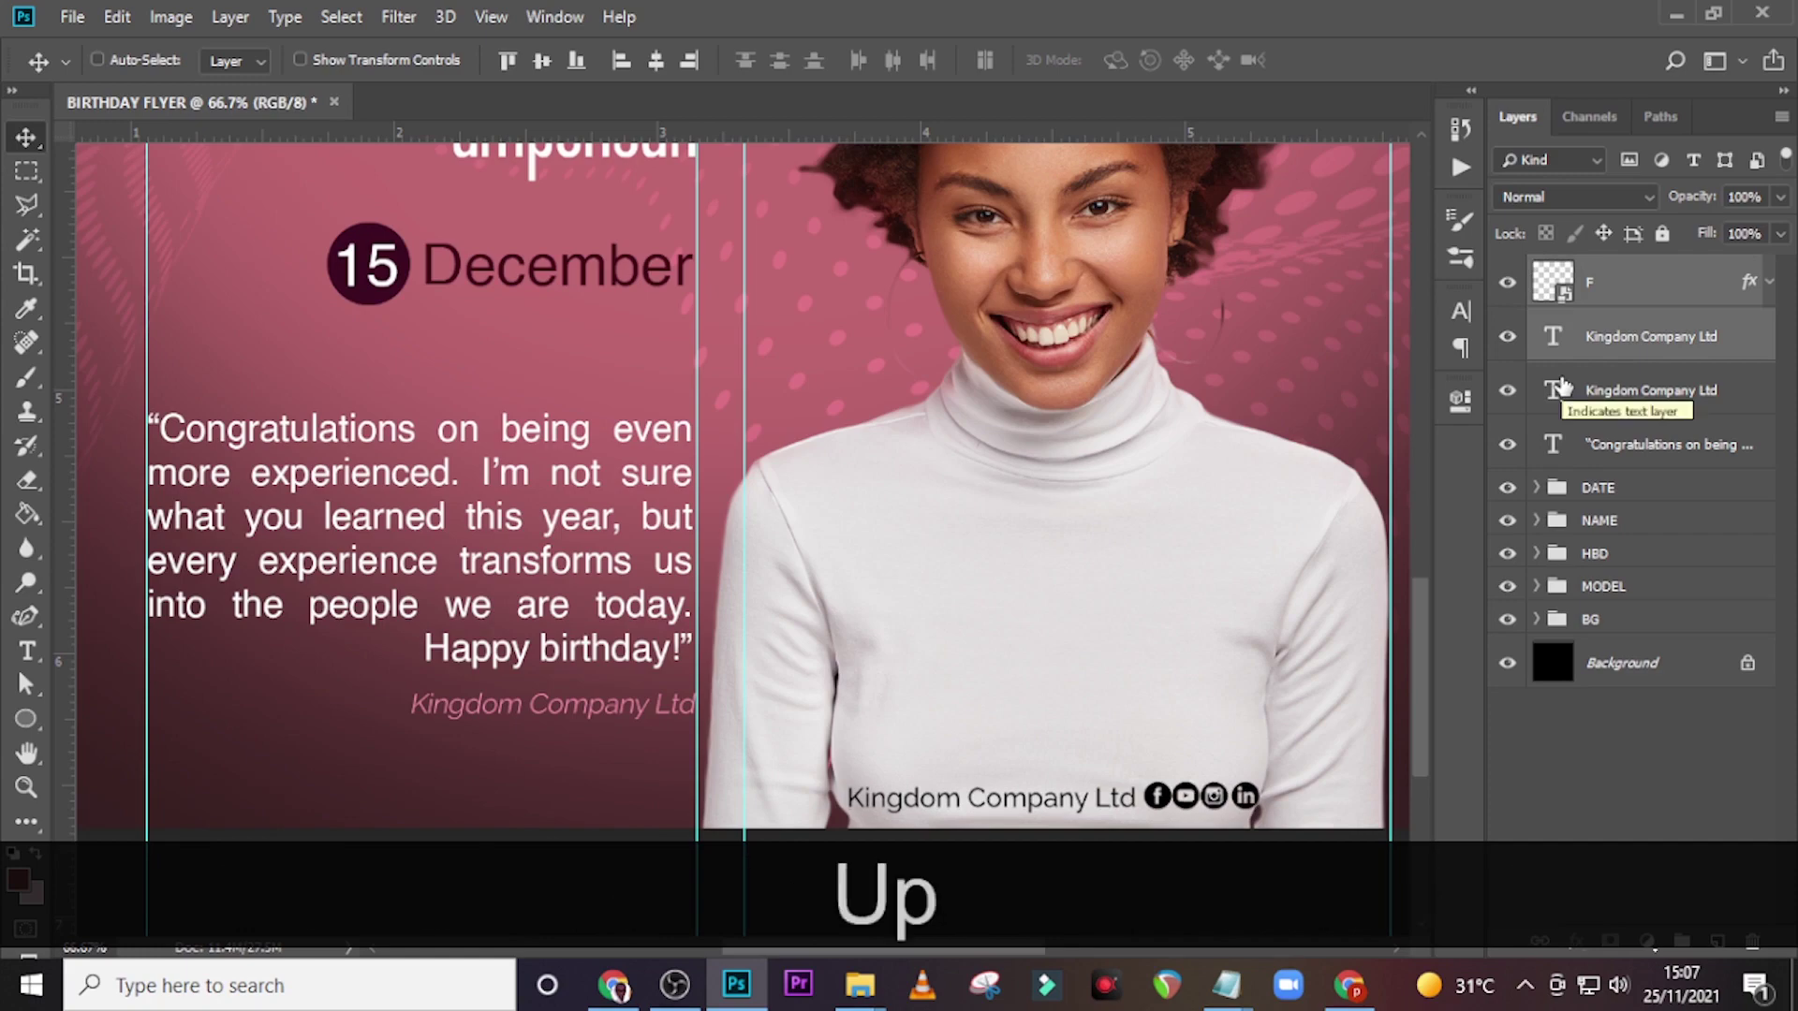
pyautogui.press('Up')
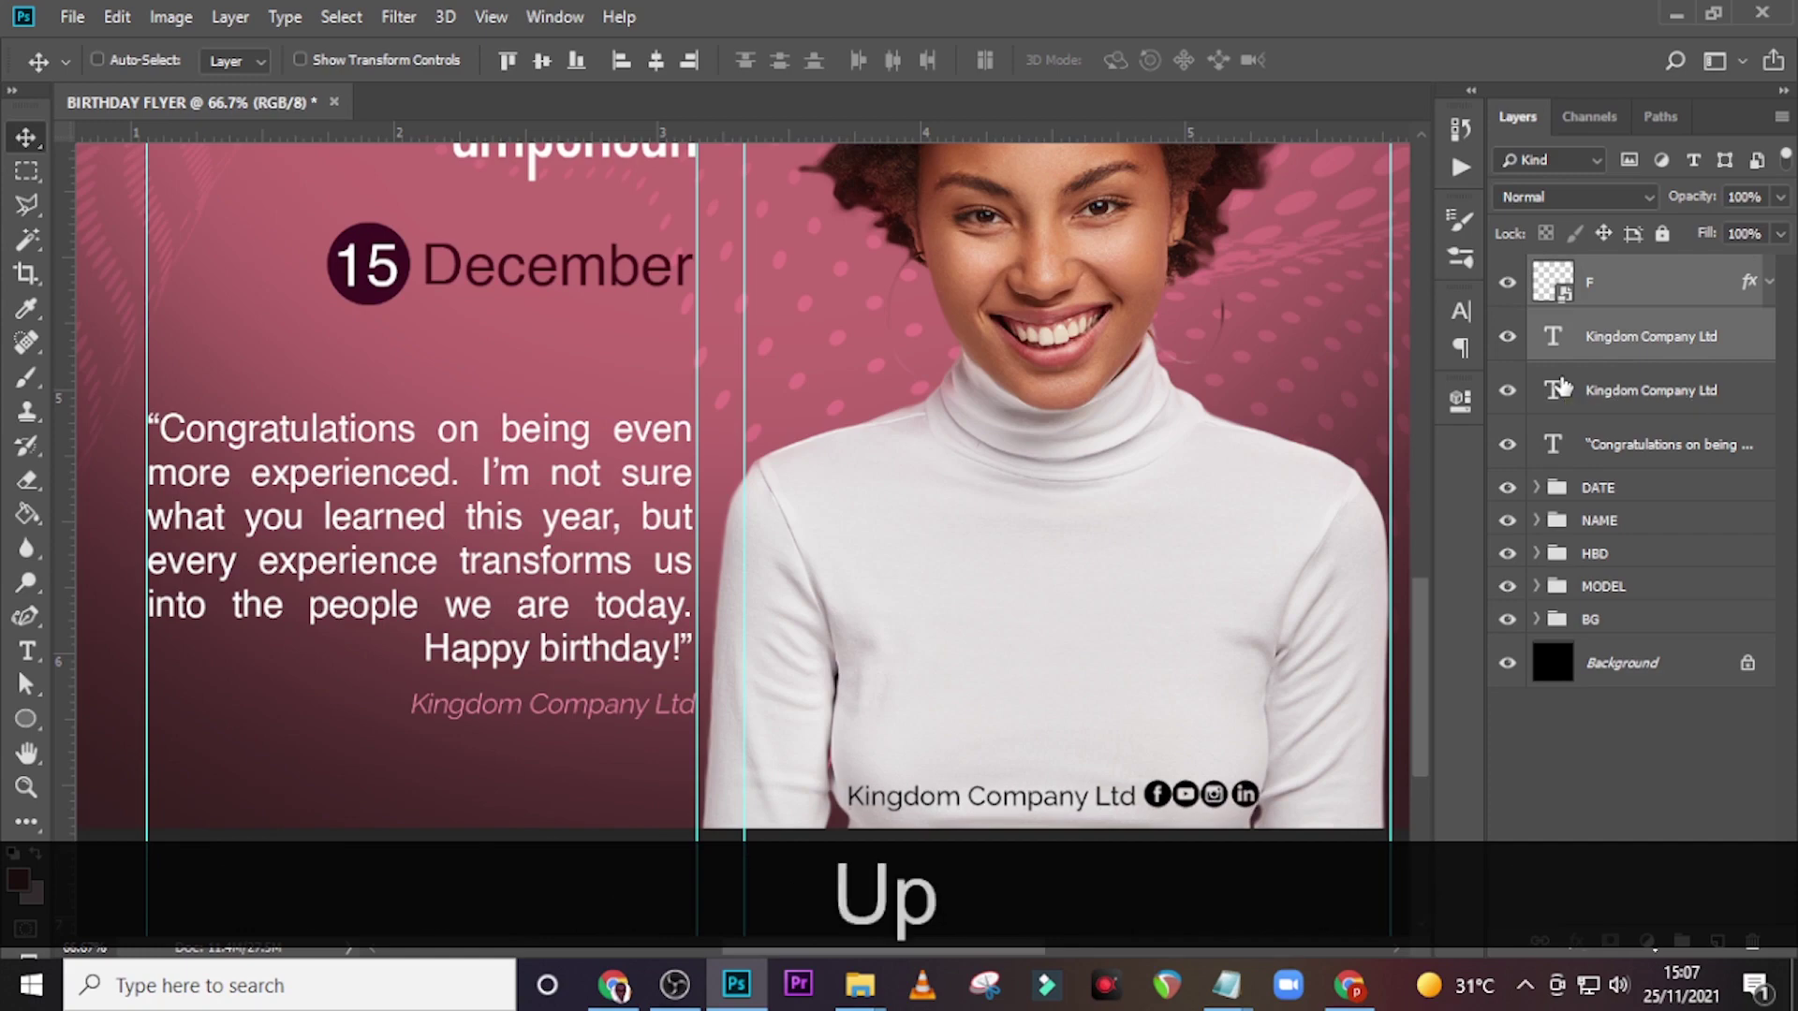
# - Group the icons layer with the sweater's company text and name the group SOCIAL MEDIA HANDLES
pyautogui.hotkey('ctrl', '0')
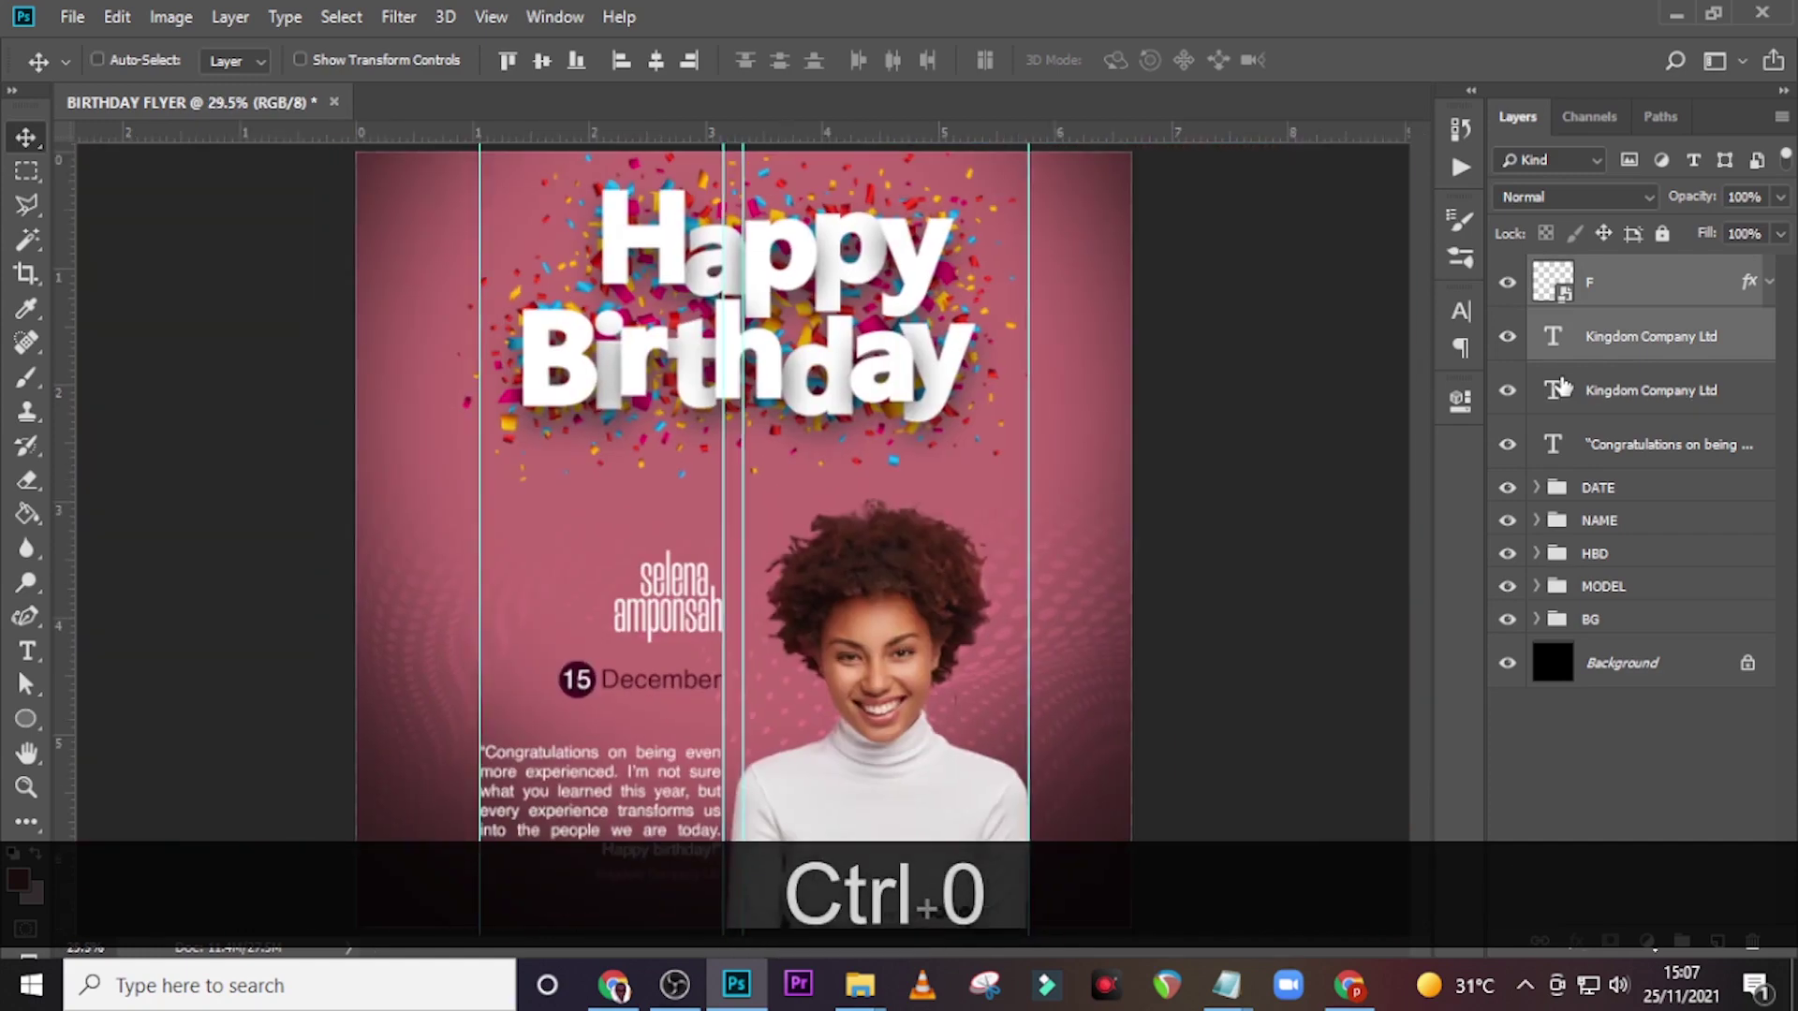
pyautogui.hotkey('ctrl', 'g')
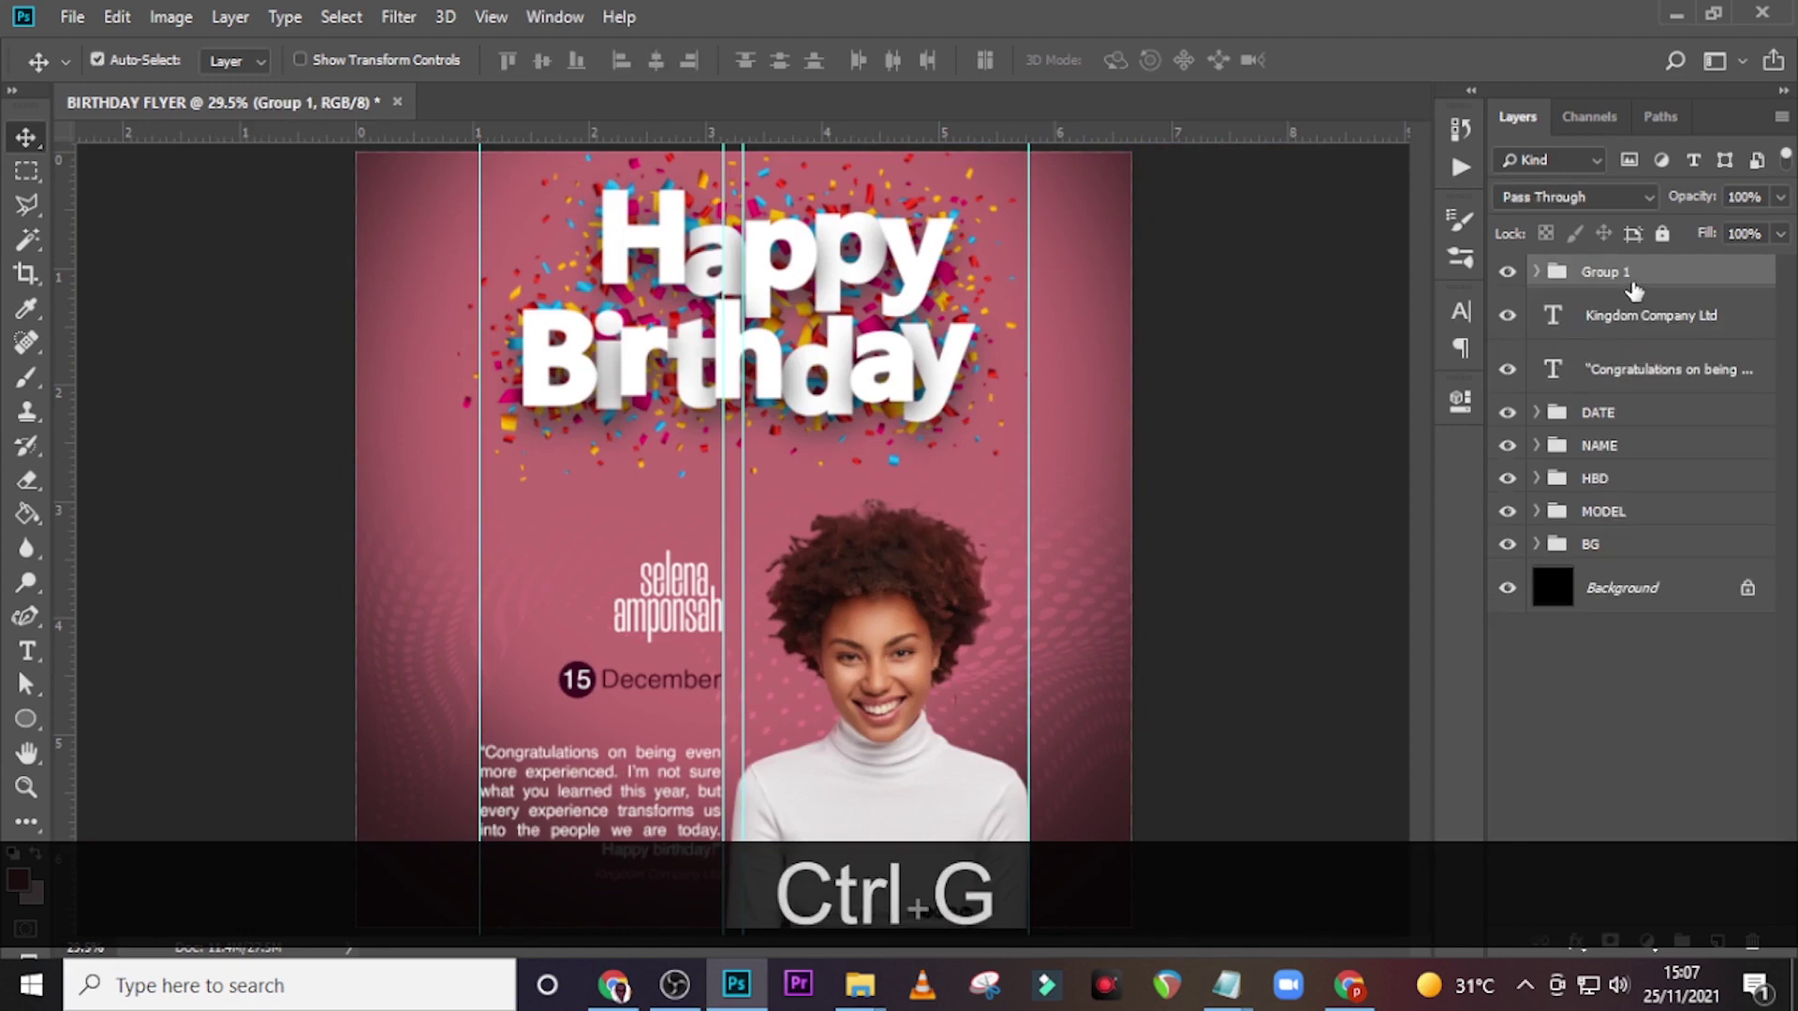
pyautogui.doubleClick(1601, 275)
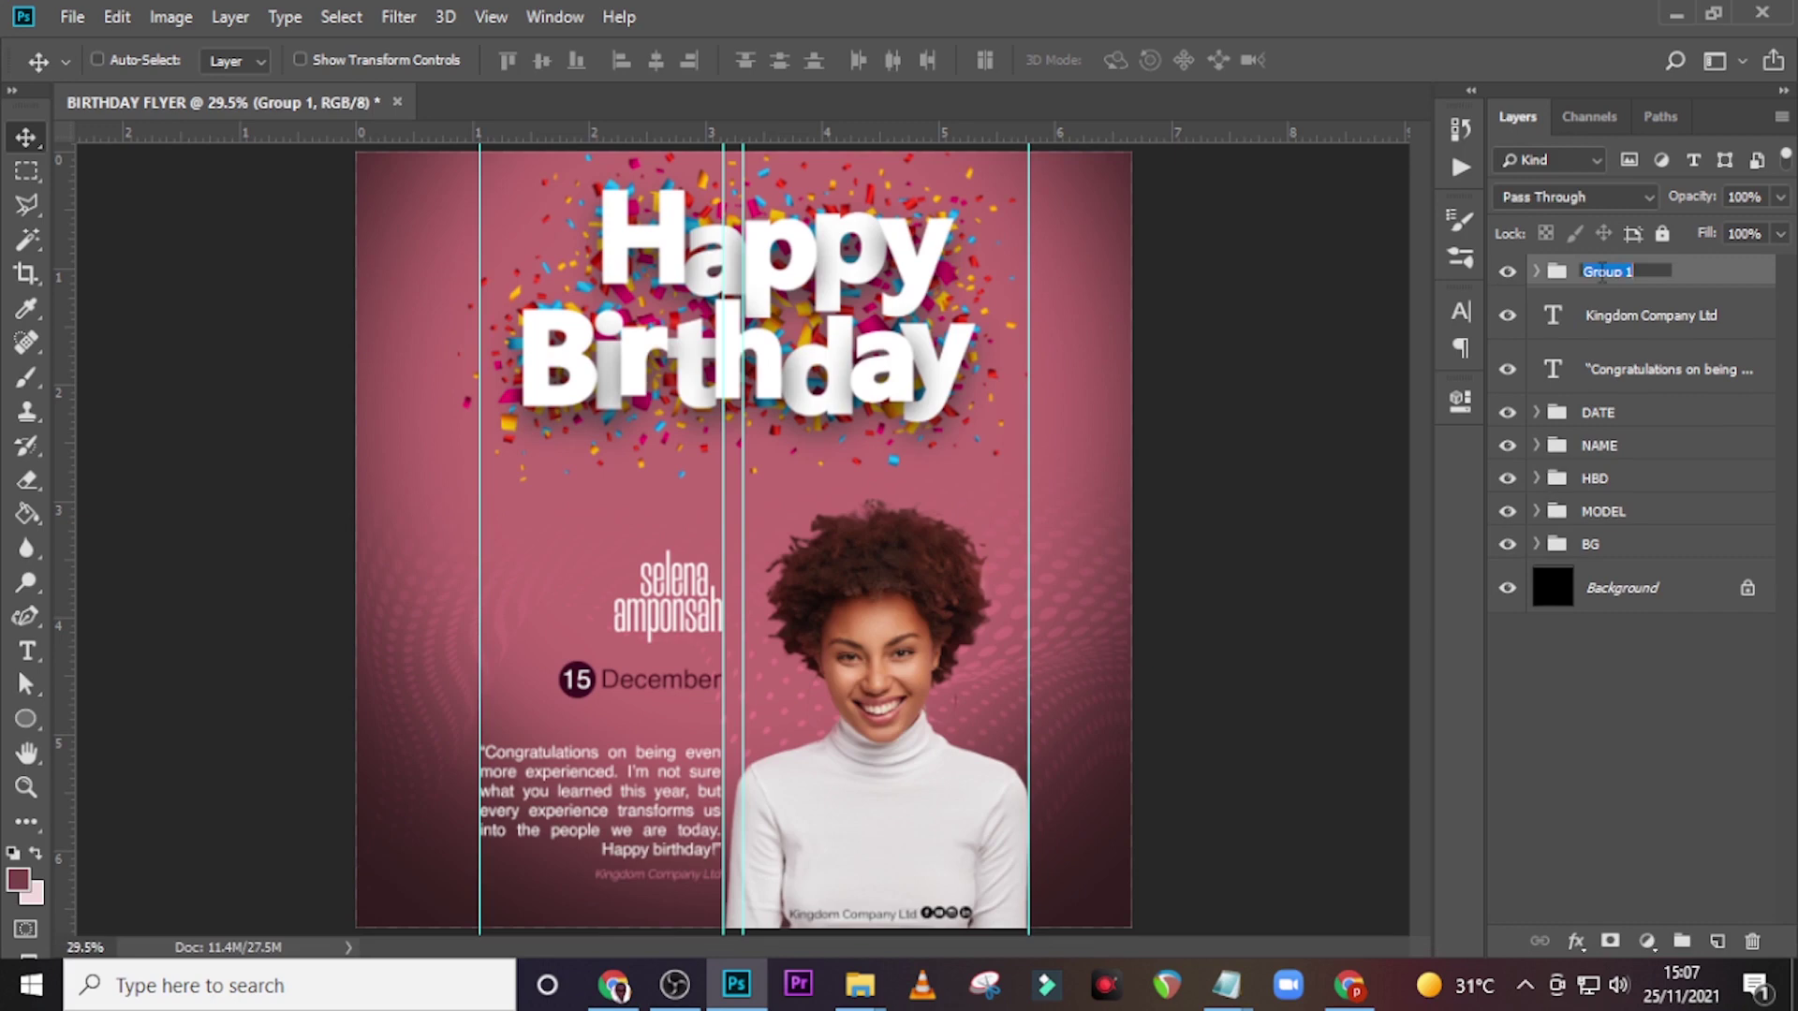
pyautogui.write('SOCIAL ')
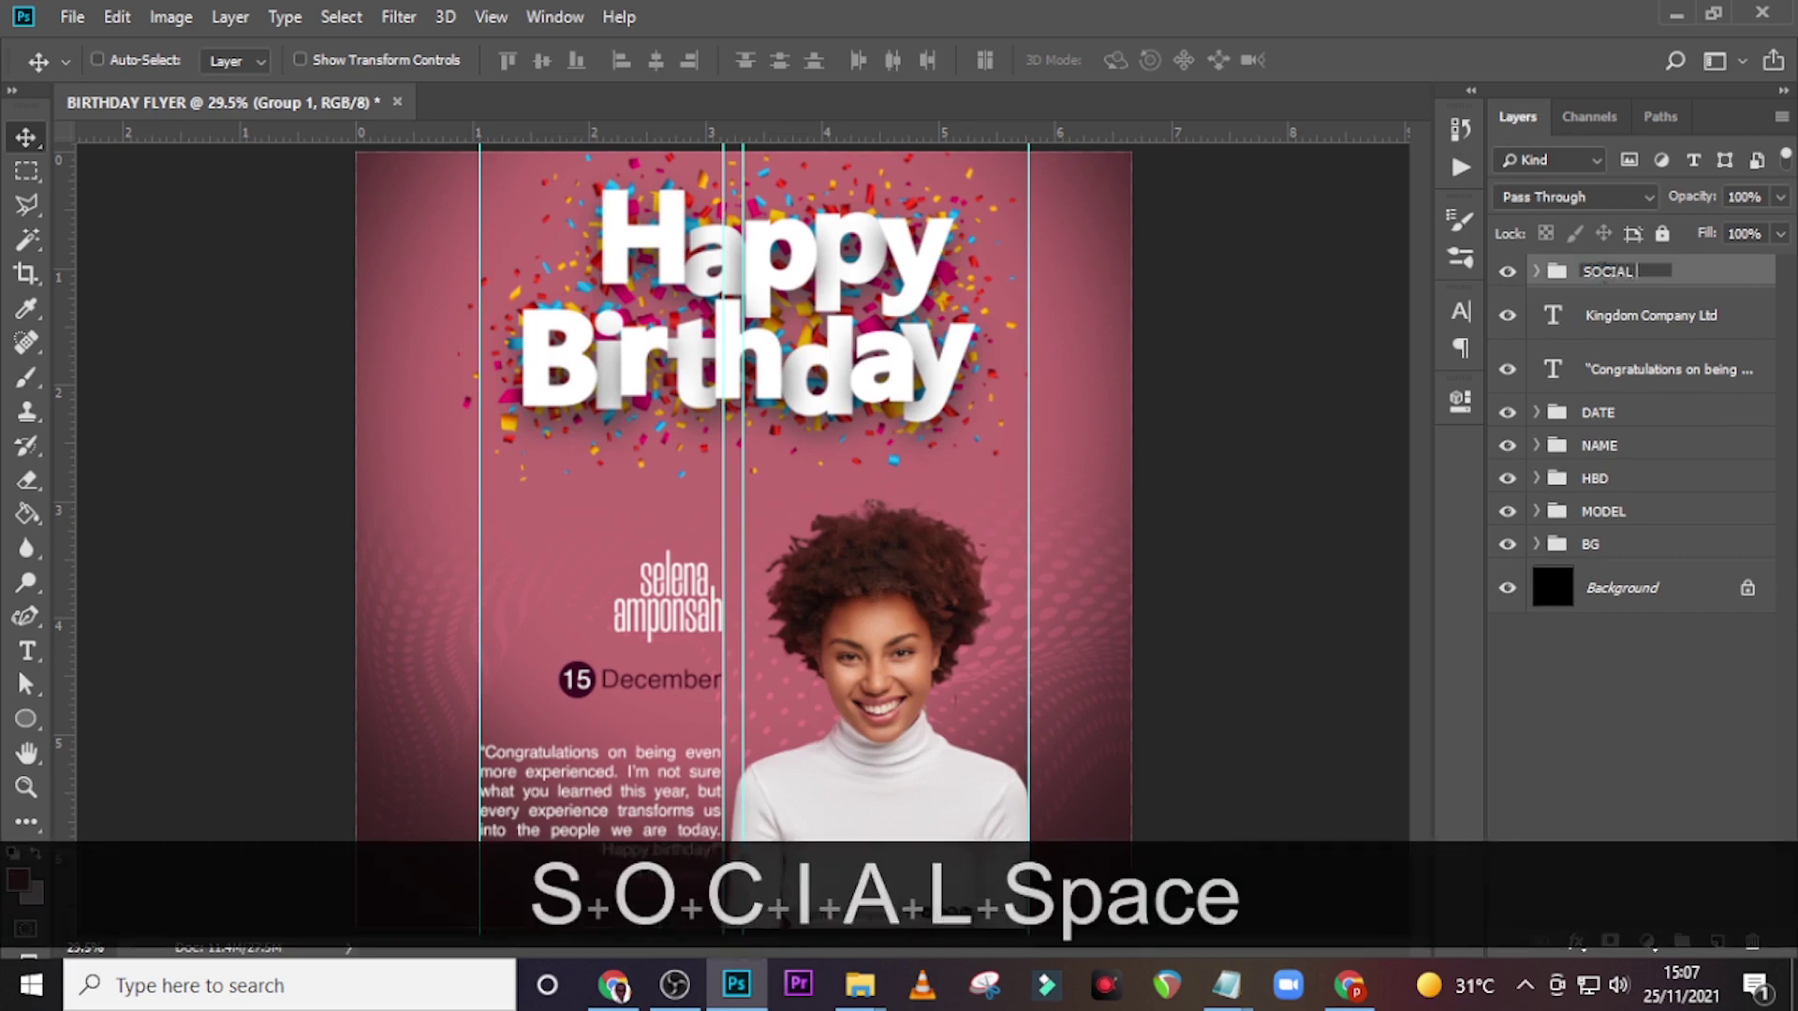
pyautogui.write('MEDIA HA')
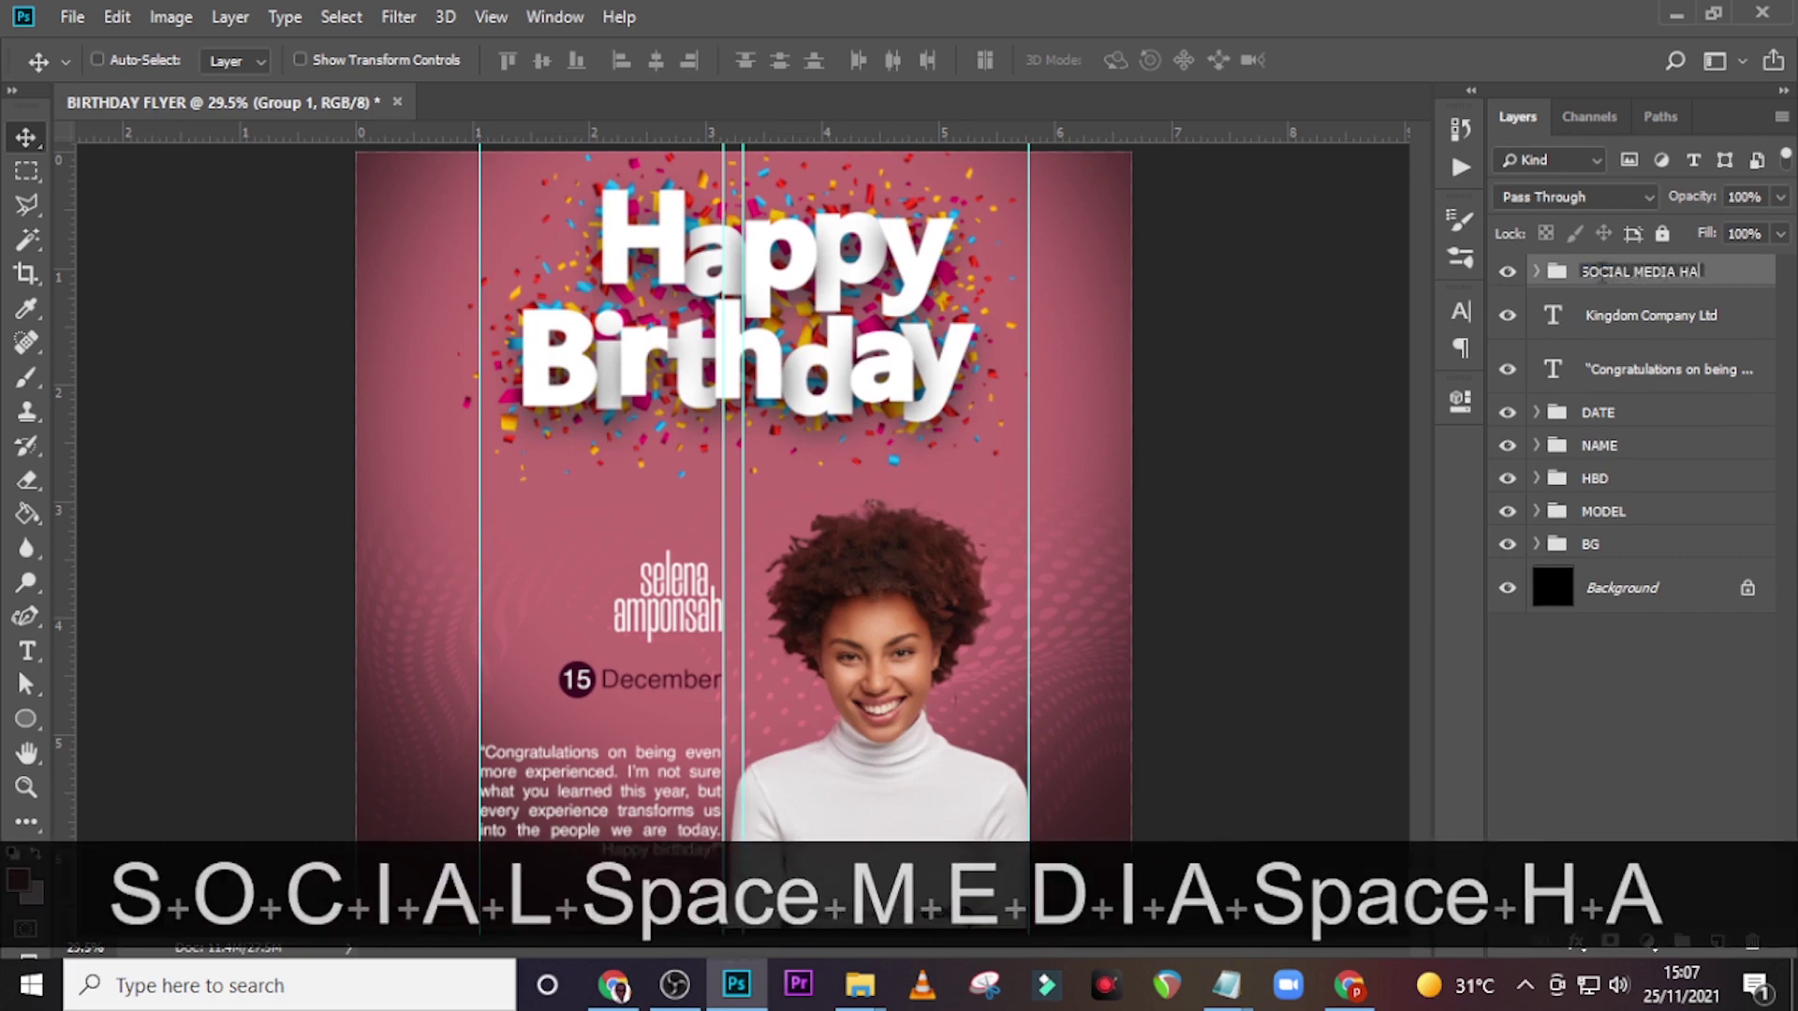
pyautogui.write('NDLES')
pyautogui.press('Return')
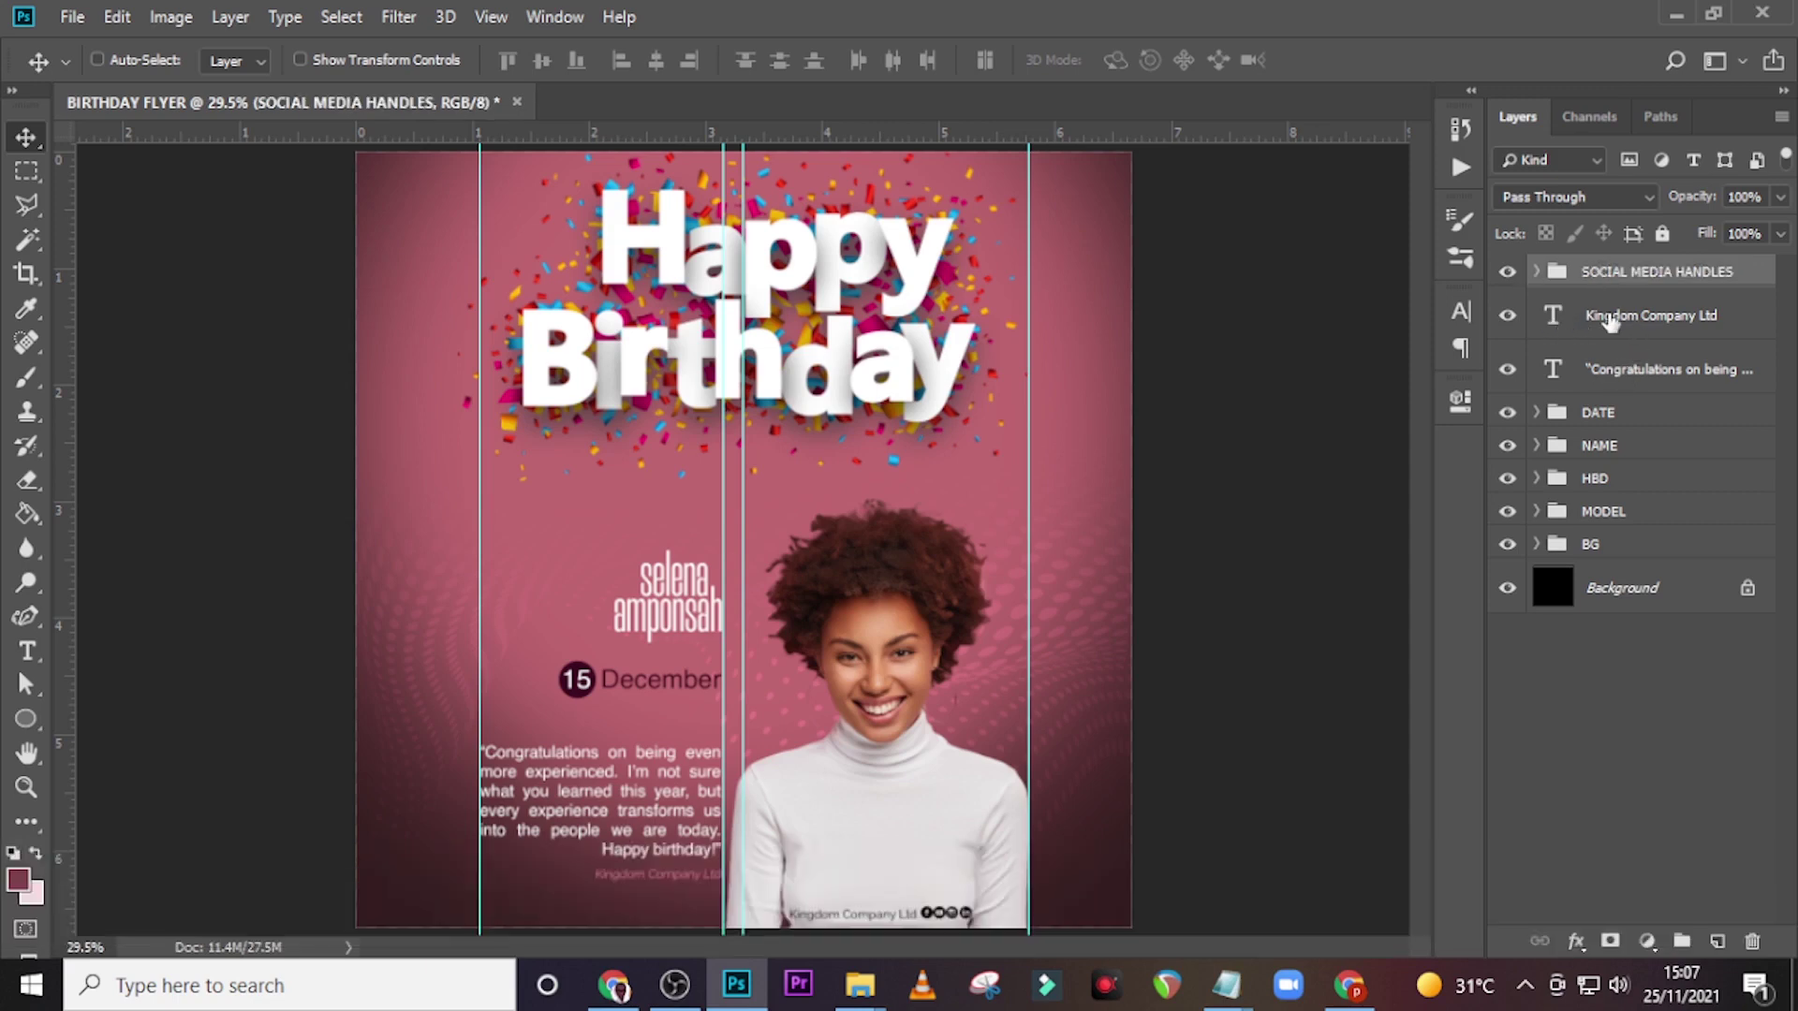
# - Group the remaining Kingdom Company Ltd text with the congratulations text and name the group MESSAGE
pyautogui.click(1608, 321)
pyautogui.keyDown('shift'); pyautogui.click(1648, 369); pyautogui.keyUp('shift')
pyautogui.hotkey('ctrl', 'shift', 'g')
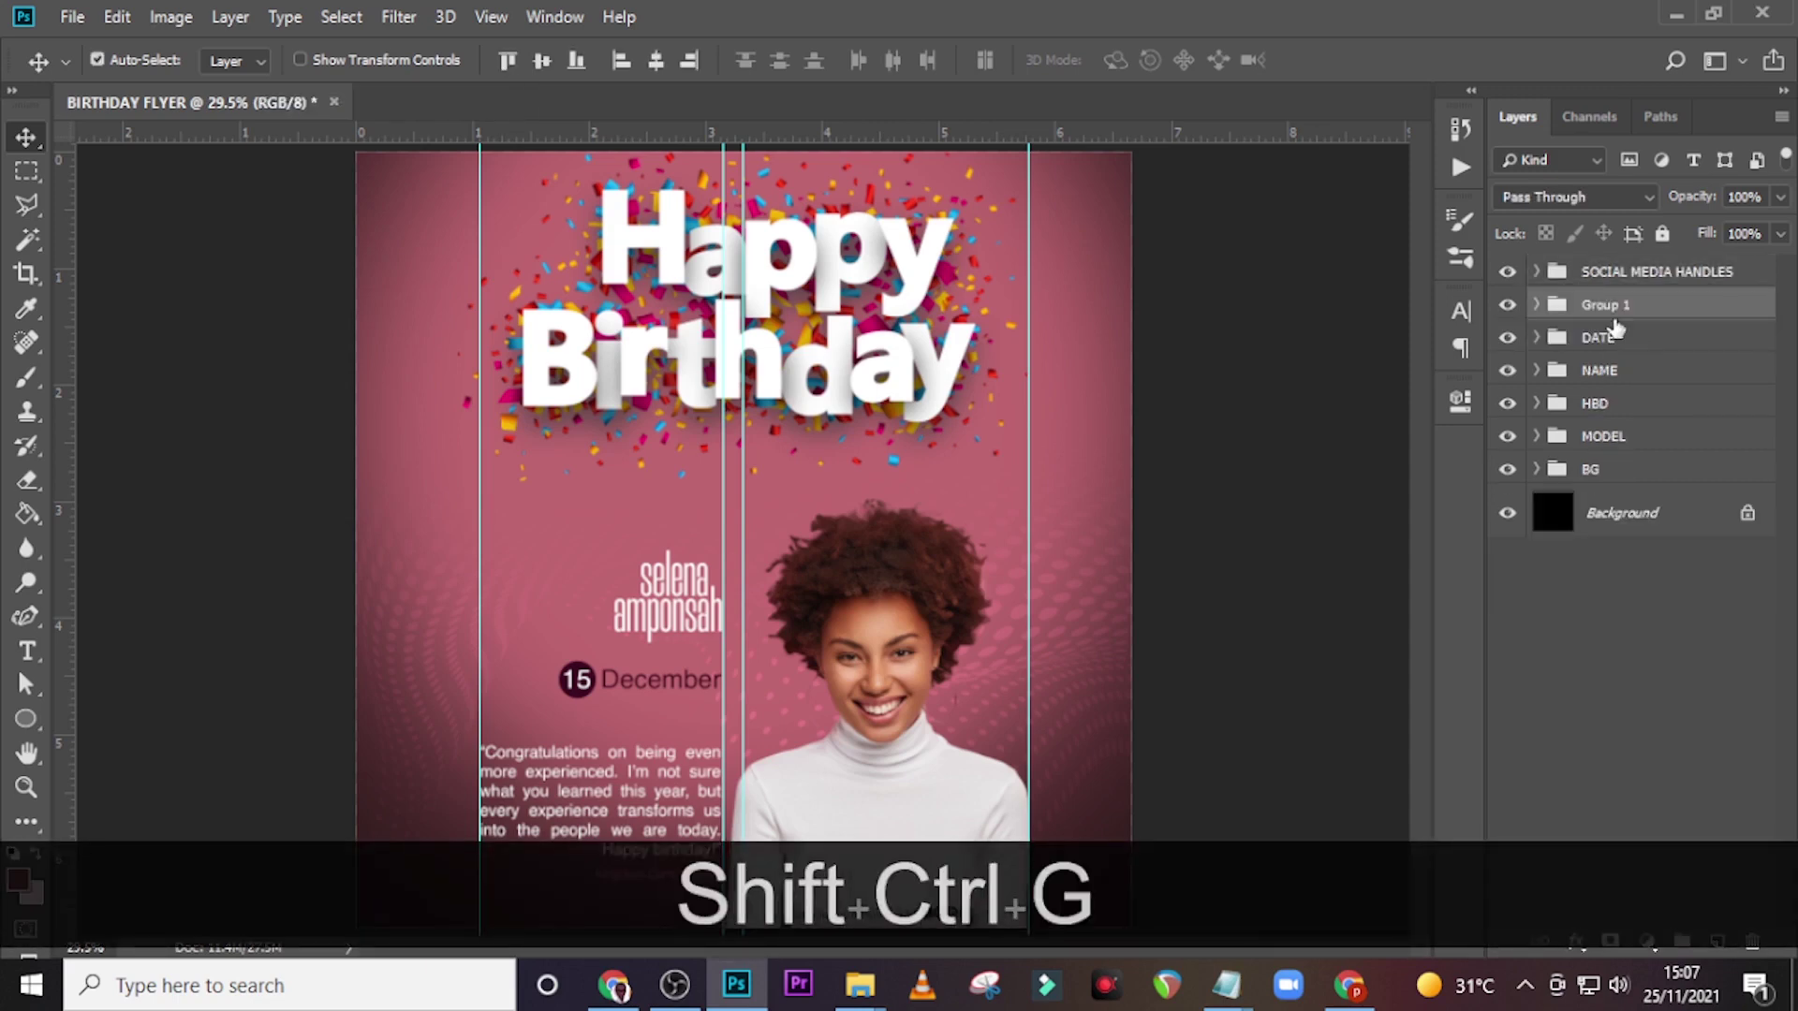
pyautogui.doubleClick(1603, 304)
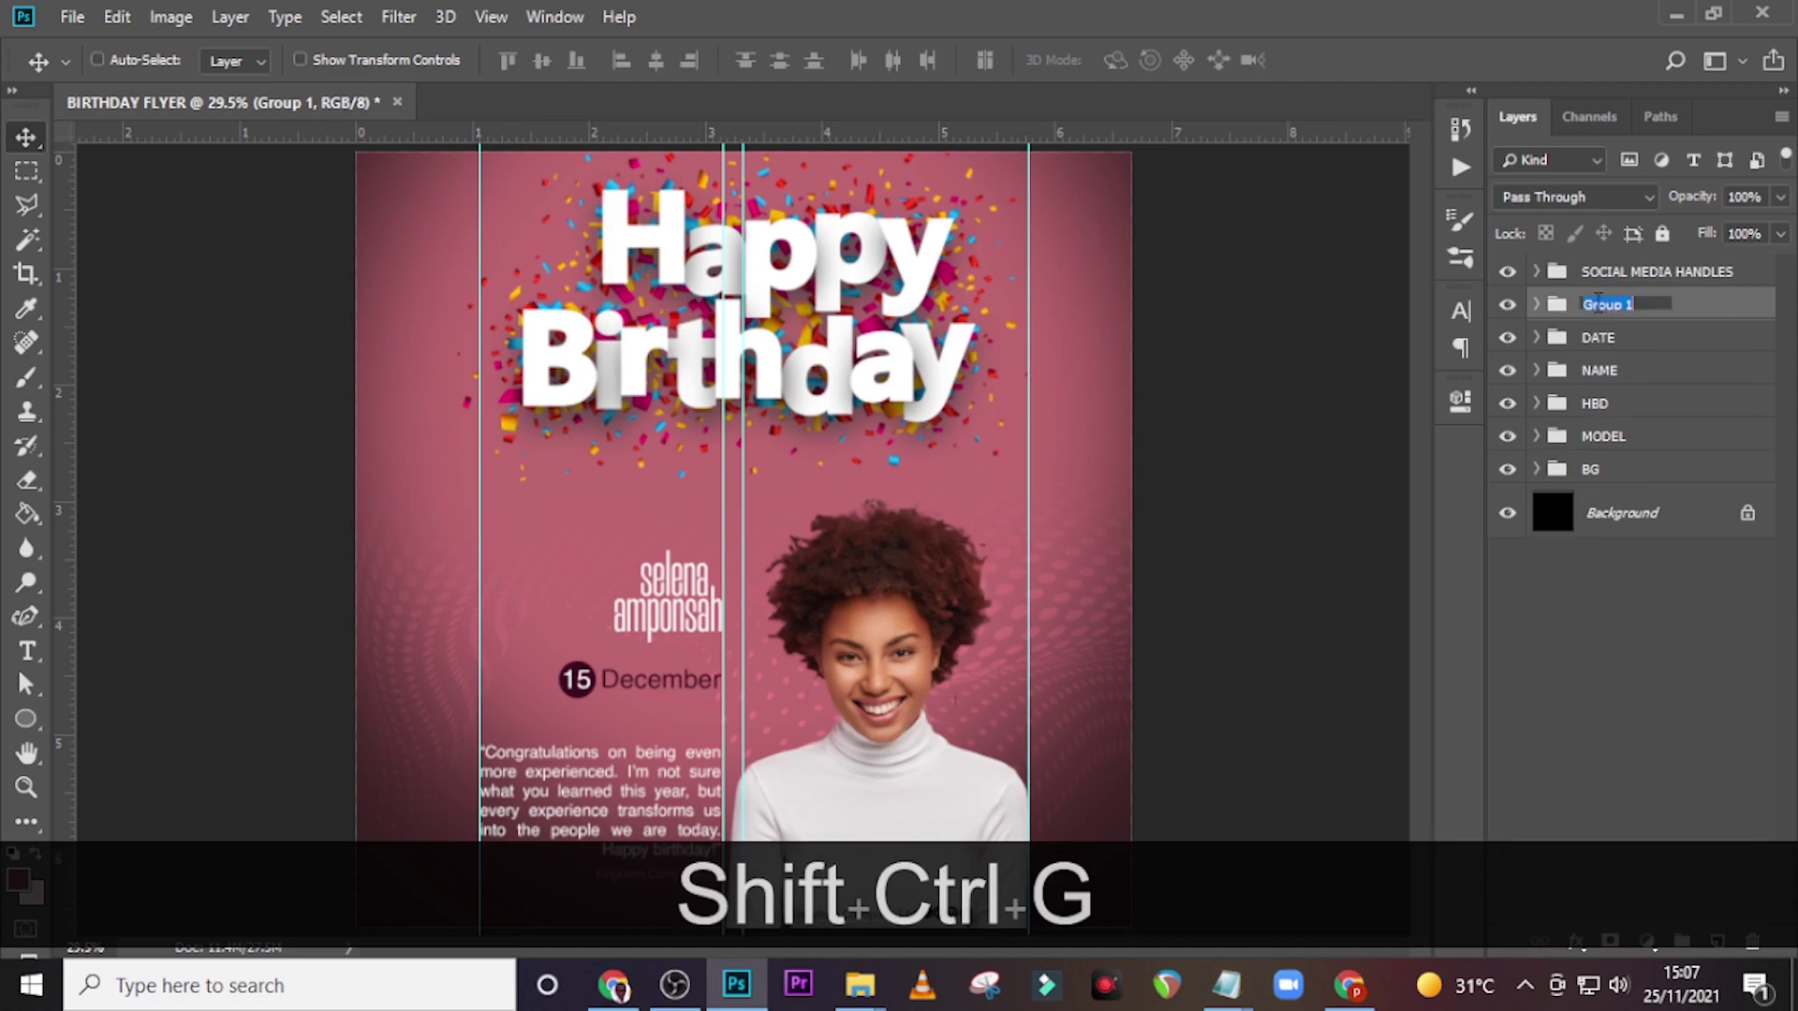
pyautogui.write('MESSAGE')
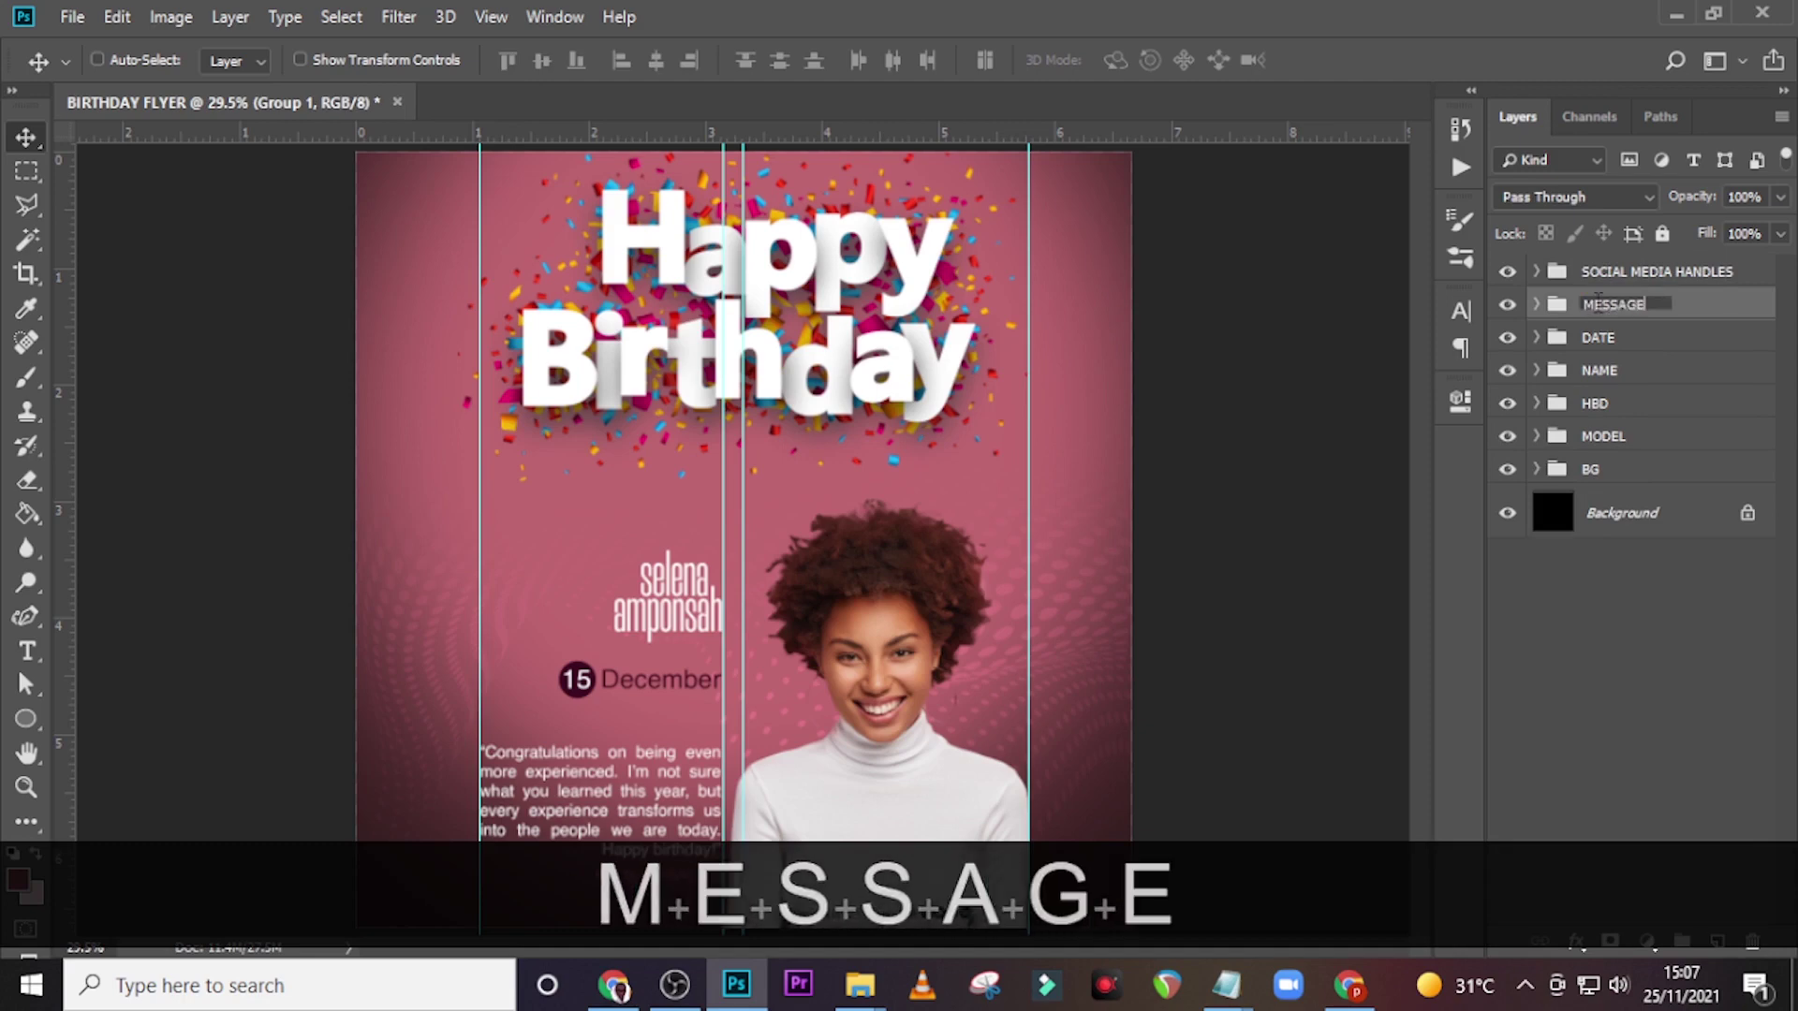
pyautogui.press('Return')
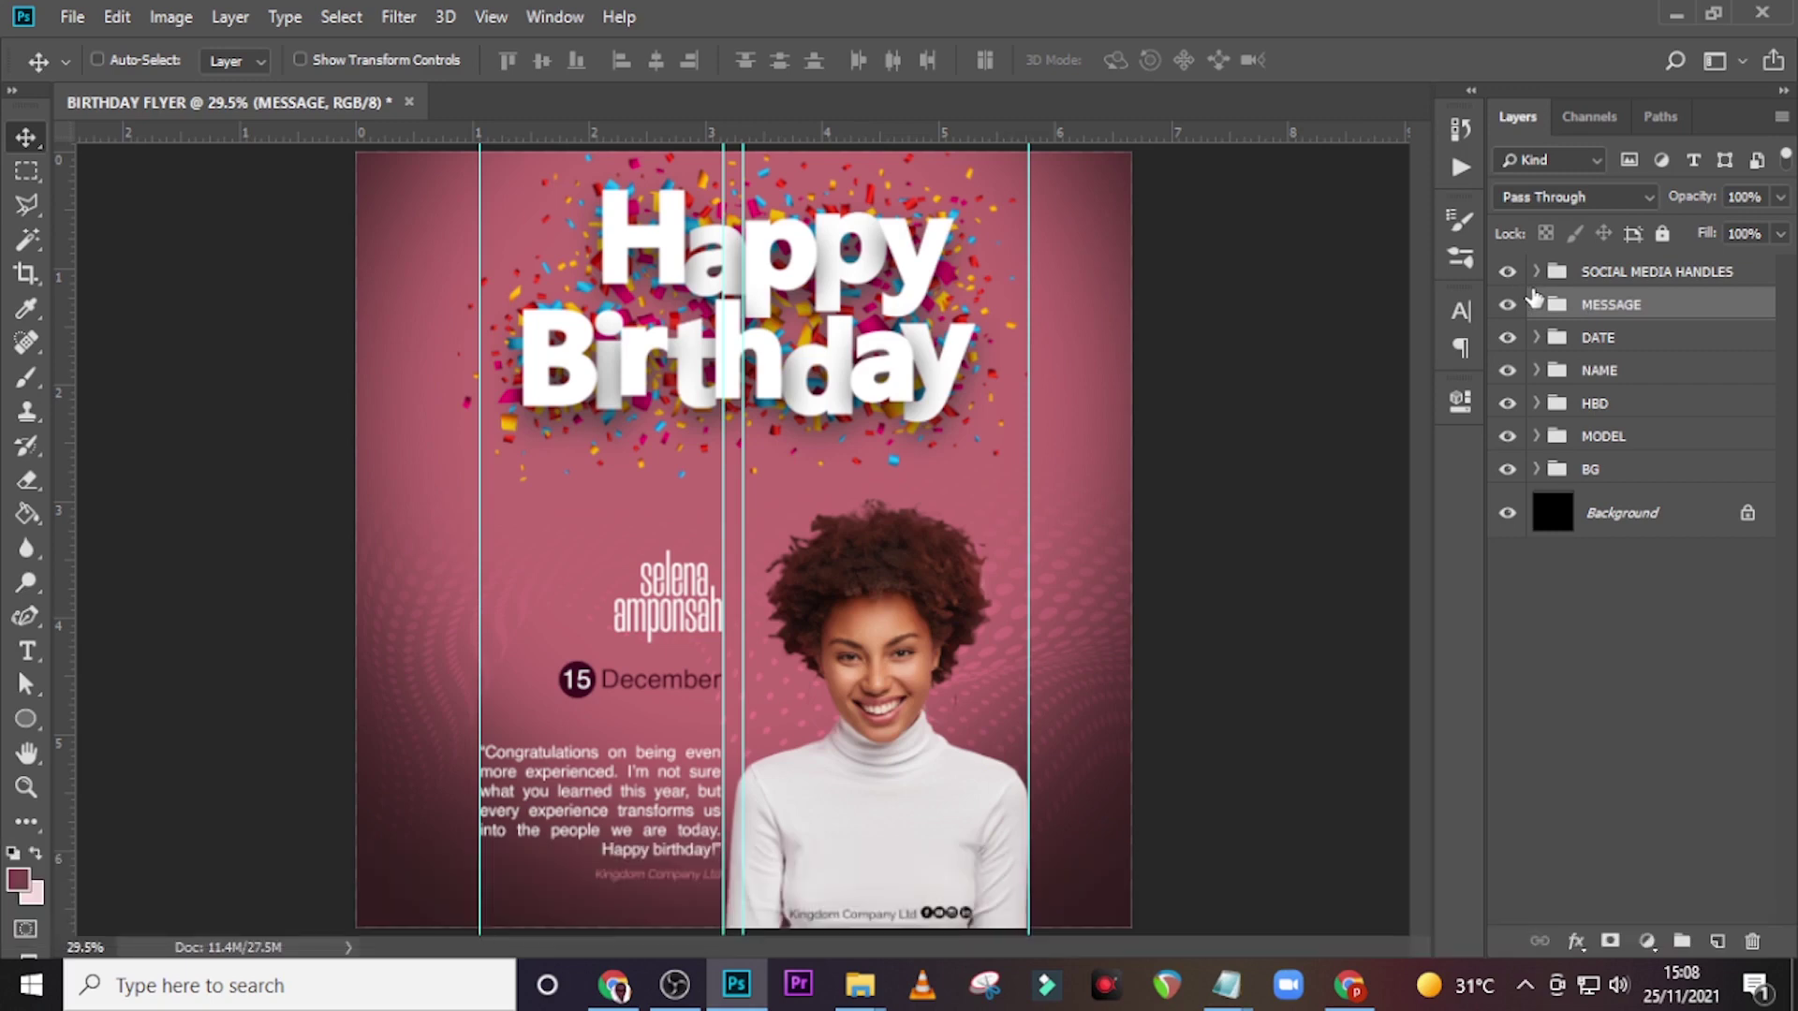
# - Add a Gradient Map adjustment layer above the SOCIAL MEDIA HANDLES group
pyautogui.click(1620, 273)
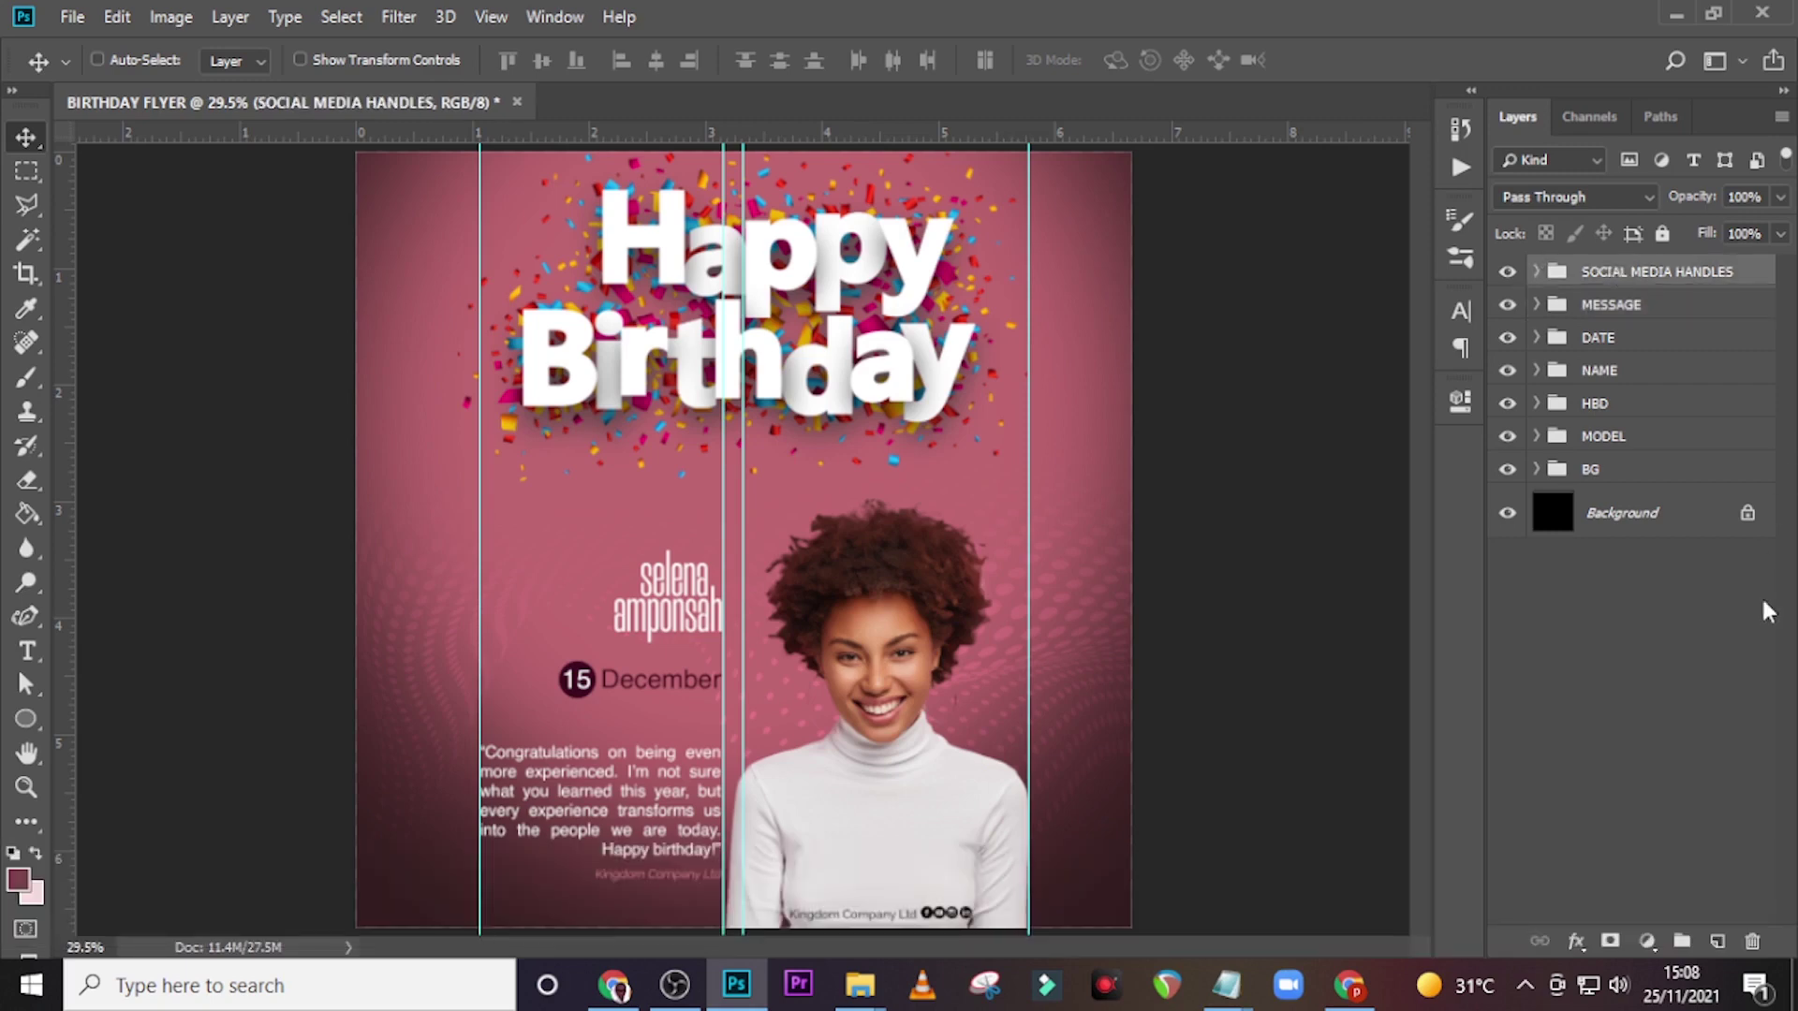
pyautogui.click(1648, 942)
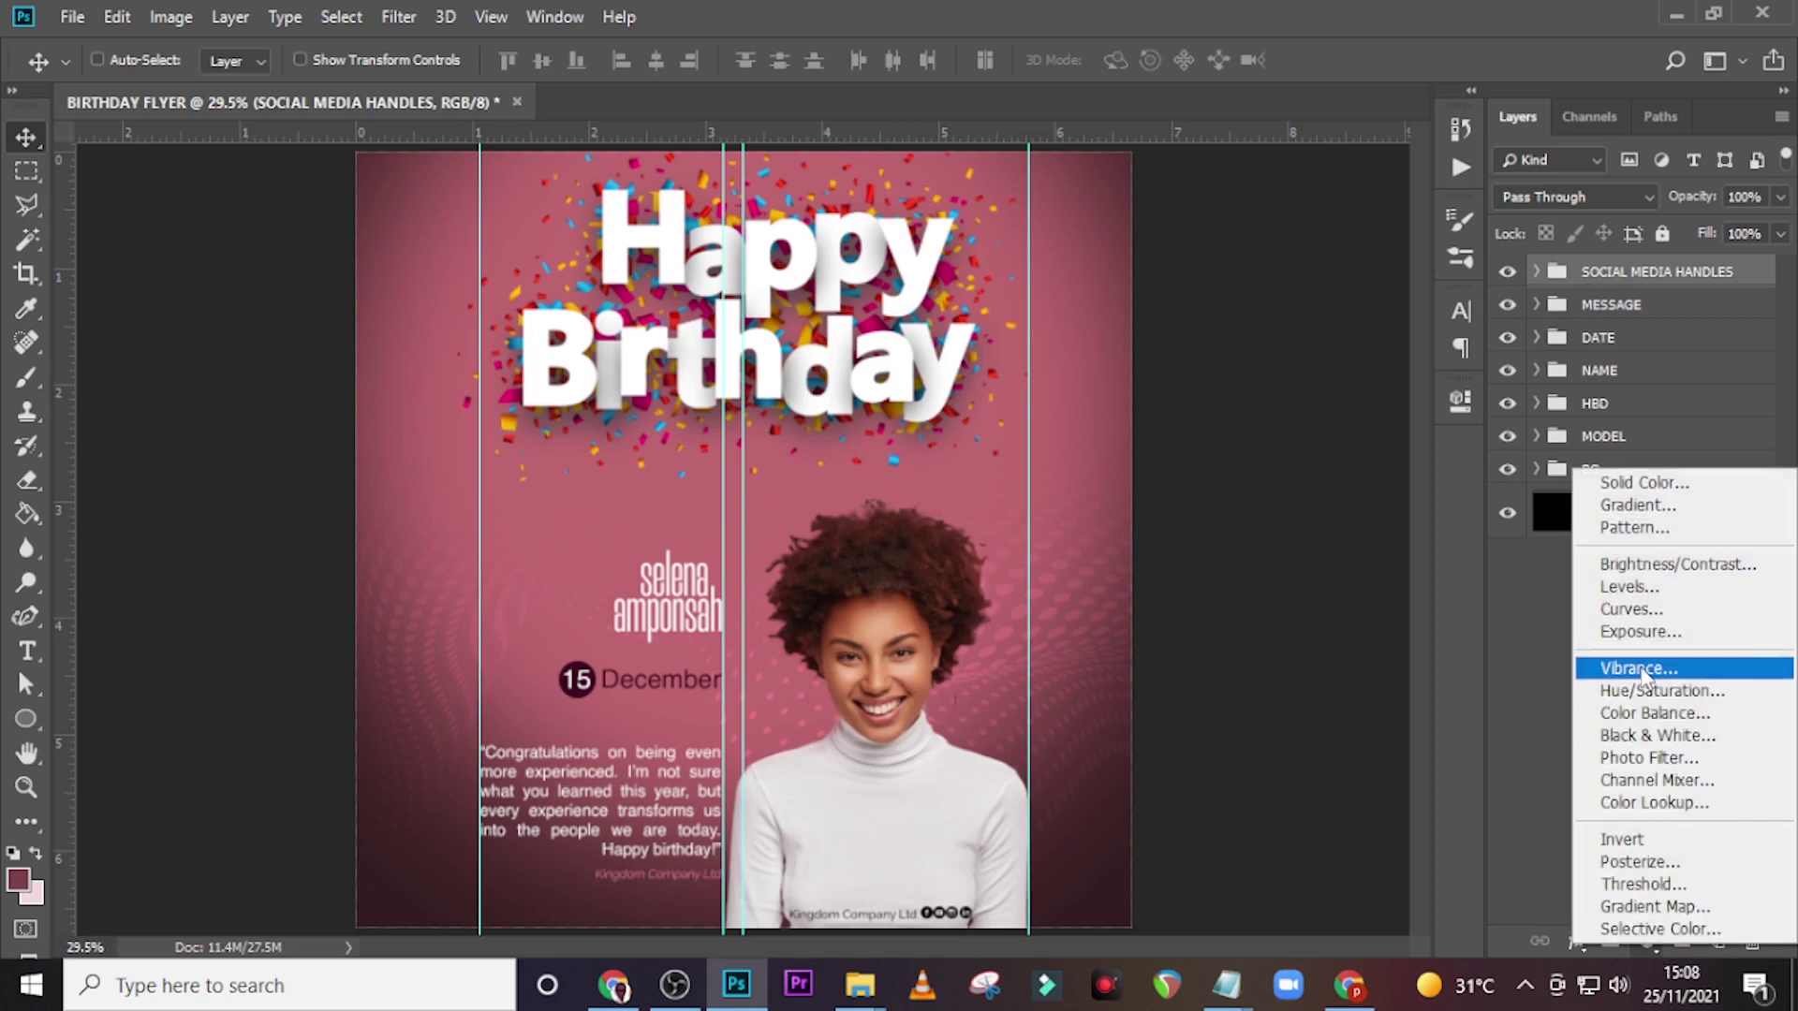
pyautogui.click(1625, 908)
# - Set the gradient map's starting color stop, at location 0%, to dark purple, hex 290A59
pyautogui.click(1139, 495)
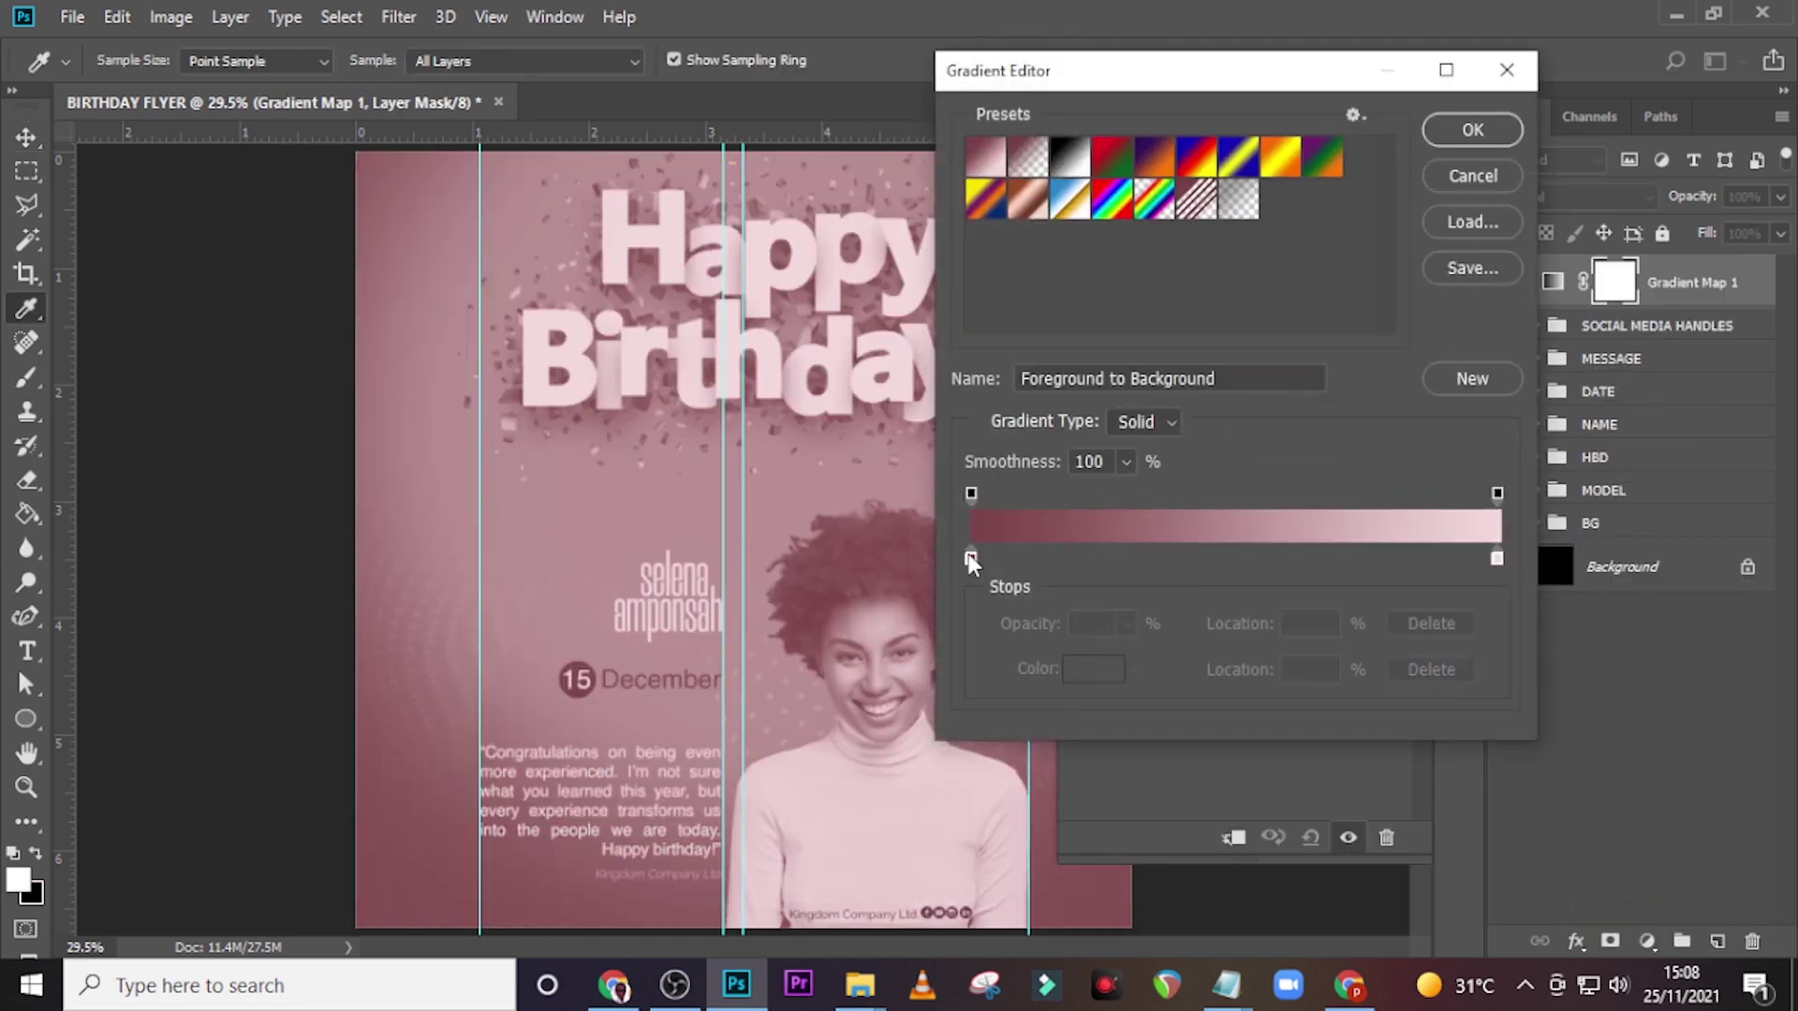
pyautogui.doubleClick(969, 557)
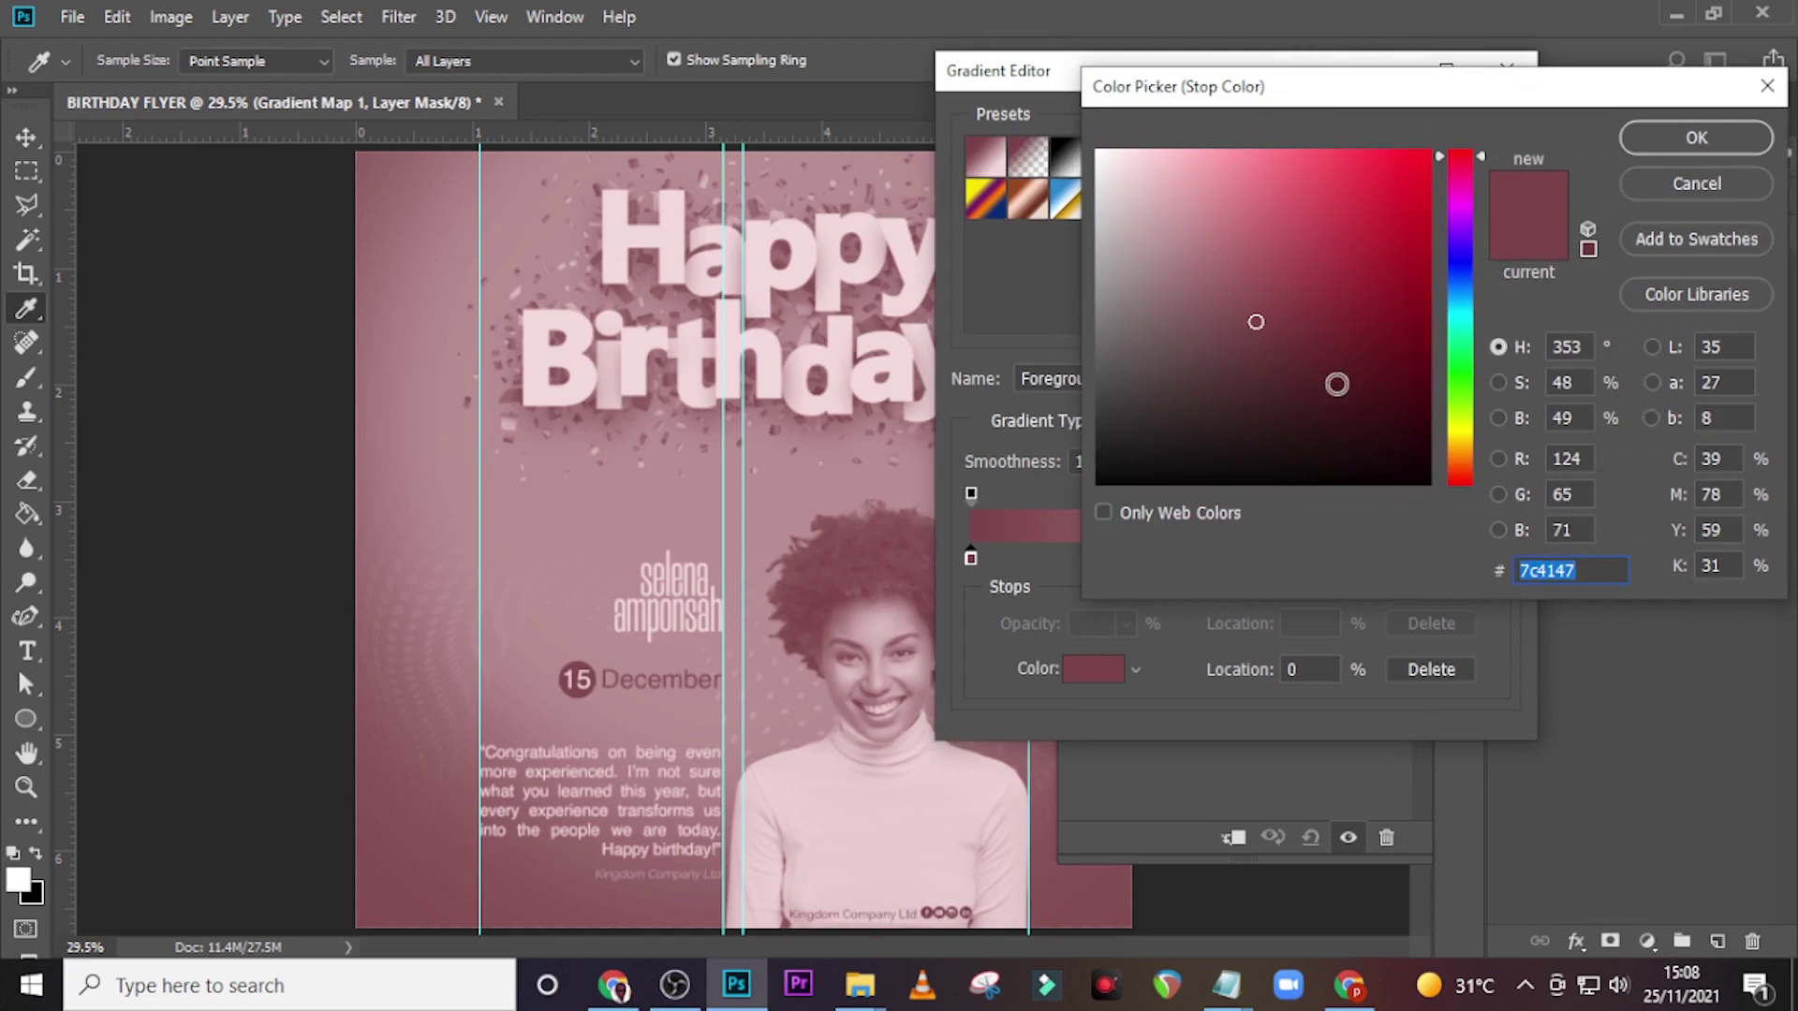
pyautogui.write('29')
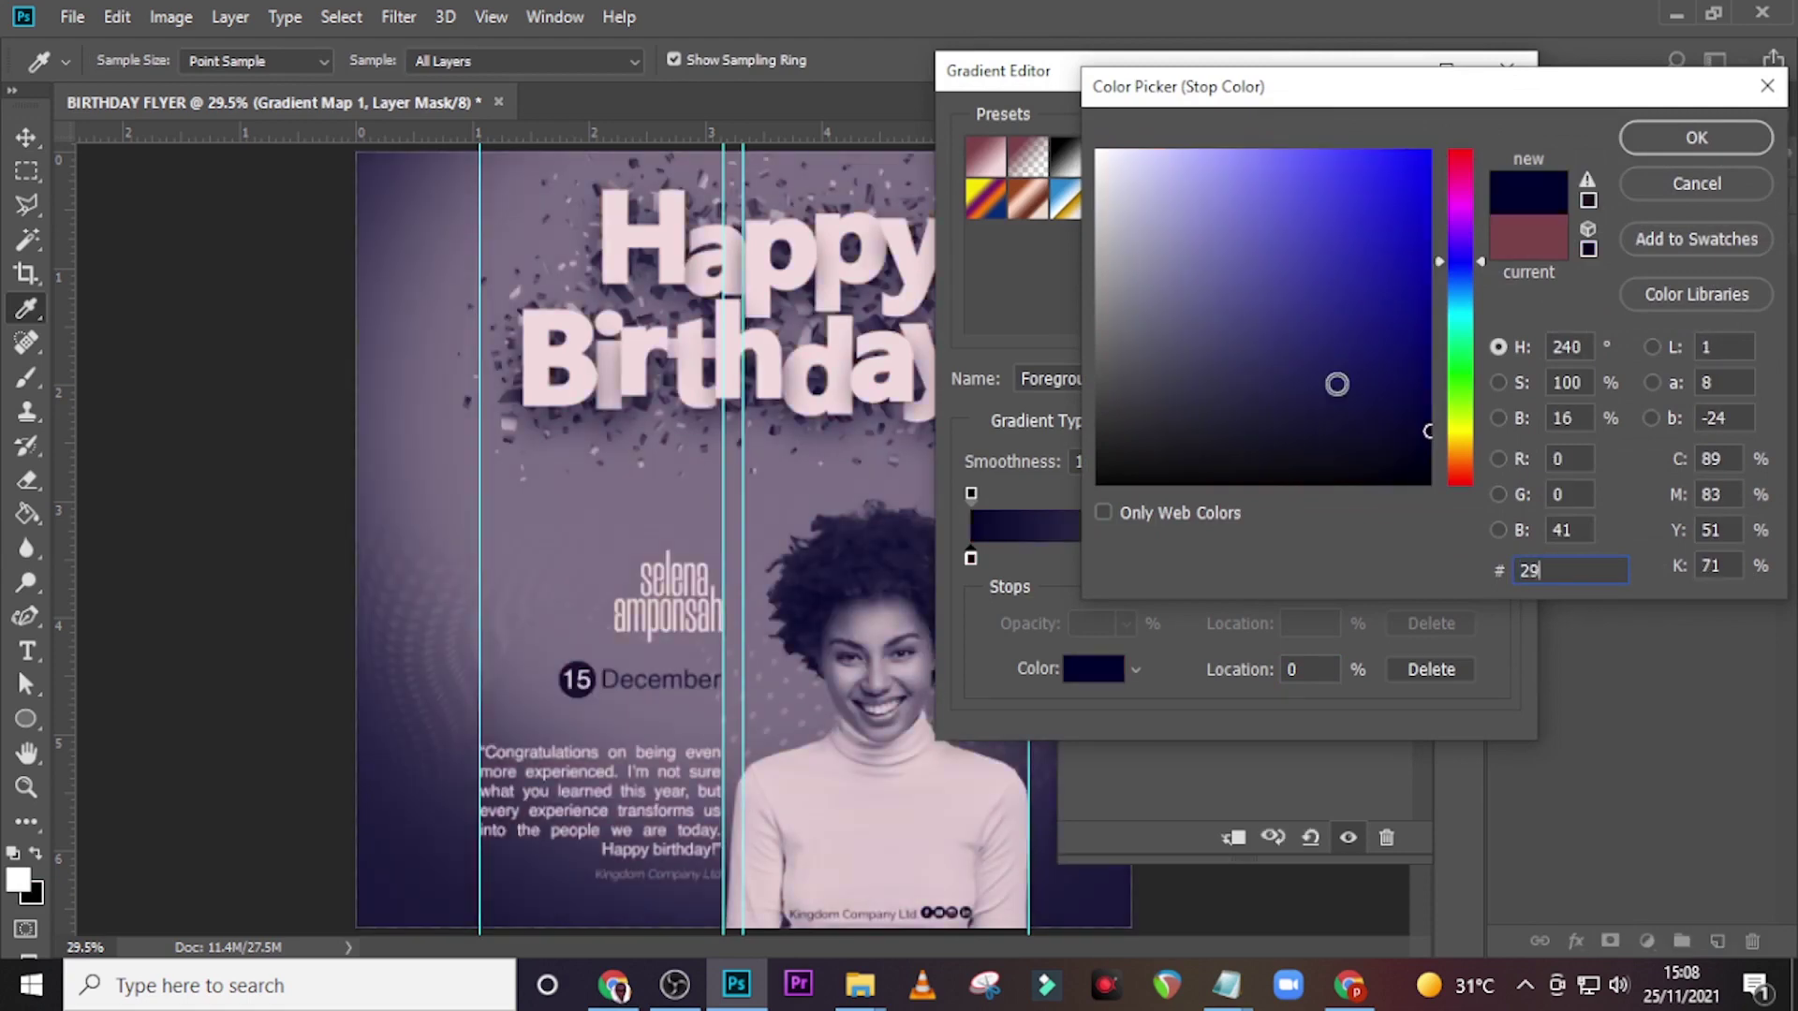
pyautogui.write('0A59')
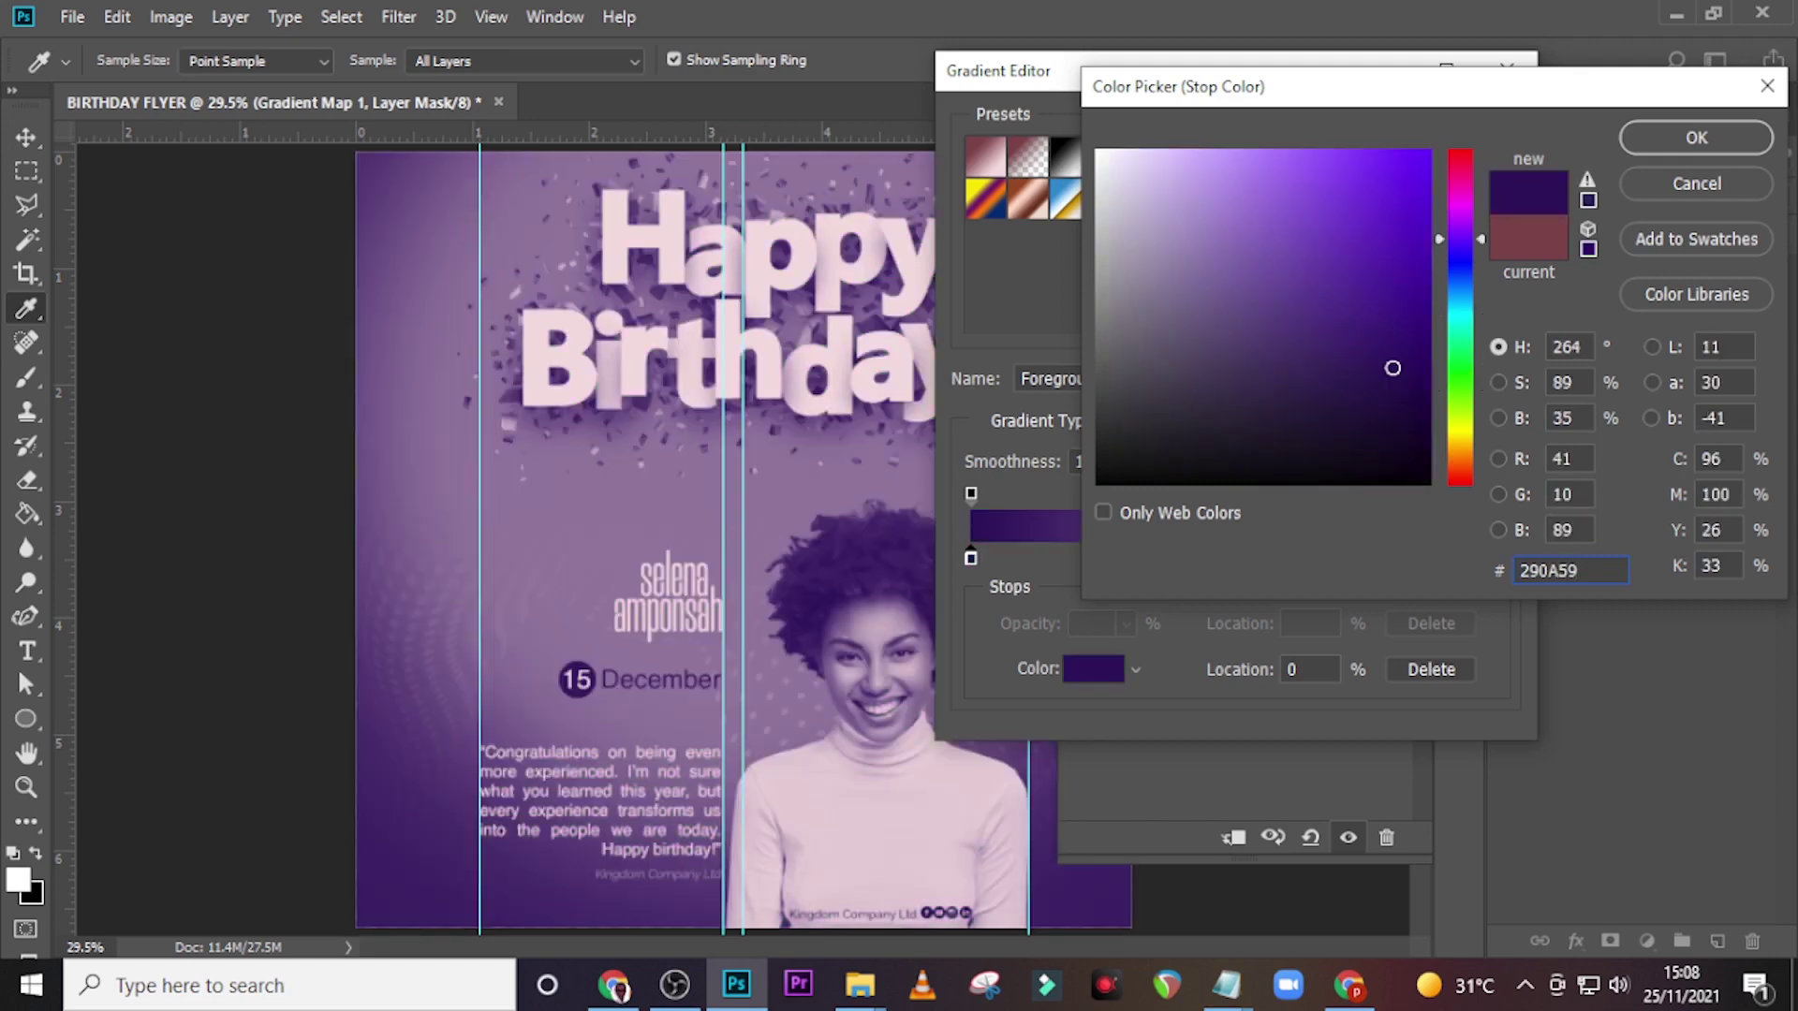
pyautogui.click(1694, 136)
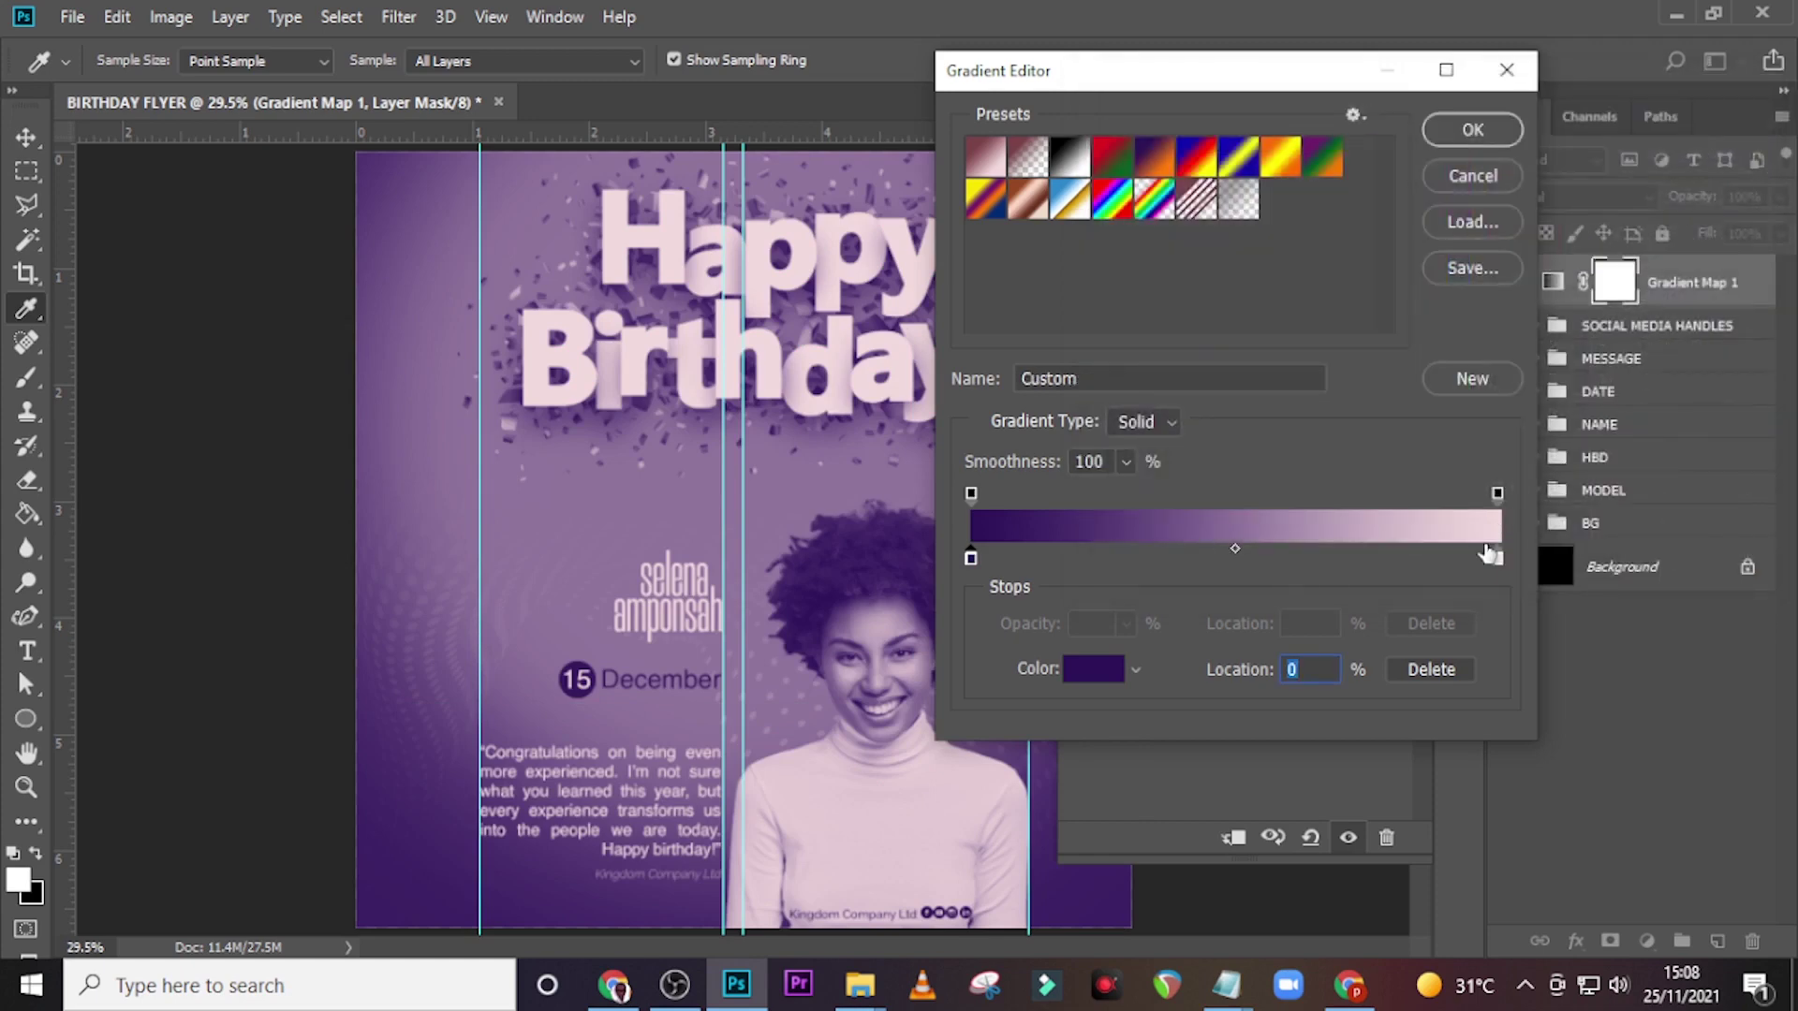
# - Set the gradient map's ending color stop, at location 100%, to pink, hex FF7C94, and accept the gradient
pyautogui.doubleClick(1497, 559)
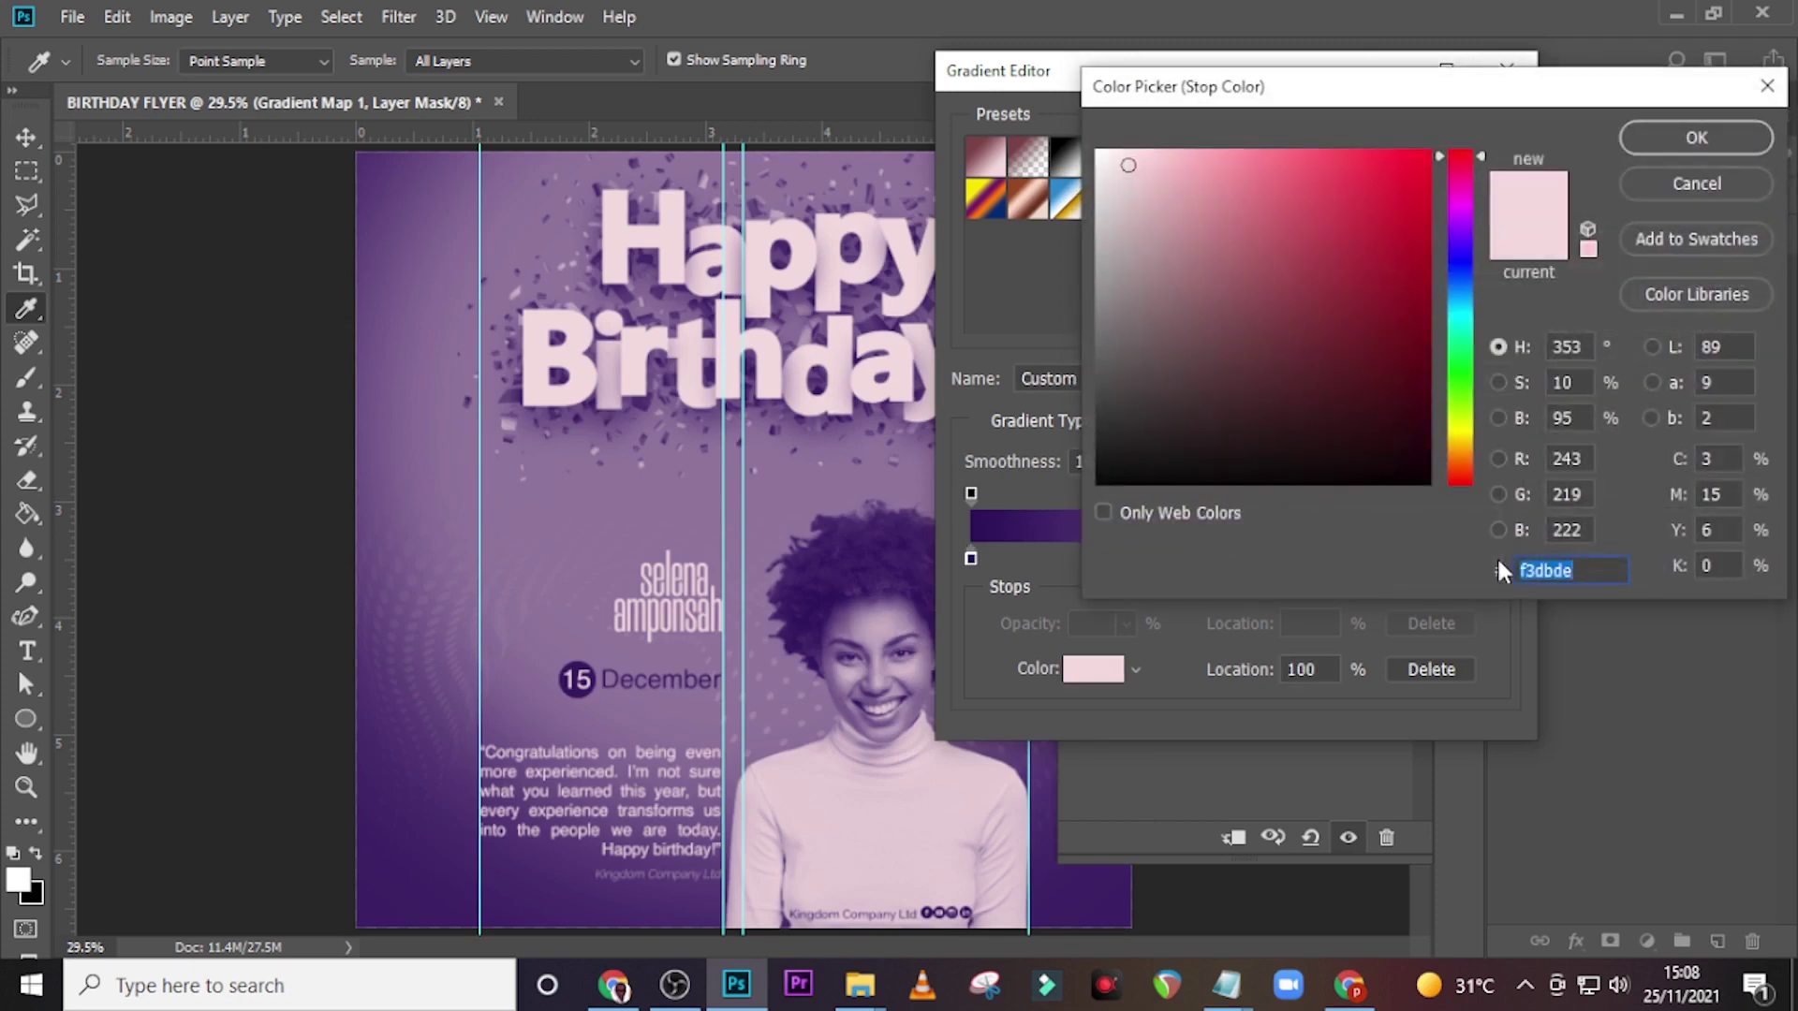
pyautogui.write('FF')
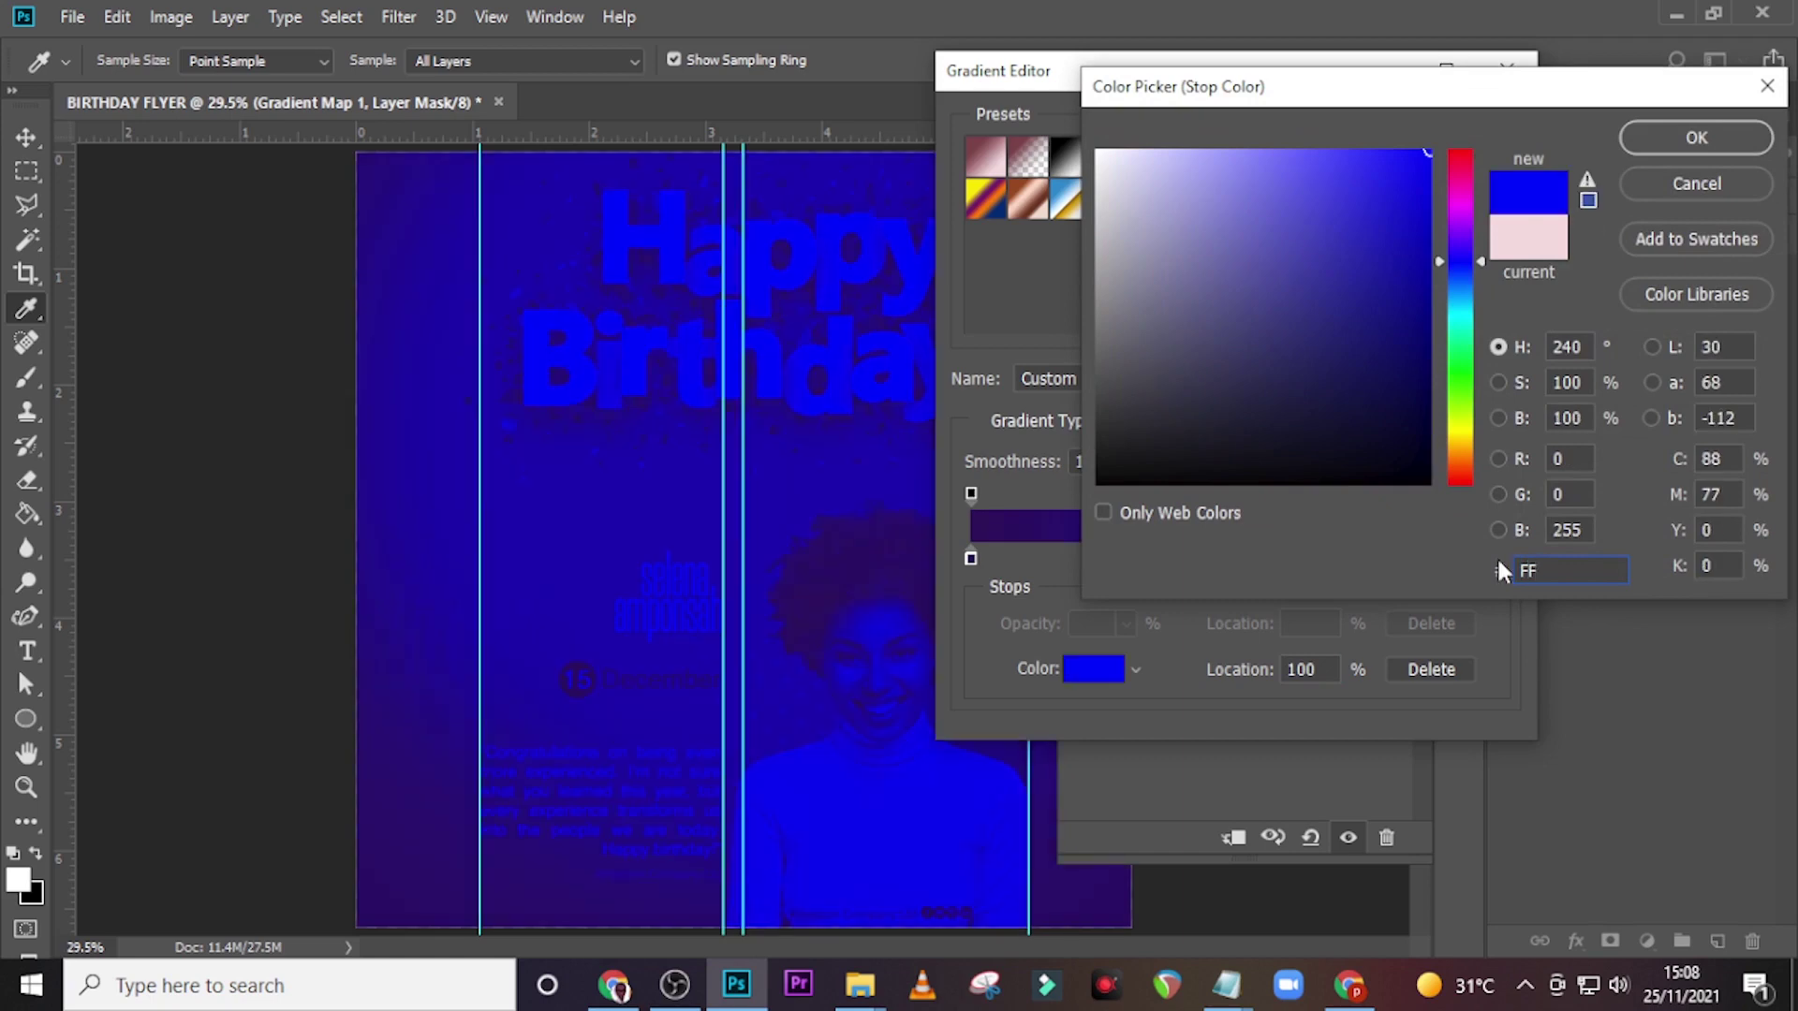
pyautogui.write('7C')
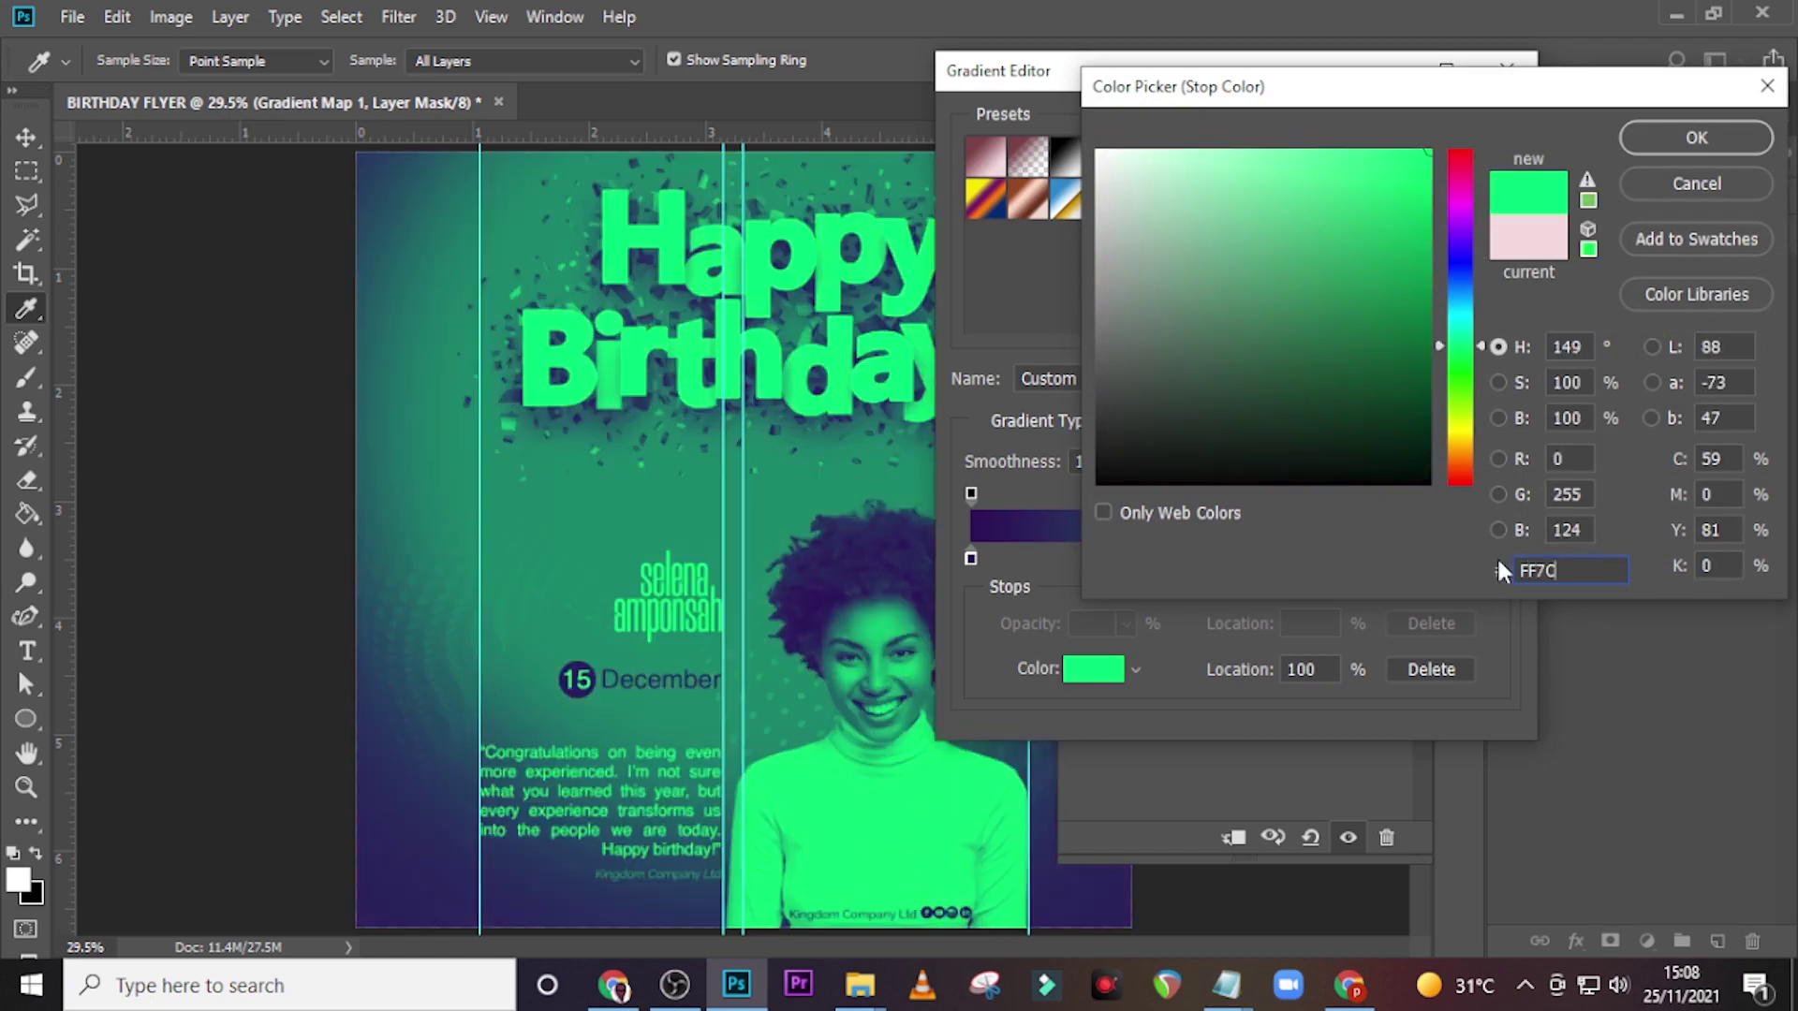
pyautogui.write('94')
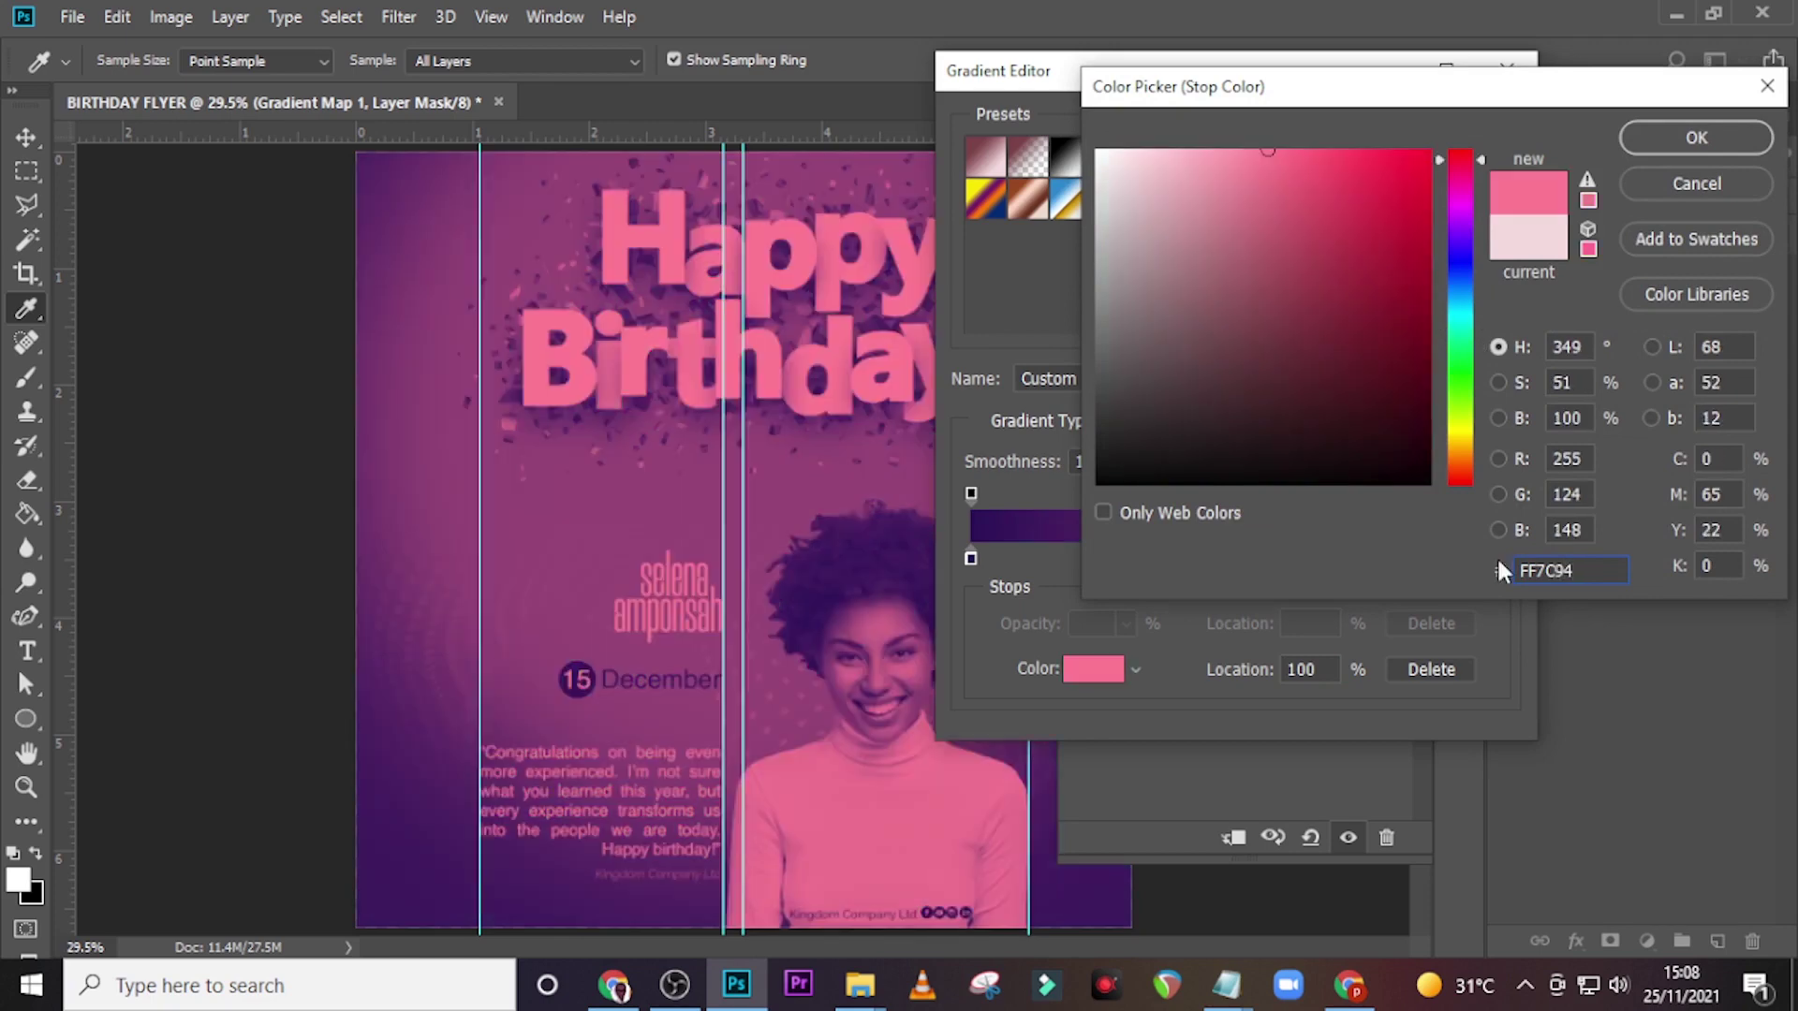
pyautogui.click(1699, 127)
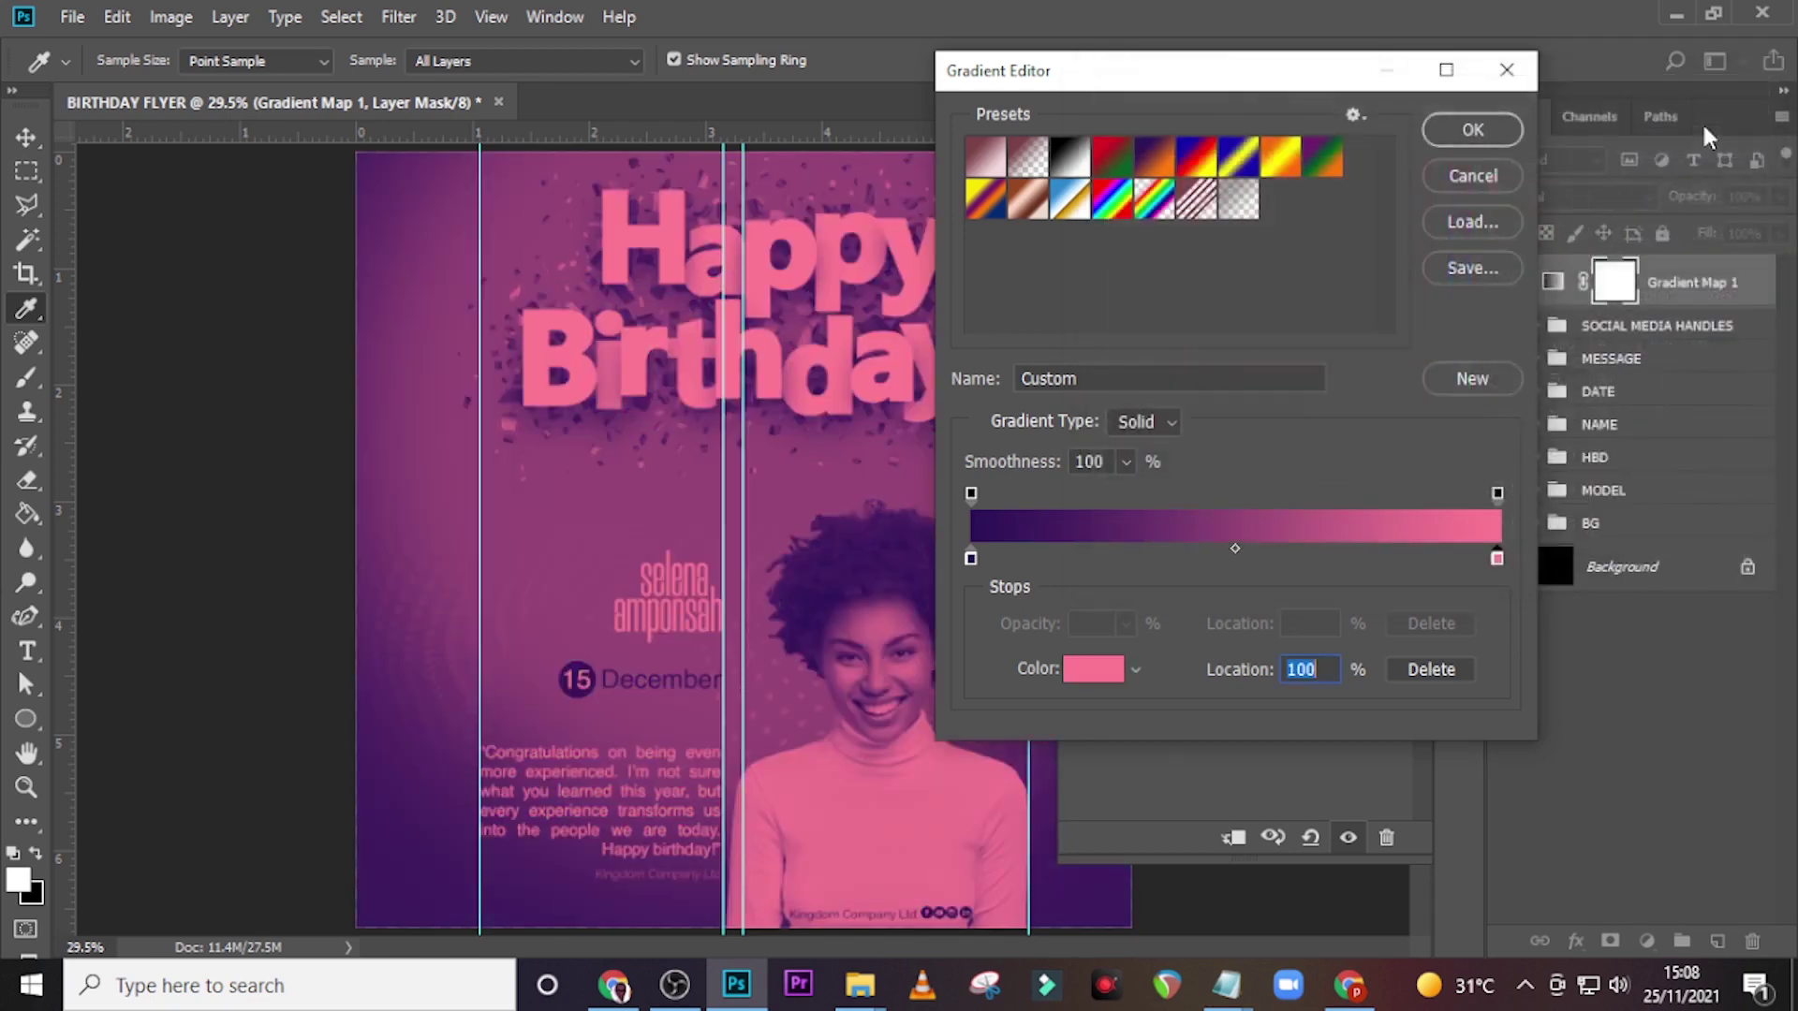
pyautogui.click(1476, 130)
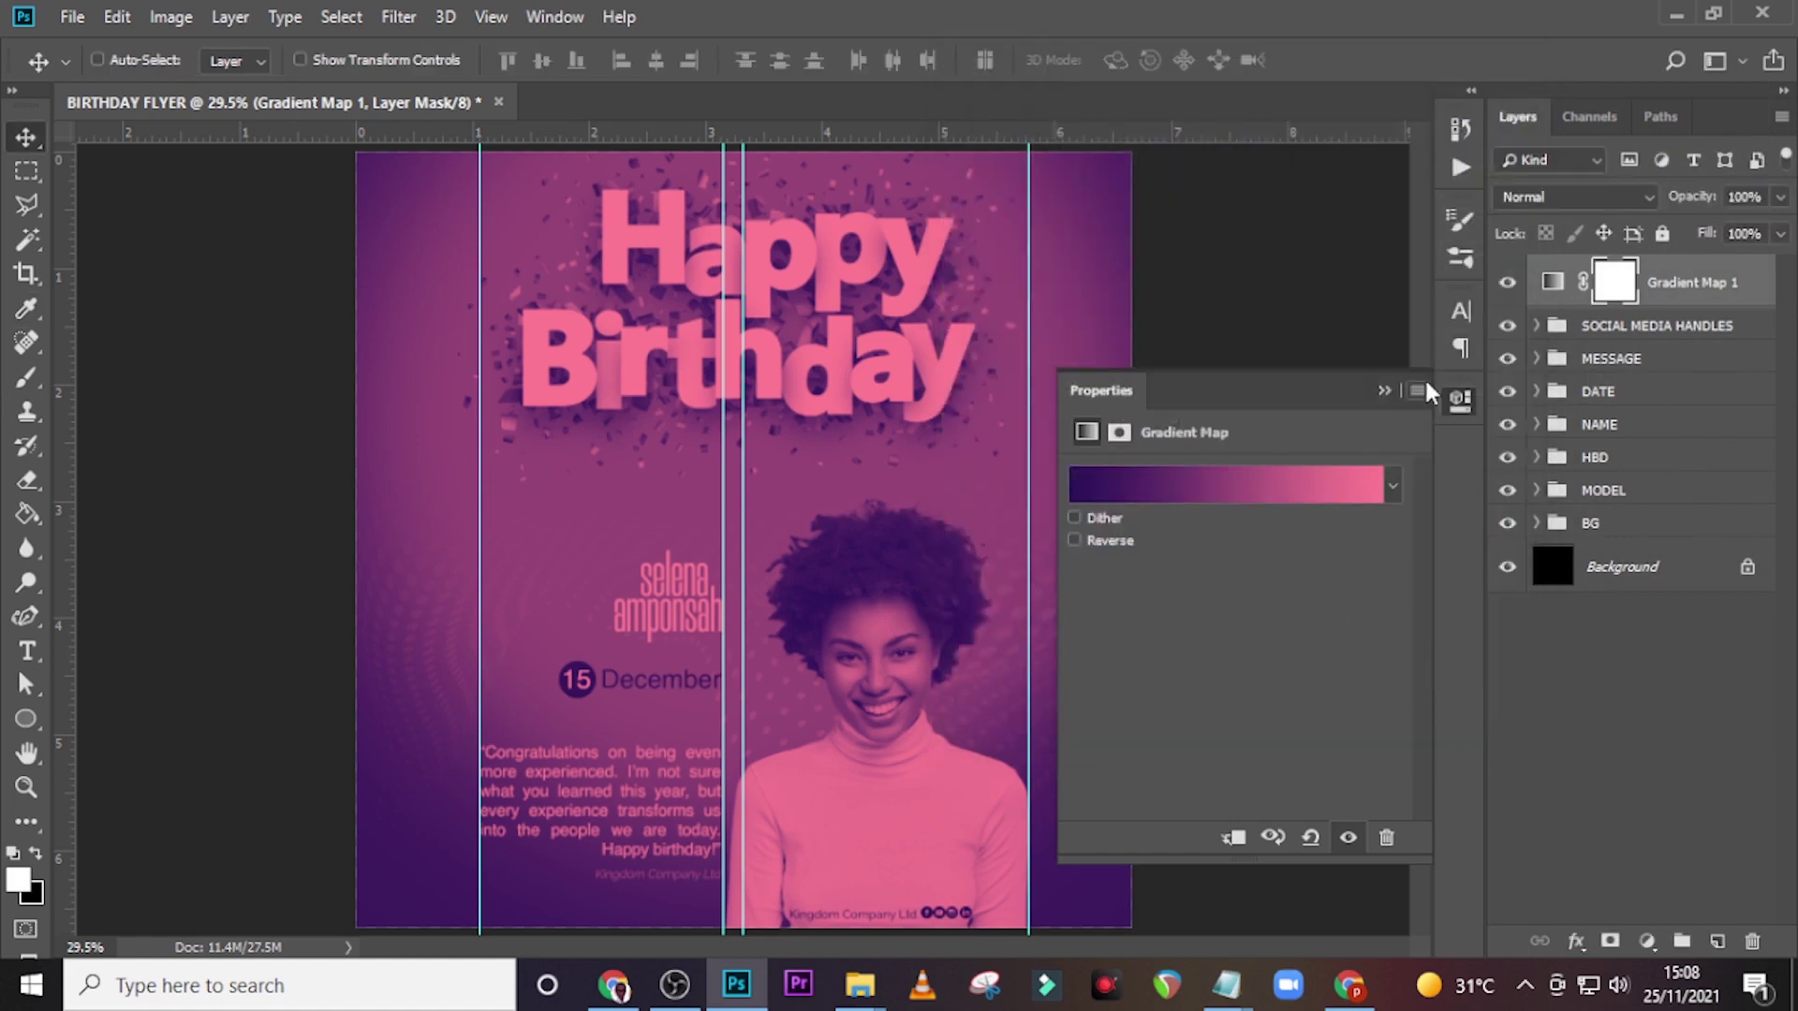
pyautogui.click(1389, 388)
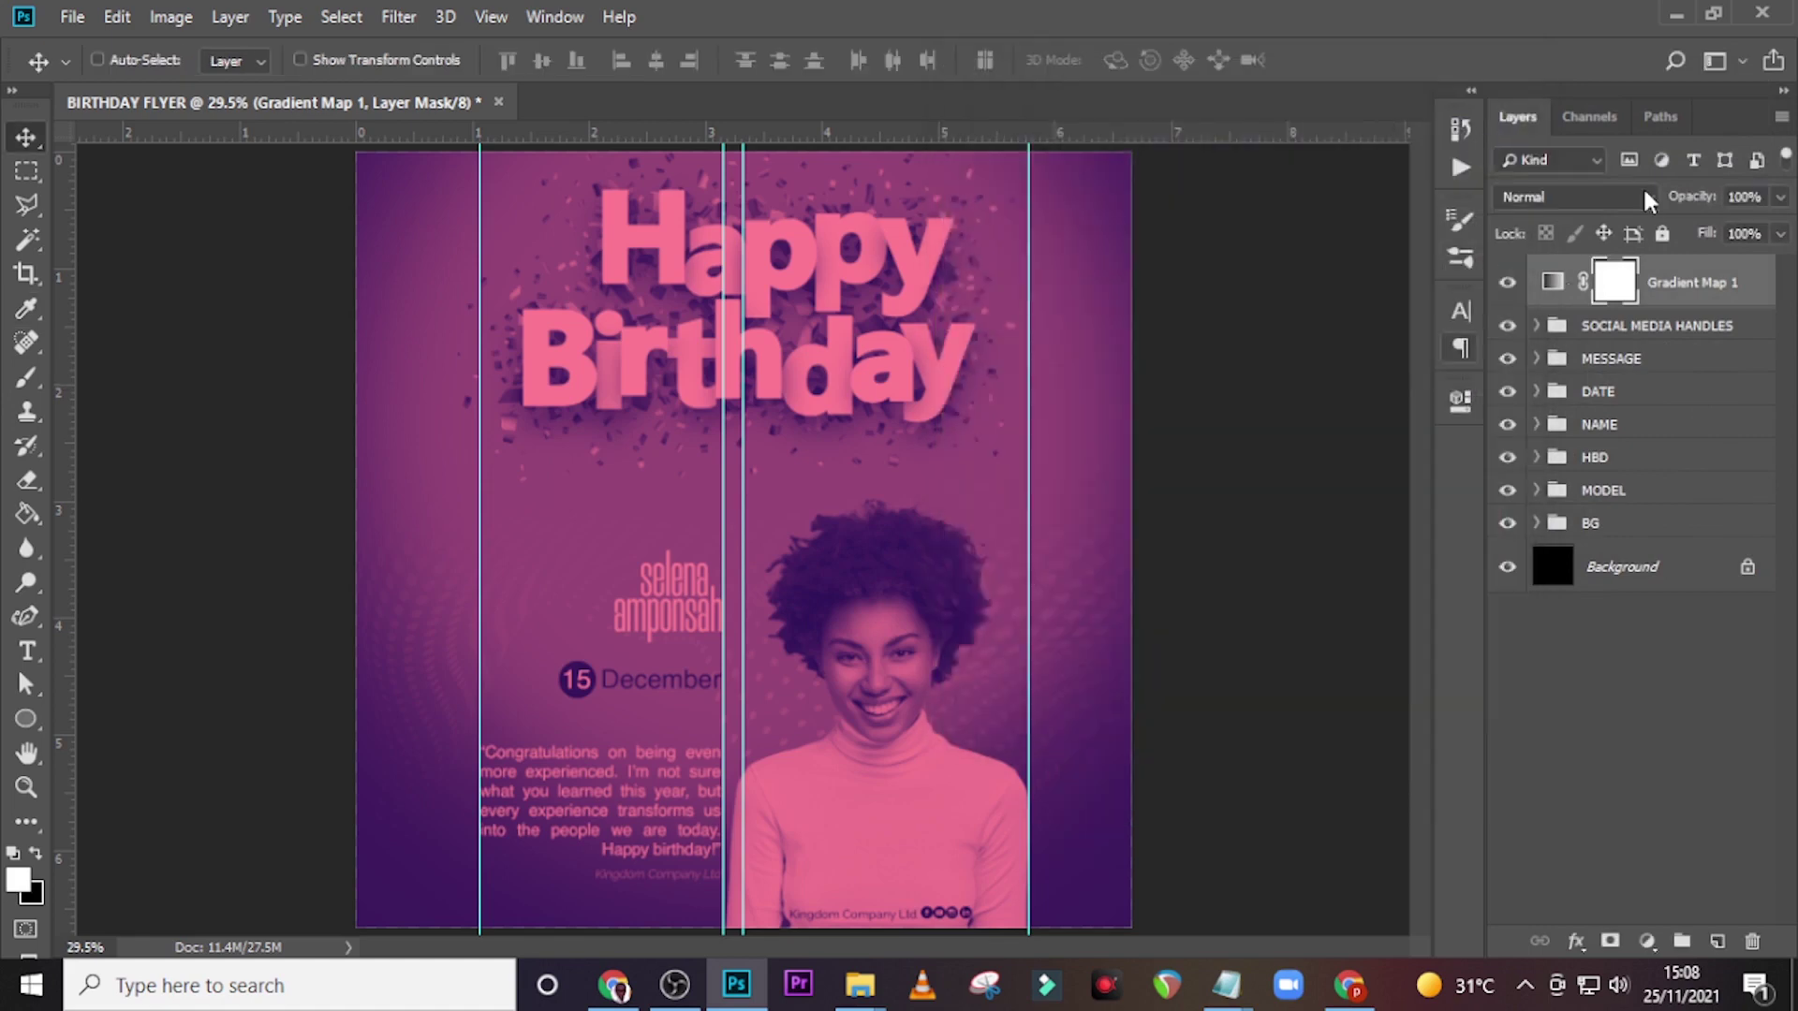
# - Set the Gradient Map layer's blend mode to Soft Light and its opacity to 64%, and compare the flyer with and without it
pyautogui.click(1533, 199)
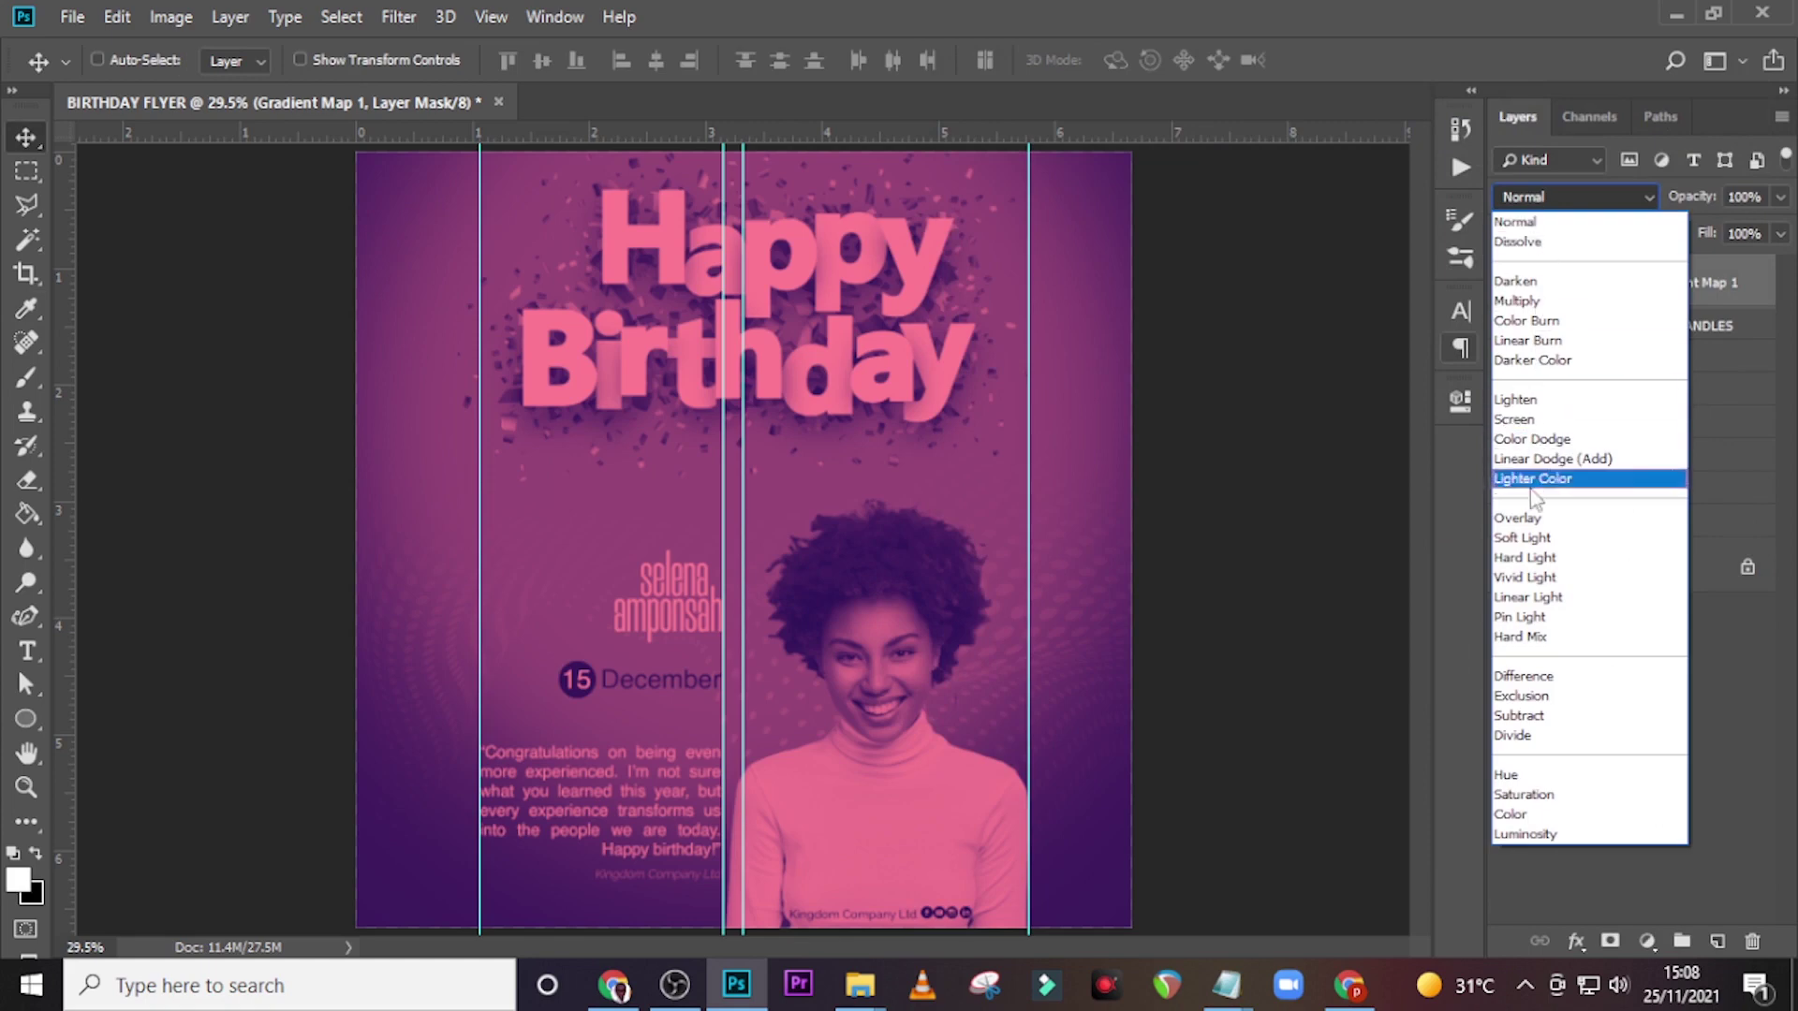
pyautogui.click(1523, 540)
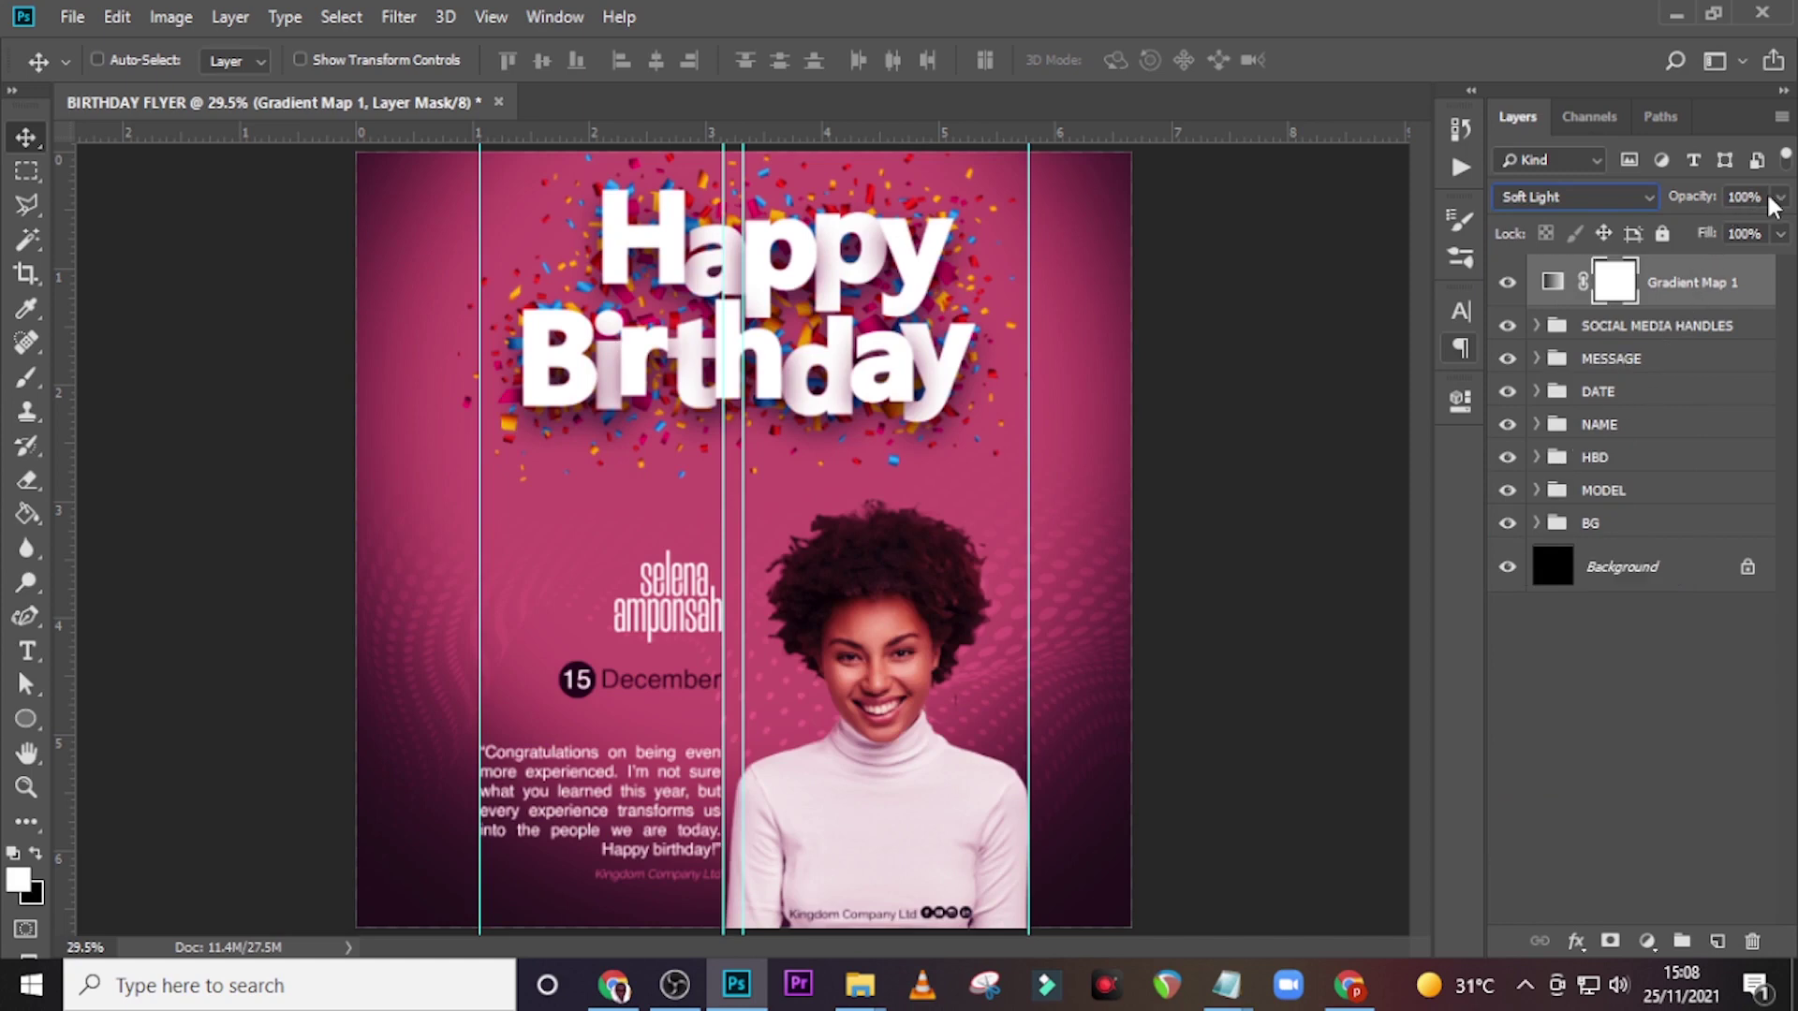
pyautogui.click(1676, 195)
pyautogui.write('64')
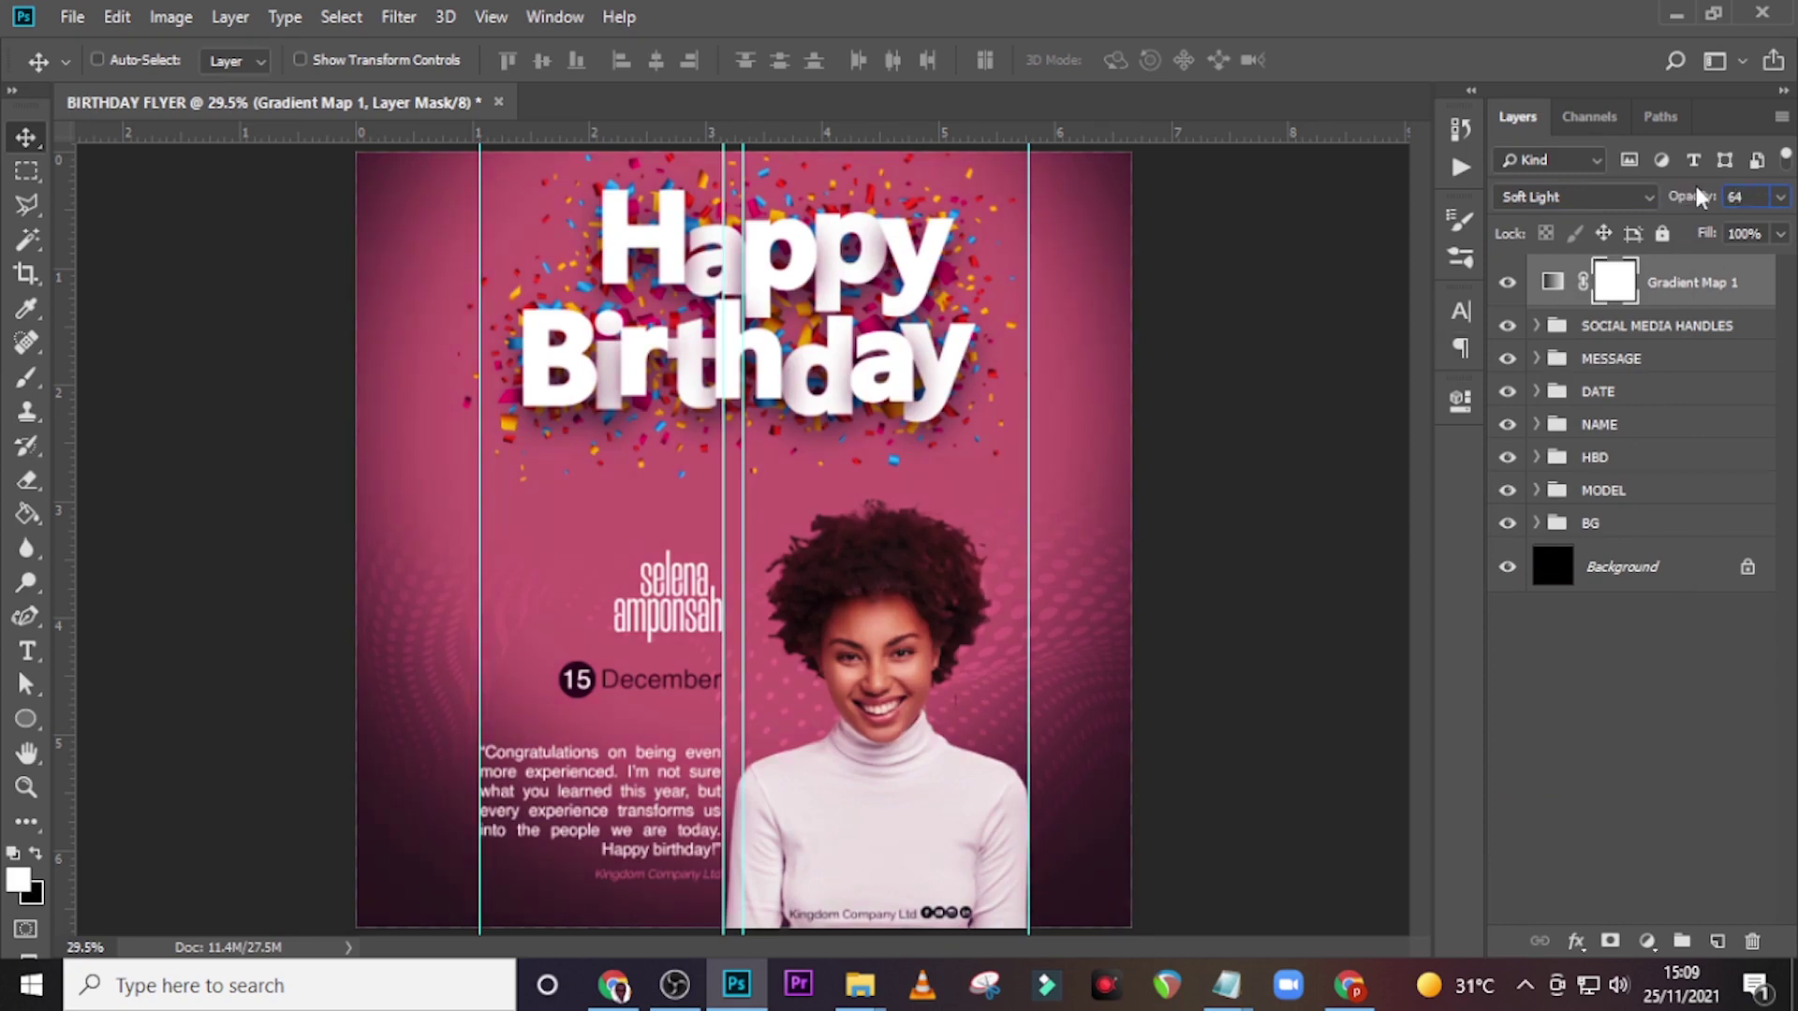
pyautogui.press('Return')
pyautogui.click(1507, 283)
pyautogui.click(1507, 283)
# - Group the Gradient Map layer under the name ADJUSTMENT, collapse the group and hide the guides
pyautogui.click(1552, 282)
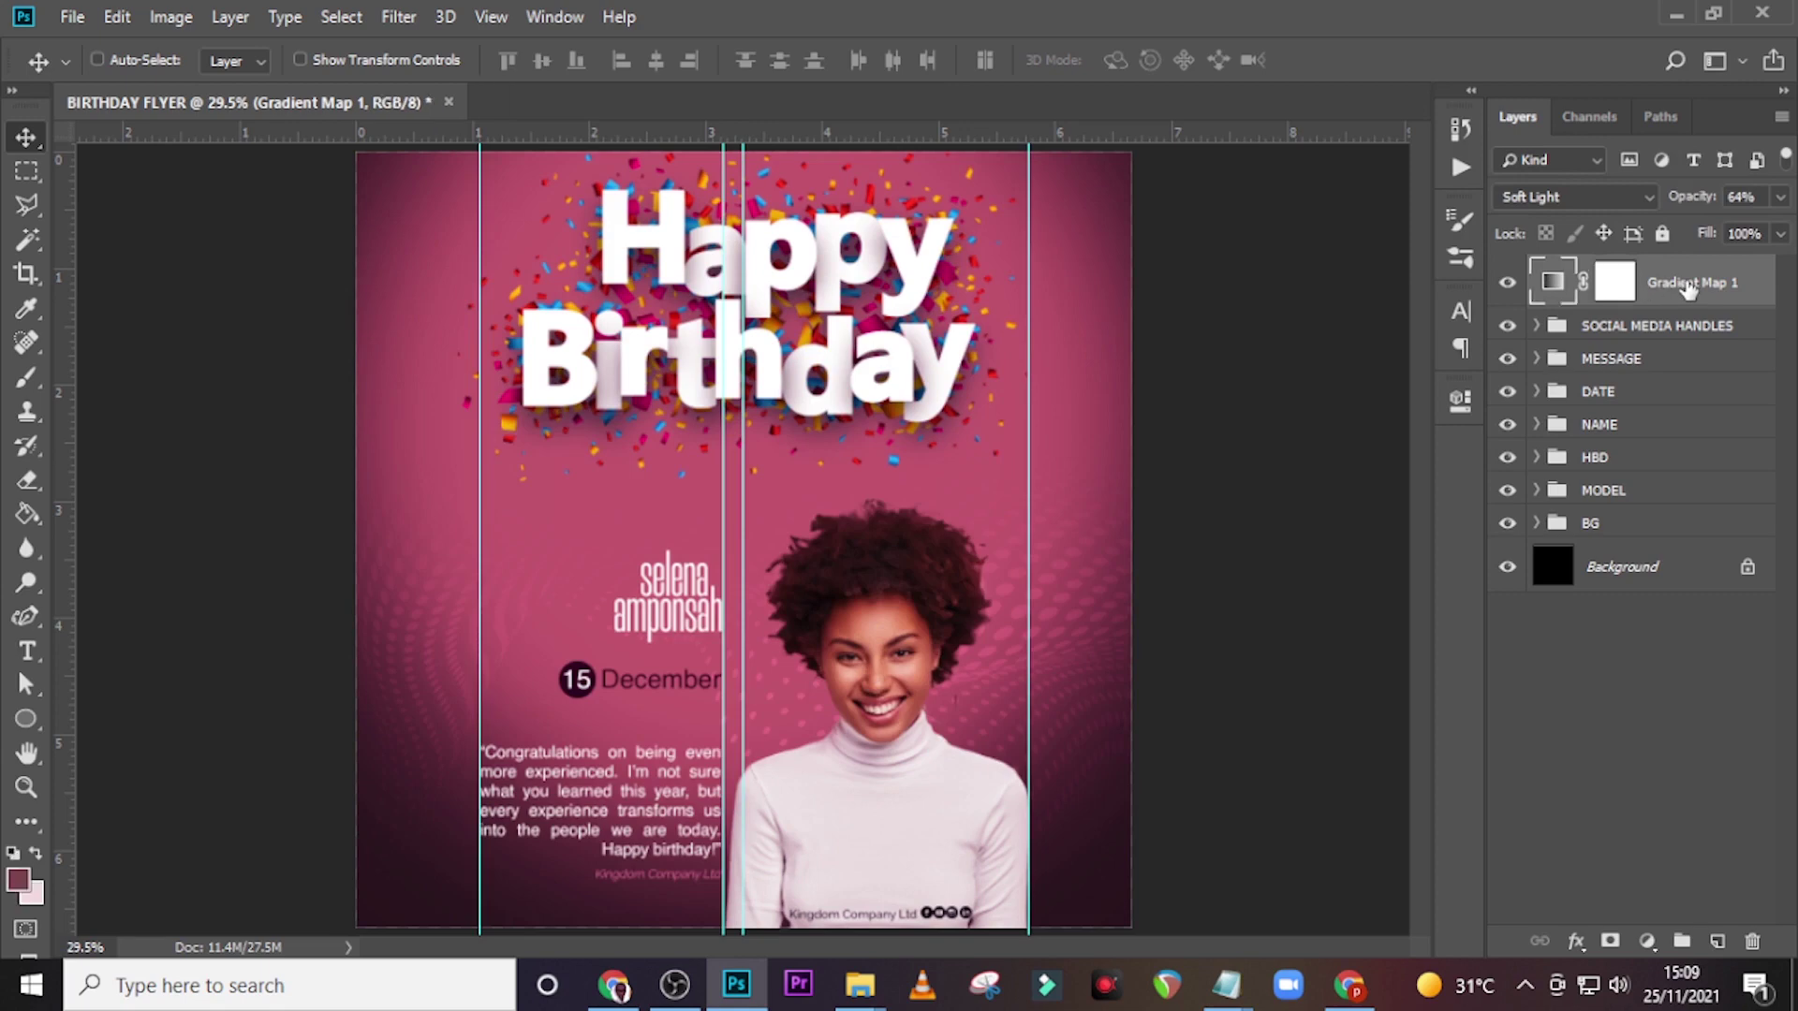
pyautogui.hotkey('ctrl', 'g')
pyautogui.doubleClick(1597, 271)
pyautogui.write('A')
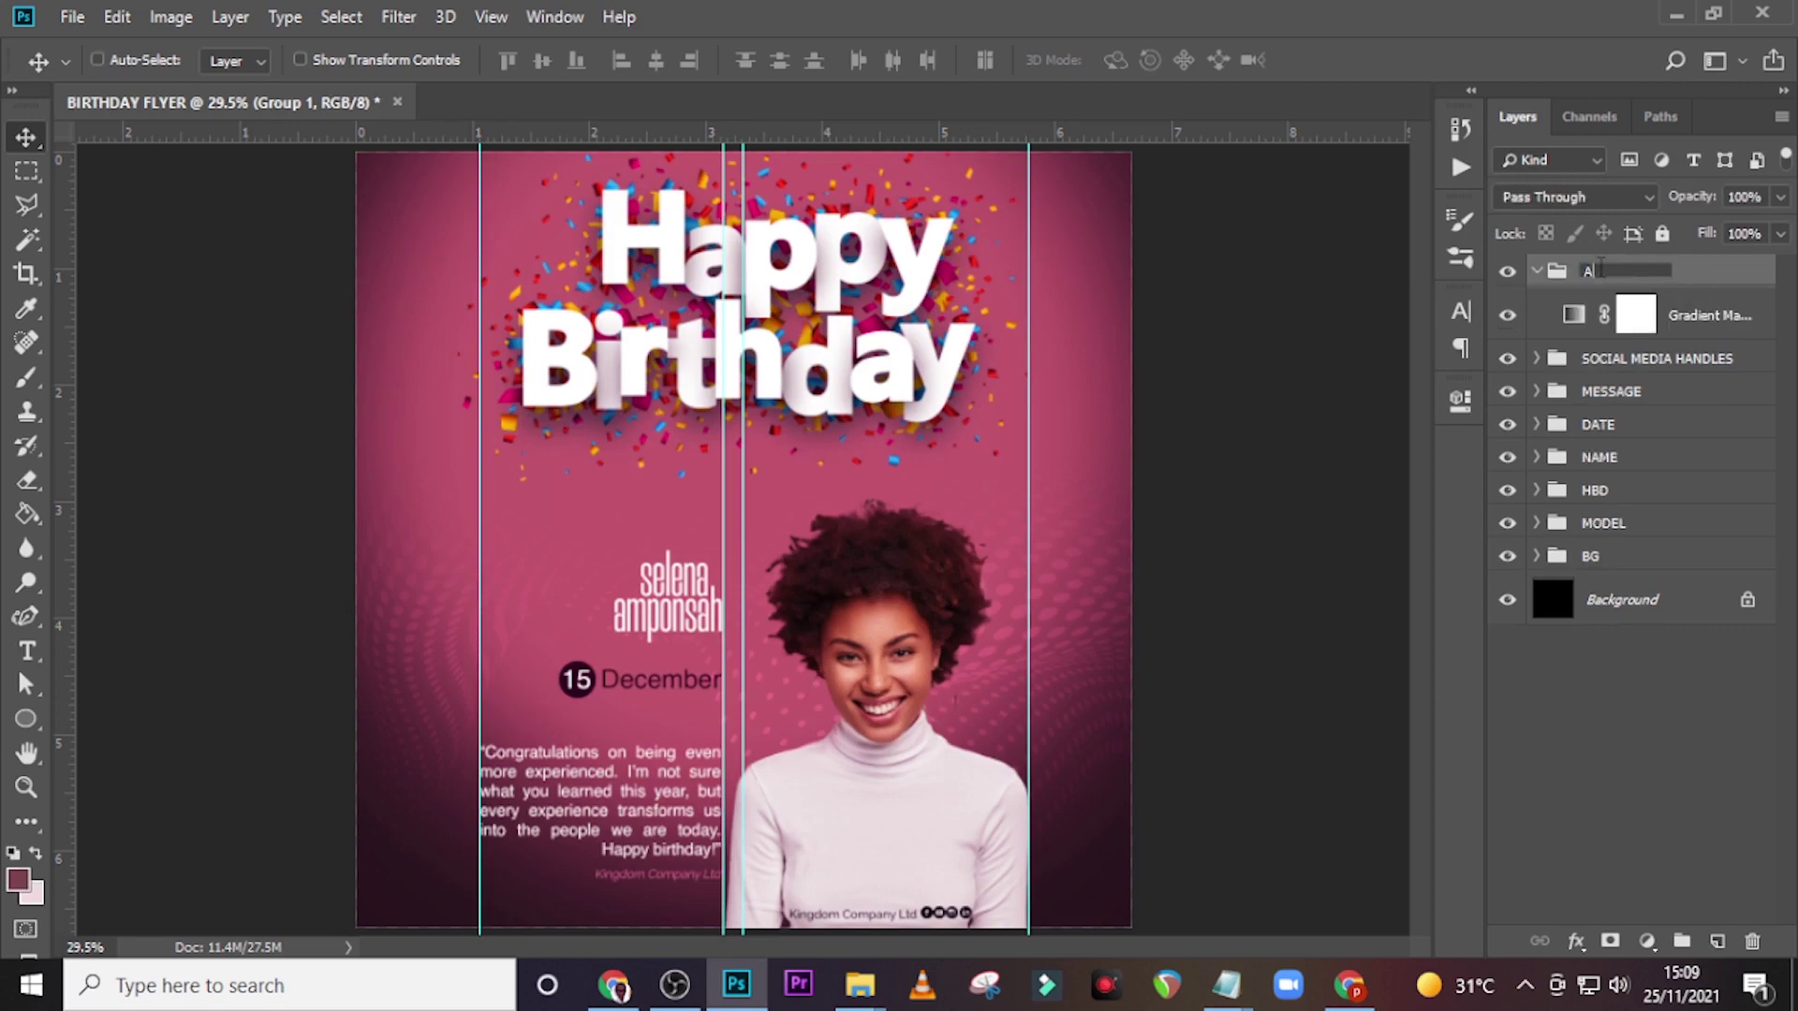
pyautogui.write('DJUSTMENT')
pyautogui.press('Return')
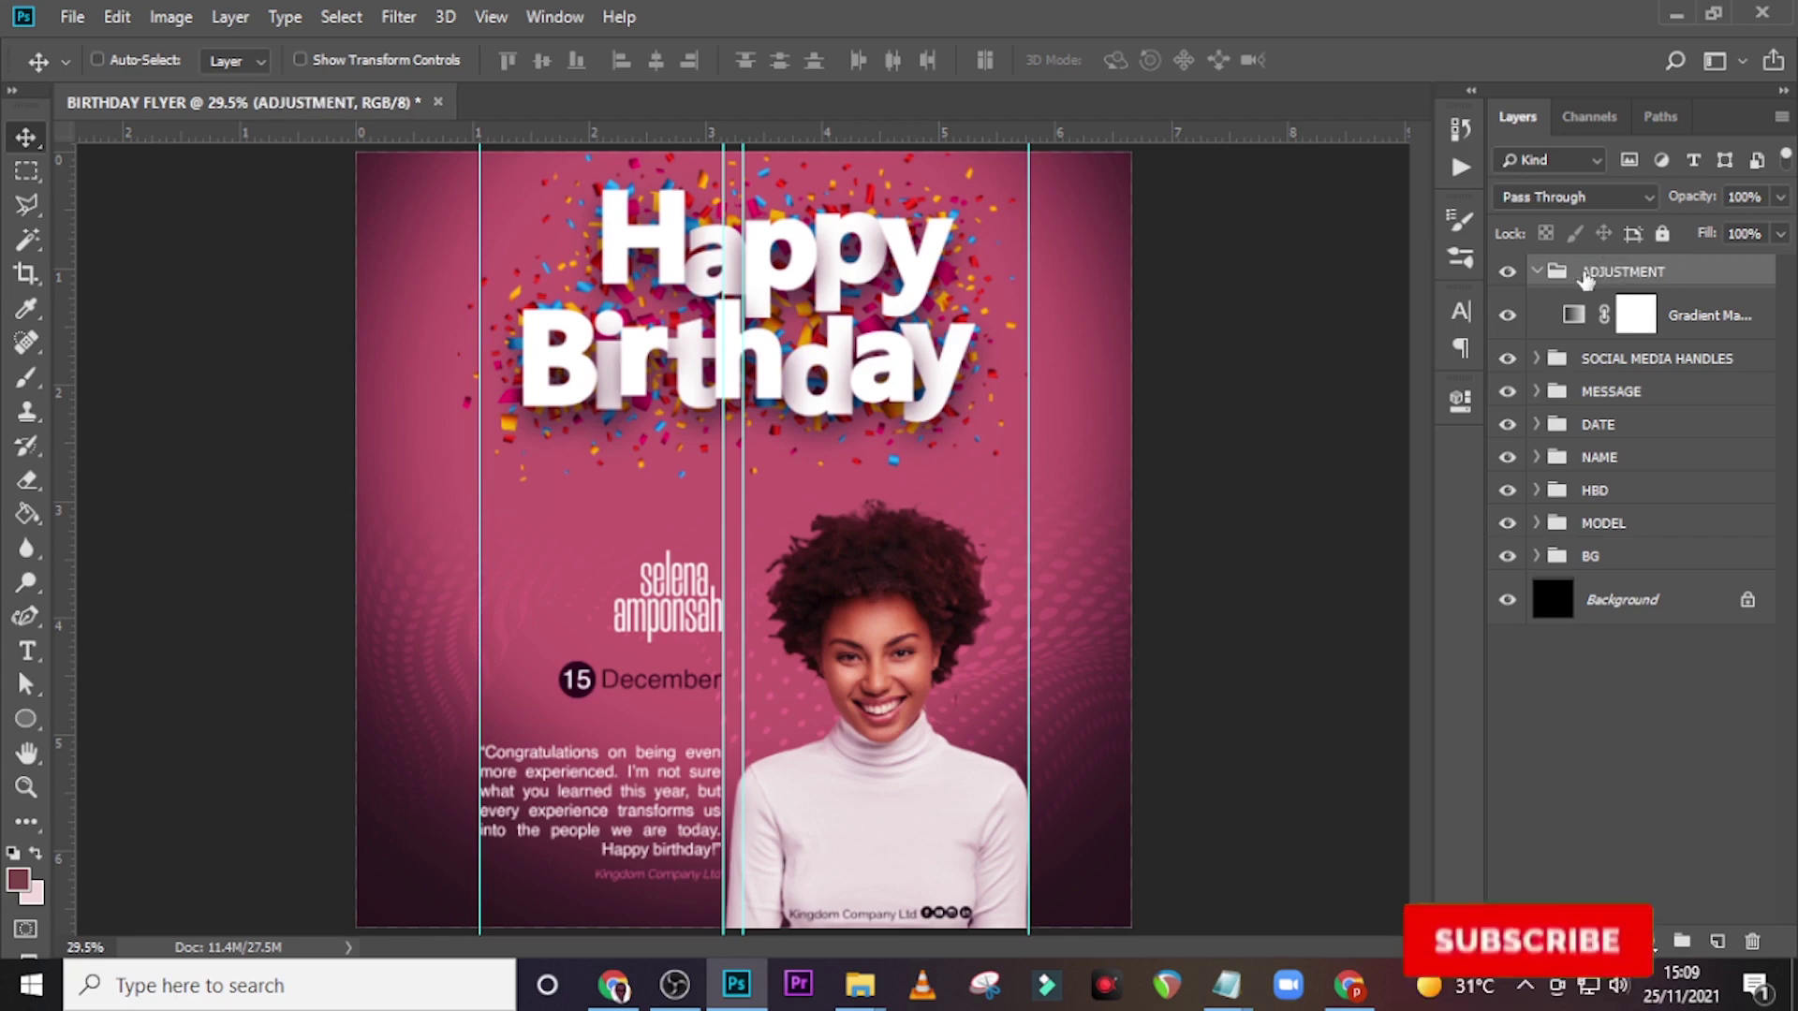
pyautogui.click(1537, 271)
pyautogui.hotkey('ctrl', ';')
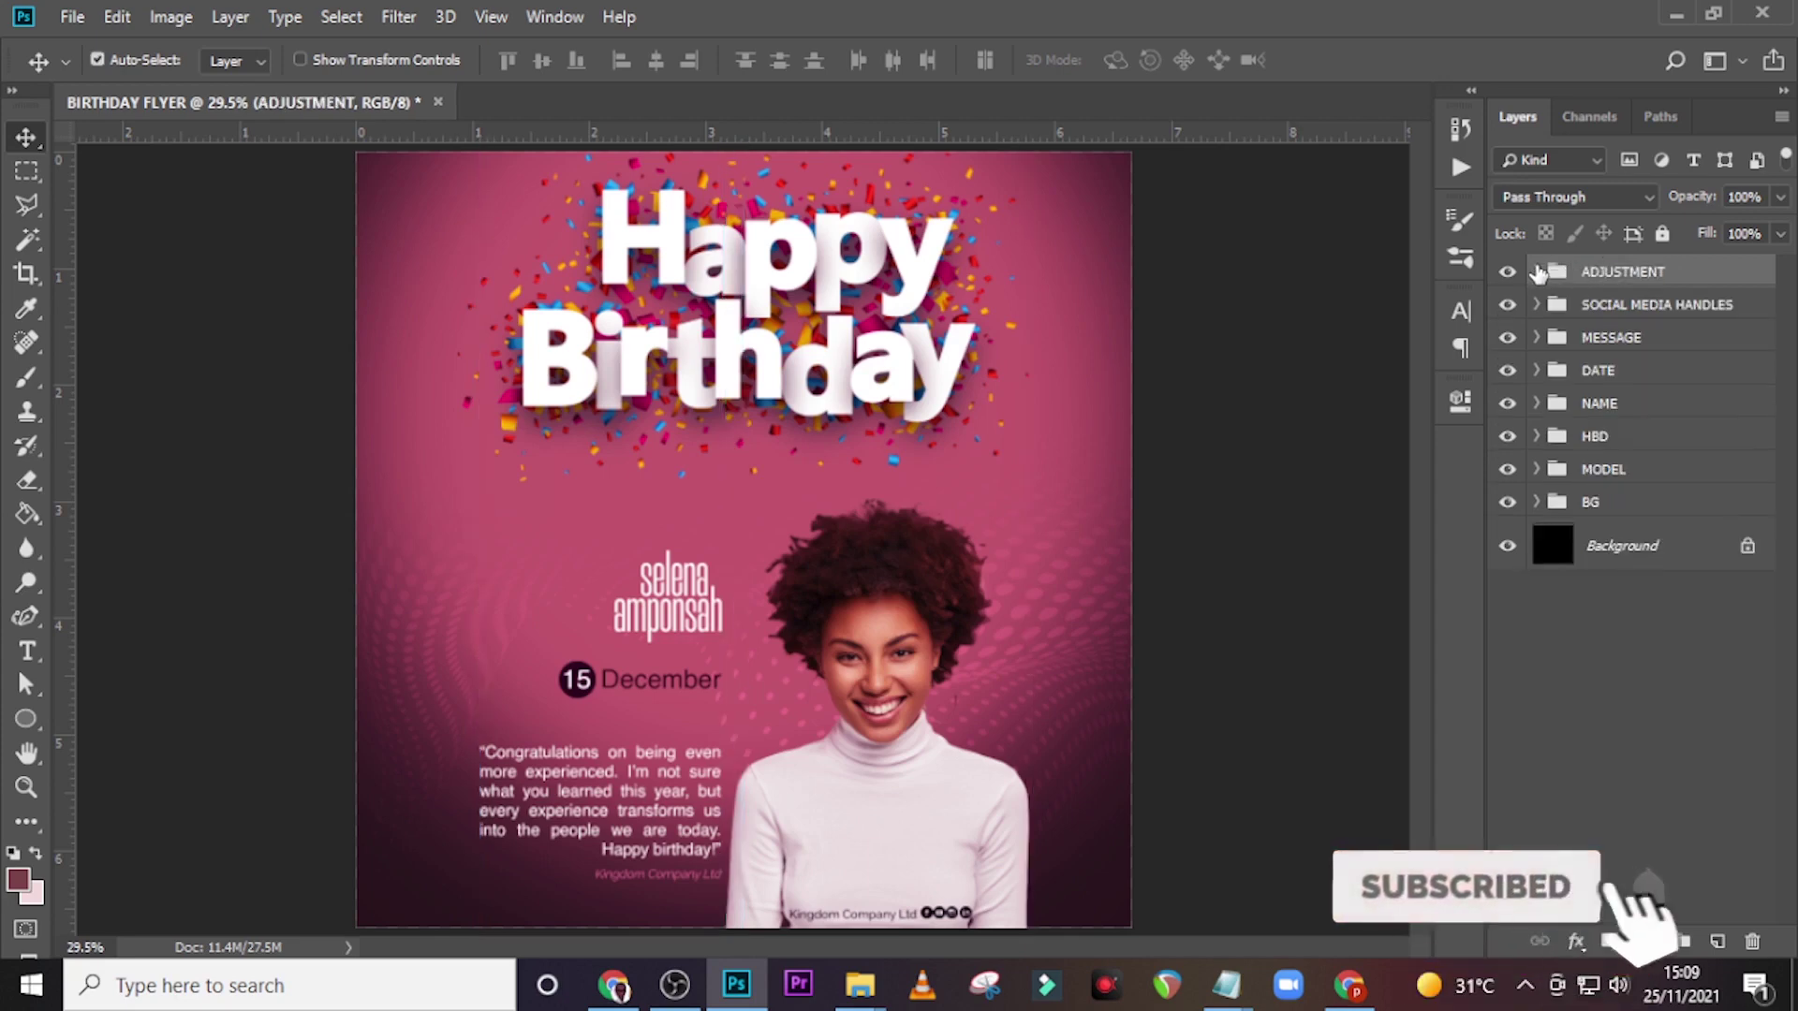